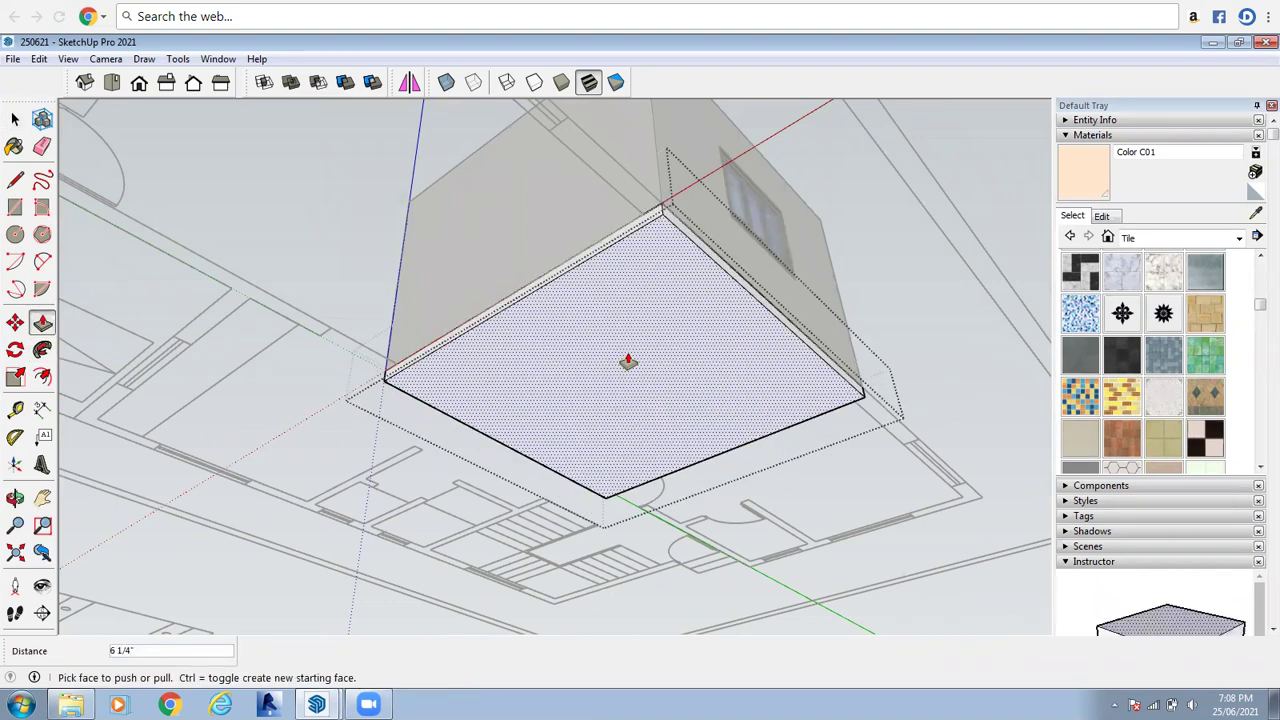
Set the Push/Pull distance of the floor slab's underside to 6 inches, close its group and select the slab
text(6)
key(Return)
click(15, 120)
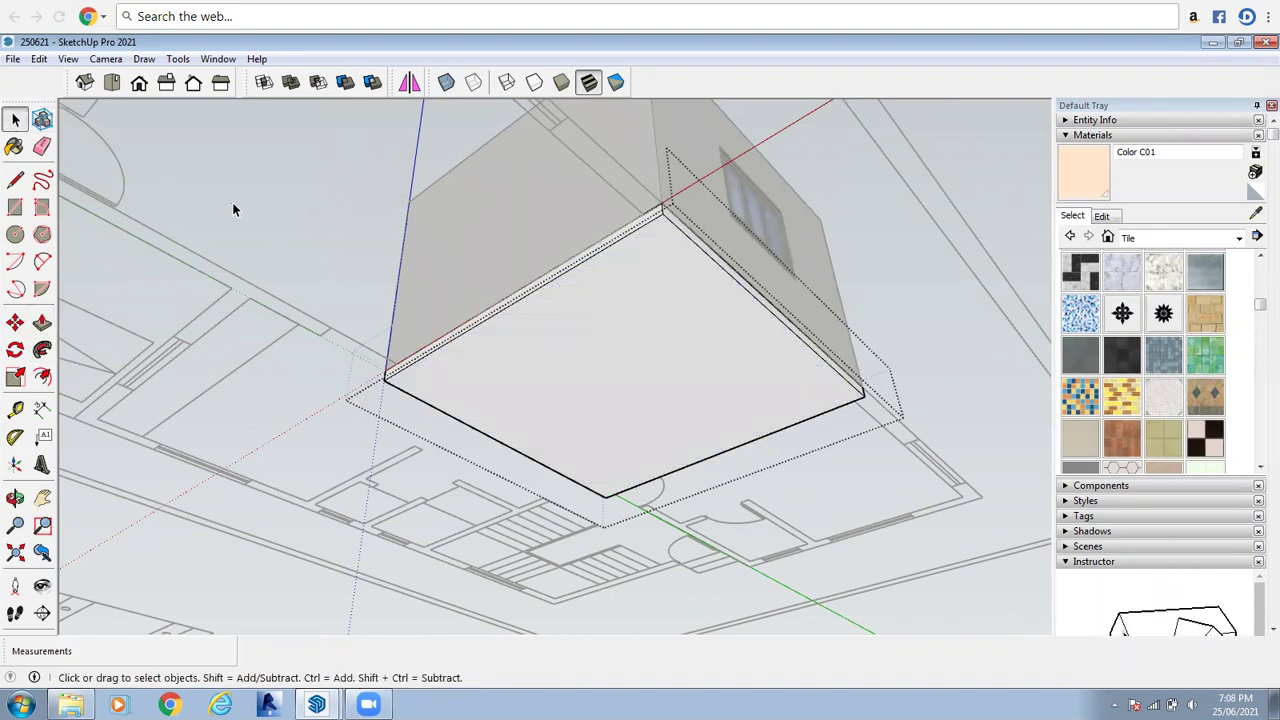
click(573, 336)
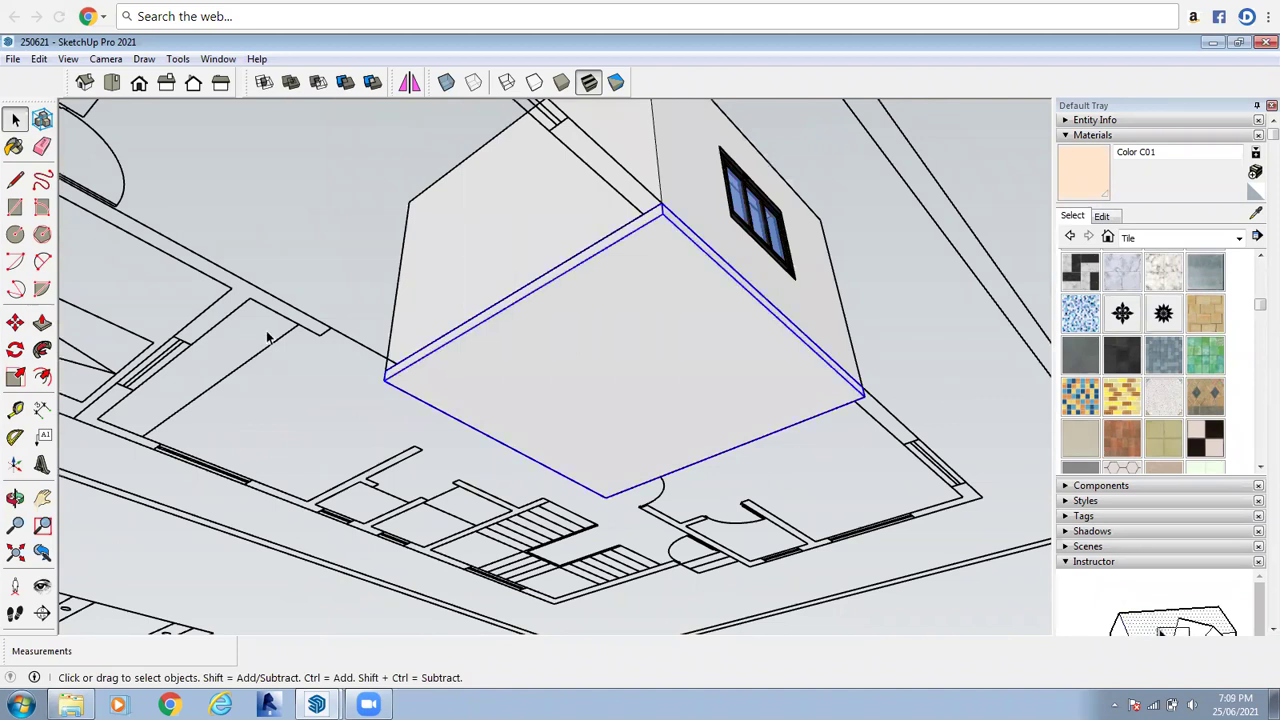
Look down into the furnished bedroom from above and select the floor slab's top face inside its group
click(15, 498)
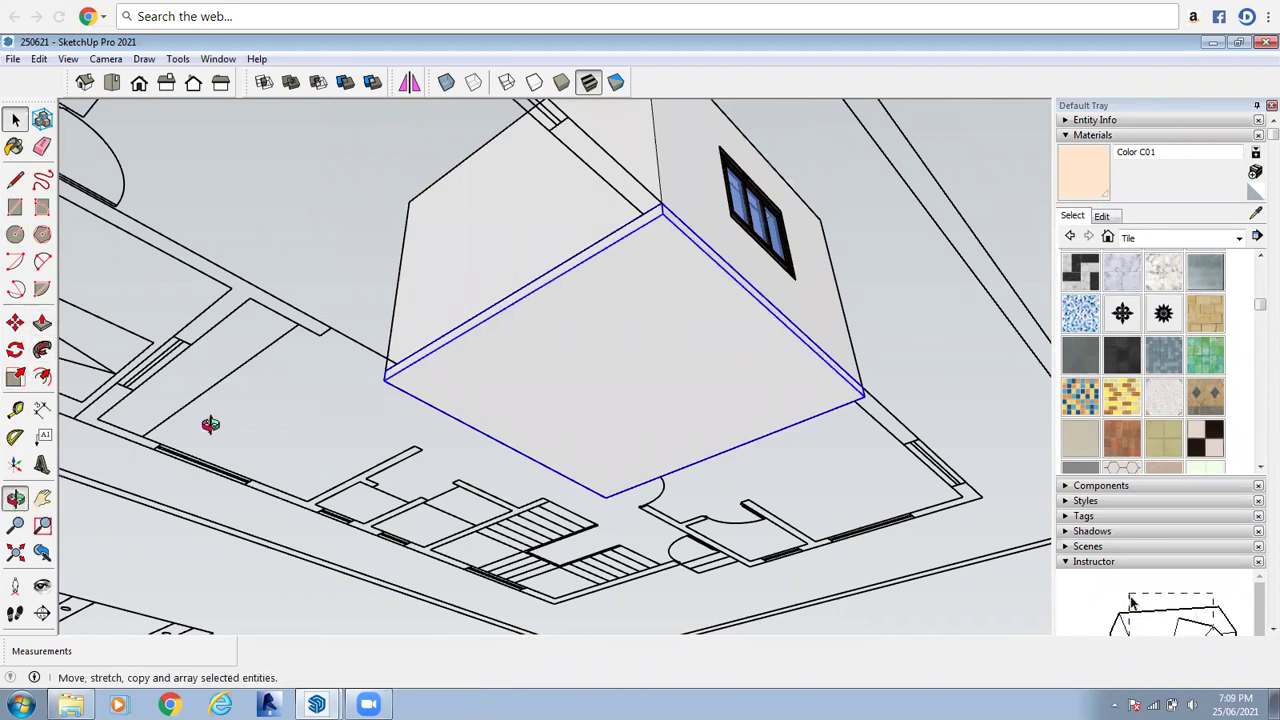
drag(555, 409, 660, 597)
scroll(510, 580, down, 4)
drag(562, 309, 612, 485)
drag(587, 235, 498, 385)
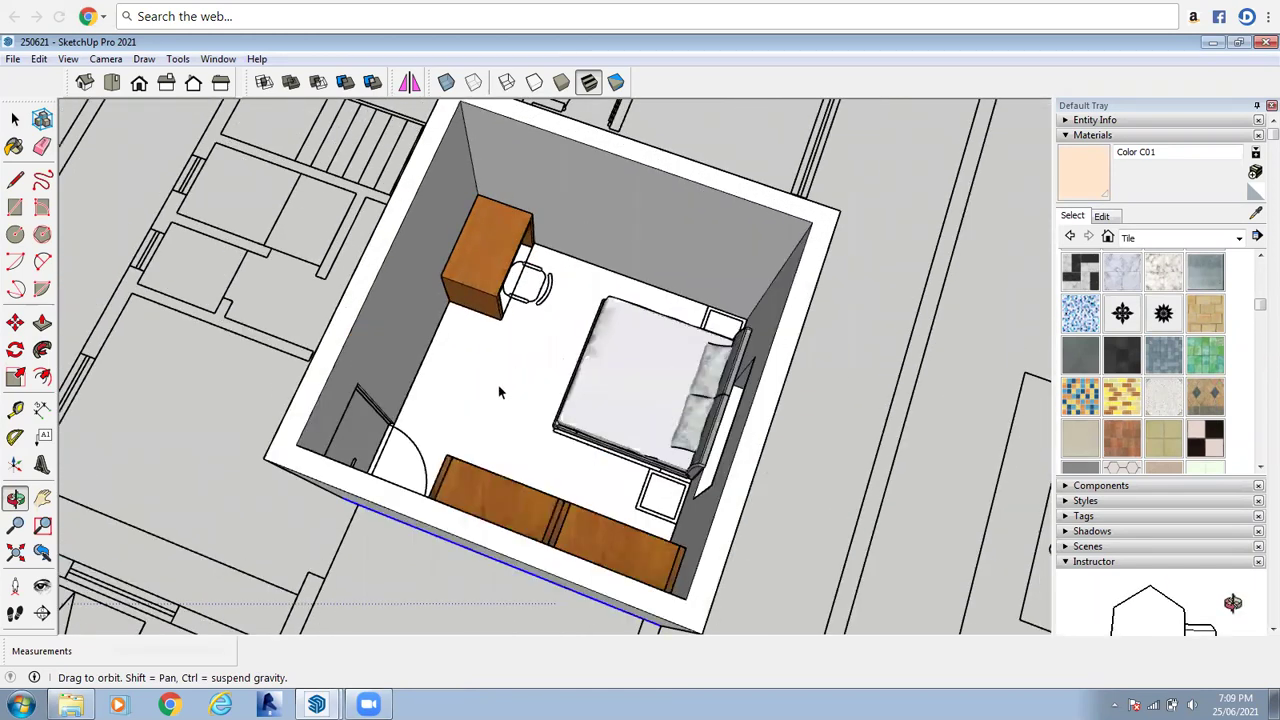
scroll(497, 383, up, 5)
key(space)
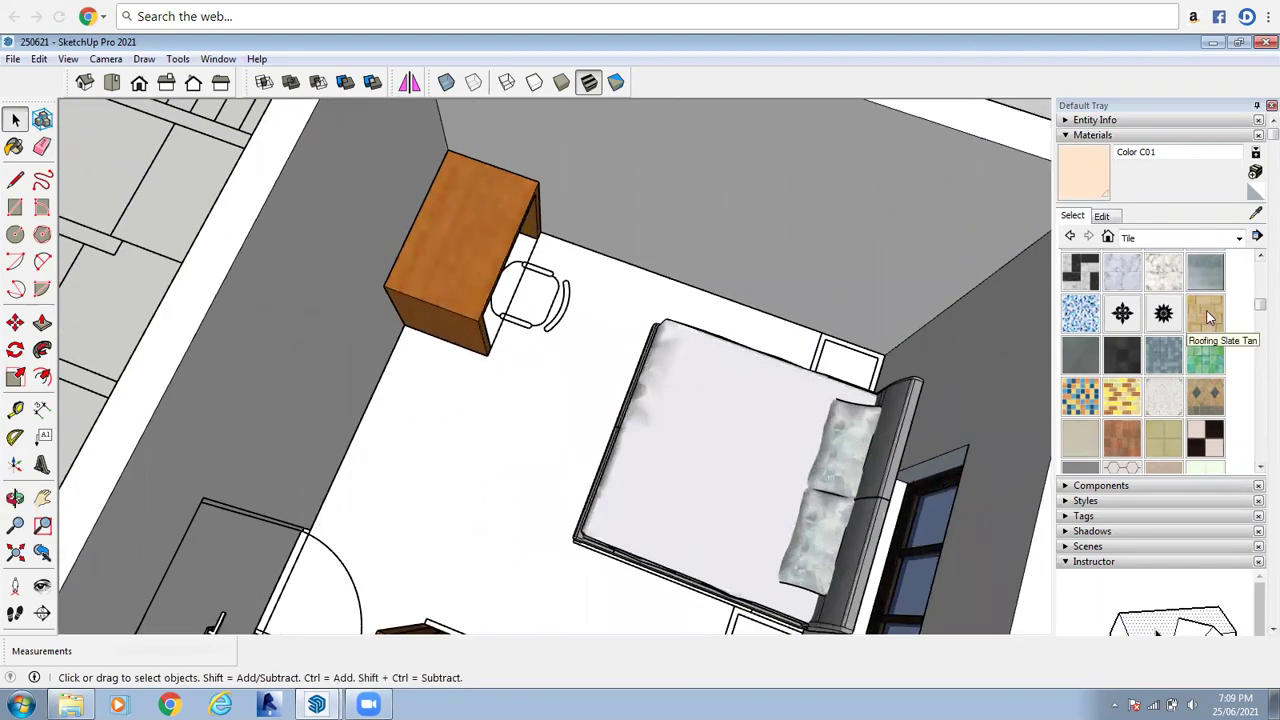
click(480, 414)
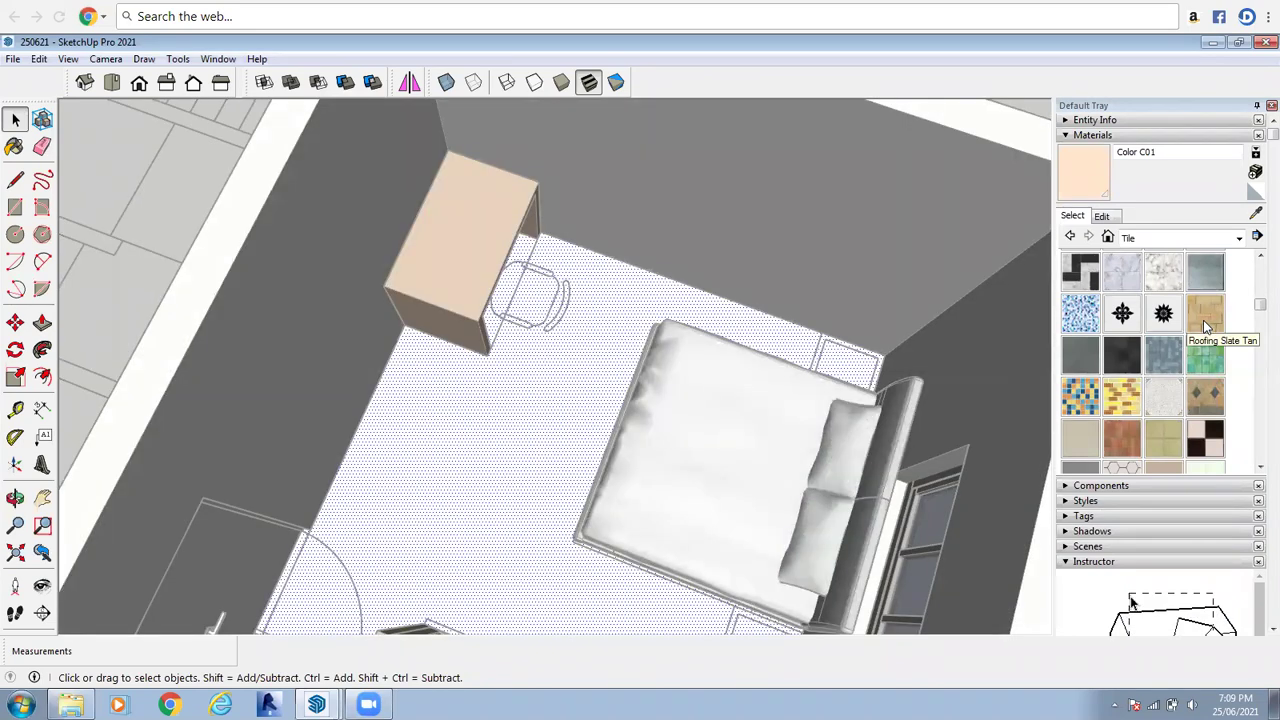
Paint the bedroom floor face with the Roofing Slate Tan material
click(1207, 326)
click(528, 312)
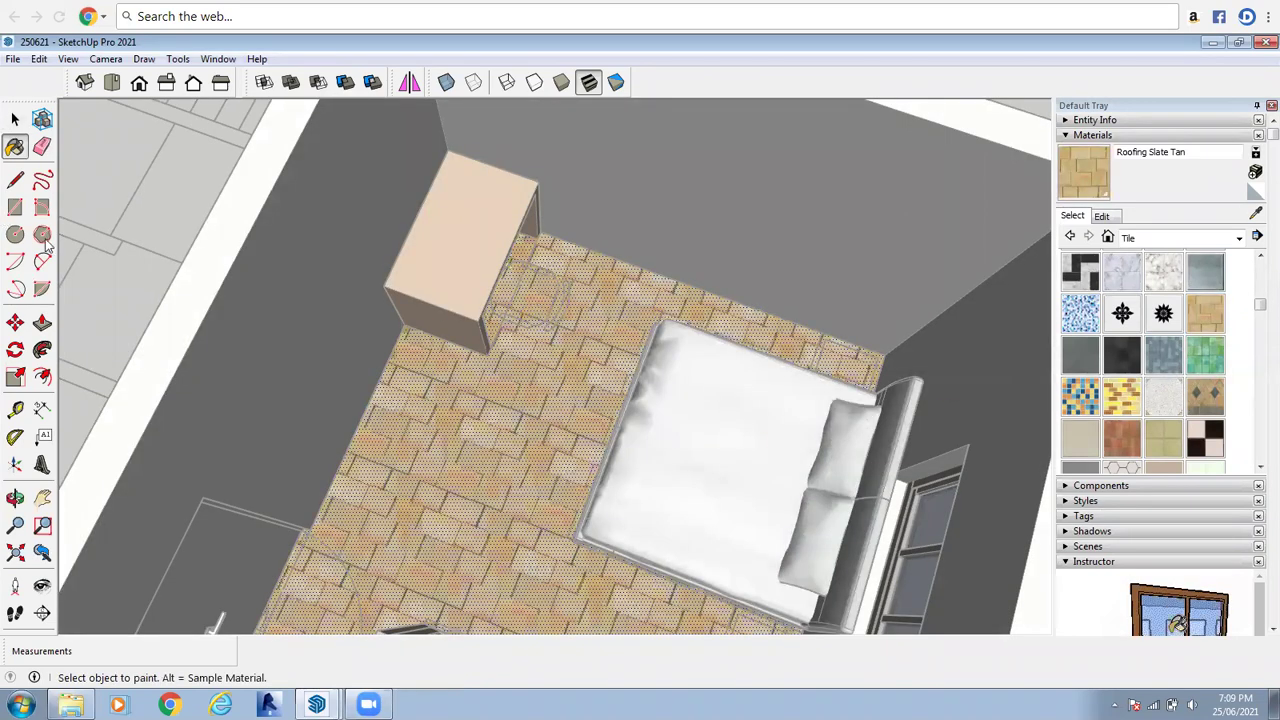
scroll(450, 300, down, 4)
scroll(353, 374, up, 2)
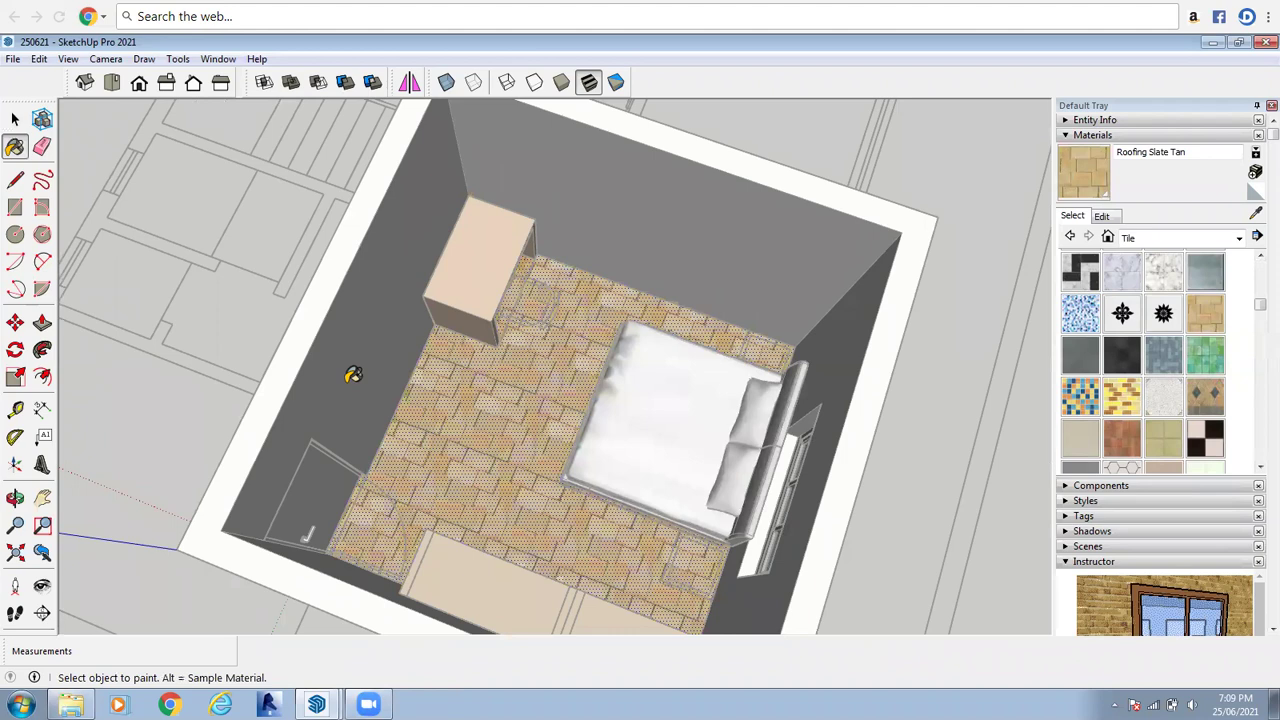
scroll(353, 374, down, 2)
Repaint the bedroom floor face with the Tile Ceramic Natural material and check the tile pattern up close
key(space)
scroll(474, 316, up, 2)
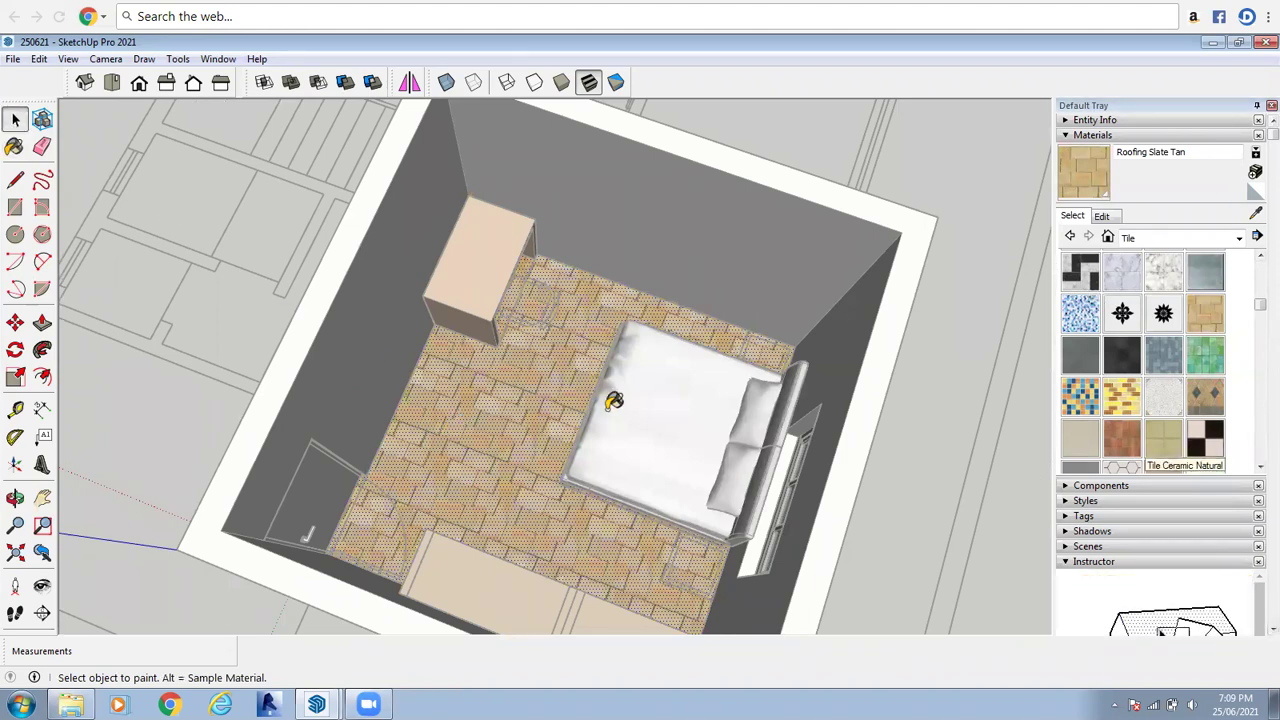
click(545, 372)
scroll(563, 371, up, 2)
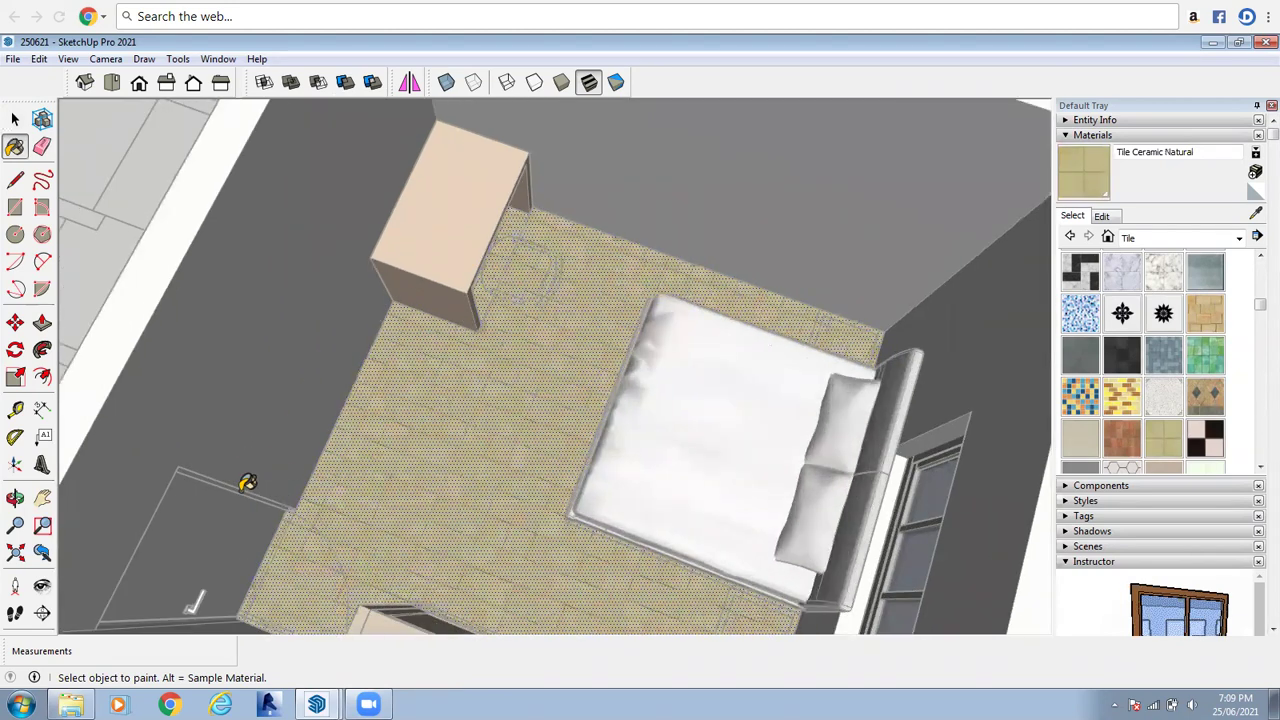
scroll(463, 463, up, 5)
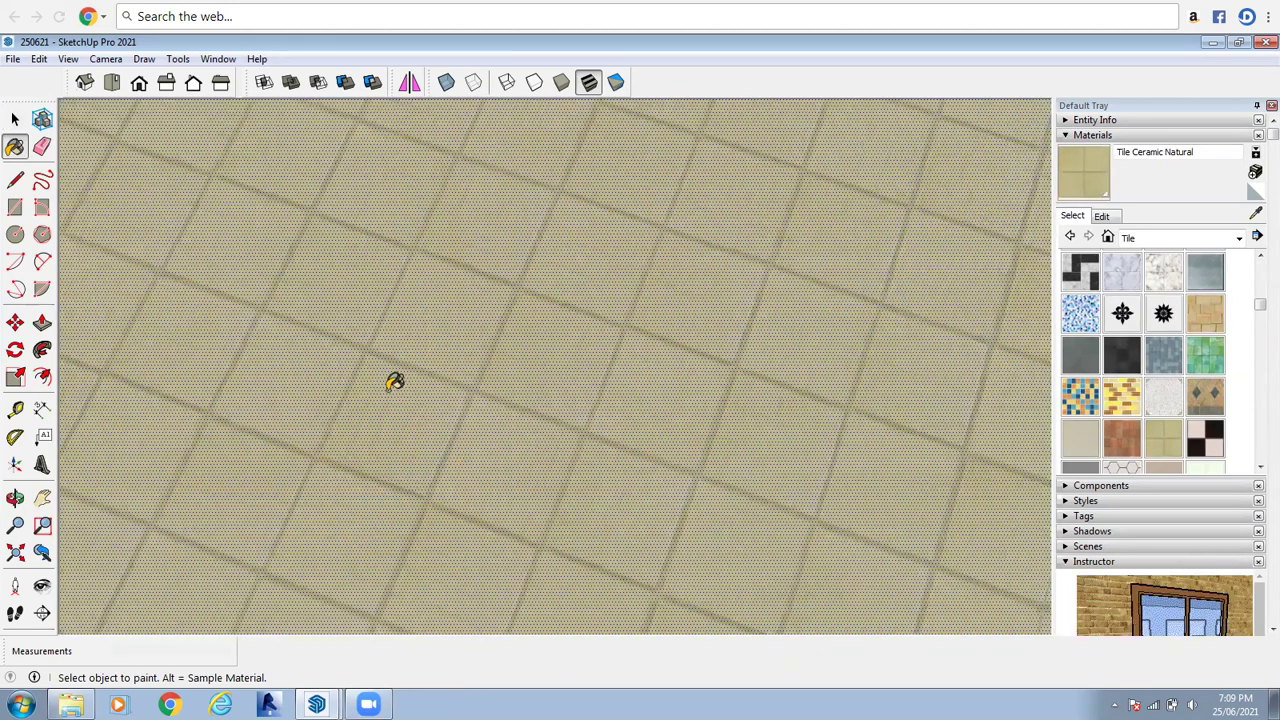
scroll(395, 382, down, 5)
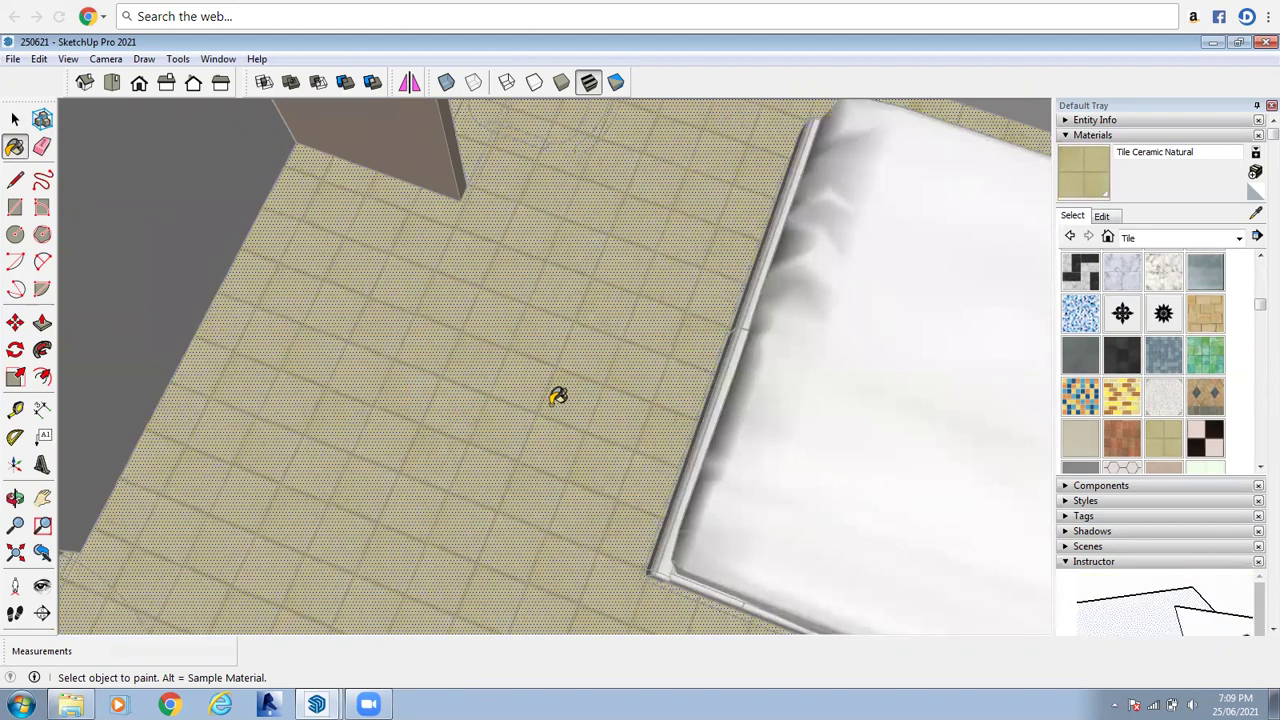
Change the colour of the Tile Ceramic Natural floor material to a light purple-pink
click(1101, 217)
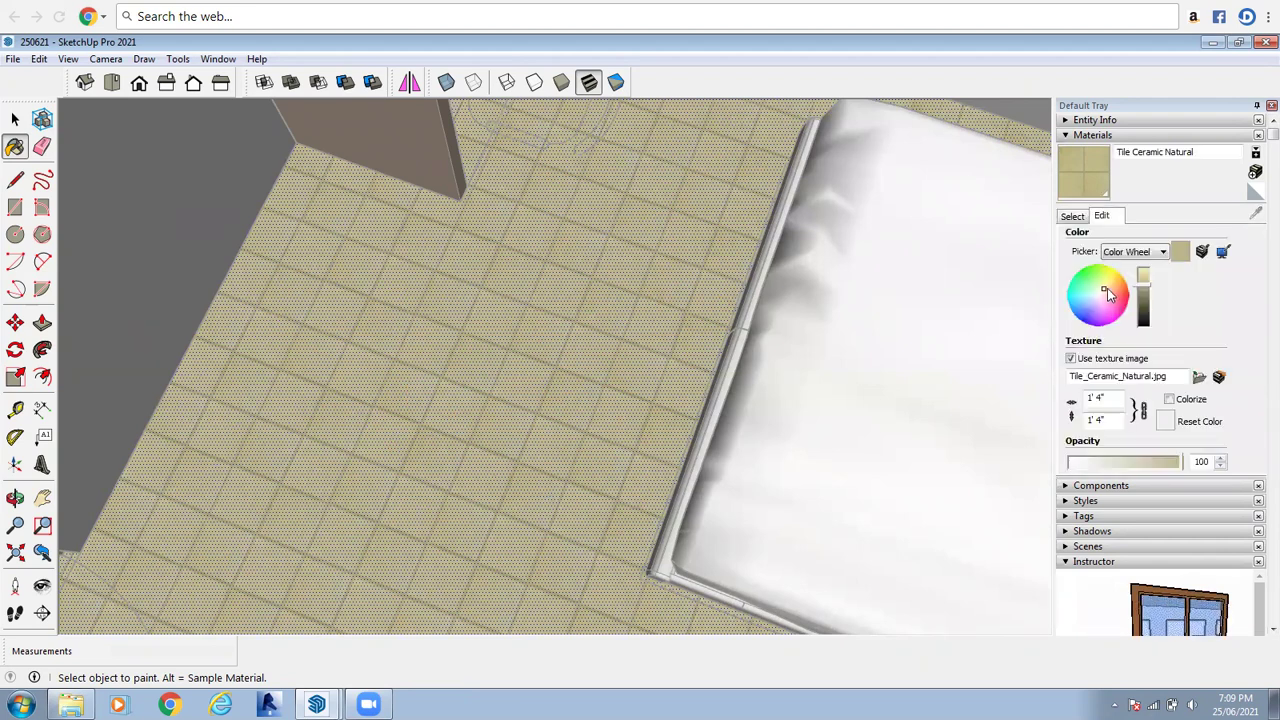
mouse_move(1104, 305)
mouse_down()
mouse_move(1092, 310)
mouse_move(1099, 298)
mouse_up()
Try larger floor tiles by setting the texture size to 2' and 5' with the aspect ratio locked
click(1121, 398)
key(Return)
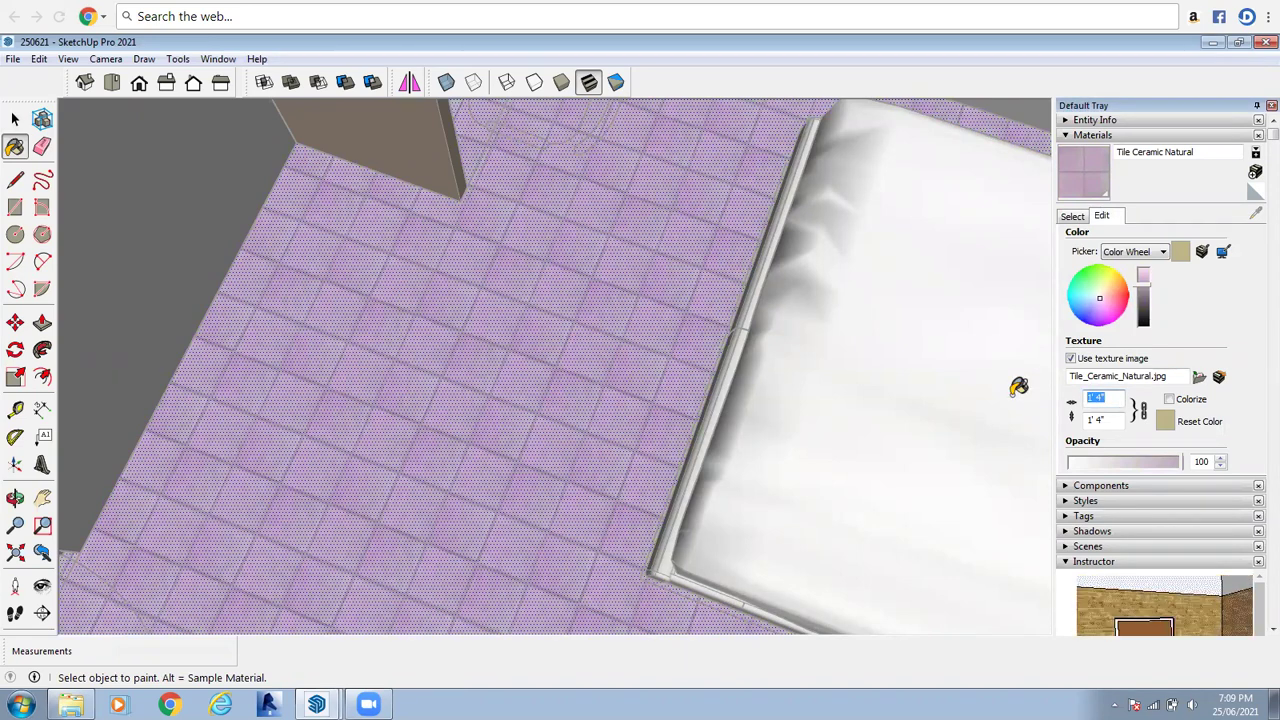
text(2)
key(Return)
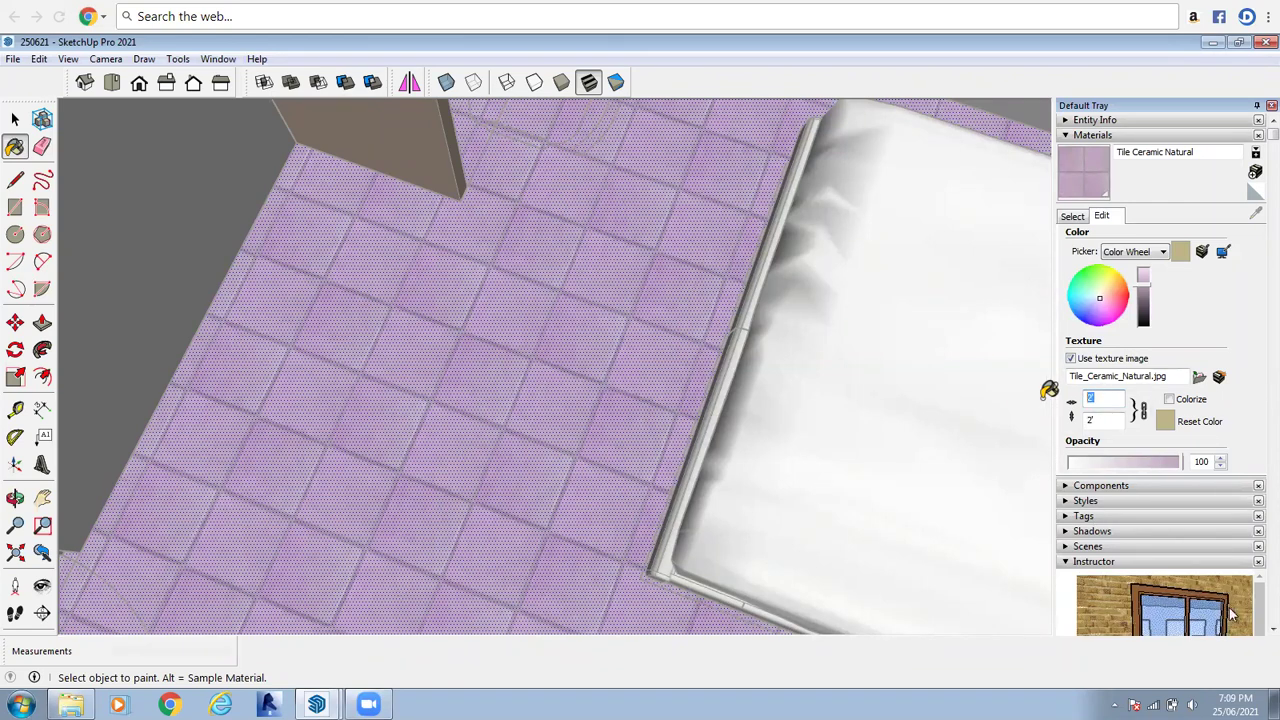
text(5)
key(Return)
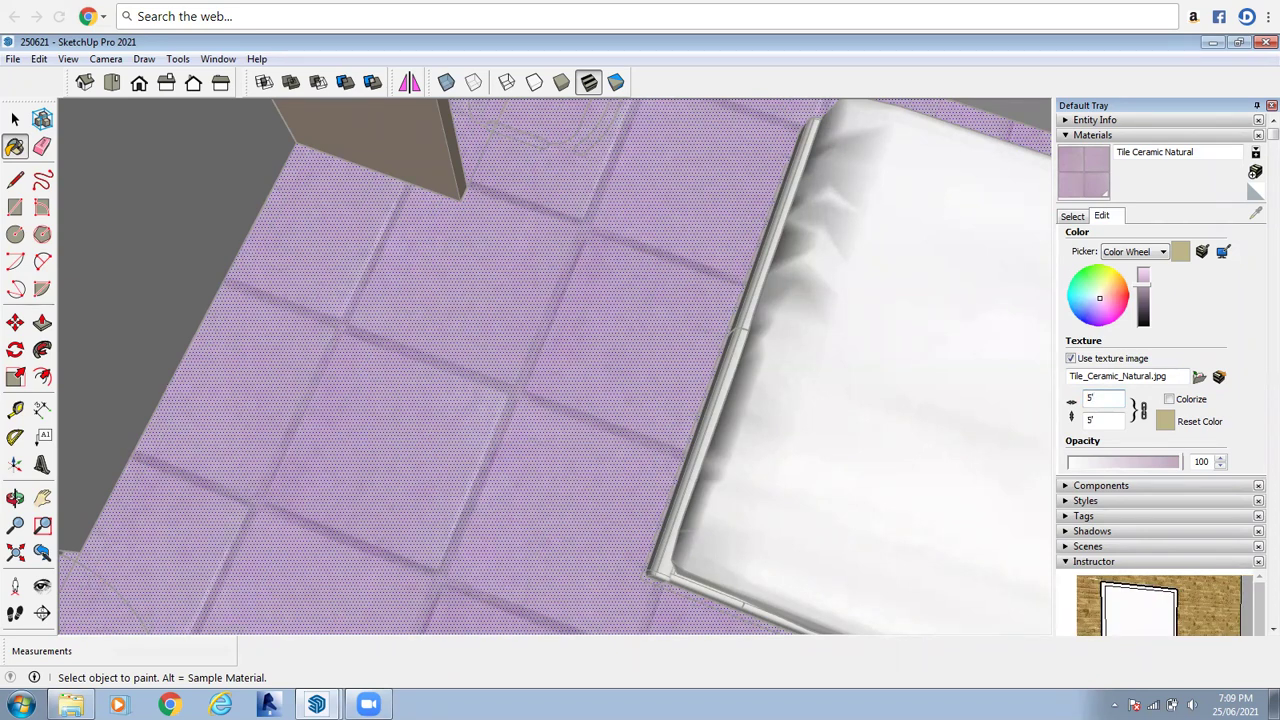
Close the floor slab's group, collapse the Match Photo section and return to the material's edit settings
scroll(500, 249, down, 5)
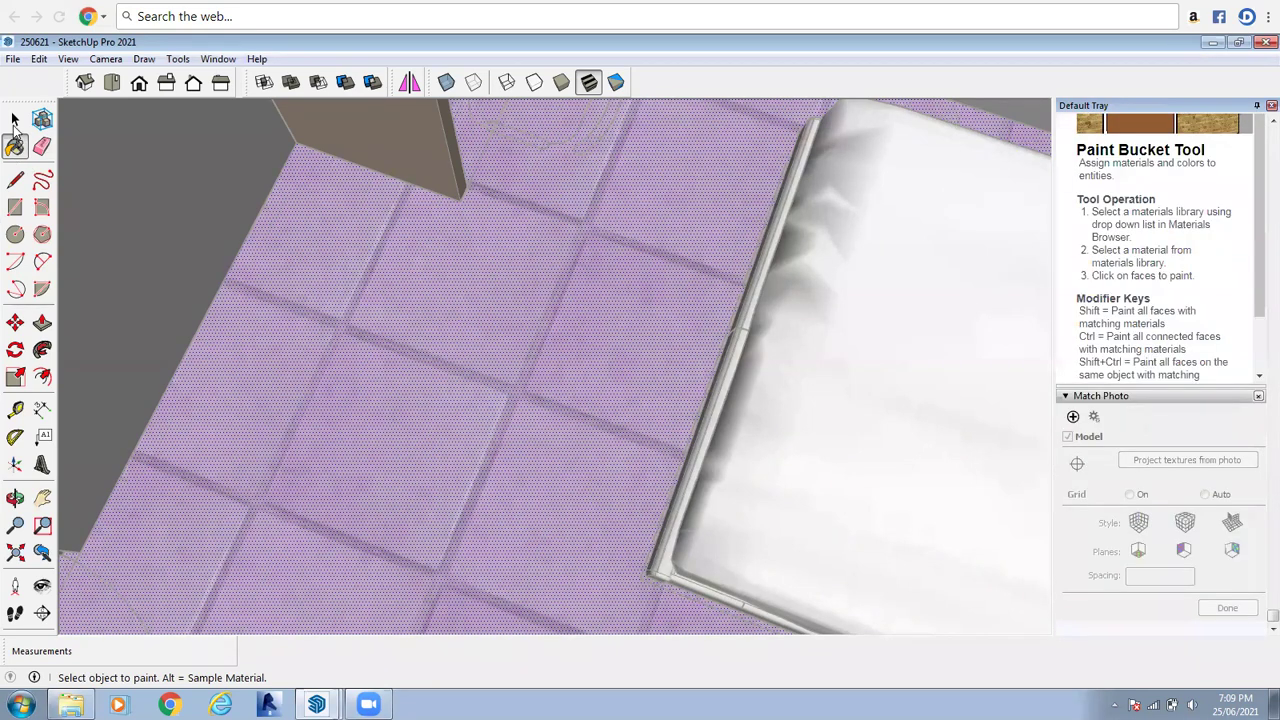
click(14, 120)
click(15, 497)
drag(500, 289, 458, 361)
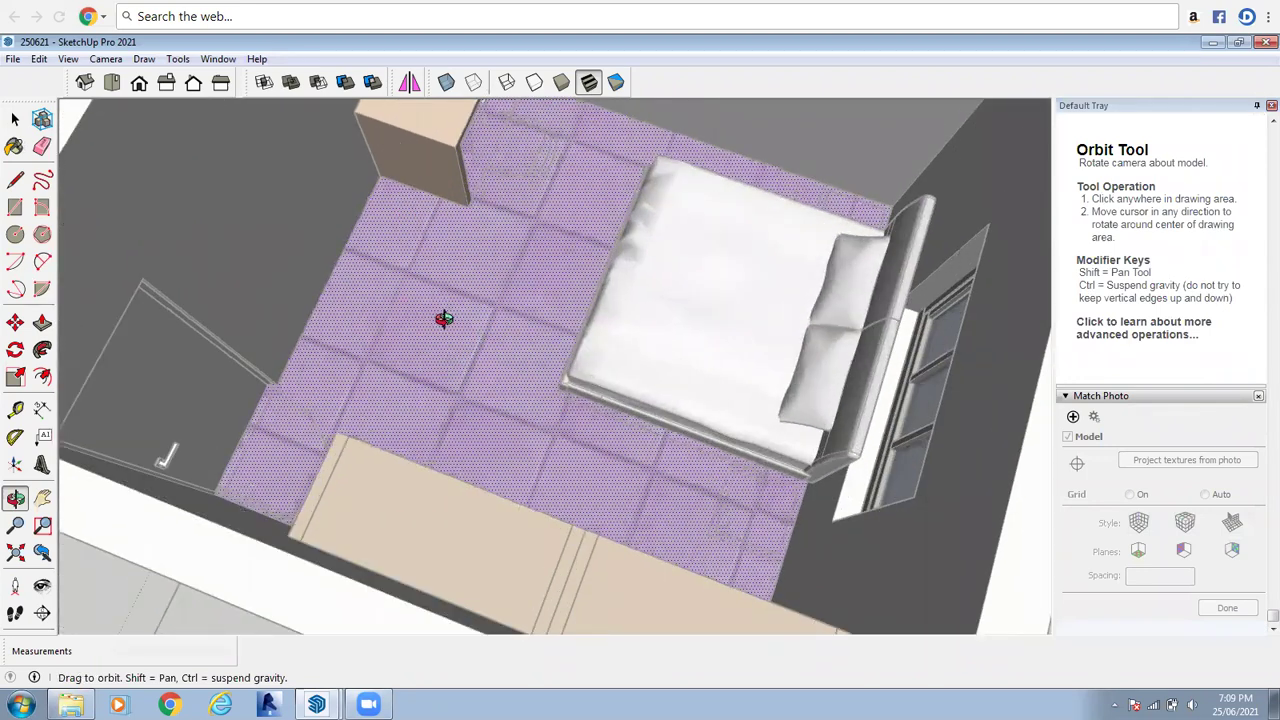
right_click(467, 314)
click(492, 318)
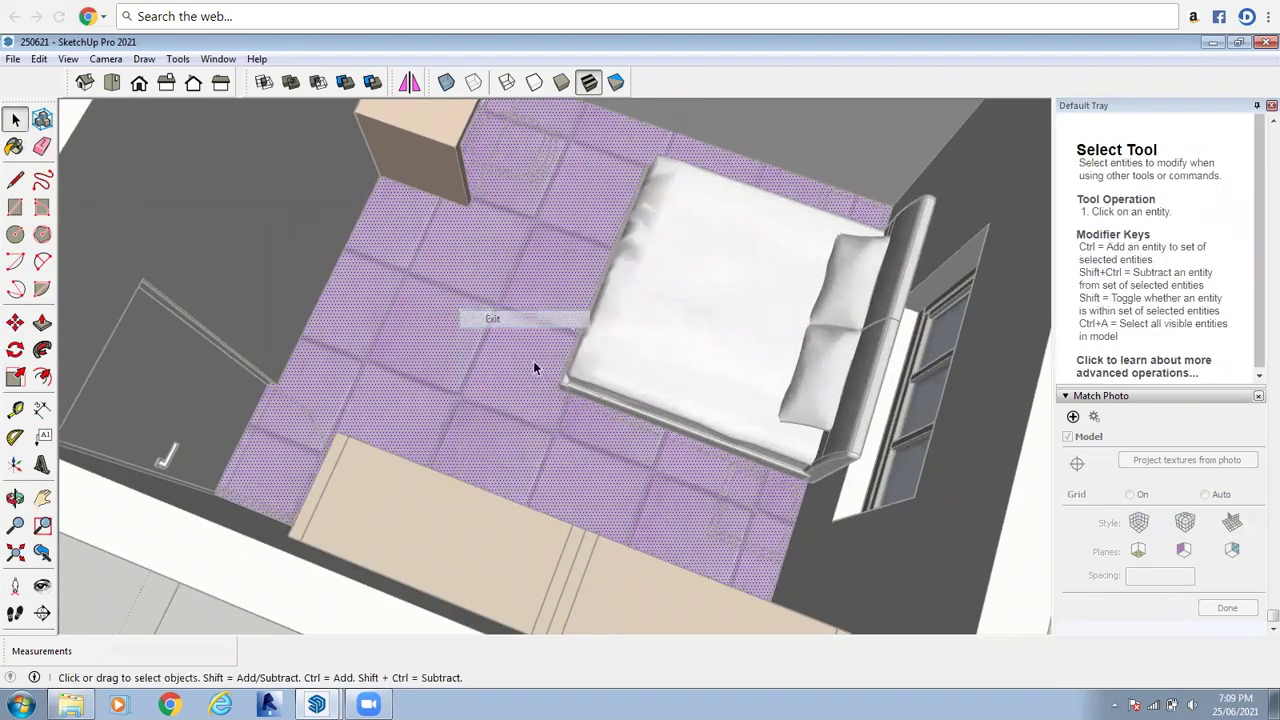
scroll(408, 345, down, 3)
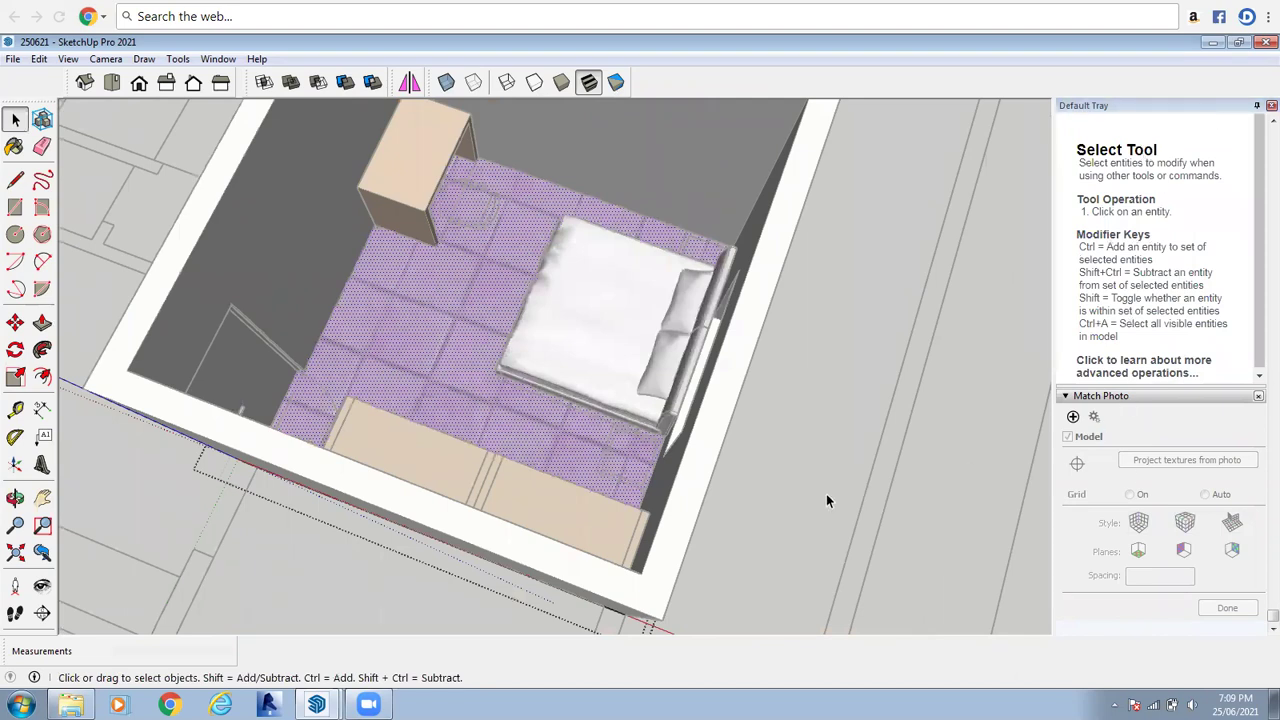
scroll(830, 493, down, 5)
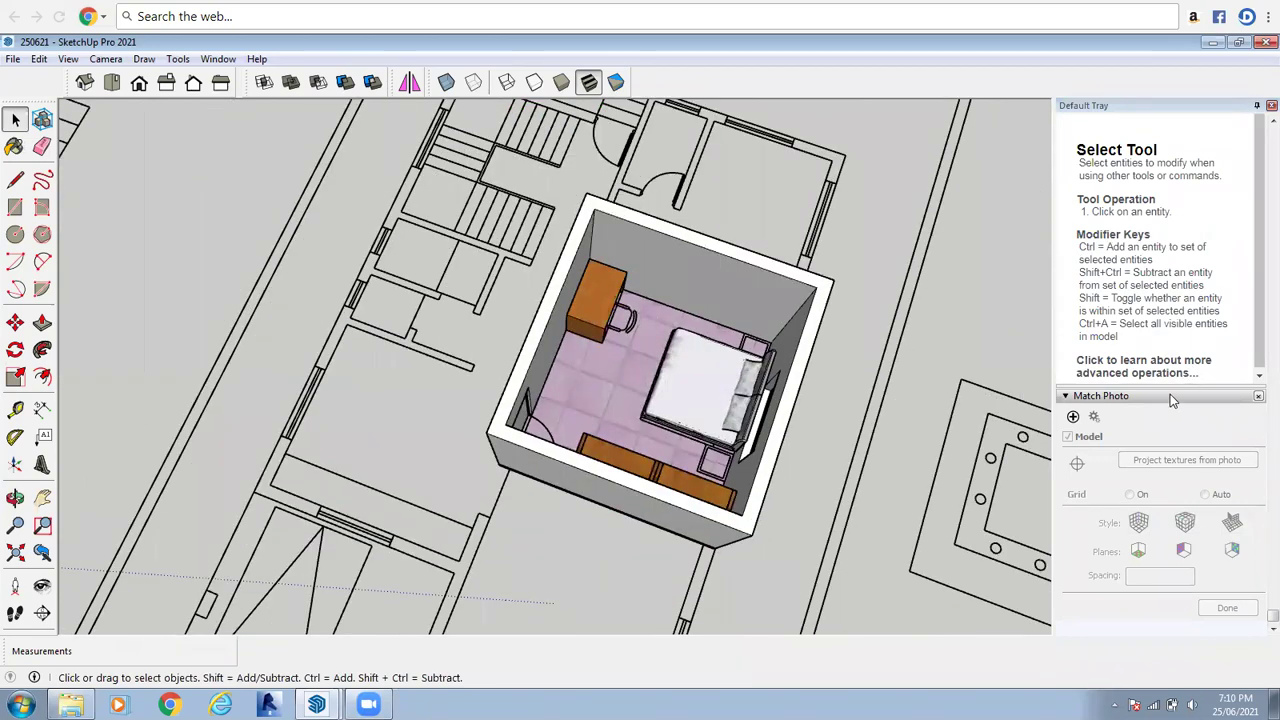
click(1173, 395)
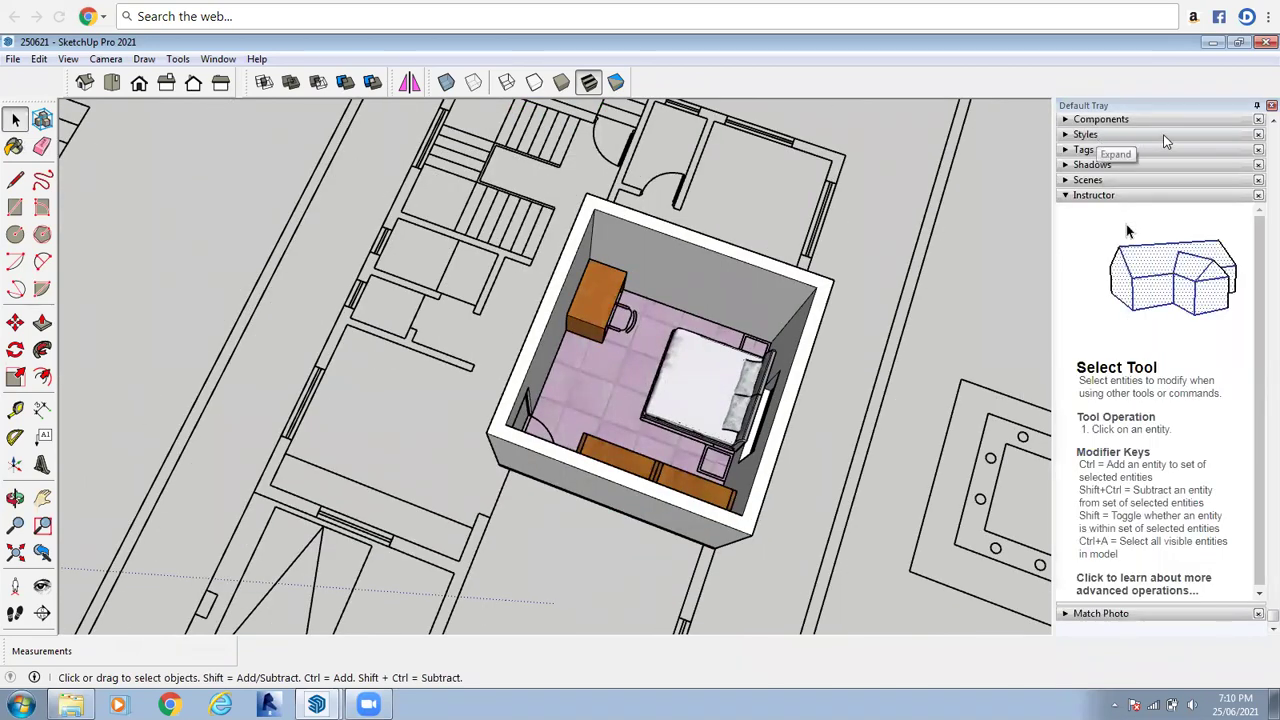
scroll(1178, 165, up, 5)
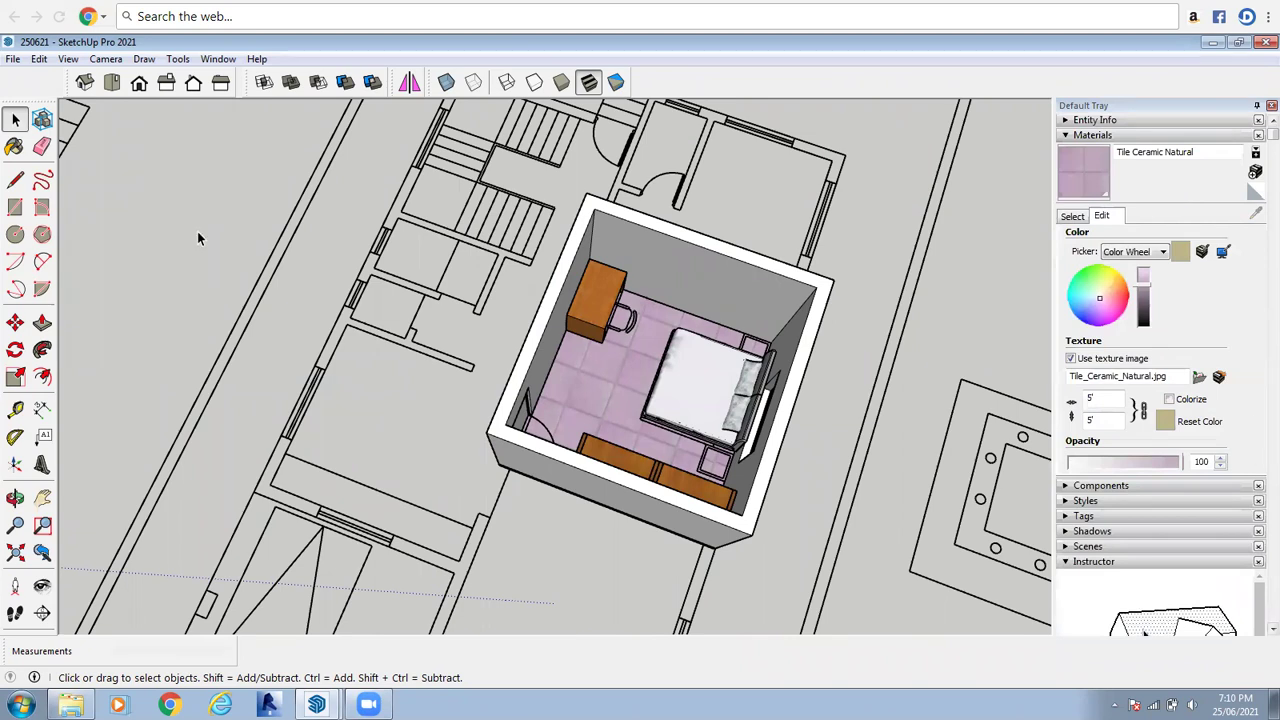
Reselect the floor face, unlock the tile texture's aspect ratio and set its size to 2' wide by 4' high
scroll(615, 382, up, 3)
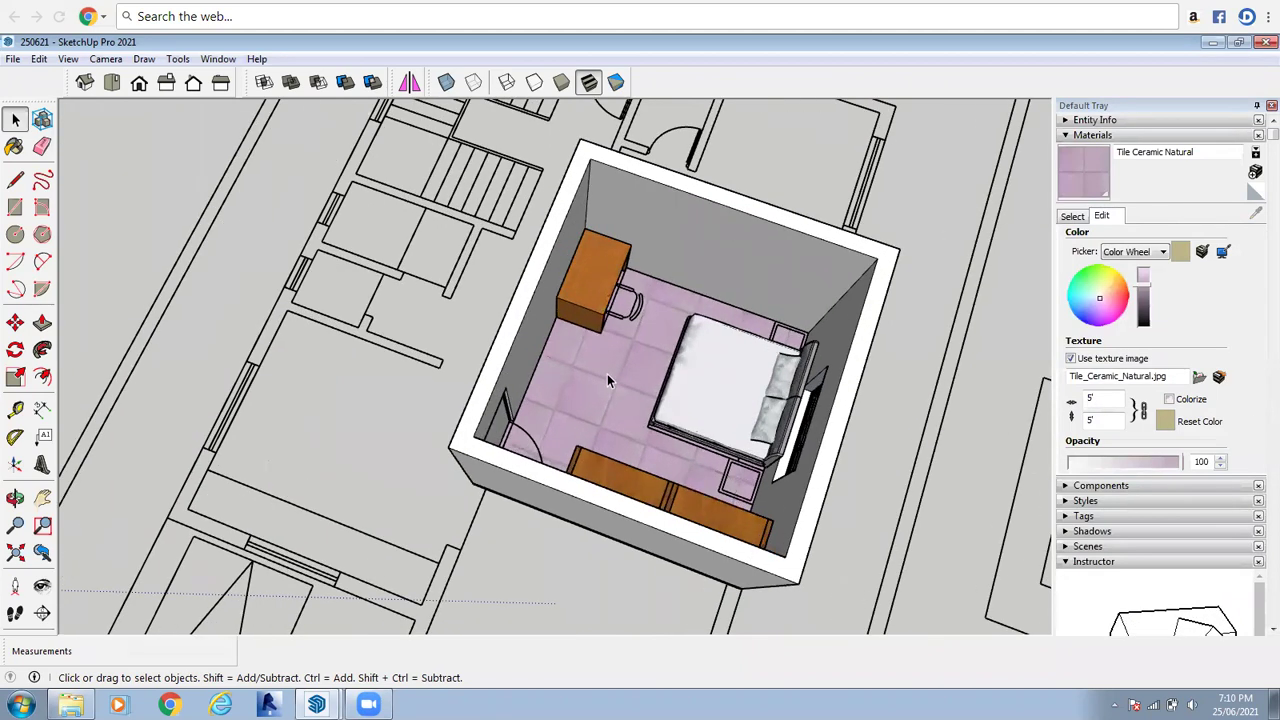
scroll(623, 368, up, 4)
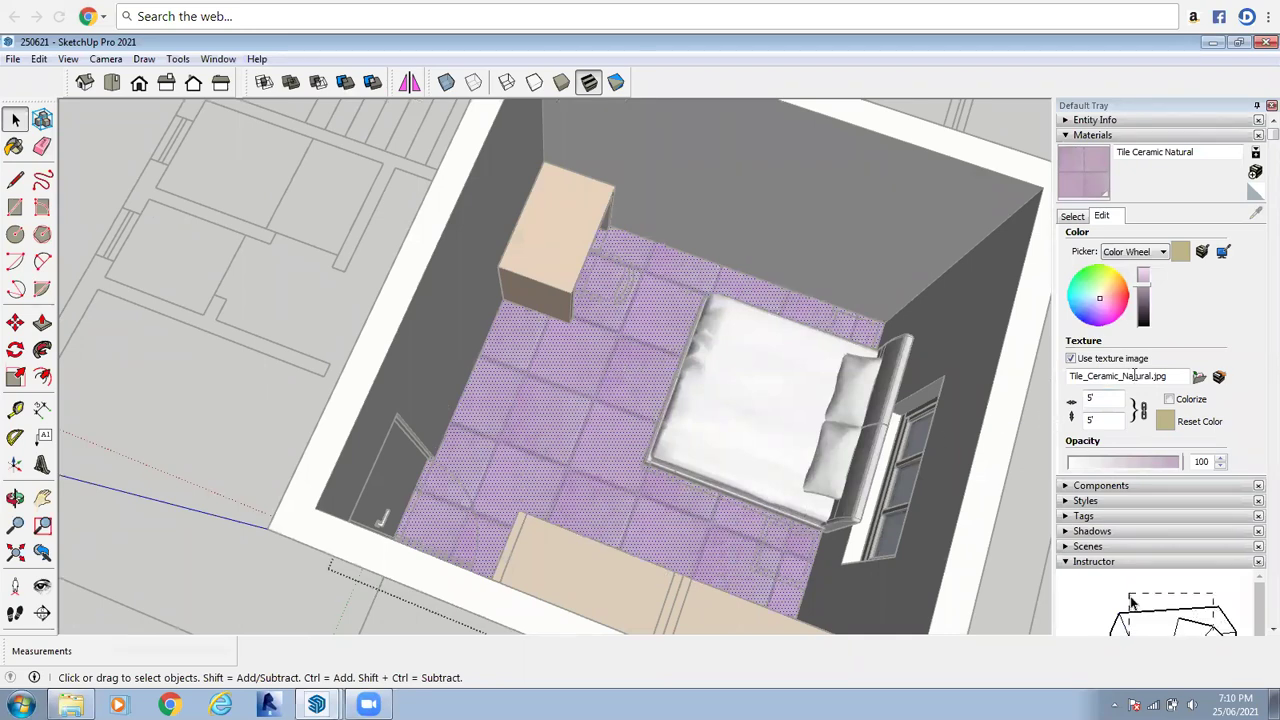
click(1105, 399)
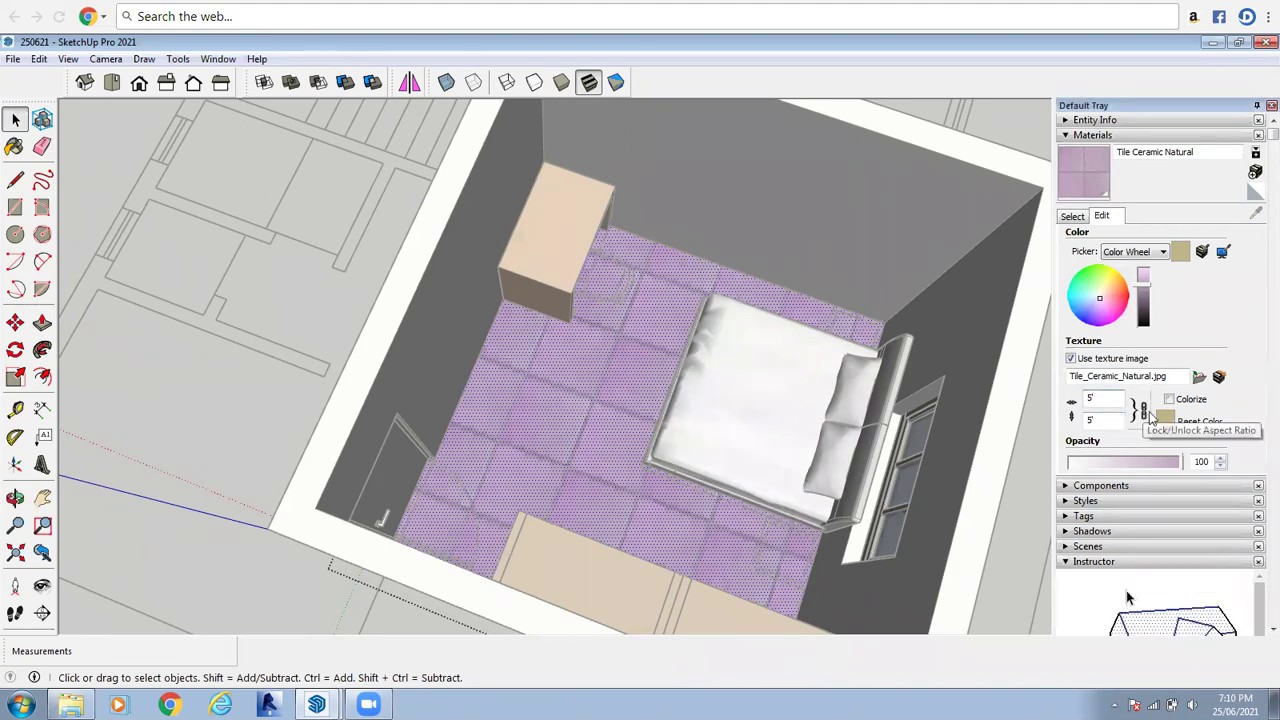
click(1140, 410)
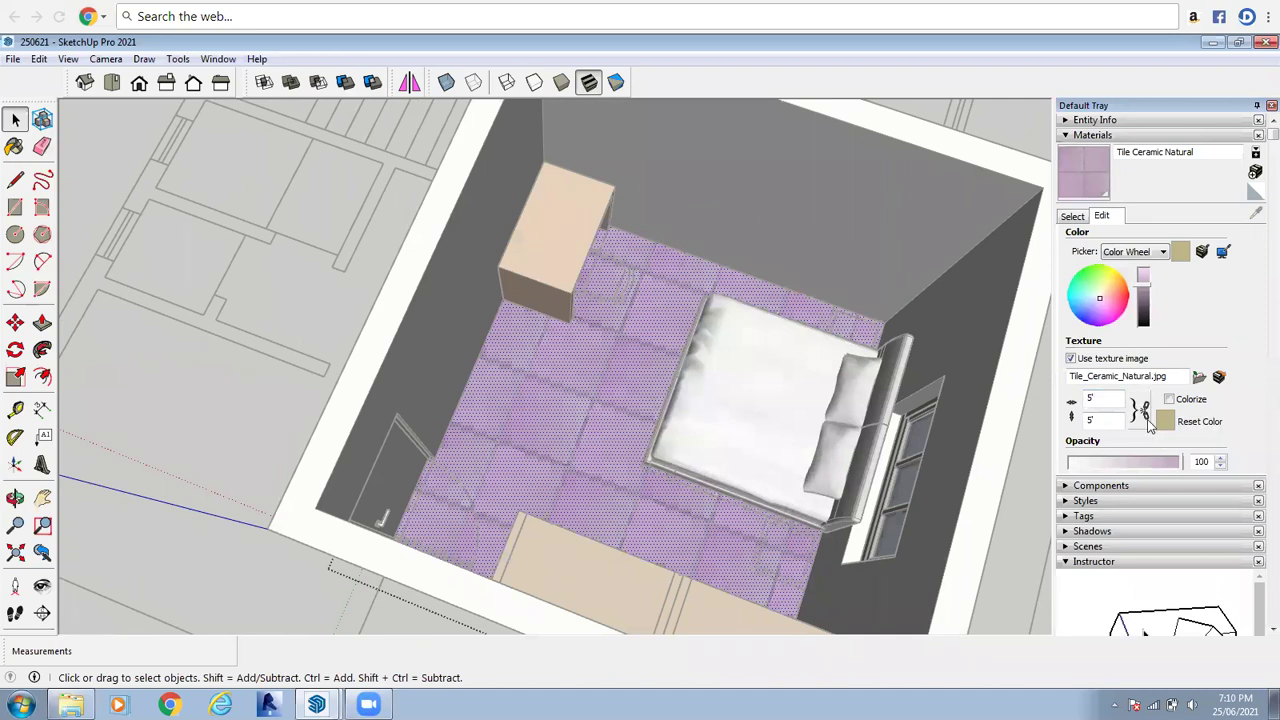
click(1096, 399)
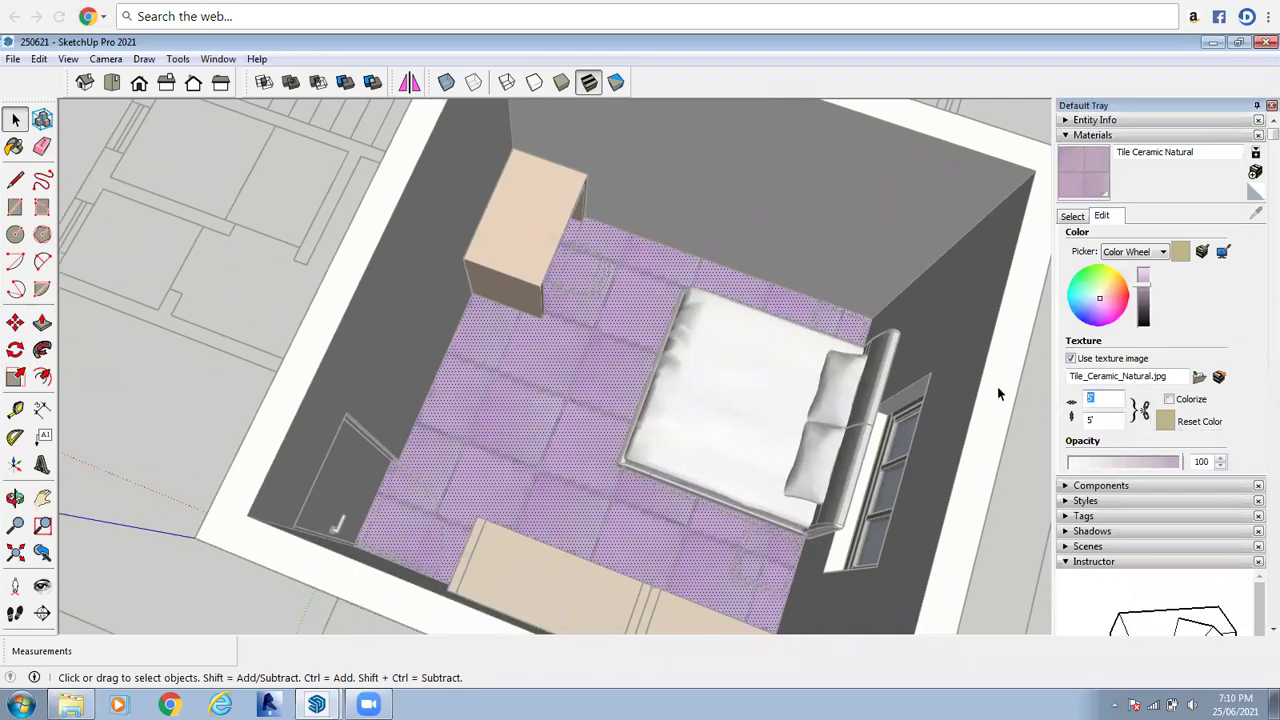
text(2)
key(Return)
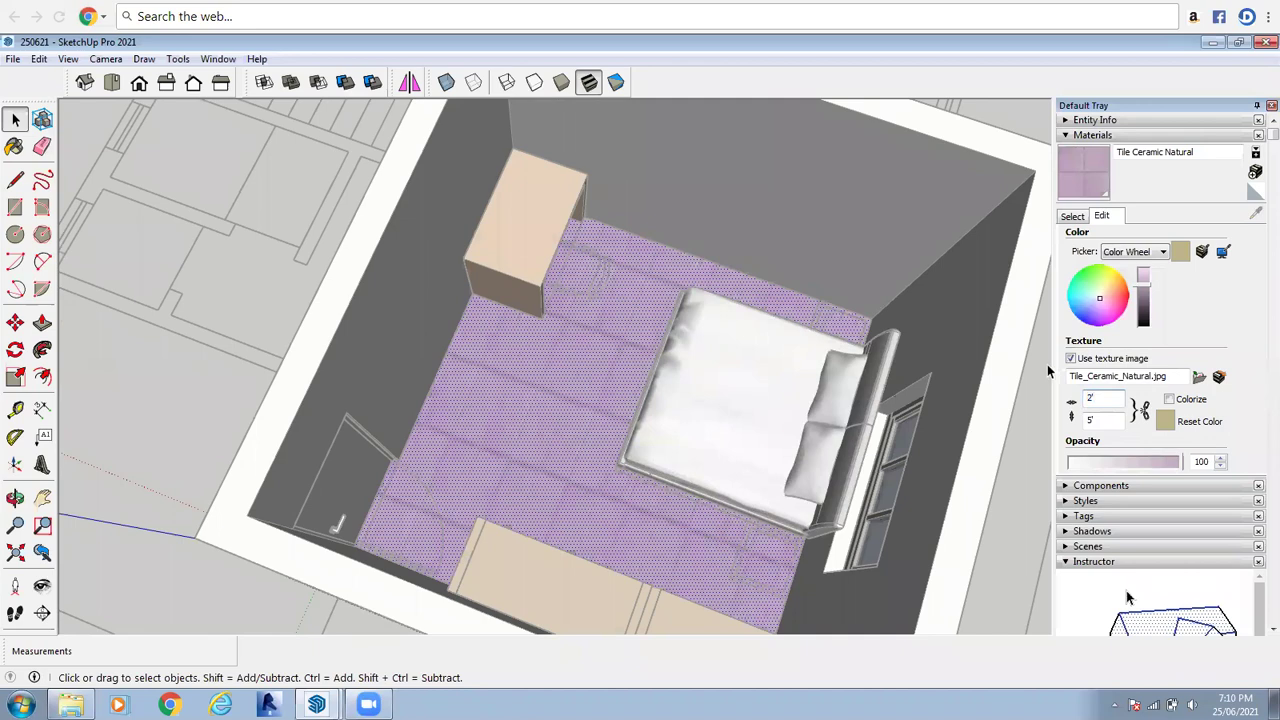
click(1096, 419)
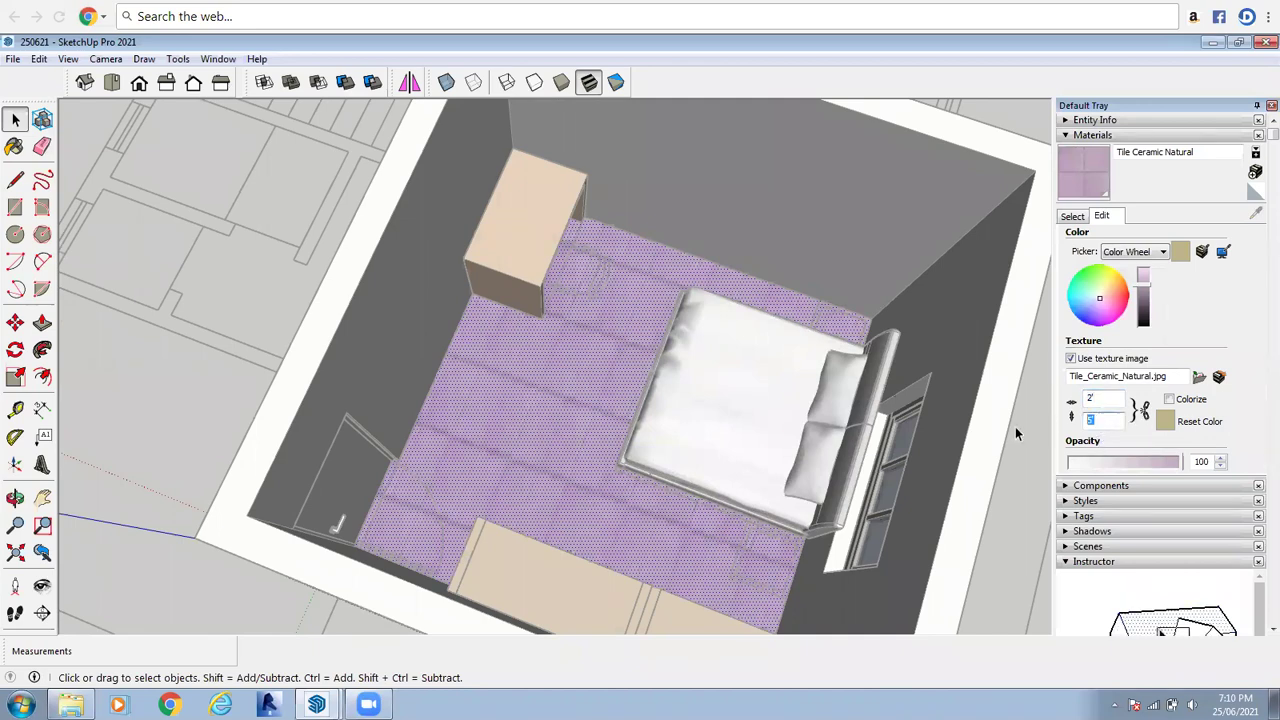
text(4)
key(Return)
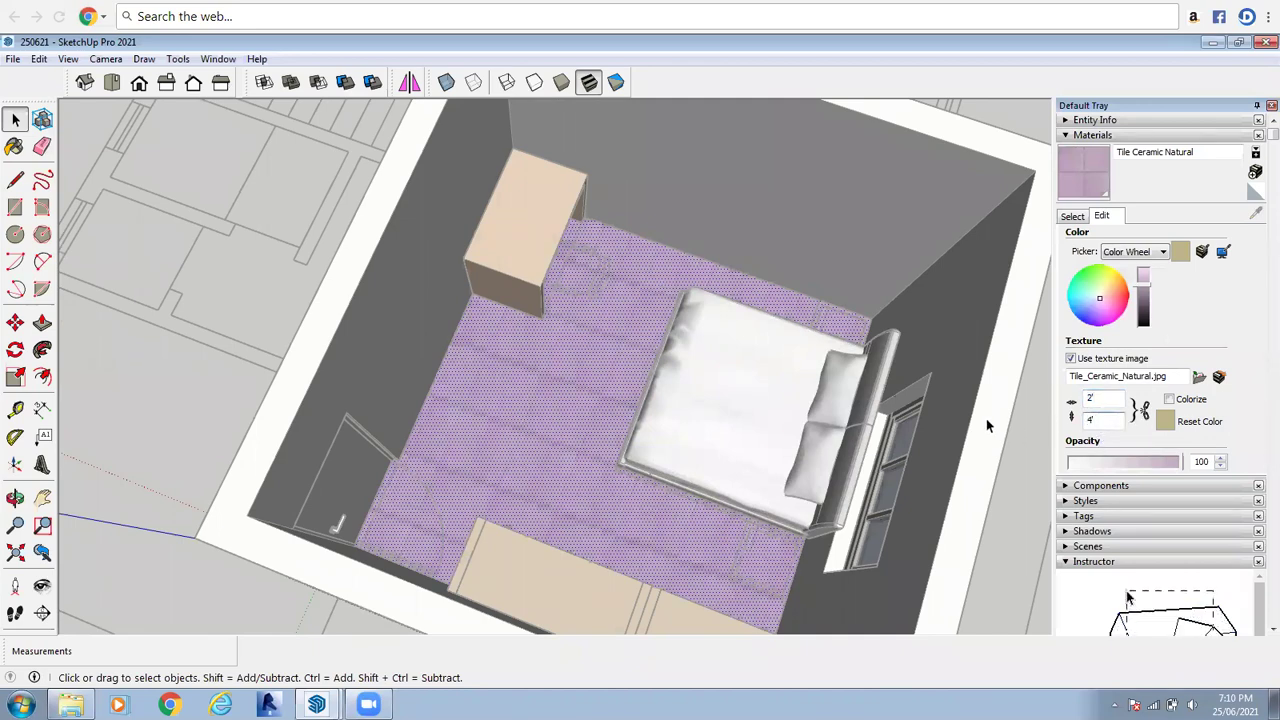
Close the floor slab's group and inspect the resized tile pattern between the desk and the bed
scroll(164, 374, down, 1)
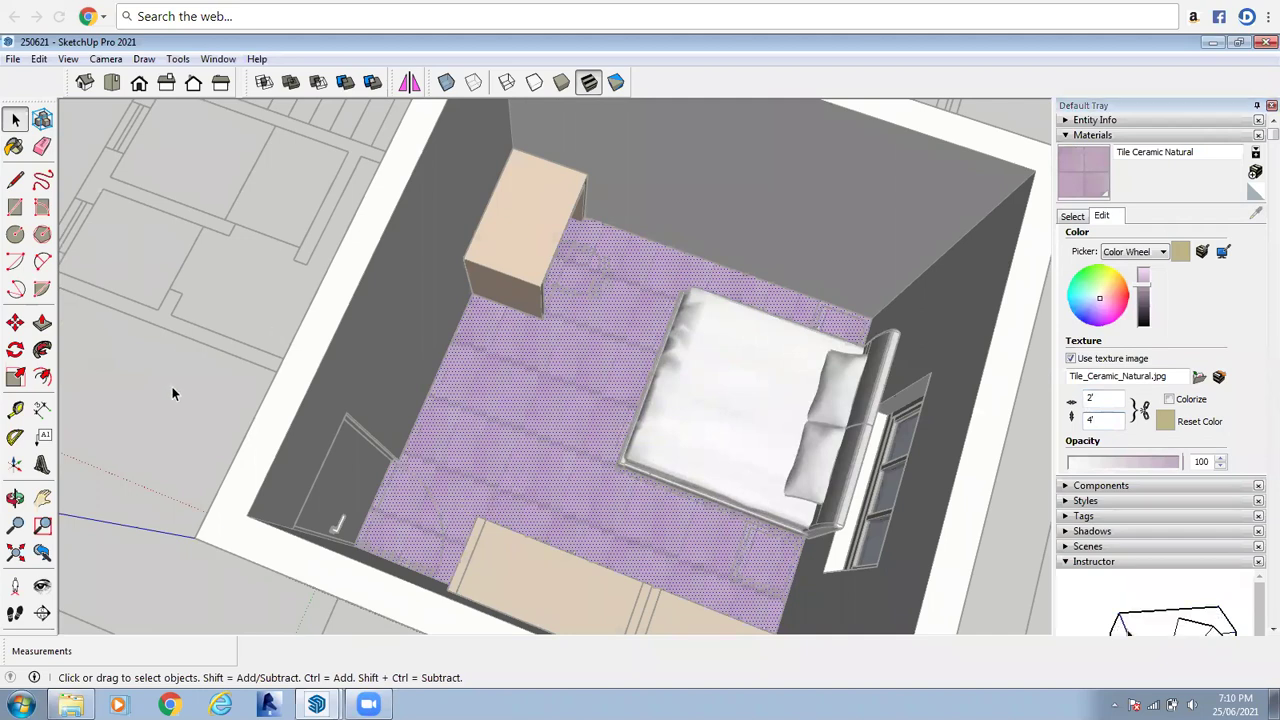
click(171, 385)
scroll(520, 450, up, 3)
scroll(557, 450, up, 2)
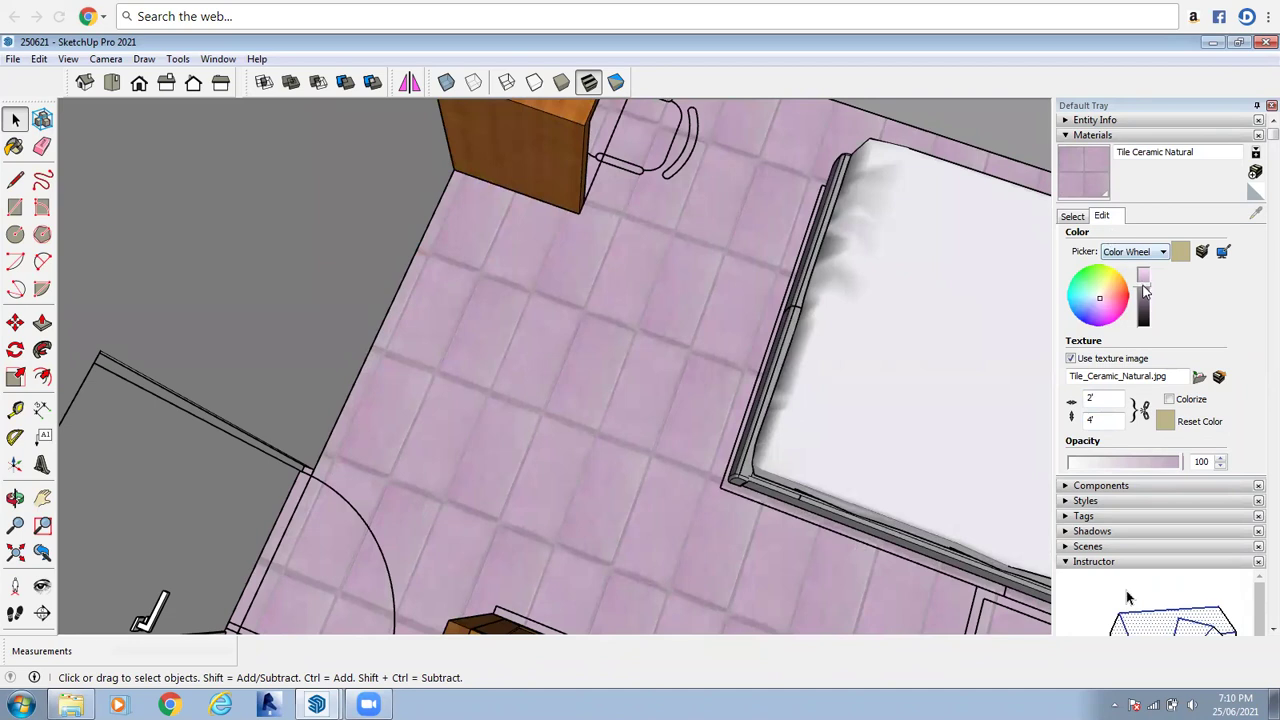
scroll(1075, 308, down, 2)
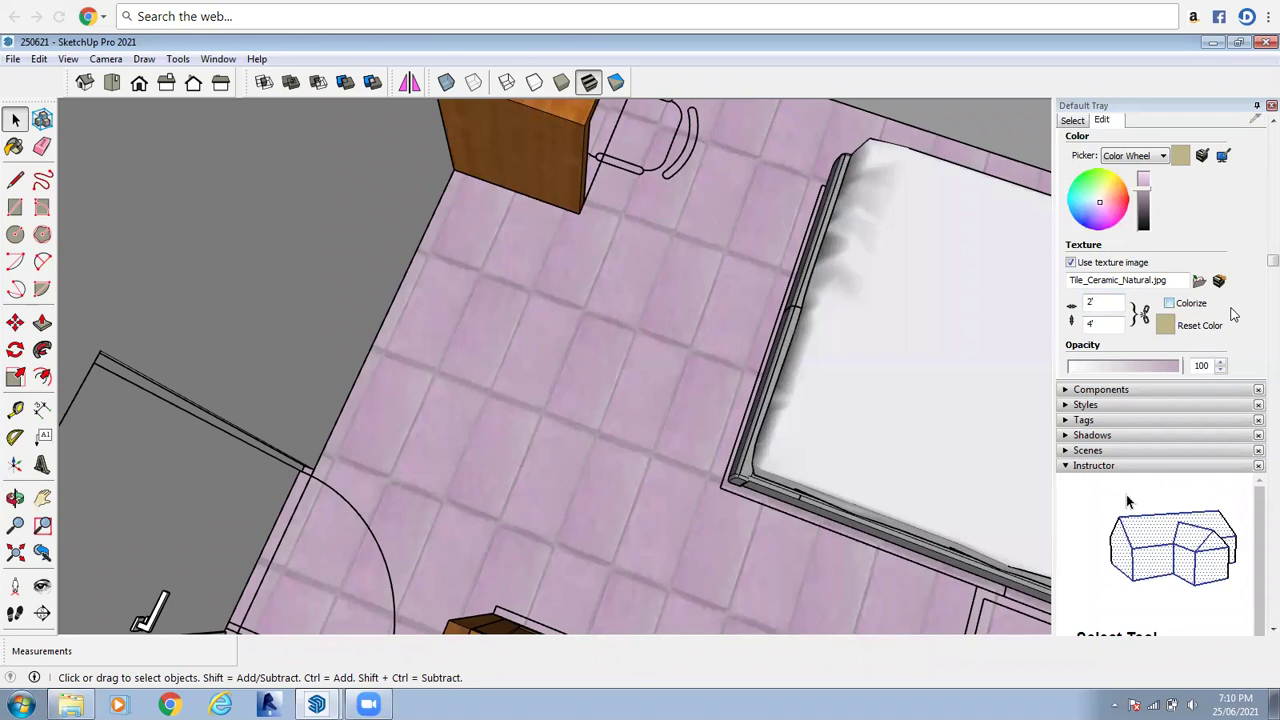
scroll(1196, 342, up, 2)
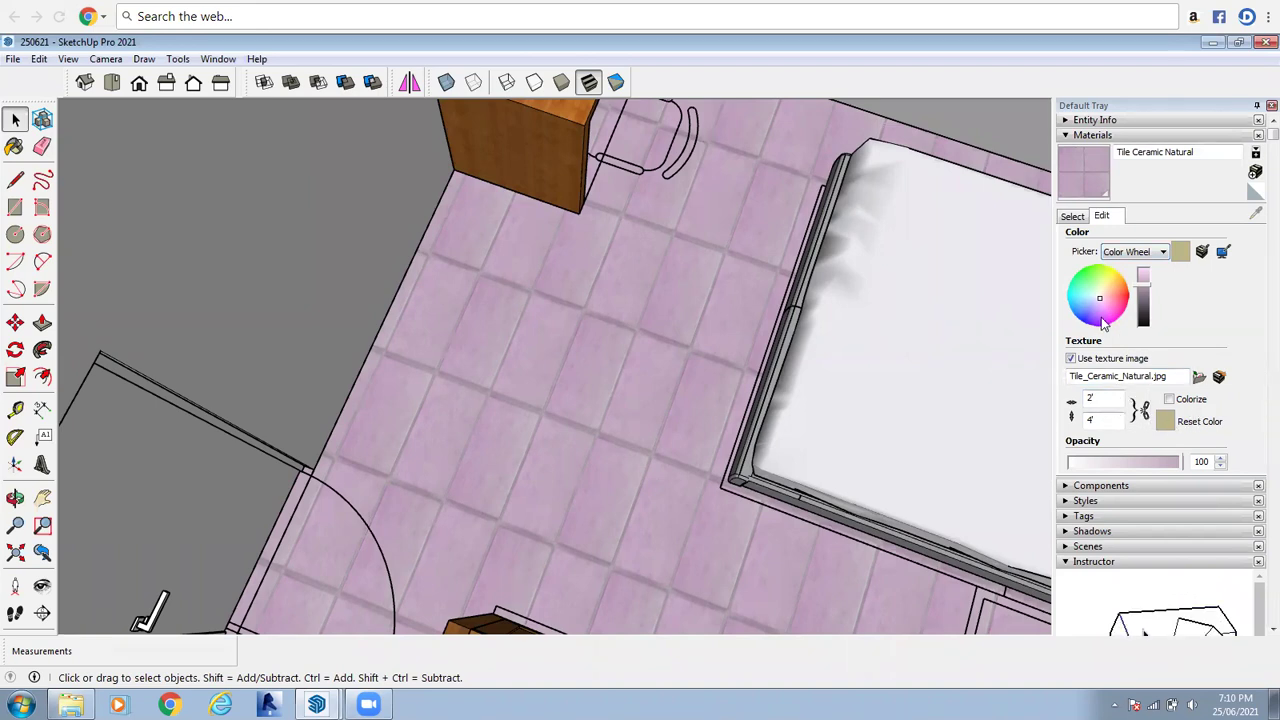
Reset the Tile Ceramic Natural material to its original colour and return to the Tile material library
click(1166, 425)
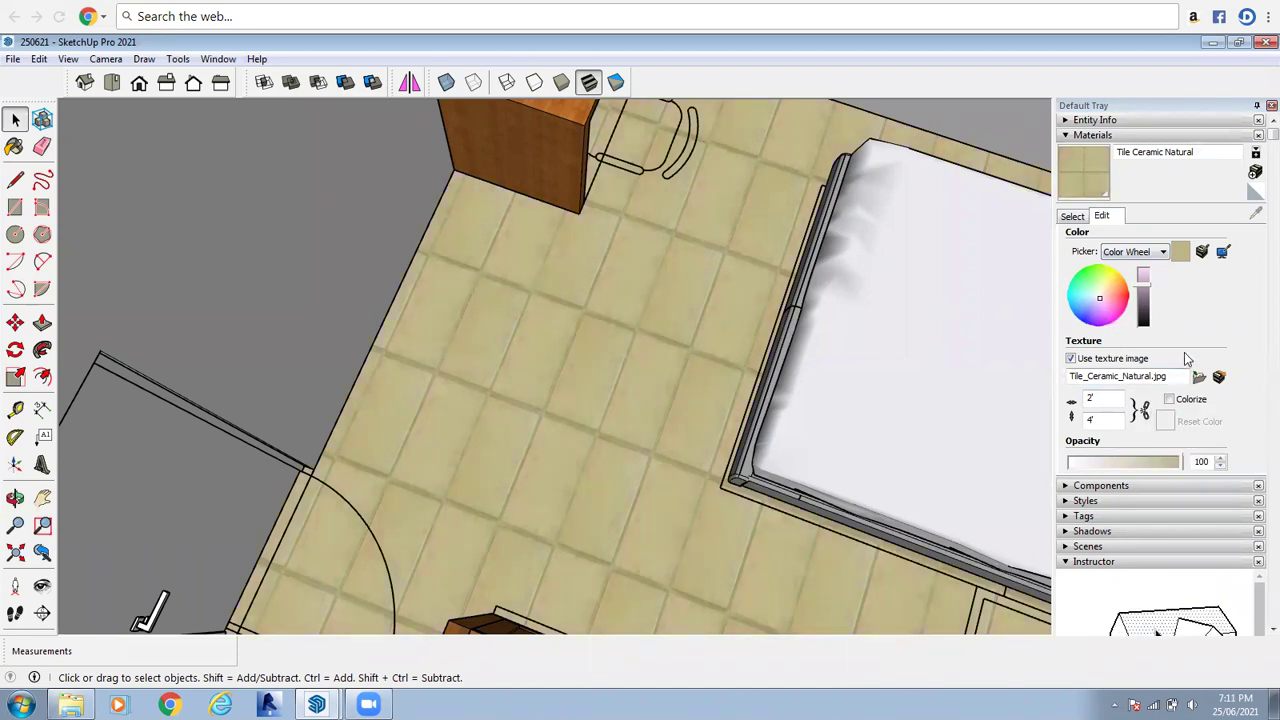
click(1072, 216)
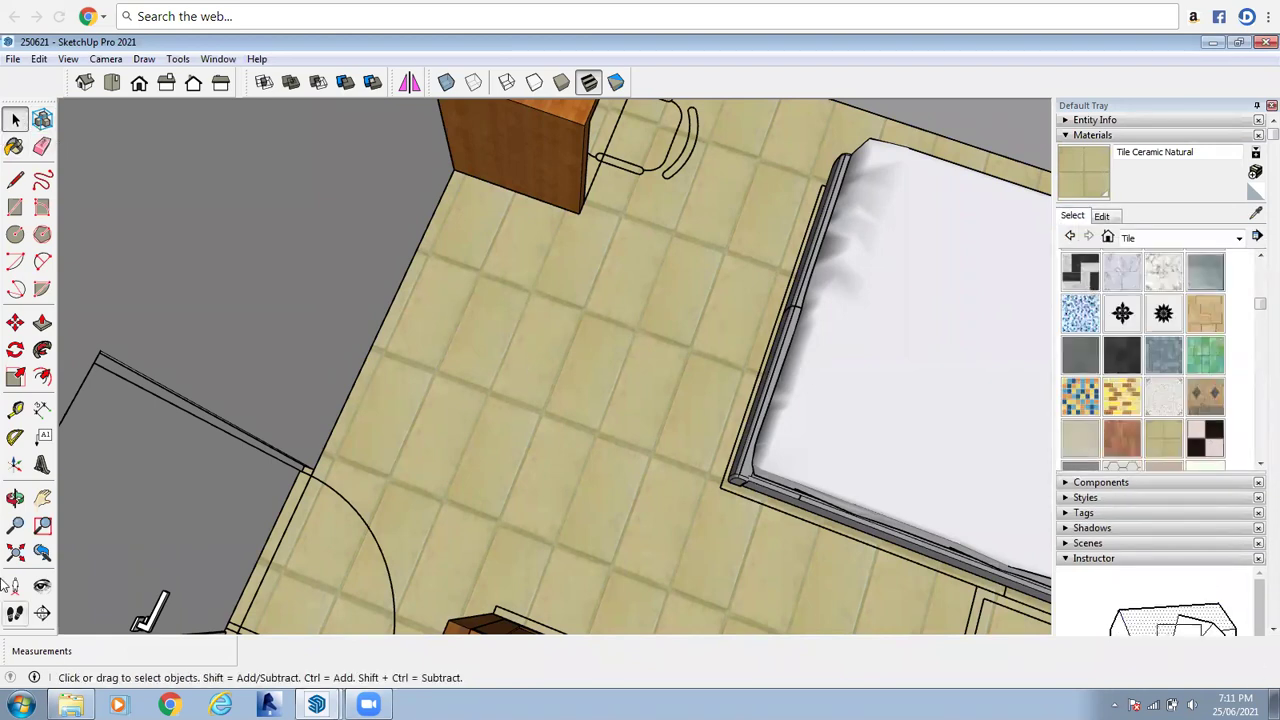
Inspect the tiled bedroom from above and from outside its walls
click(15, 498)
drag(580, 451, 661, 421)
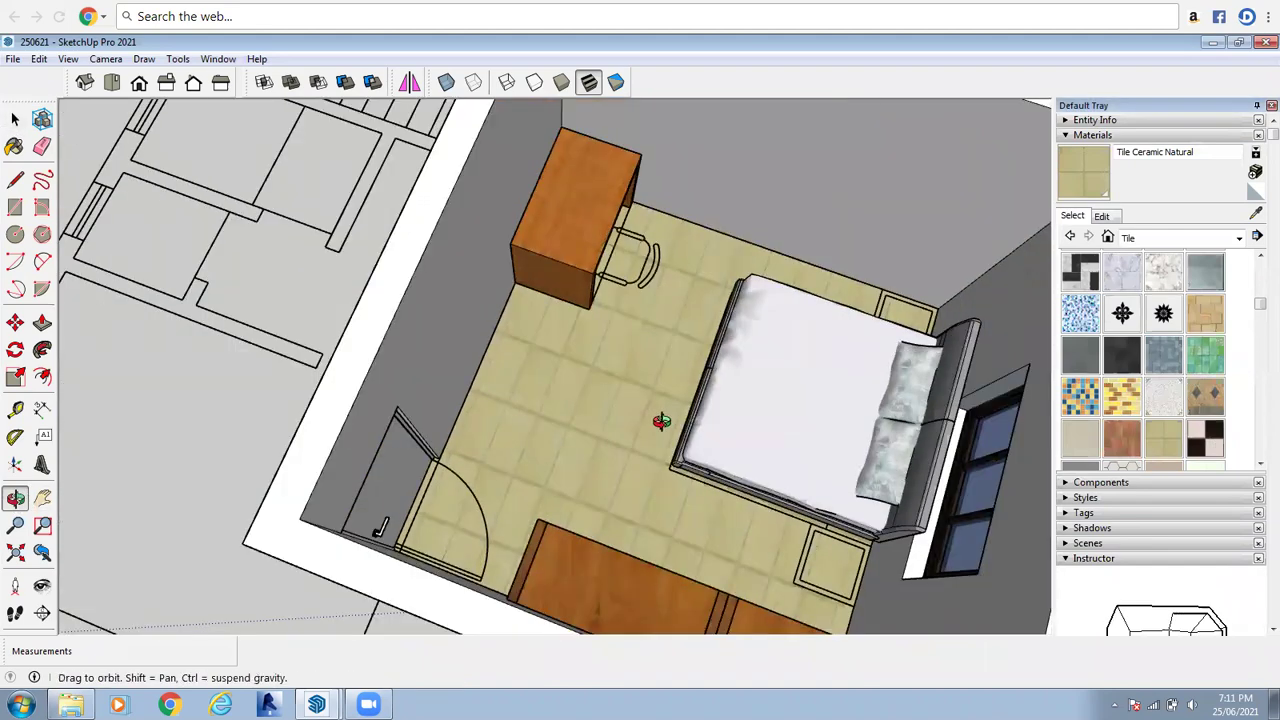
scroll(661, 421, down, 6)
scroll(783, 506, up, 2)
drag(524, 429, 689, 329)
scroll(697, 381, up, 2)
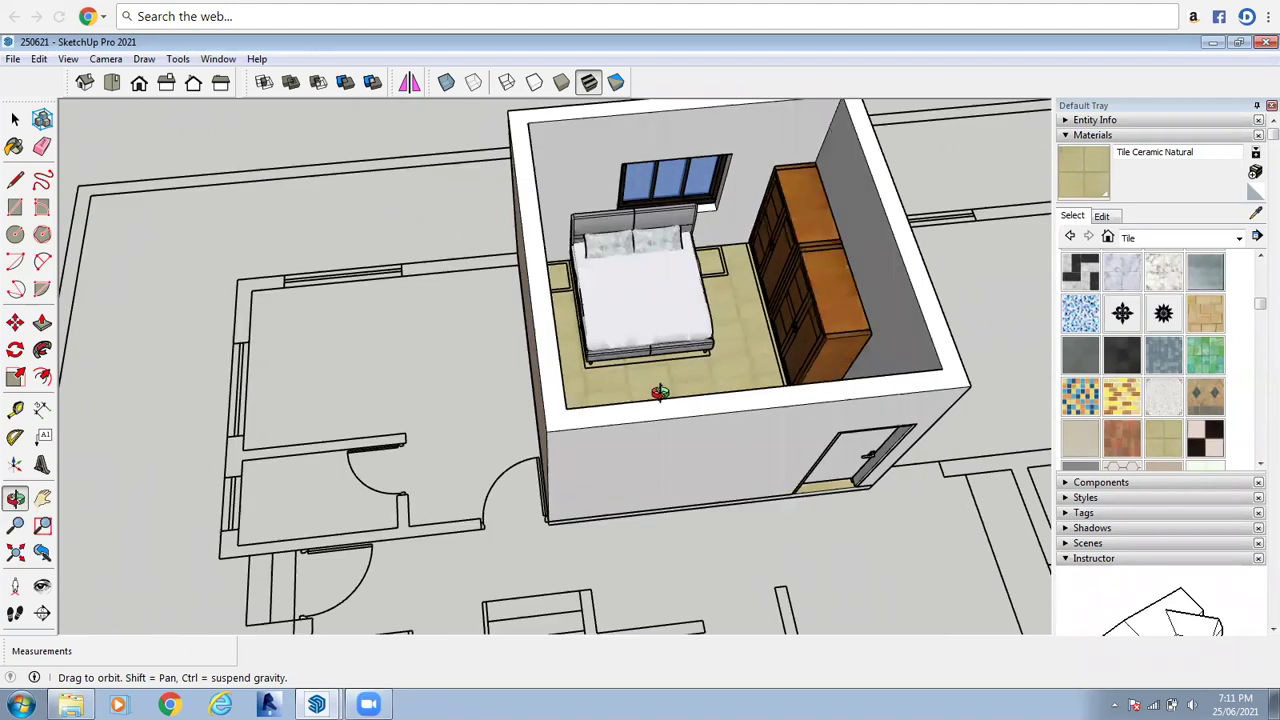
scroll(697, 381, down, 2)
drag(690, 383, 812, 266)
scroll(810, 255, up, 2)
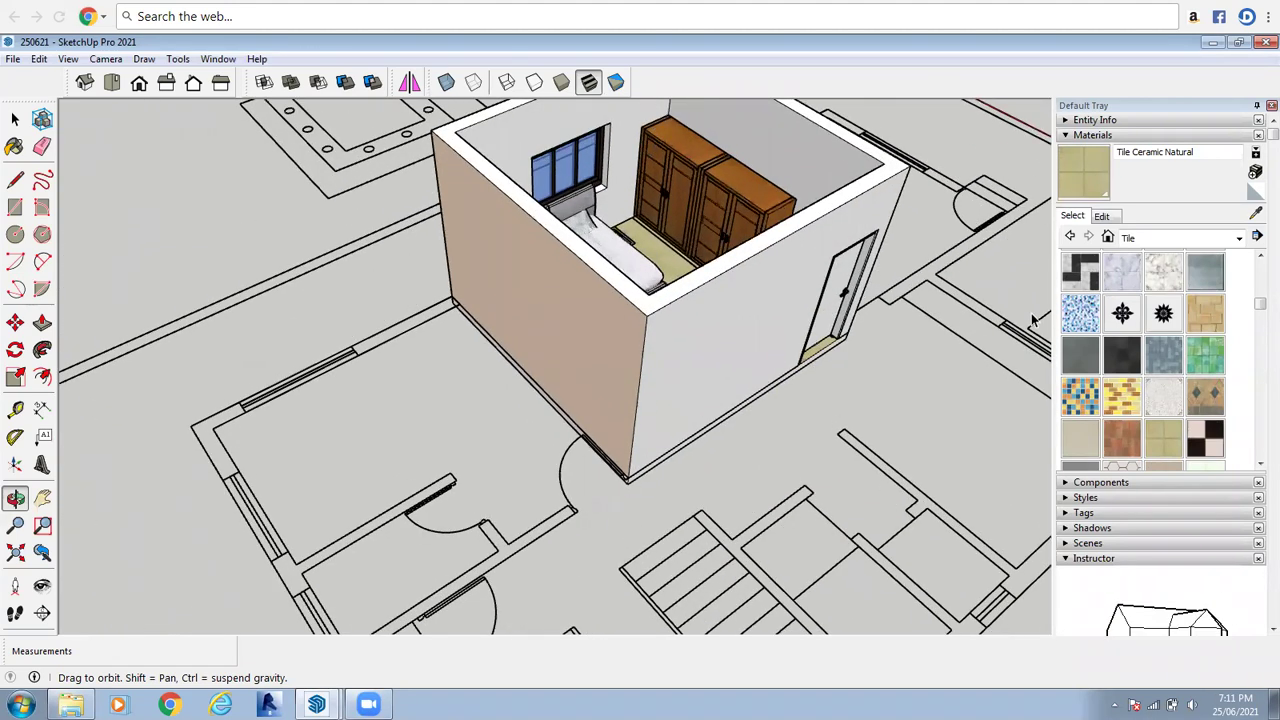
Look through the material categories and examine the glass panes of the bedroom window up close
click(1239, 238)
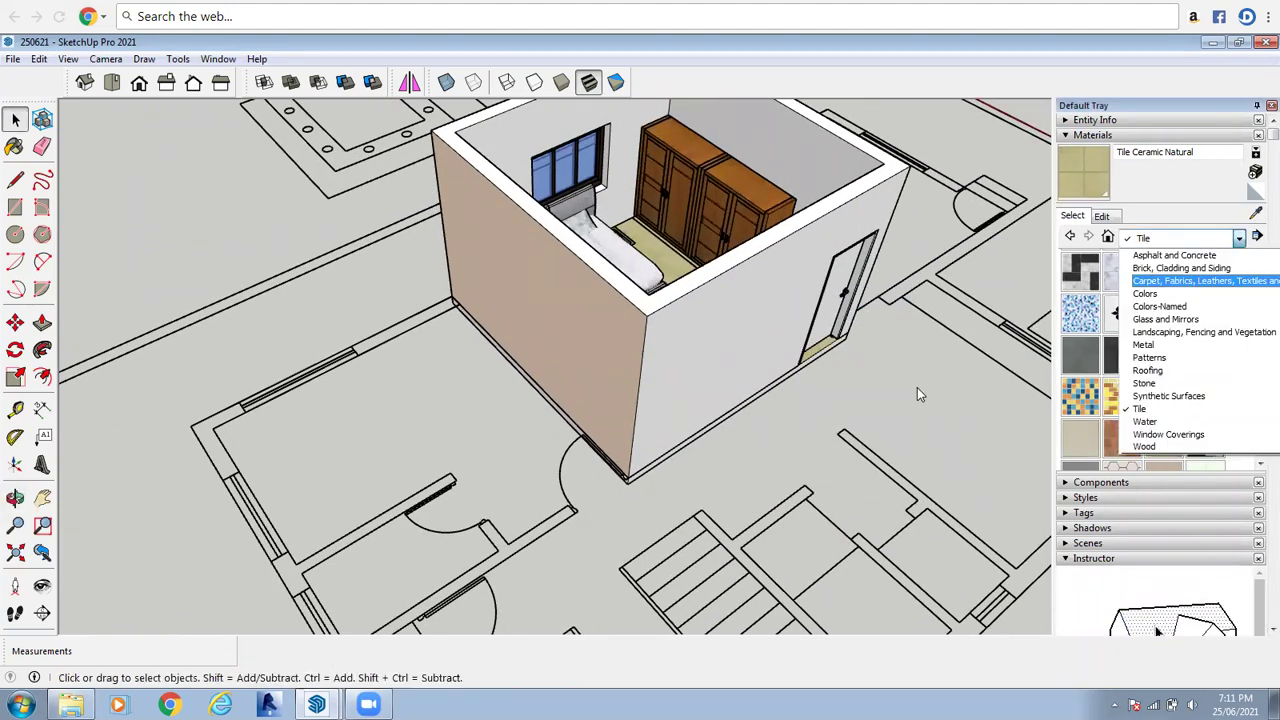
click(509, 103)
scroll(559, 198, up, 6)
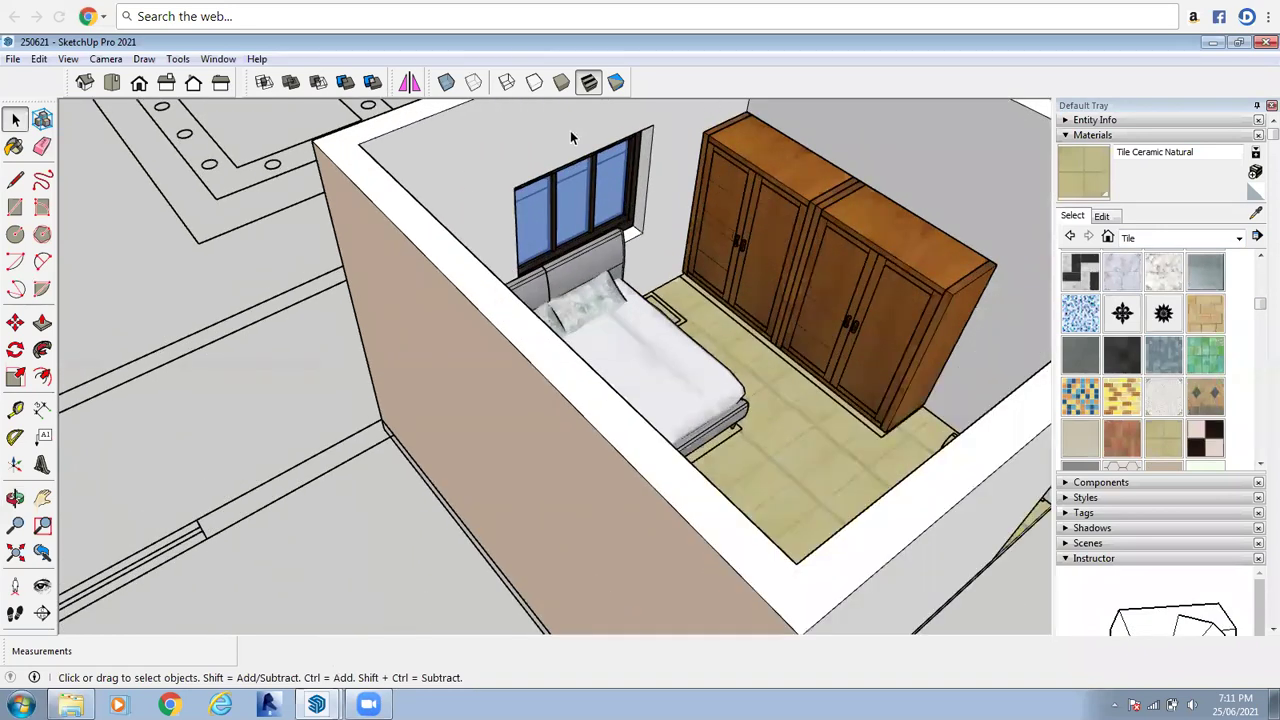
scroll(610, 245, up, 8)
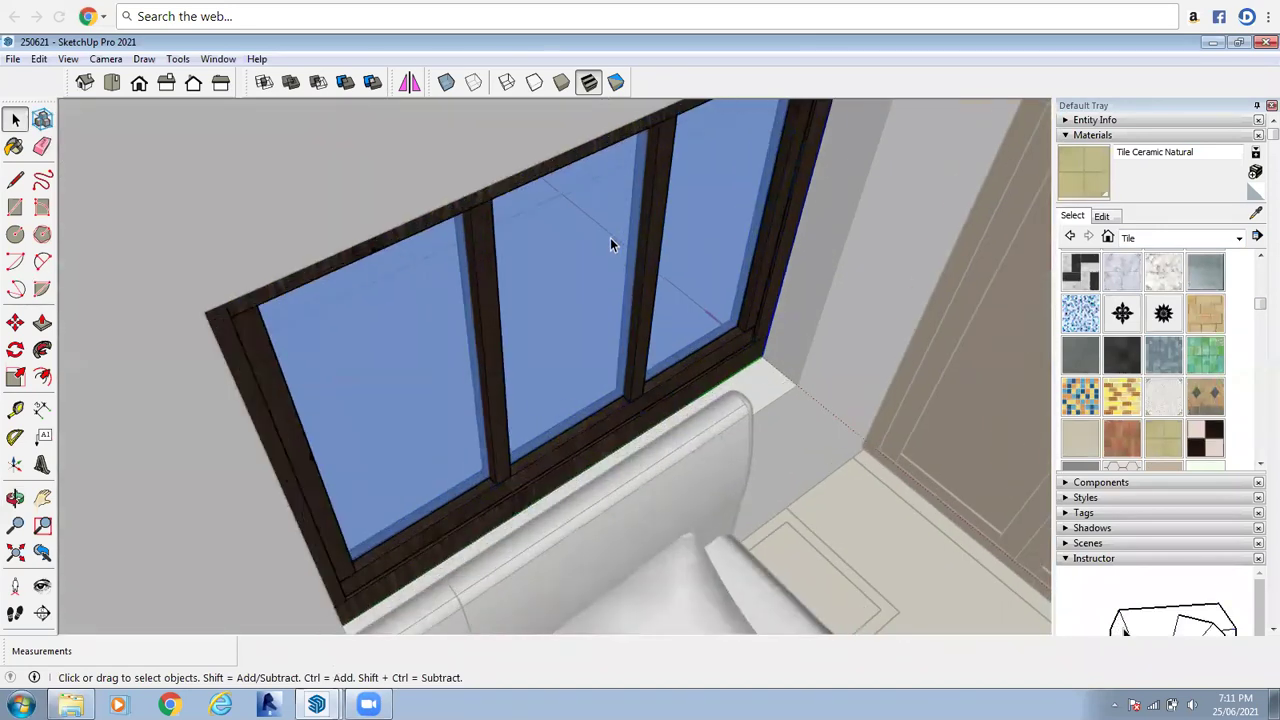
scroll(620, 240, down, 10)
middle_drag(629, 236, 276, 244)
scroll(276, 244, down, 8)
Draw a small rectangle on the ground outside the bedroom and make it a group
click(15, 207)
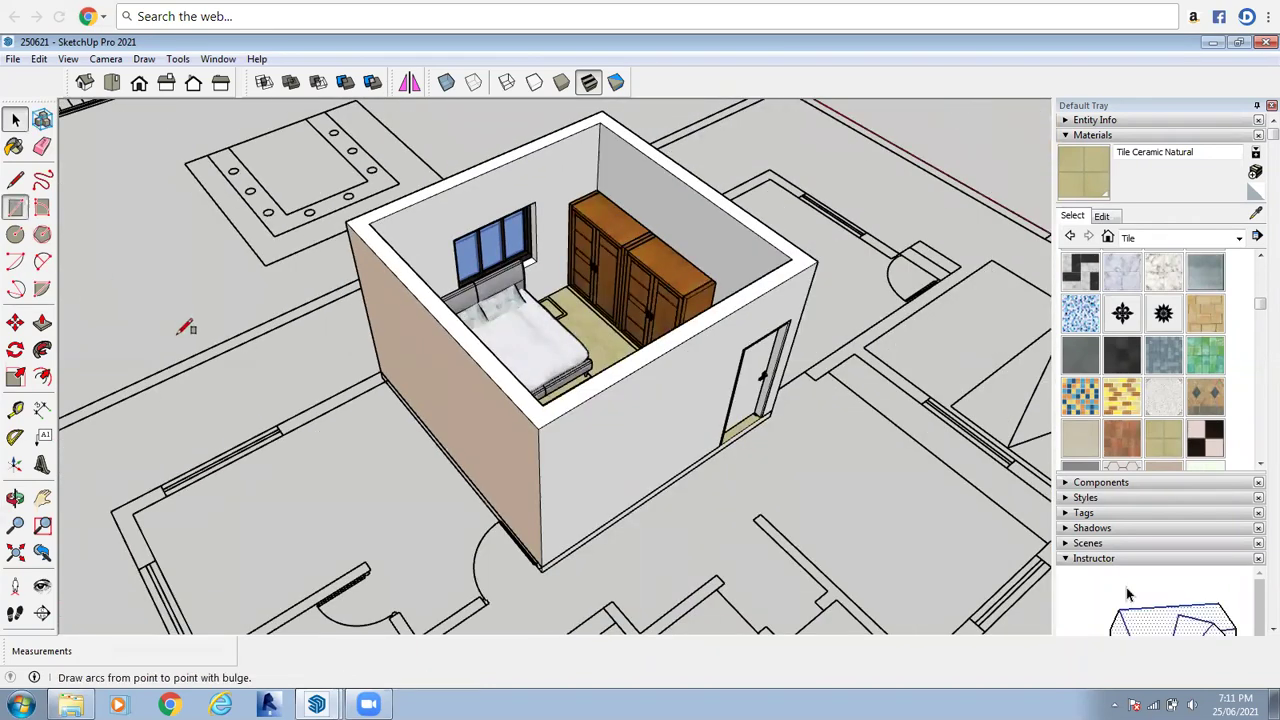
scroll(228, 360, down, 3)
scroll(180, 428, up, 4)
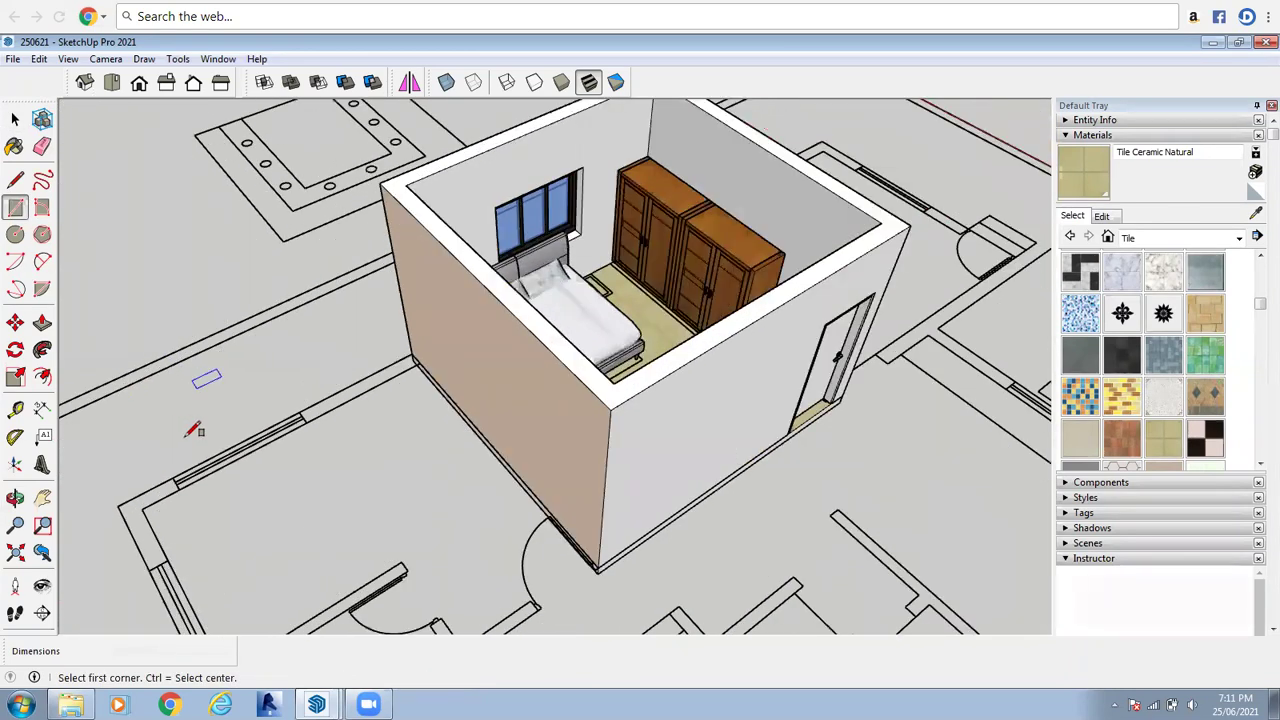
click(184, 436)
click(222, 377)
click(15, 119)
scroll(250, 425, up, 3)
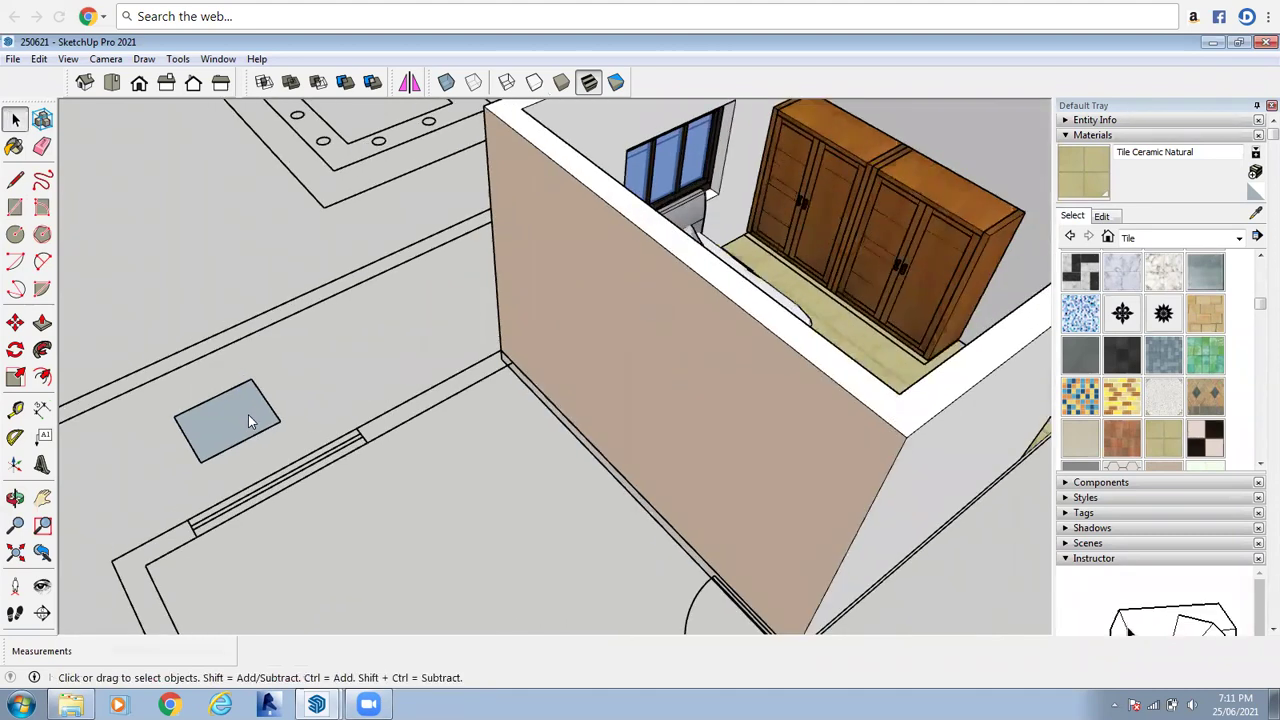
right_click(250, 420)
click(300, 555)
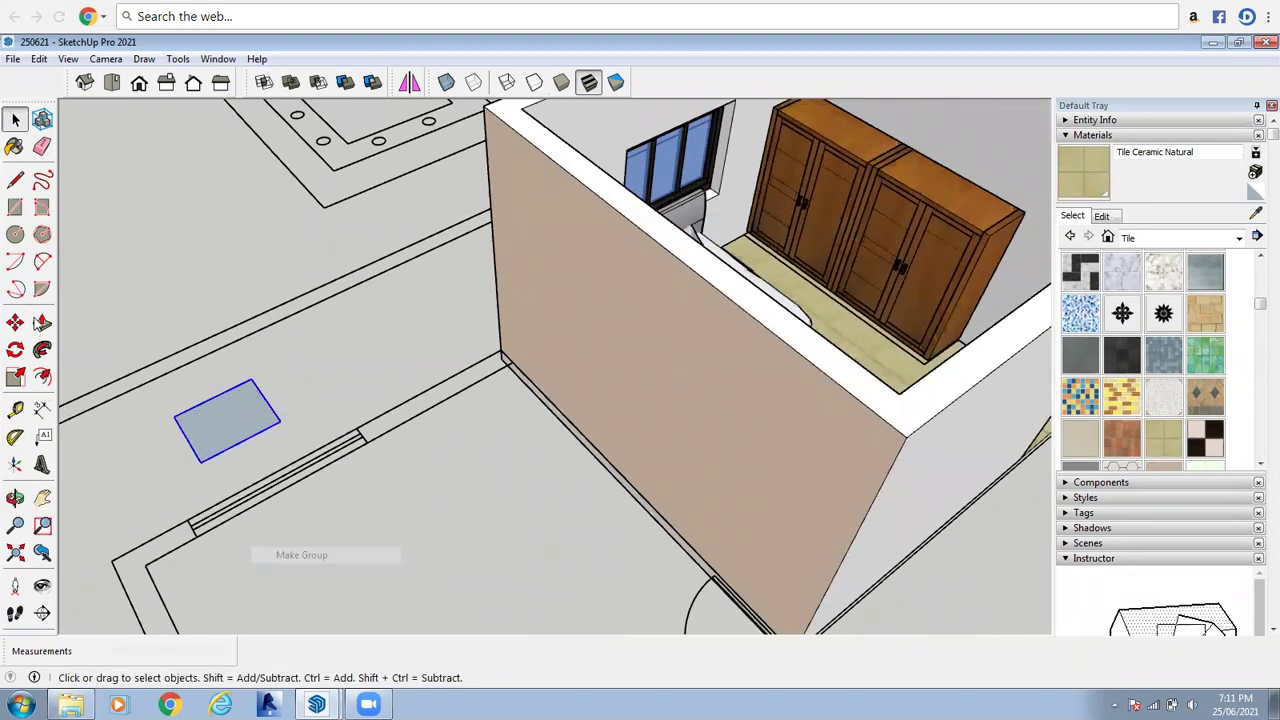
Open the rectangle's group, push its face up about 1 3/16" into a thin panel and close the group
scroll(80, 360, up, 2)
click(42, 320)
scroll(343, 457, up, 1)
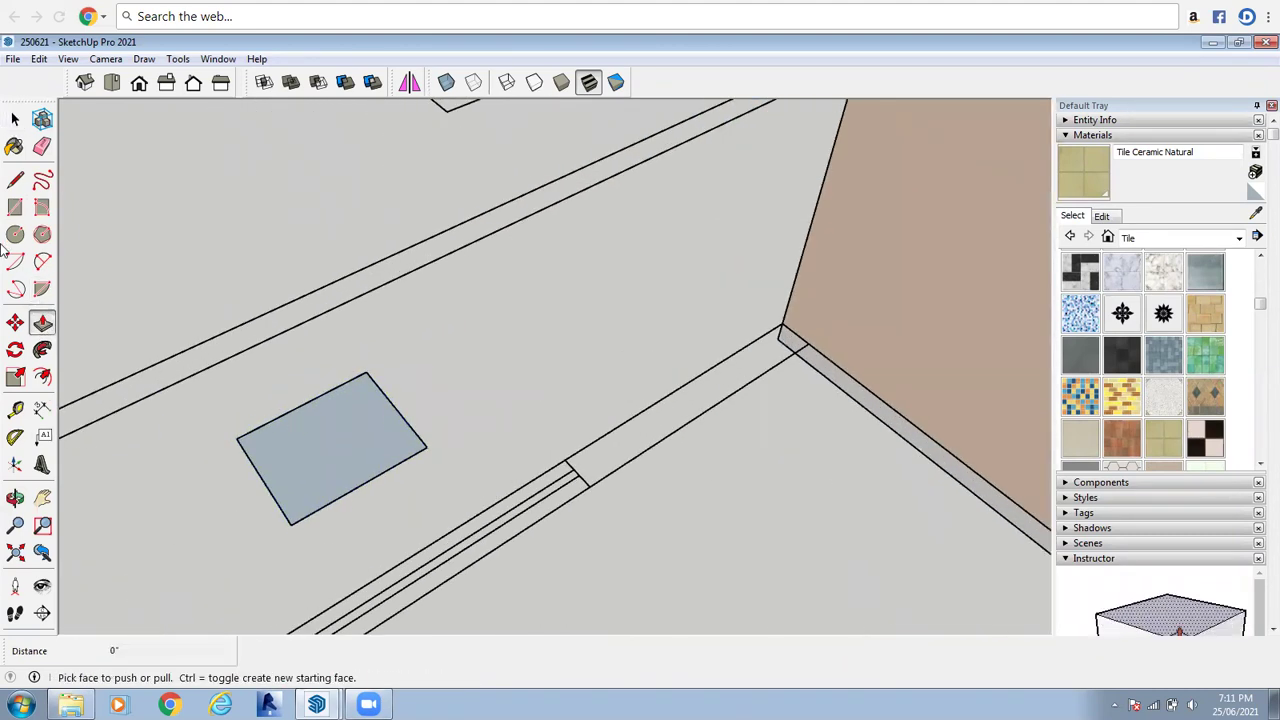
click(11, 124)
double_click(283, 434)
scroll(290, 430, up, 2)
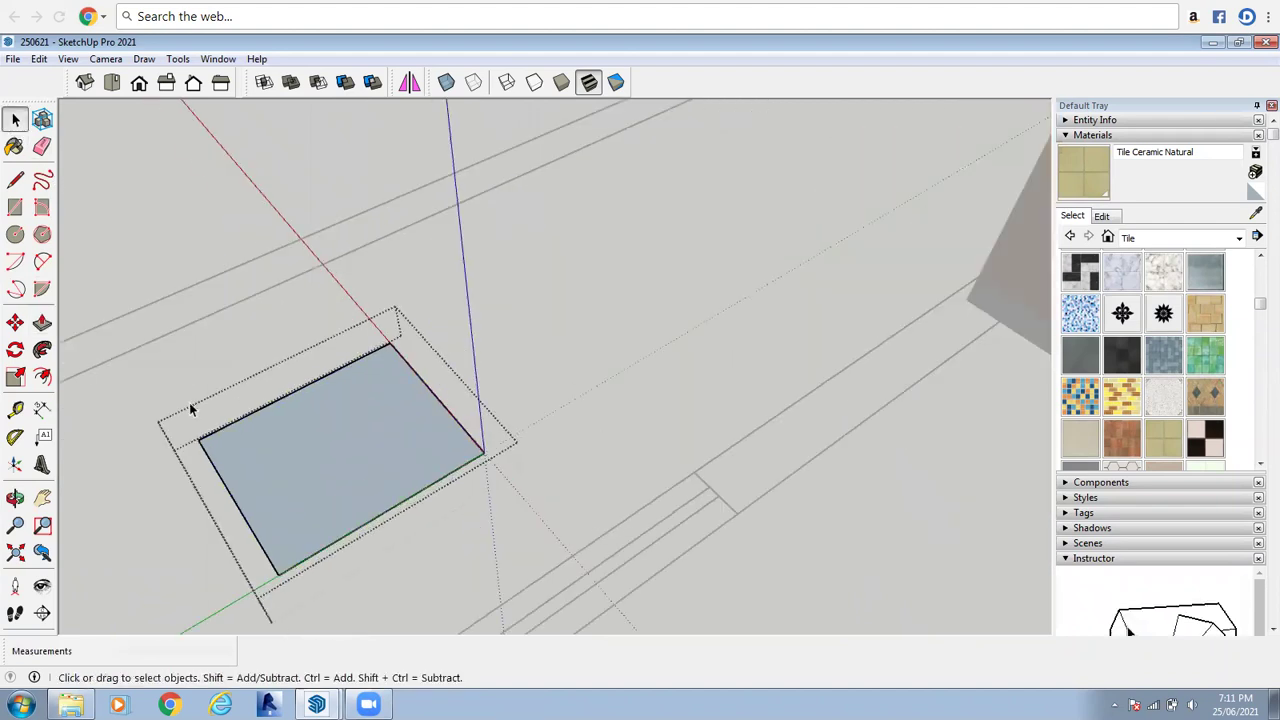
click(240, 429)
click(42, 322)
click(323, 466)
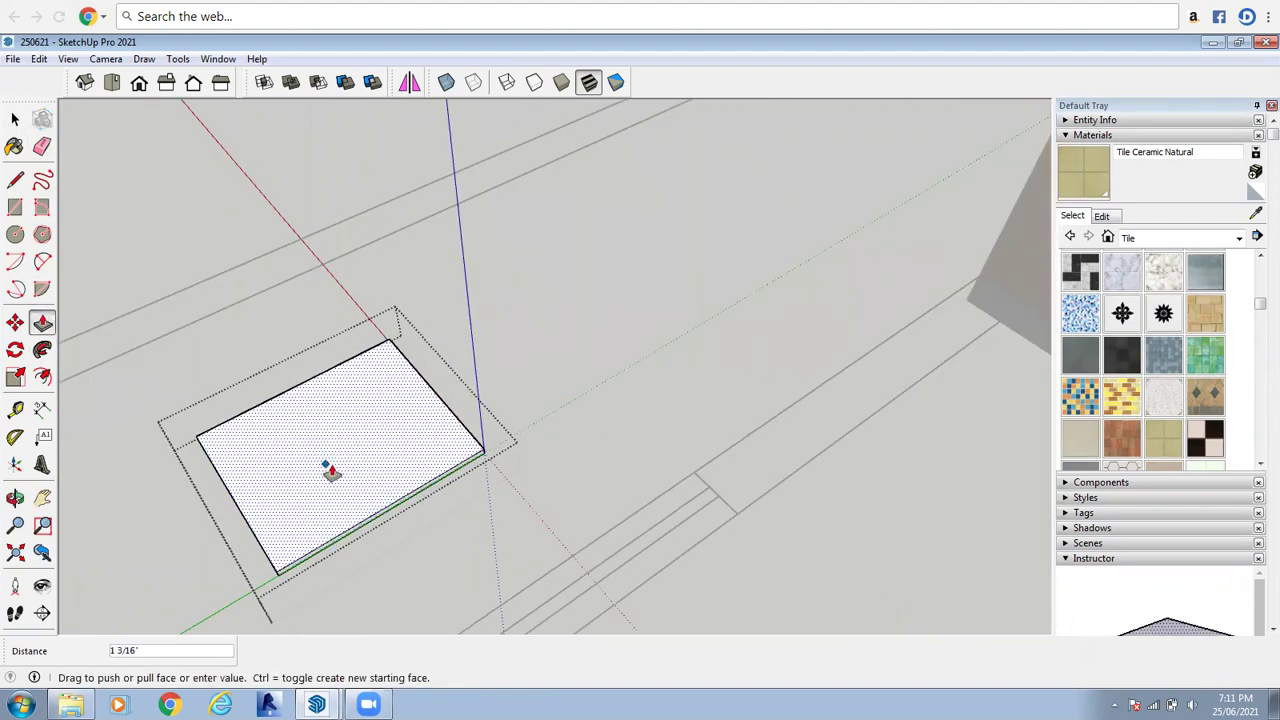
click(328, 465)
click(15, 120)
click(771, 520)
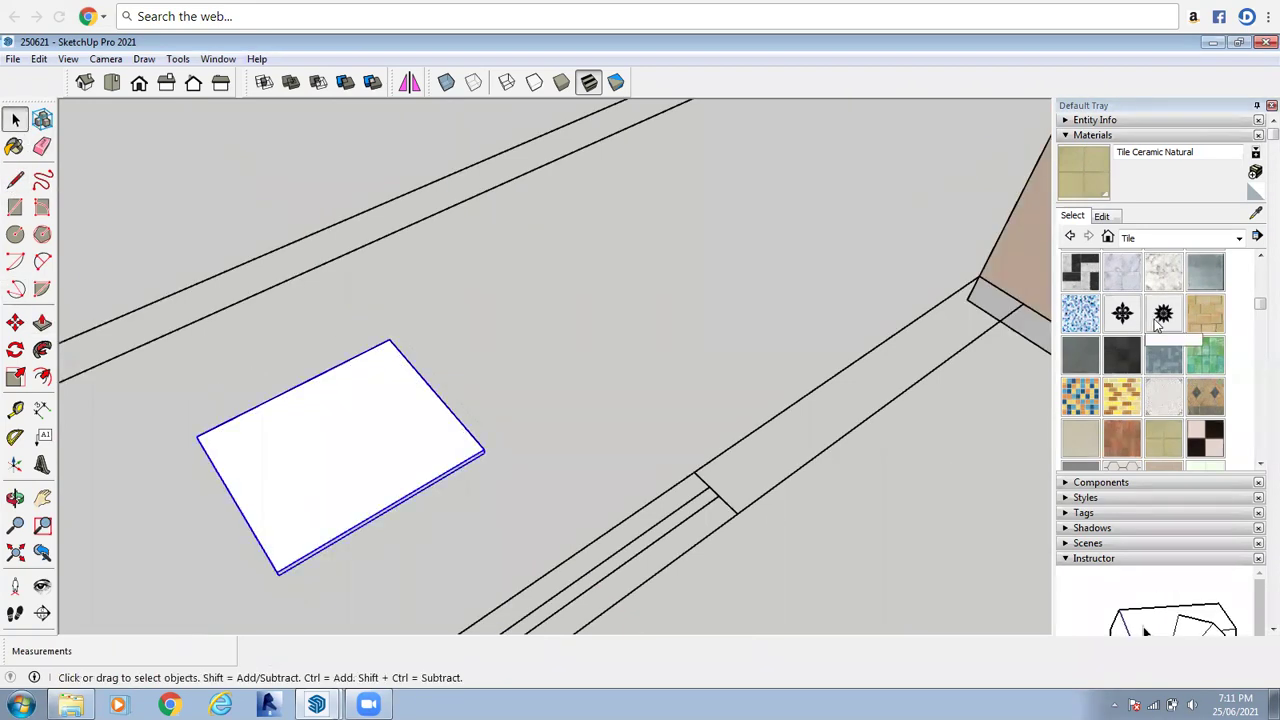
Paint the thin panel with Translucent Glass Blue from the Glass and Mirrors materials
click(1238, 240)
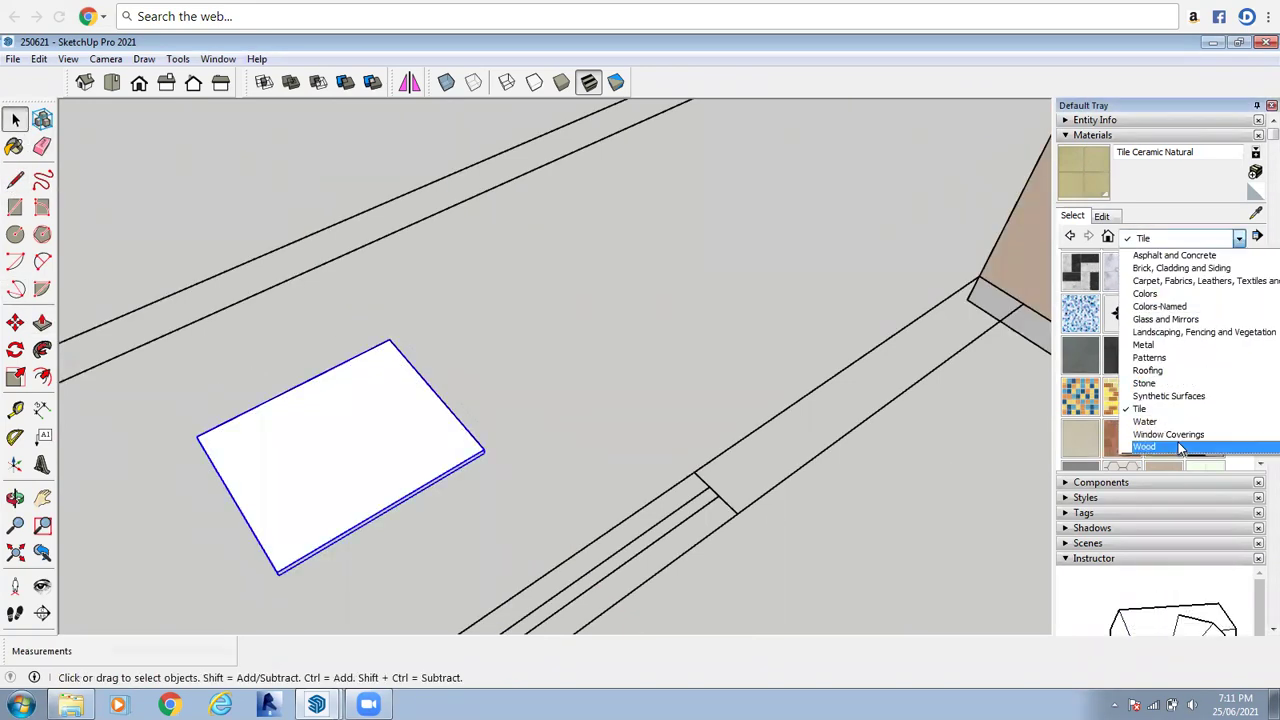
scroll(1160, 370, up, 1)
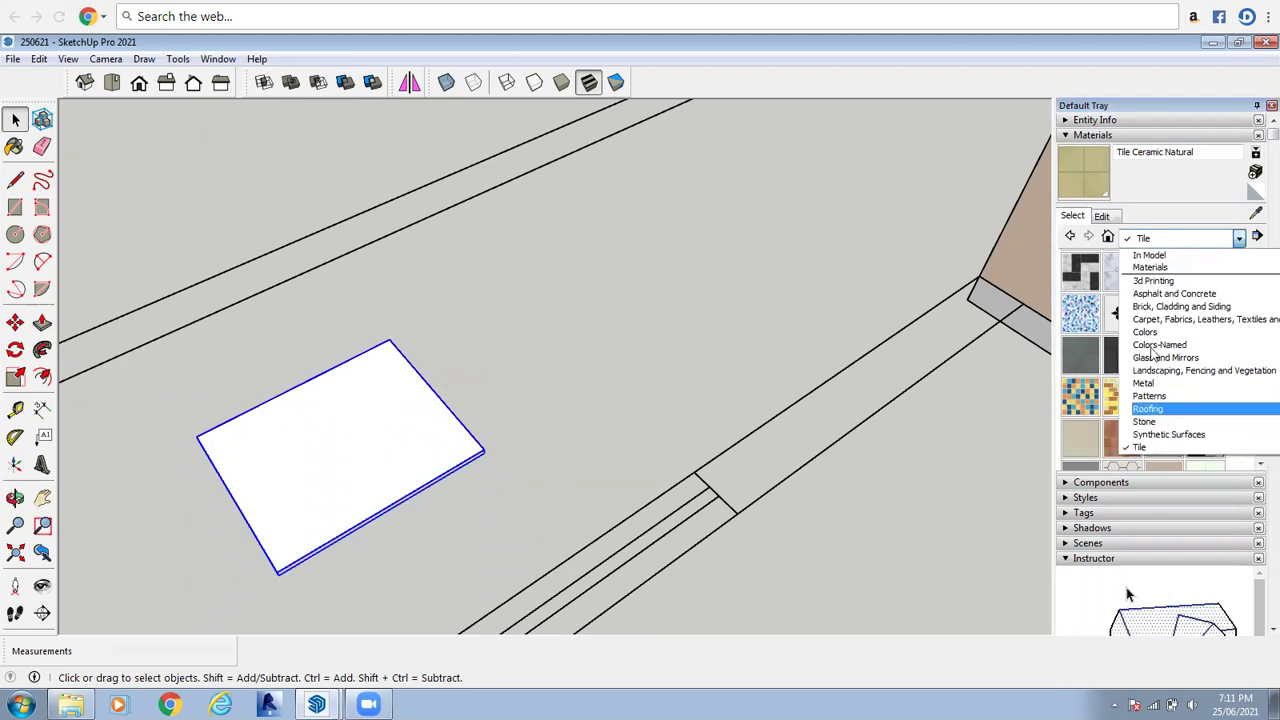
click(1155, 357)
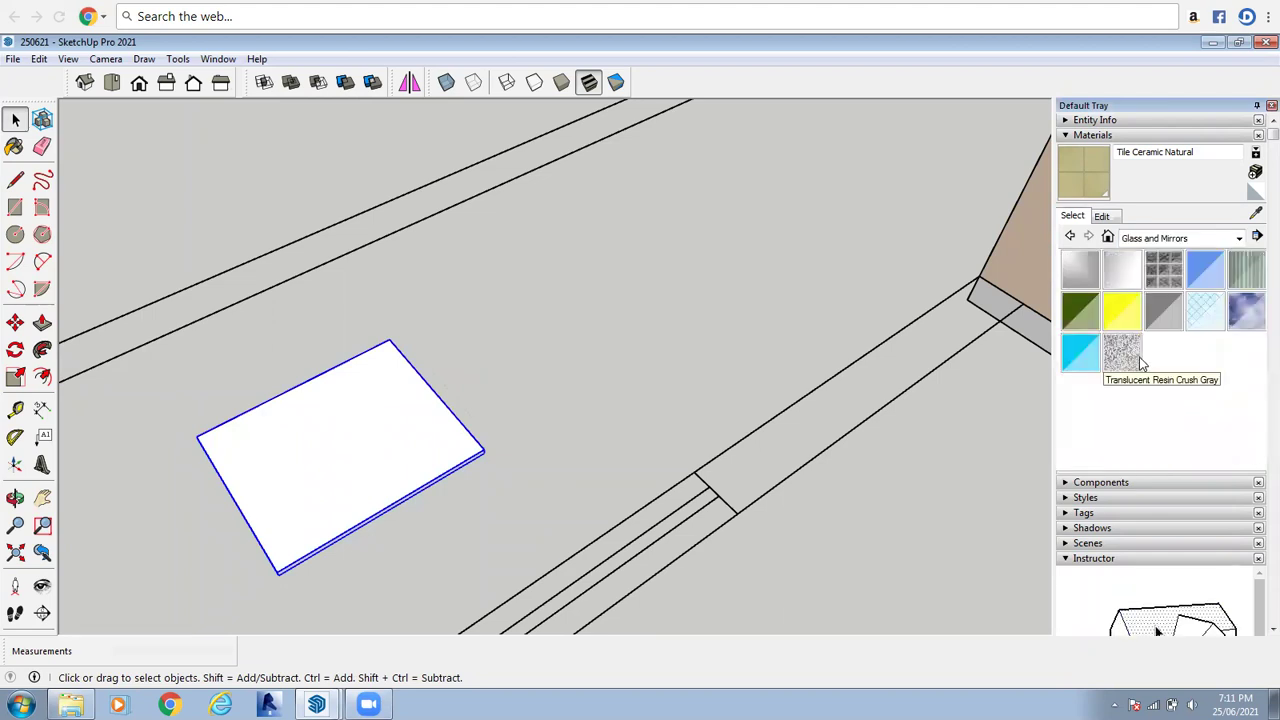
click(1190, 280)
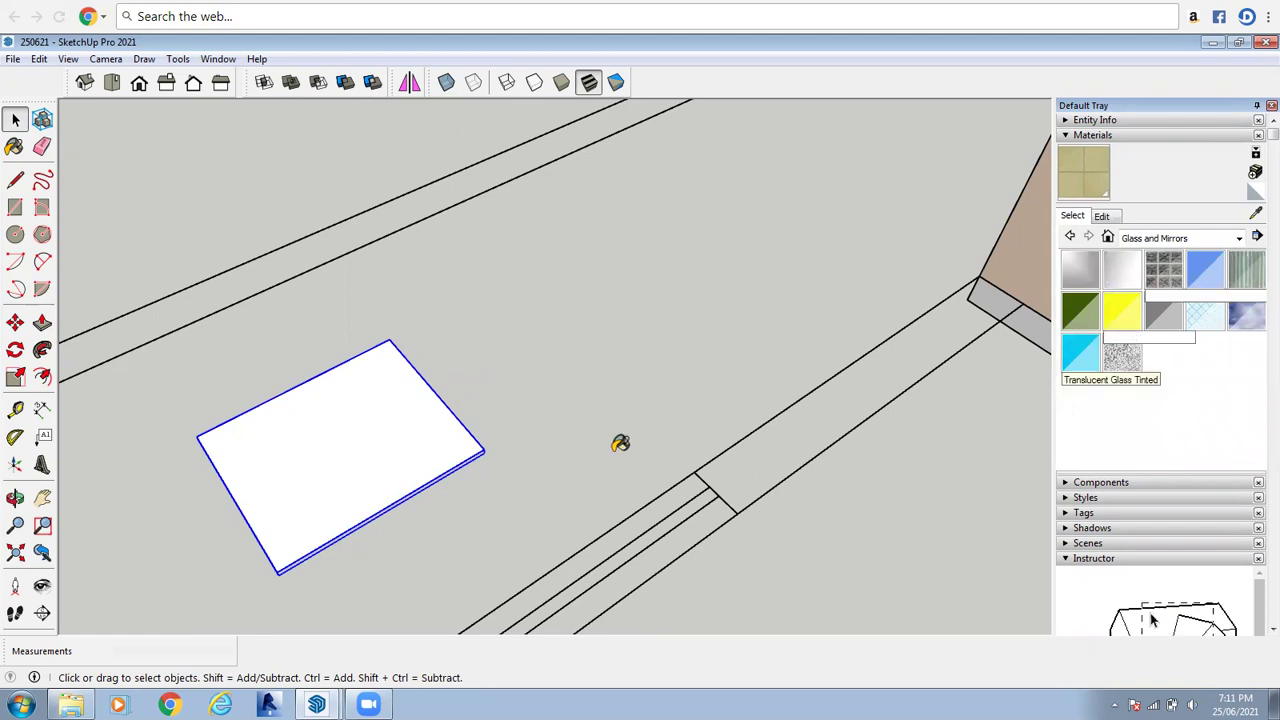
click(340, 436)
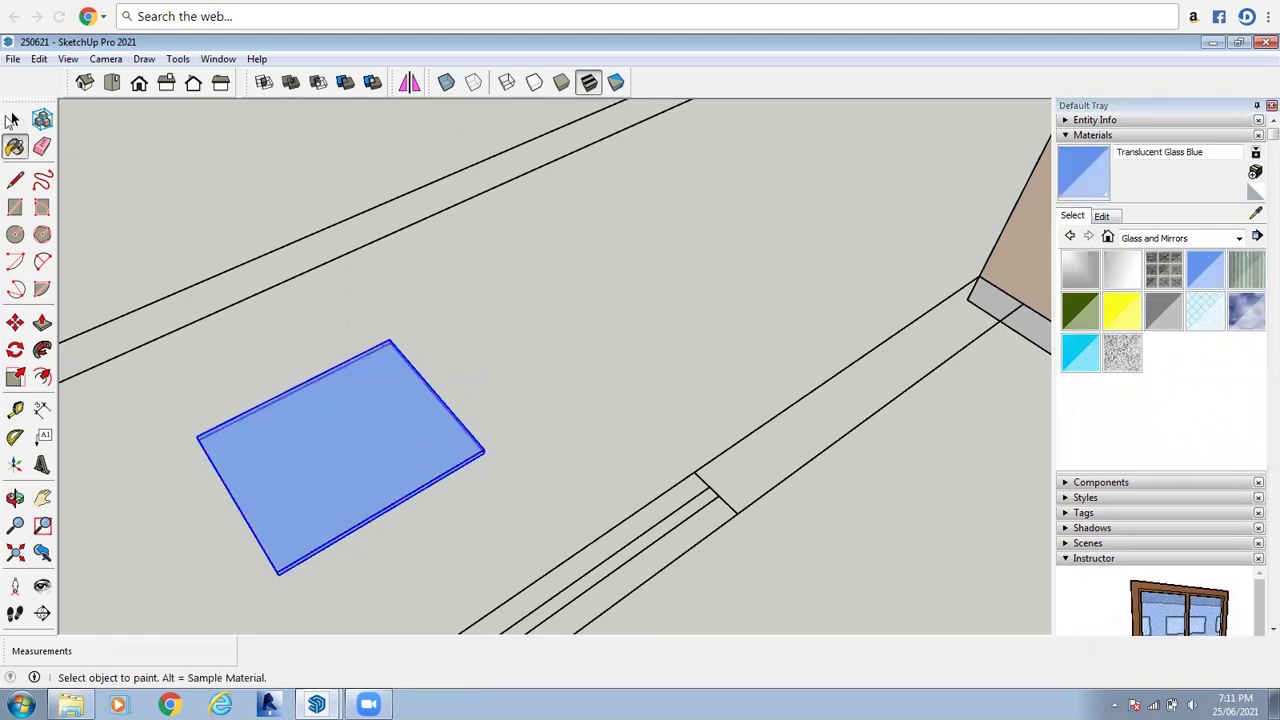
Delete the blue glass sample panel from the ground beside the bedroom
click(12, 119)
click(448, 340)
scroll(420, 329, down, 4)
scroll(383, 342, down, 2)
scroll(435, 419, down, 2)
key(Delete)
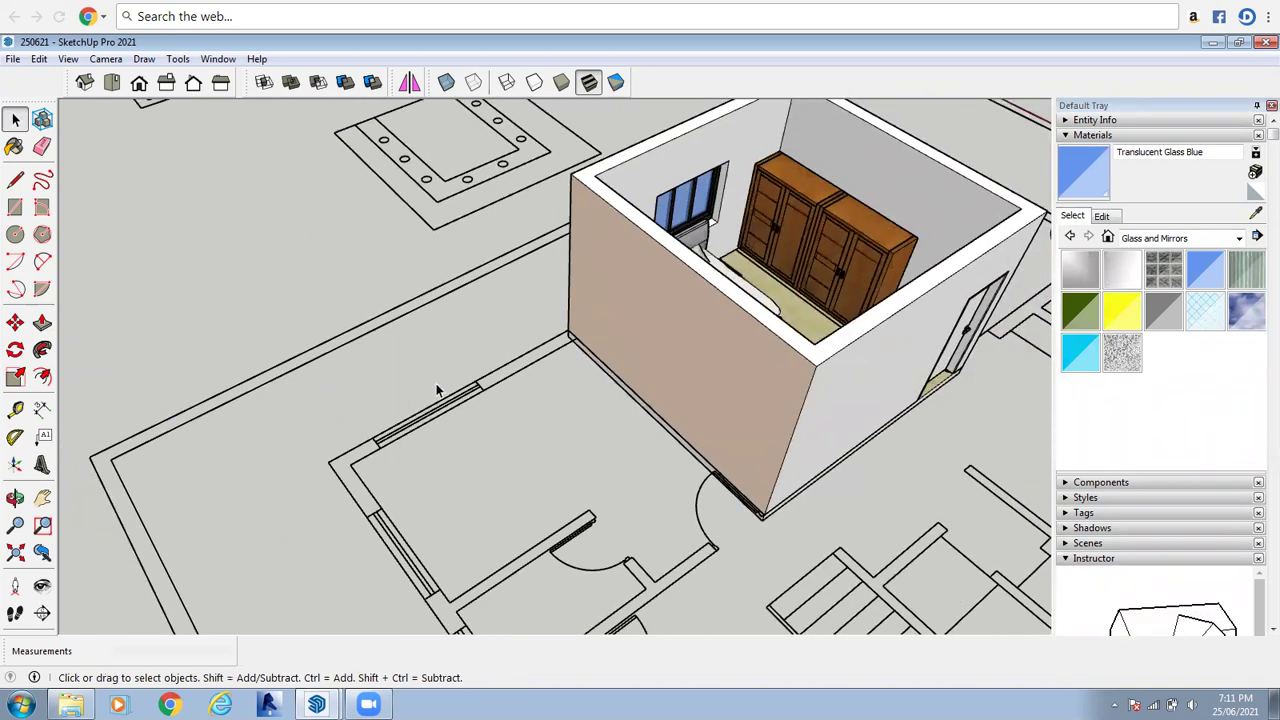
Inspect the bedroom within the floor plan, looking at its wardrobes, bed and tiled floor from above
click(15, 497)
drag(514, 377, 637, 400)
scroll(561, 367, down, 3)
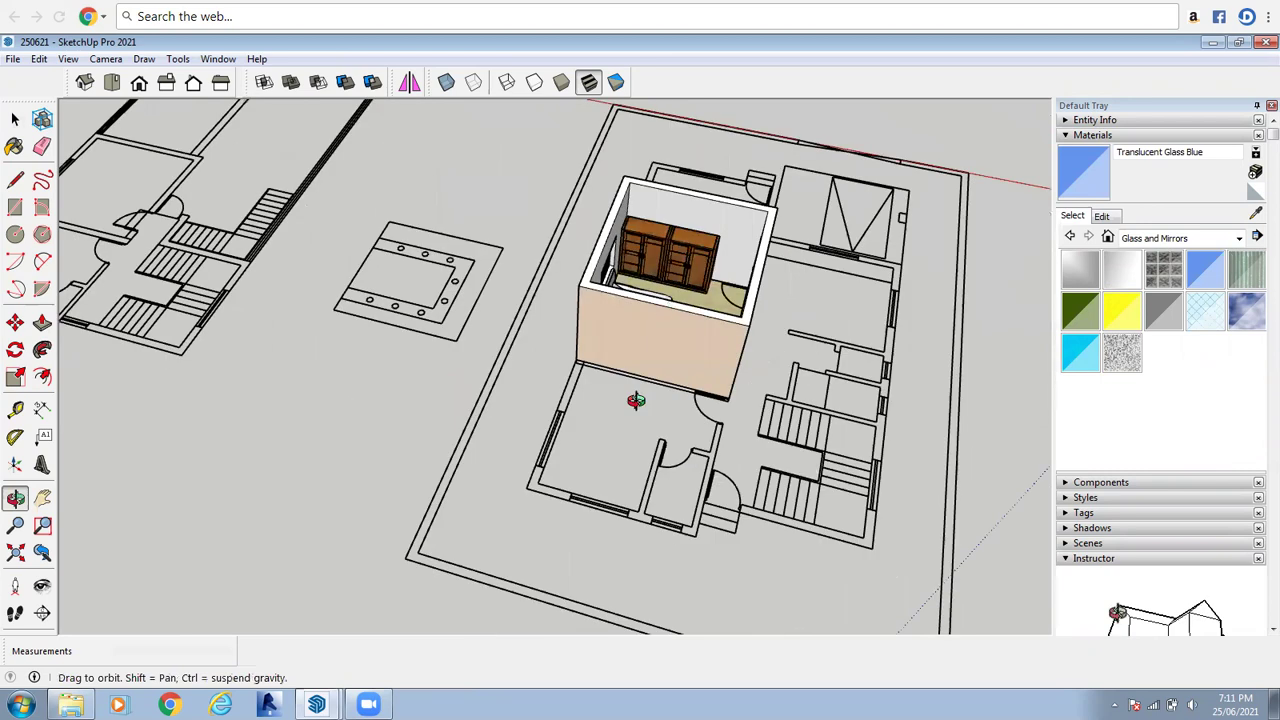
scroll(675, 265, up, 4)
drag(825, 303, 829, 332)
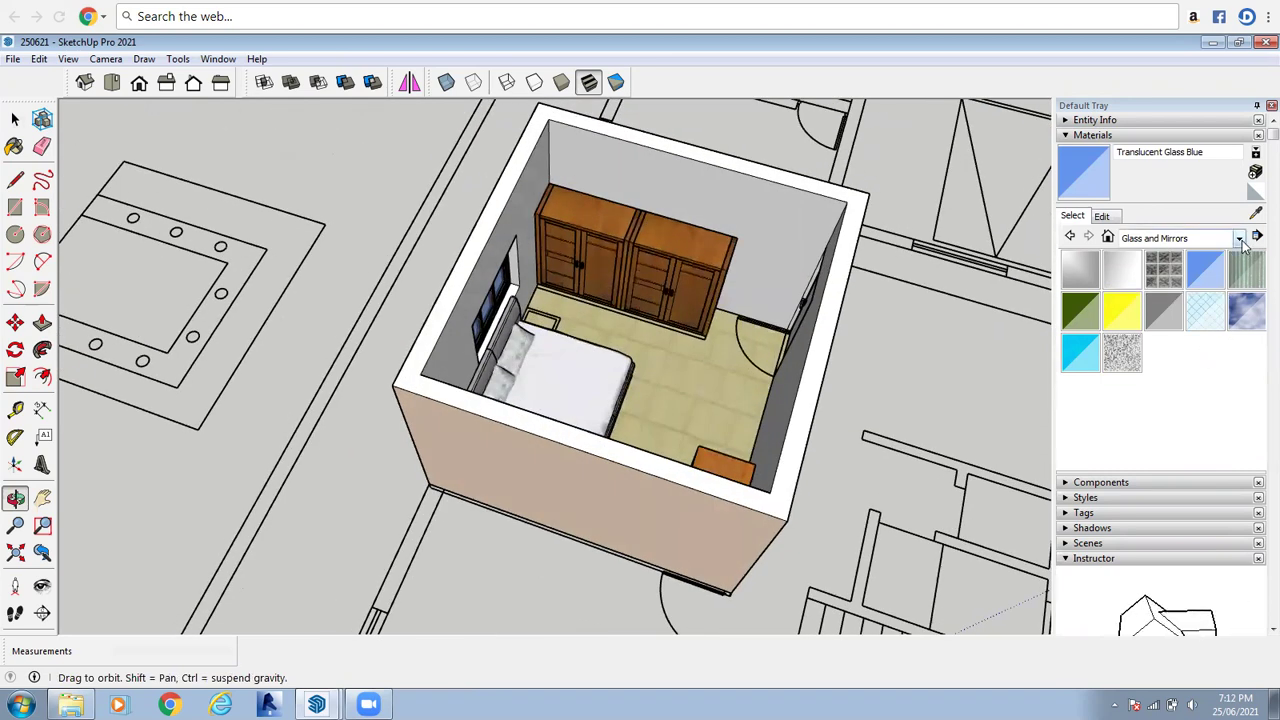
scroll(285, 400, down, 2)
right_click(294, 409)
click(296, 416)
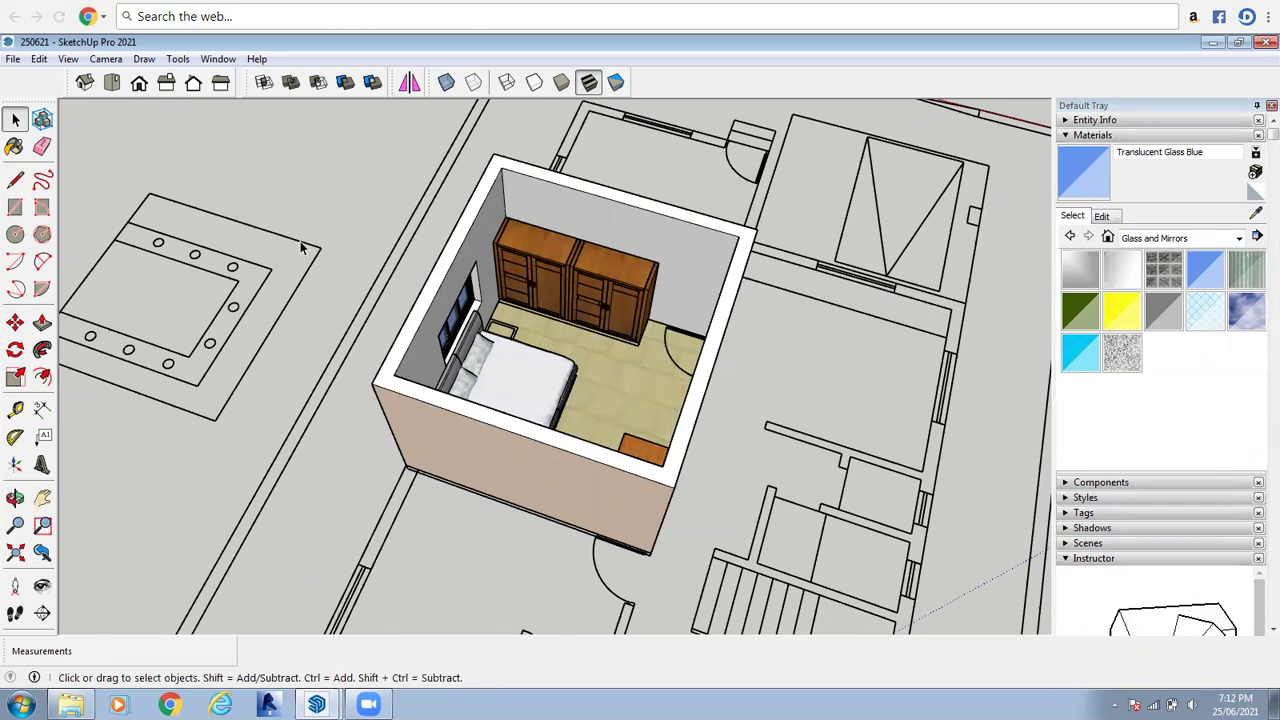
Import the wallpaper PNG from the Sketchup Training folder as an image for the wall behind the desk
click(16, 501)
drag(489, 498, 220, 500)
drag(509, 170, 480, 137)
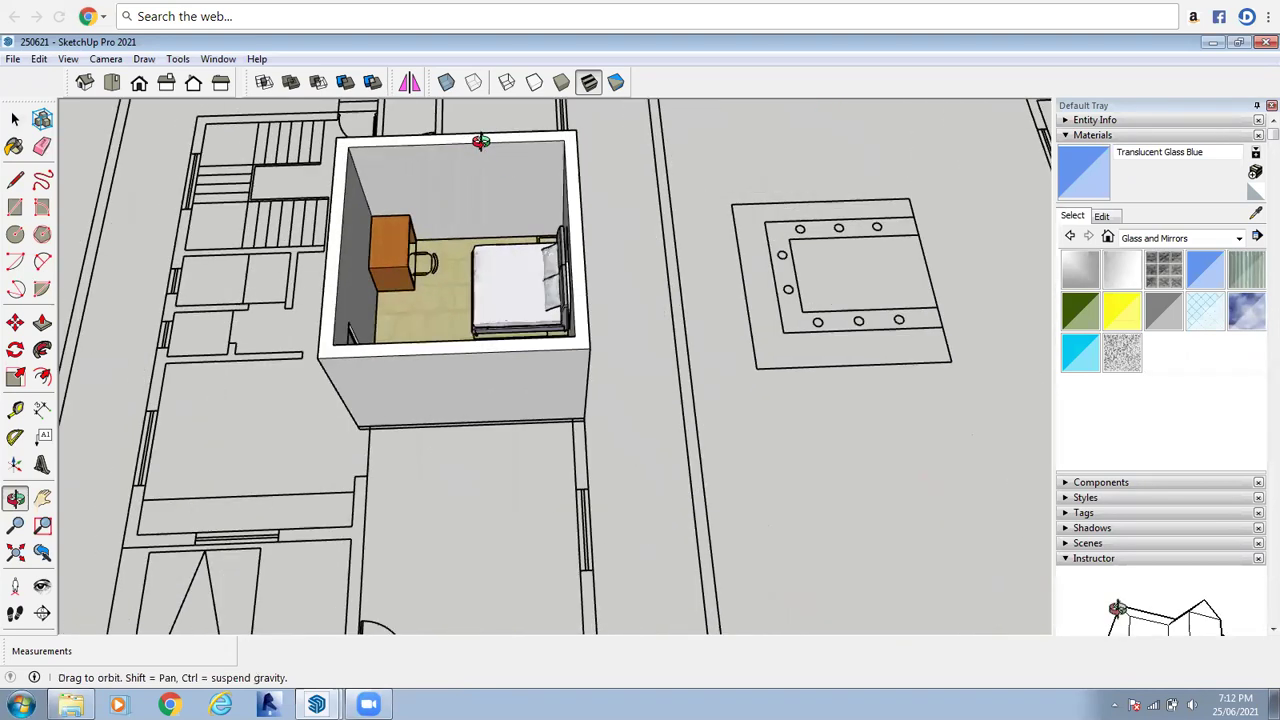
scroll(480, 137, up, 8)
scroll(493, 237, up, 3)
right_click(500, 243)
click(520, 253)
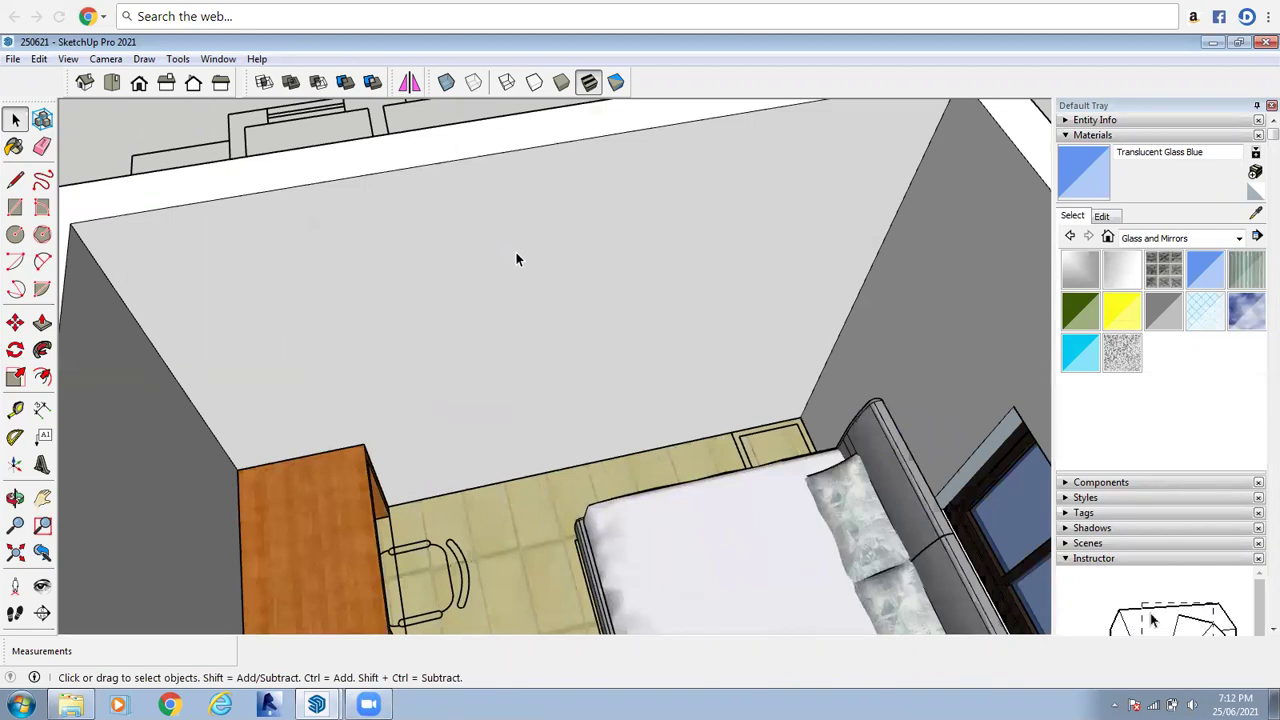
click(13, 60)
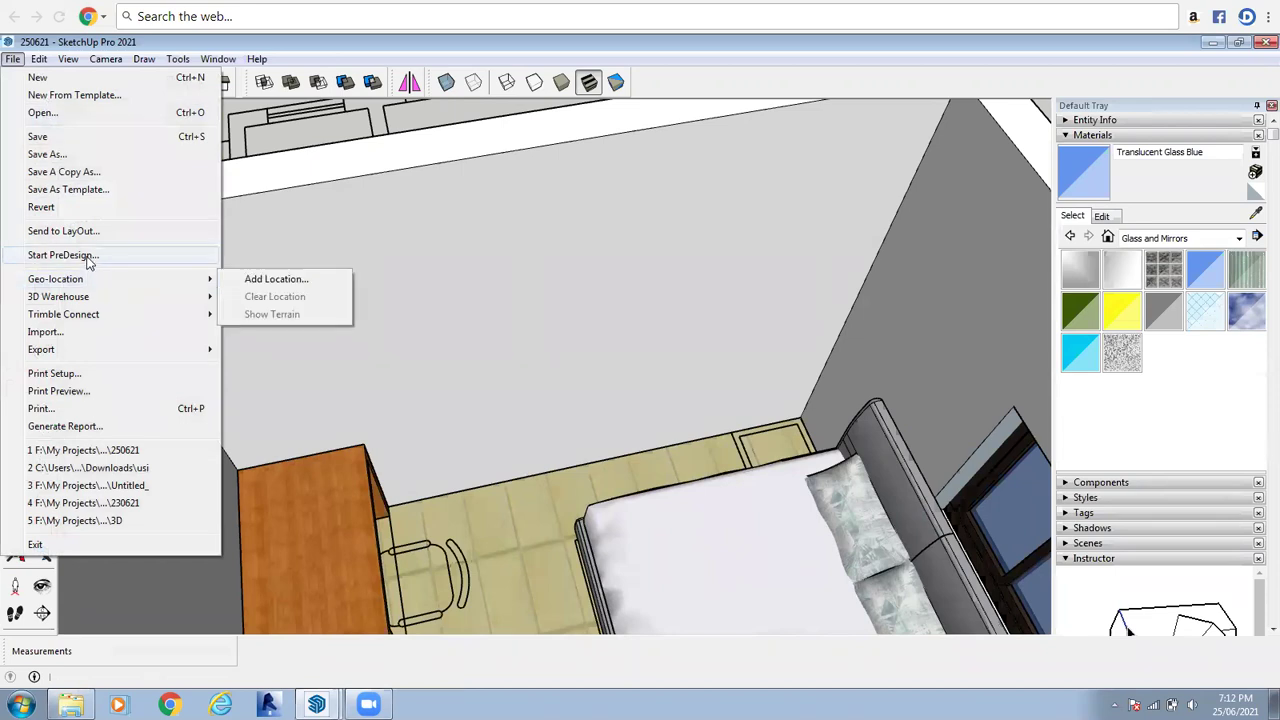
click(47, 333)
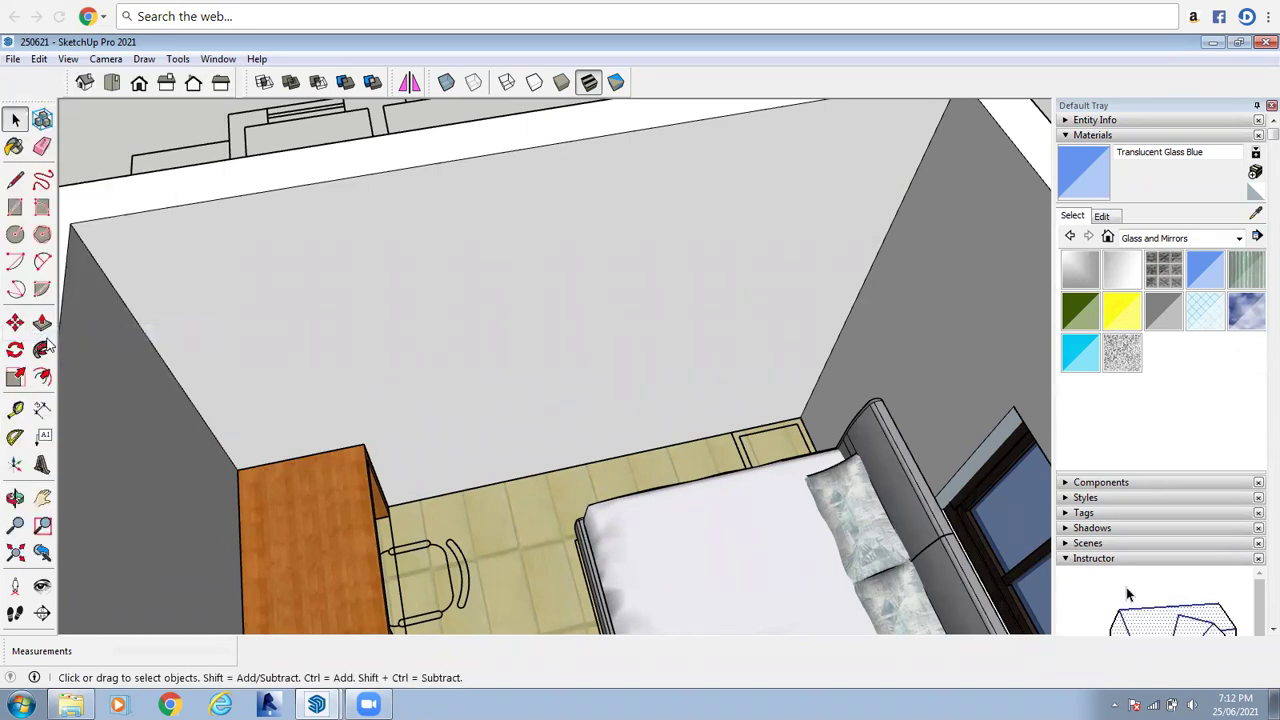
click(186, 263)
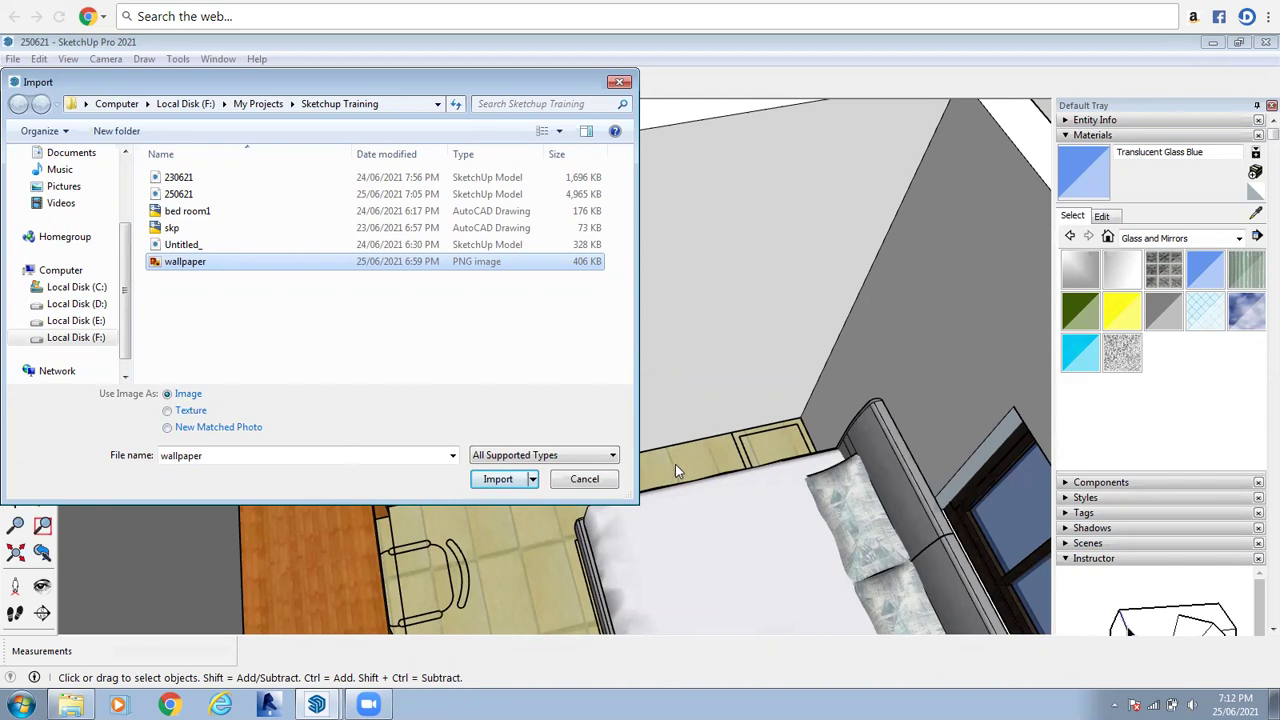
click(498, 479)
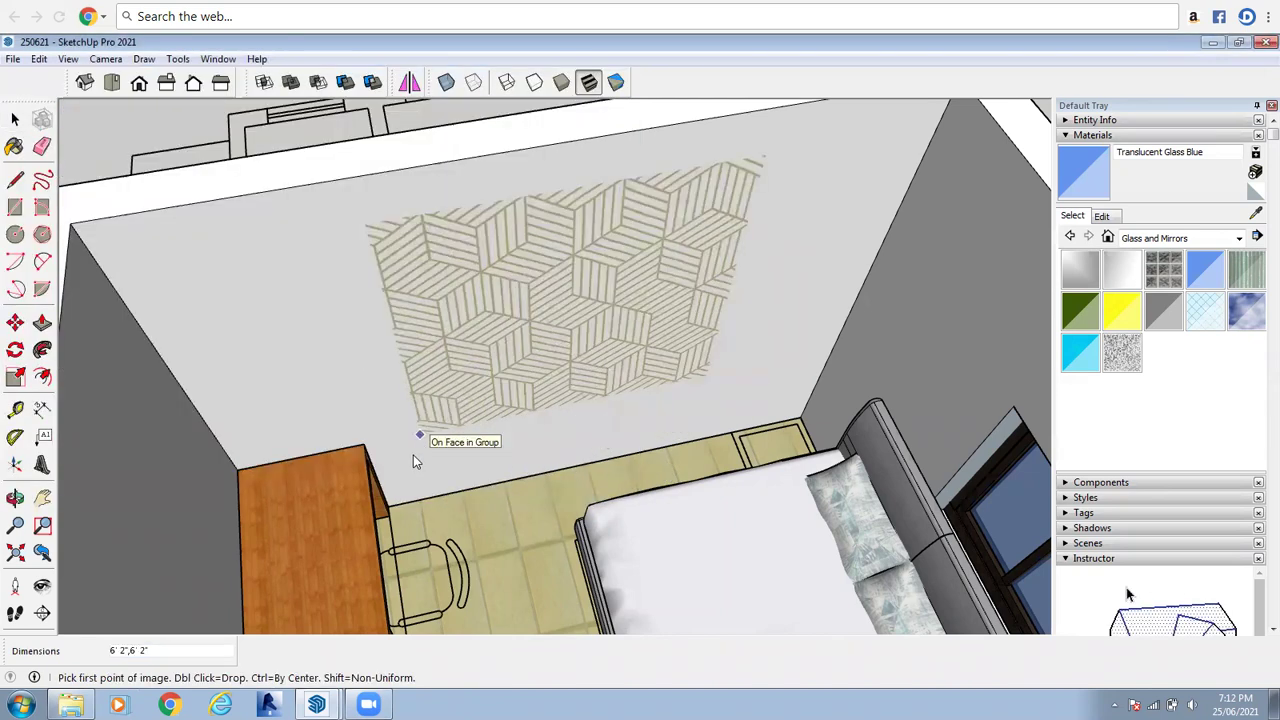
Place the wallpaper image on the wall beside the desk and bed, about 8' 2 3/4" wide
click(391, 467)
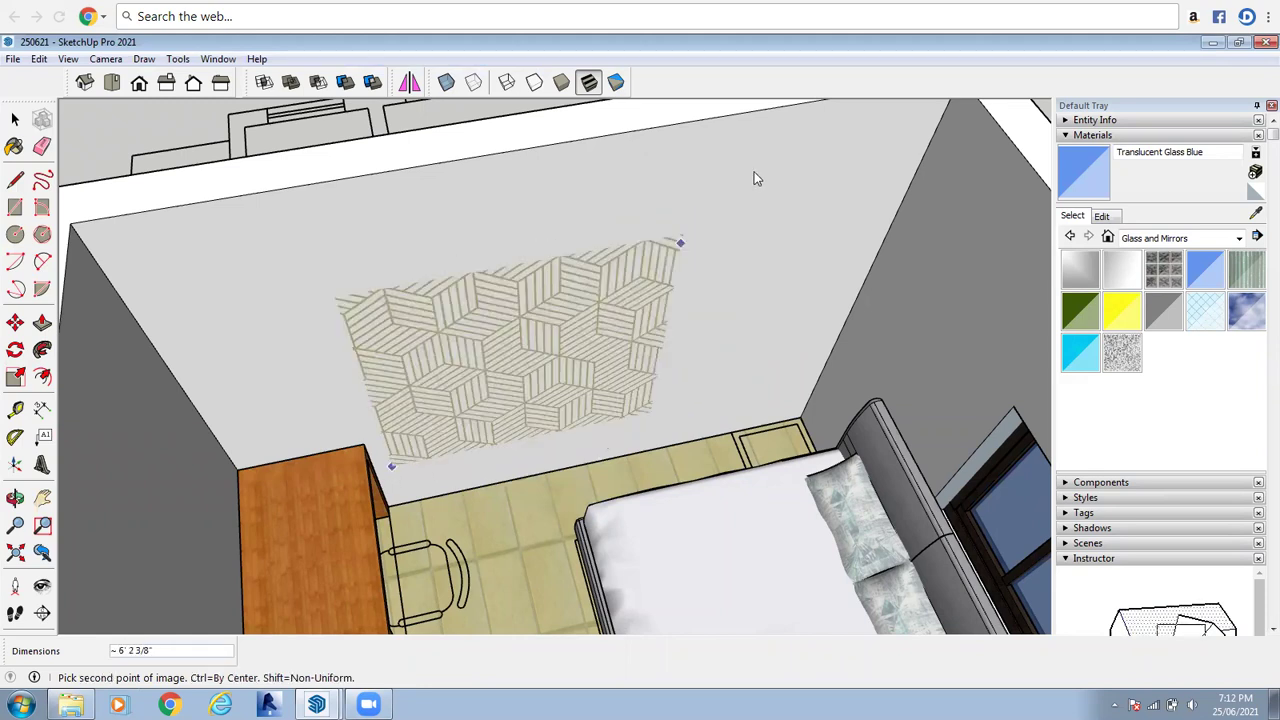
scroll(785, 225, down, 1)
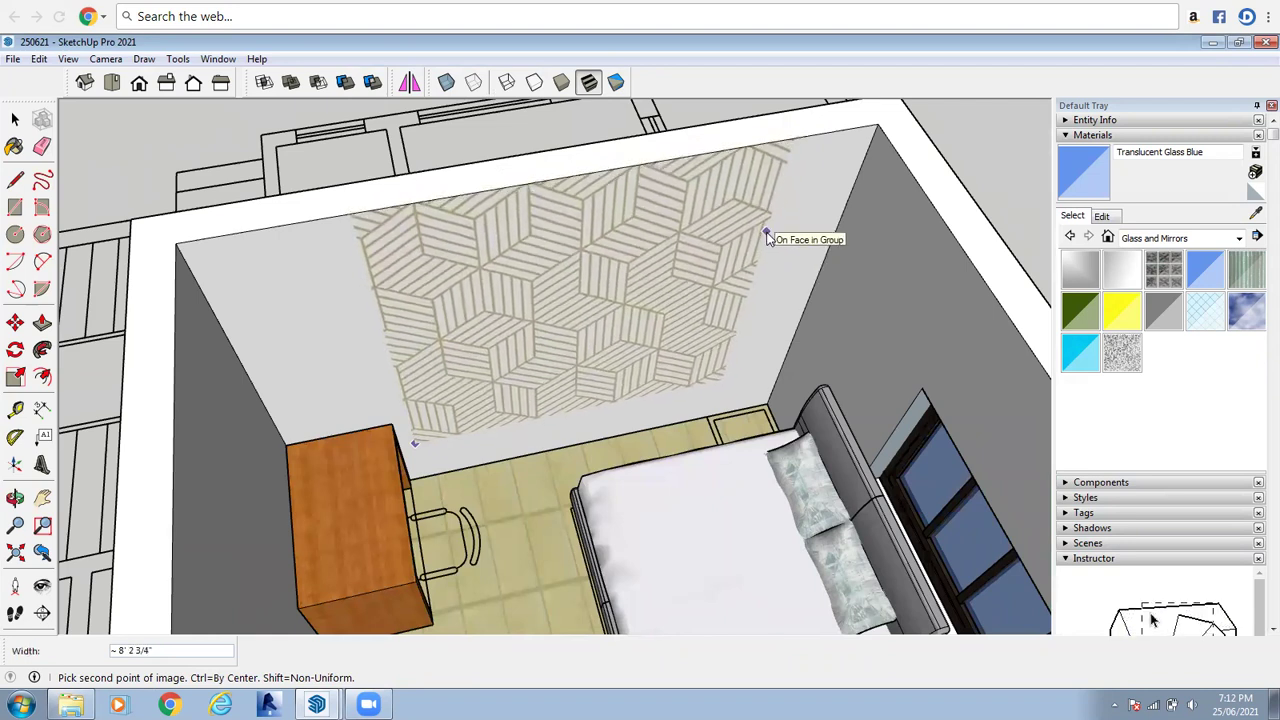
click(765, 231)
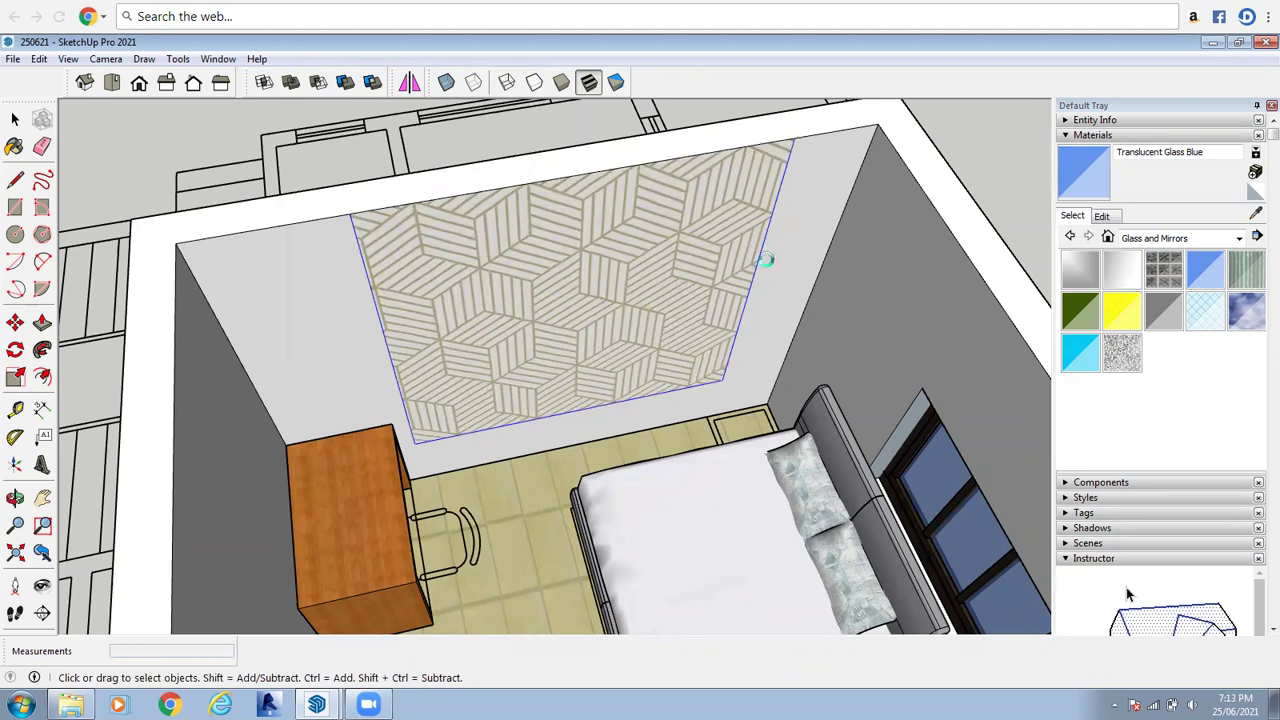
Scale the wallpaper image horizontally in both directions so it spans the wall's full width
key(s)
drag(757, 262, 822, 269)
drag(389, 349, 249, 371)
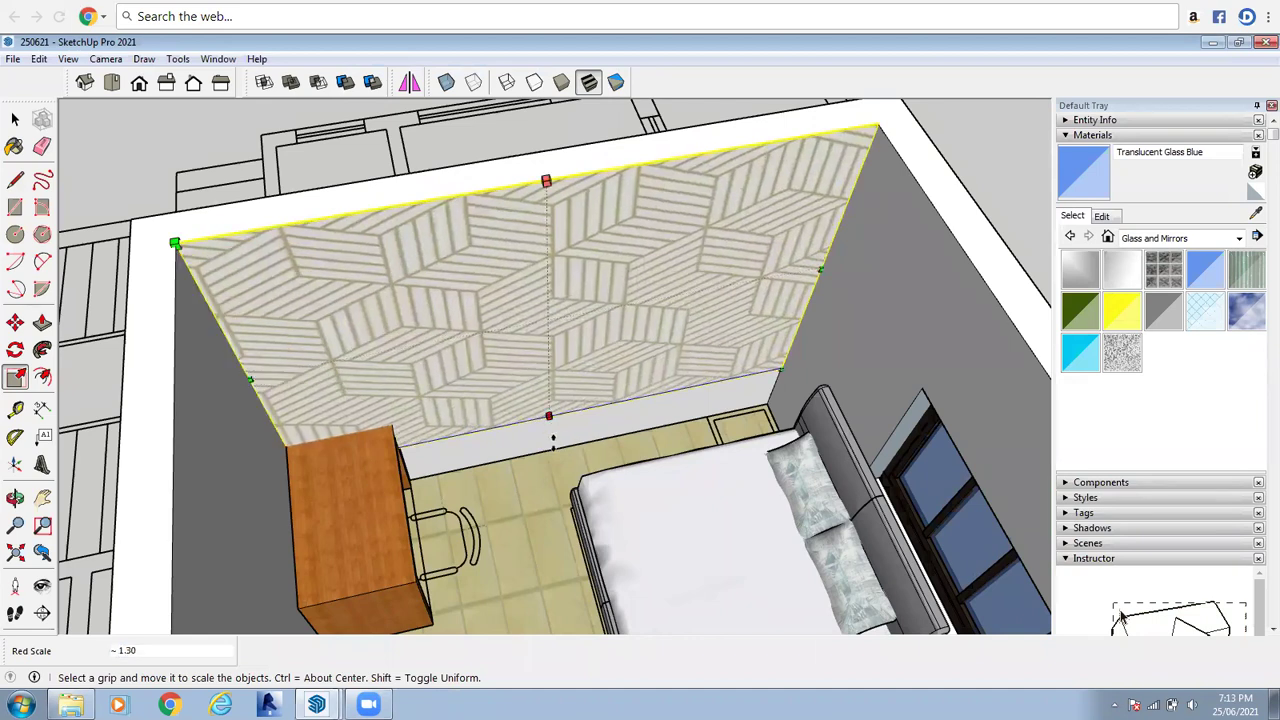
Scale the wallpaper image vertically so it covers the wall down to the floor, and leave the group
drag(553, 440, 551, 450)
key(space)
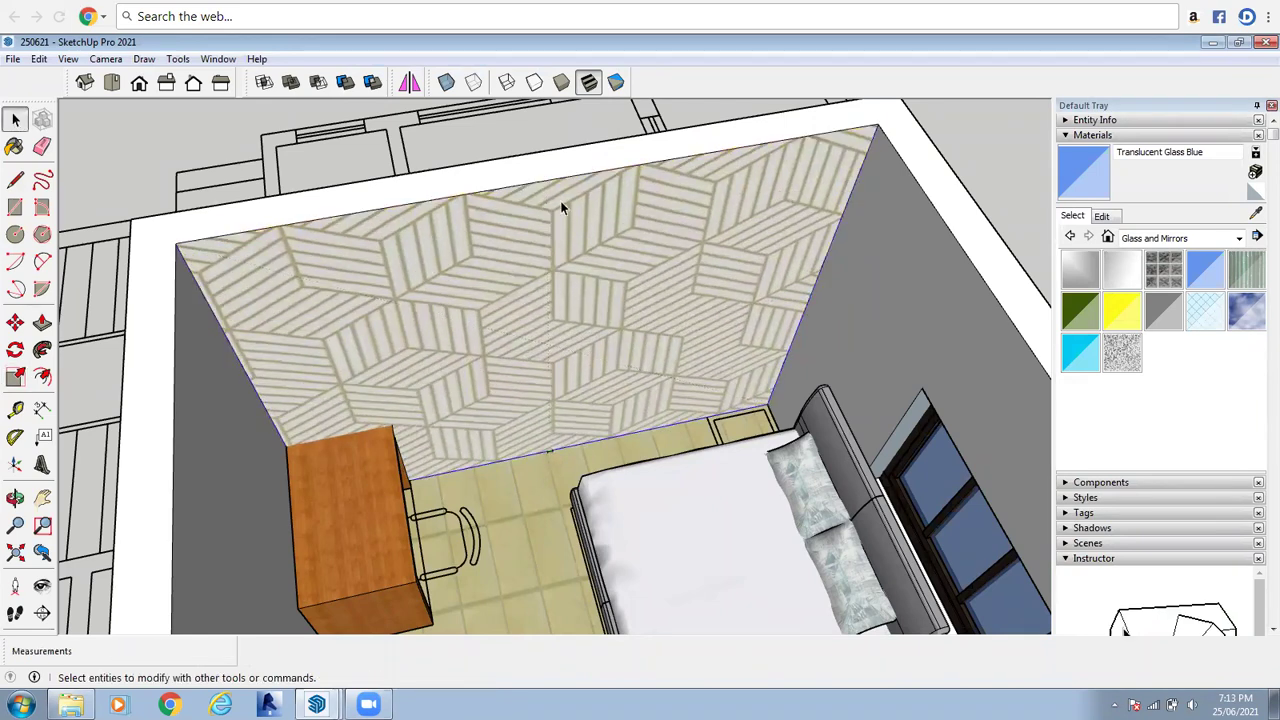
scroll(282, 153, down, 8)
drag(480, 200, 294, 277)
scroll(339, 248, up, 3)
right_click(341, 250)
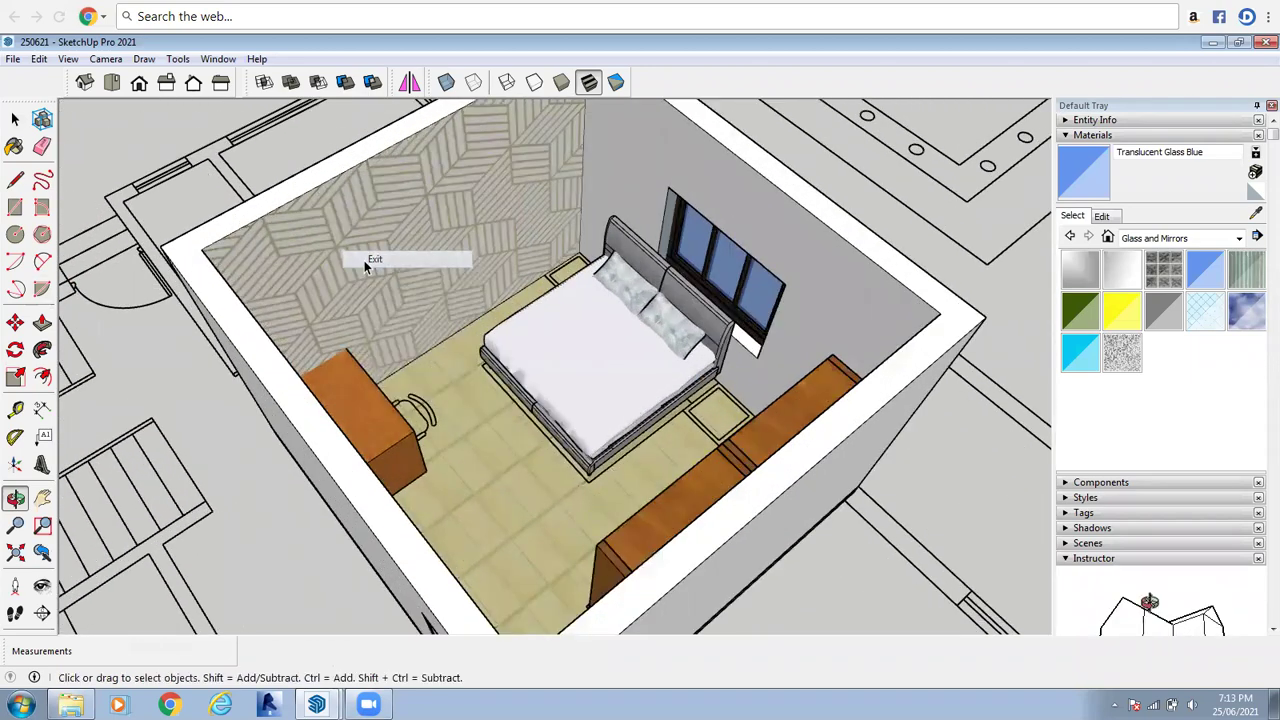
click(366, 260)
scroll(503, 303, down, 3)
scroll(505, 308, up, 2)
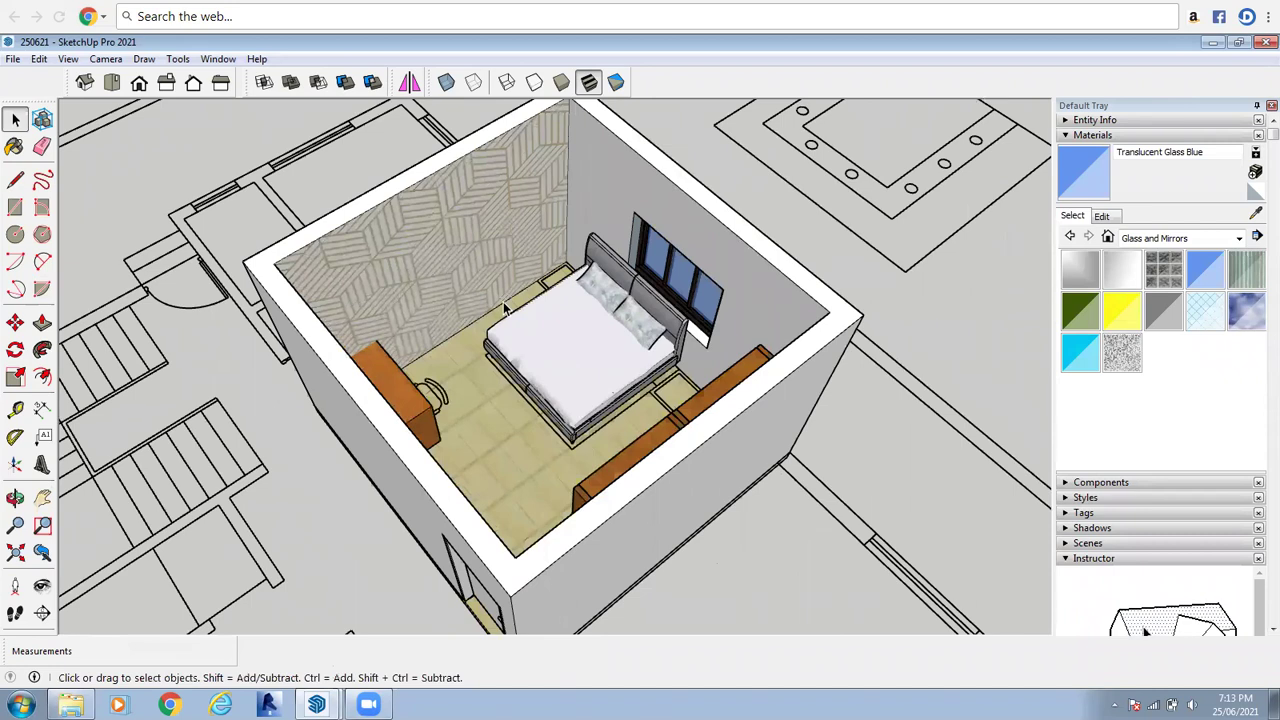
double_click(425, 232)
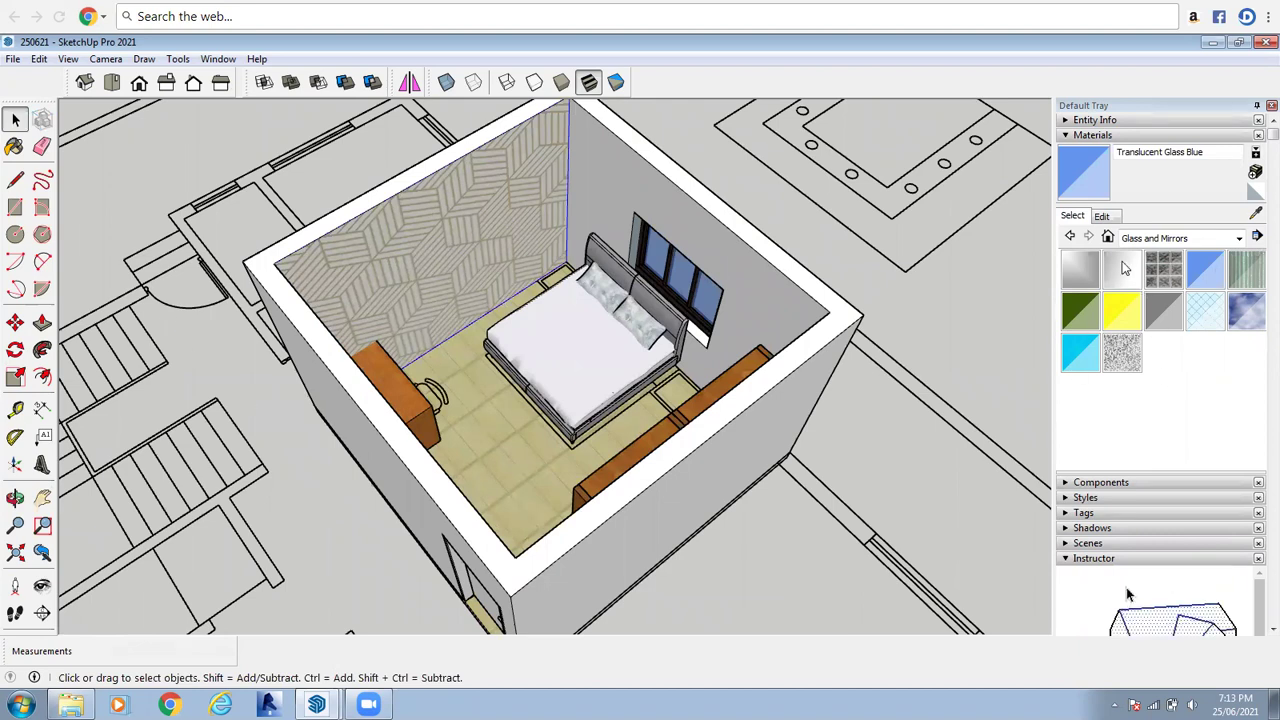
click(1239, 240)
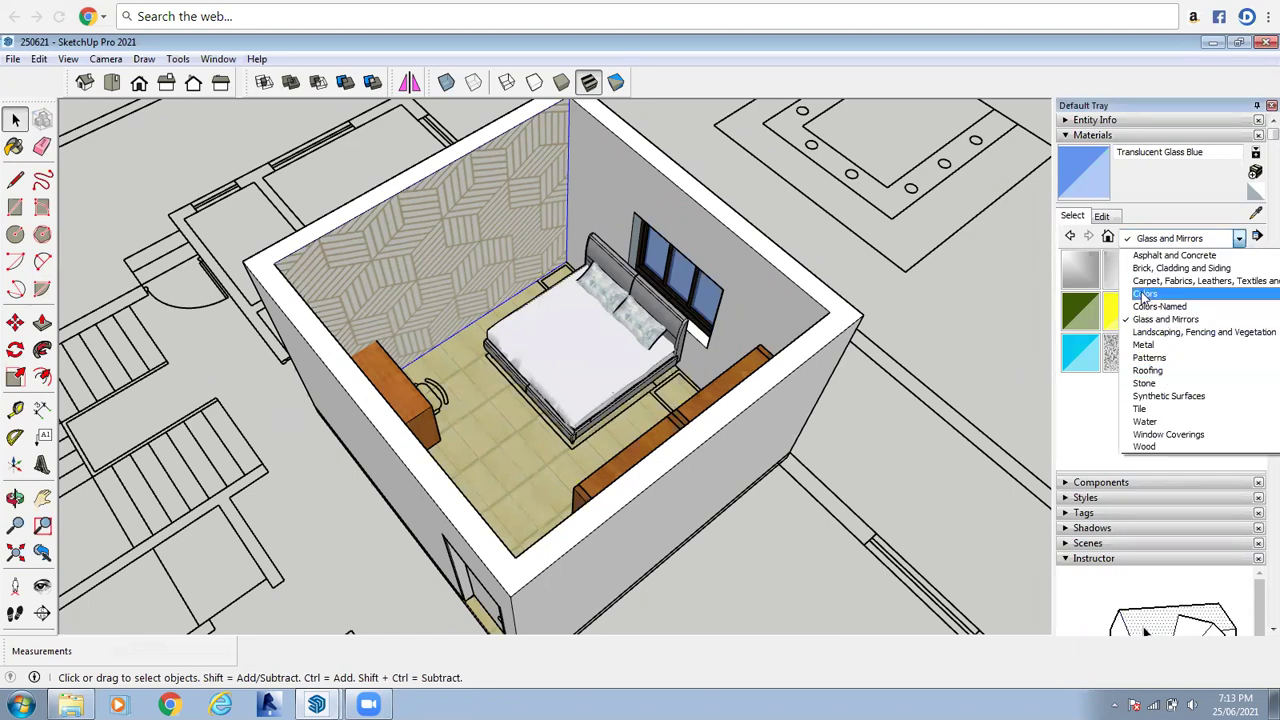
click(1094, 414)
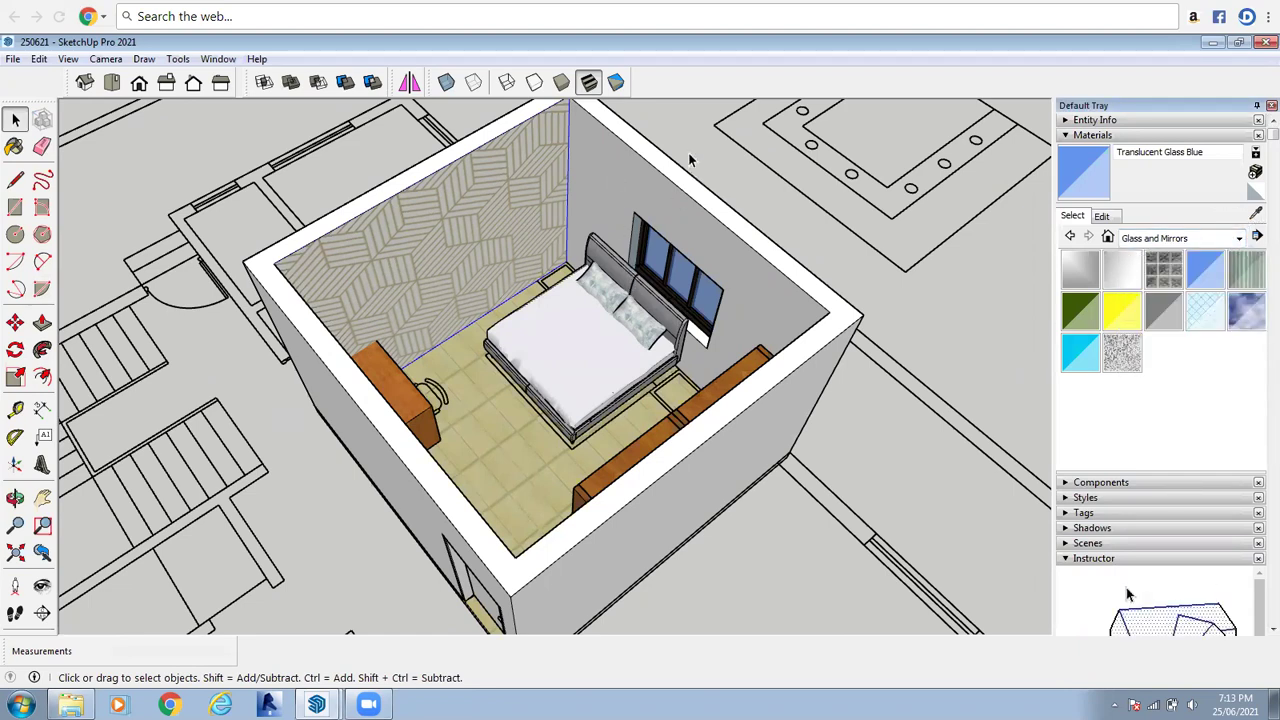
Examine the wallpapered bedroom from several sides and its position among the surrounding floor plans
middle_drag(509, 397, 391, 297)
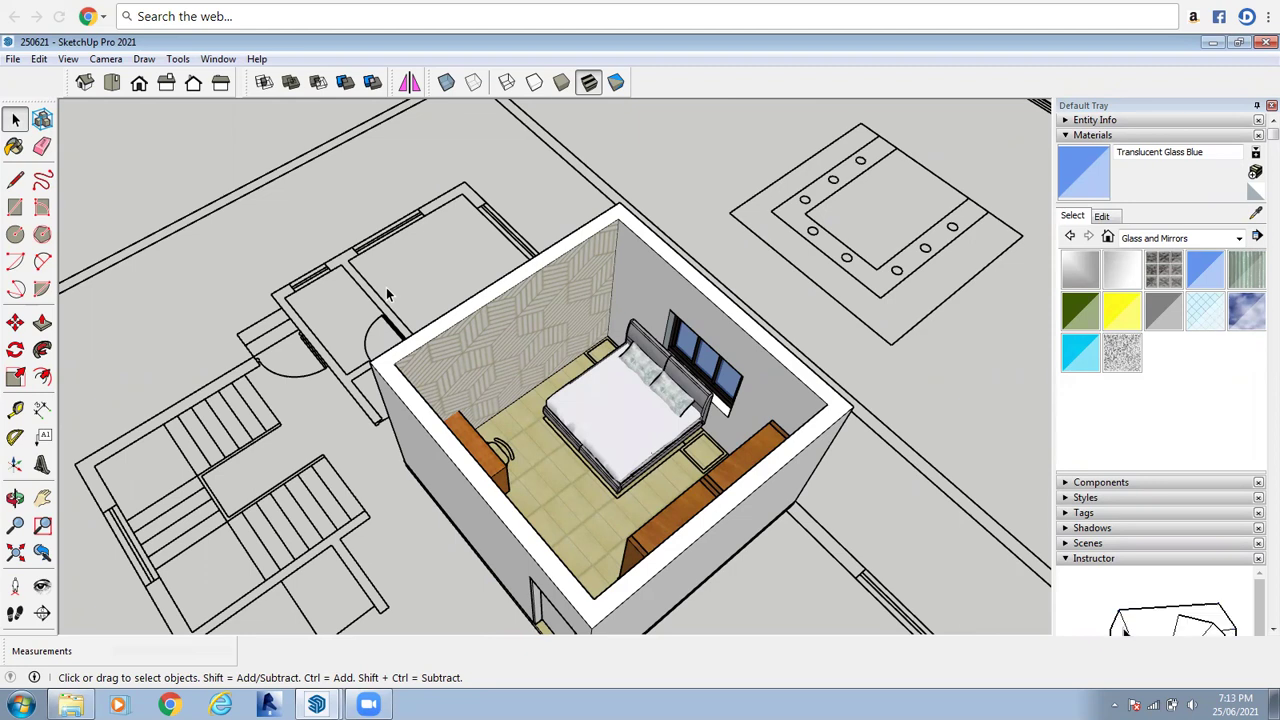
click(557, 325)
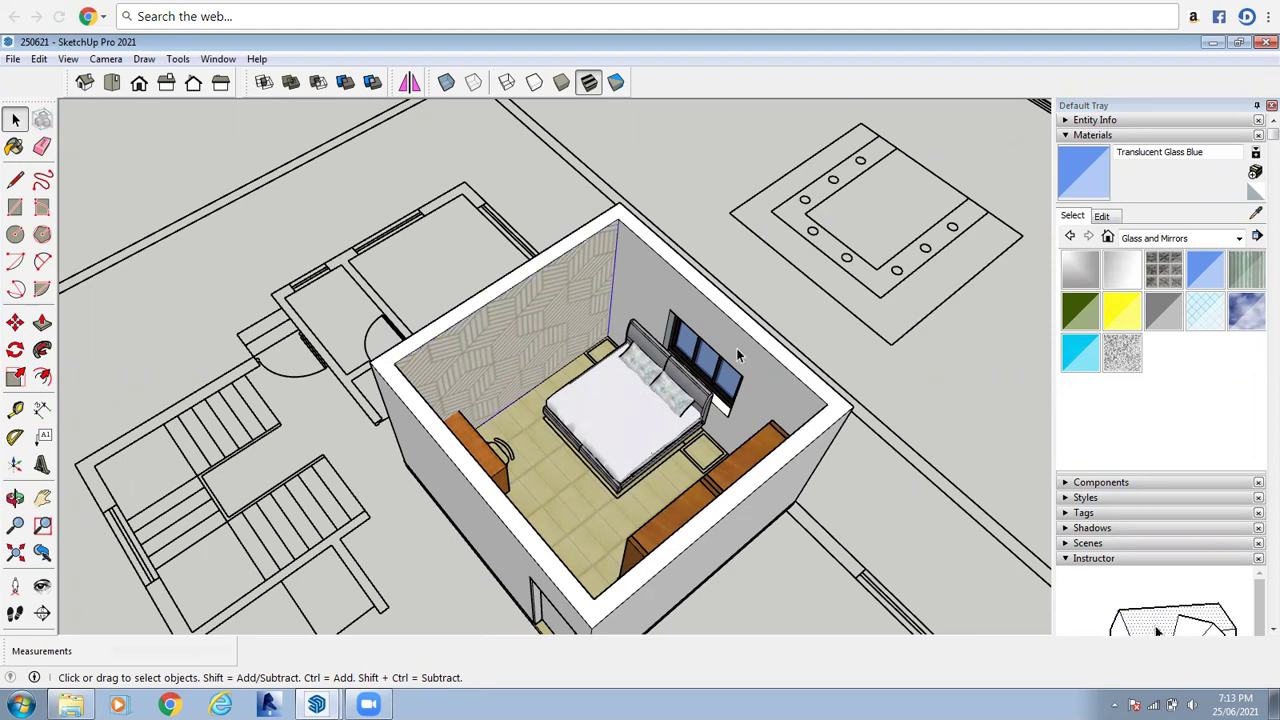
scroll(736, 350, up, 3)
scroll(735, 352, up, 2)
scroll(229, 218, down, 8)
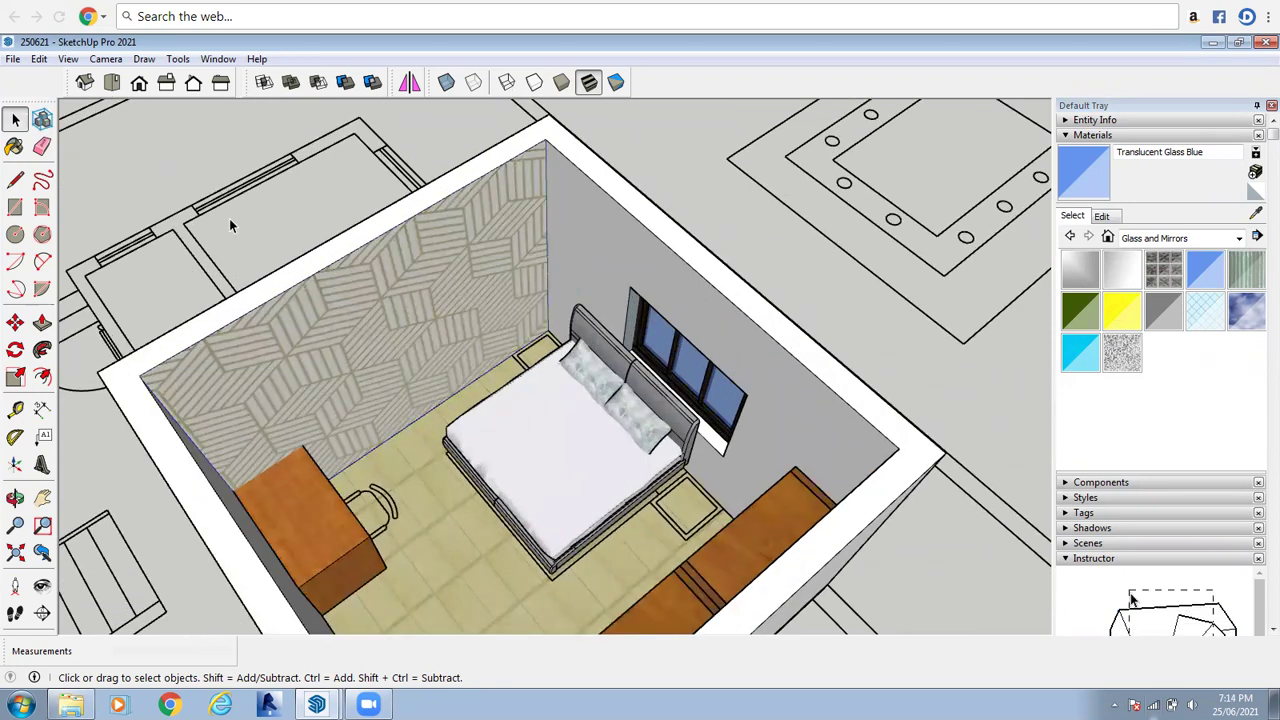
click(15, 500)
drag(507, 443, 651, 404)
scroll(564, 392, down, 5)
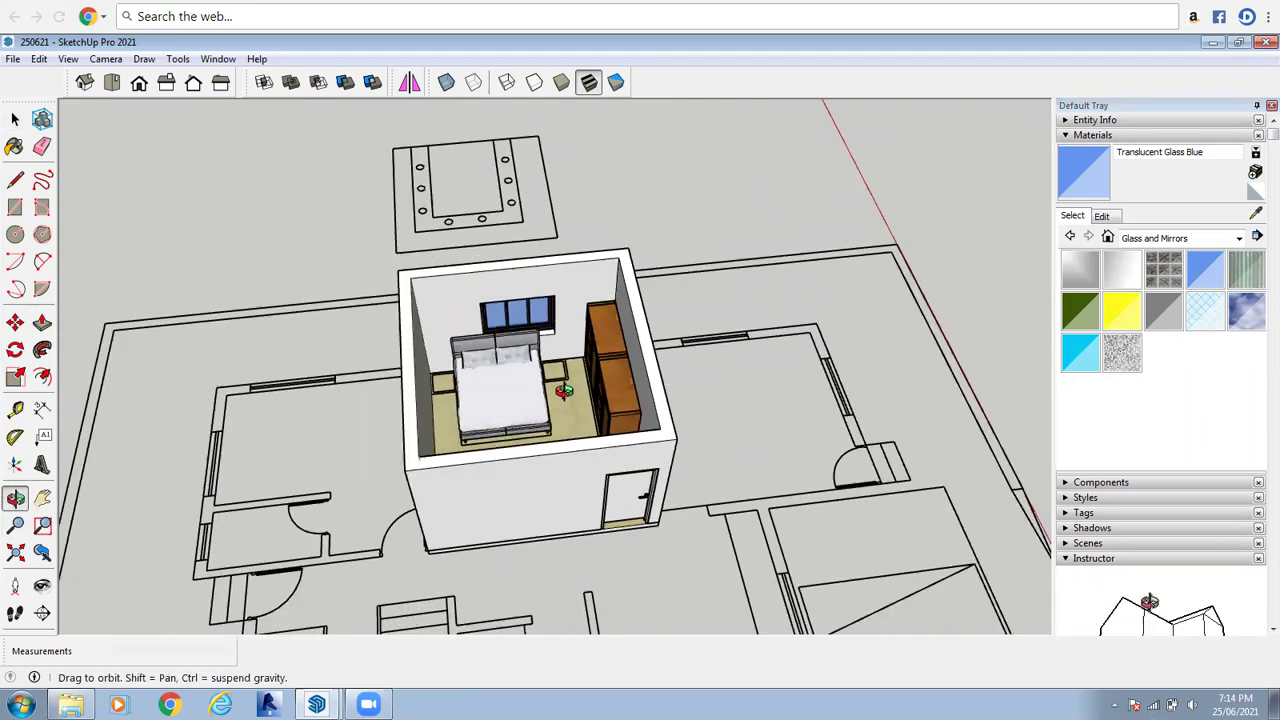
drag(564, 392, 263, 420)
scroll(634, 323, up, 4)
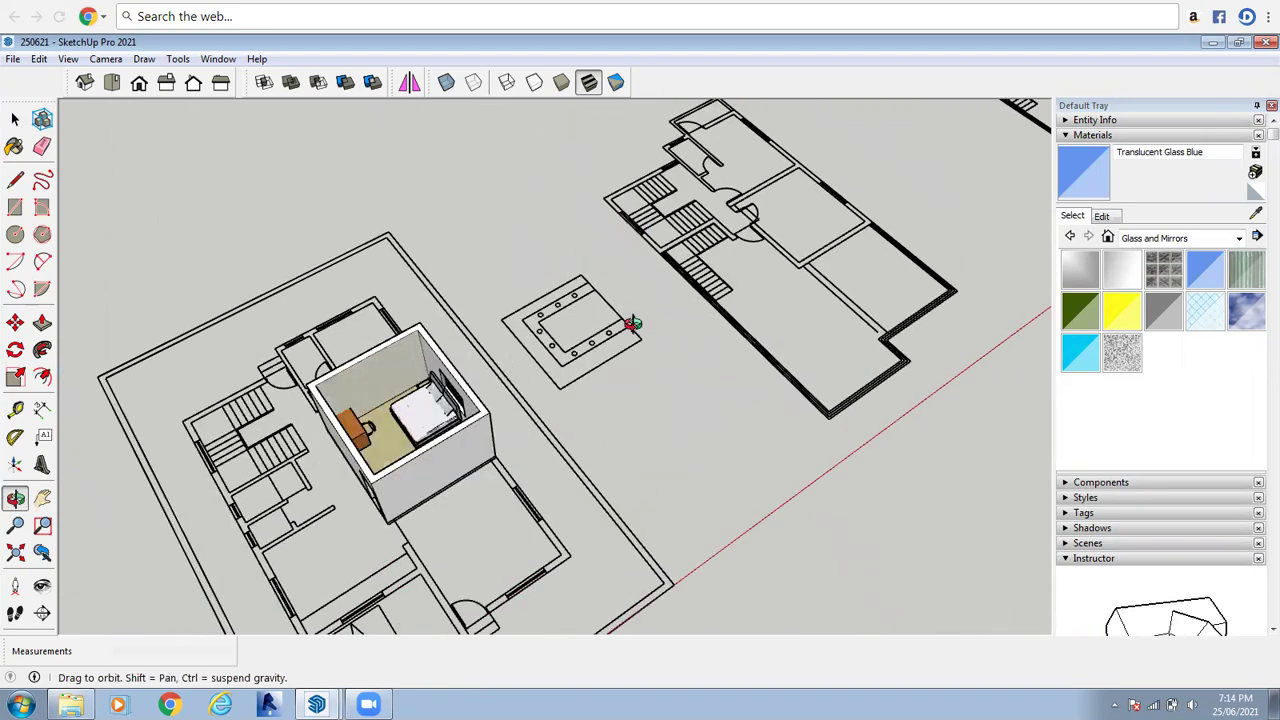
scroll(511, 253, down, 1)
scroll(511, 253, down, 1)
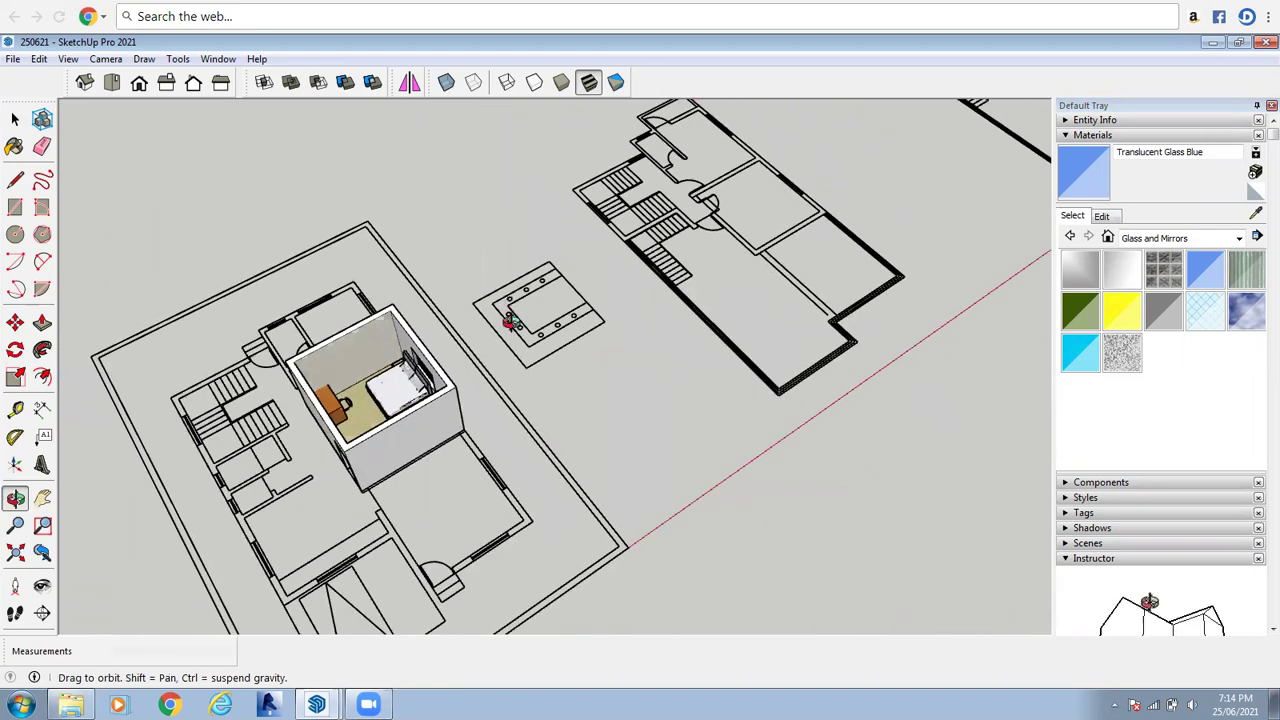
scroll(511, 323, down, 1)
right_click(508, 322)
click(520, 334)
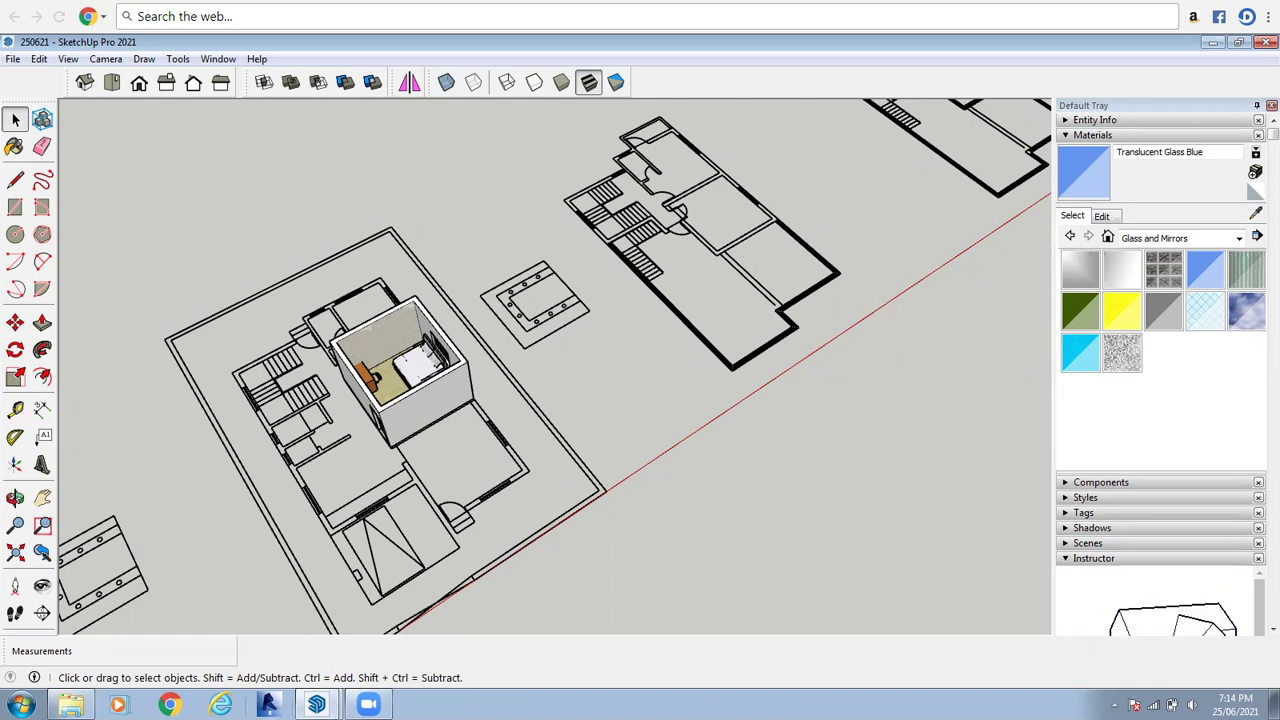
Switch to the empty Untitled SketchUp model and orbit so the red and green axes spread out from the origin
click(316, 704)
click(274, 642)
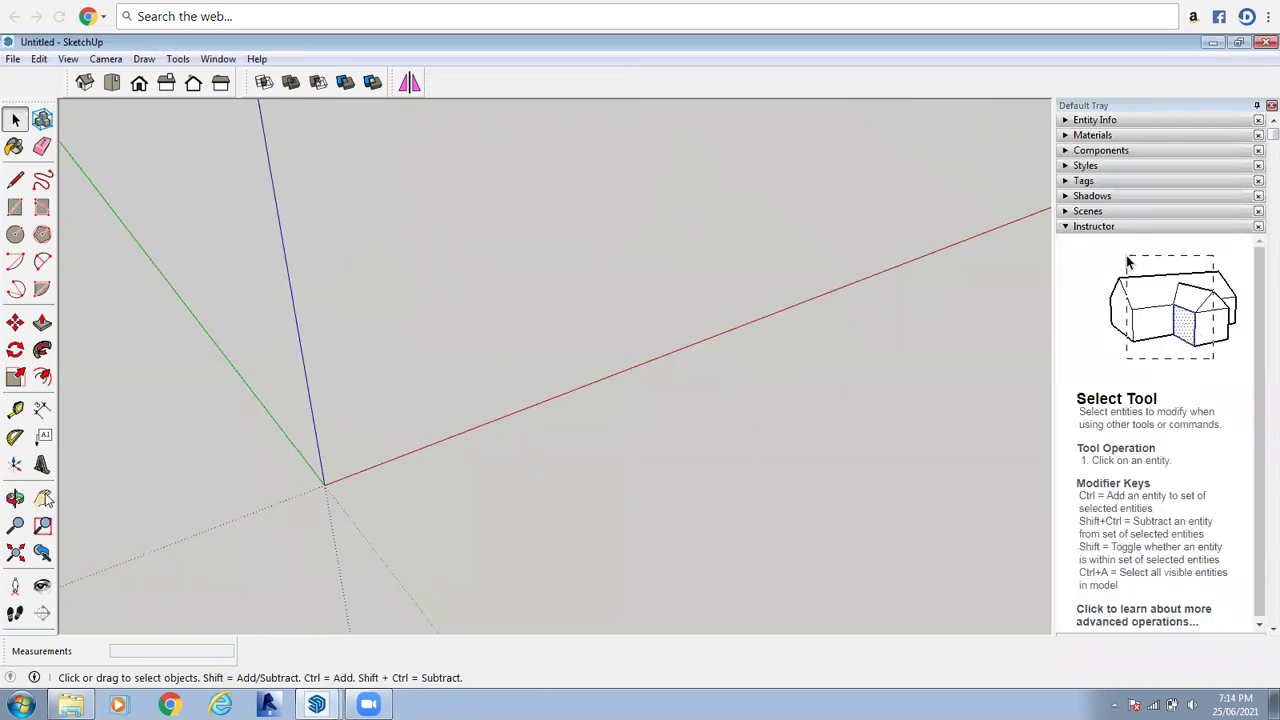
click(15, 497)
drag(330, 520, 350, 412)
right_click(565, 400)
click(596, 411)
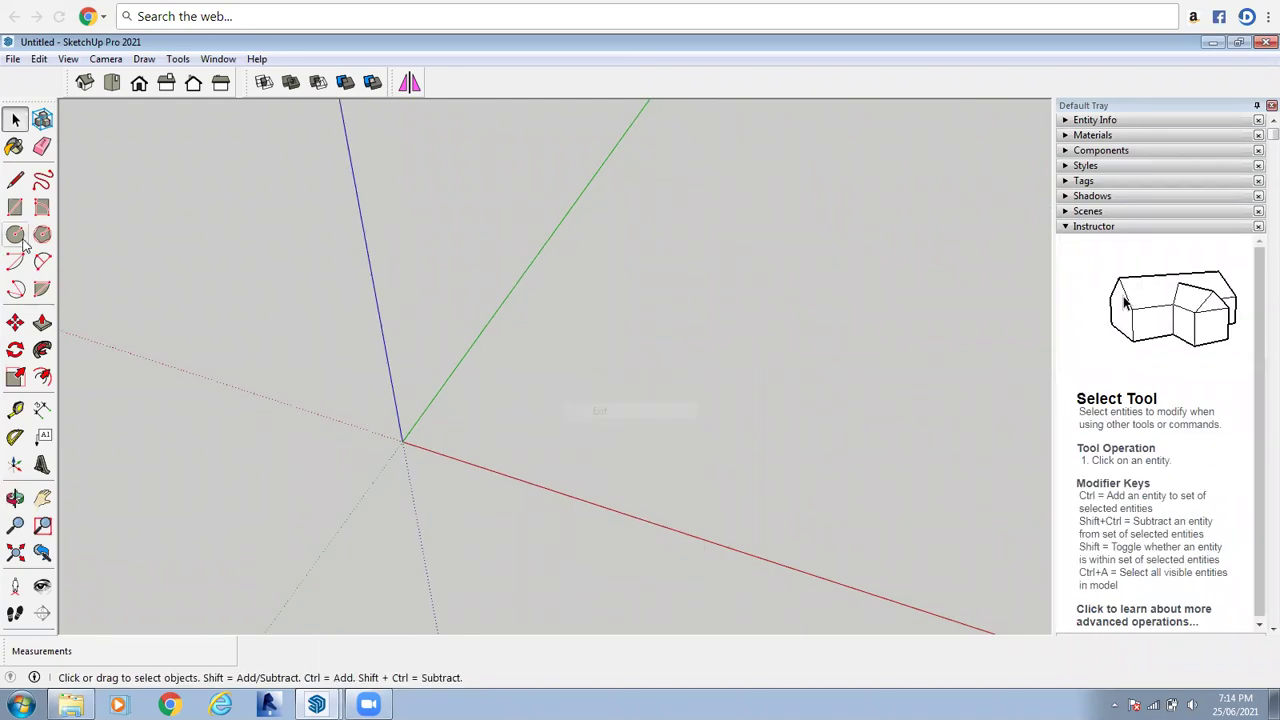
click(15, 180)
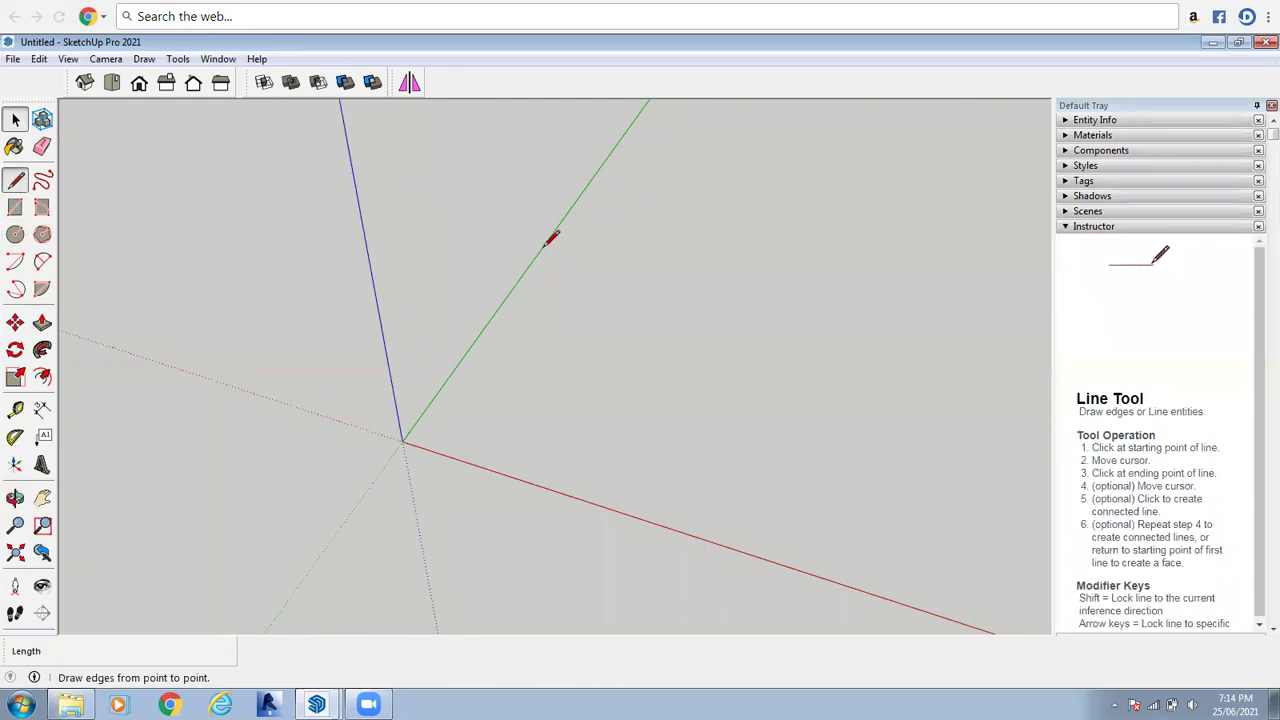
click(403, 439)
click(538, 250)
middle_drag(369, 380, 557, 458)
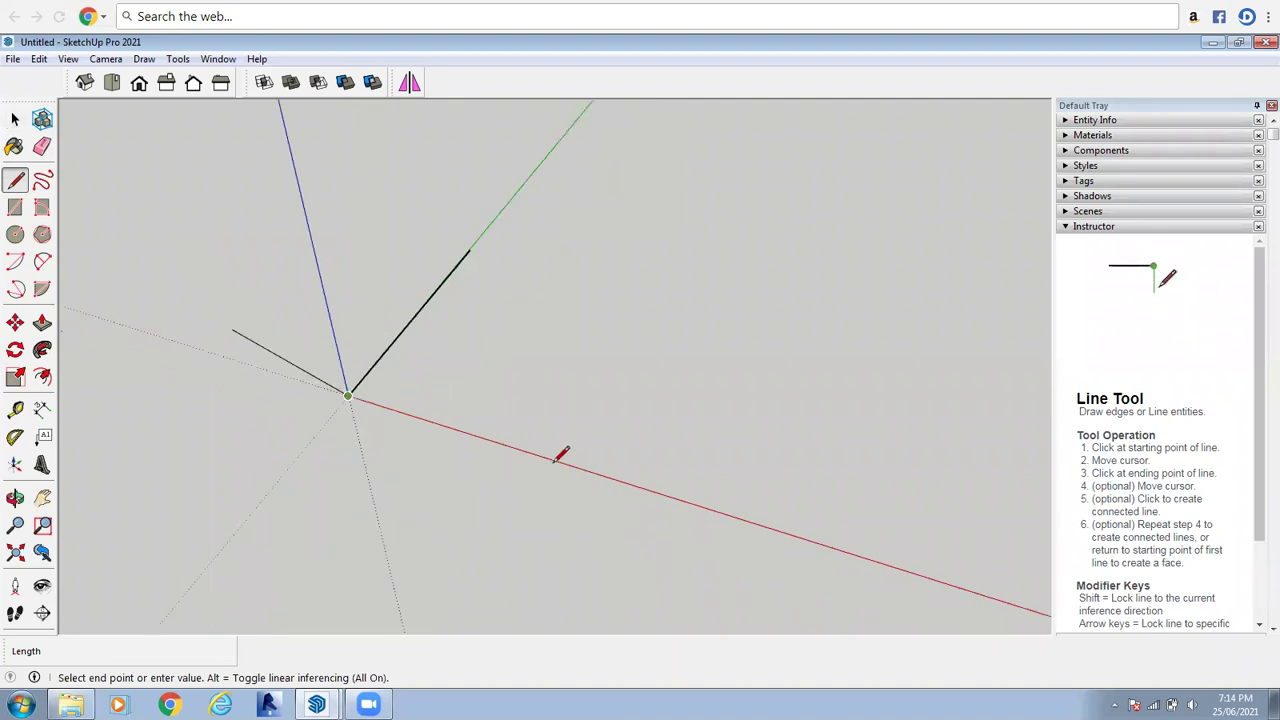
click(536, 454)
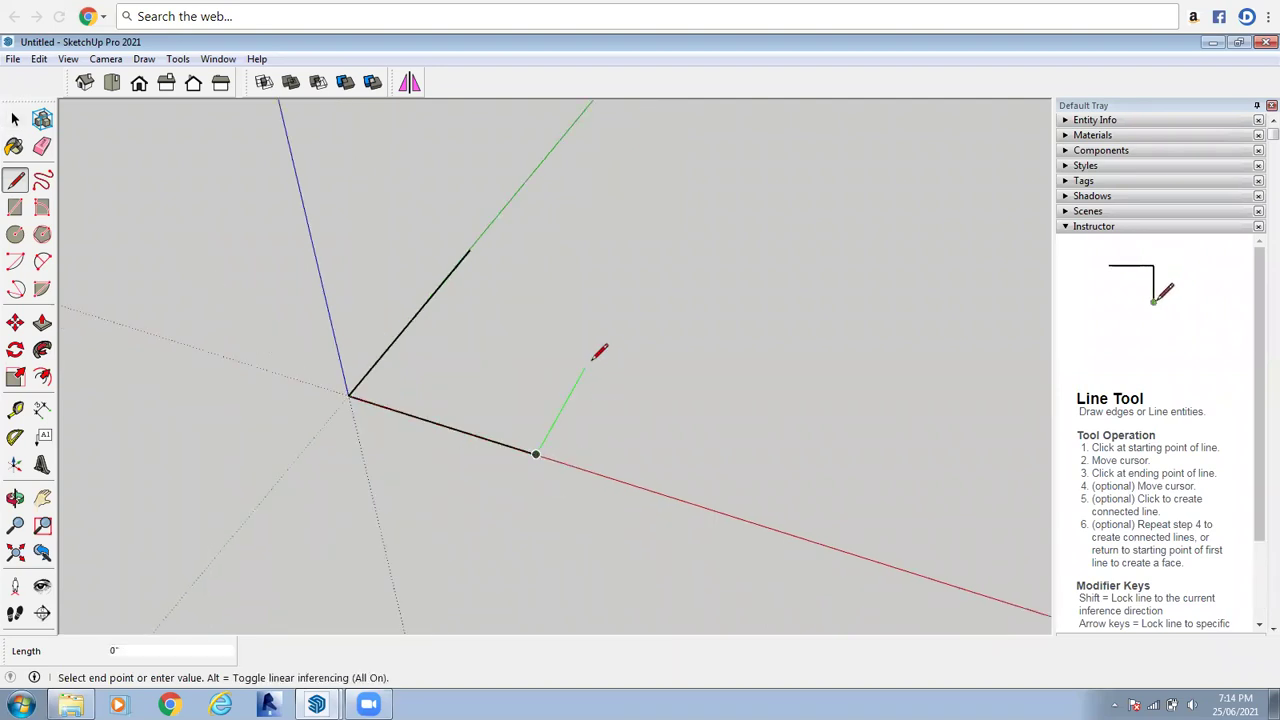
click(589, 360)
scroll(797, 365, down, 1)
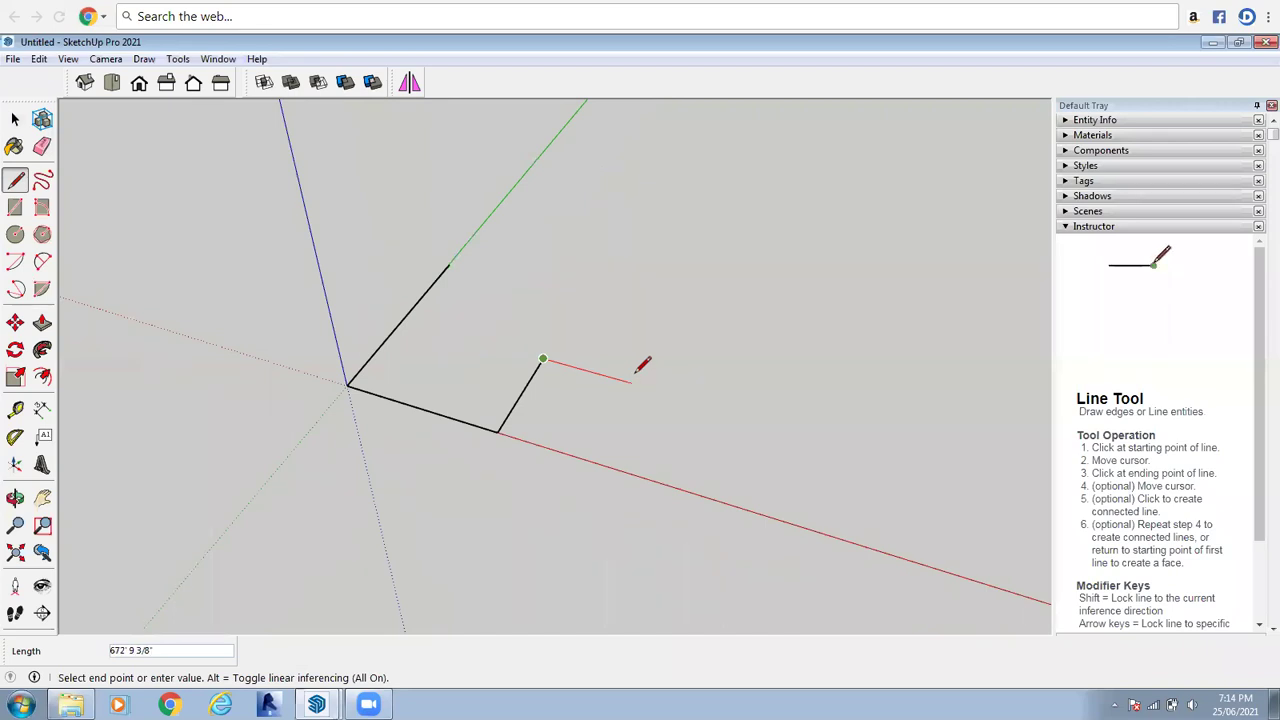
key(ctrl+z)
key(ctrl+z)
key(ctrl+z)
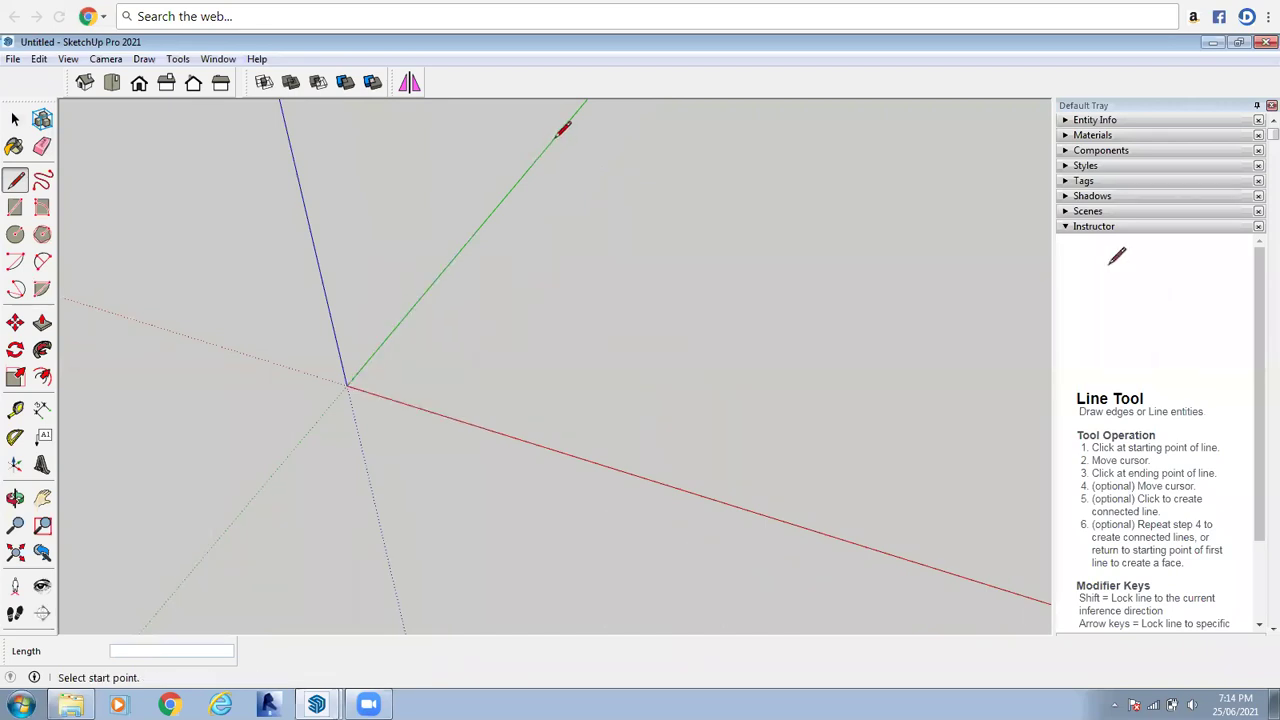
Draw a closed T-shaped outline with the Line tool, its long side on the green axis and one end on the red axis
click(562, 130)
key(Escape)
click(347, 386)
click(510, 436)
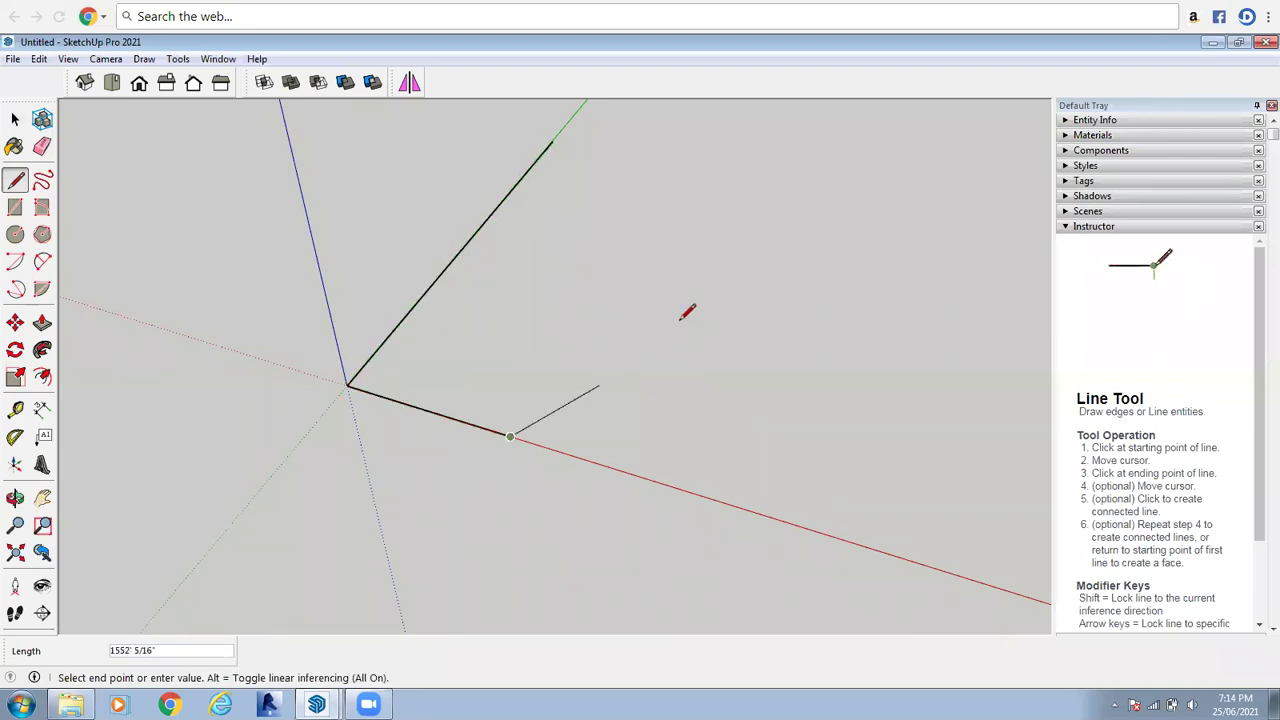
click(561, 353)
click(663, 380)
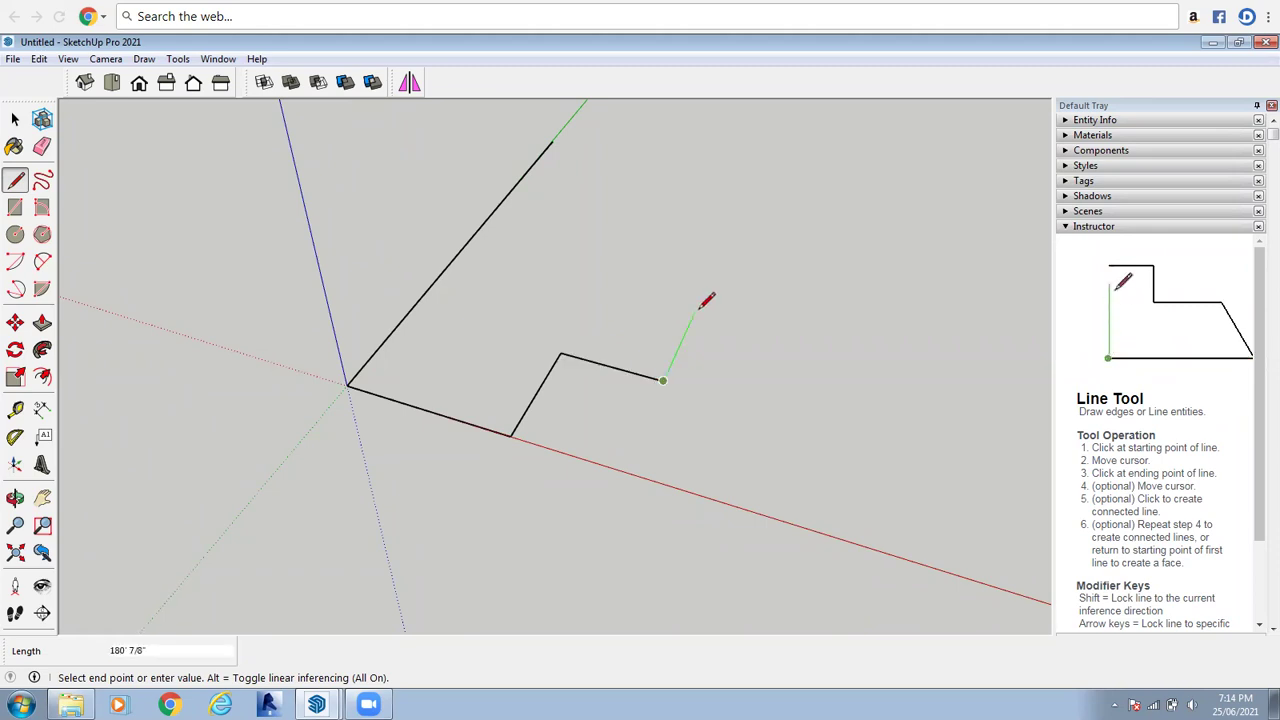
click(695, 309)
click(607, 284)
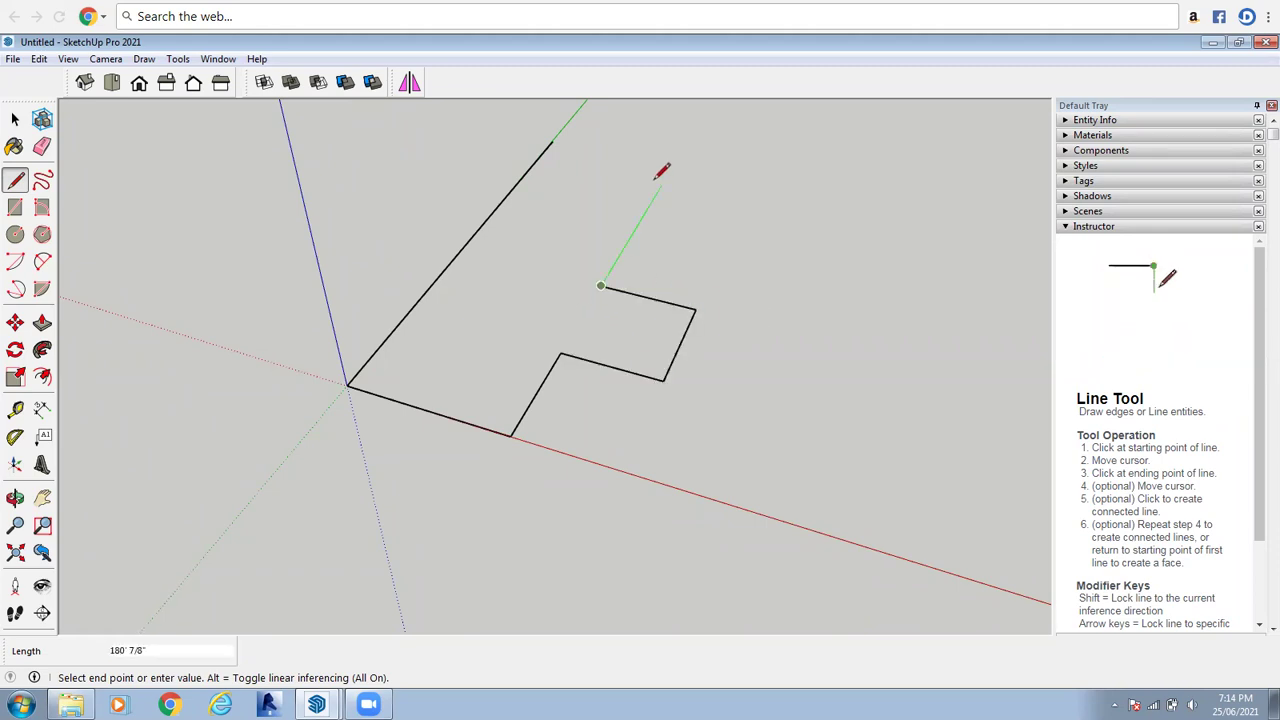
scroll(655, 215, down, 2)
scroll(667, 174, up, 2)
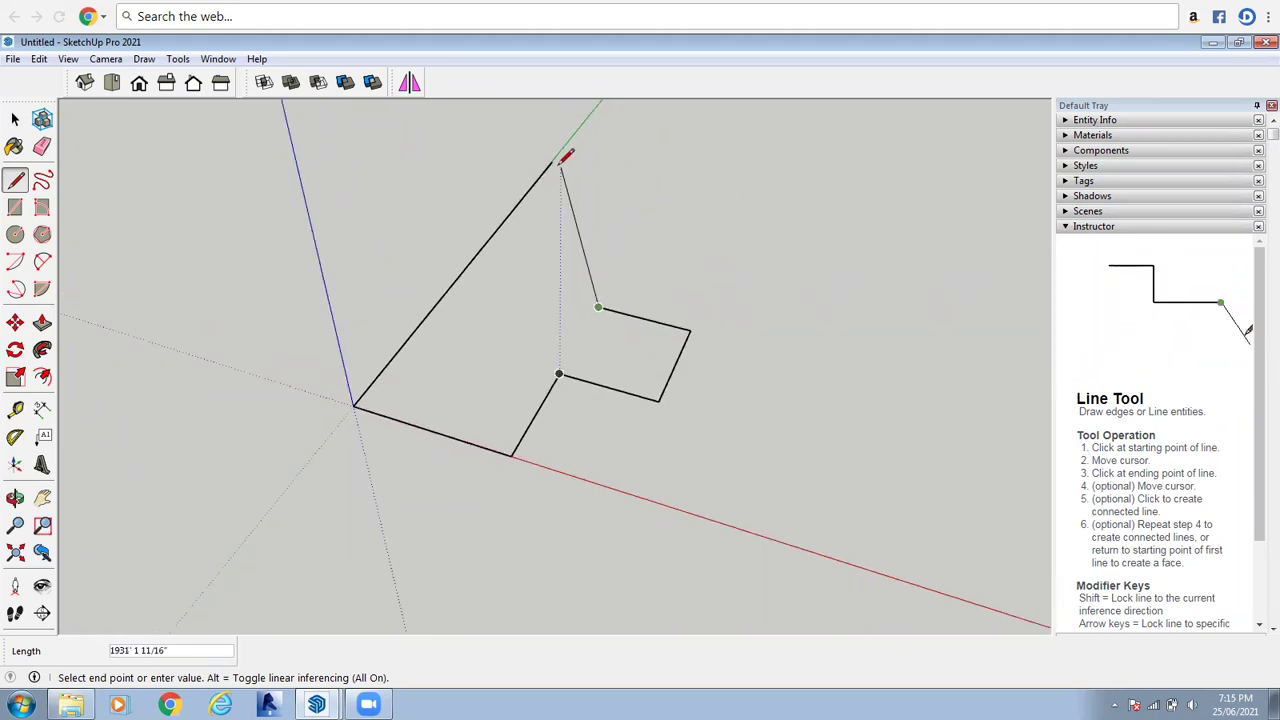
click(669, 185)
click(551, 160)
Group the T-shaped face with its edges and open the group for editing
click(15, 119)
scroll(508, 334, down, 2)
double_click(508, 323)
right_click(512, 314)
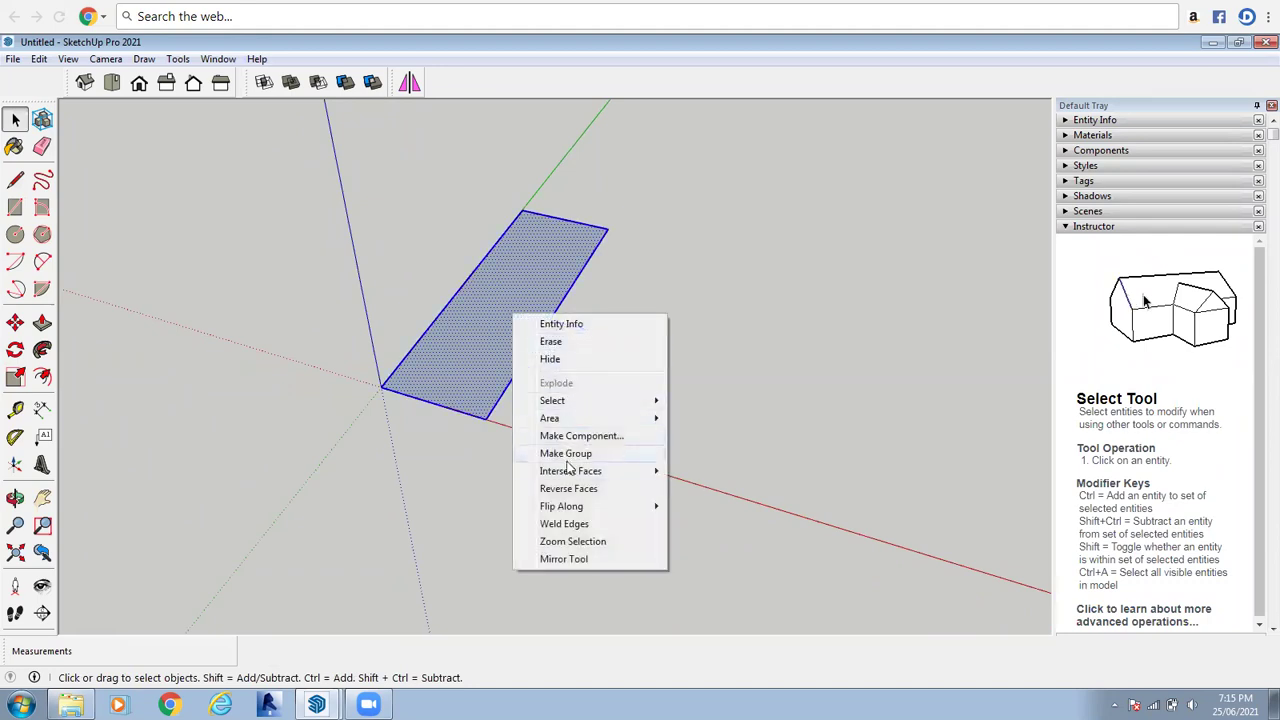
click(573, 455)
middle_drag(573, 455, 532, 351)
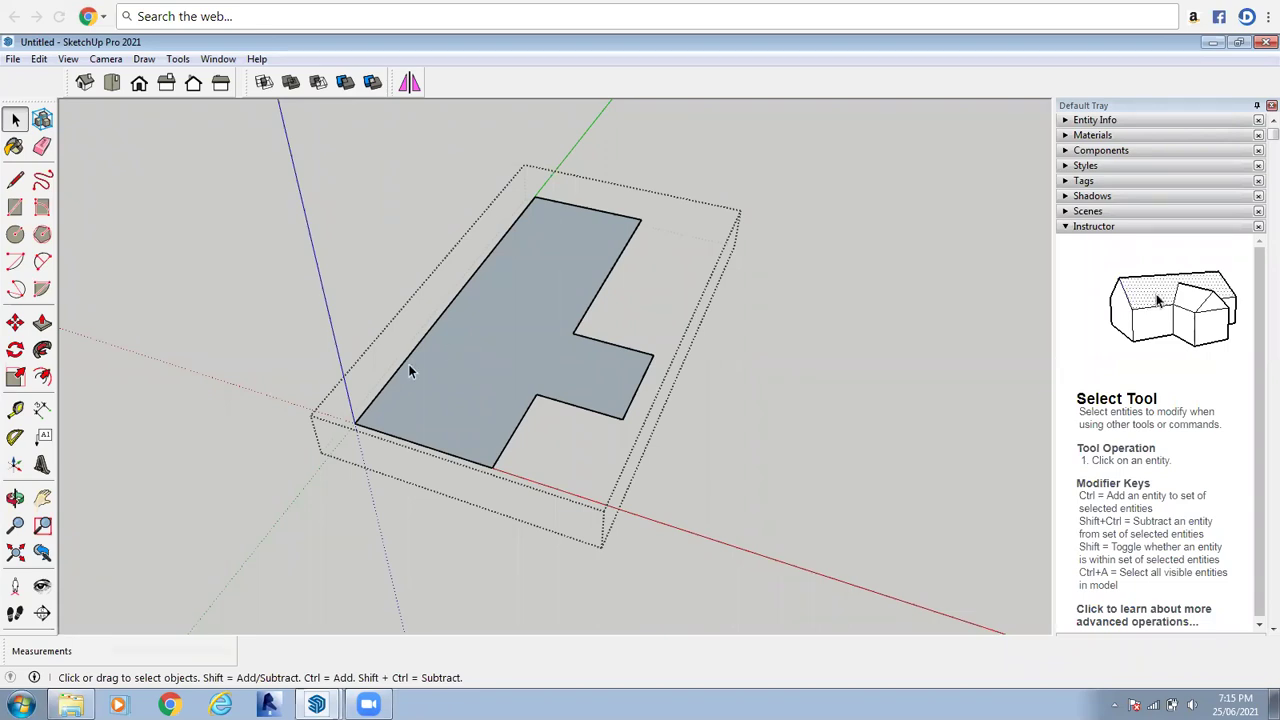
Push/Pull the T-shaped face upward by 10'
click(42, 322)
drag(543, 360, 539, 321)
text(10')
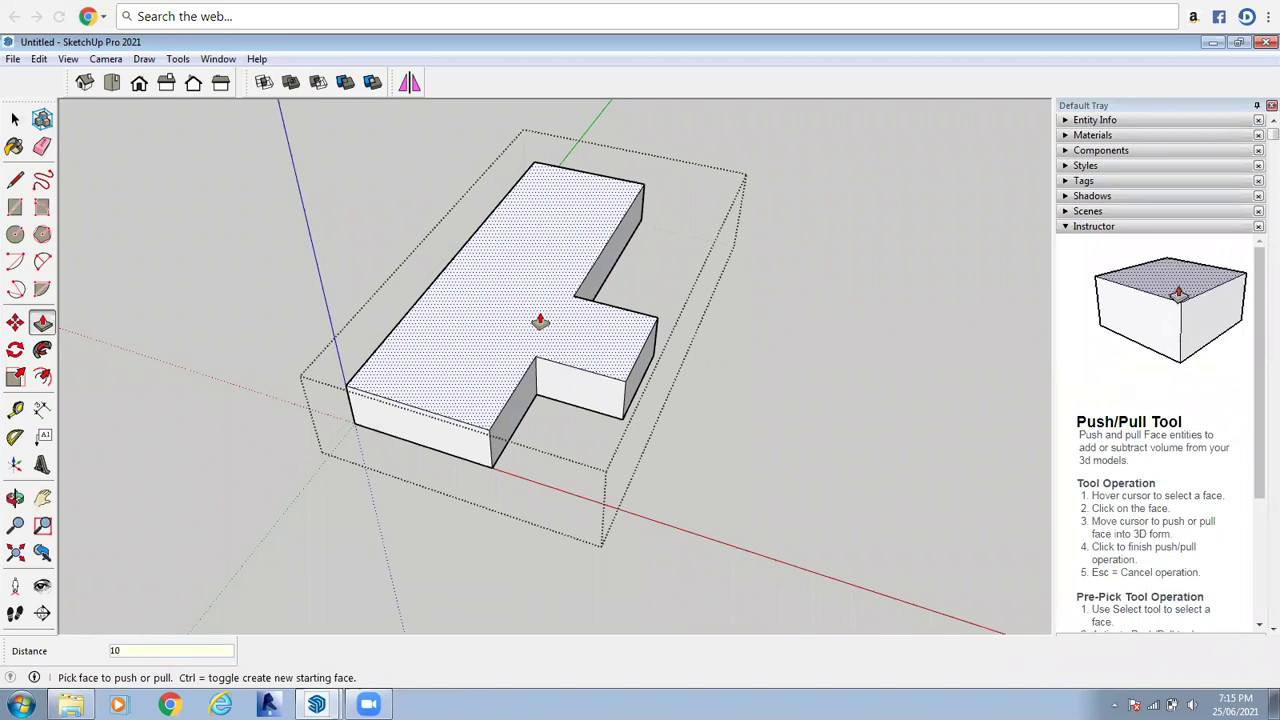
key(Return)
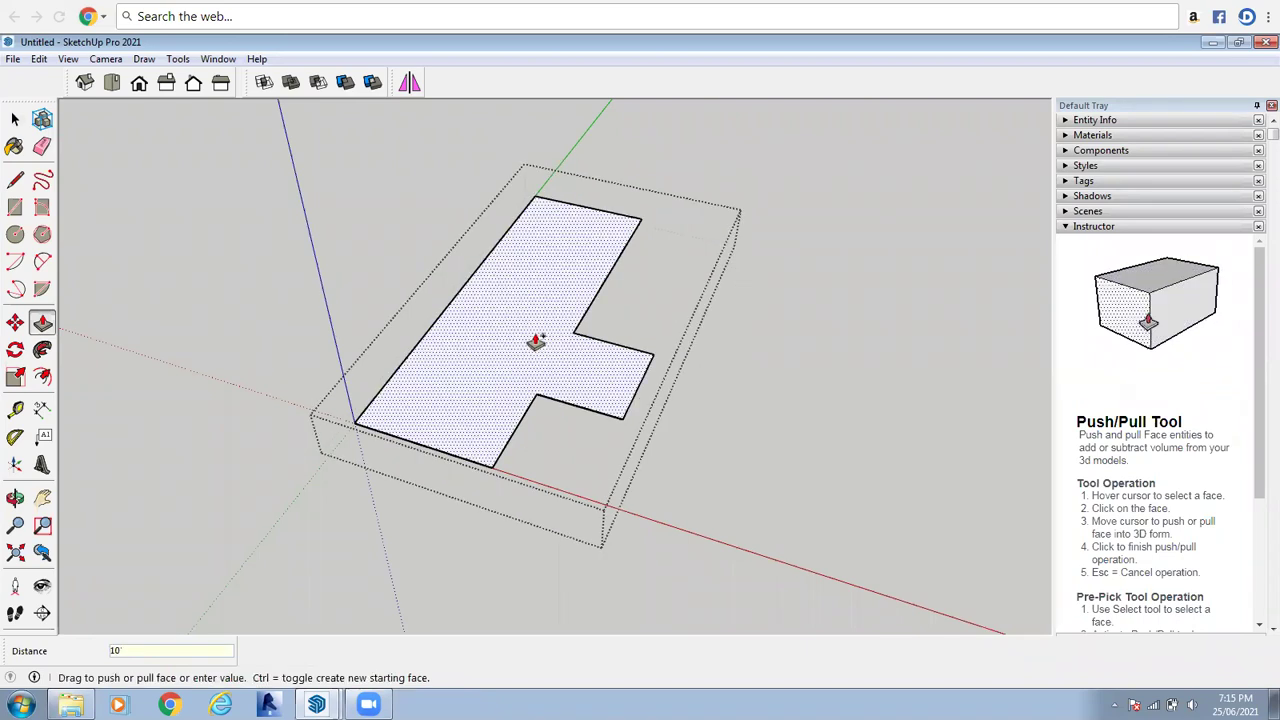
Pull the T-shaped face up by about 638' 2 7/8" and leave the group
click(535, 343)
click(523, 292)
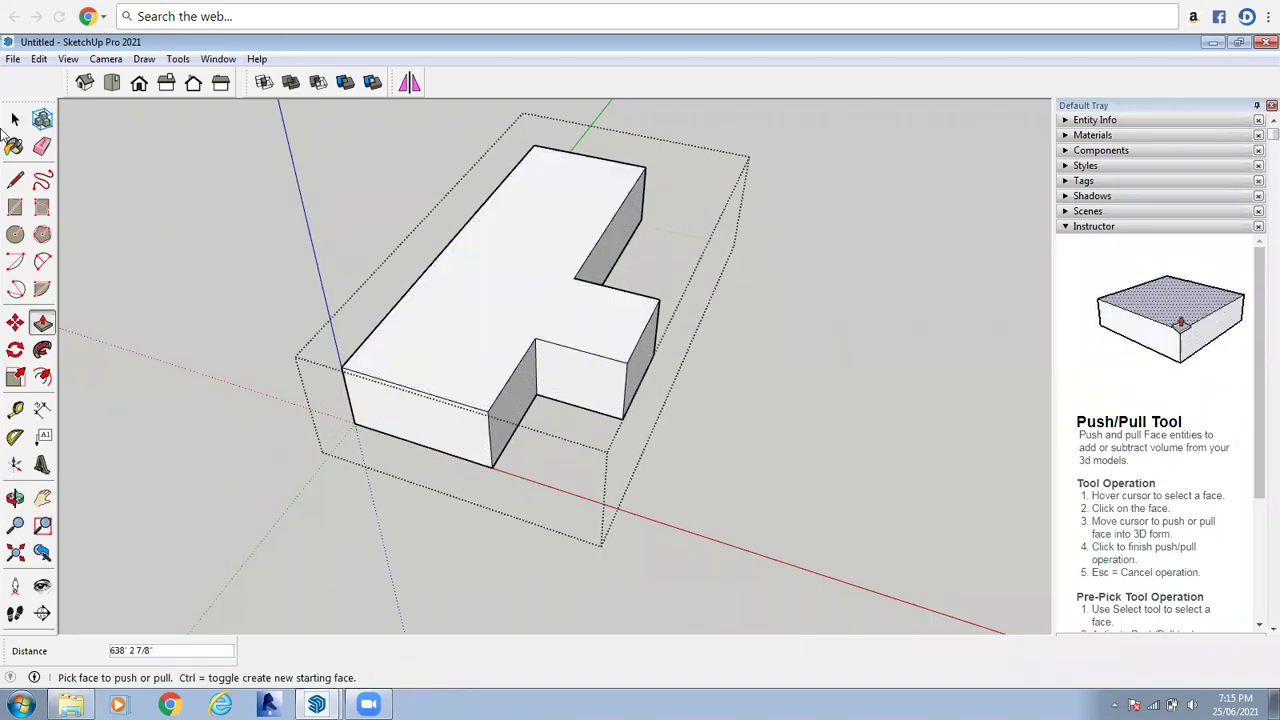
key(space)
middle_drag(423, 614, 620, 363)
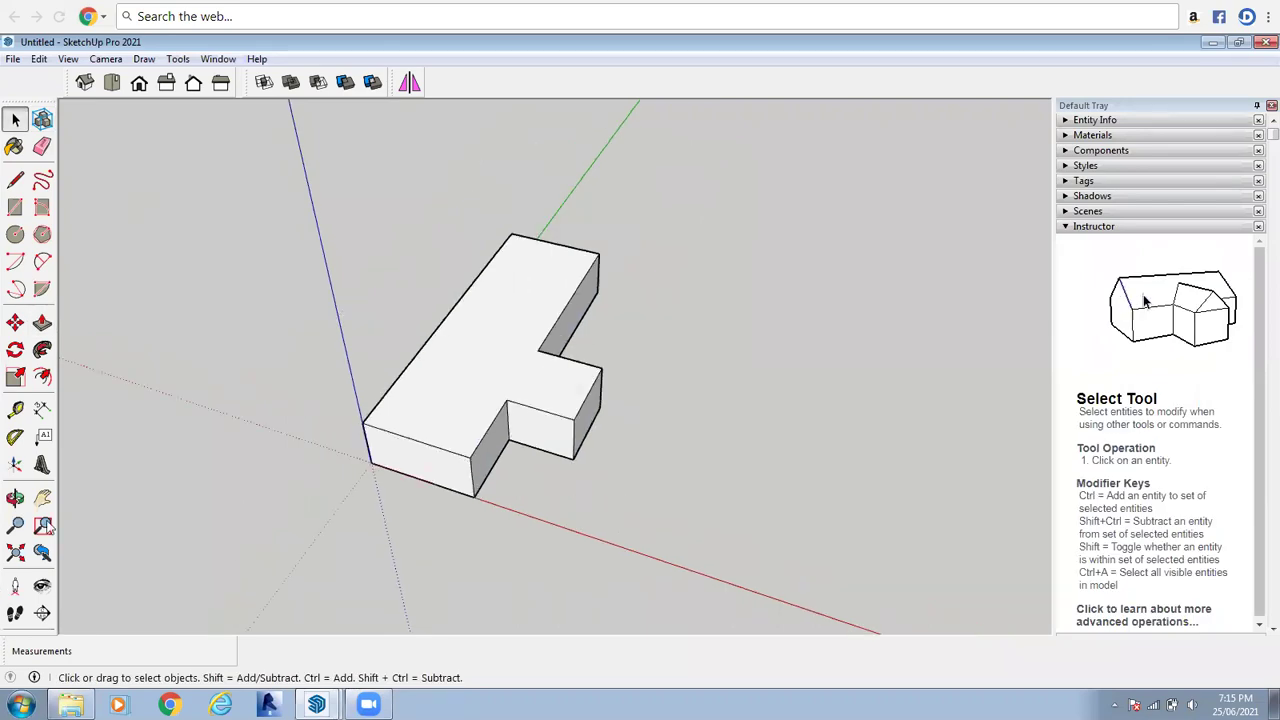
Open the extruded T-shaped group for editing and select its top face
click(15, 497)
drag(440, 540, 636, 491)
scroll(520, 344, up, 4)
right_click(523, 352)
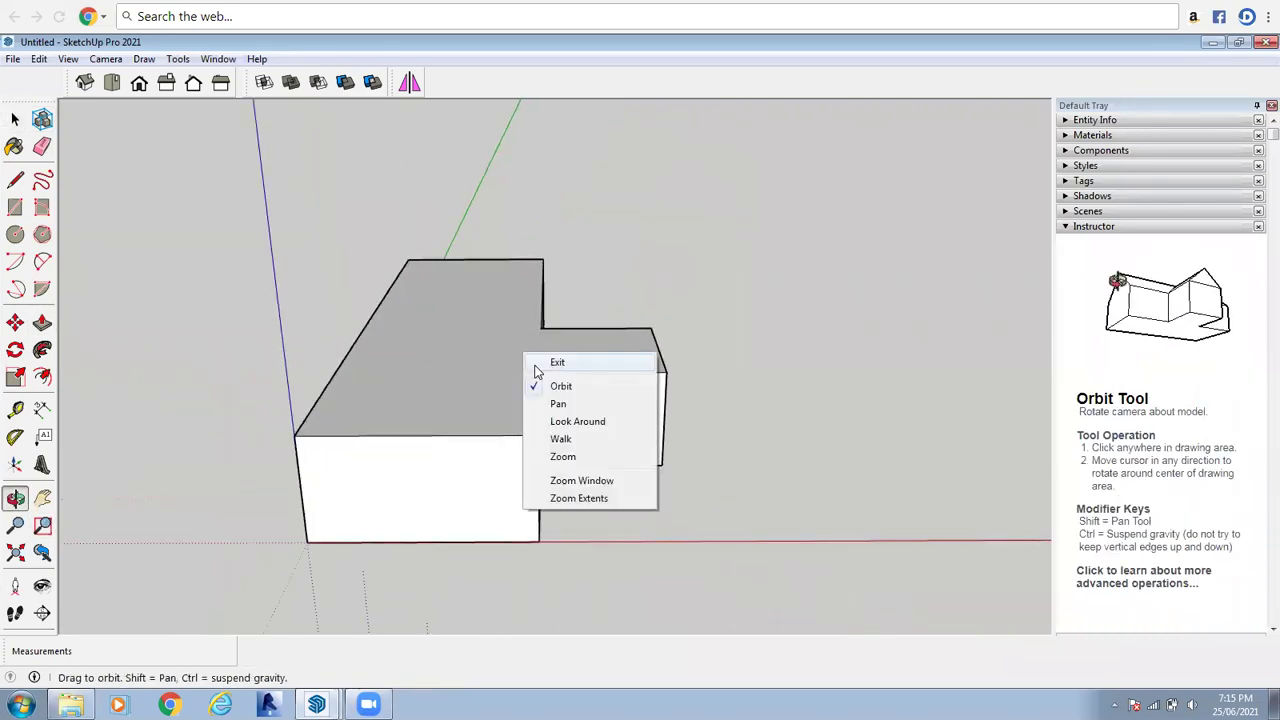
click(540, 365)
click(463, 364)
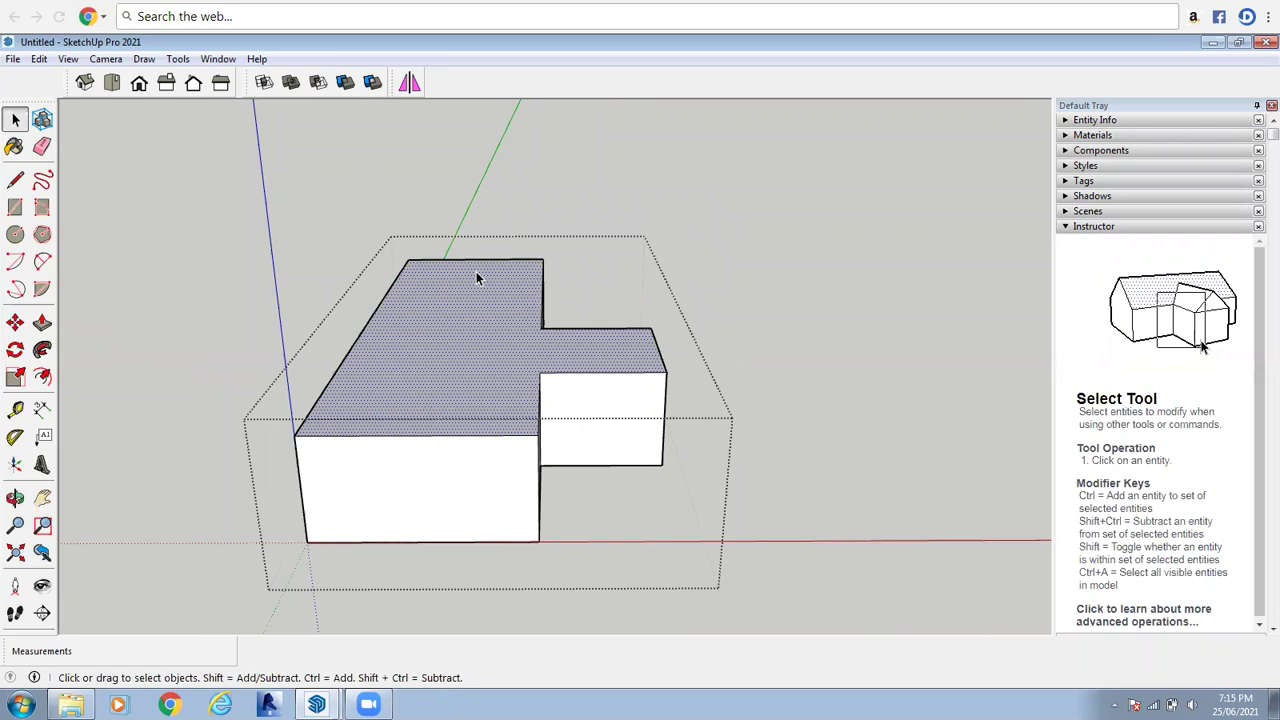
Draw a vertical line upward from the midpoint of the short branch's outer top edge
key(l)
scroll(571, 300, up, 3)
scroll(571, 300, down, 2)
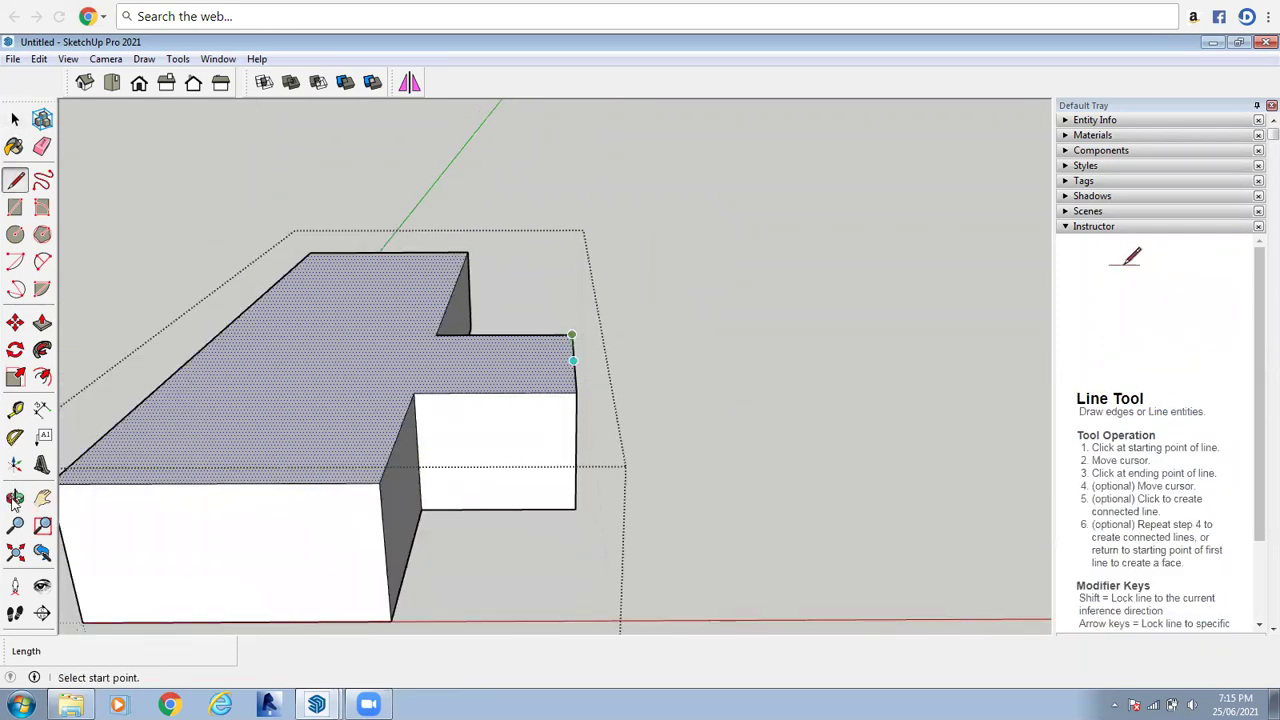
middle_drag(403, 300, 393, 302)
click(393, 302)
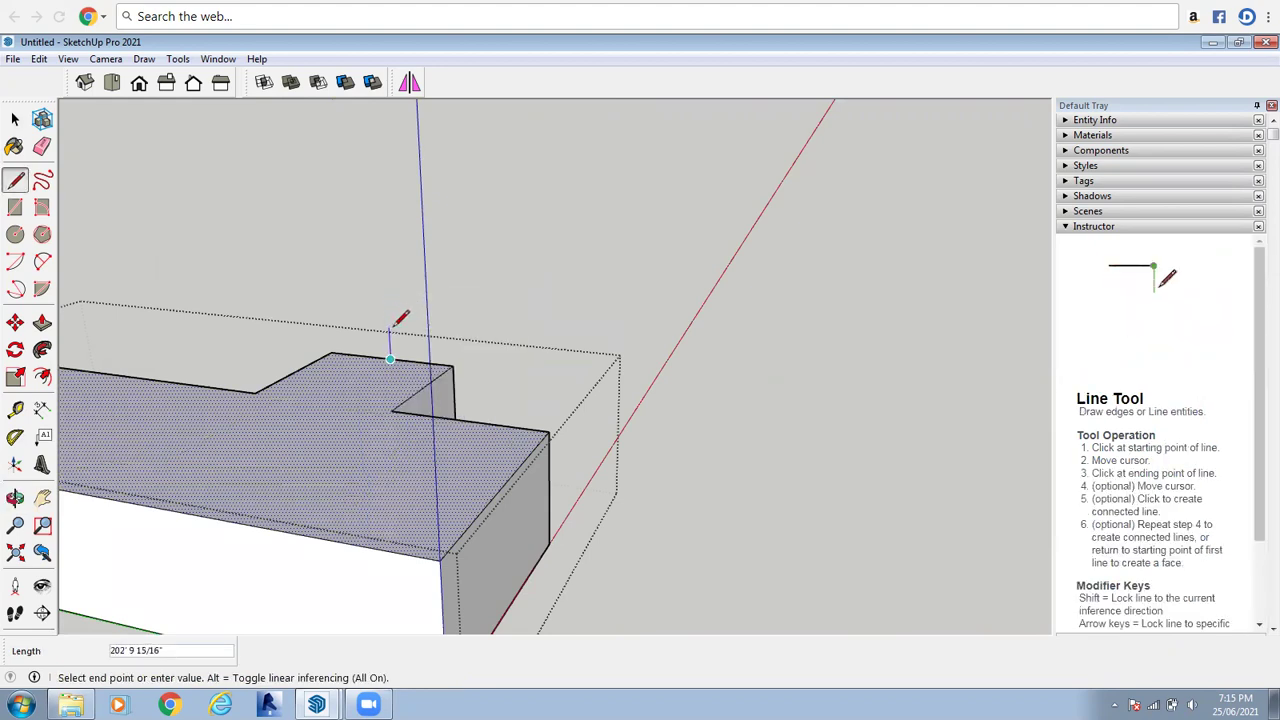
click(388, 318)
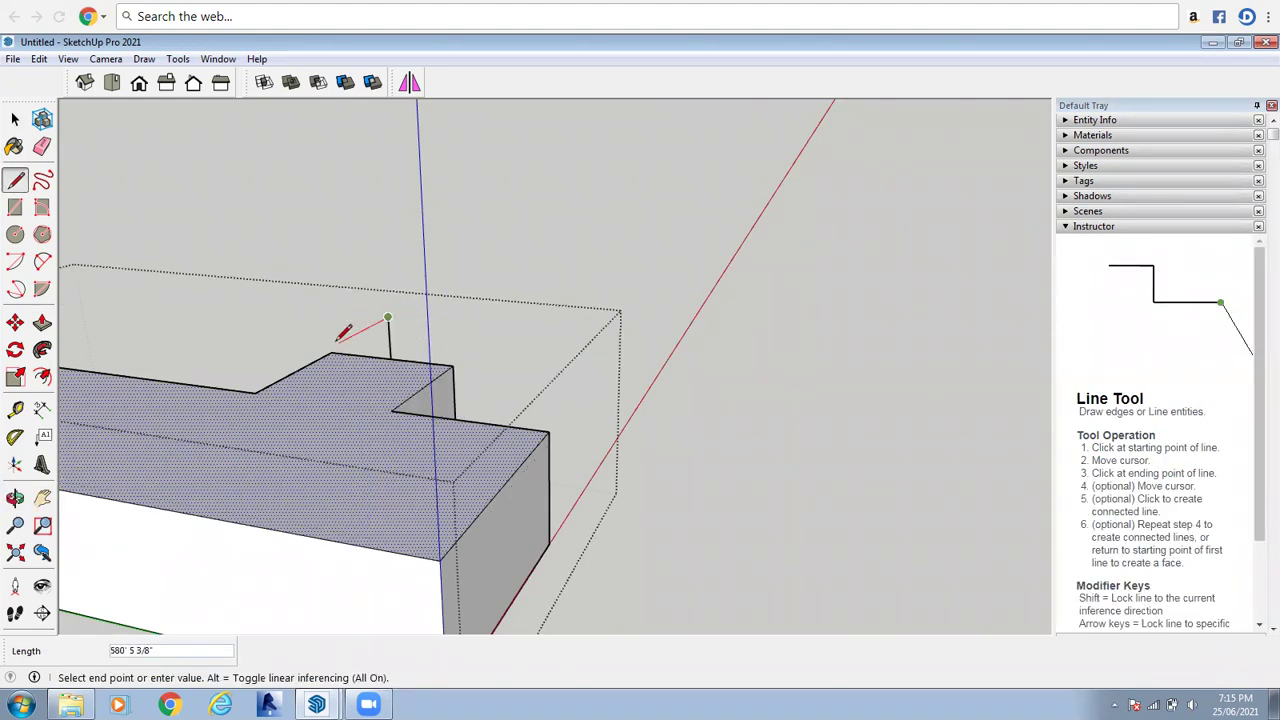
Close the triangular profile on the short branch's end and try sweeping it around the top face with Follow Me, then undo both
click(350, 336)
middle_drag(408, 323, 286, 249)
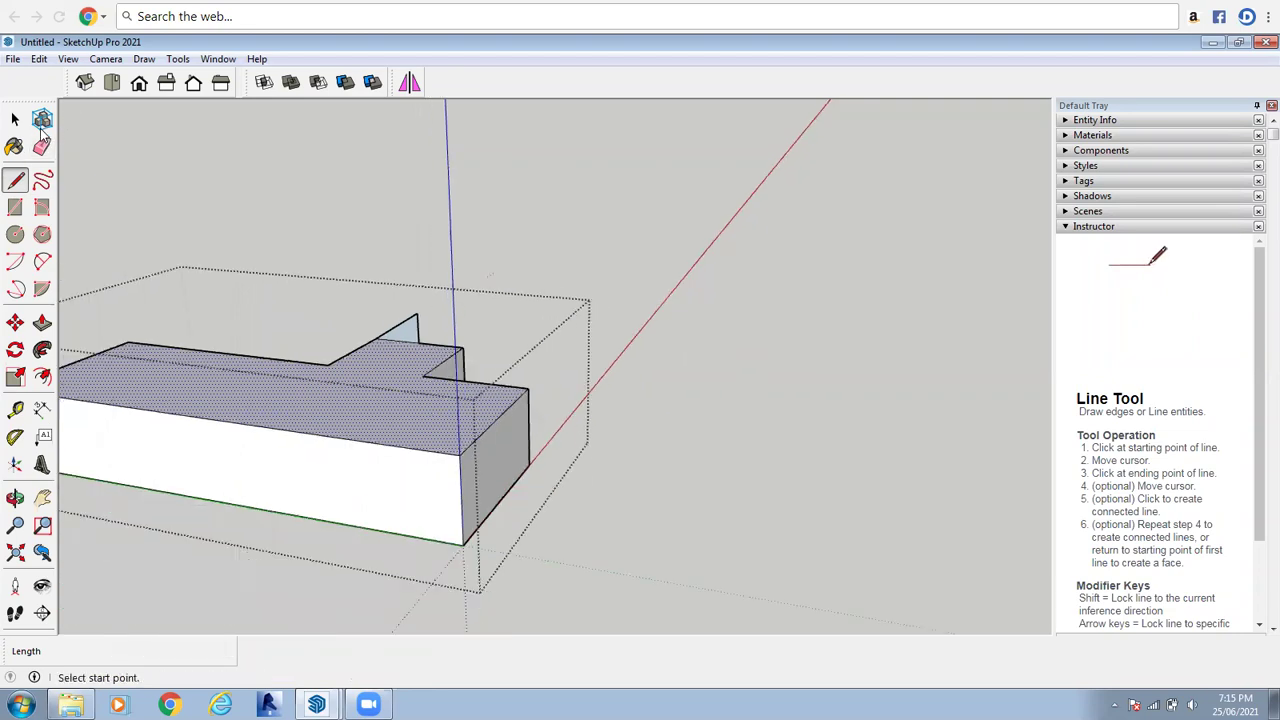
click(15, 119)
scroll(531, 371, down, 2)
click(42, 350)
click(436, 404)
scroll(437, 392, up, 2)
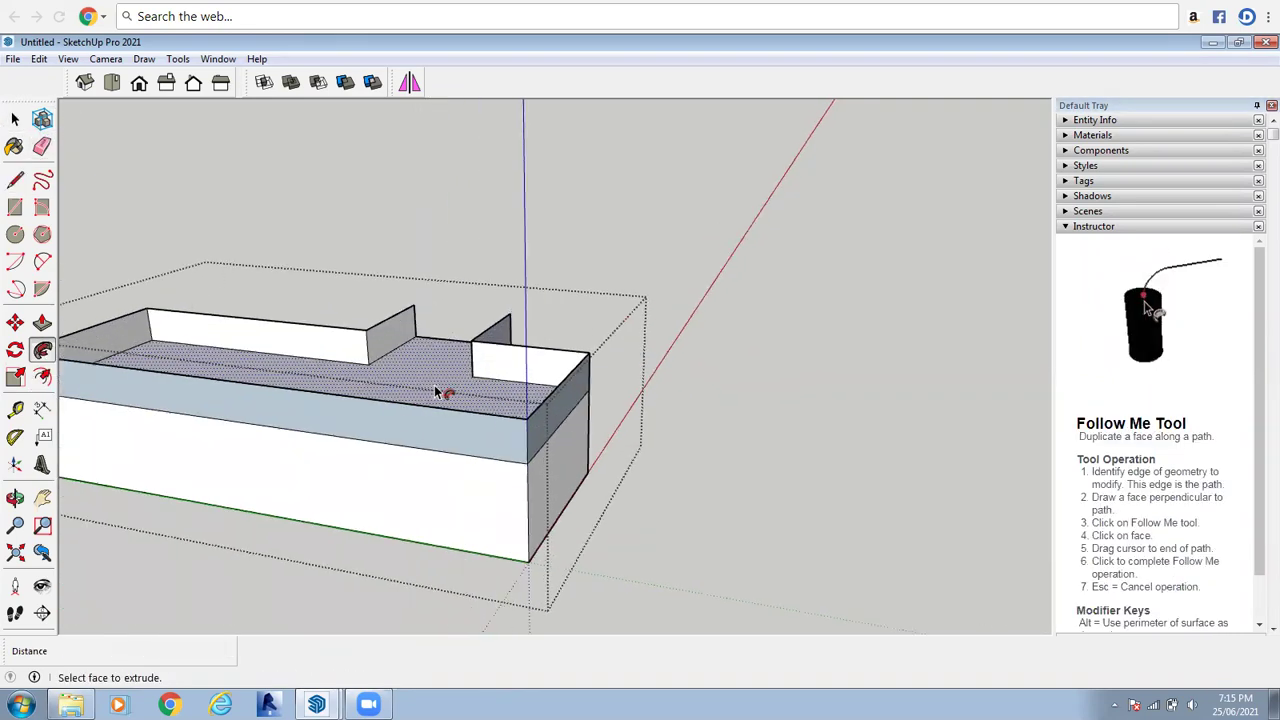
key(ctrl+z)
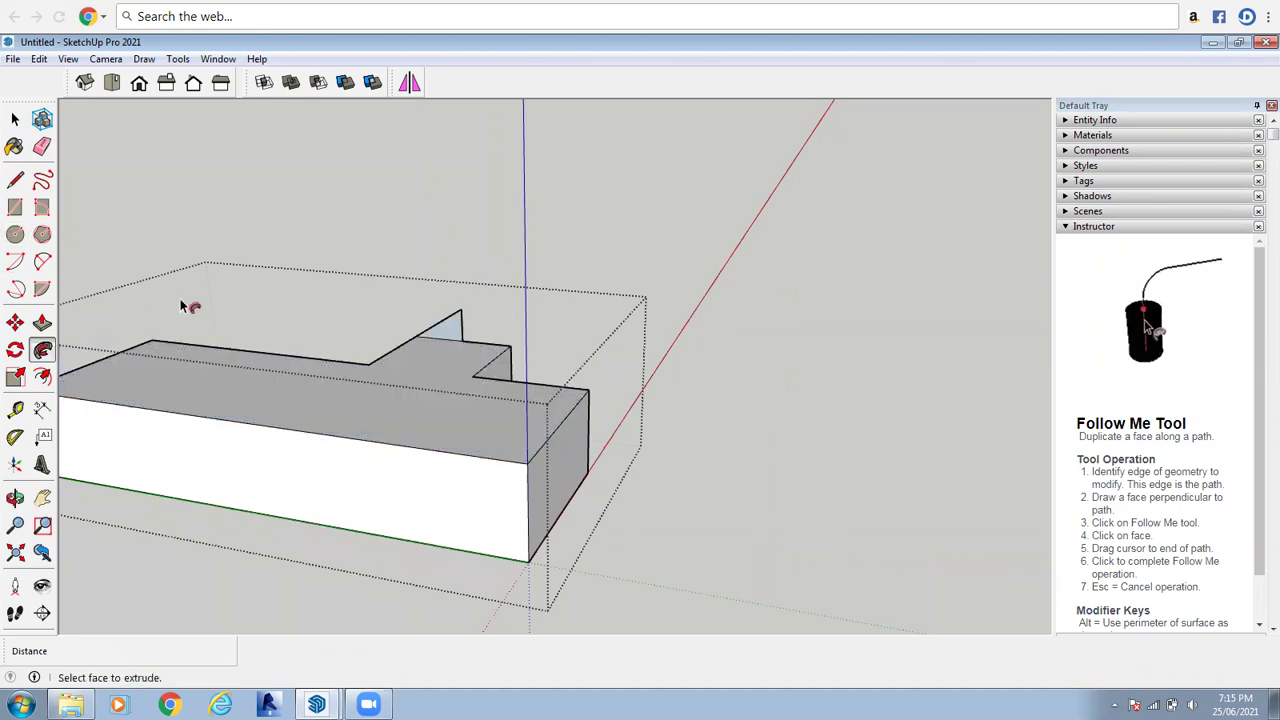
key(ctrl+z)
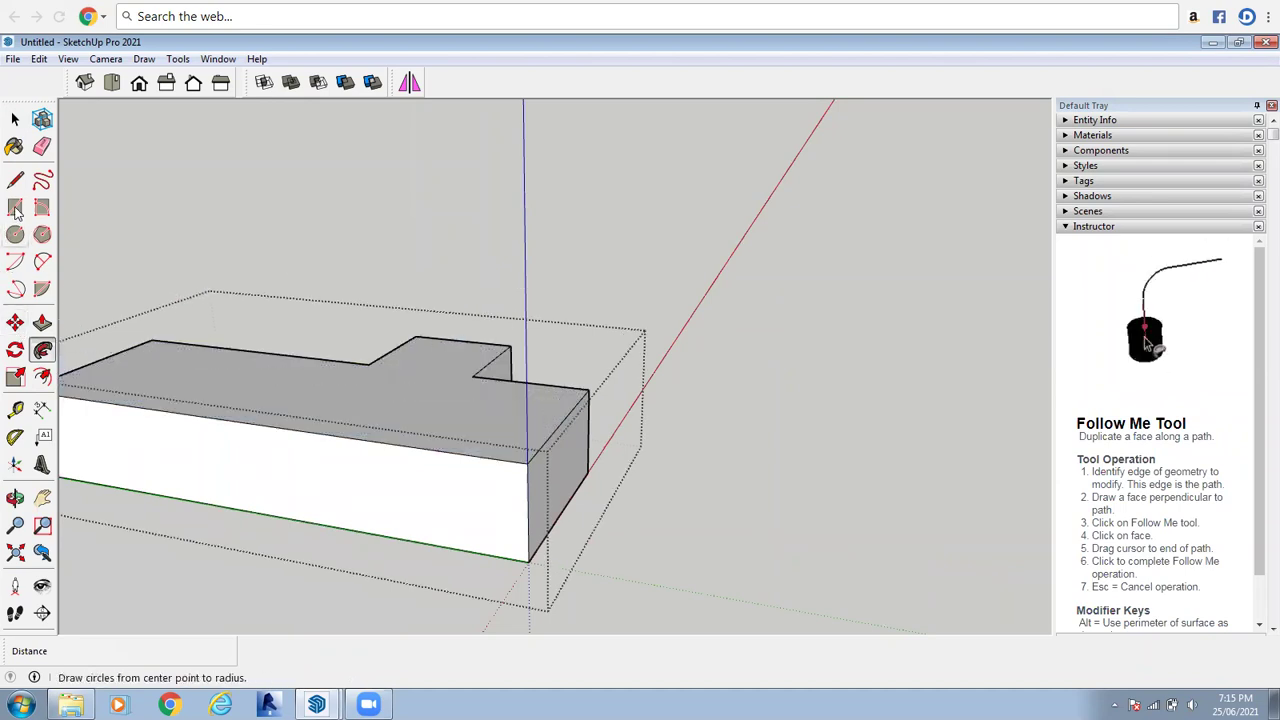
click(15, 119)
click(15, 179)
click(462, 340)
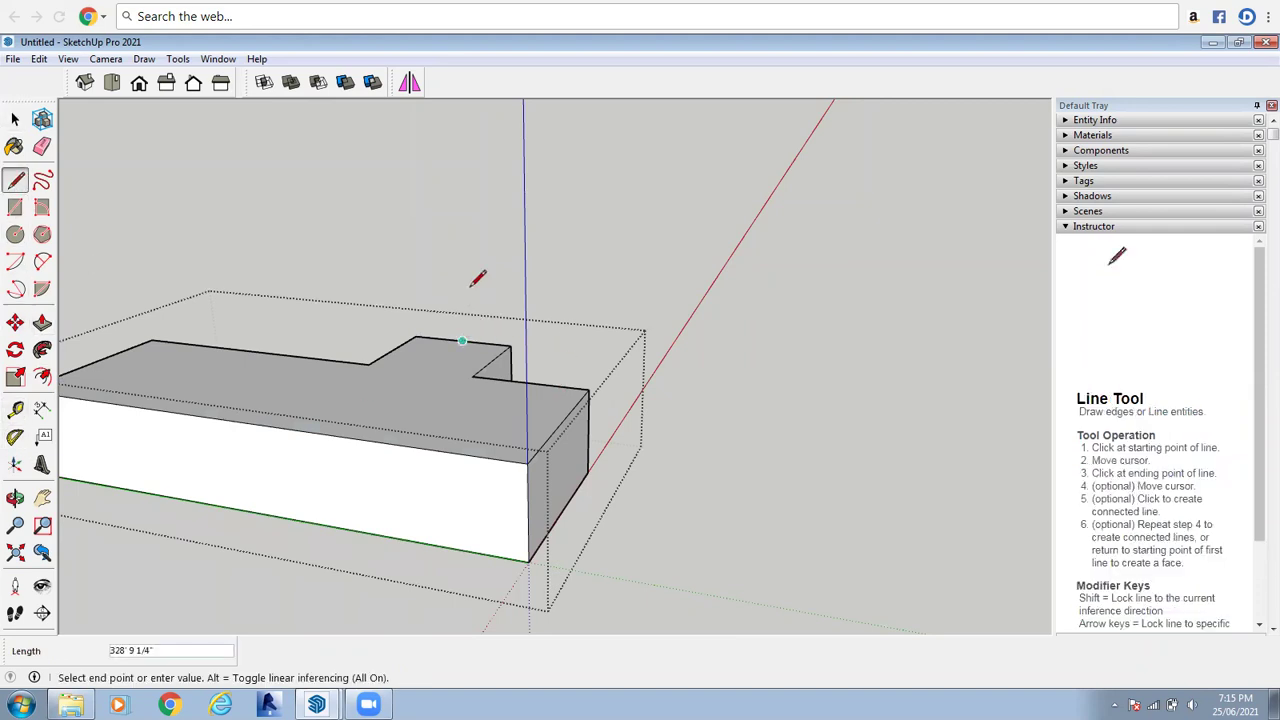
click(460, 287)
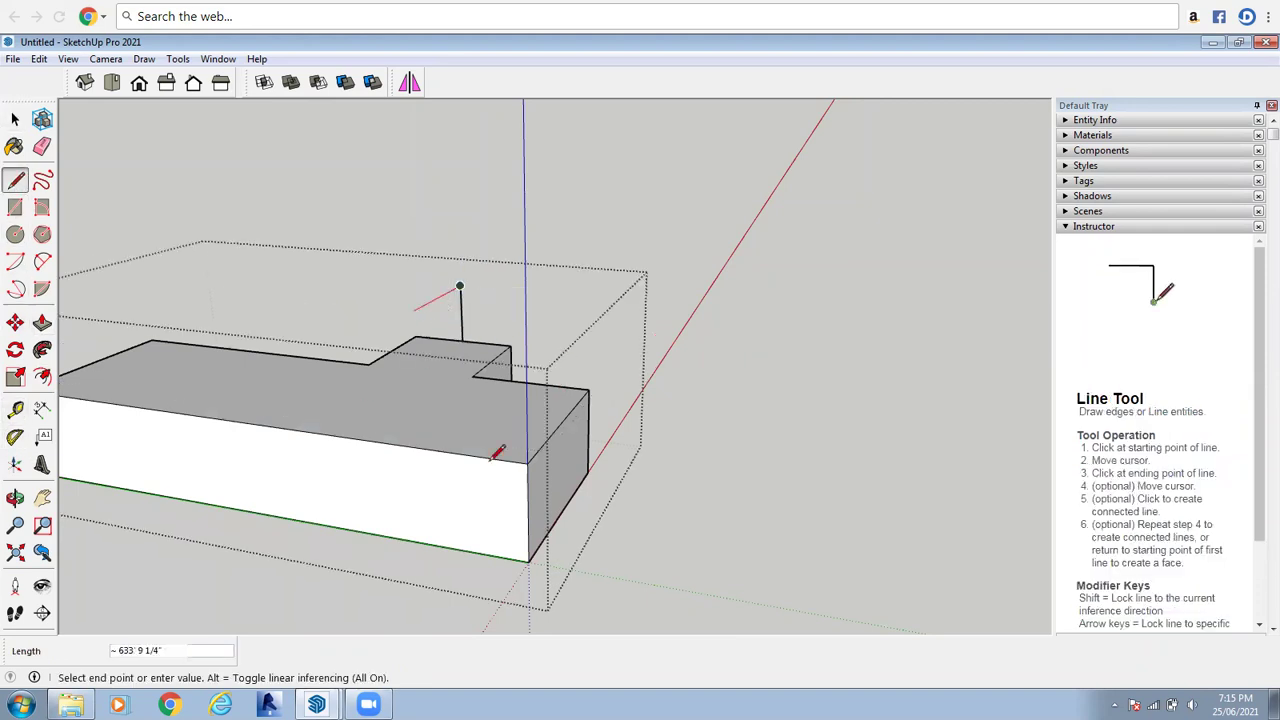
key(Escape)
key(ctrl+z)
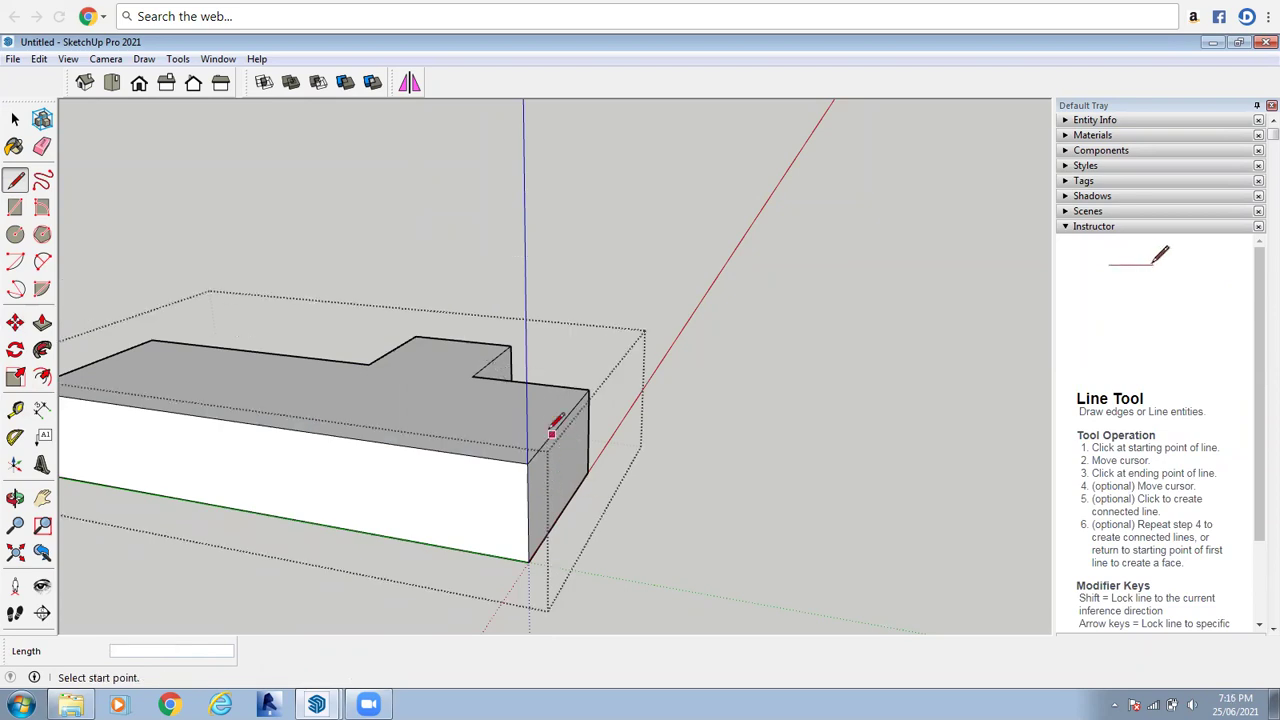
Draw an upright right-triangle profile on the long block's end top edge, rising at its midpoint and sloping down to the corner
click(529, 458)
click(561, 371)
scroll(812, 400, down, 2)
click(15, 119)
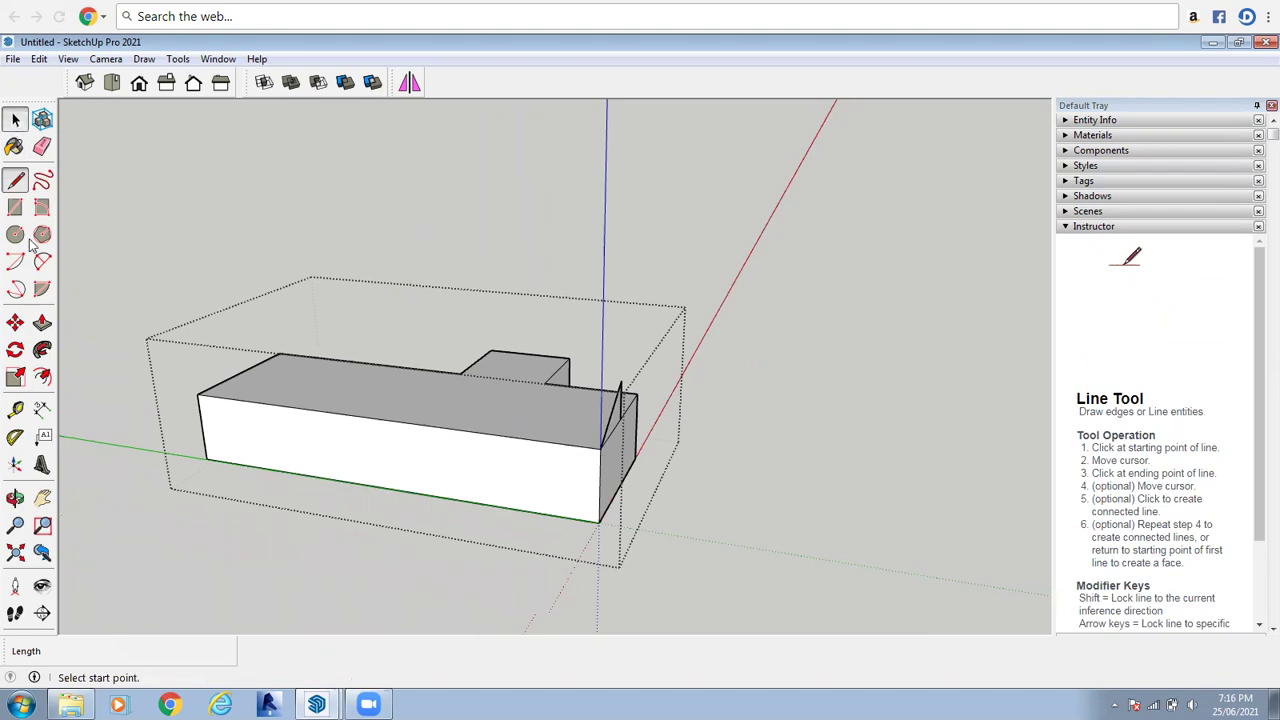
Select the T-shaped top face, sweep the triangular profile around it with Follow Me, and undo the sweep
click(15, 497)
drag(606, 450, 560, 374)
right_click(567, 381)
click(597, 391)
click(496, 441)
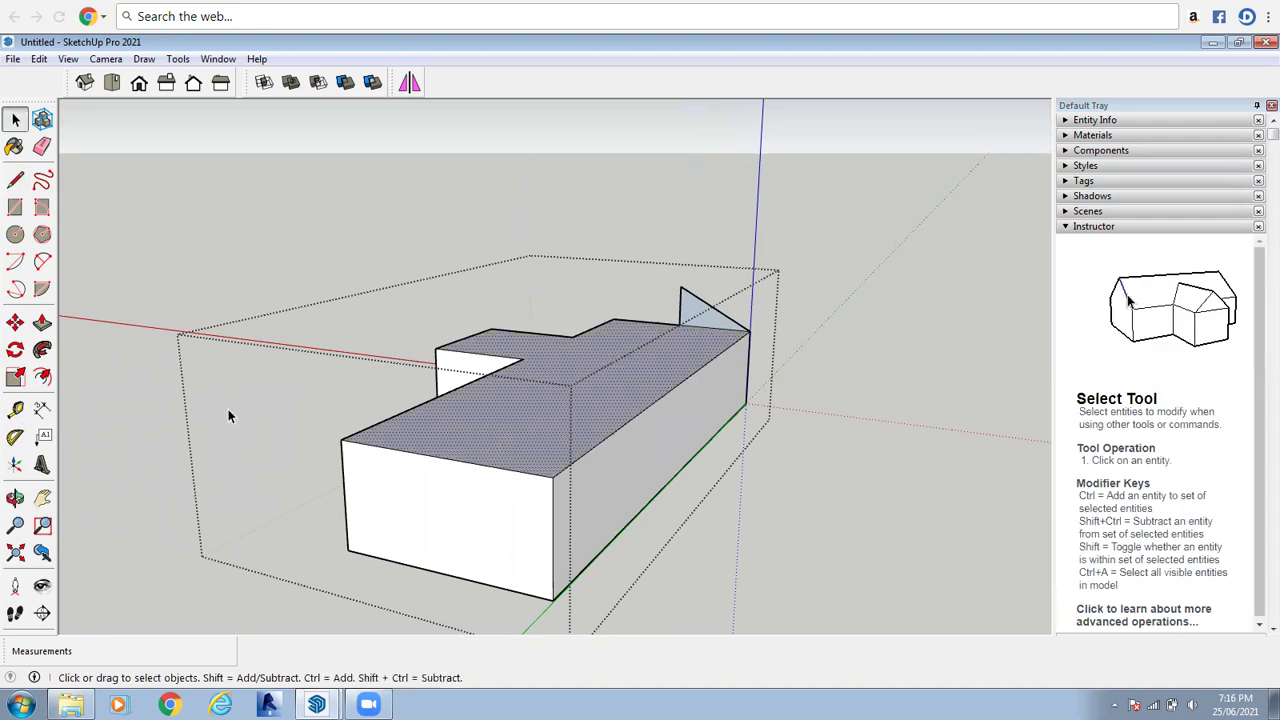
click(42, 349)
click(705, 314)
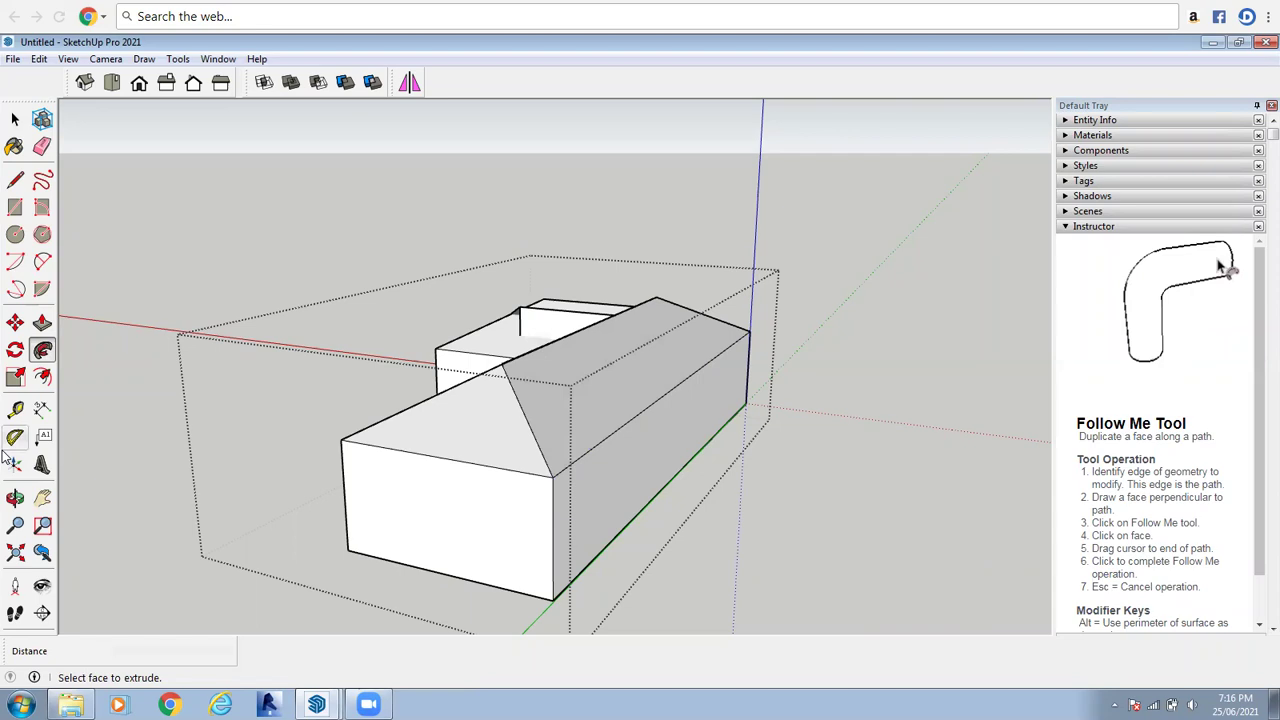
key(ctrl+z)
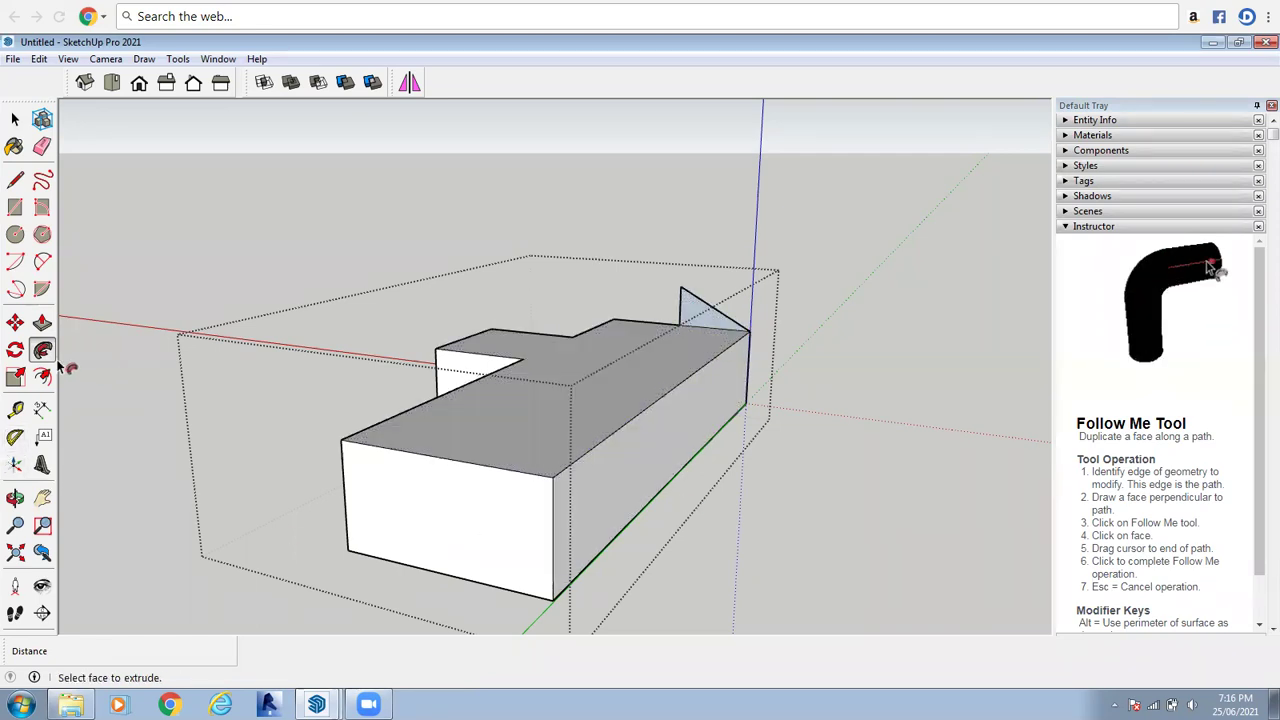
click(15, 179)
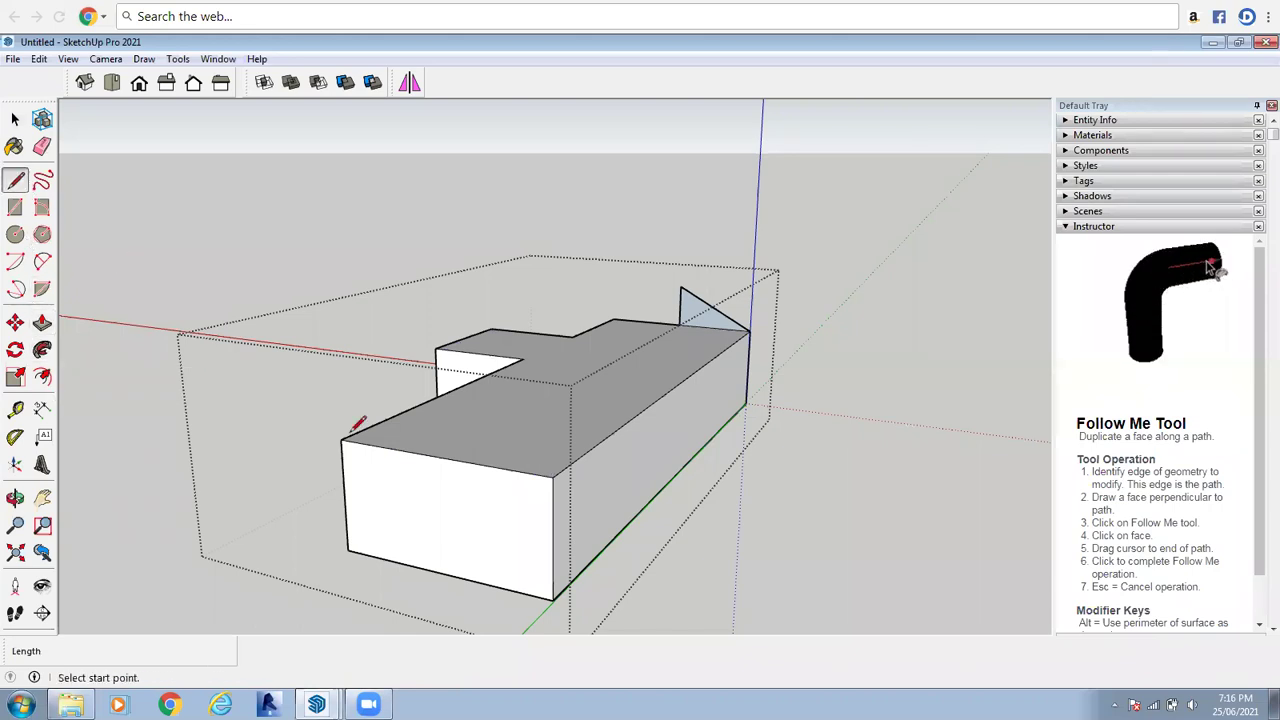
Use Follow Me to sweep the triangular profile around the T-shaped top face's perimeter, forming a hipped roof
click(15, 119)
click(536, 422)
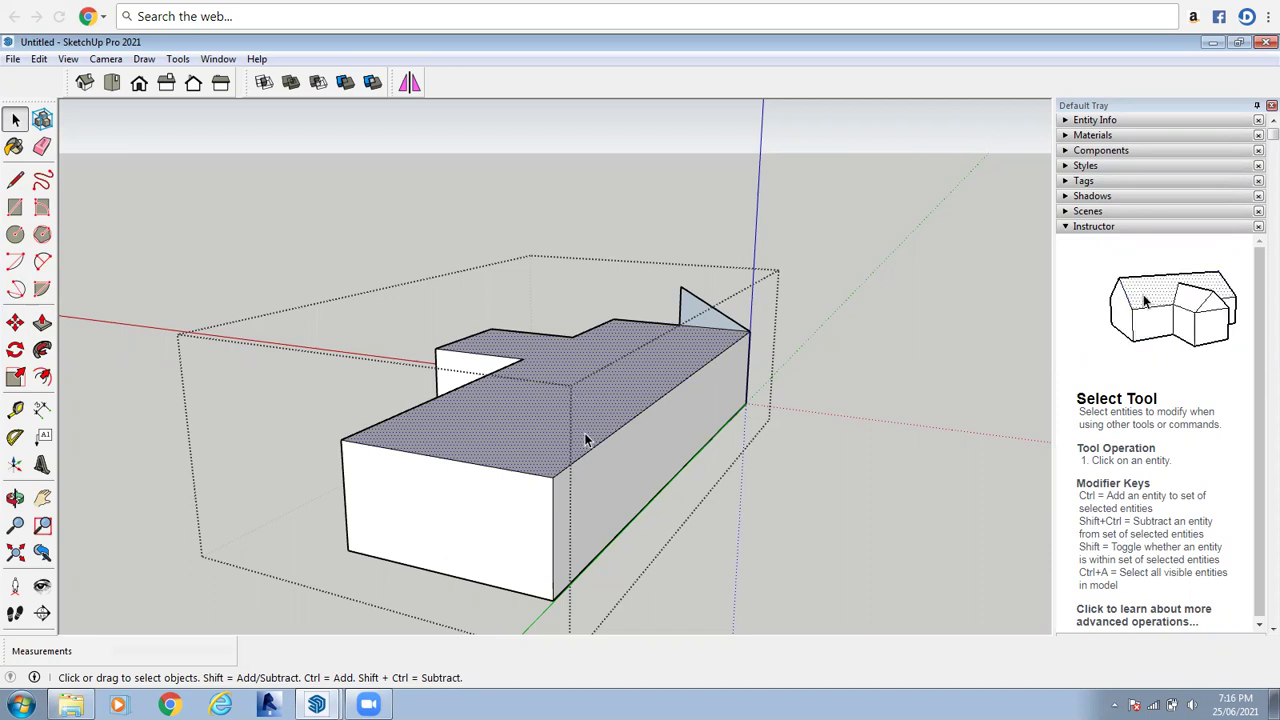
click(42, 349)
click(703, 317)
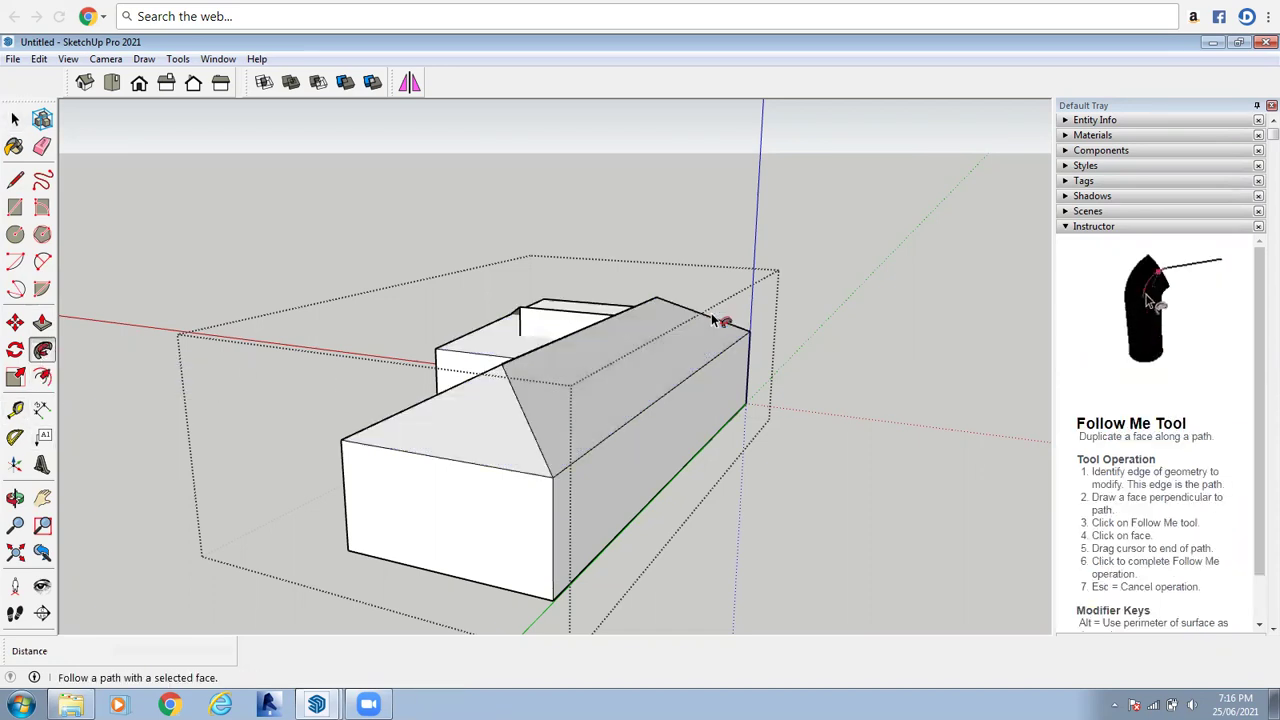
Reopen the roofed group and intersect the short branch's roof slope with the model where the two roofs overlap
click(15, 498)
drag(333, 471, 630, 424)
scroll(630, 424, up, 5)
right_click(571, 410)
key(f)
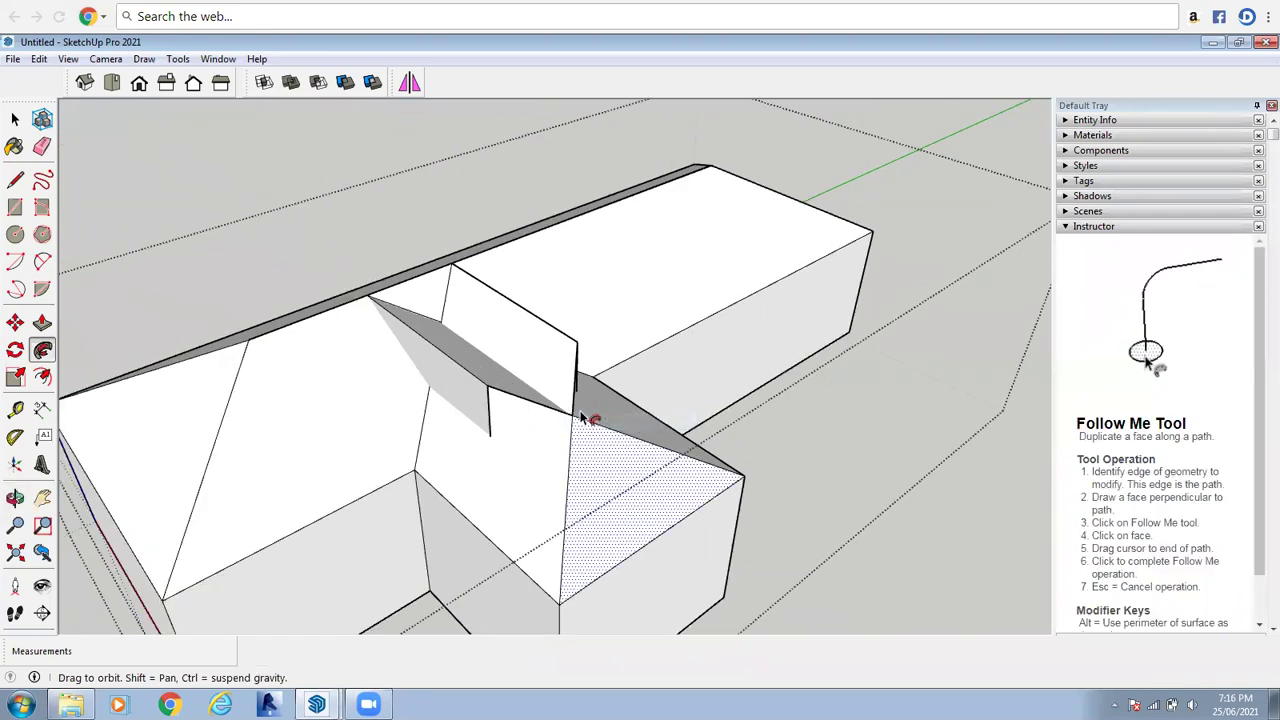
click(15, 120)
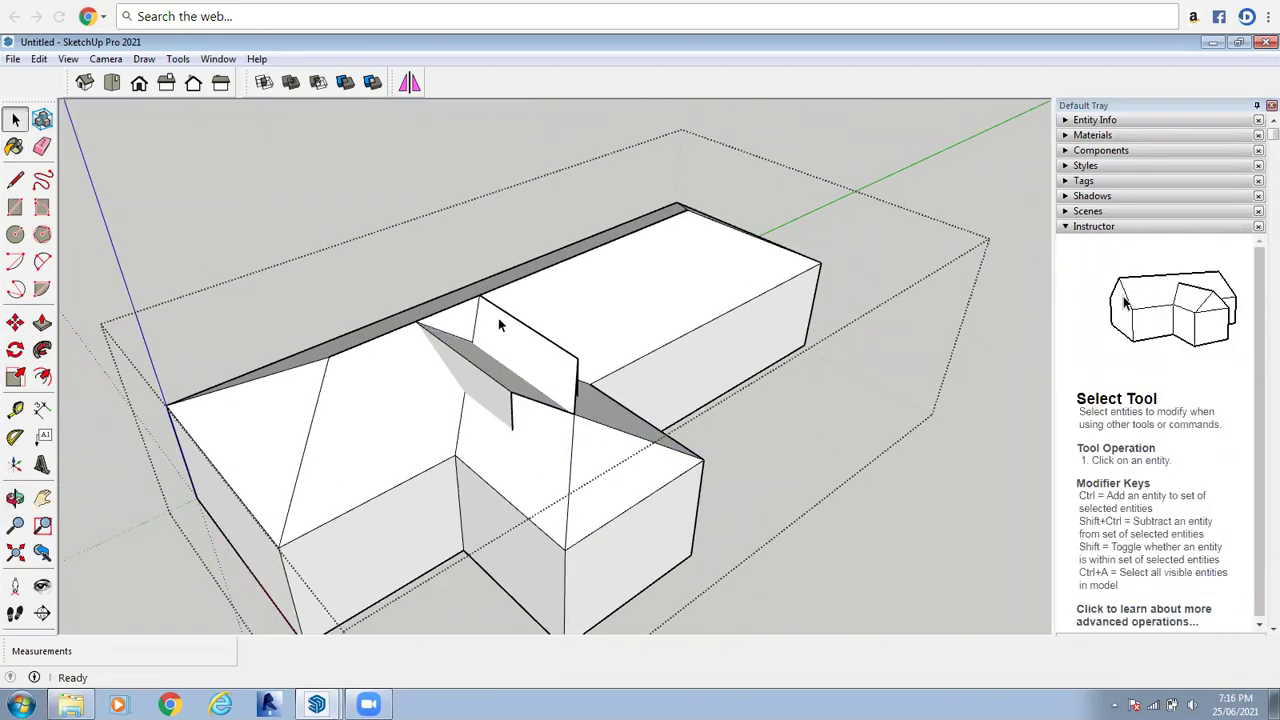
scroll(498, 317, down, 3)
click(508, 375)
right_click(508, 375)
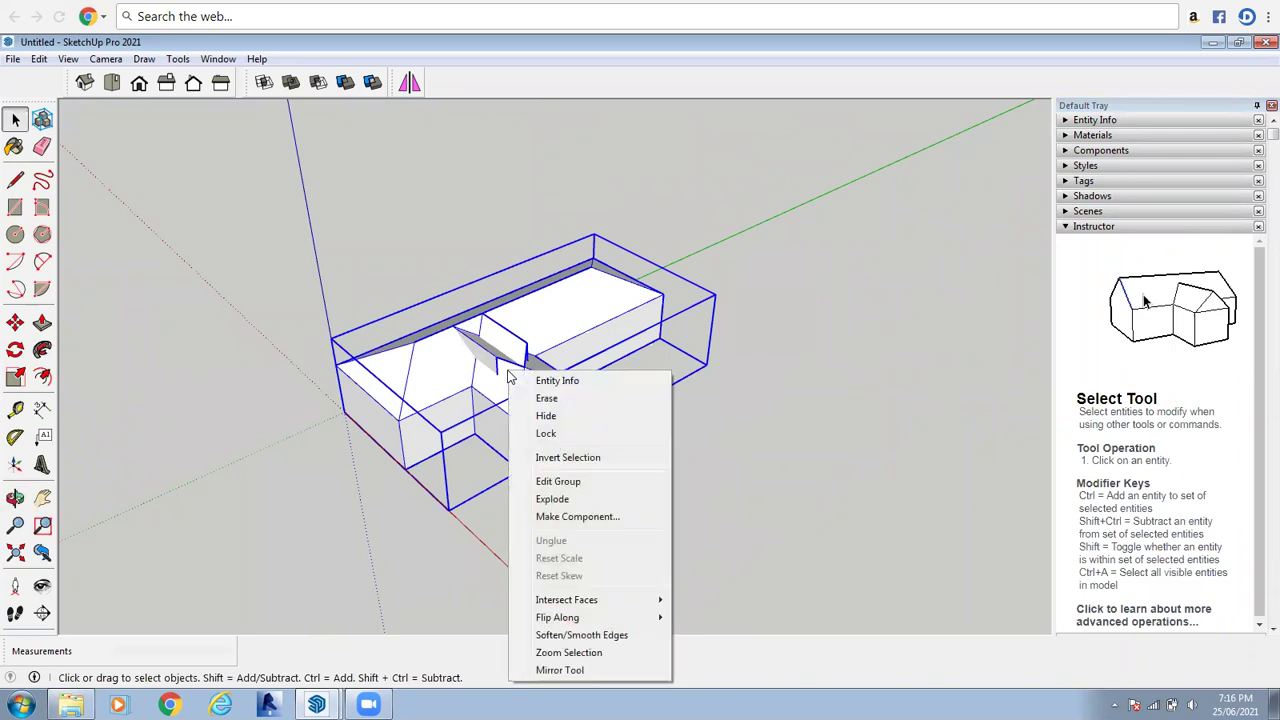
click(768, 412)
double_click(480, 380)
scroll(510, 355, up, 2)
right_click(510, 352)
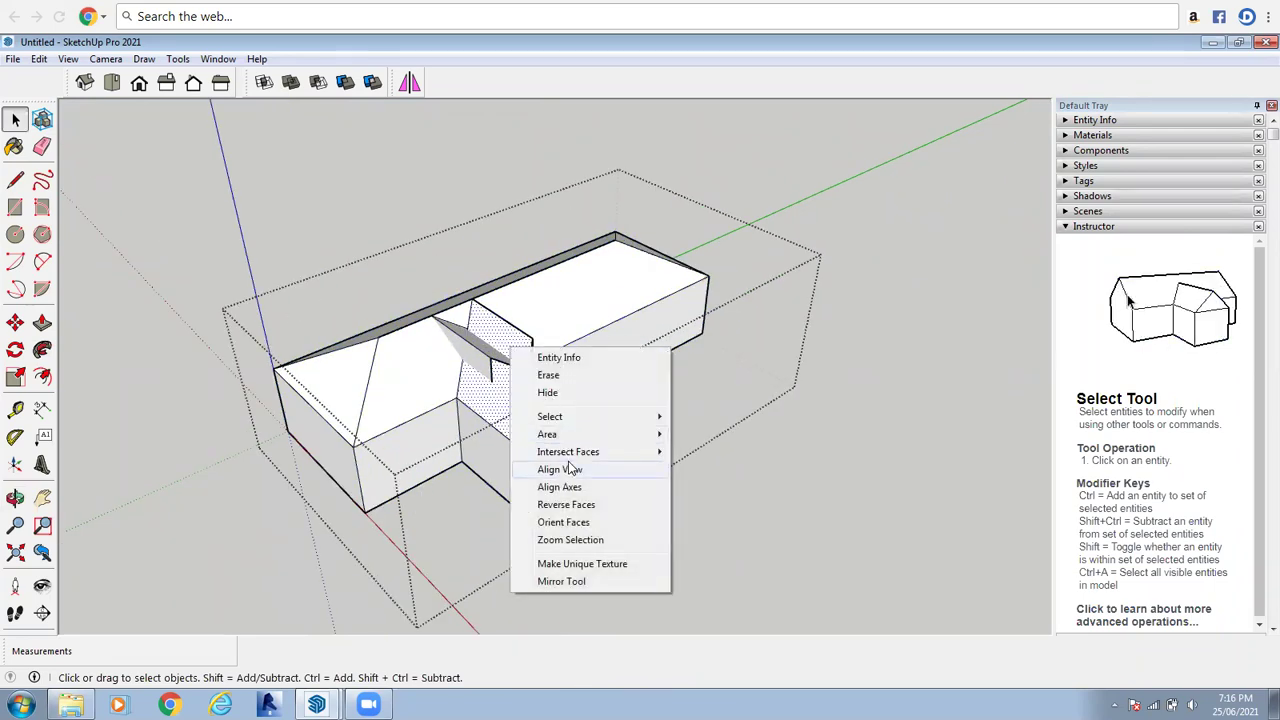
mouse_move(567, 457)
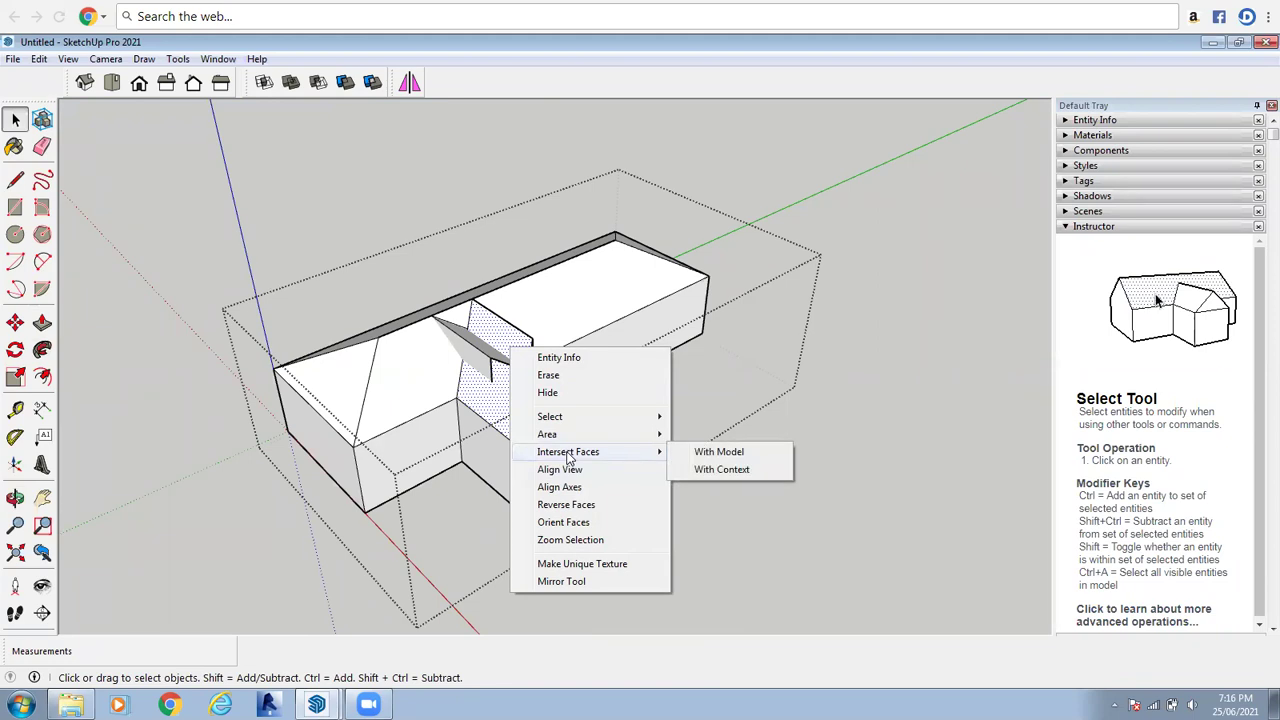
click(710, 458)
Delete the surplus face pieces and their edges sticking out above the roof where the short branch joins the long one
scroll(506, 350, up, 2)
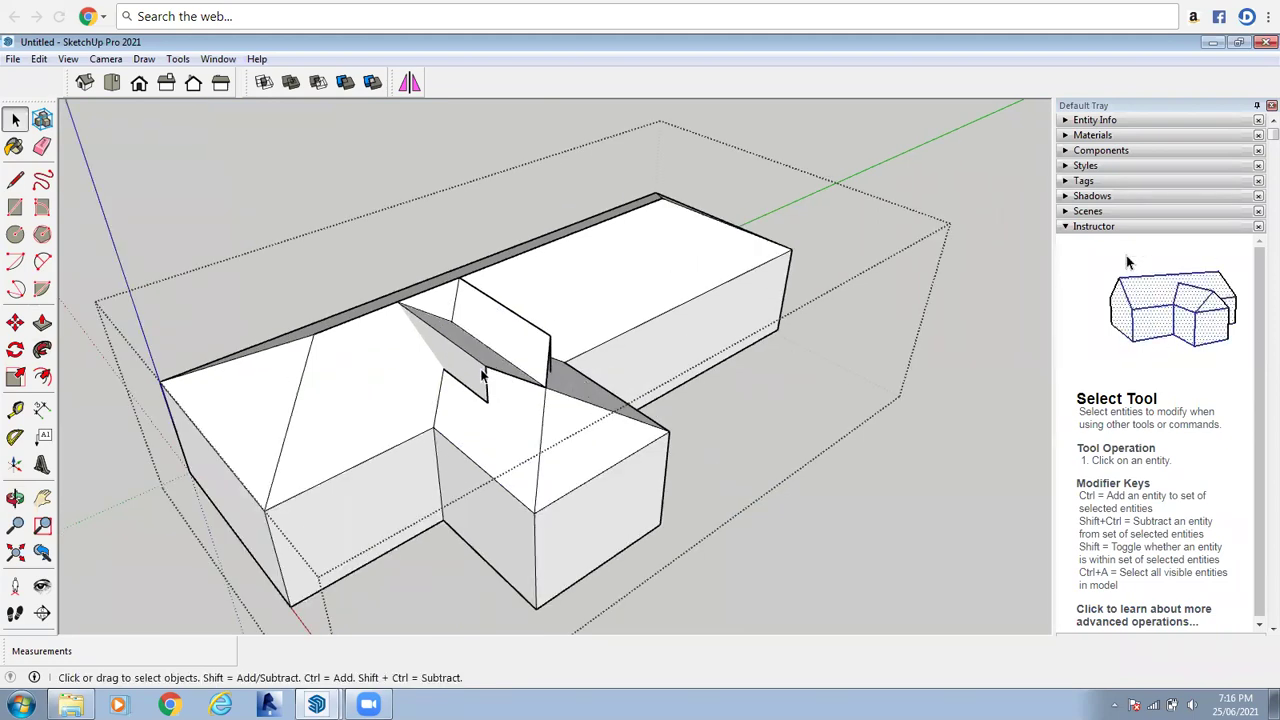
scroll(479, 359, up, 1)
scroll(540, 365, up, 1)
click(577, 378)
key(Delete)
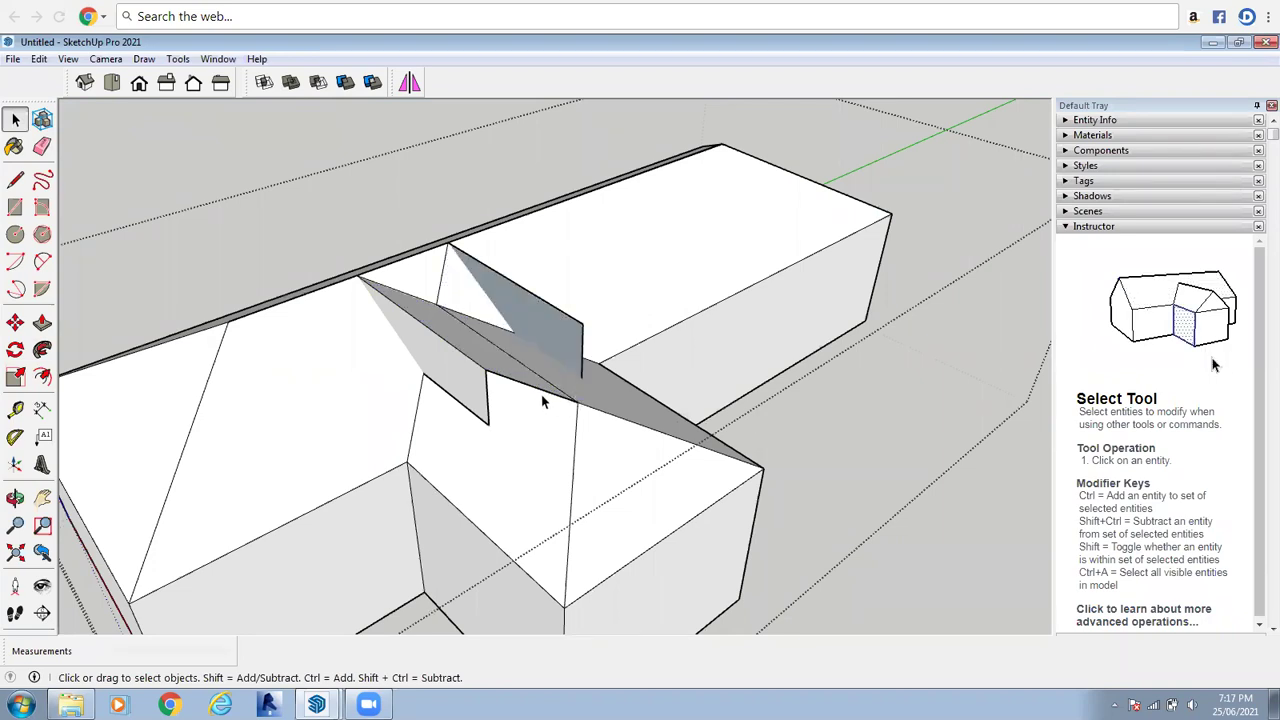
click(490, 384)
key(Delete)
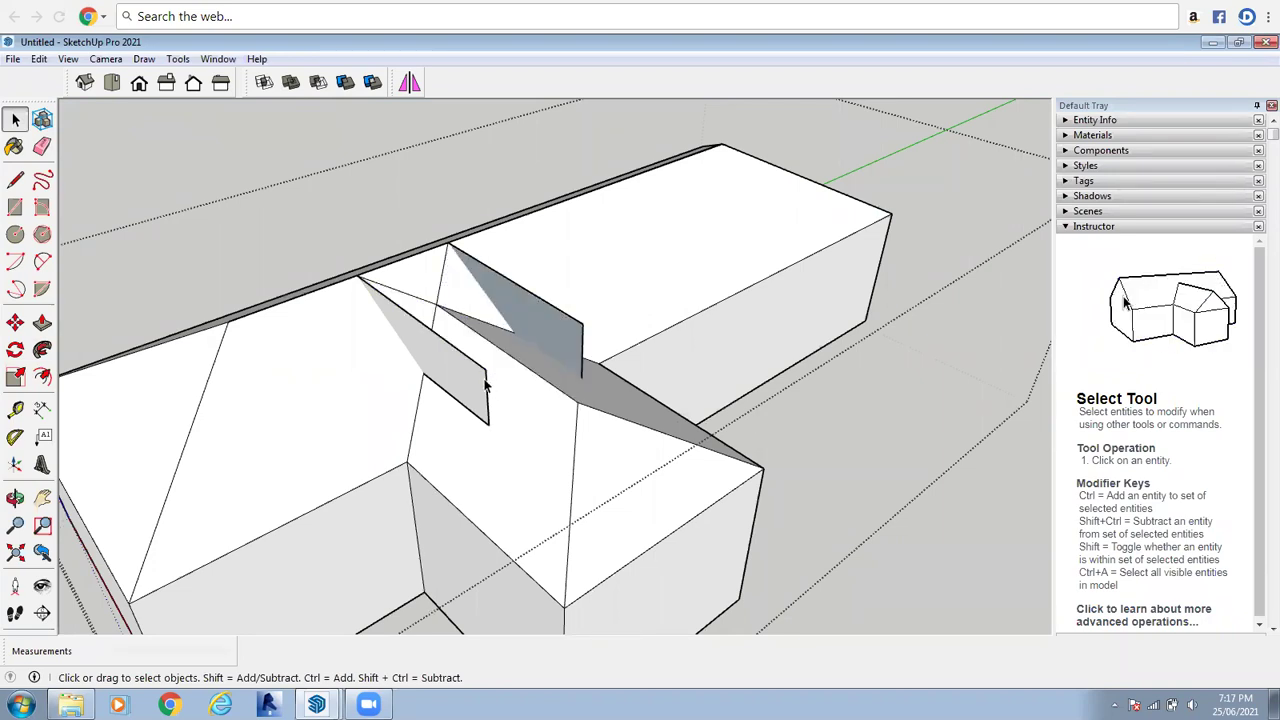
key(Delete)
click(477, 363)
key(Delete)
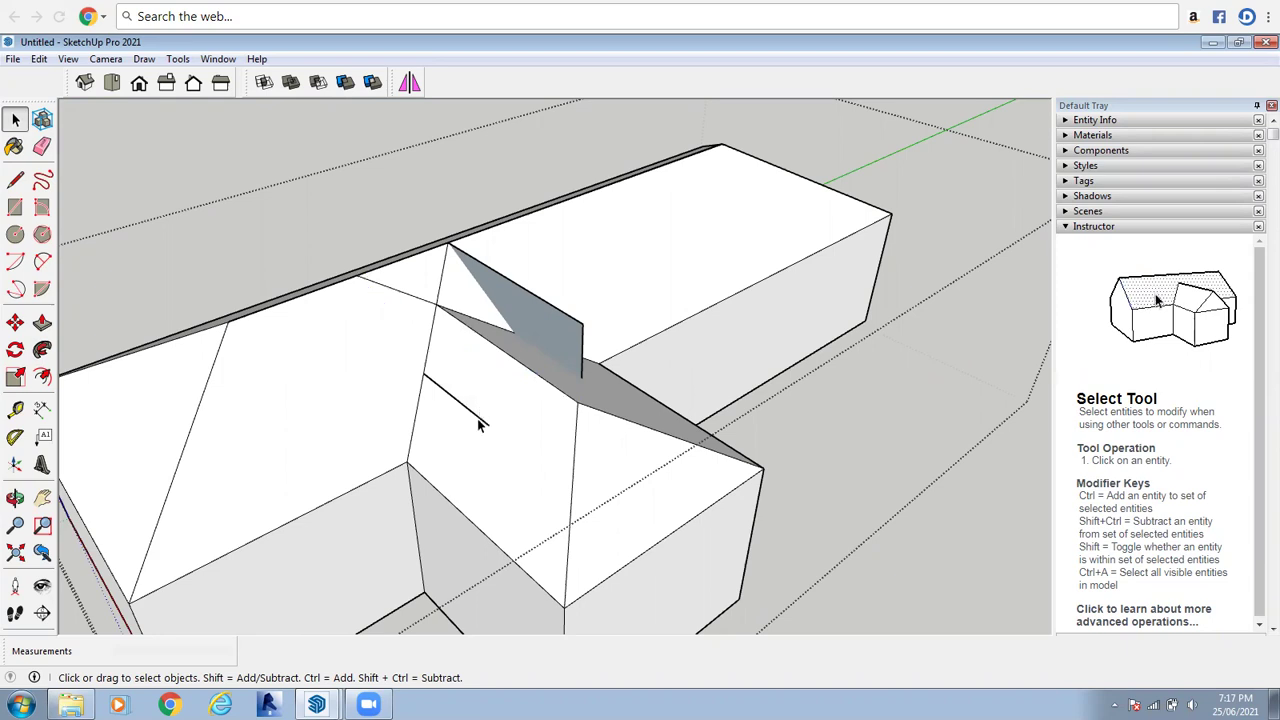
click(566, 318)
key(Delete)
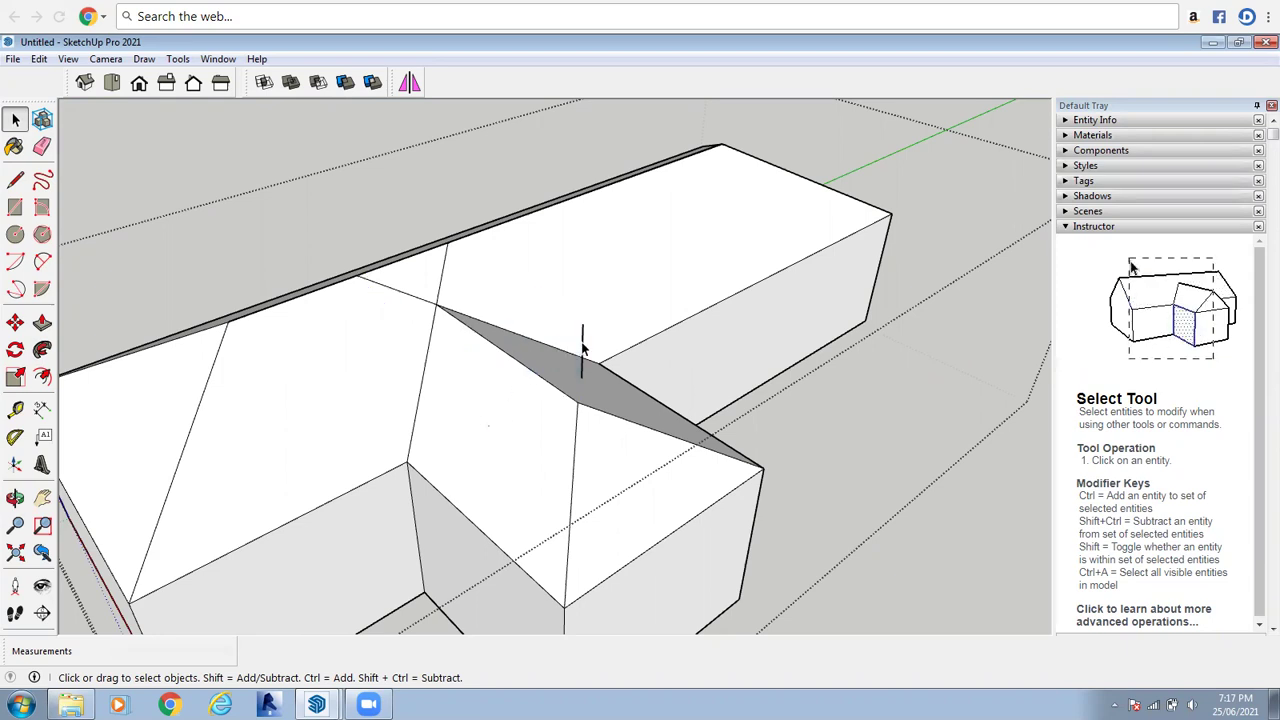
Erase the leftover intersection lines on the long roof slope beside the short branch, keeping the hip edge at the block's end
click(434, 297)
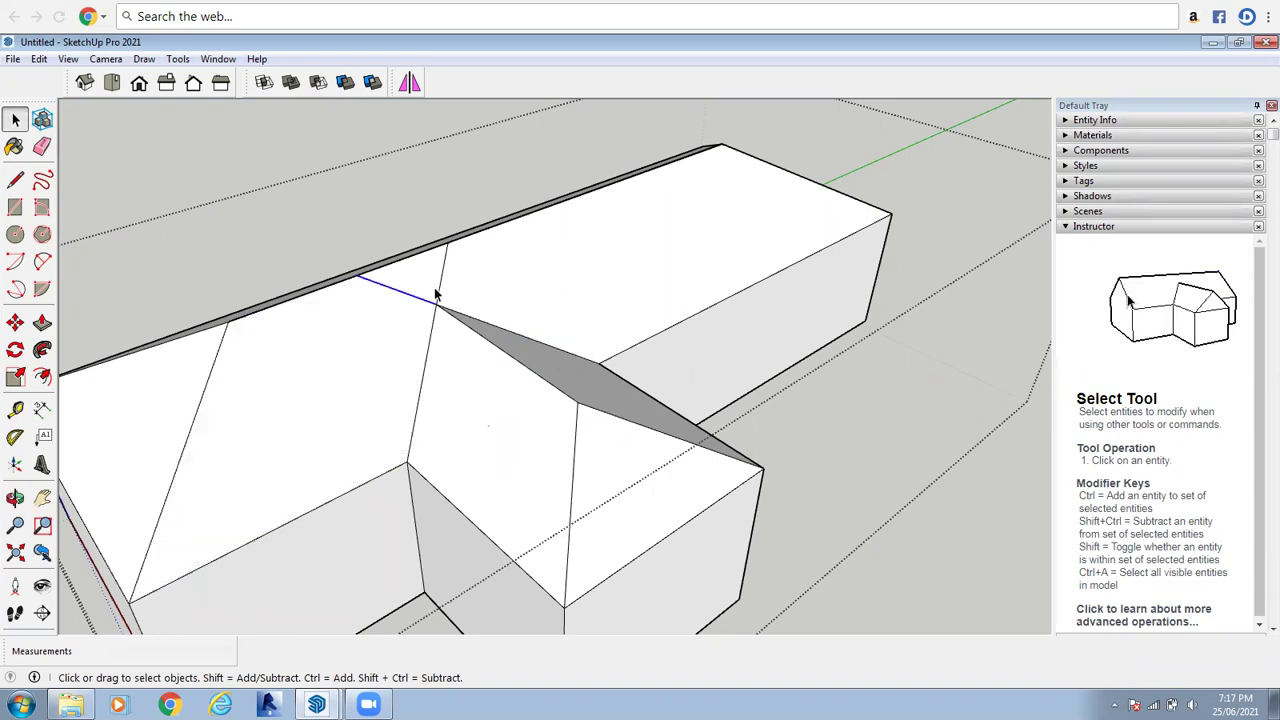
click(201, 401)
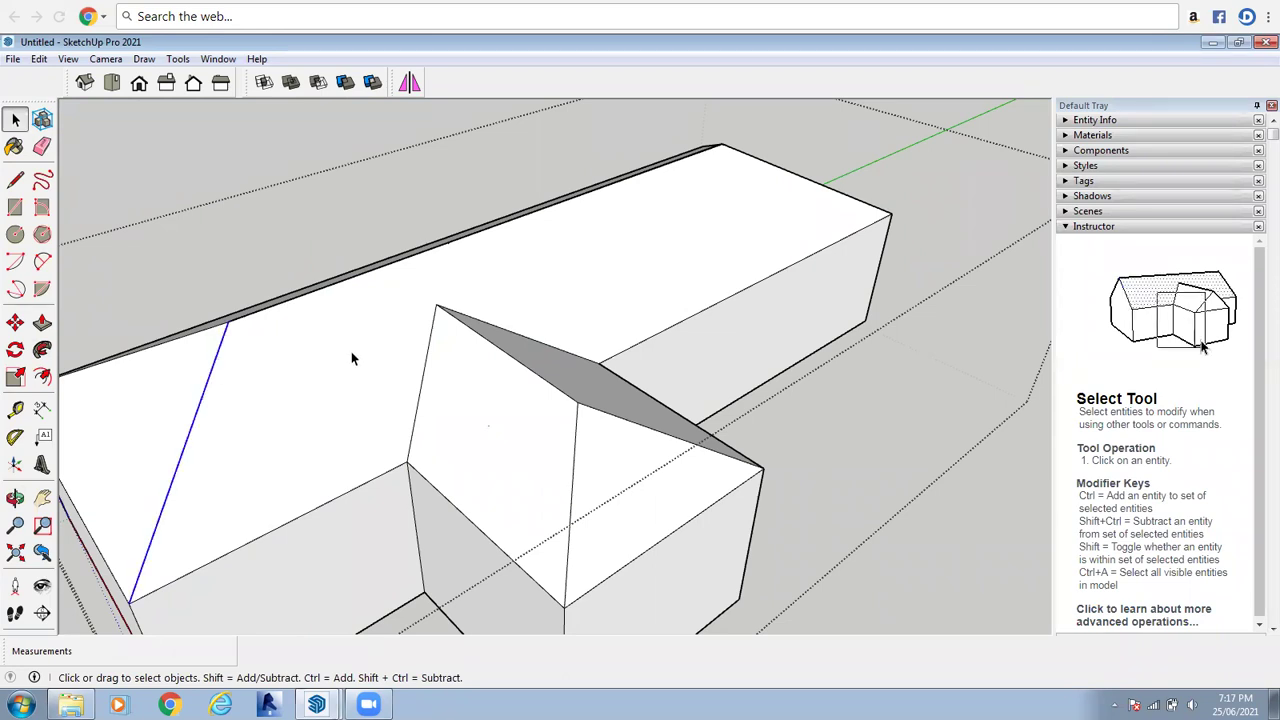
key(Delete)
key(ctrl+z)
key(shift+z)
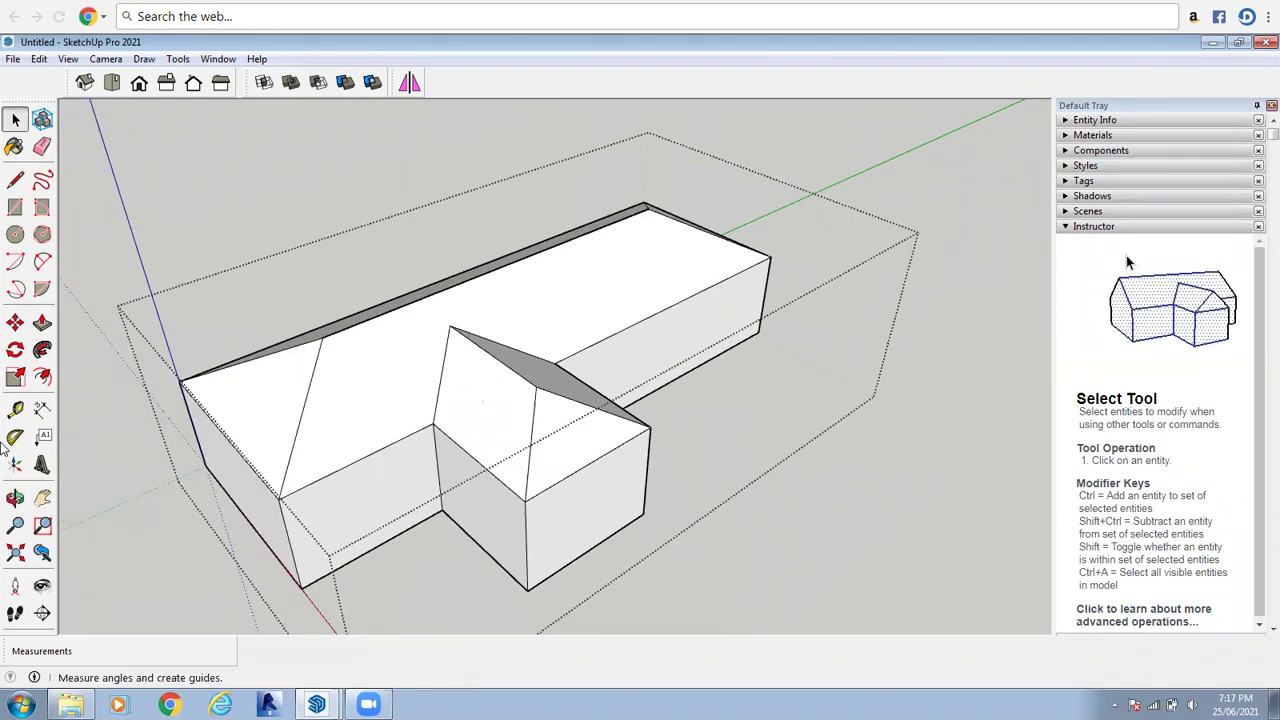
Examine the hipped roof and its junction from several angles, leave the group, and dismiss the save dialog without saving
click(15, 498)
drag(351, 491, 655, 506)
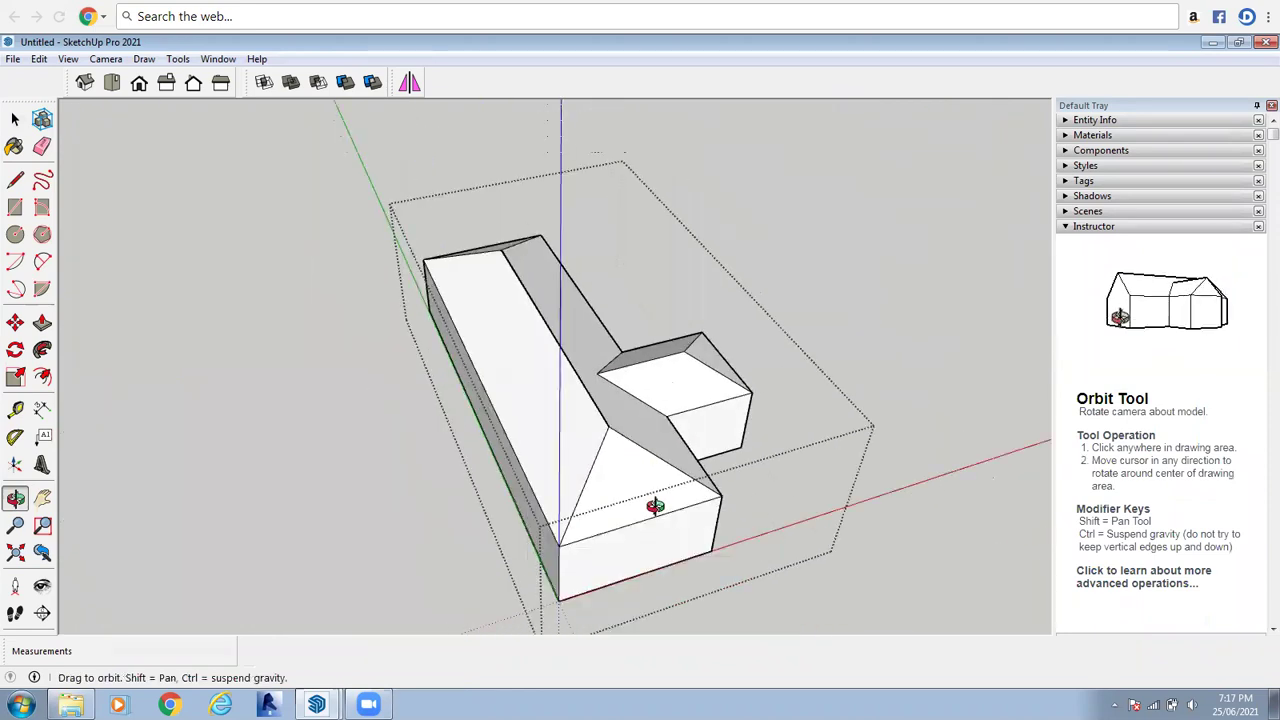
drag(620, 389, 564, 426)
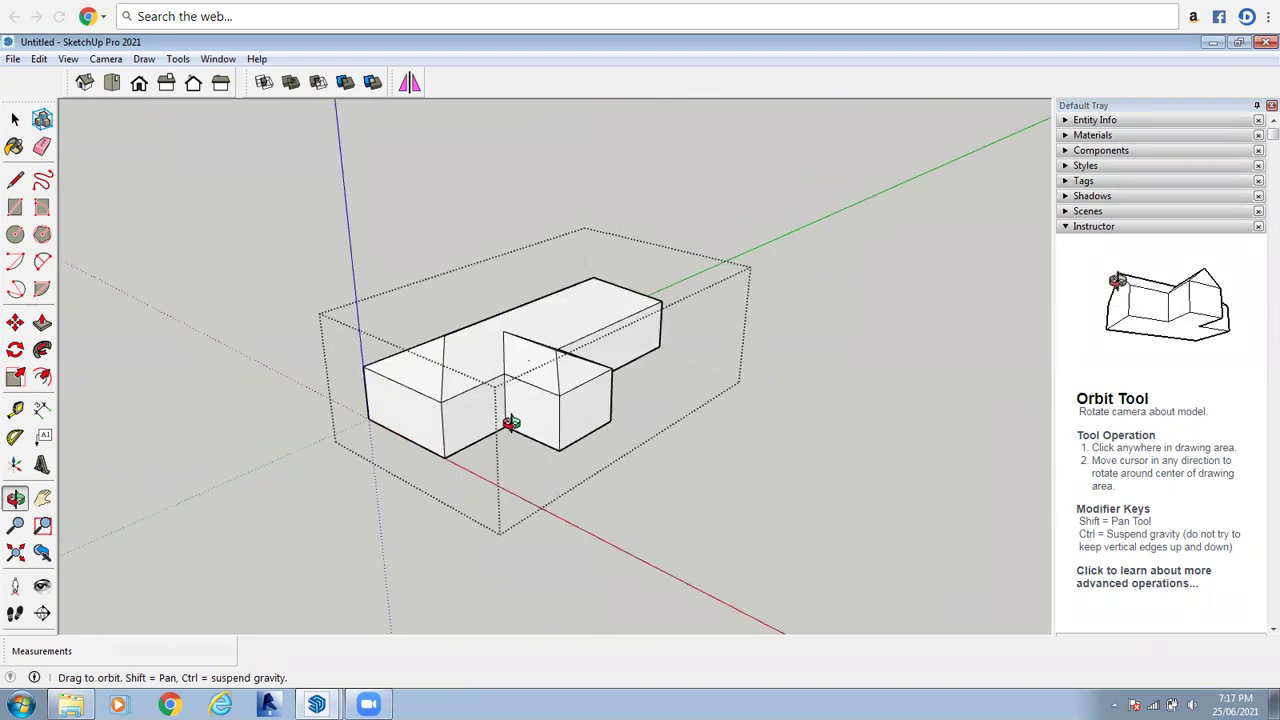
drag(456, 416, 651, 386)
right_click(654, 388)
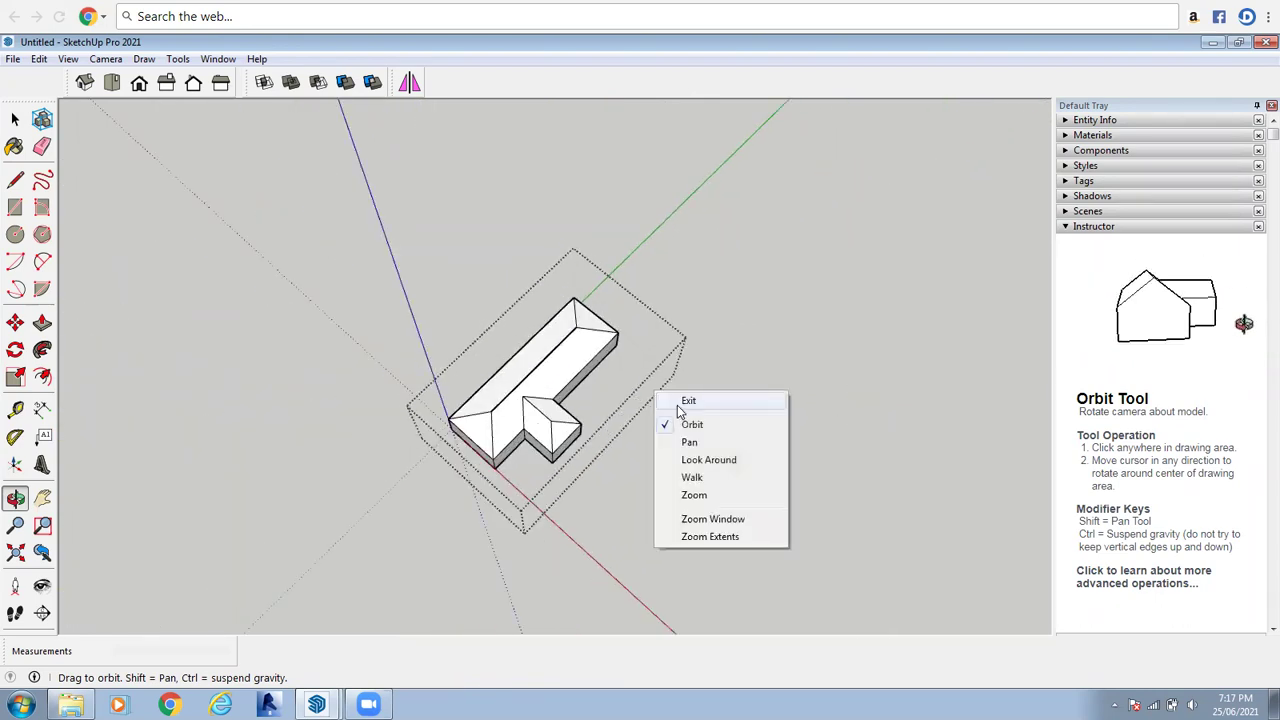
click(688, 399)
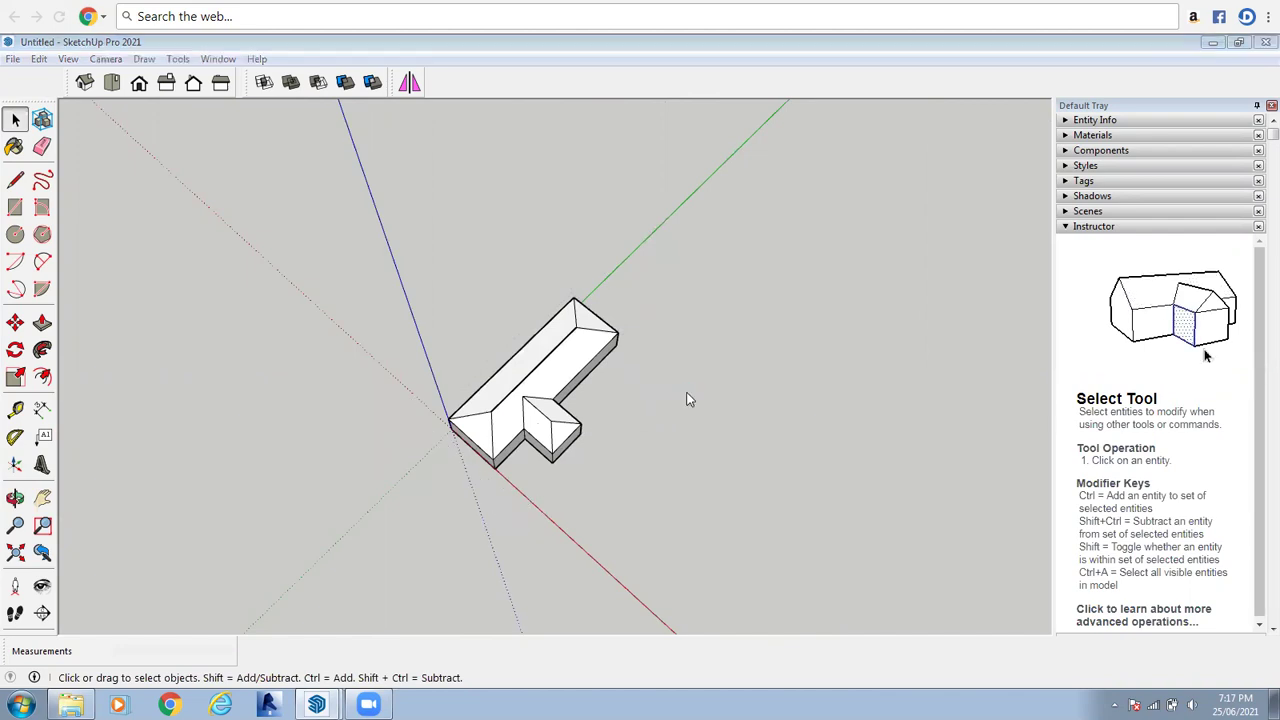
key(ctrl+s)
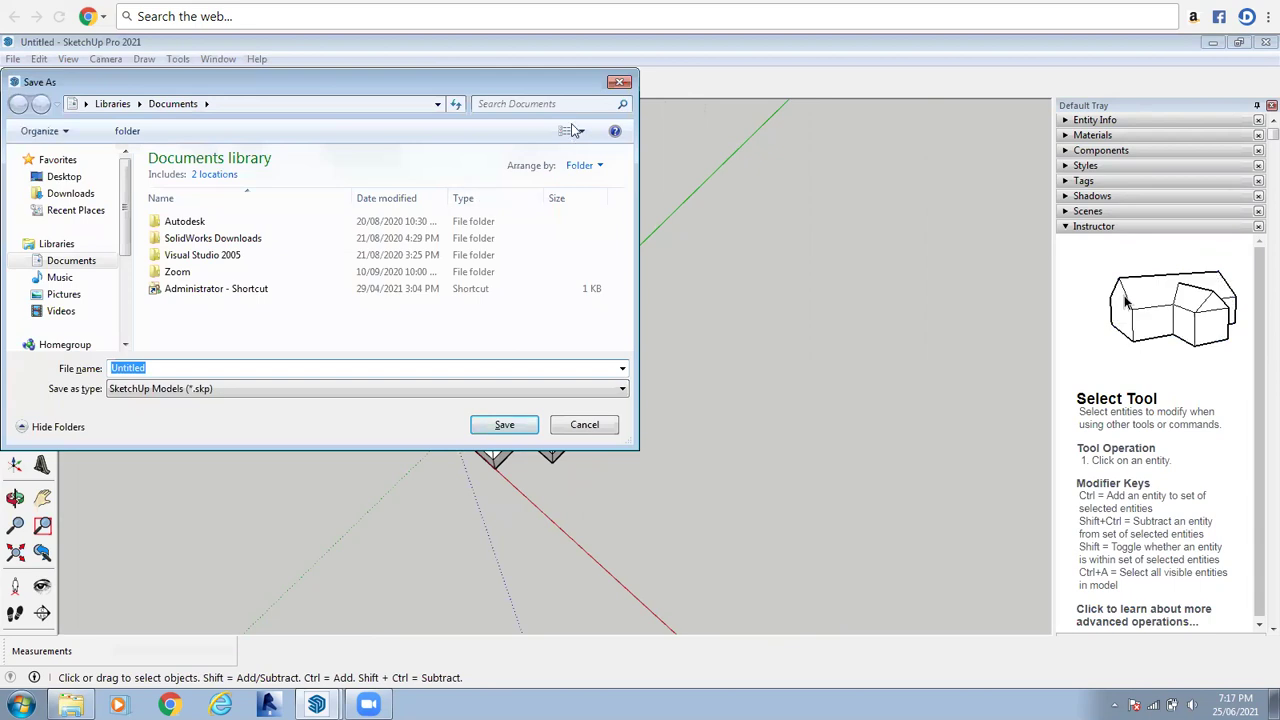
click(621, 83)
scroll(400, 329, down, 2)
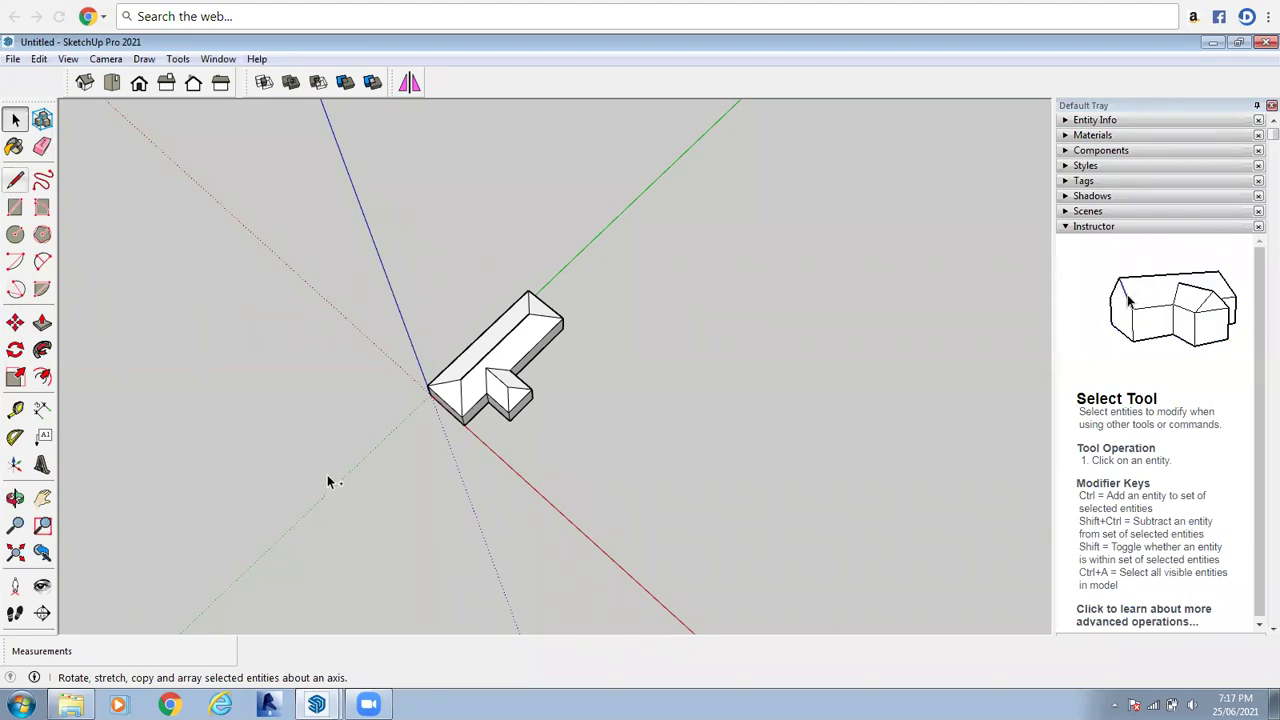
Undo the roof cleanup, the face intersection and the Follow Me sweep, back to the flat-topped T-shaped block
key(ctrl+a)
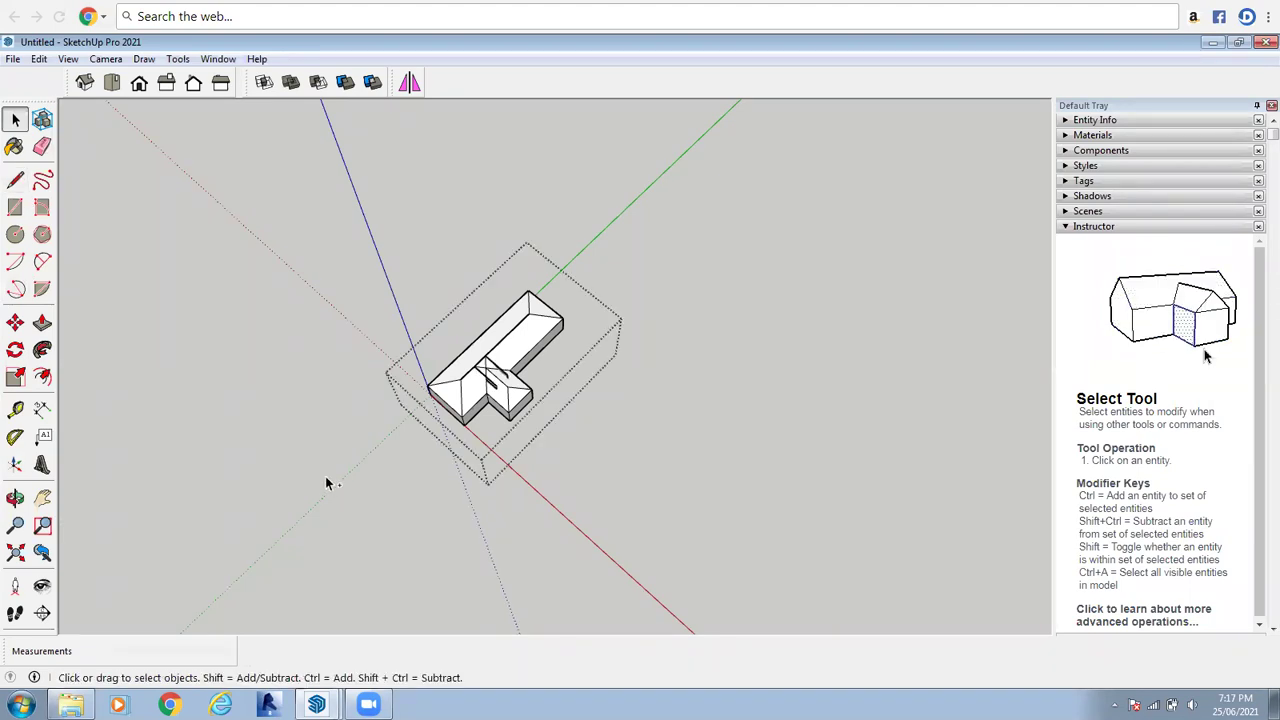
click(327, 483)
key(ctrl+z)
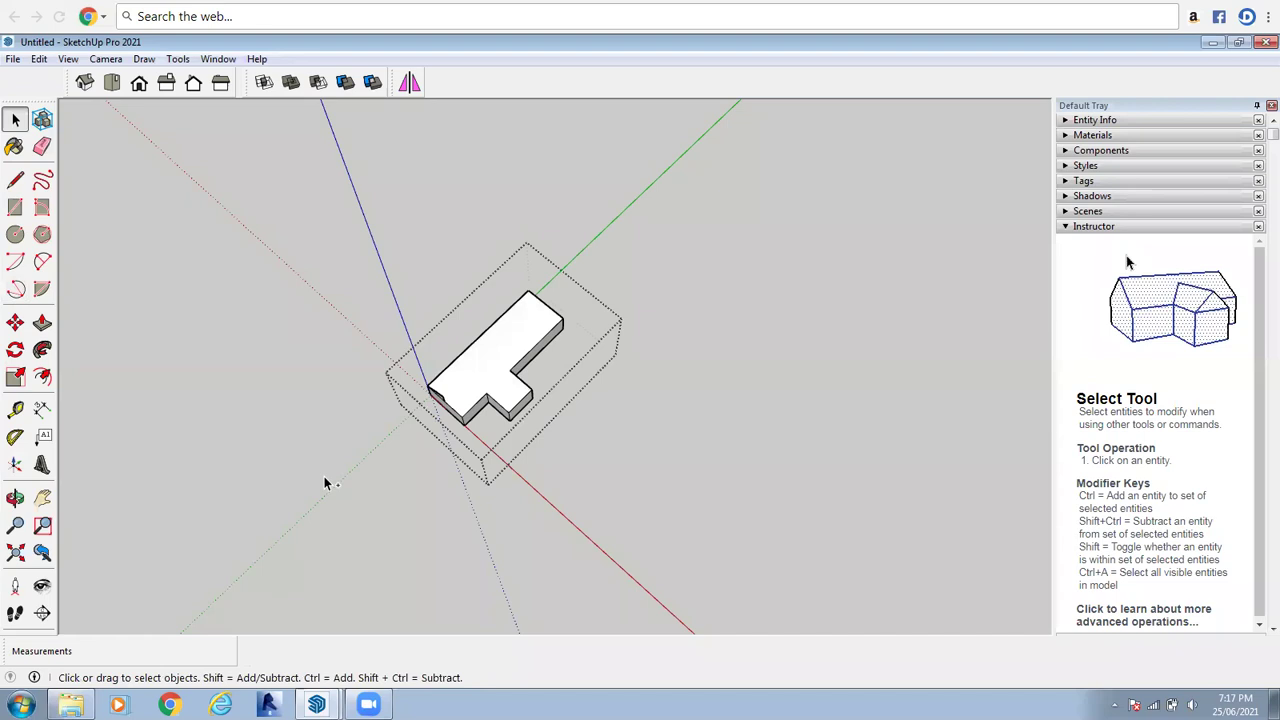
Finish undoing the roof work and examine the flat-topped T-shaped block and its triangular end profile from other angles
key(ctrl+z)
click(15, 497)
drag(400, 543, 332, 440)
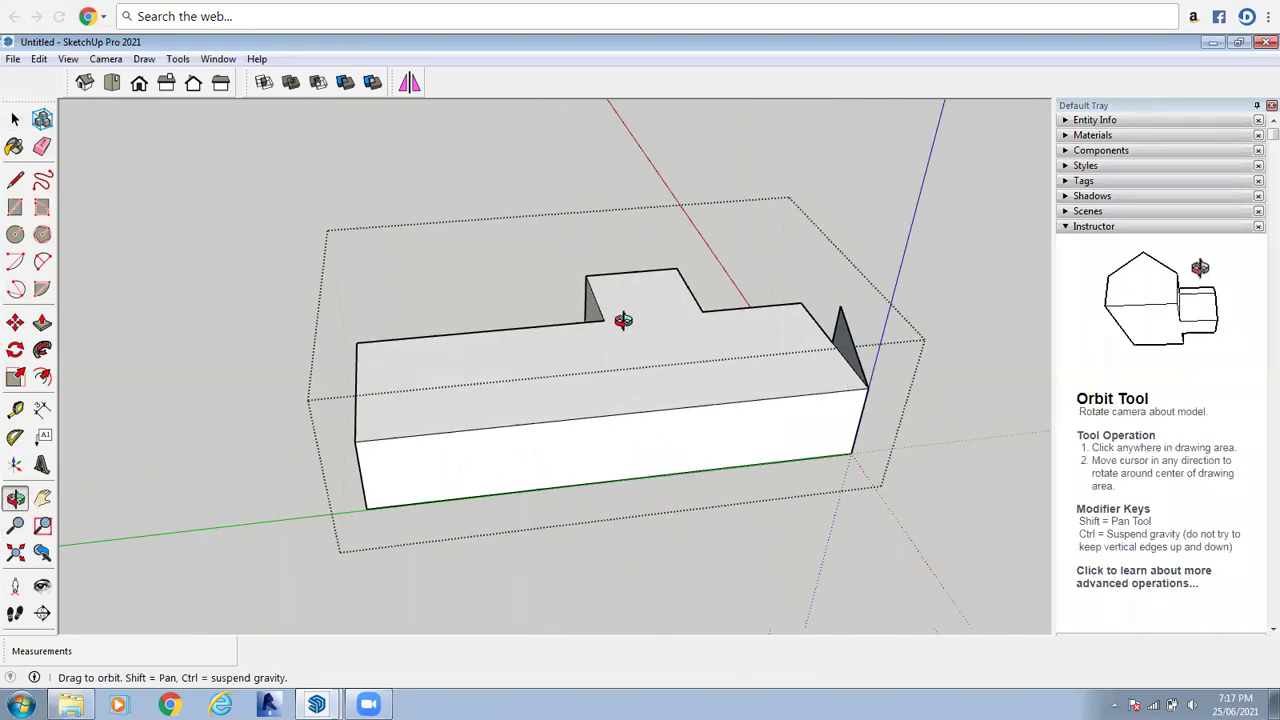
drag(571, 325, 538, 320)
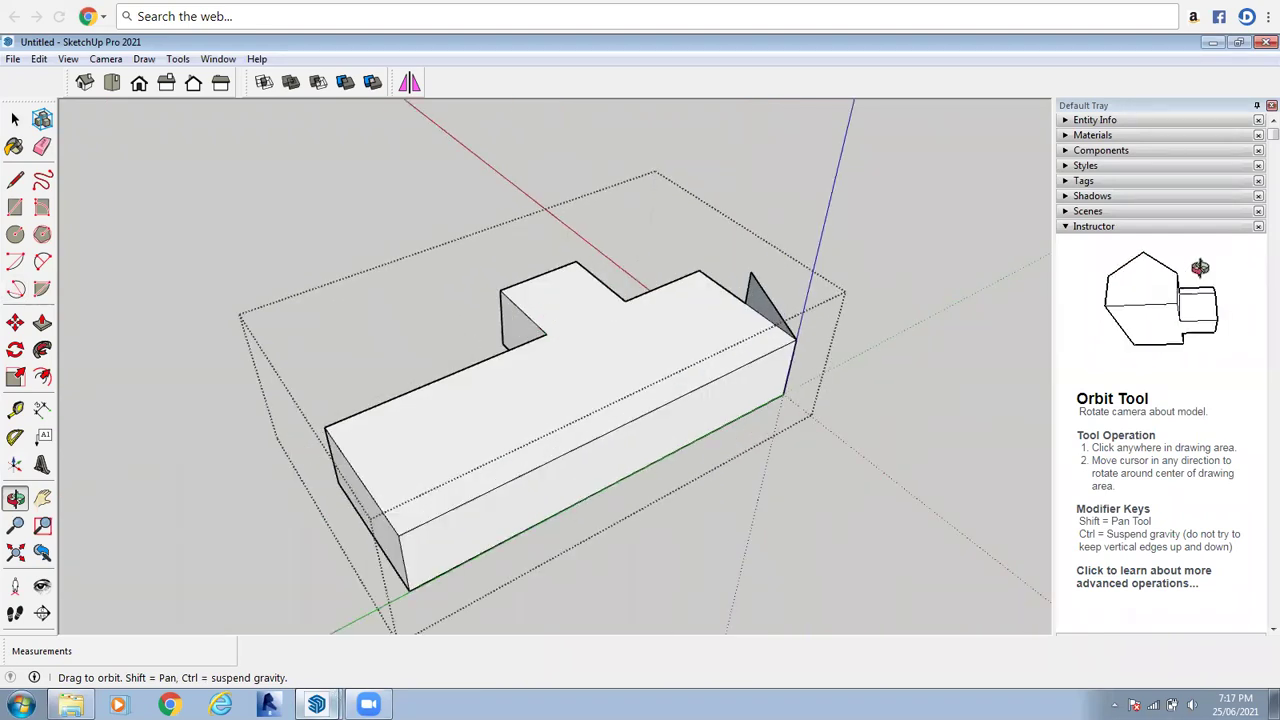
click(316, 704)
click(613, 551)
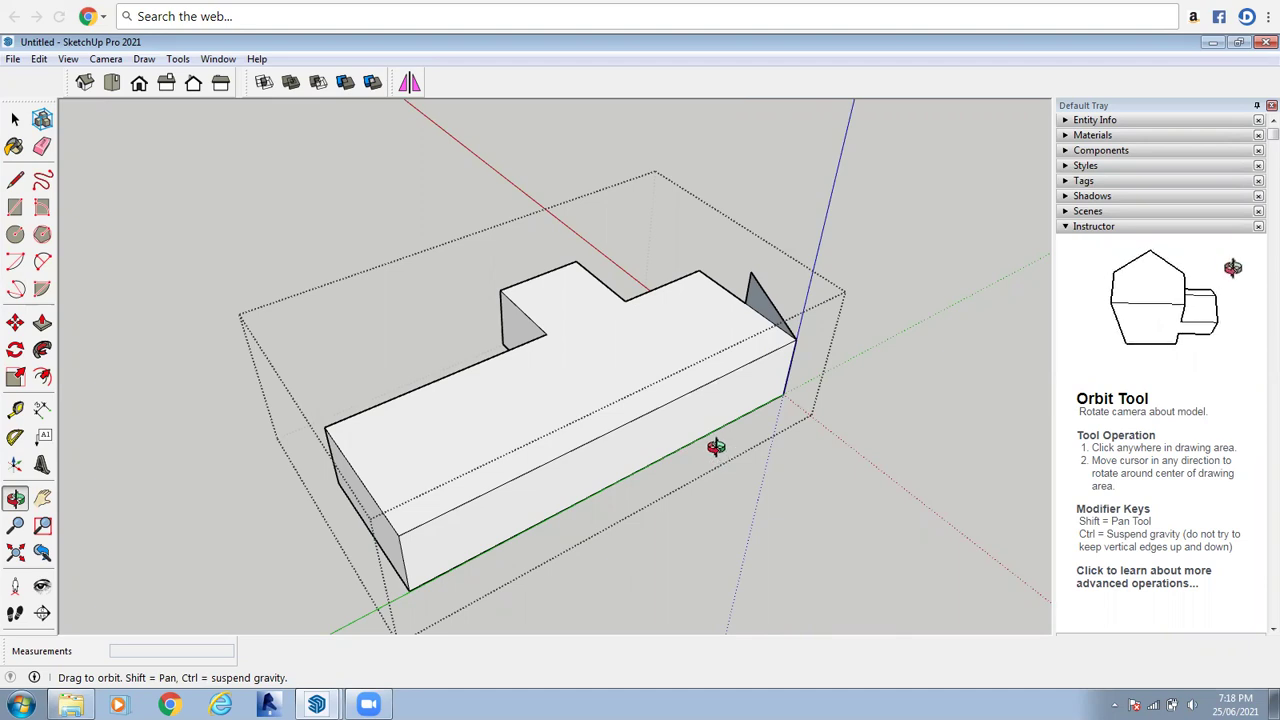
right_click(650, 375)
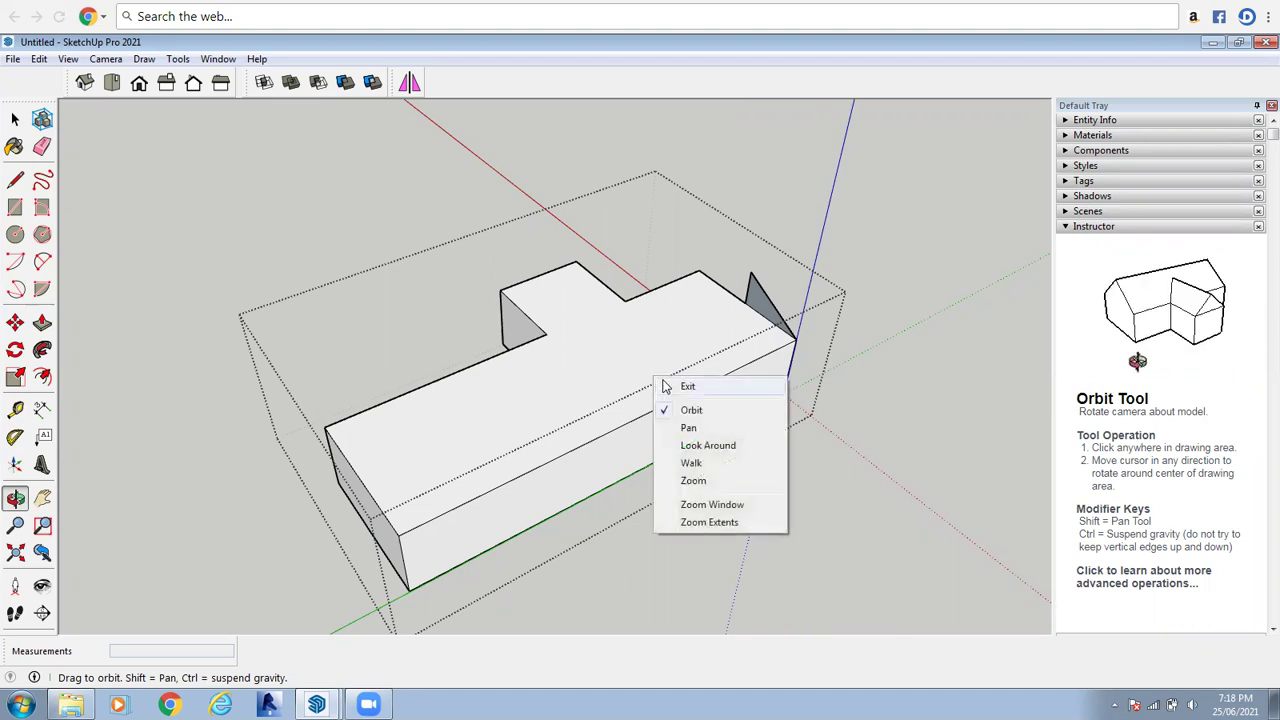
click(672, 384)
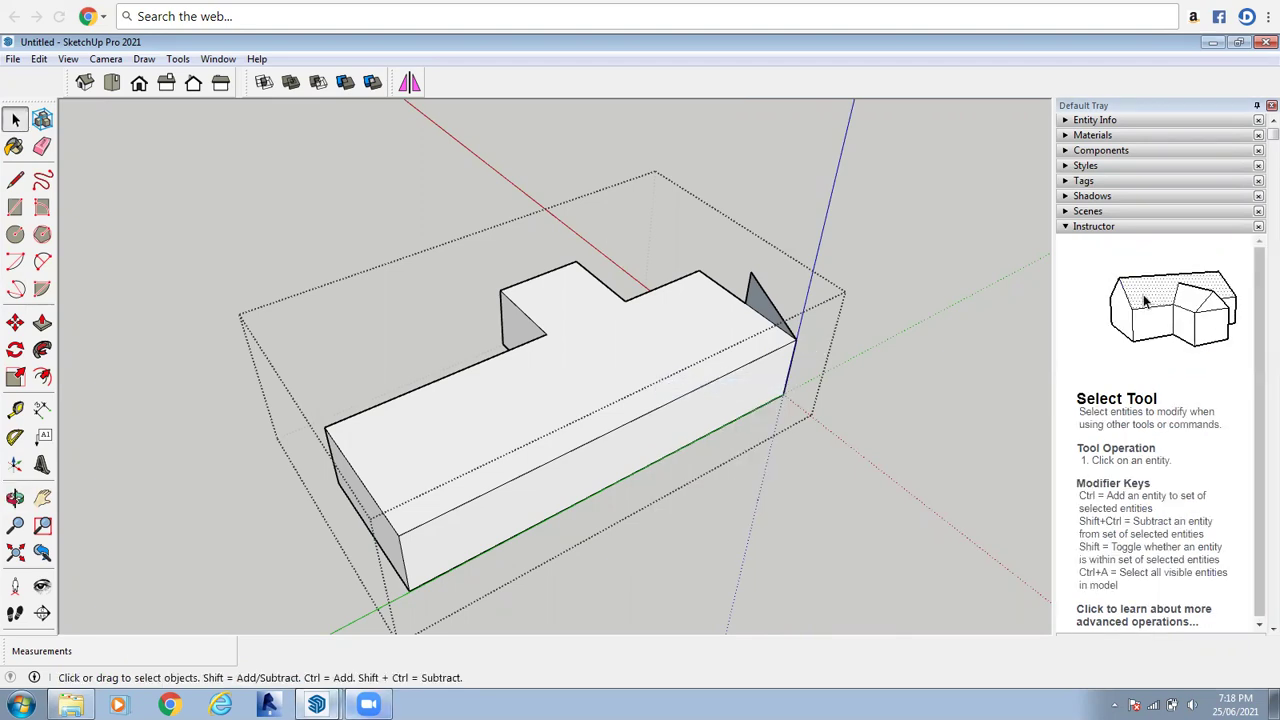
Switch to the 250621 model and draw a rectangle across the tops of the furnished bedroom's walls, from outer corner to opposite outer corner
click(316, 704)
click(313, 672)
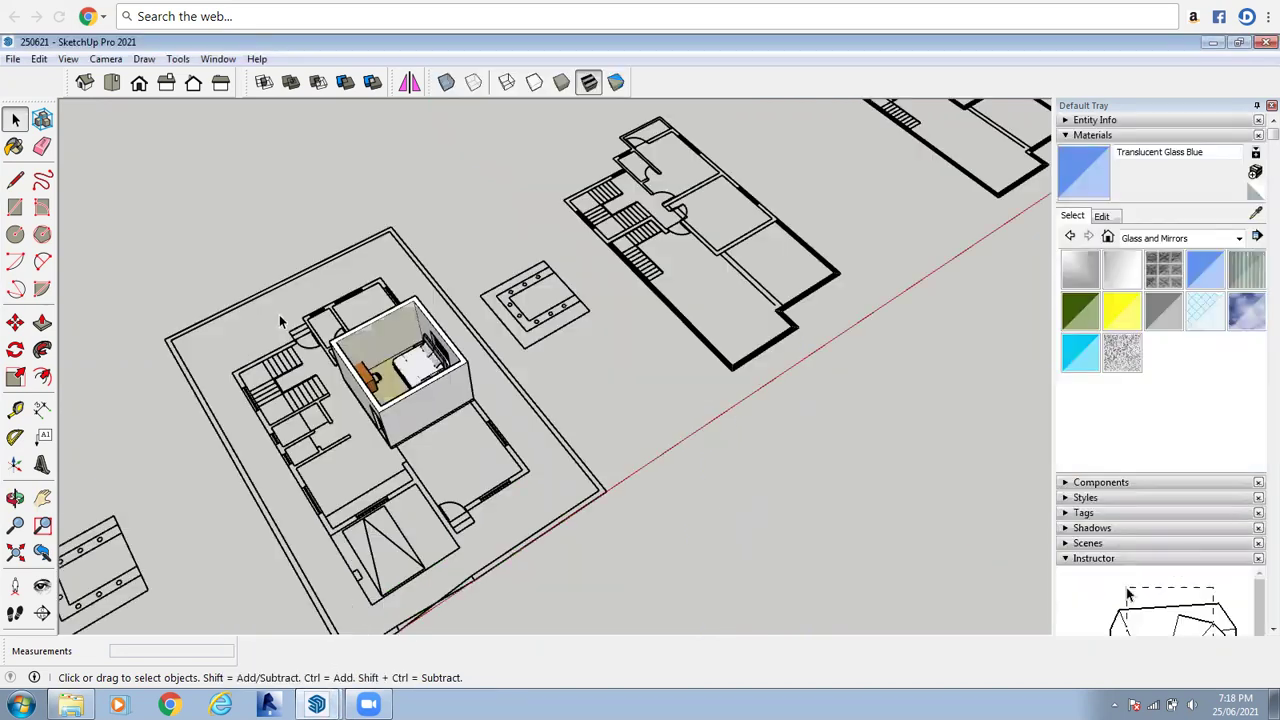
scroll(277, 308, up, 6)
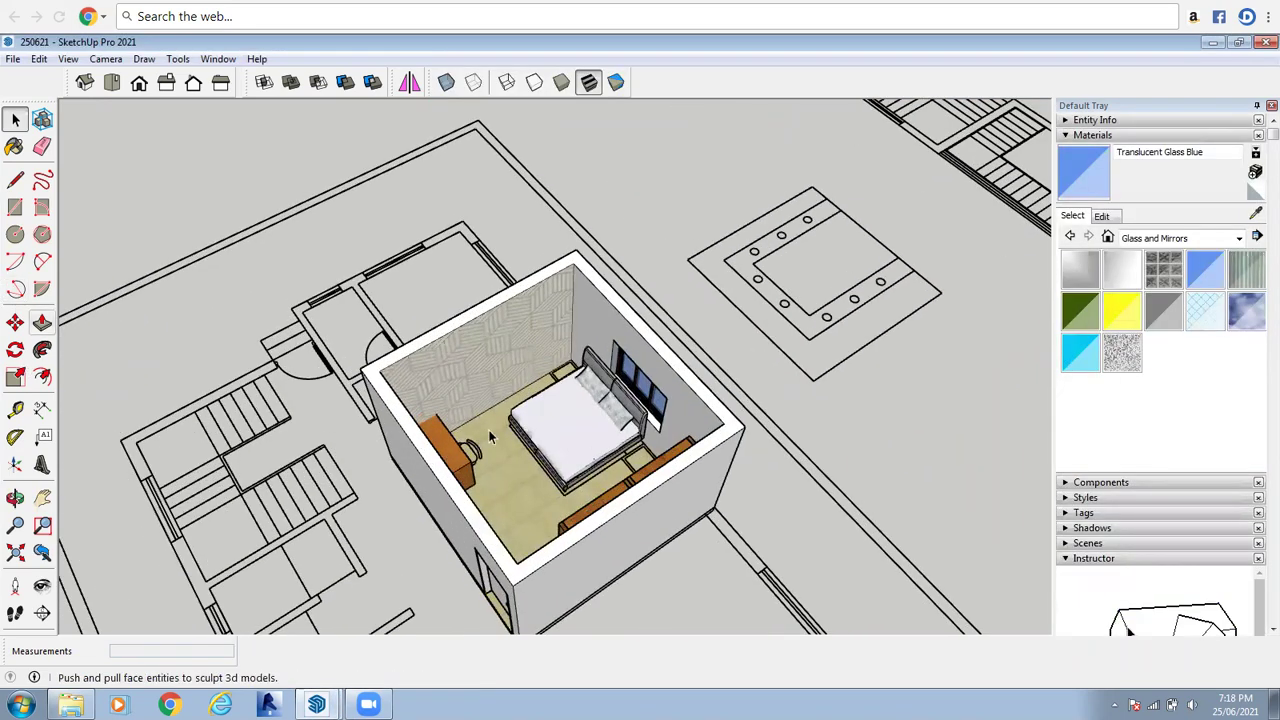
click(12, 178)
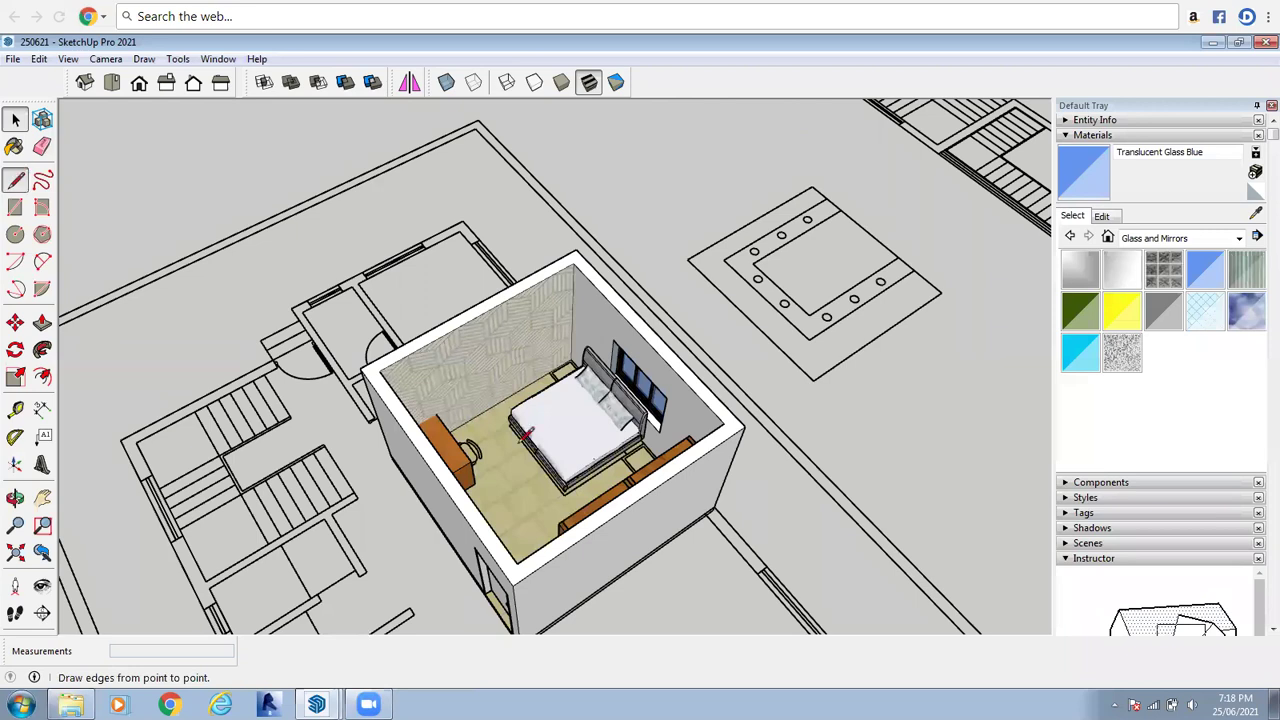
key(r)
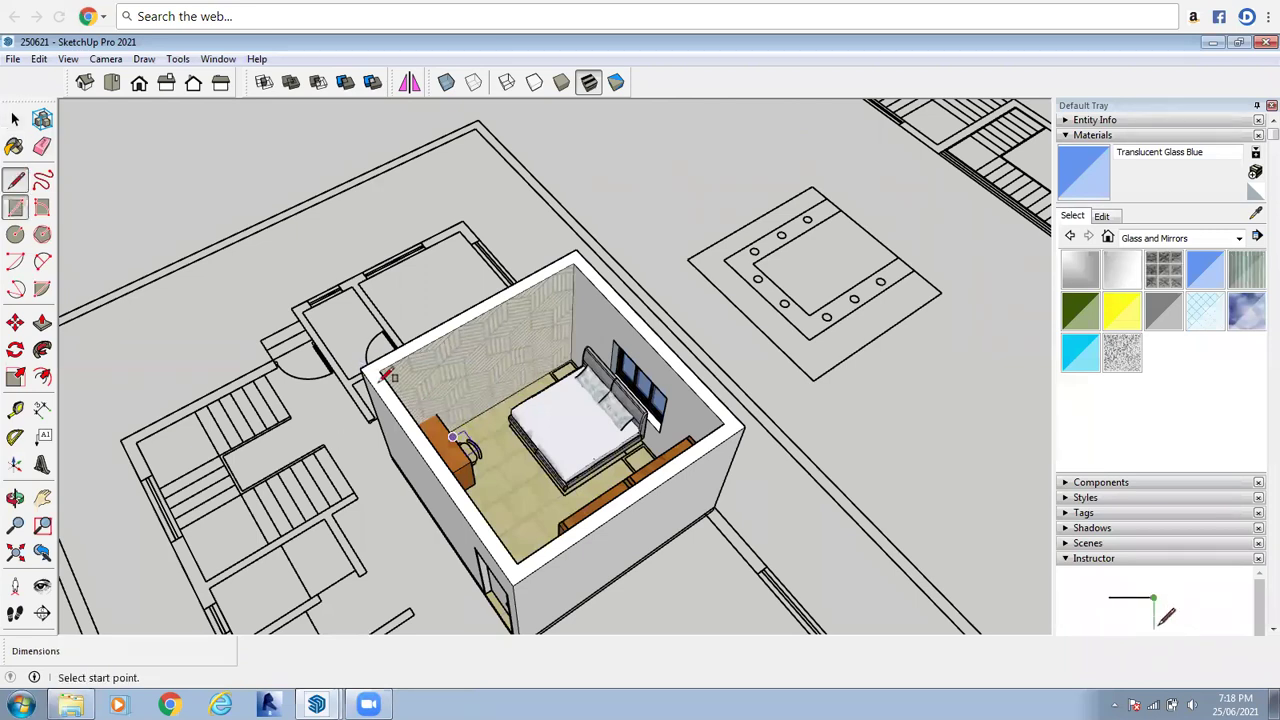
click(360, 368)
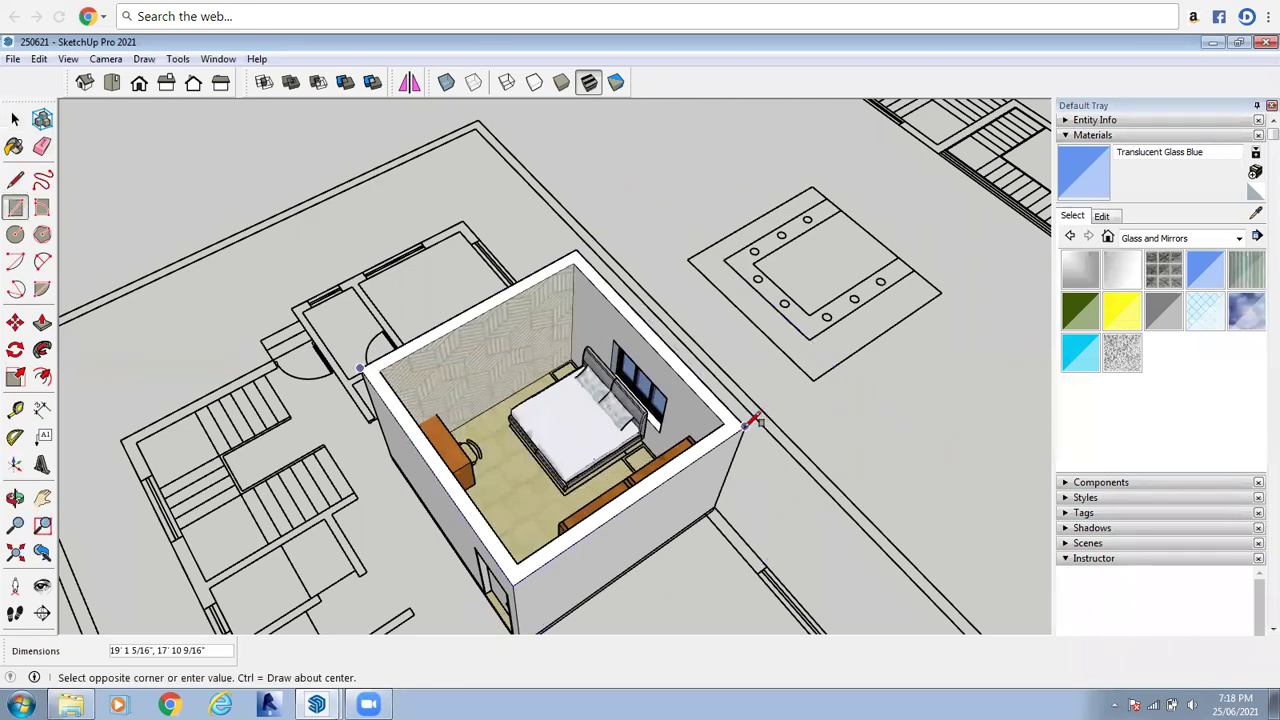
click(752, 423)
Make the rectangular face over the bedroom a group and open that group for editing
click(15, 119)
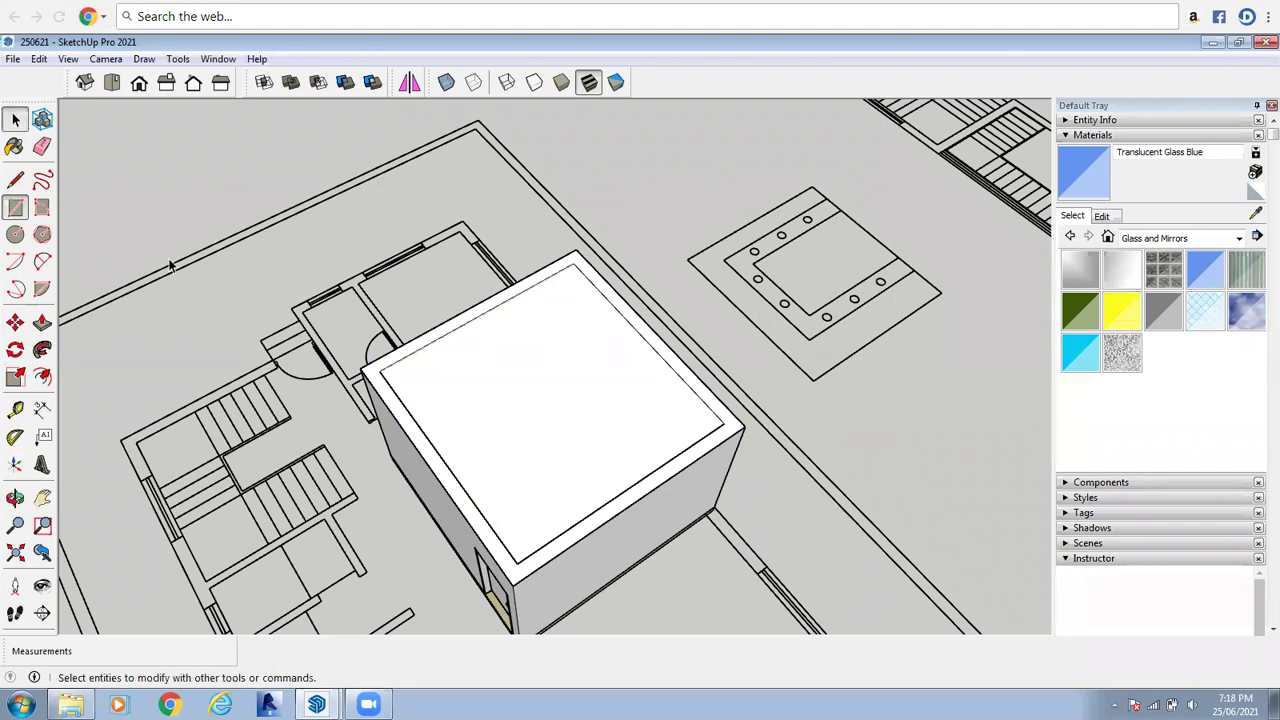
click(601, 412)
right_click(550, 405)
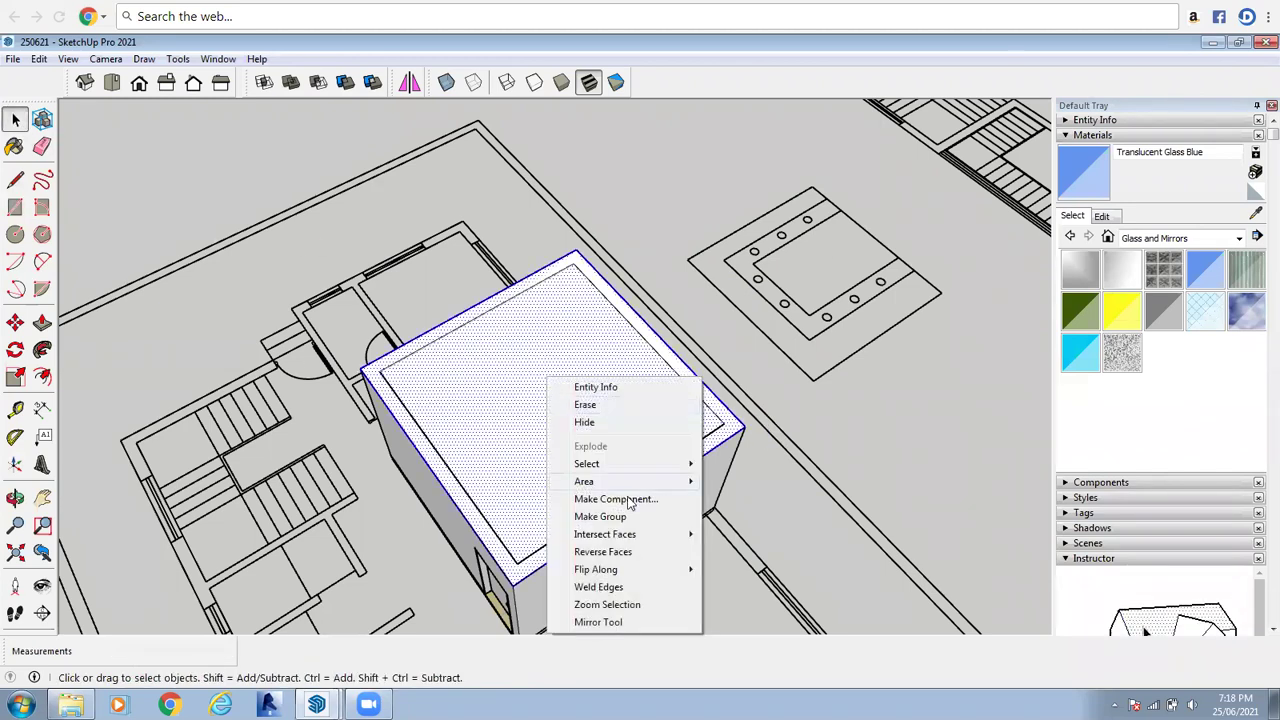
click(618, 516)
double_click(600, 457)
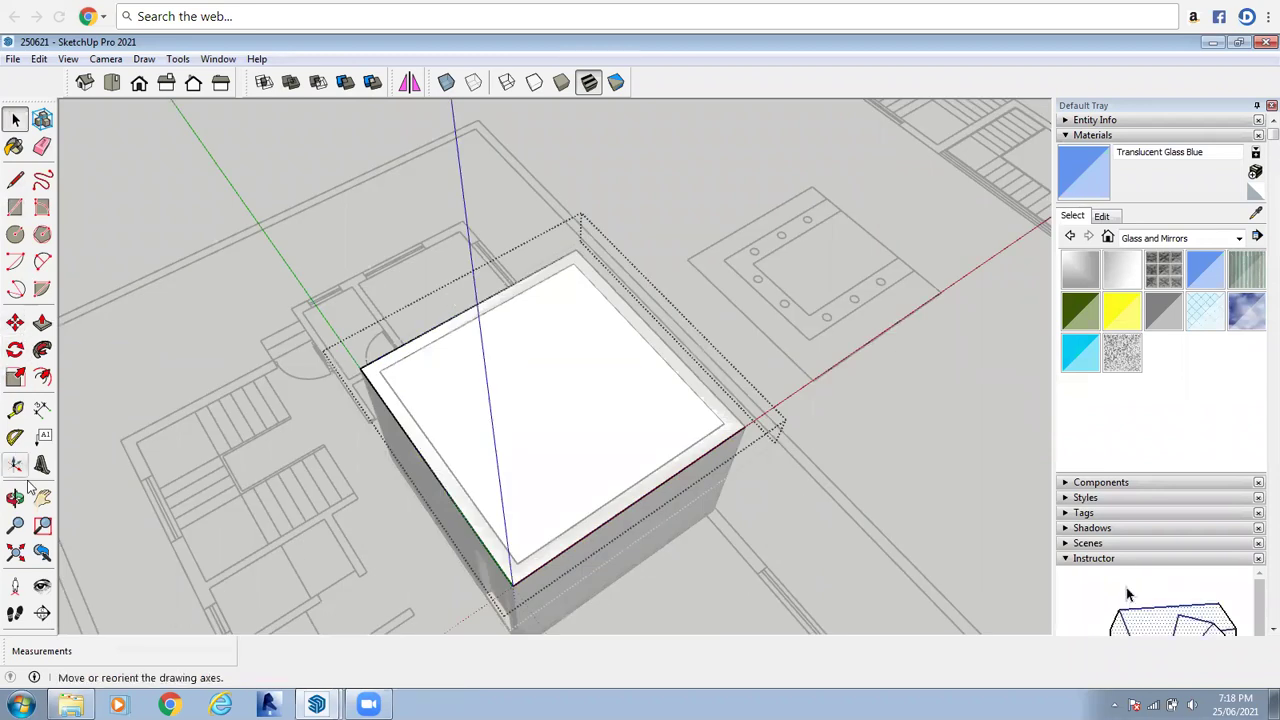
Draw a triangular roof profile with a vertical line up from the rectangle edge's midpoint and a slope about 7' 4 5/8" long to its corner
click(15, 179)
click(473, 306)
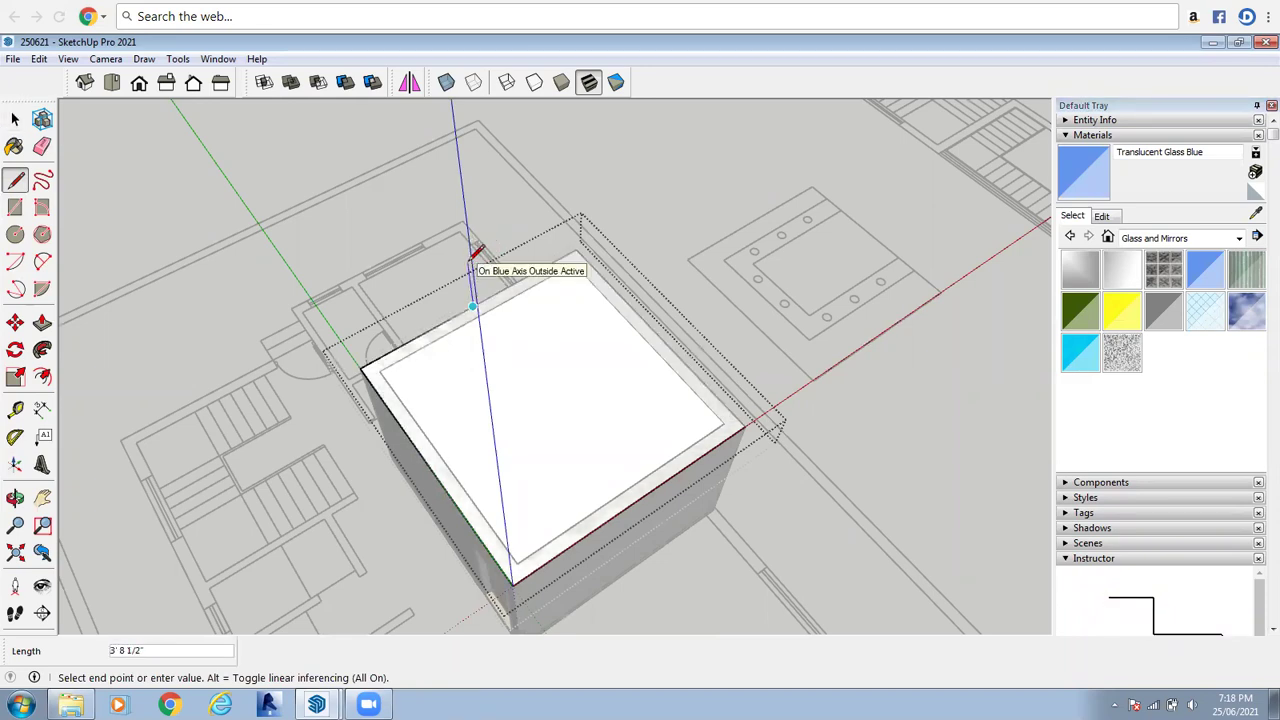
text(' 4 5/8)
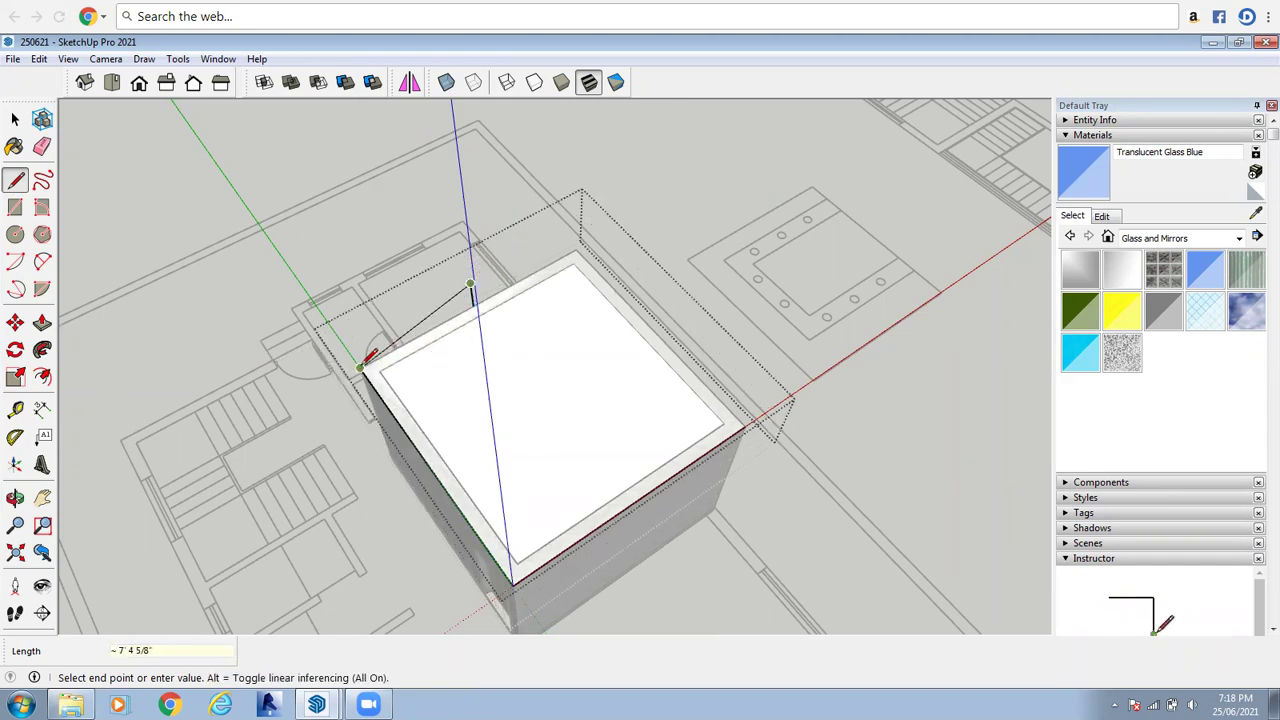
click(360, 368)
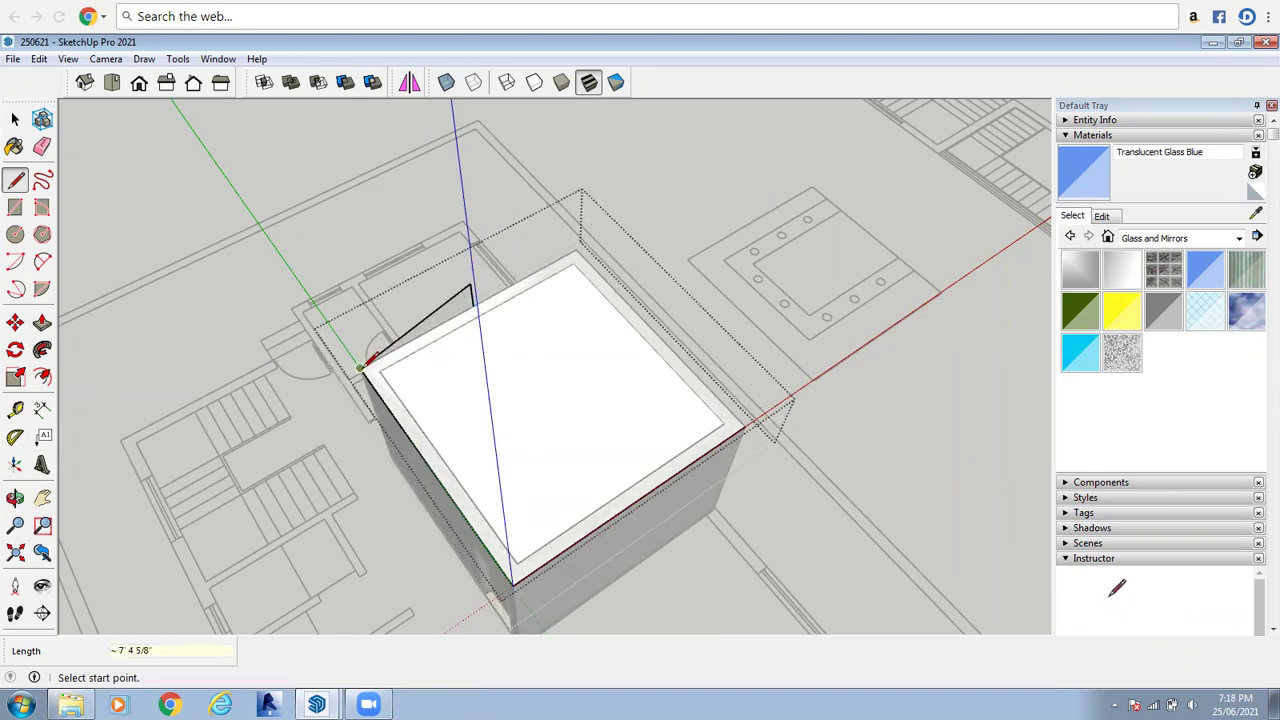
Sweep the triangular profile around the rectangular face over the bedroom with Follow Me to form a hipped roof, and view it from outside
click(15, 498)
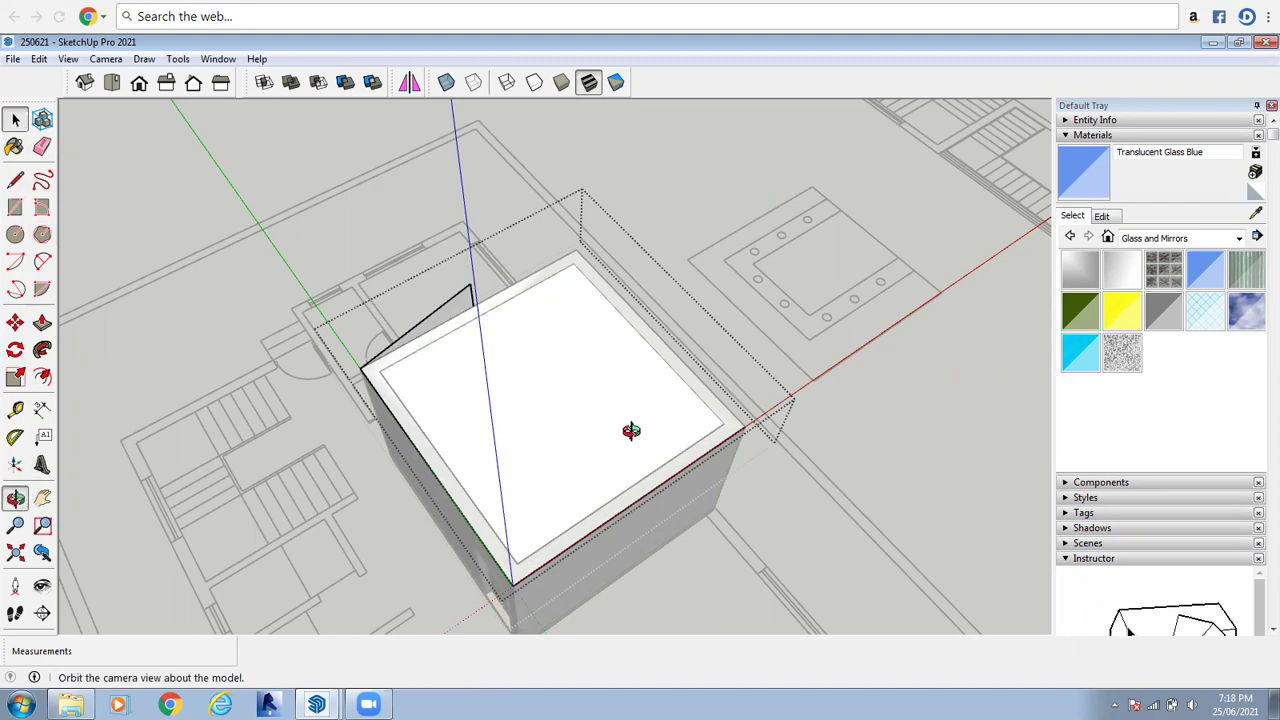
drag(508, 267, 470, 224)
right_click(470, 224)
click(522, 231)
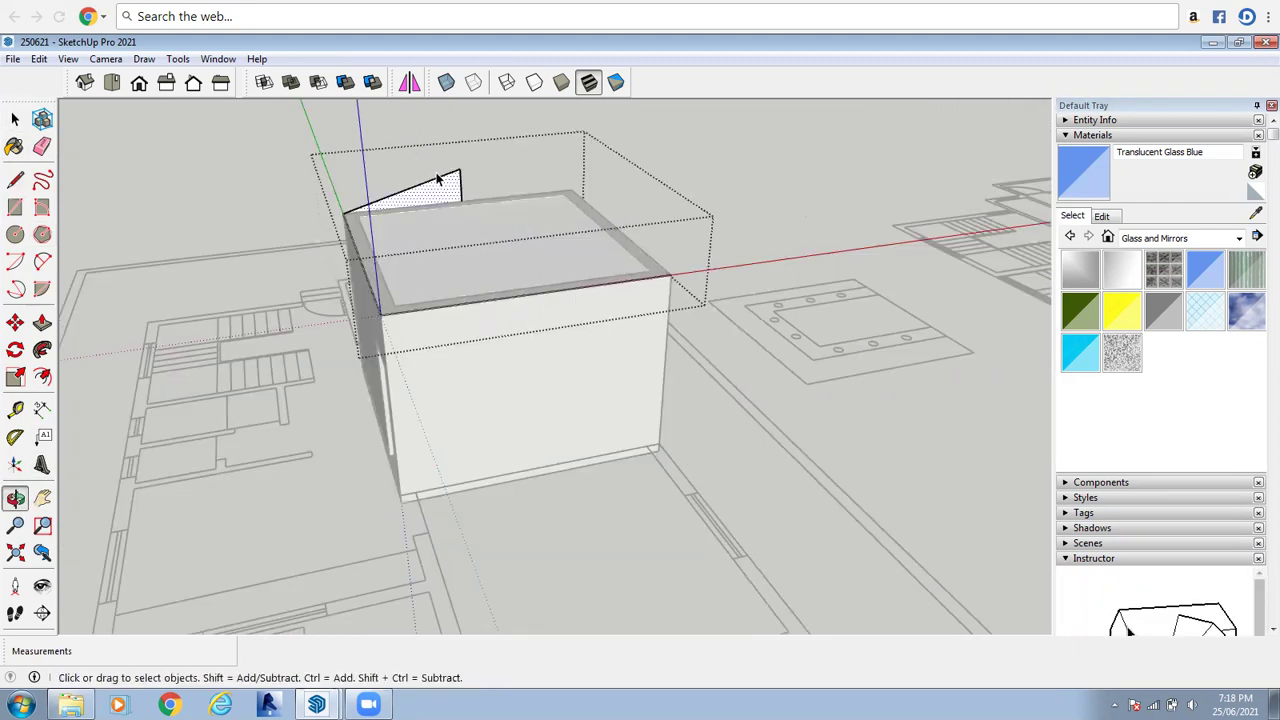
scroll(440, 197, up, 2)
scroll(442, 198, up, 1)
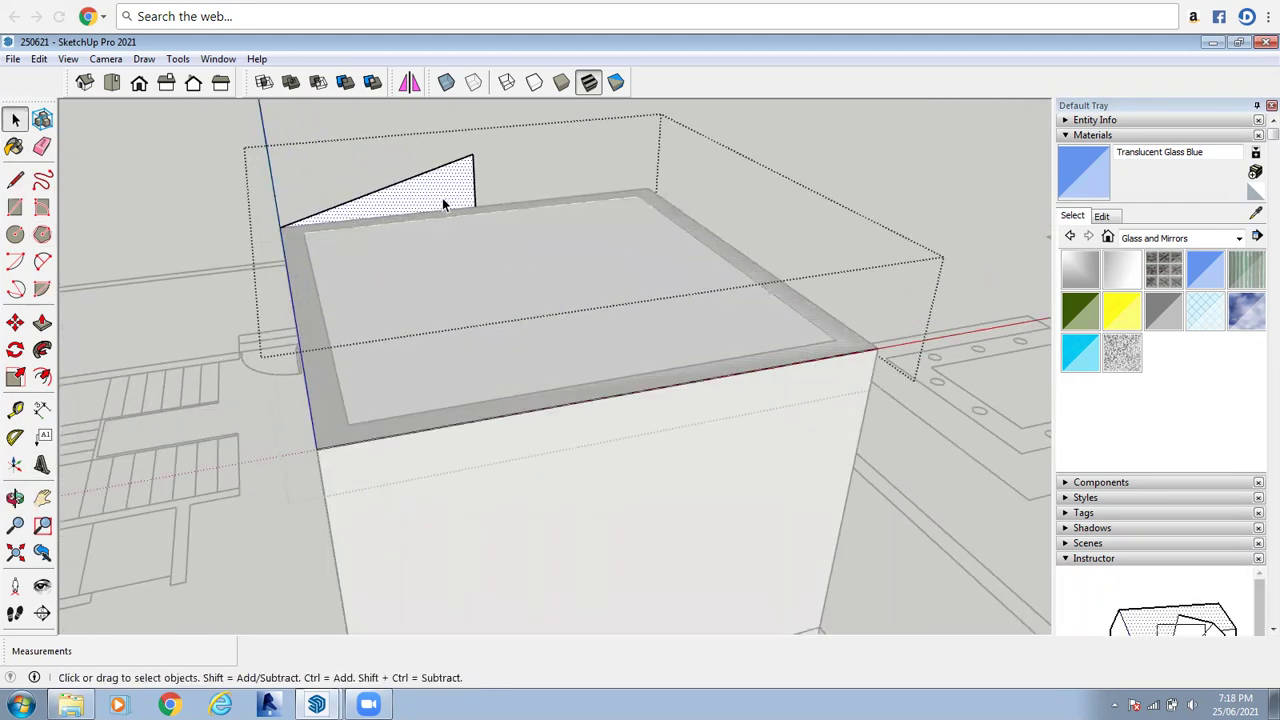
click(429, 268)
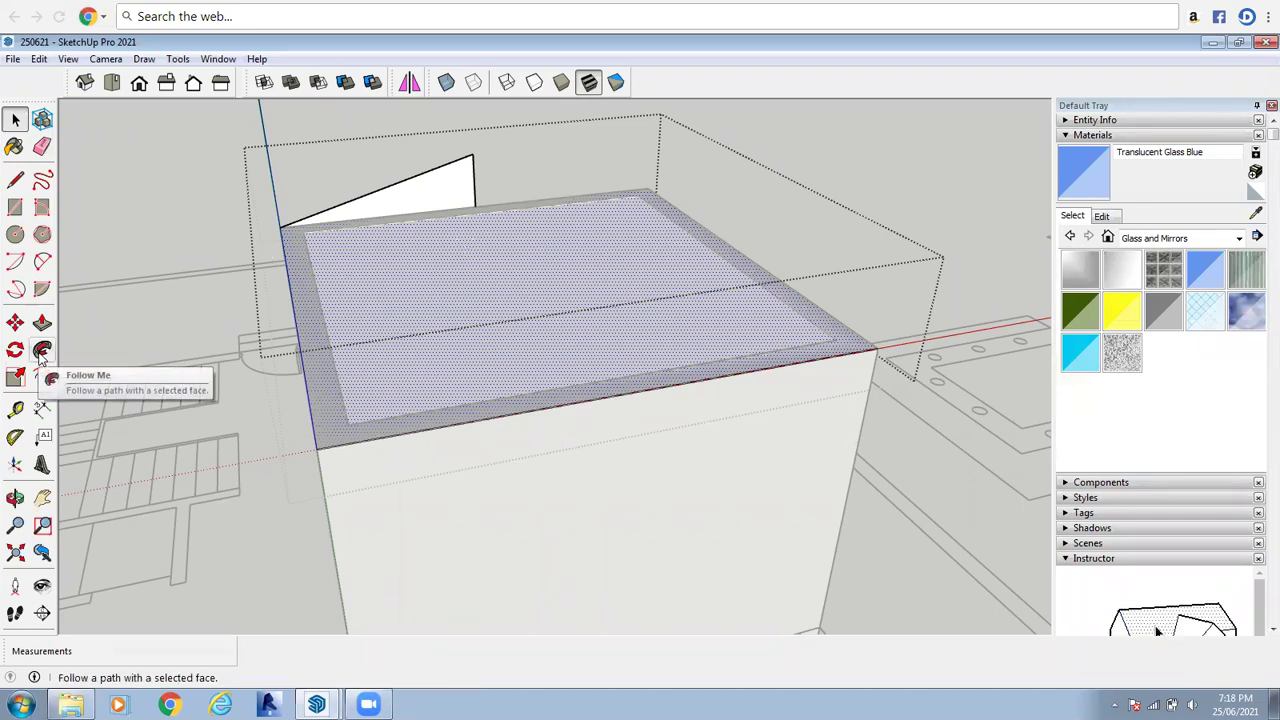
click(452, 210)
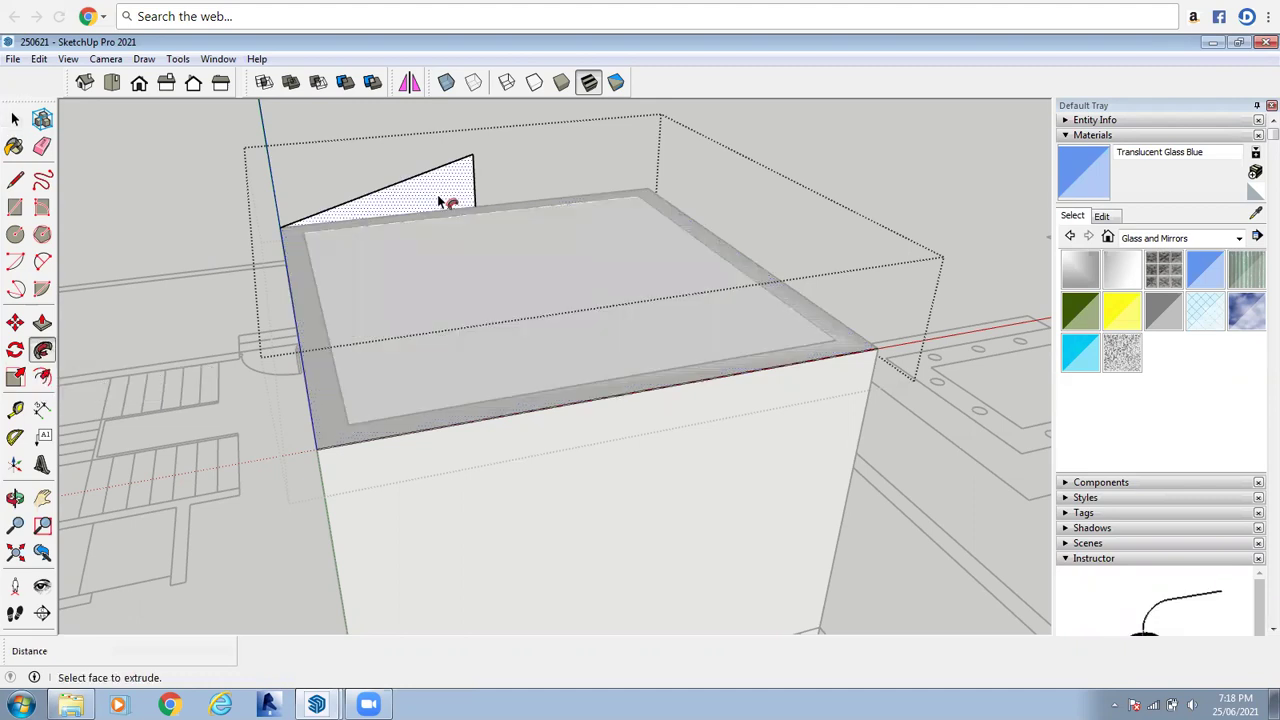
click(15, 497)
drag(534, 371, 557, 316)
scroll(557, 316, up, 2)
key(space)
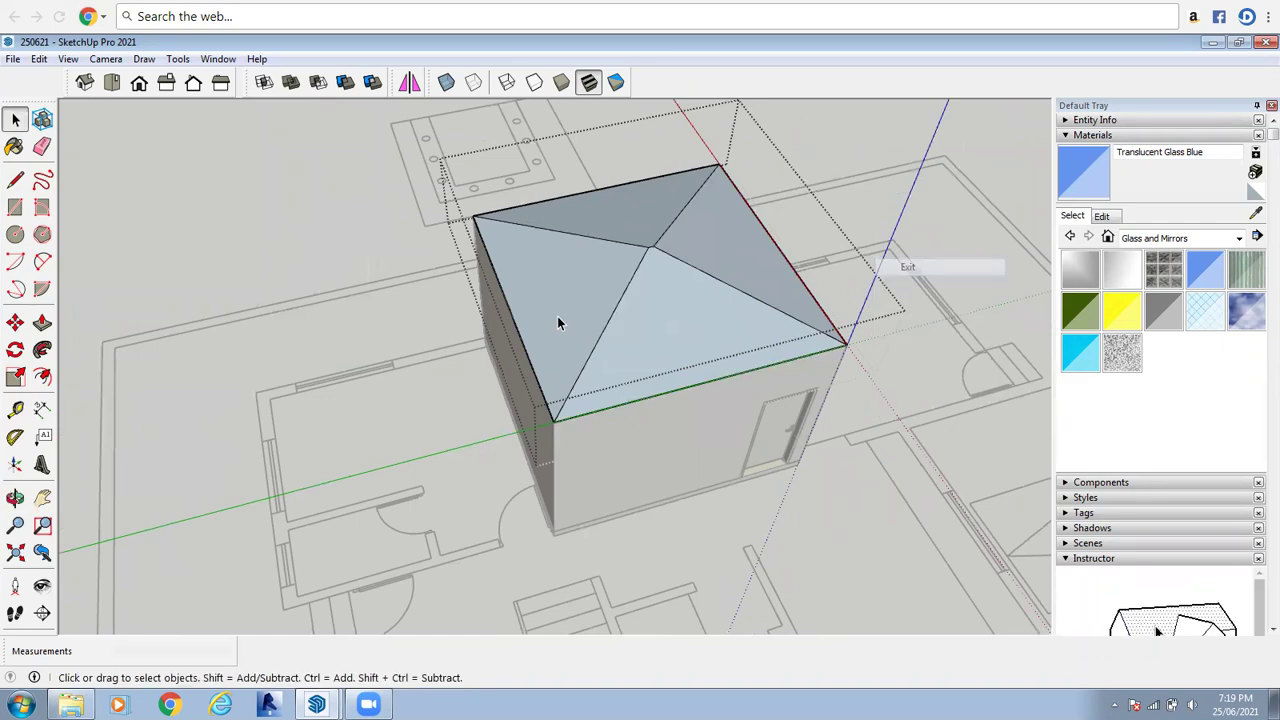
scroll(131, 684, up, 1)
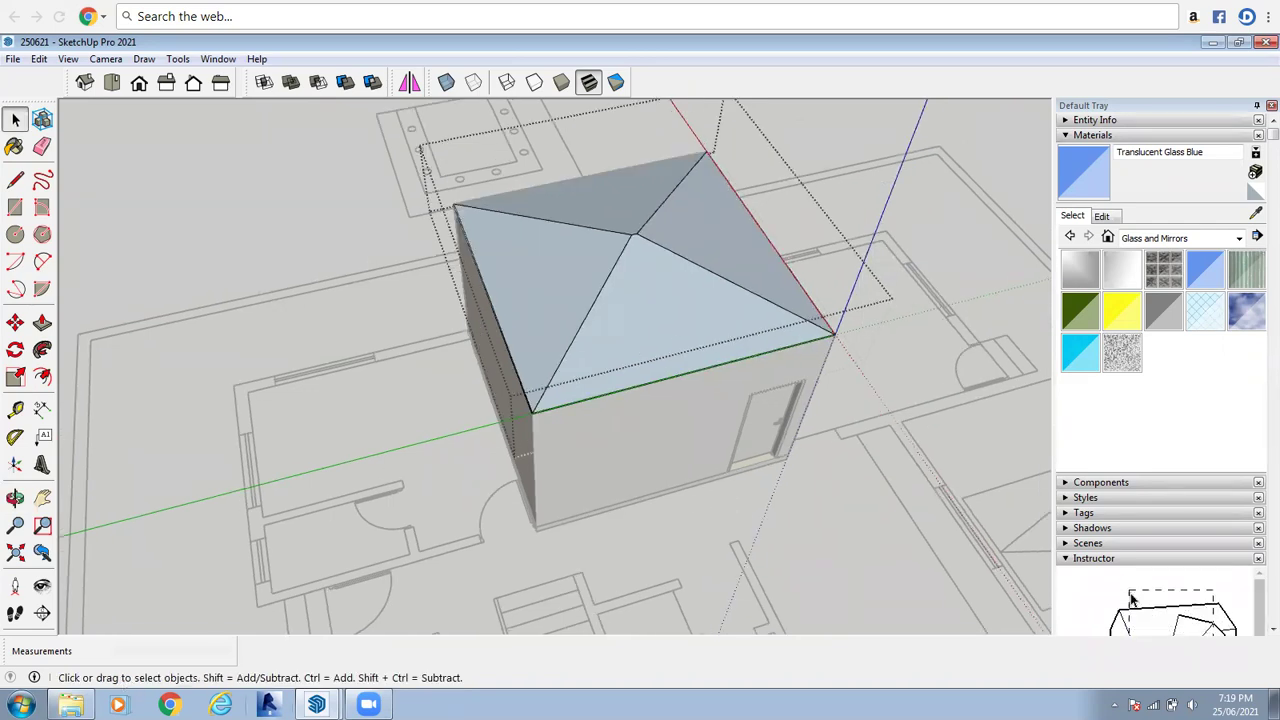
Return to the untitled T-shaped block model and sweep the triangular profile around the block's top face with Follow Me
click(316, 704)
click(345, 643)
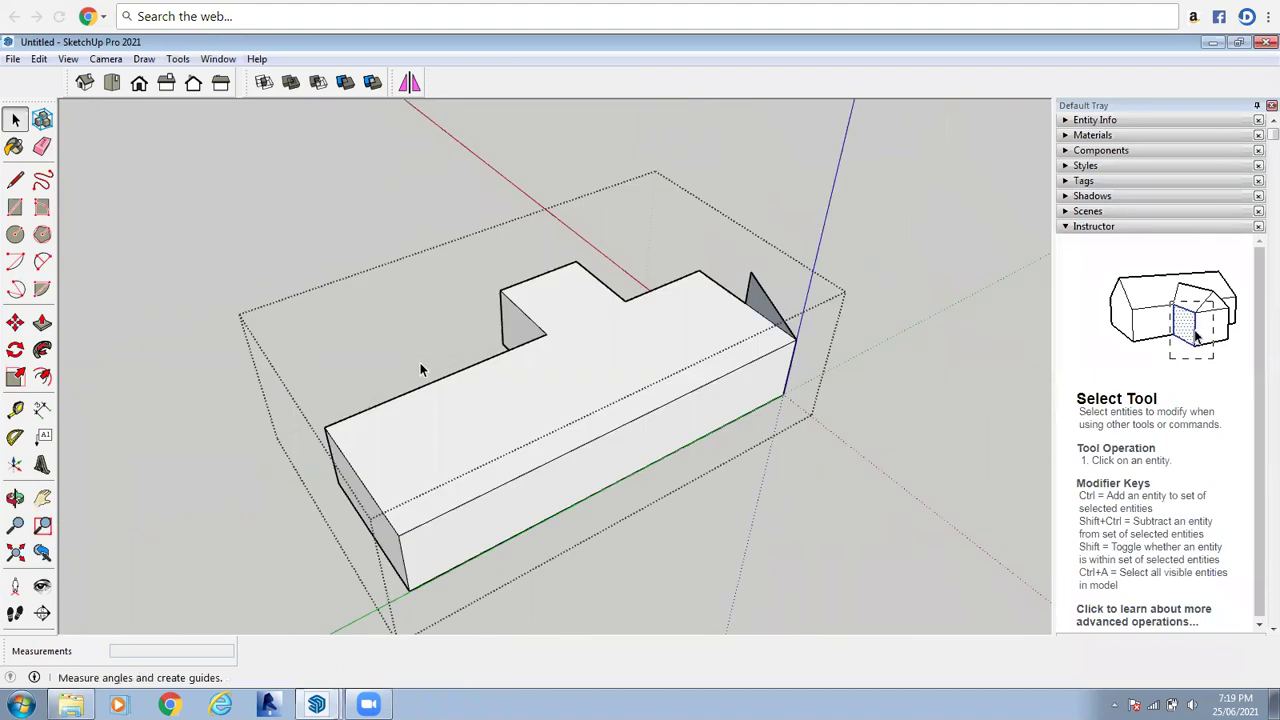
scroll(728, 343, down, 2)
scroll(757, 223, down, 1)
scroll(469, 441, up, 2)
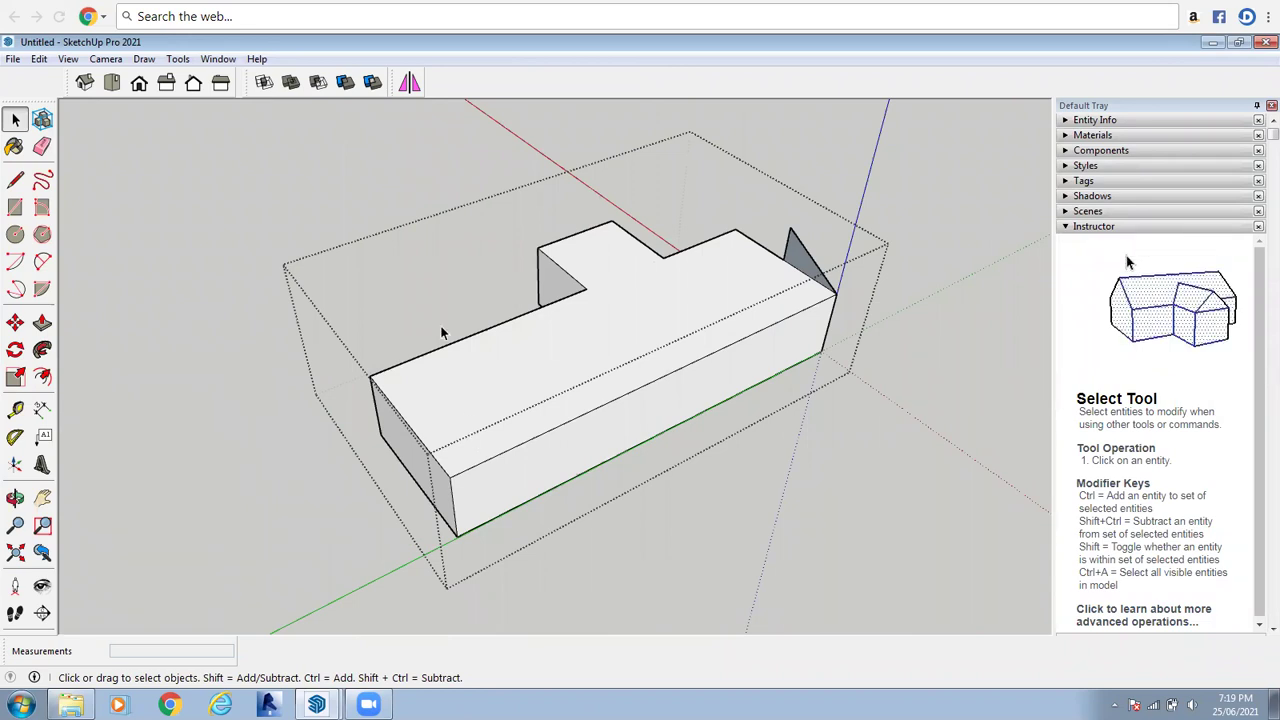
click(596, 377)
scroll(683, 287, up, 3)
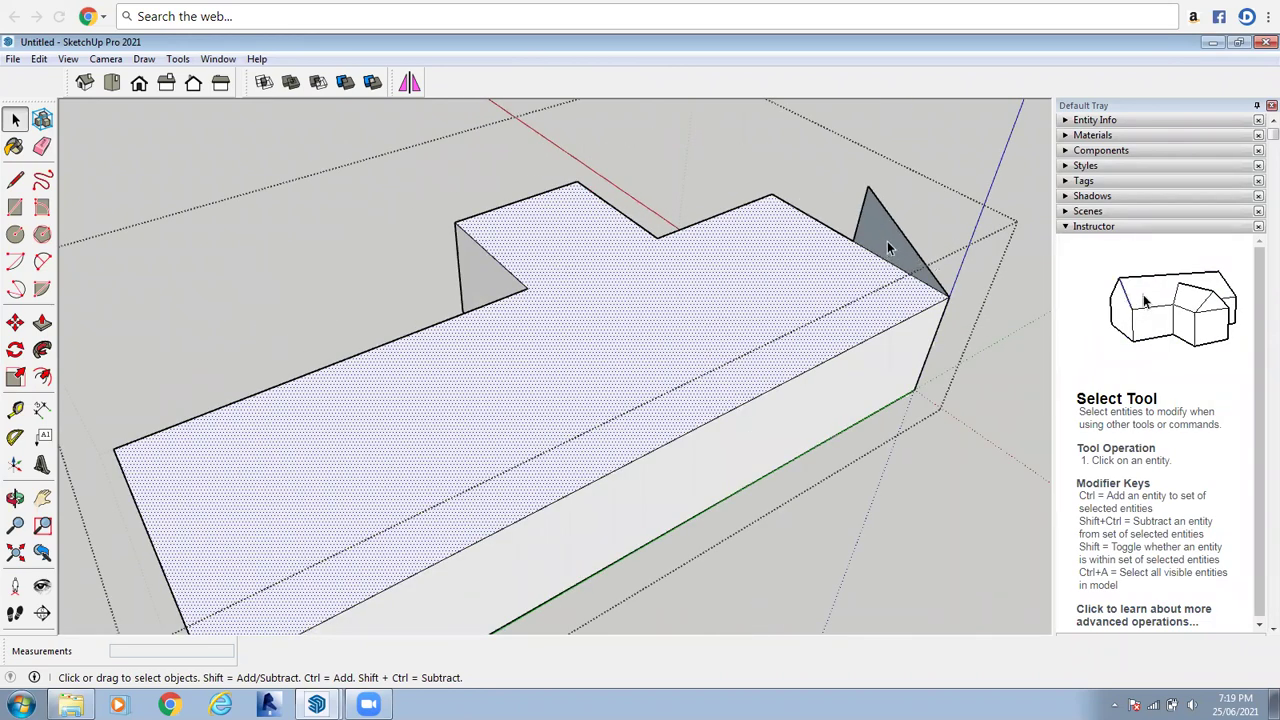
scroll(887, 243, up, 2)
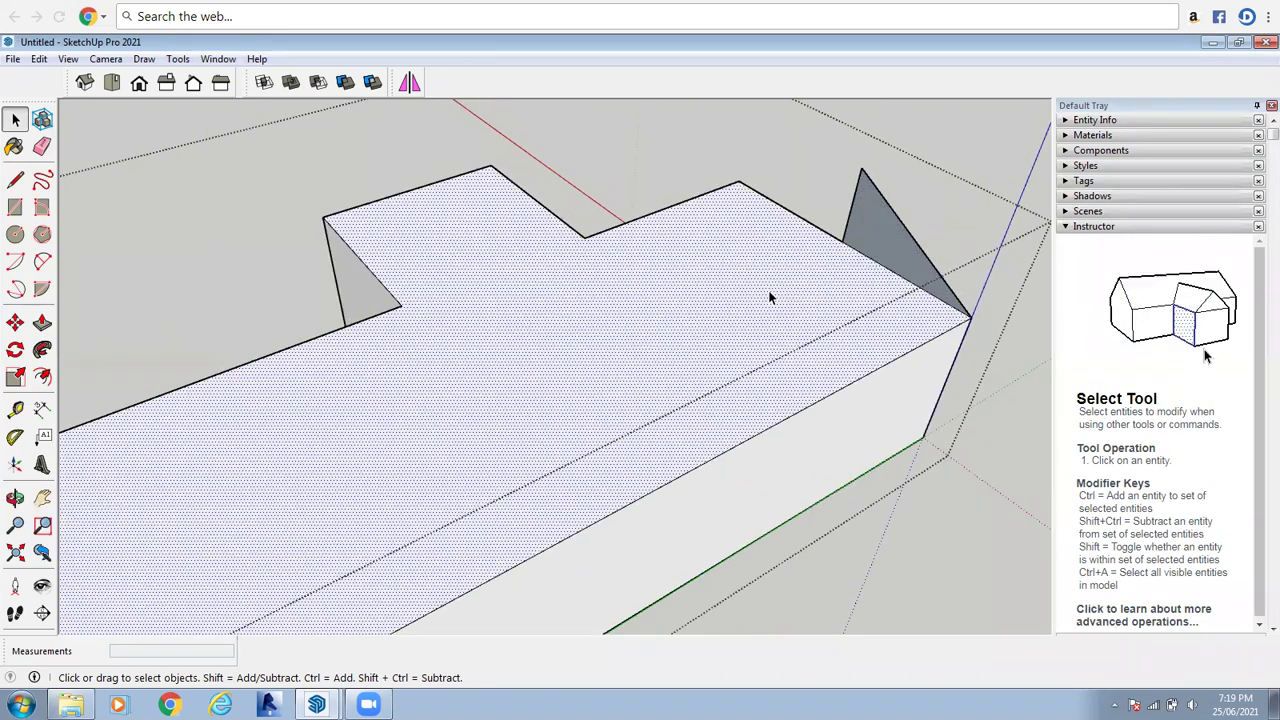
scroll(768, 286, down, 1)
click(42, 349)
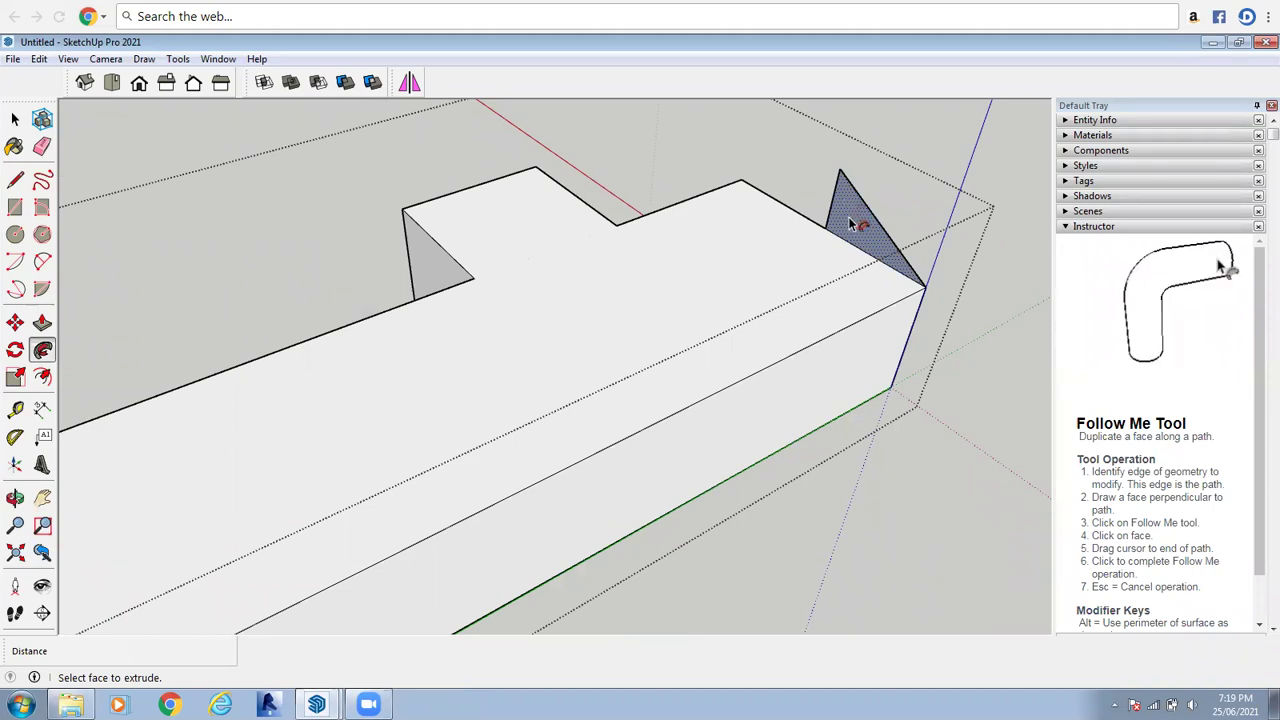
click(851, 225)
scroll(855, 233, down, 3)
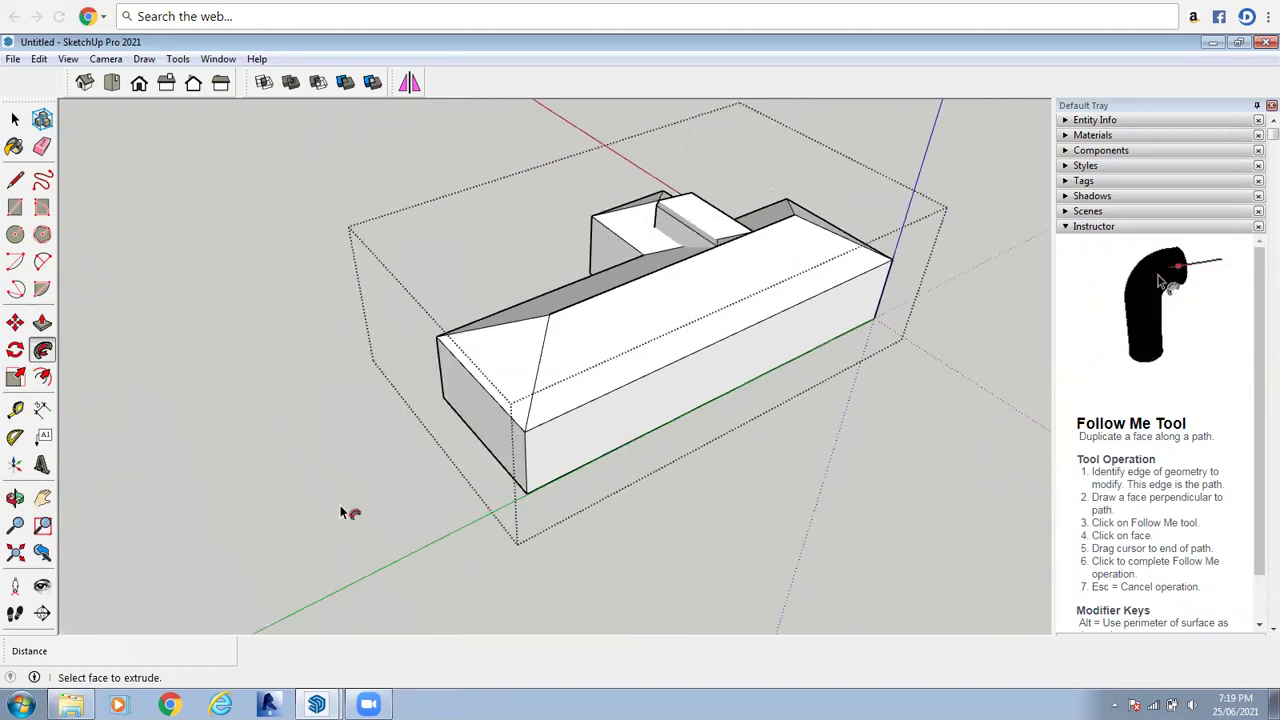
Examine the swept roof from several sides, especially where the short branch's roof overlaps the long one
click(15, 498)
drag(583, 479, 331, 457)
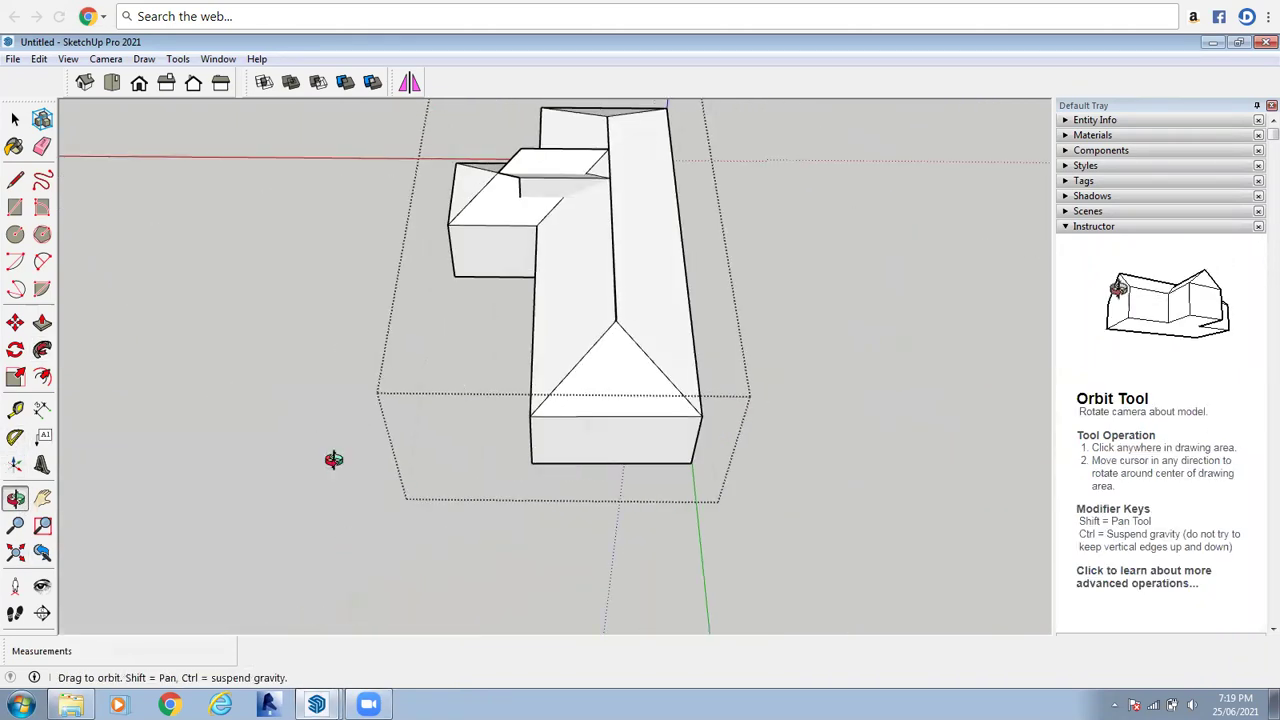
drag(714, 449, 709, 429)
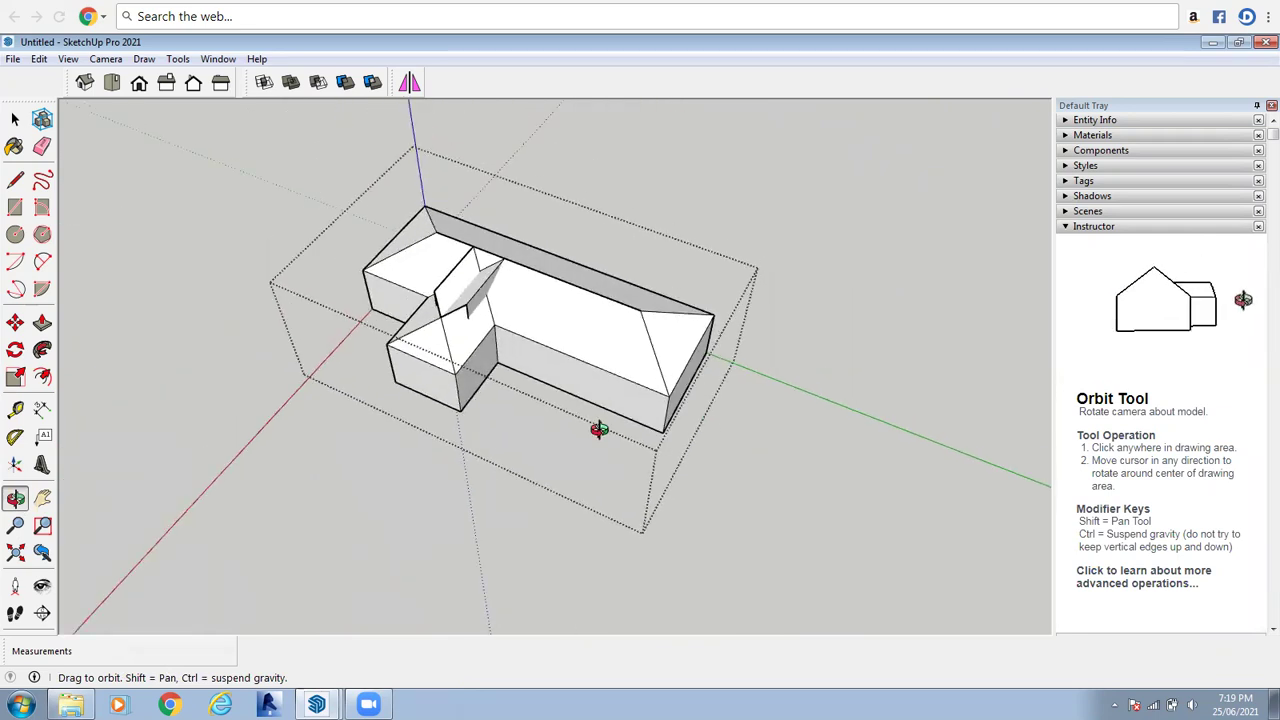
drag(573, 428, 571, 428)
drag(471, 428, 569, 323)
right_click(583, 318)
click(604, 331)
scroll(570, 330, up, 3)
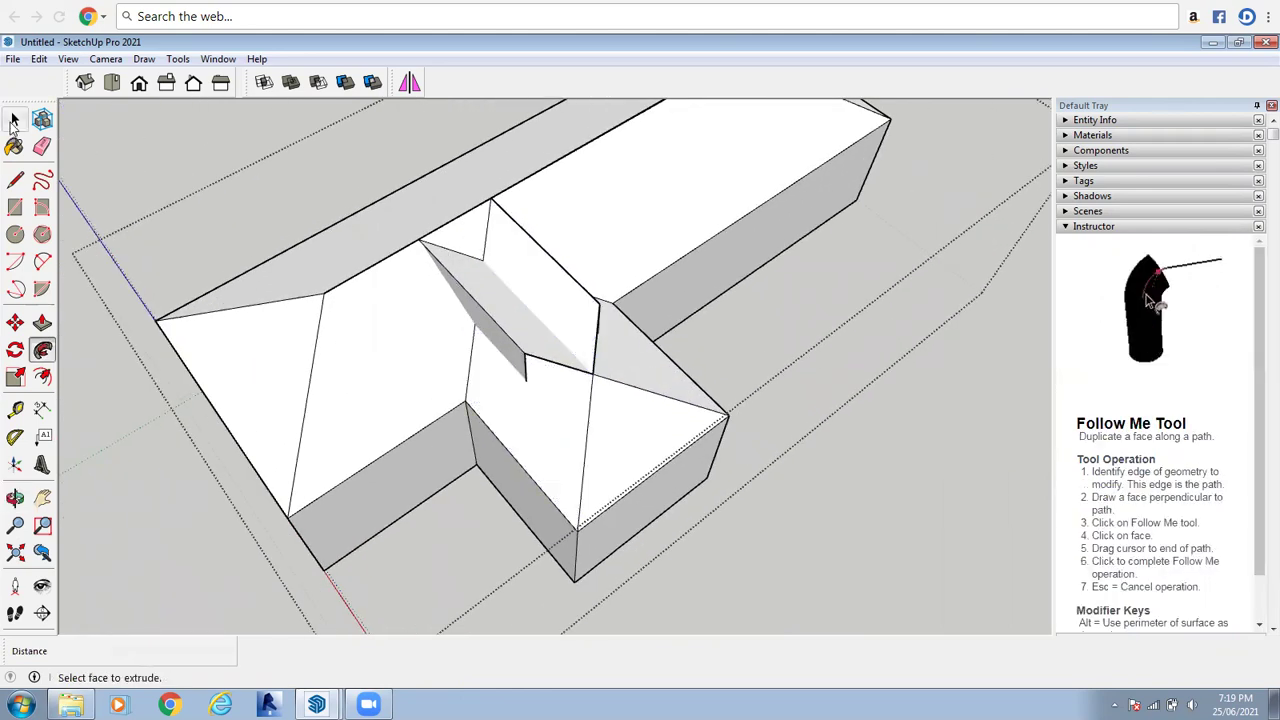
Try to delete the short branch's roof slope face that sticks out through the long roof
key(space)
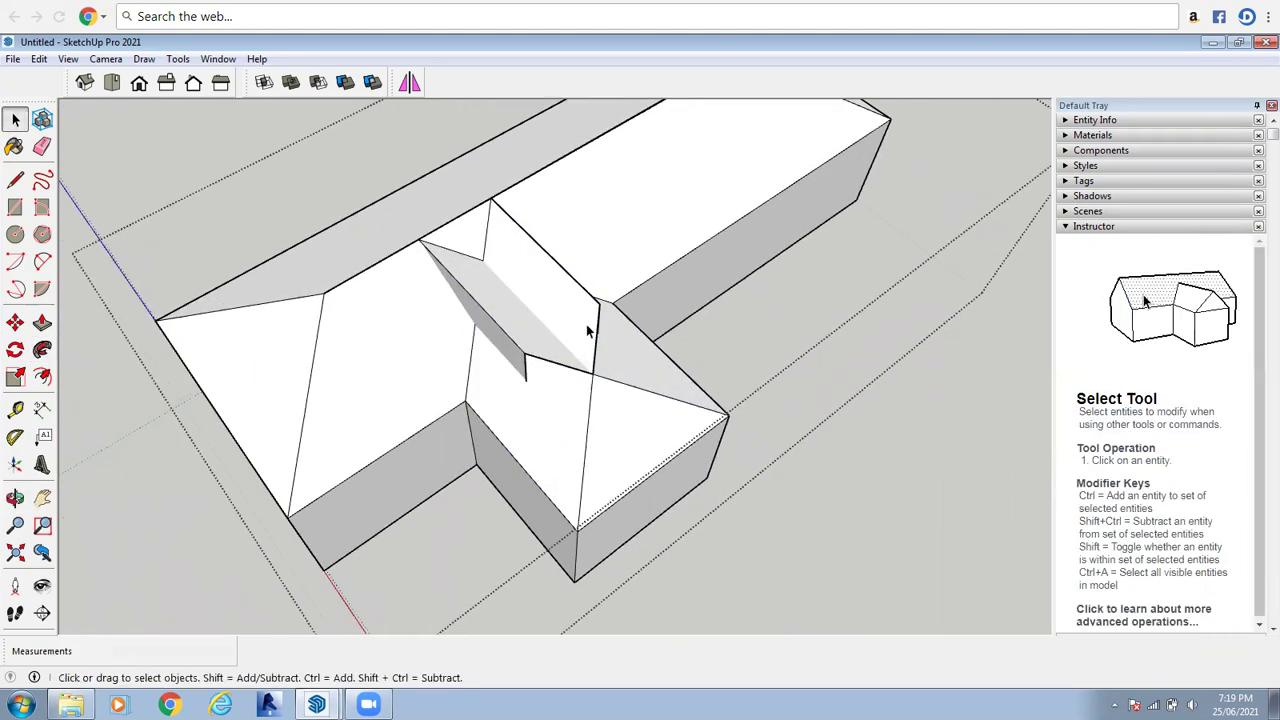
click(586, 392)
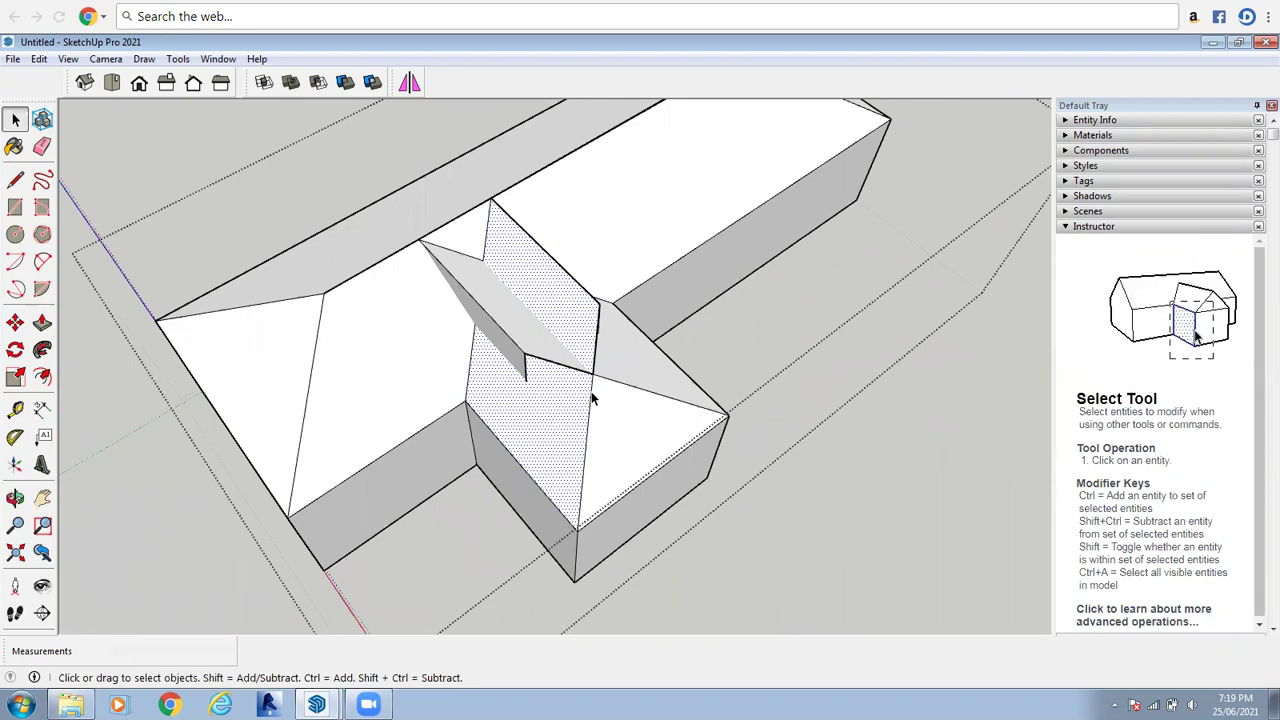
key(Delete)
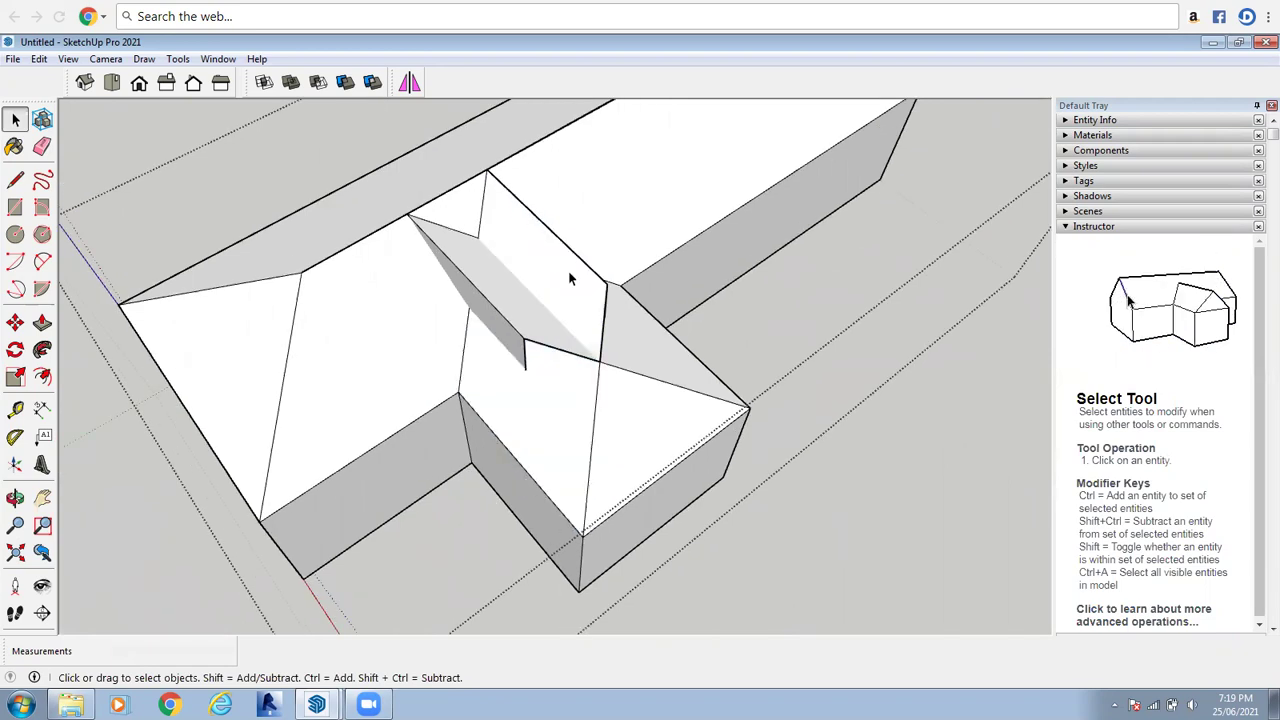
Intersect the short branch's roof slope face with the model to split off the part rising above the long roof
scroll(578, 266, up, 2)
right_click(576, 286)
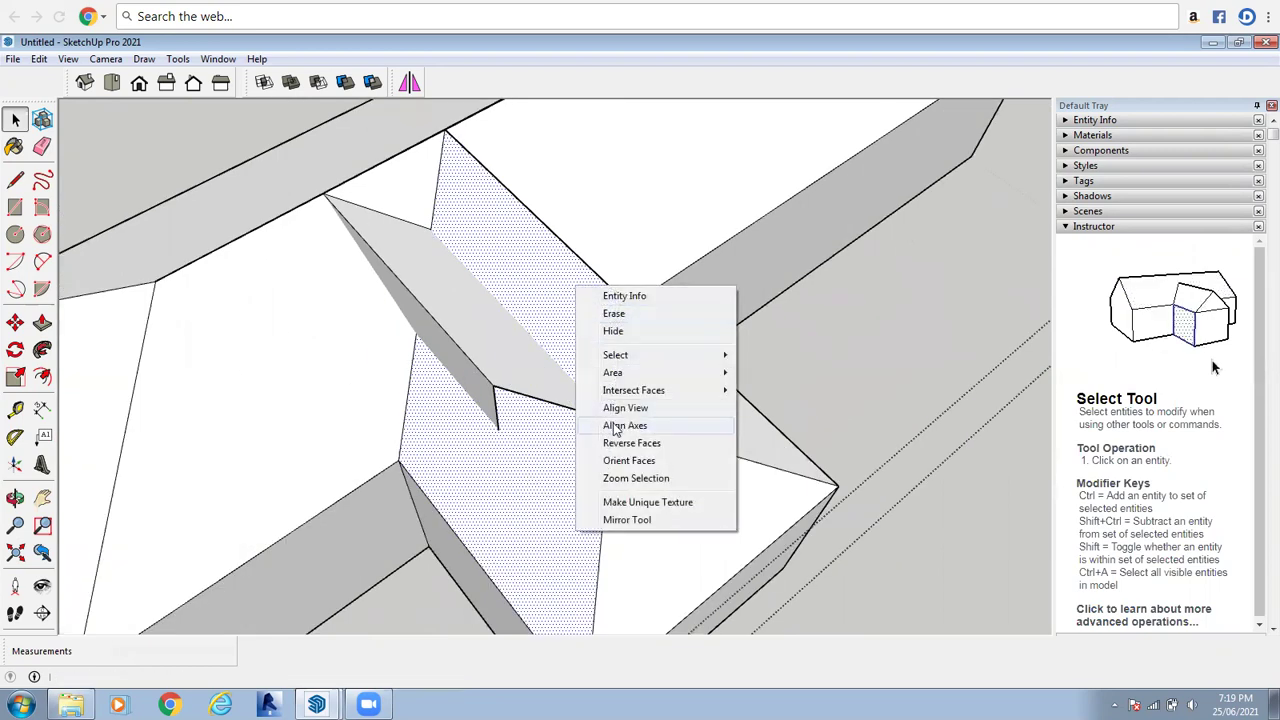
mouse_move(614, 398)
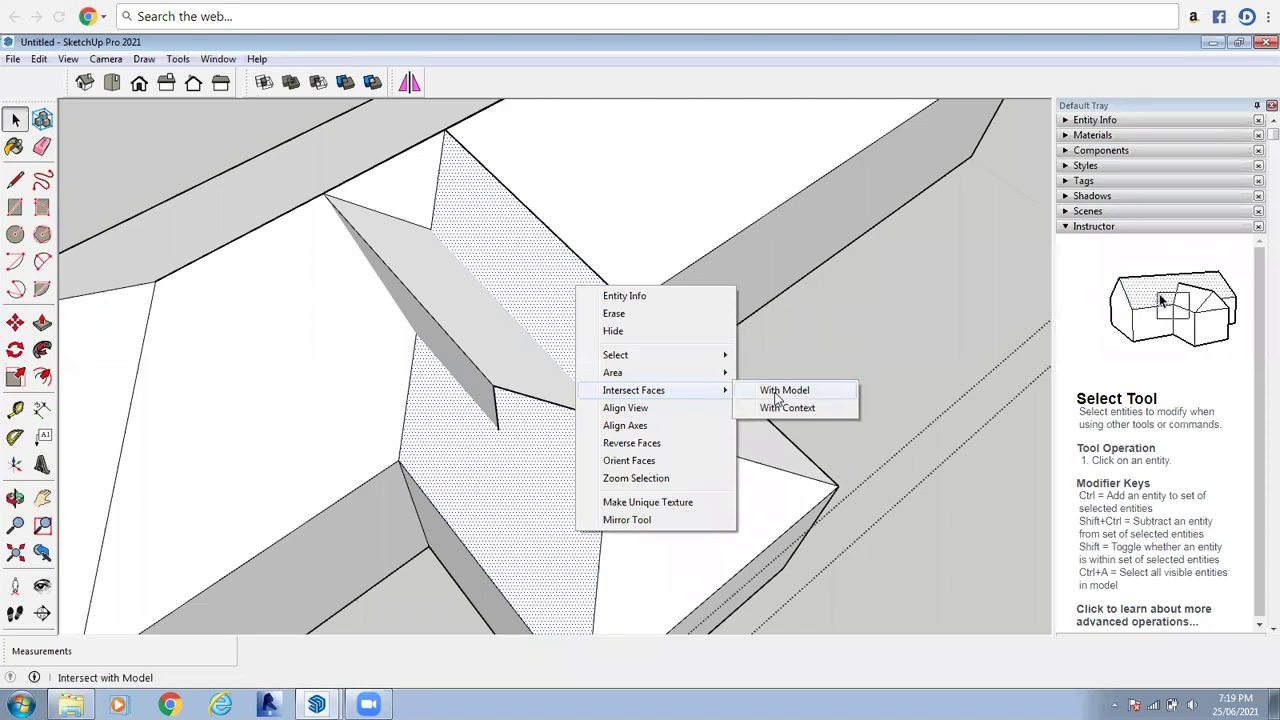
click(777, 398)
click(599, 354)
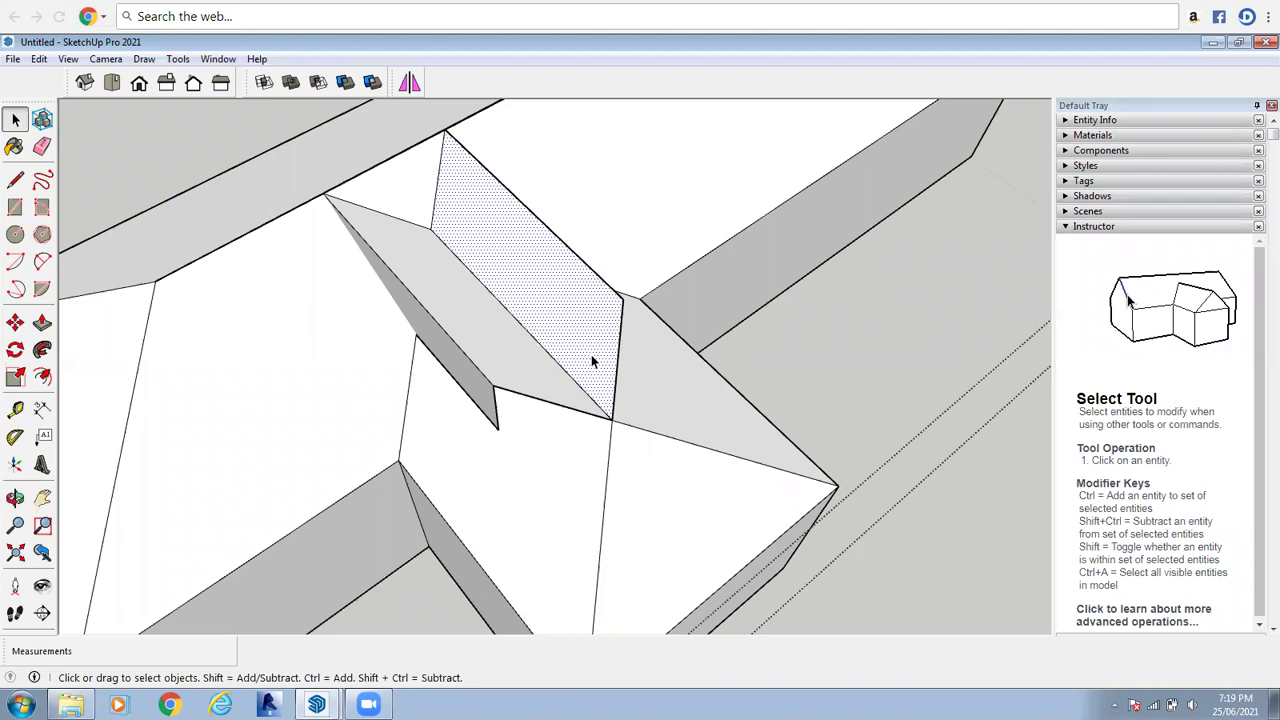
key(Delete)
click(614, 352)
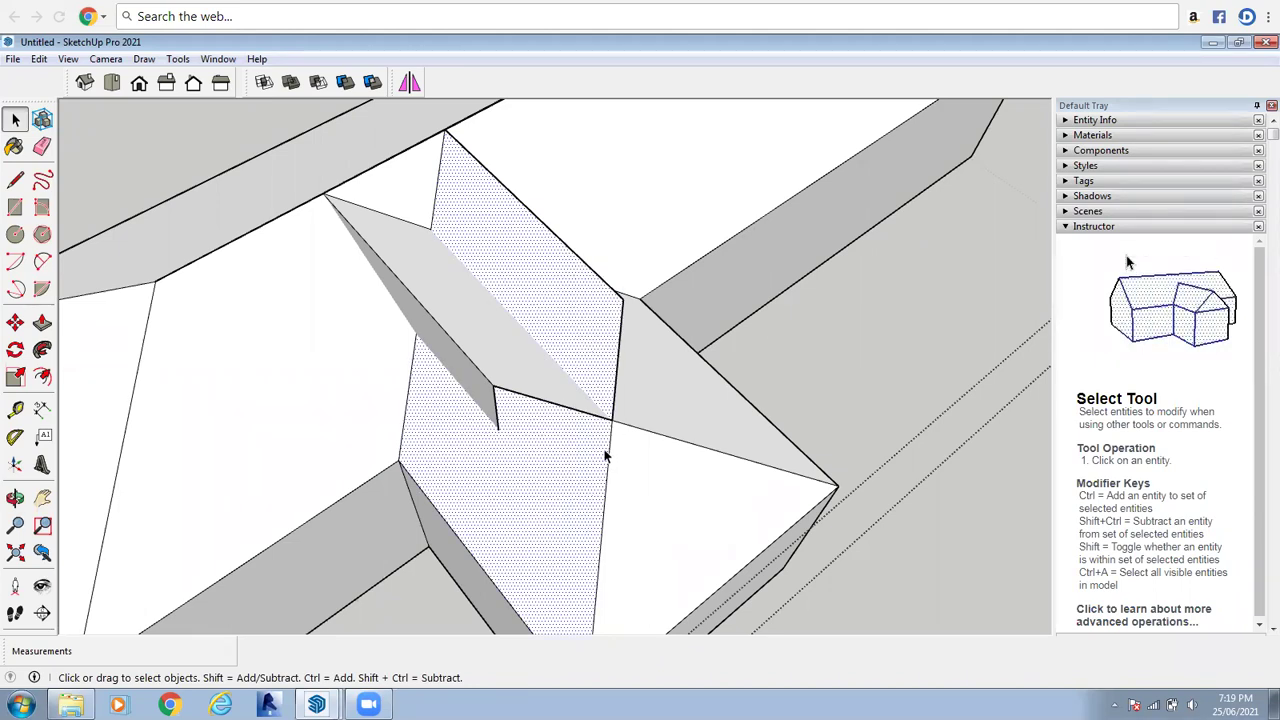
right_click(578, 324)
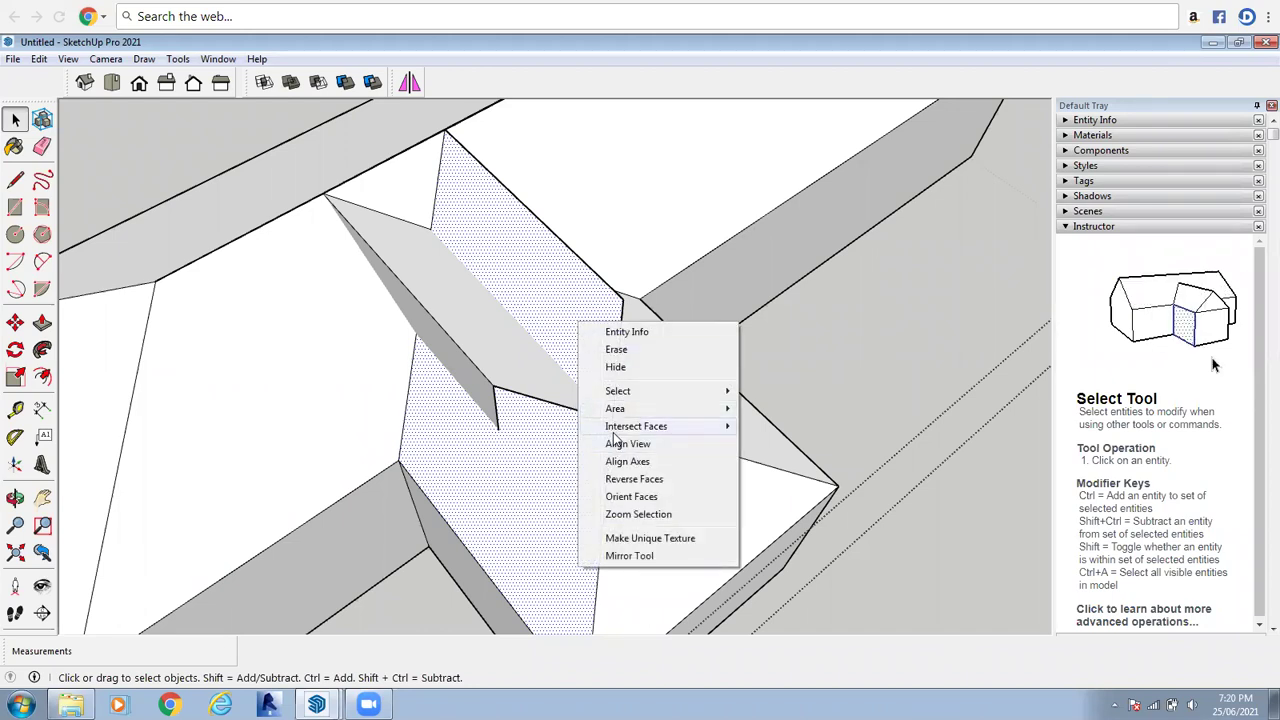
mouse_move(636, 431)
click(786, 427)
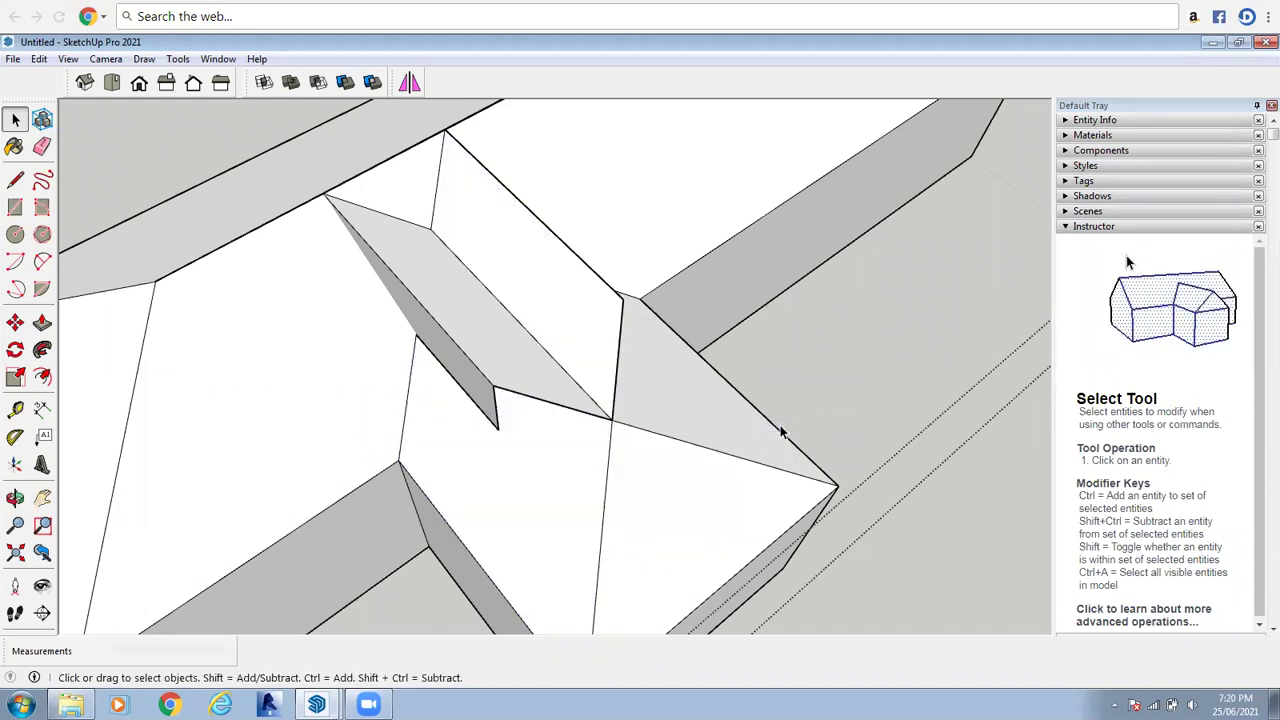
Delete the split-off slope part above the short branch's ridge, together with the protruding sloped face beside it
click(610, 350)
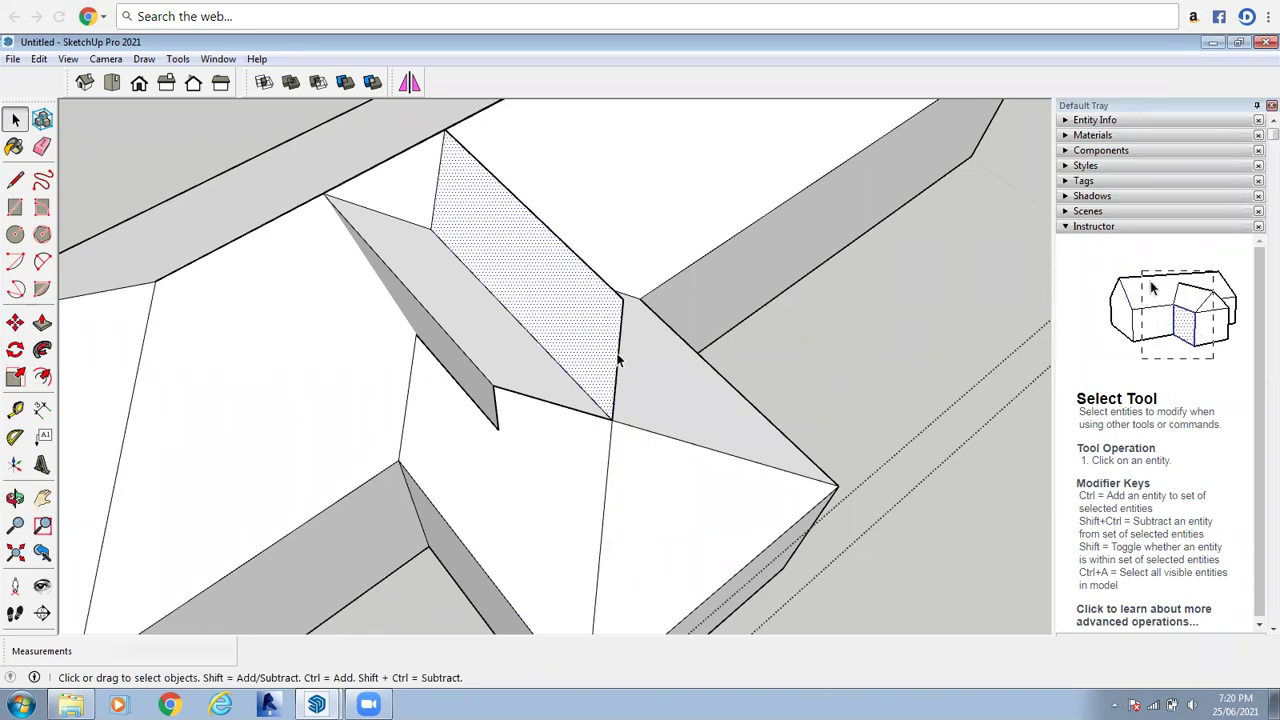
key(Delete)
click(496, 370)
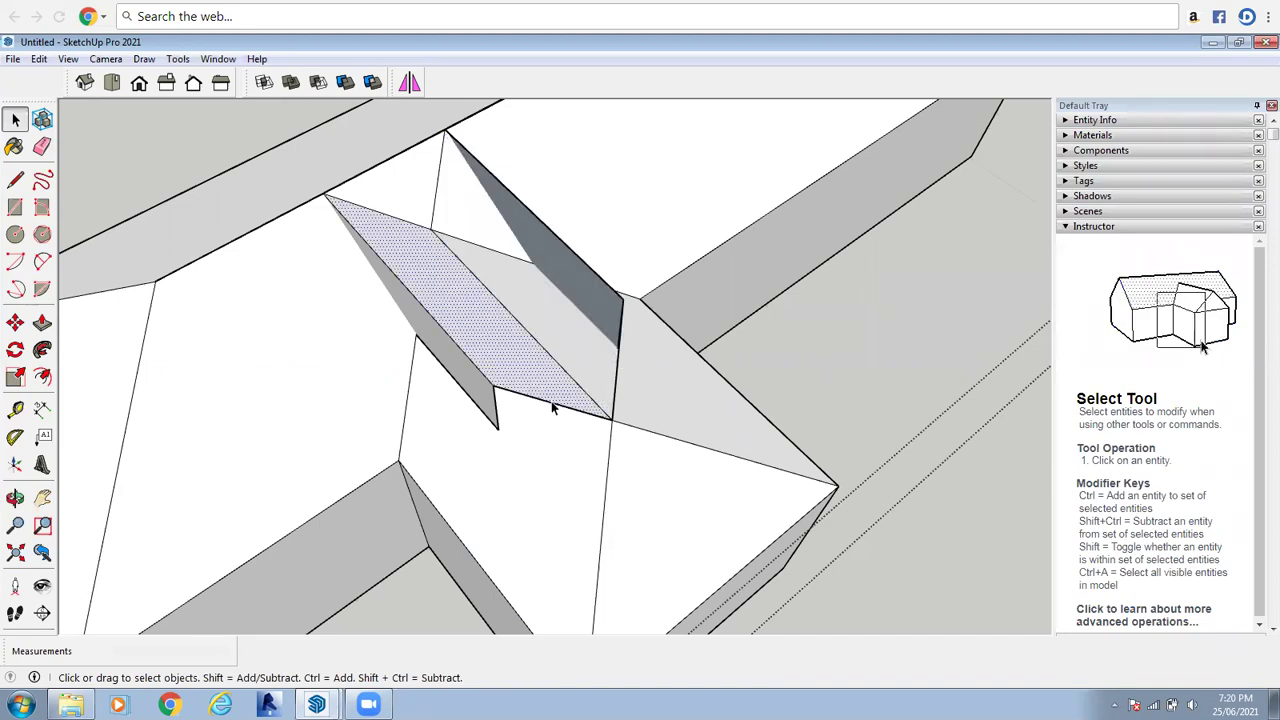
key(Delete)
key(Delete)
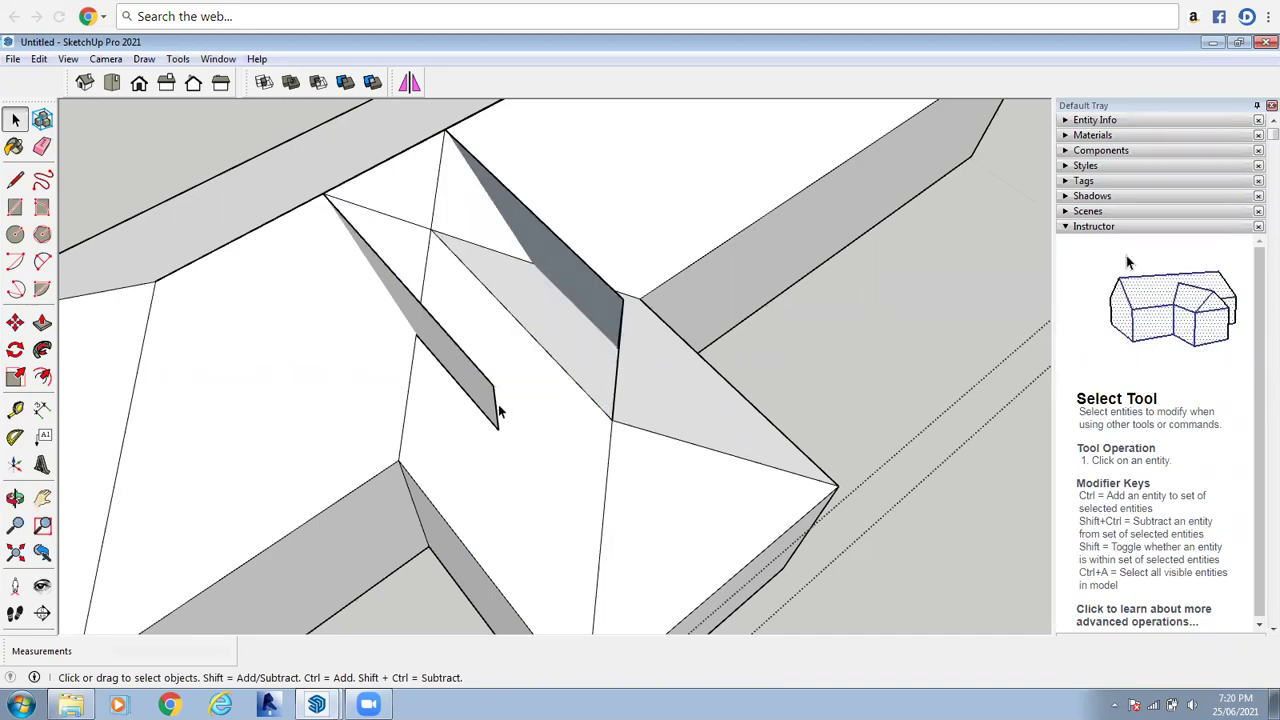
Delete the narrow leftover faces on both sides of the short branch's roof and their stray edges
click(496, 410)
key(Delete)
key(Delete)
click(486, 414)
key(Delete)
click(620, 305)
key(Delete)
click(620, 333)
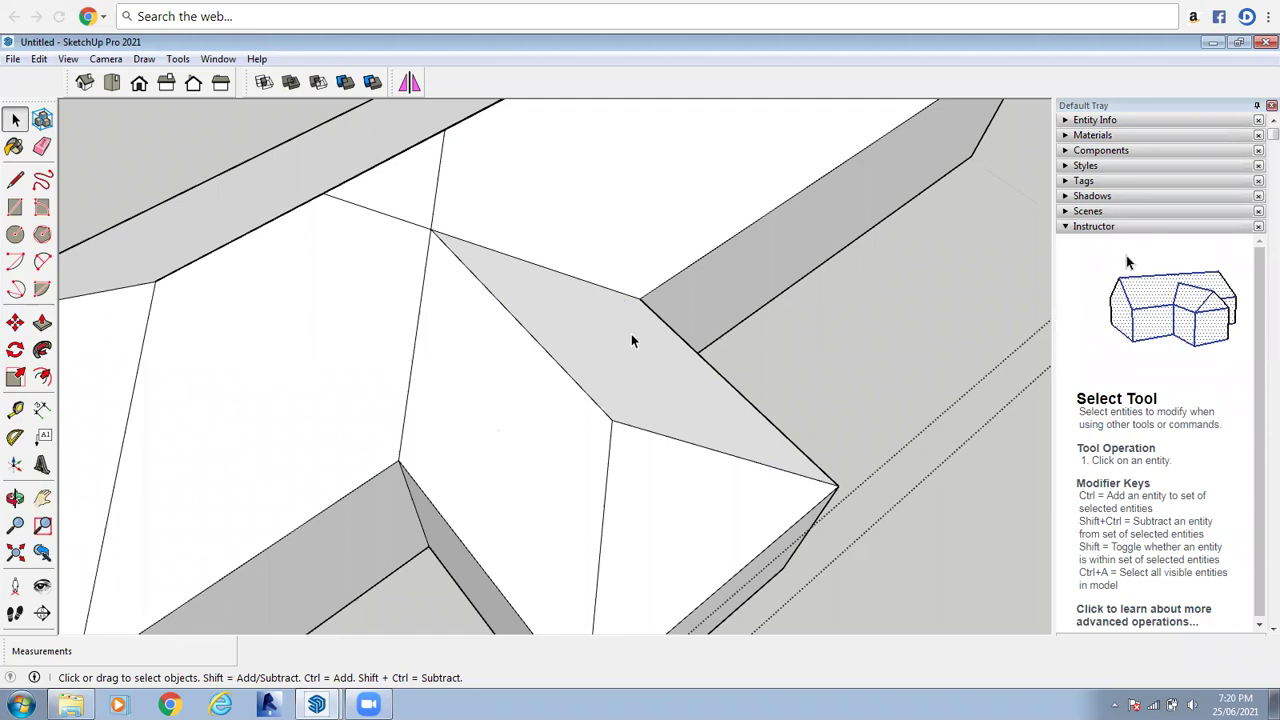
Examine the T-shaped roof from several sides, checking the junction between the short branch and the long roof
scroll(557, 271, down, 5)
click(535, 296)
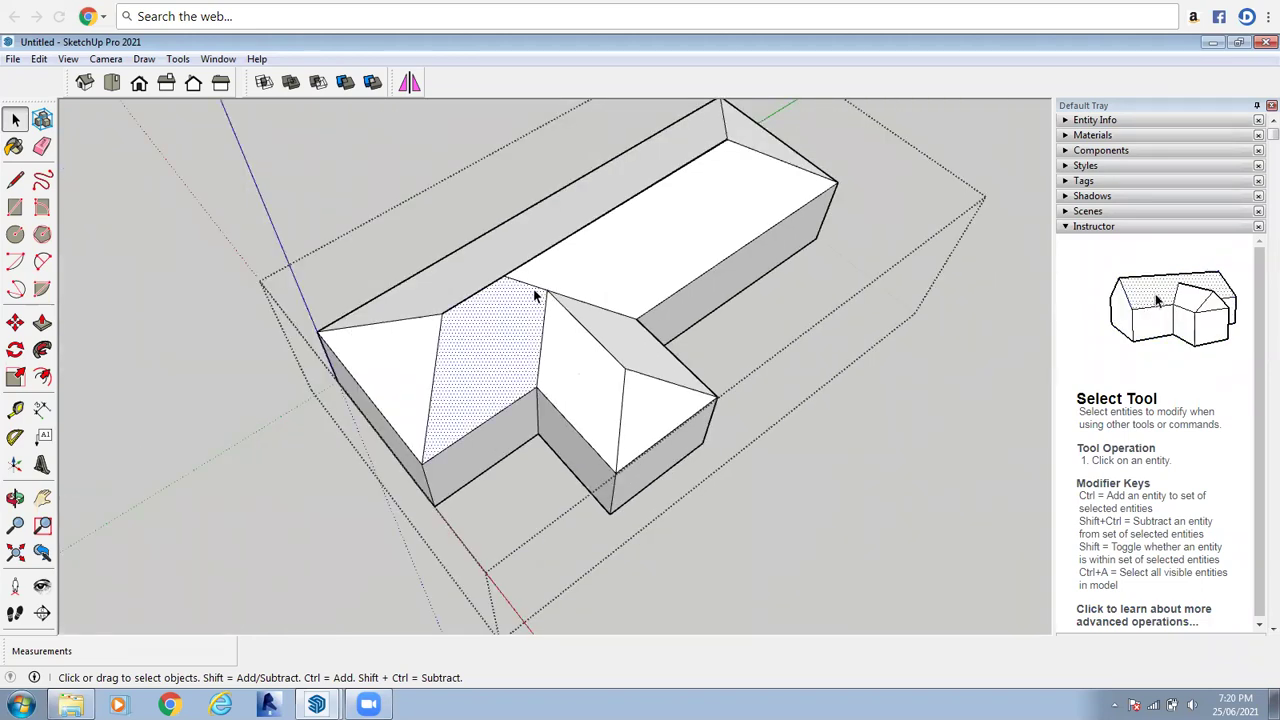
key(Escape)
scroll(531, 286, down, 4)
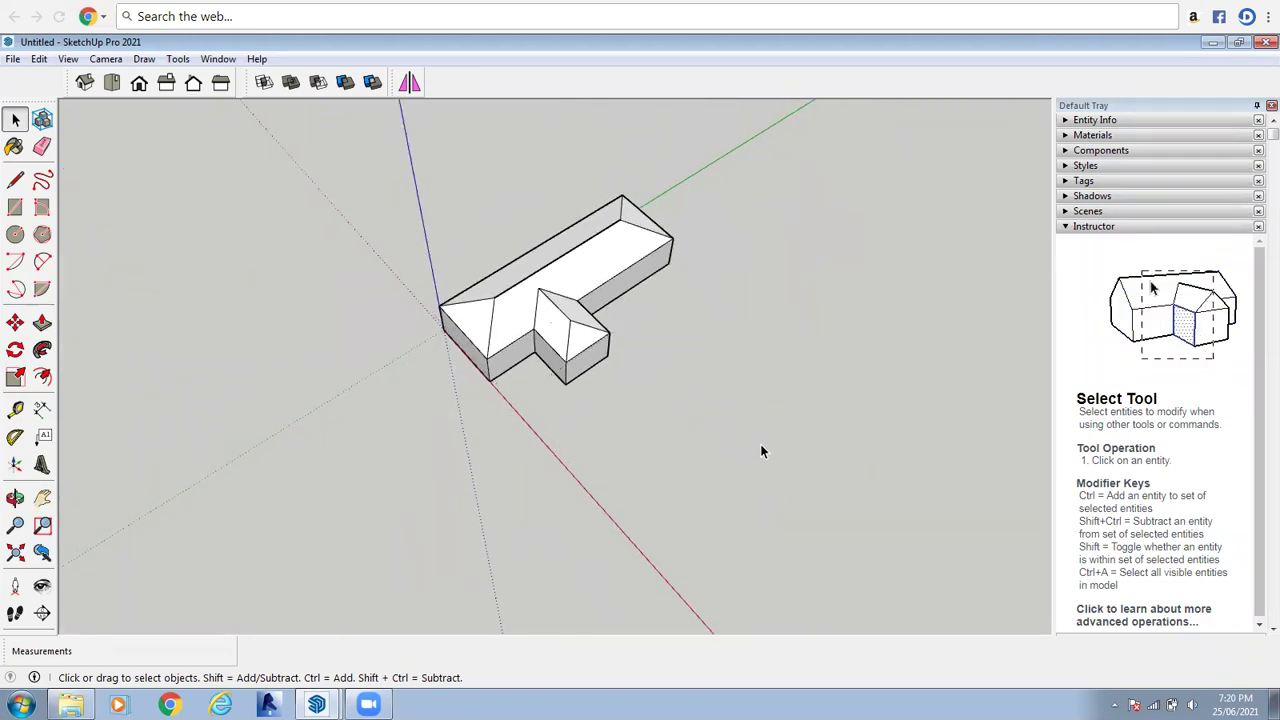
click(15, 499)
drag(574, 451, 606, 363)
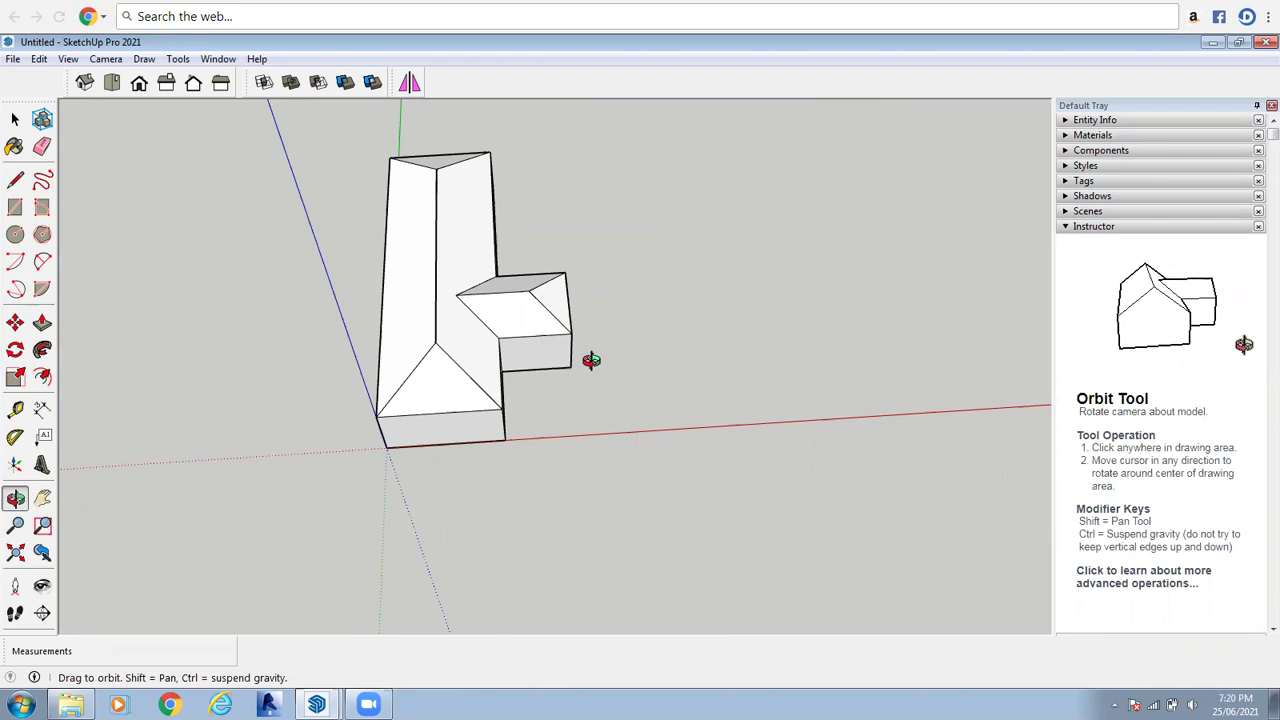
scroll(586, 355, down, 4)
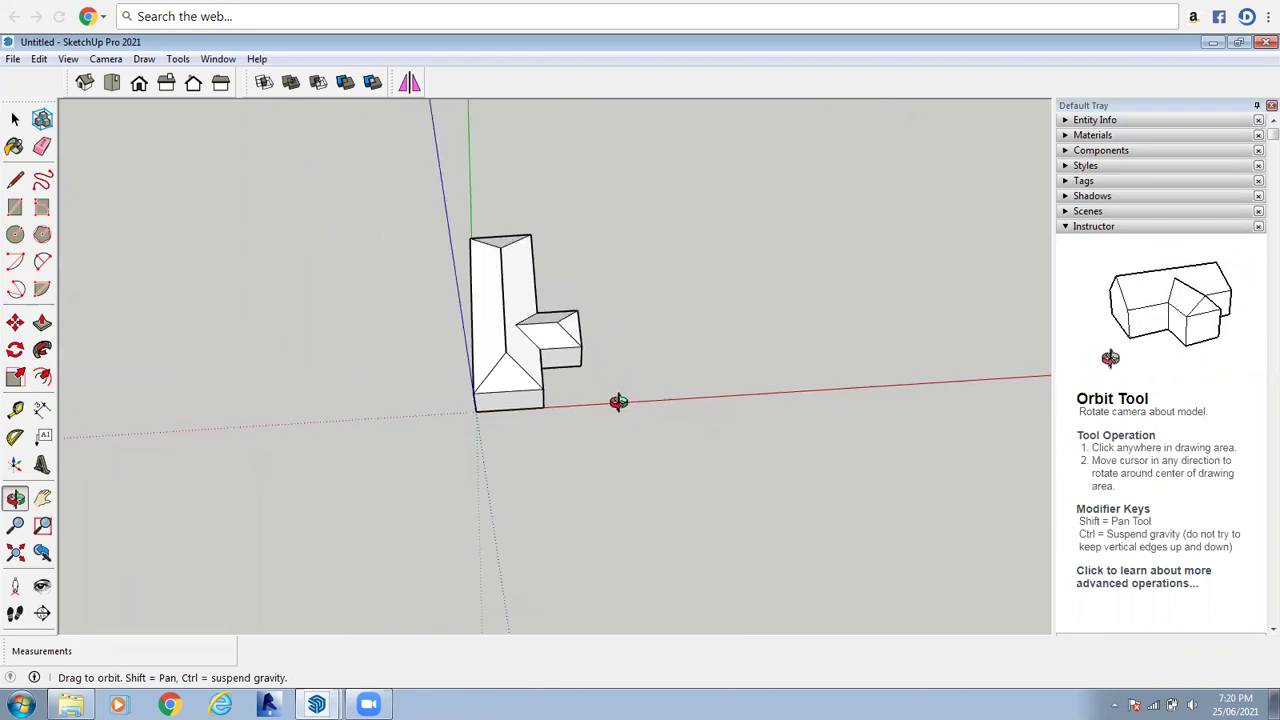
drag(618, 401, 640, 360)
right_click(646, 363)
click(684, 378)
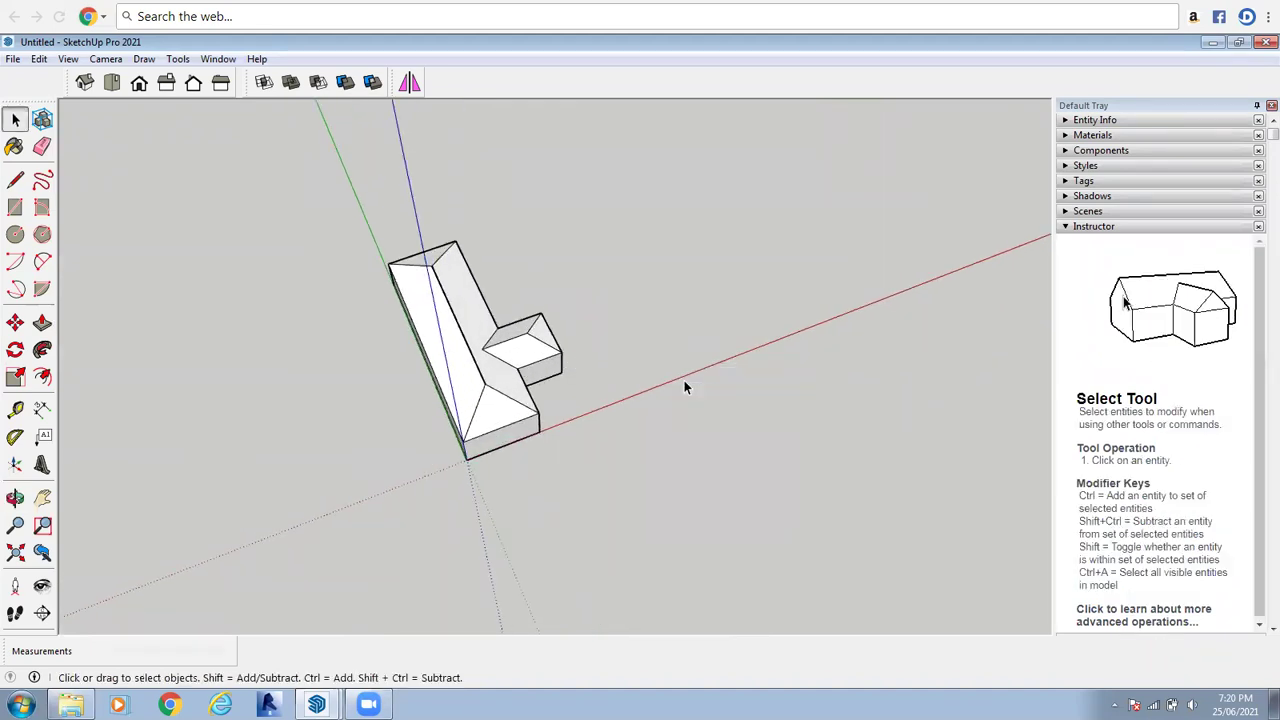
click(469, 372)
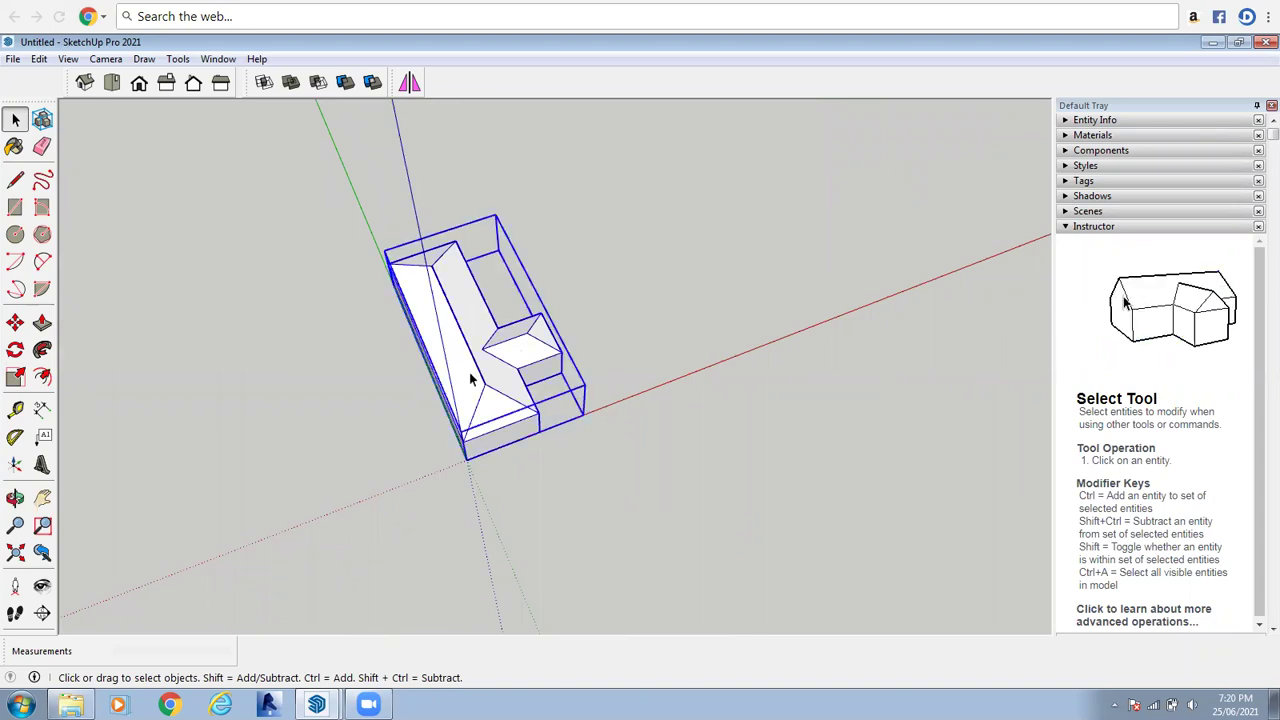
click(645, 382)
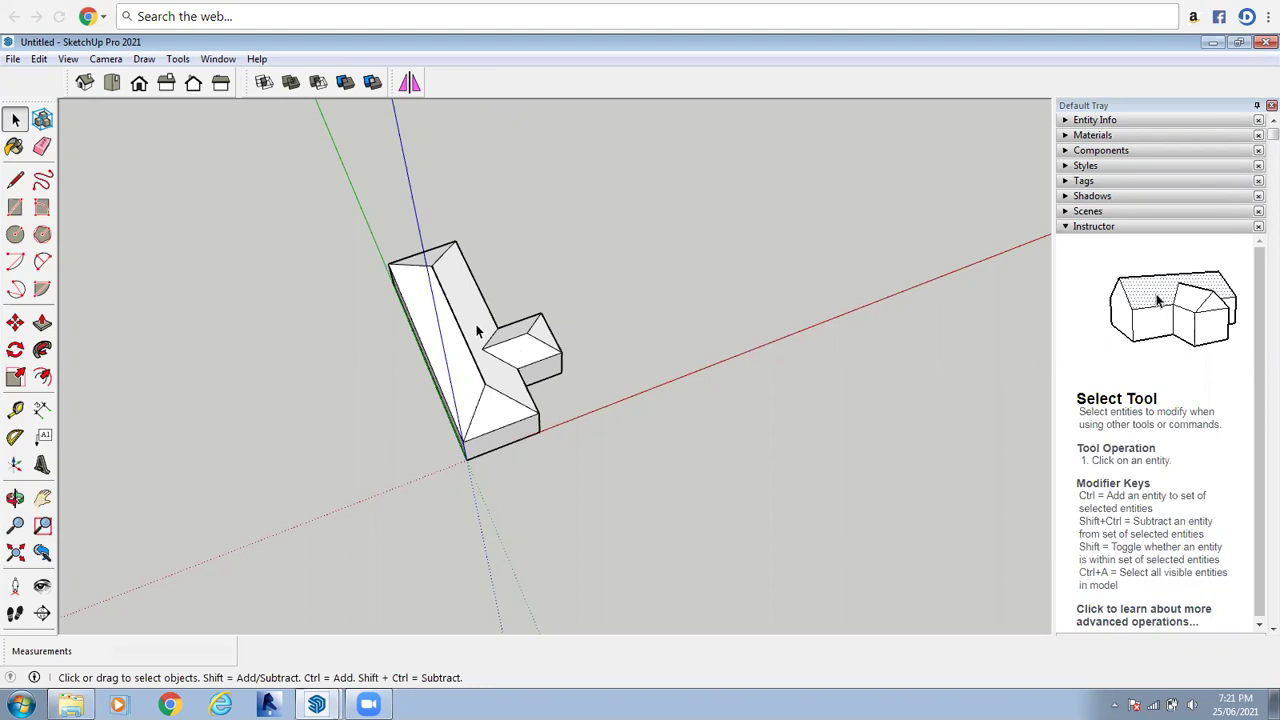
Undo the roof cleanup back to the unsplit slope face on the short branch
scroll(497, 345, up, 3)
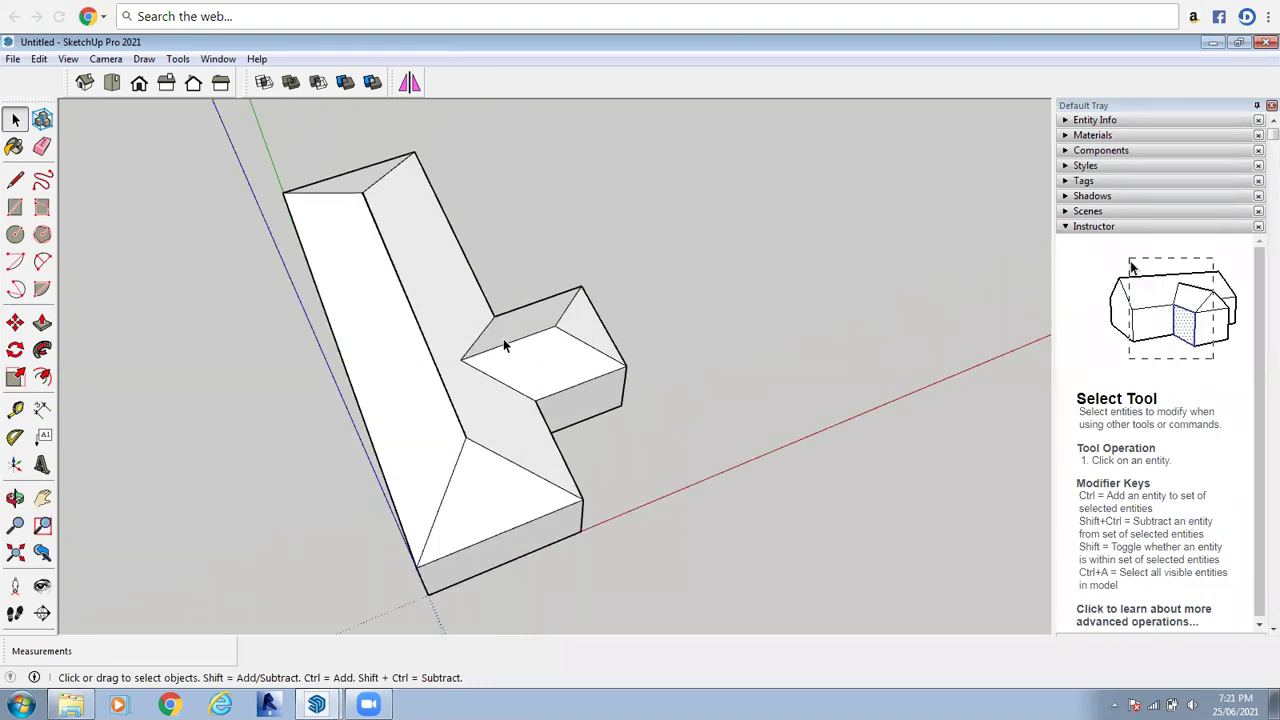
click(505, 342)
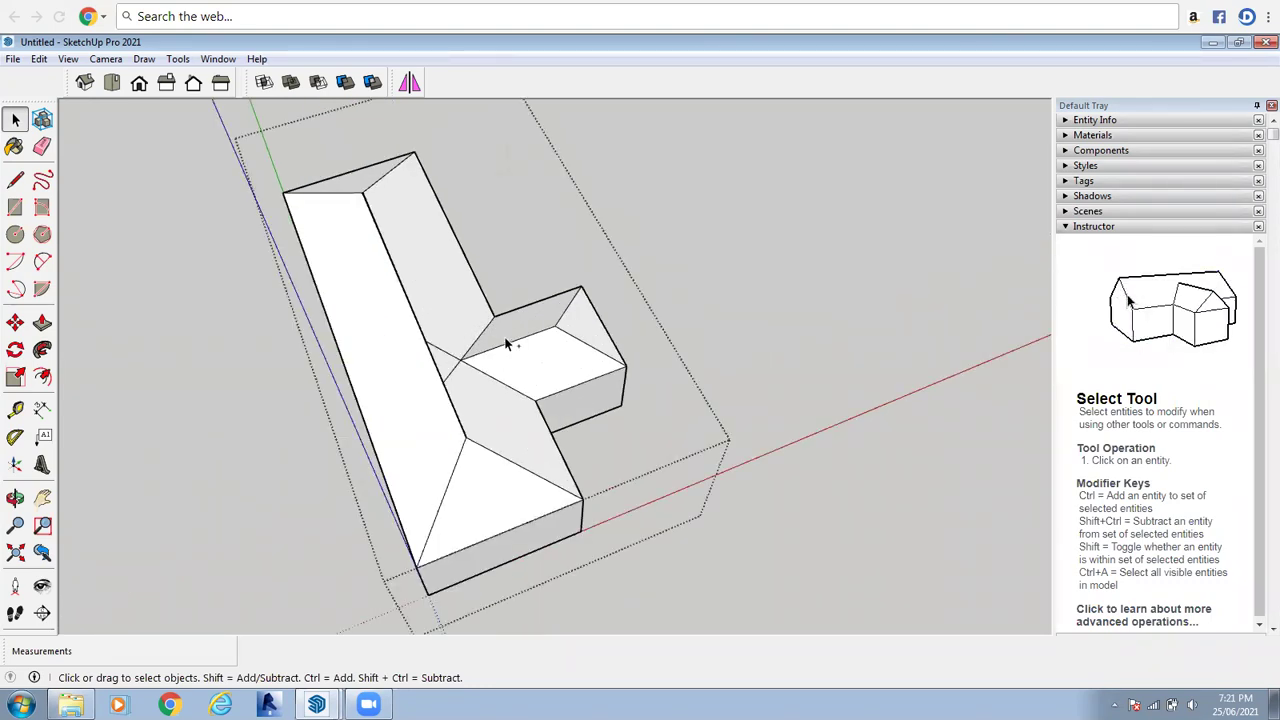
key(ctrl+z)
key(ctrl+z)
key(ctrl+z)
key(ctrl+z)
key(ctrl+z)
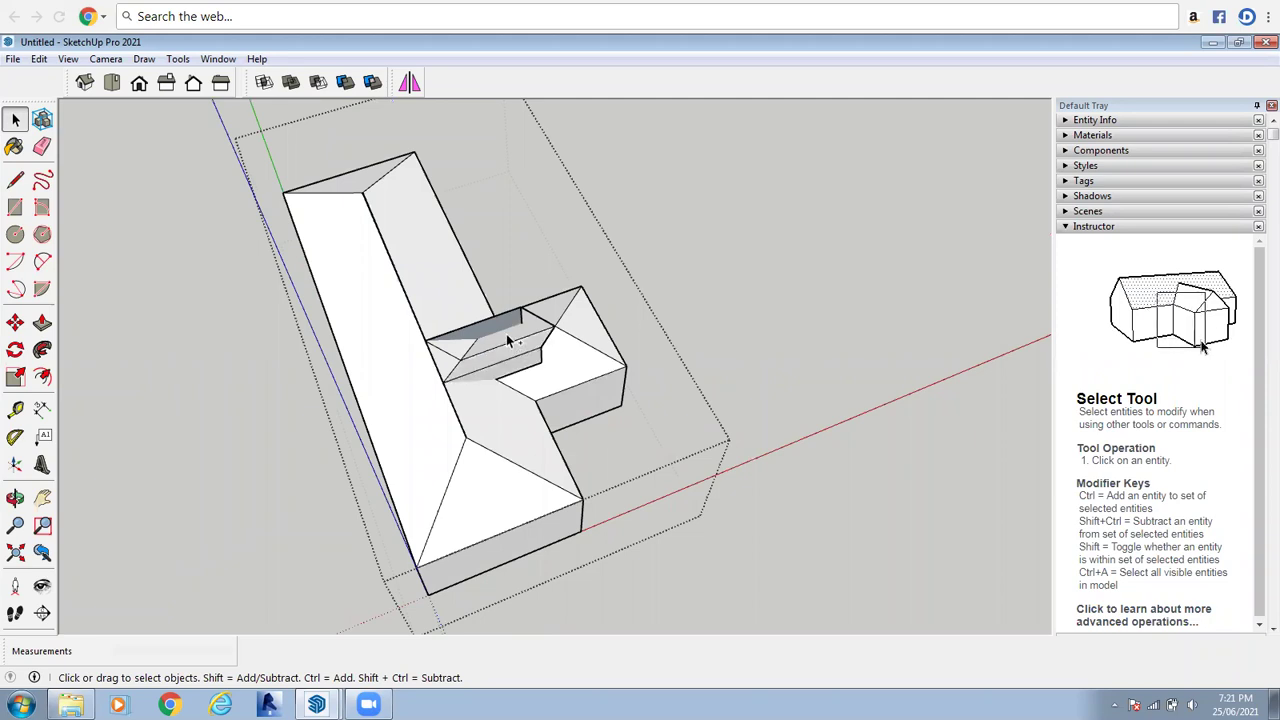
key(ctrl+z)
Intersect the short branch's restored roof slope face with the rest of the model
scroll(535, 345, up, 4)
click(15, 497)
drag(591, 449, 486, 163)
scroll(500, 189, up, 5)
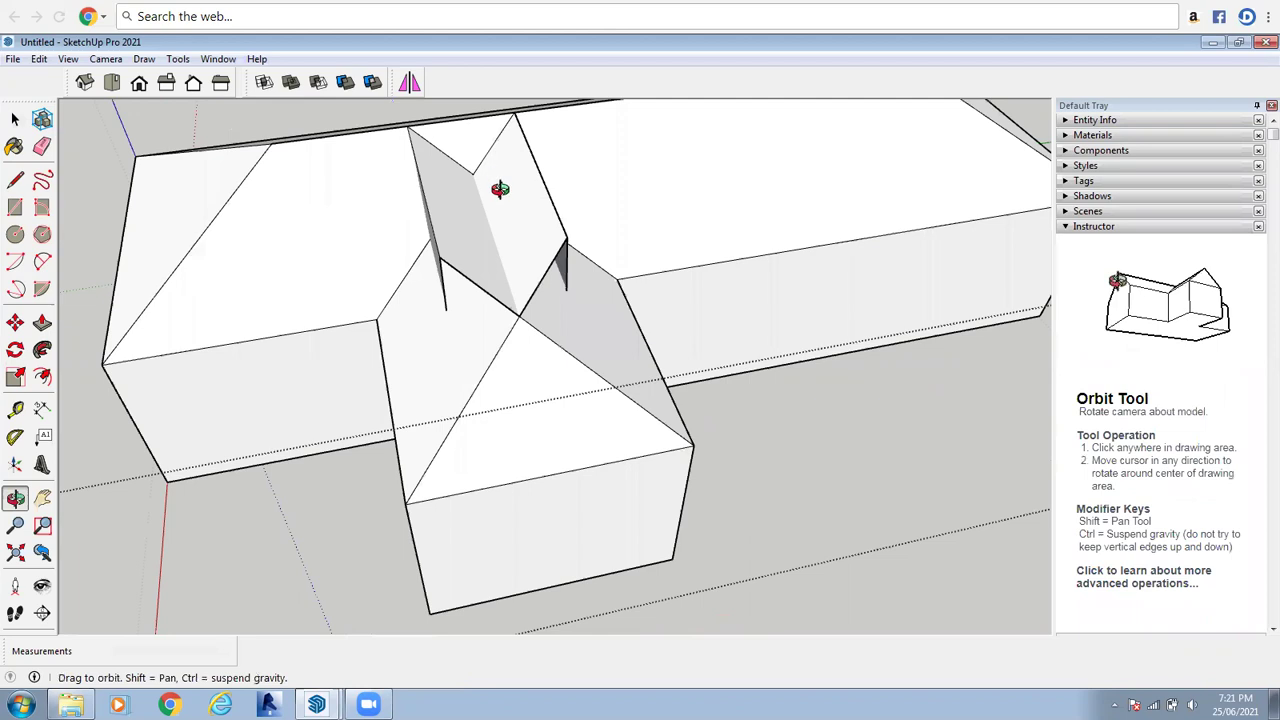
right_click(508, 200)
click(540, 209)
scroll(612, 315, down, 3)
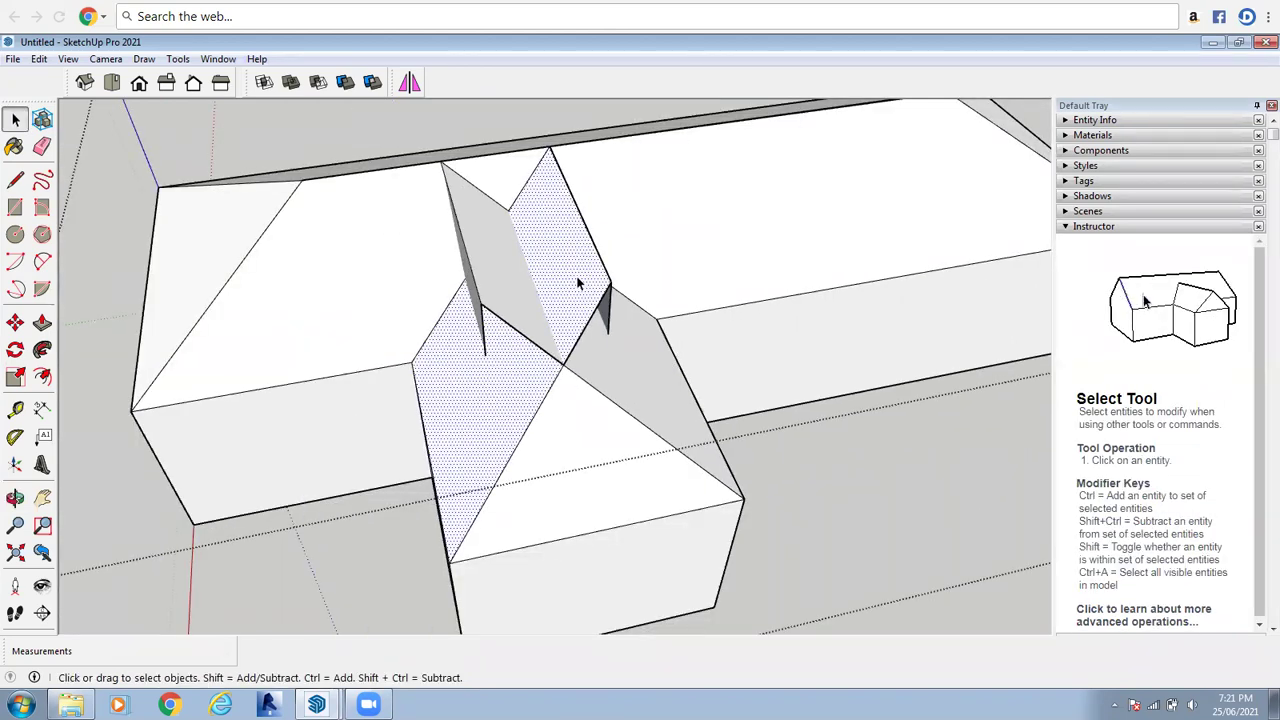
right_click(577, 278)
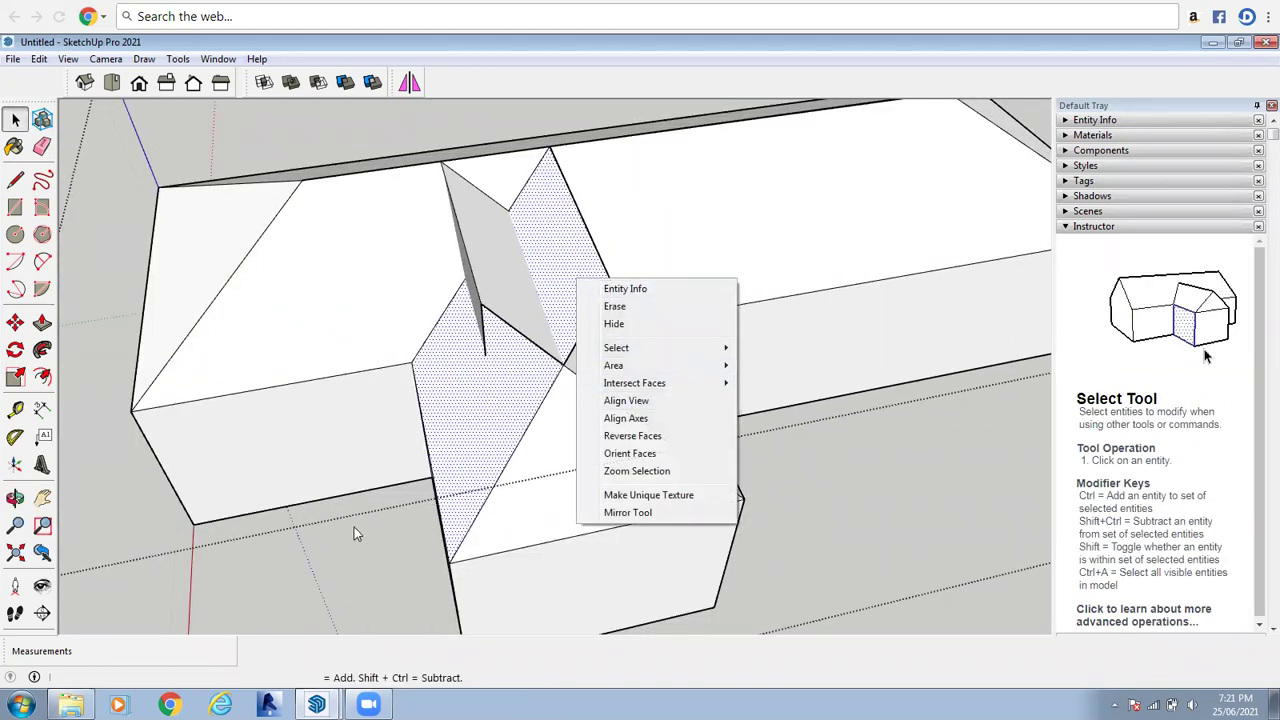
click(578, 266)
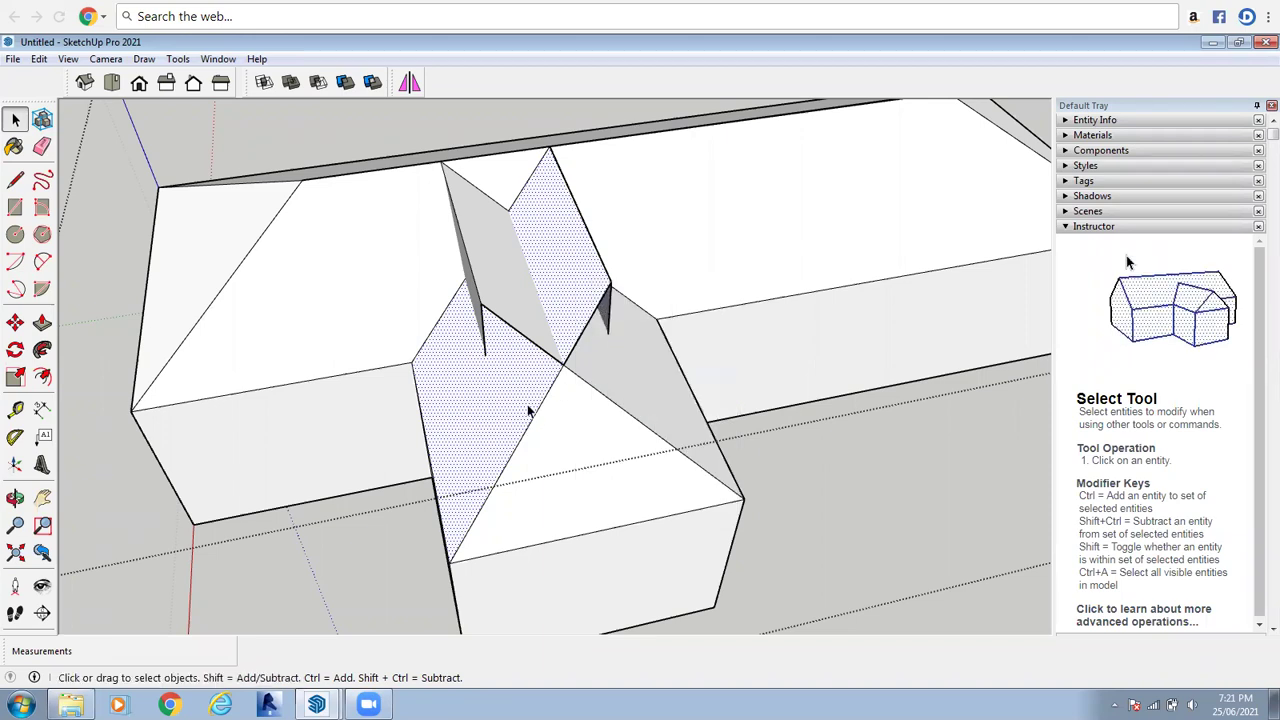
right_click(562, 286)
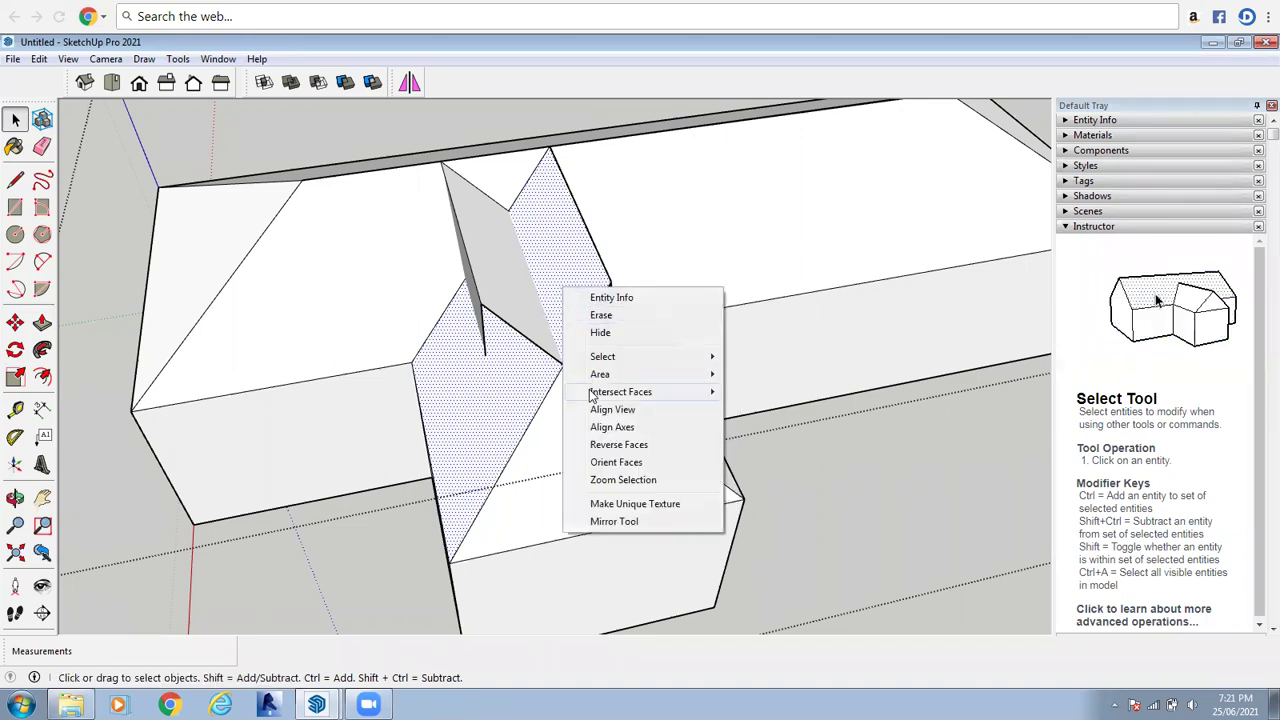
mouse_move(600, 392)
click(775, 392)
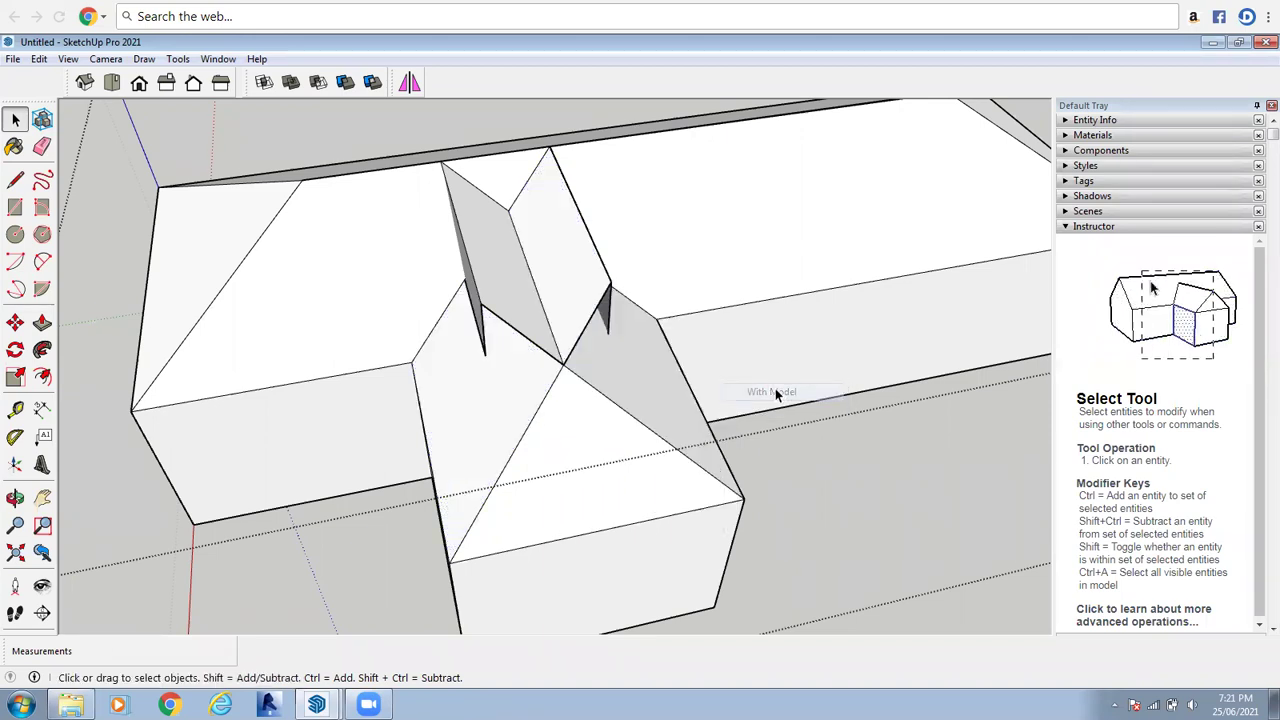
Delete the slope part above the short branch's ridge, the sloped face beside it and the adjoining narrow leftover face
click(577, 323)
key(Delete)
click(521, 340)
key(Delete)
click(481, 333)
key(Delete)
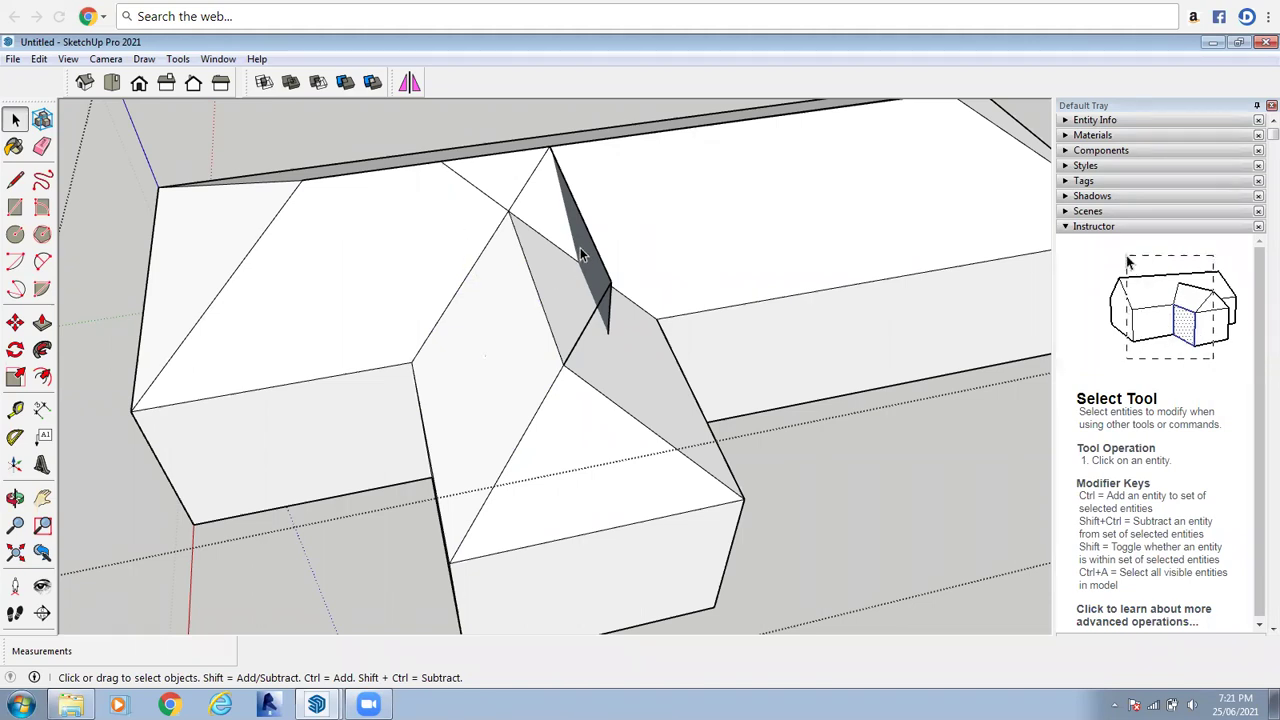
Delete the dark leftover face on the short branch's far side, its stray edges and the extra lines on the long roof
click(590, 262)
key(Delete)
key(Delete)
click(606, 298)
click(601, 300)
key(Delete)
scroll(611, 297, down, 2)
click(538, 216)
key(Delete)
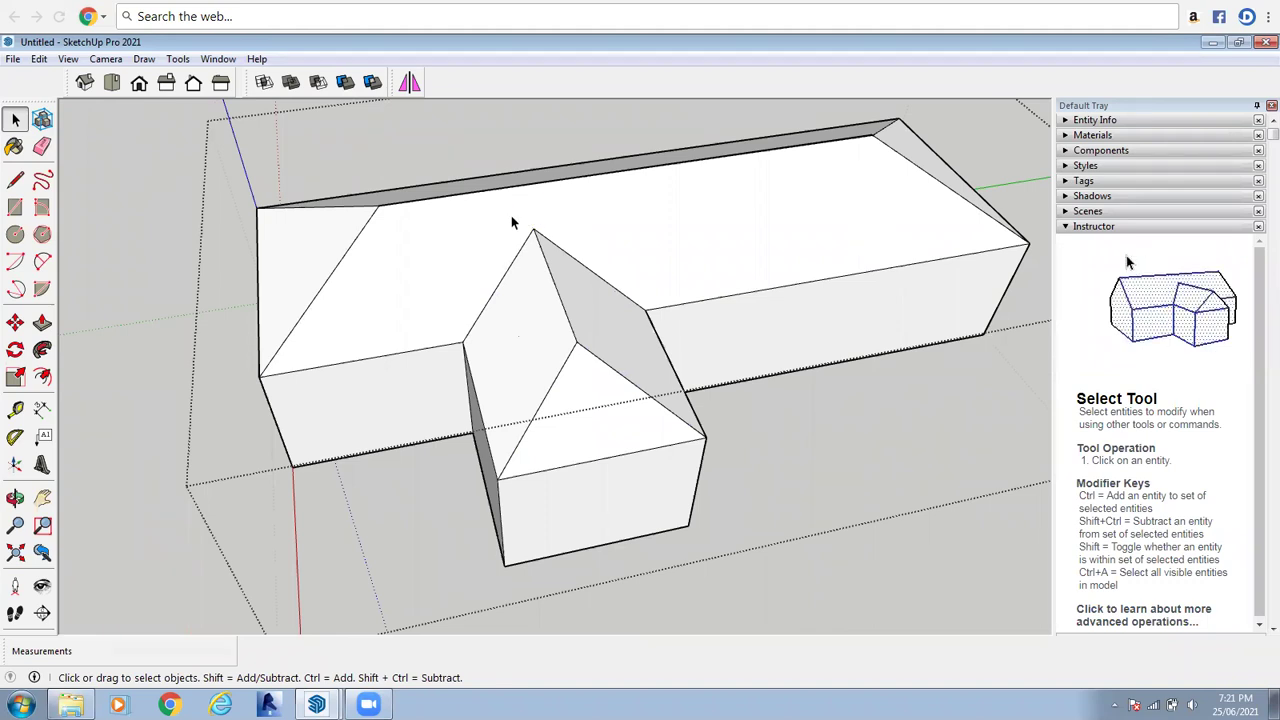
View the cleaned-up T-shaped roof from the long block's hipped end
scroll(511, 215, down, 3)
click(15, 497)
drag(423, 466, 609, 314)
right_click(616, 313)
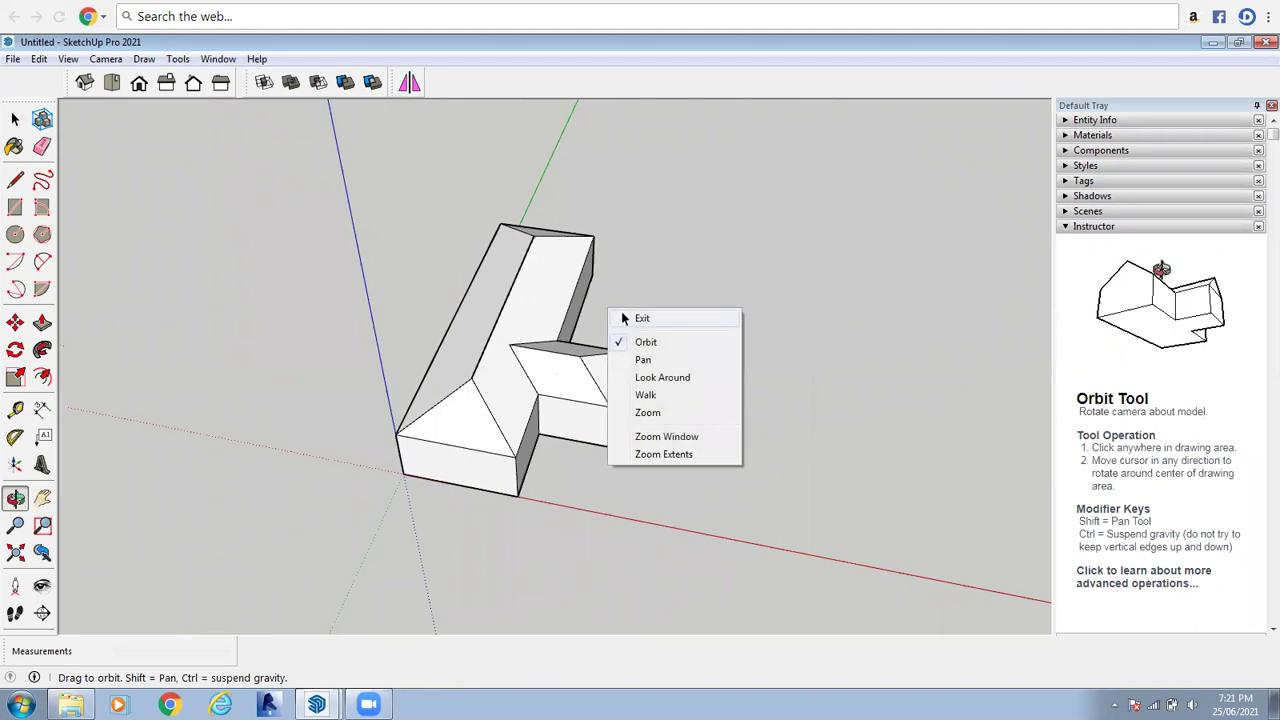
click(626, 317)
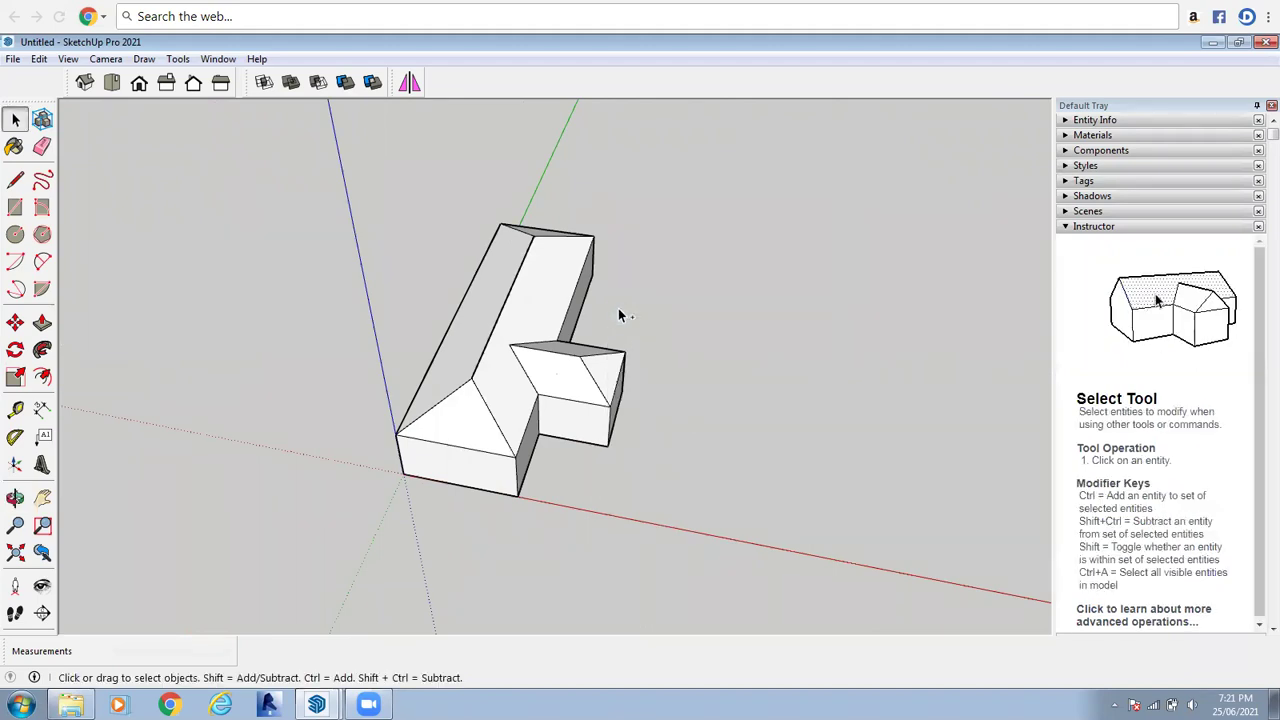
Switch to the 250621 model without saving the T-shaped block, and undo the roof and cover face over the bedroom
key(ctrl+s)
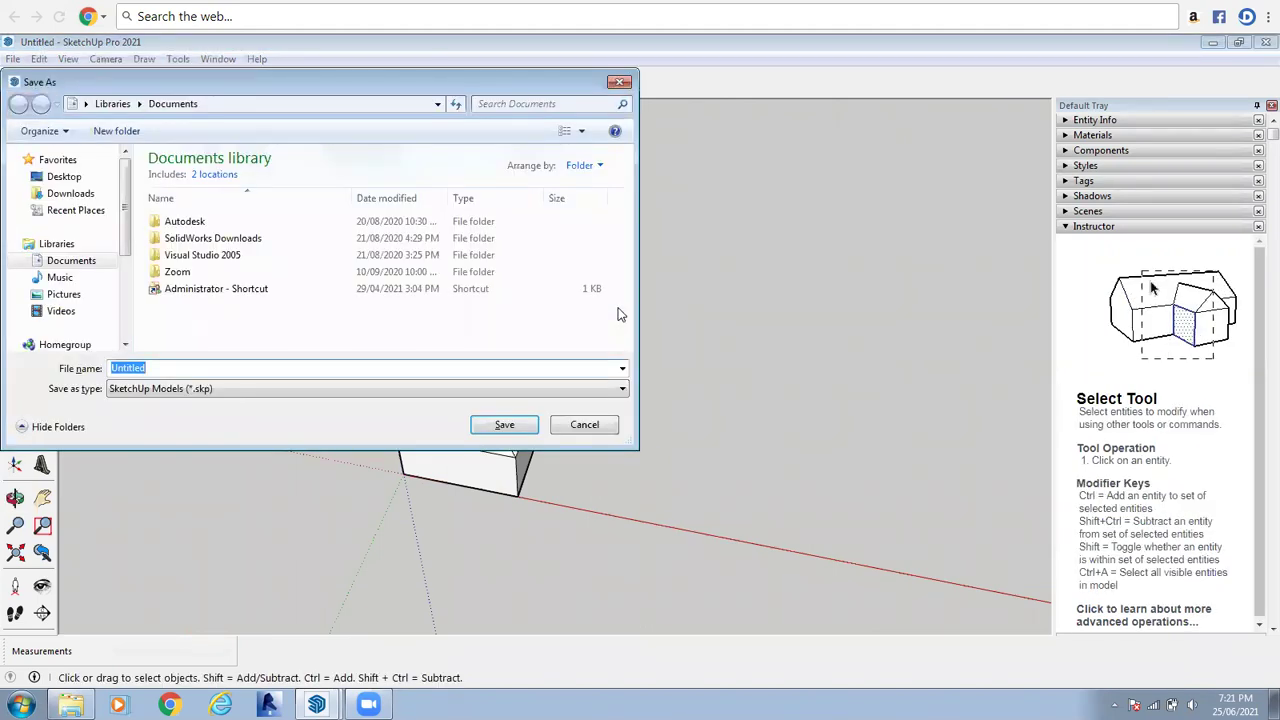
click(619, 83)
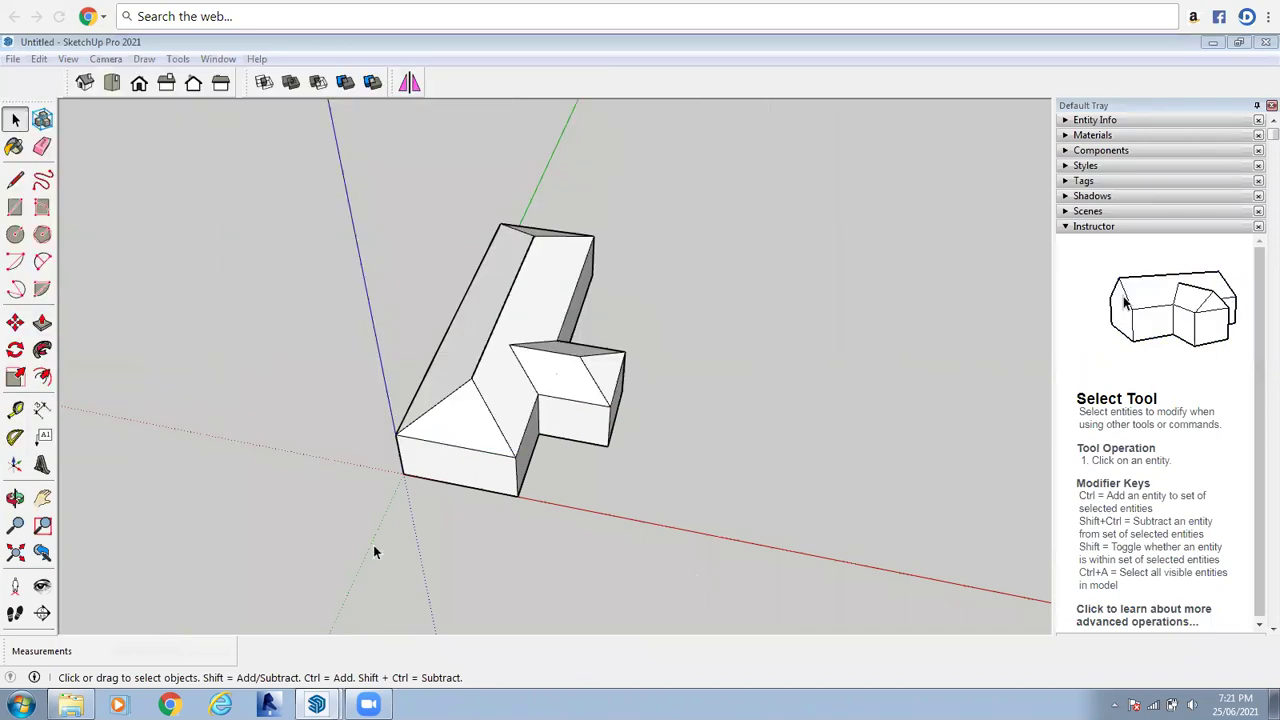
mouse_move(316, 704)
click(352, 668)
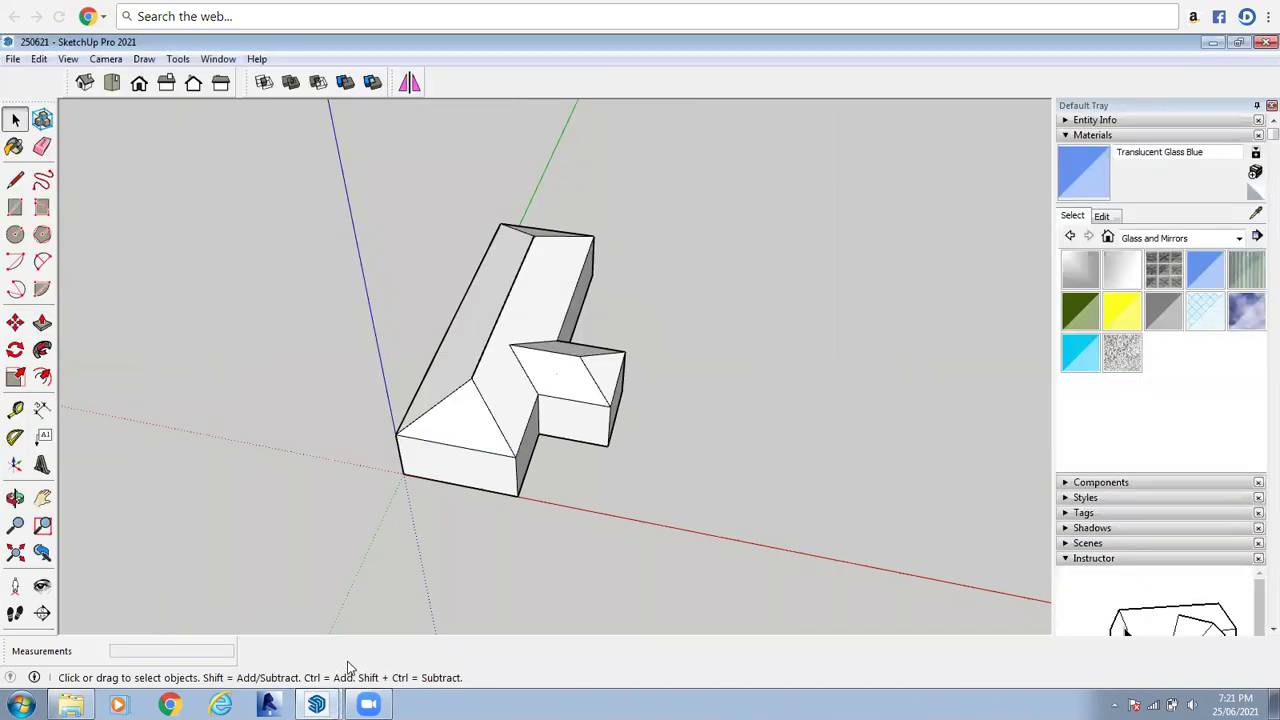
key(ctrl+z)
key(ctrl+z)
key(ctrl+z)
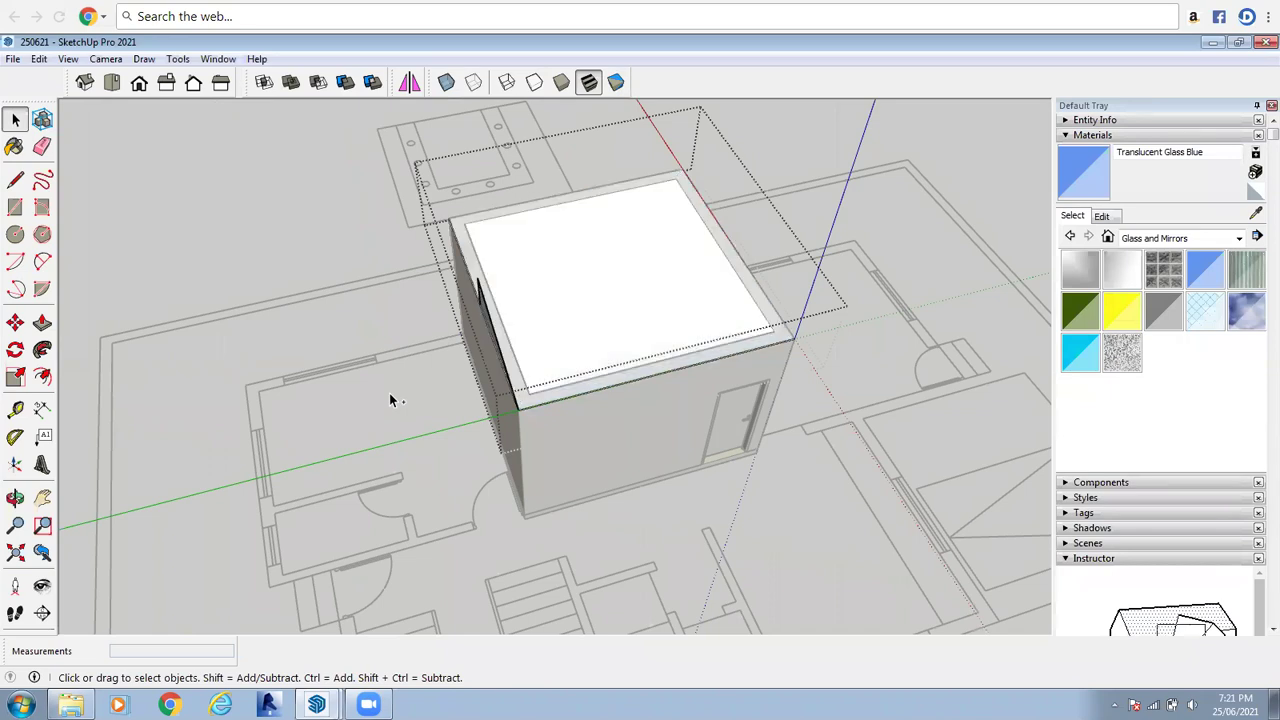
key(ctrl+z)
key(ctrl+z)
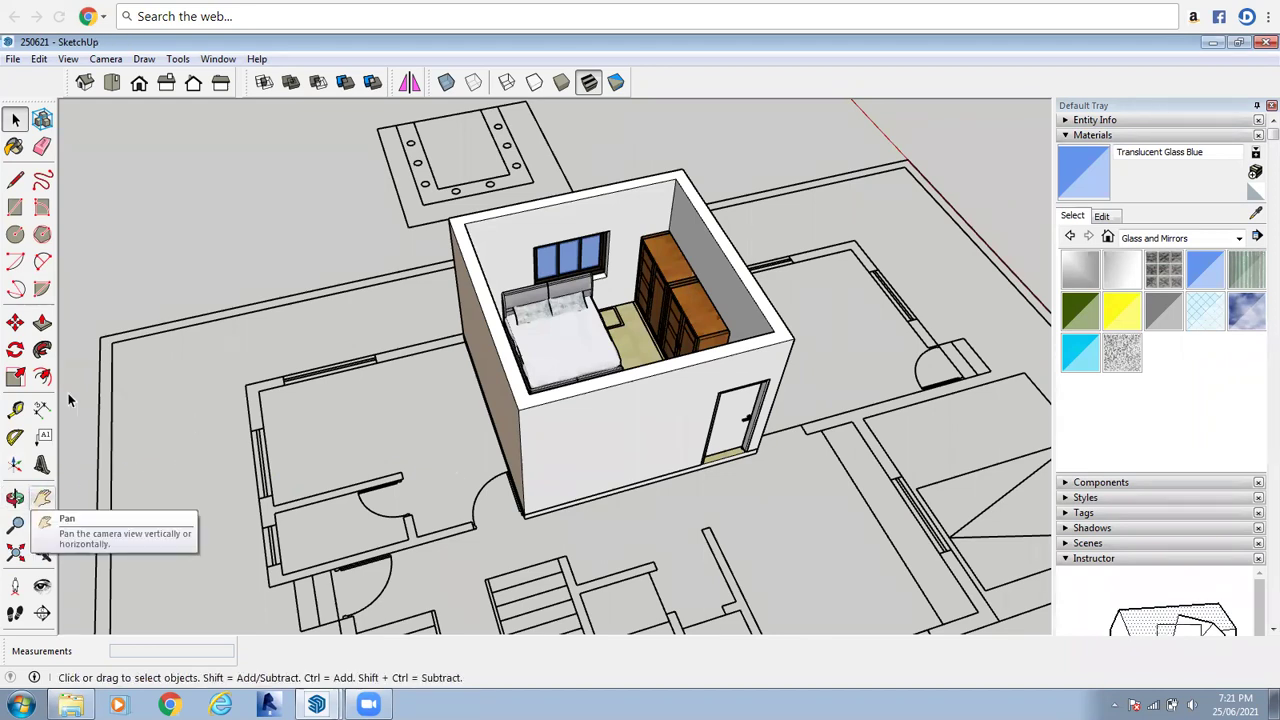
Examine the roofless bedroom from above and from its door side, together with the separate ceiling plan beside the house plan
key(o)
drag(351, 474, 806, 330)
scroll(806, 330, down, 5)
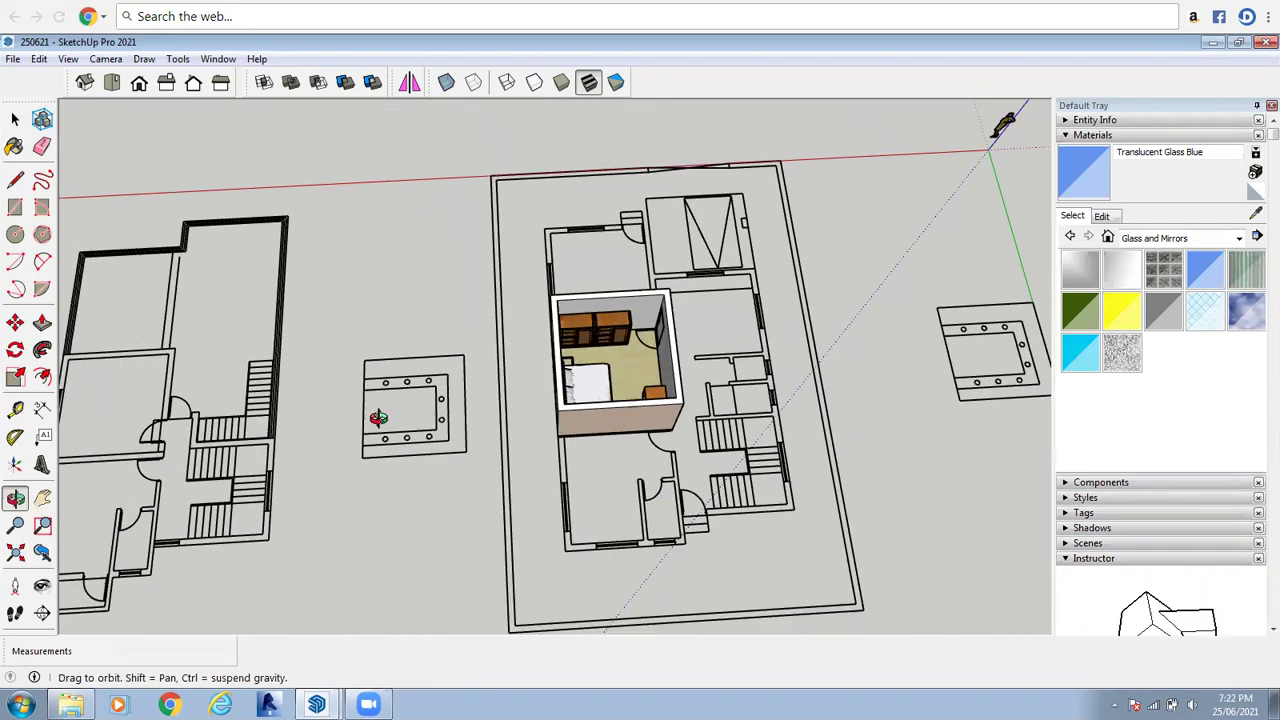
scroll(391, 397, up, 3)
scroll(397, 399, up, 4)
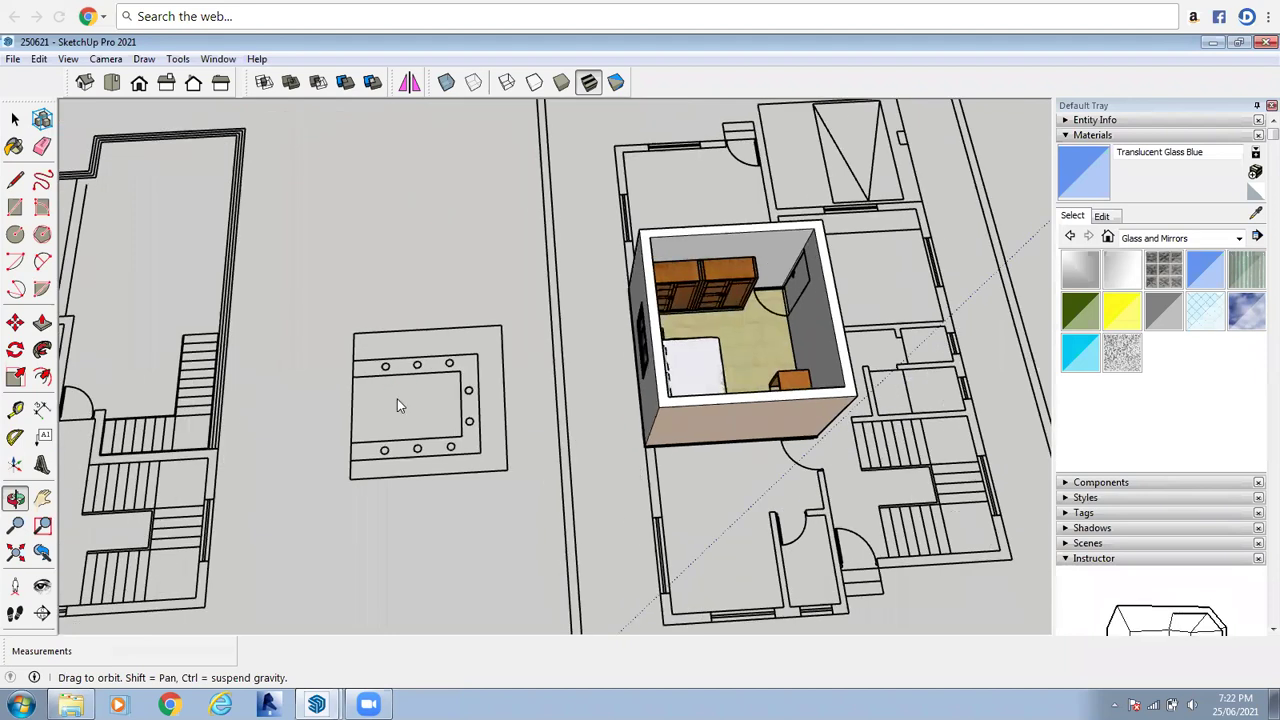
right_click(400, 402)
click(418, 408)
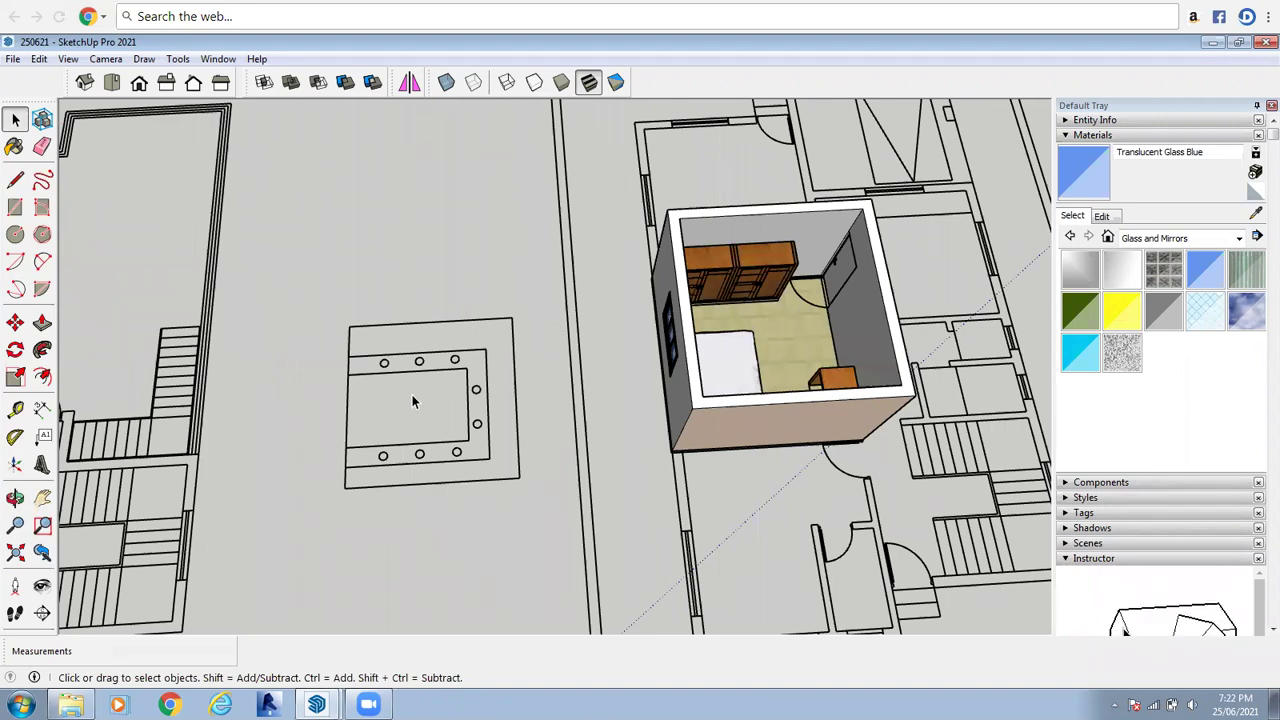
scroll(870, 303, up, 1)
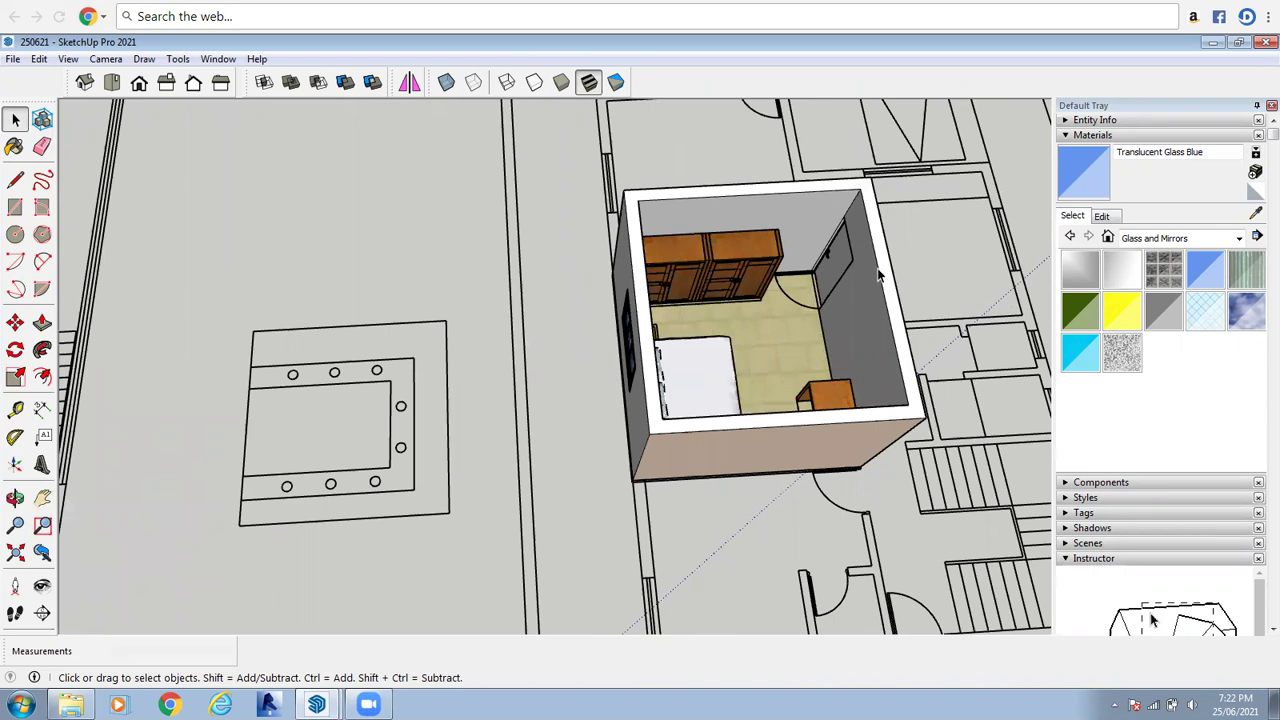
click(16, 498)
drag(460, 600, 320, 430)
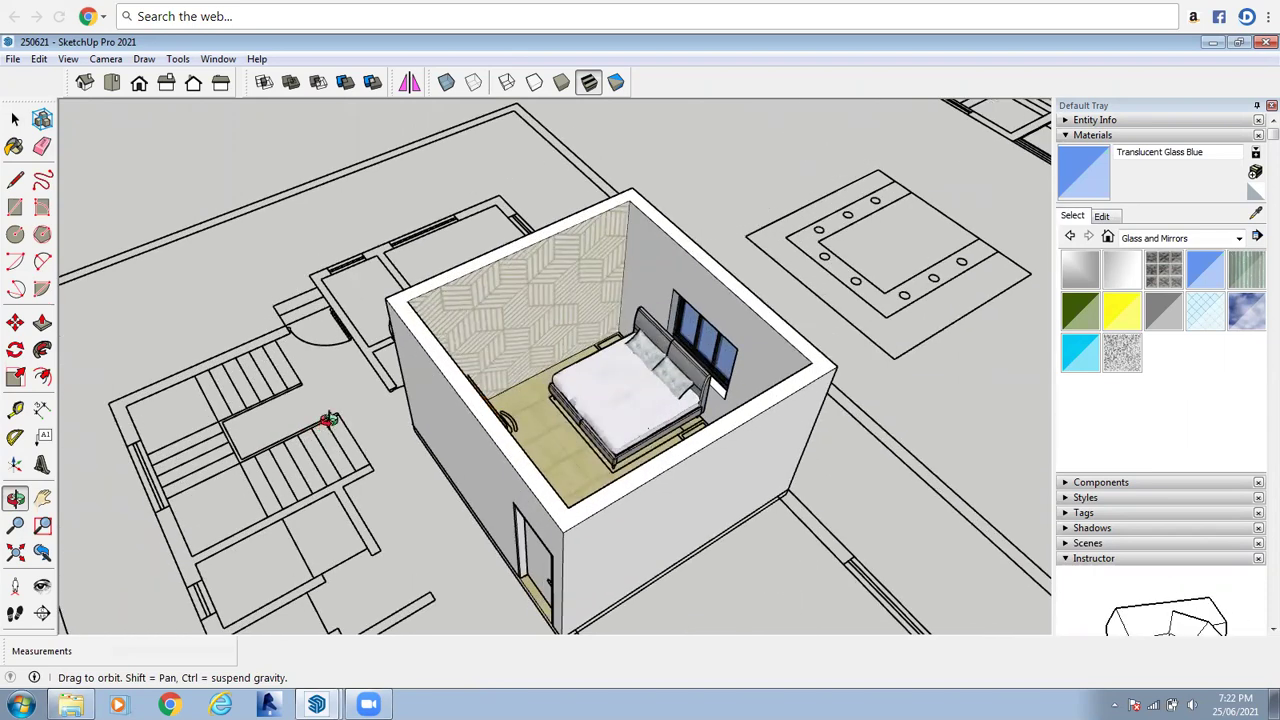
scroll(366, 417, up, 2)
right_click(383, 430)
click(390, 433)
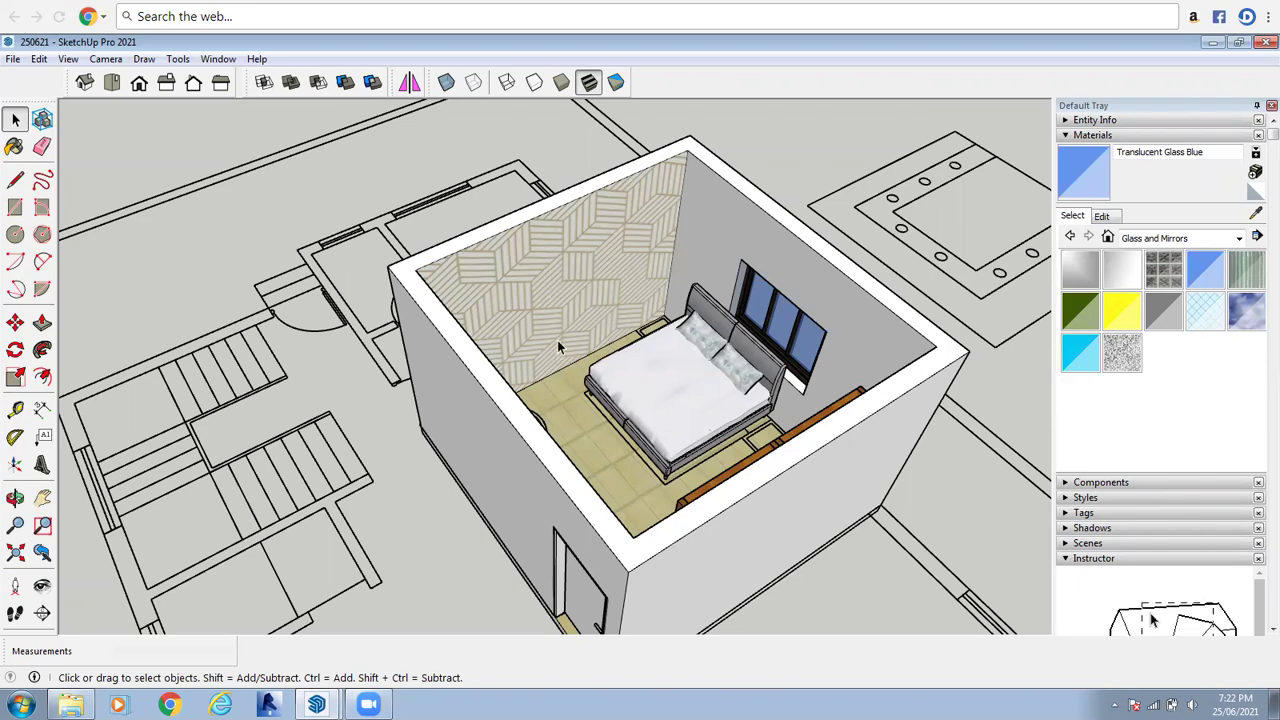
Draw a rectangle about 12' 8 5/8" by 12' 10 7/16" over the outer outline of the separate ceiling plan
scroll(557, 338, down, 5)
middle_drag(557, 335, 13, 497)
click(13, 497)
drag(257, 326, 580, 305)
scroll(588, 203, up, 8)
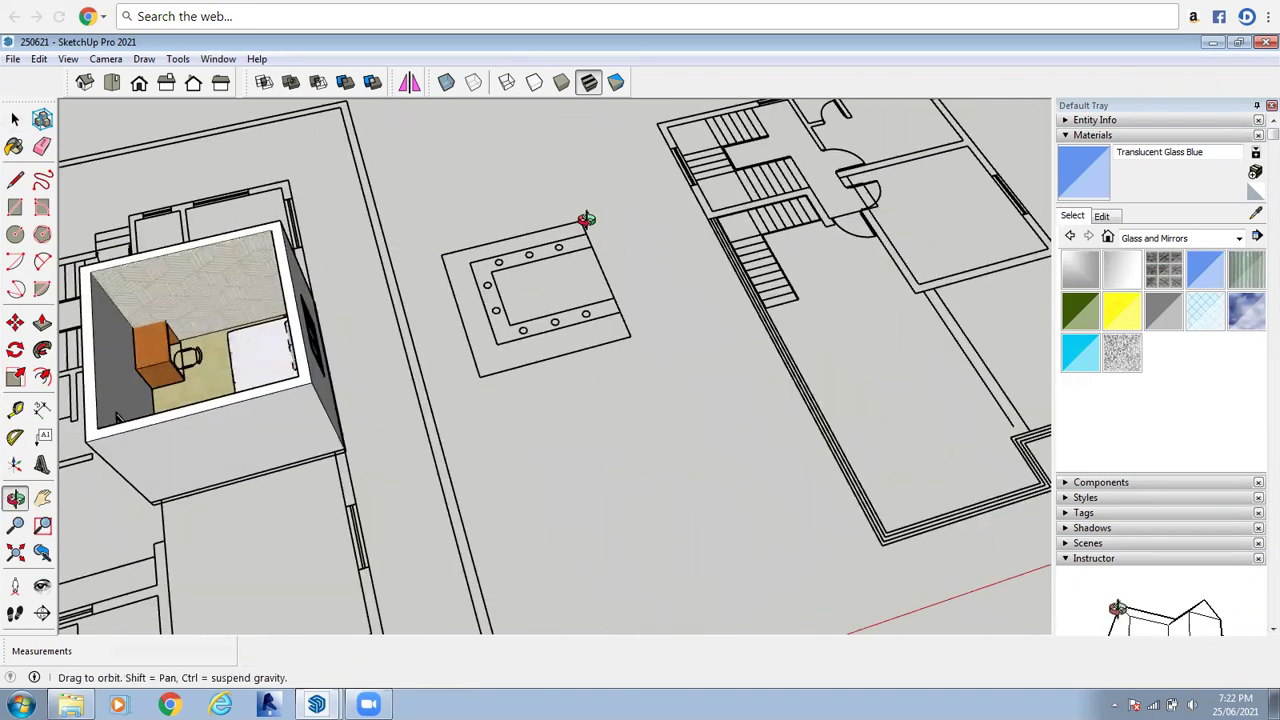
right_click(588, 201)
click(591, 209)
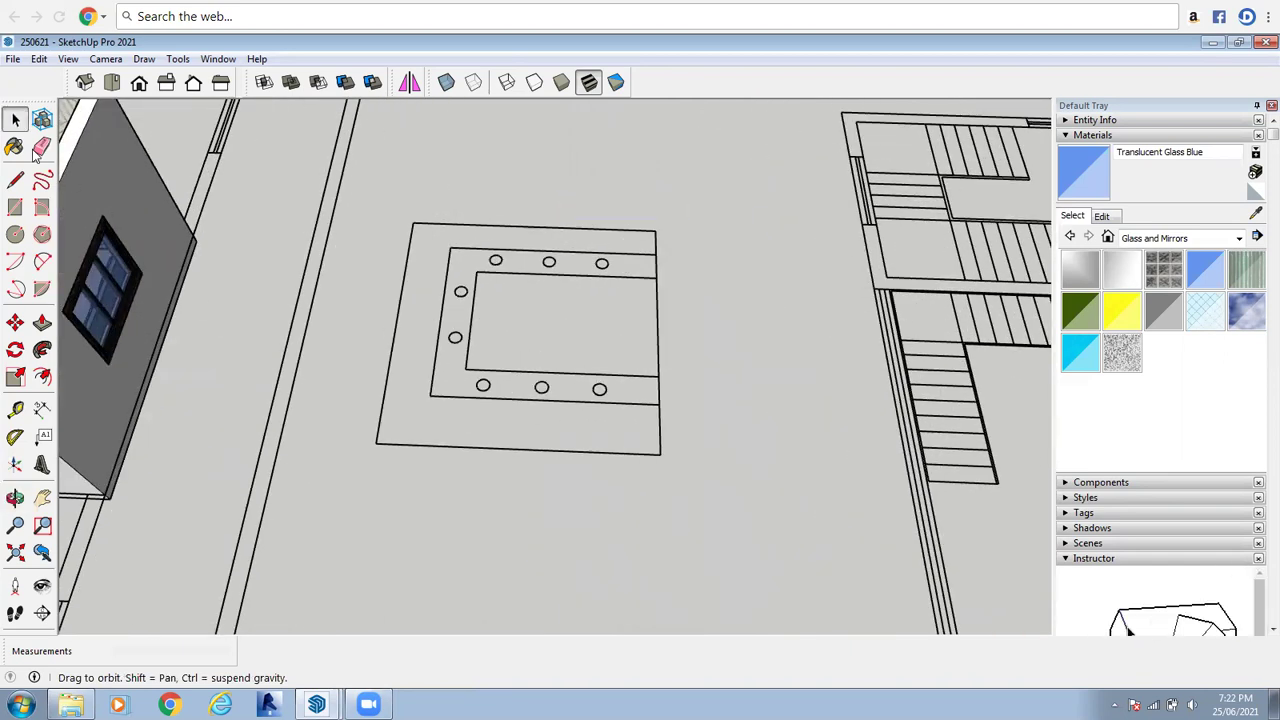
click(14, 207)
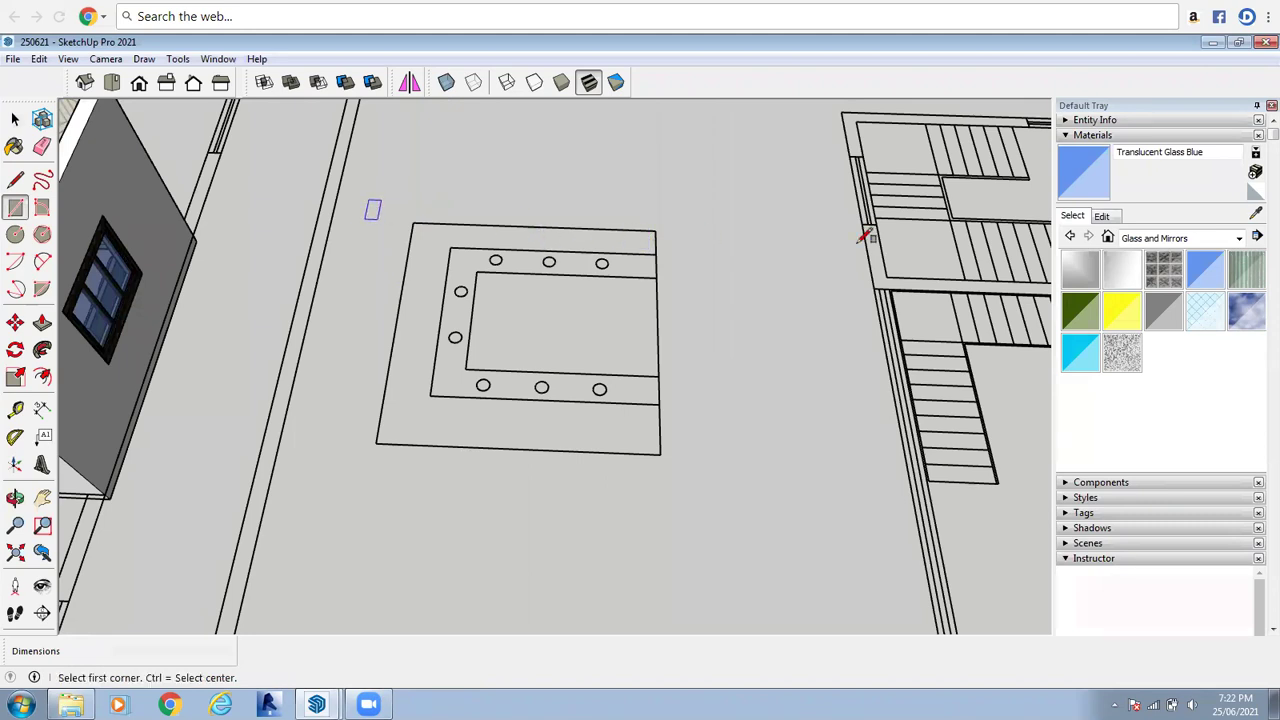
click(413, 222)
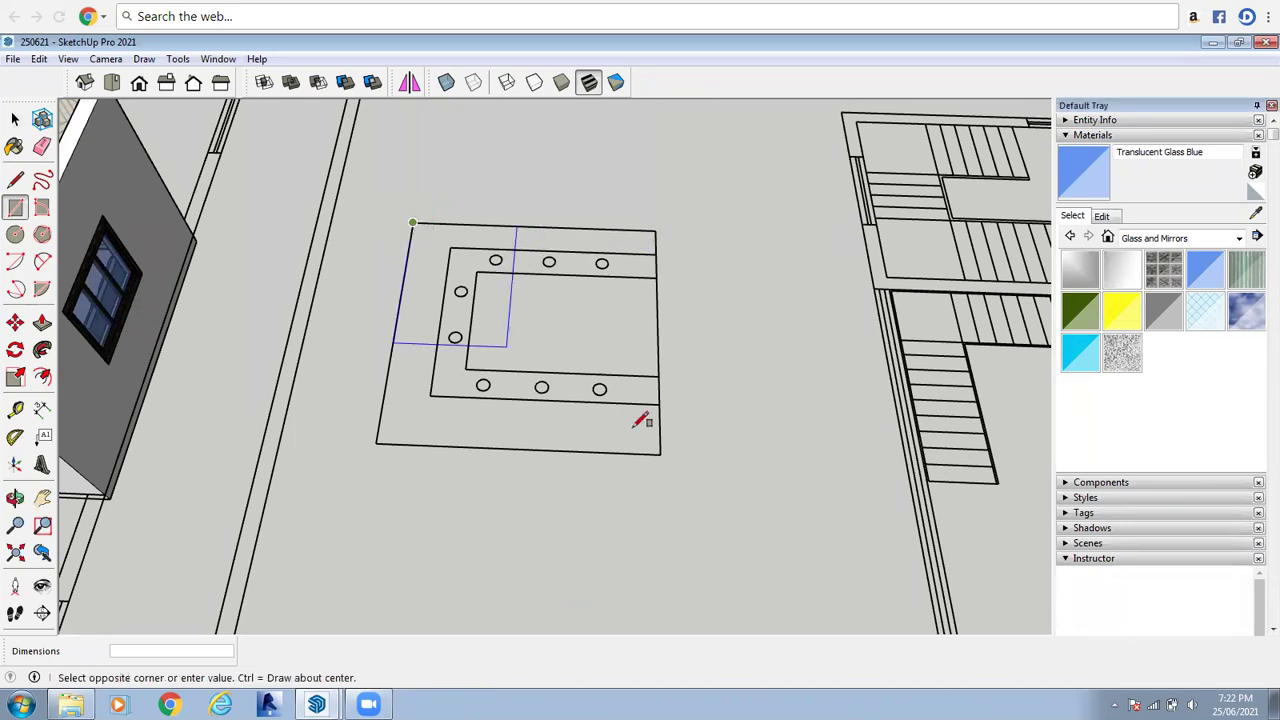
click(660, 454)
scroll(518, 220, up, 1)
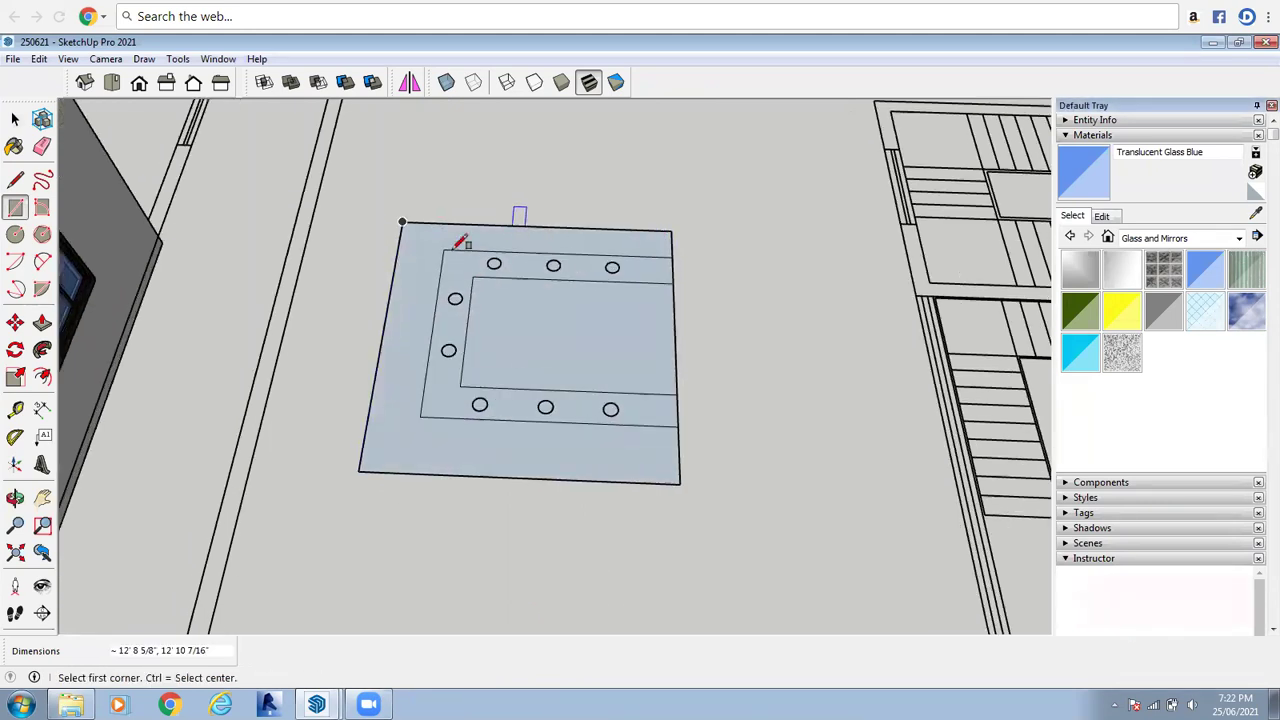
key(Escape)
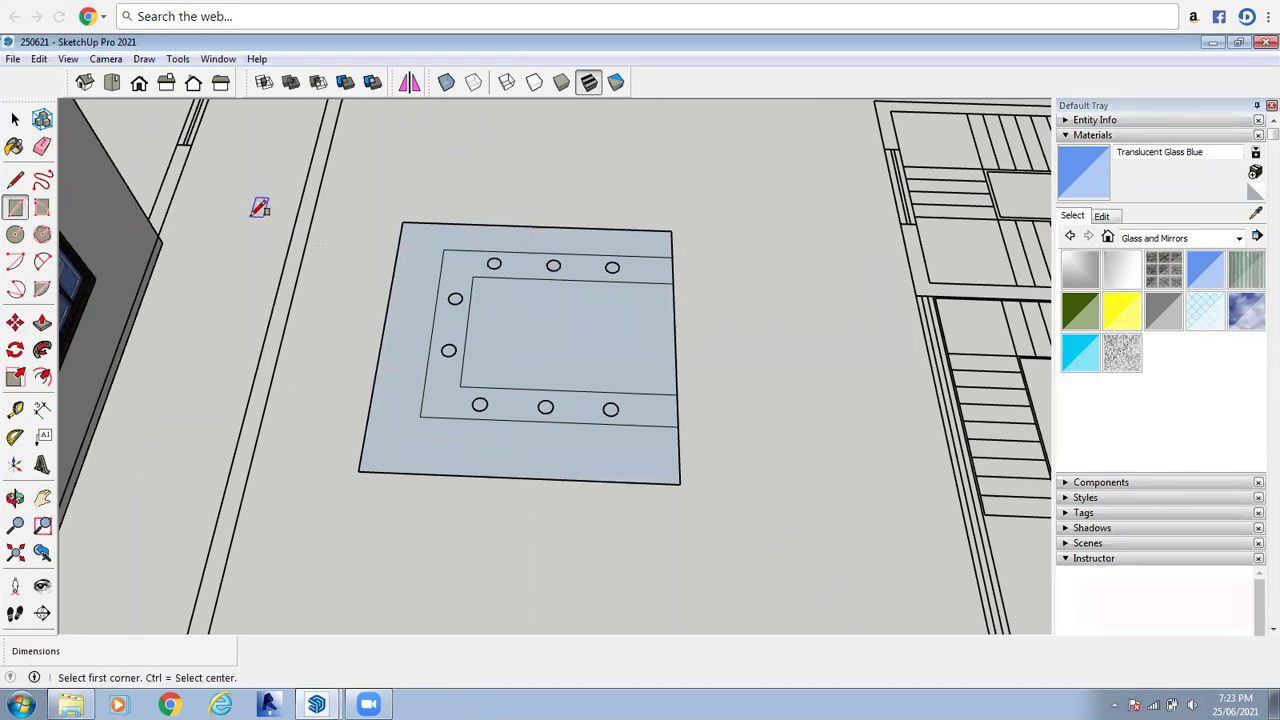
Check by selecting them in turn that the outer area and the U-shaped band of the ceiling plan are separate faces
click(15, 119)
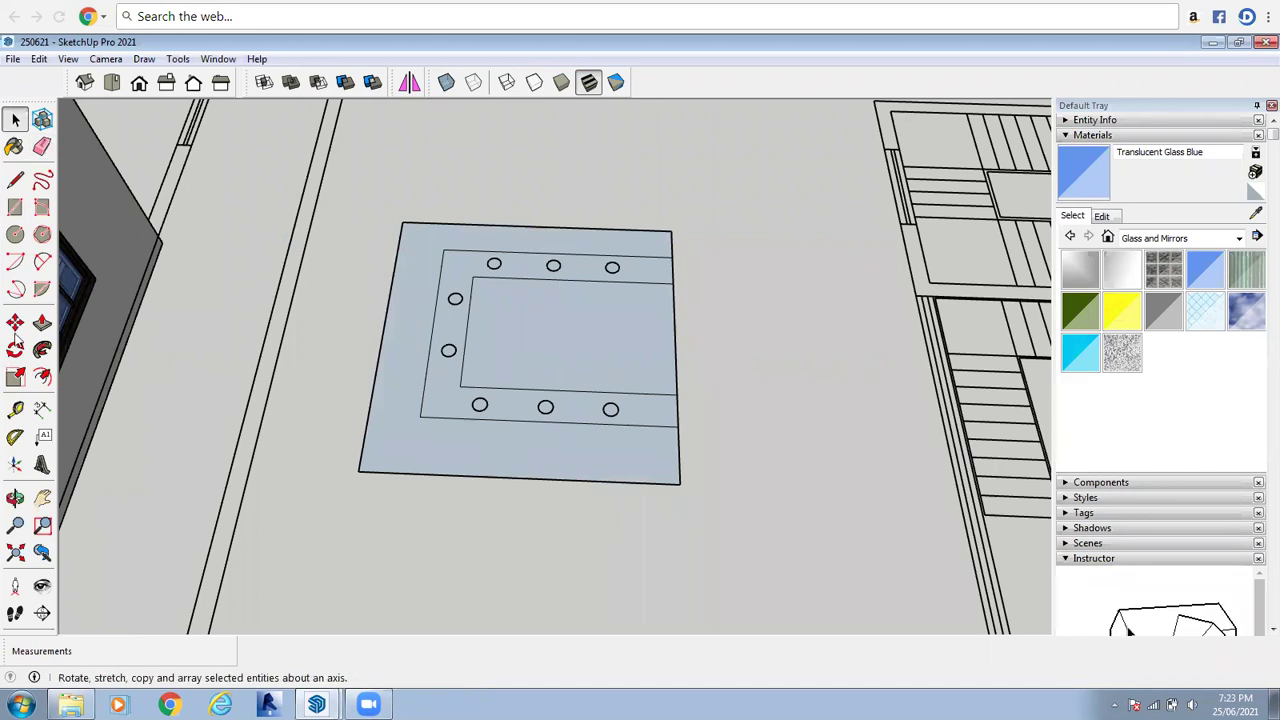
click(397, 430)
double_click(398, 427)
right_click(398, 427)
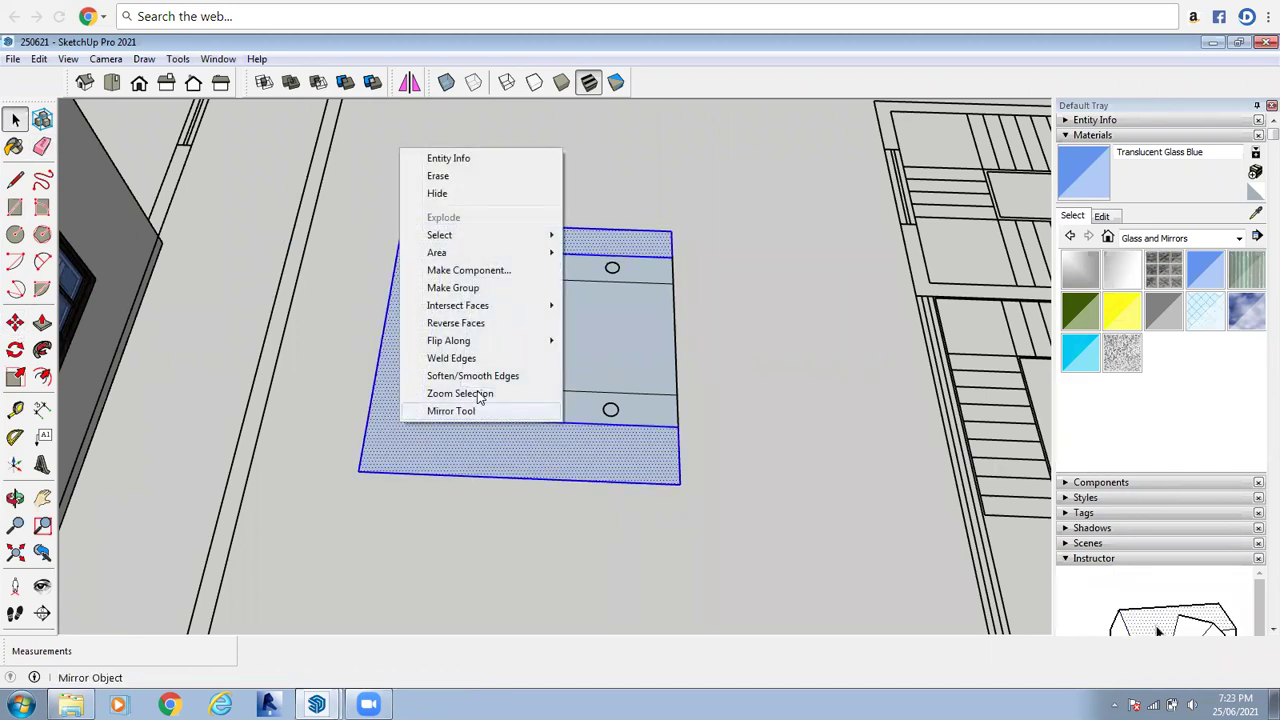
click(439, 461)
click(483, 367)
click(448, 378)
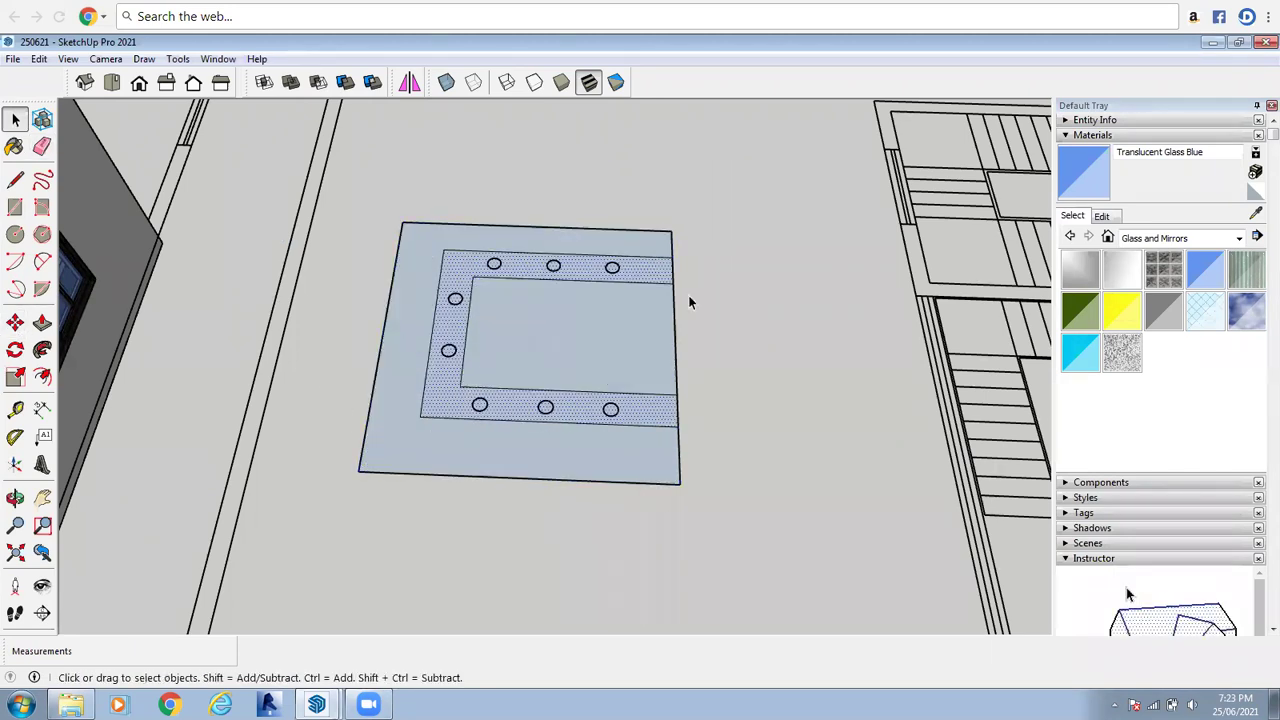
scroll(685, 295, up, 2)
click(322, 328)
click(362, 337)
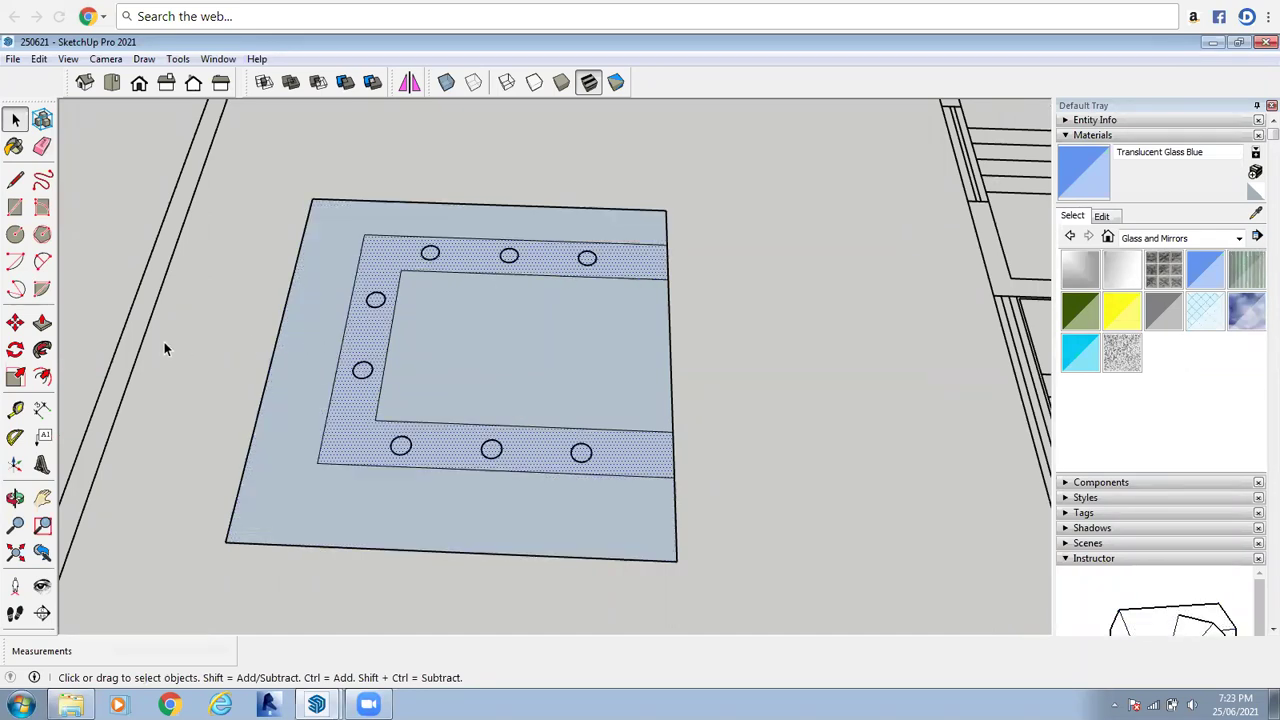
Raise the ceiling's U-shaped band 3" with Push/Pull
click(42, 322)
drag(373, 349, 373, 338)
key(ctrl+z)
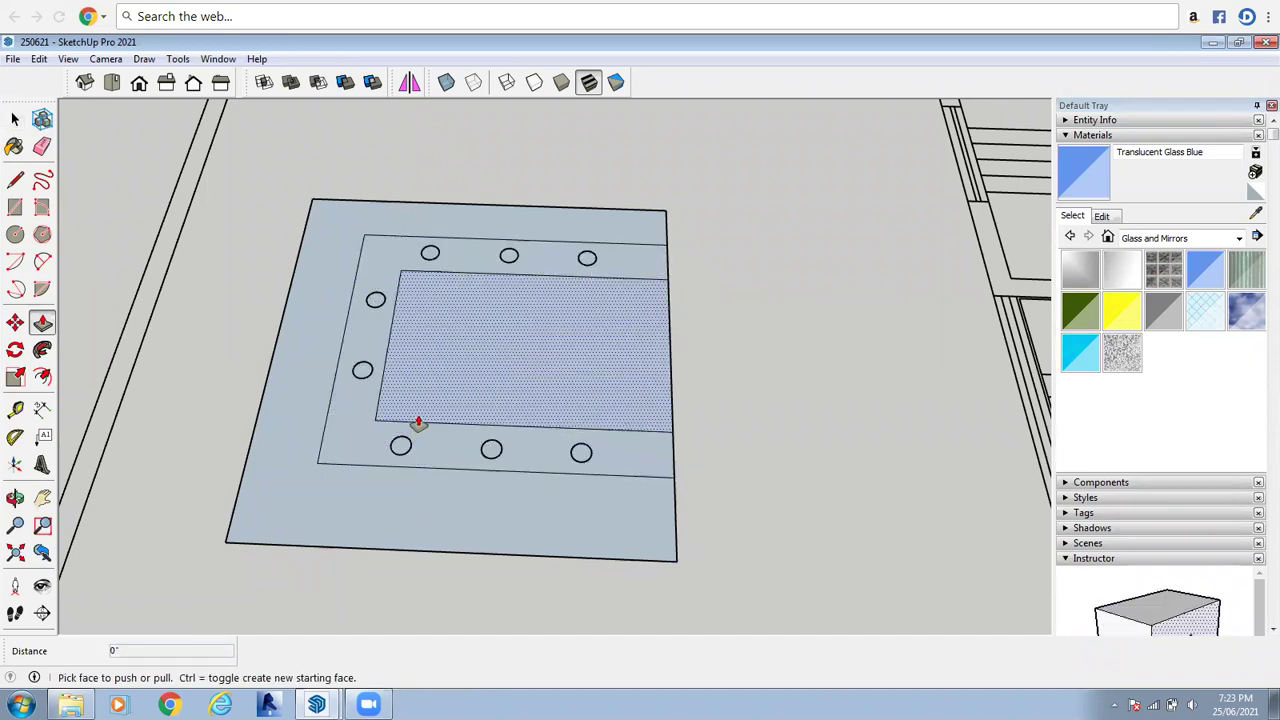
scroll(420, 417, up, 2)
drag(351, 447, 370, 439)
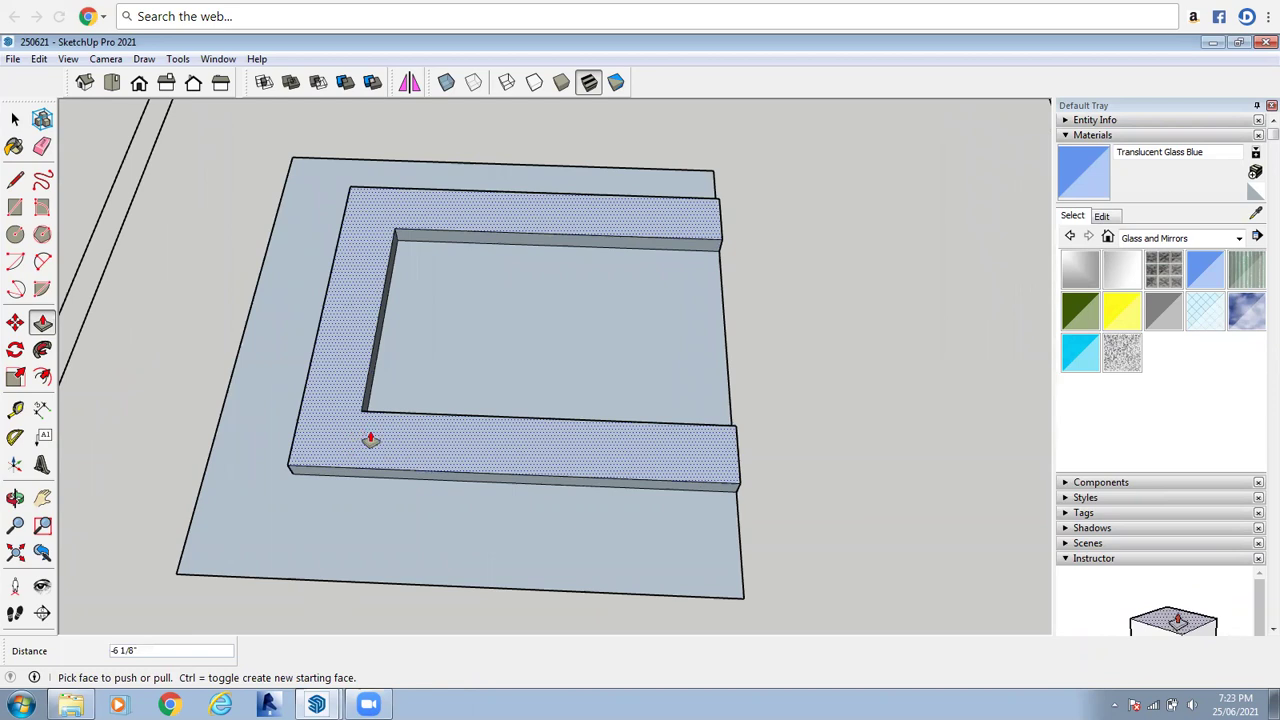
drag(368, 440, 359, 472)
scroll(360, 477, up, 2)
scroll(286, 357, down, 3)
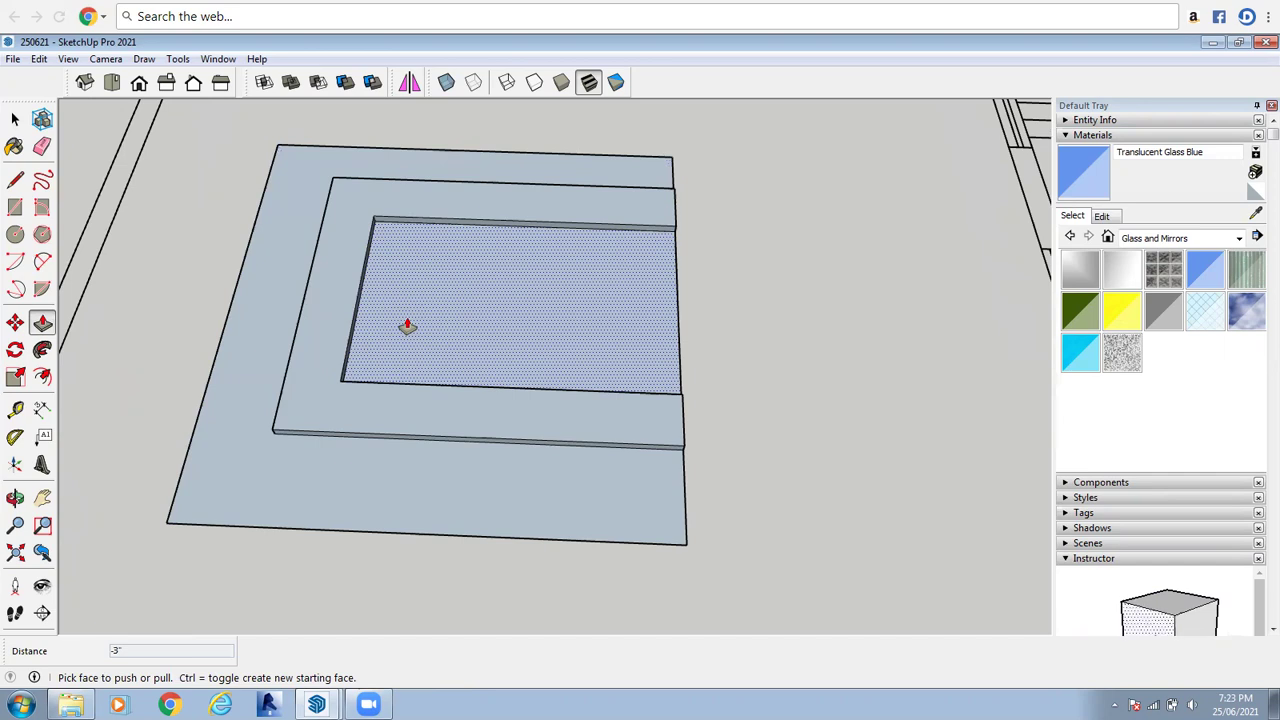
Extrude a second 3" layer on top of the U-shaped band with Push/Pull, starting from a new face
scroll(369, 244, up, 2)
scroll(350, 226, up, 2)
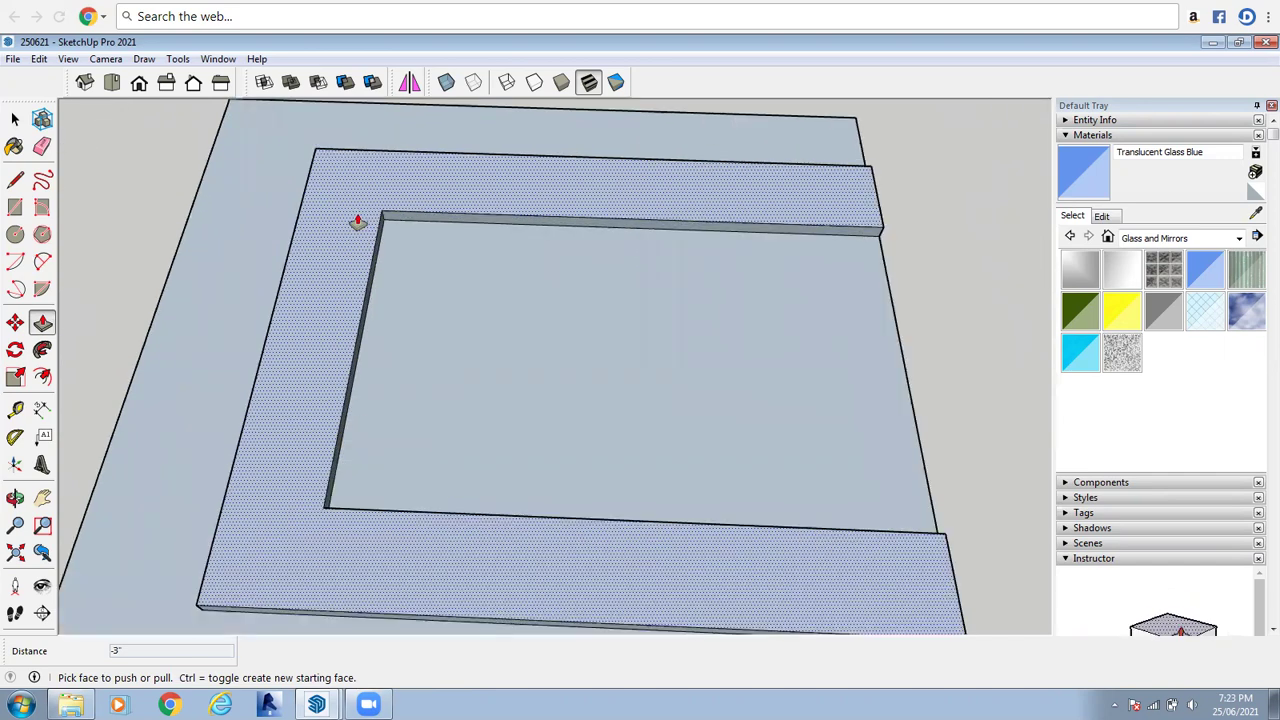
click(357, 206)
click(357, 205)
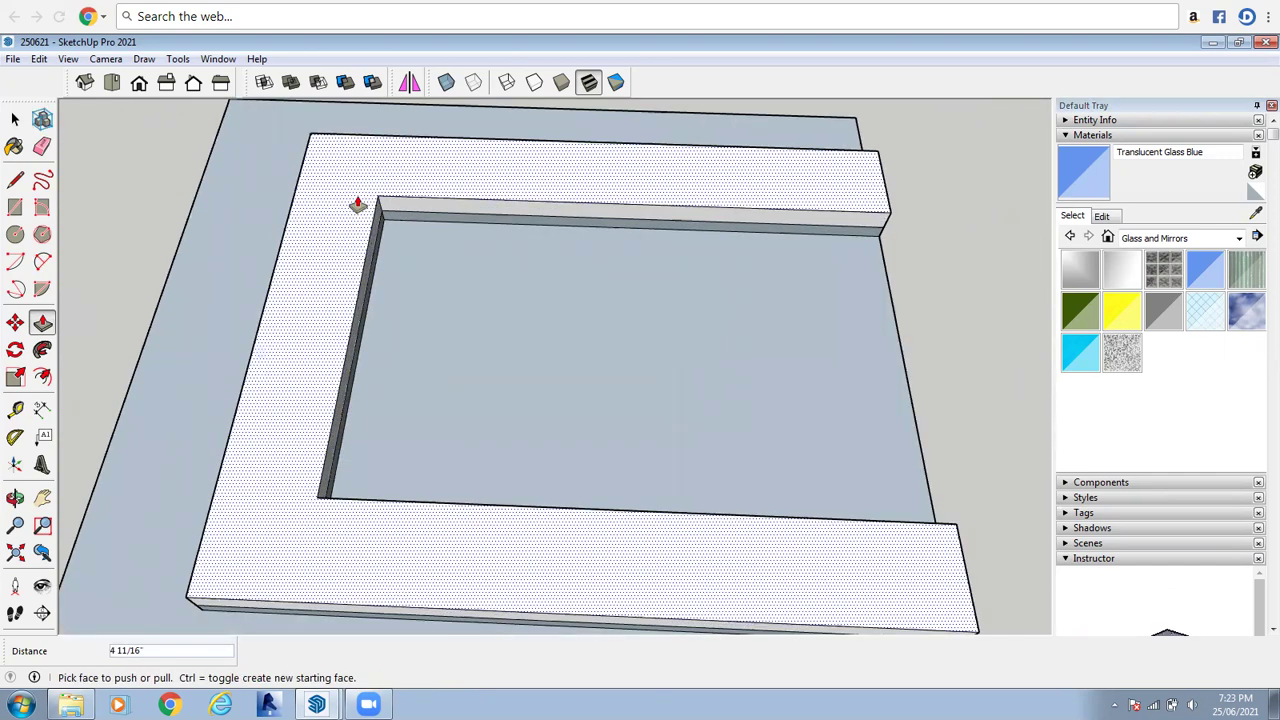
text(3)
key(Return)
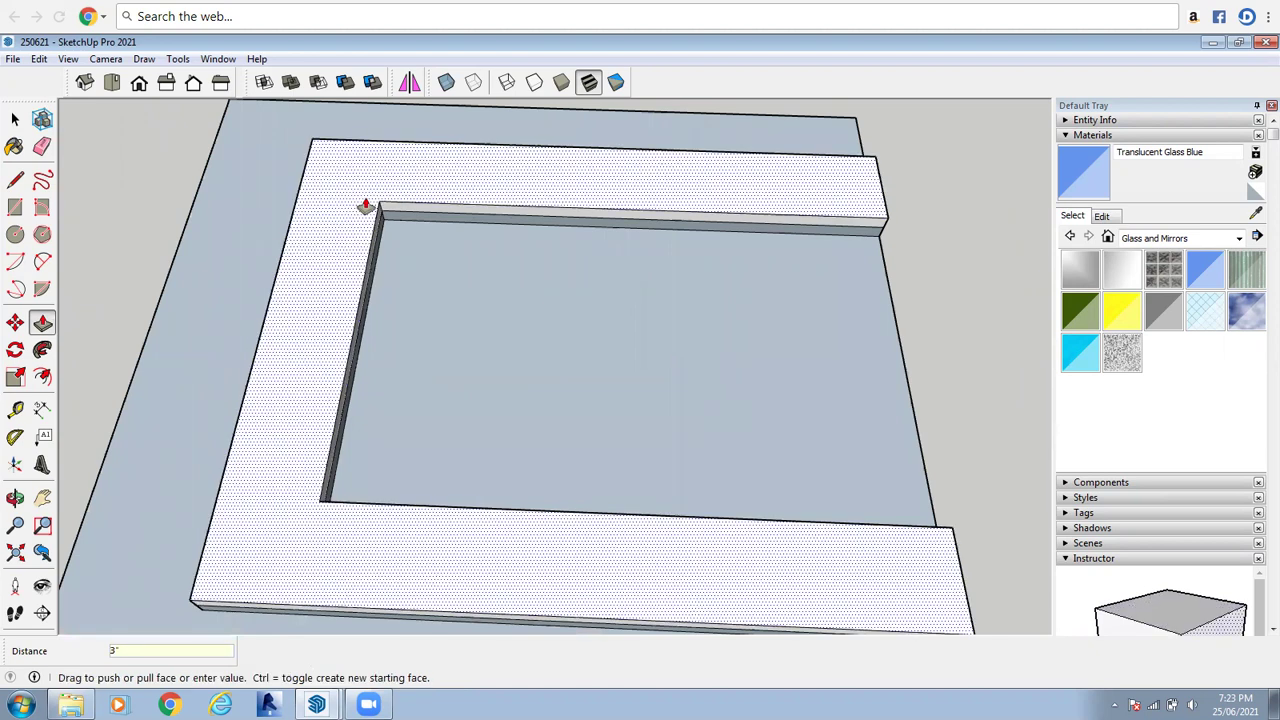
Examine the two-layer U-shaped band from above its open end
scroll(362, 206, down, 3)
click(15, 498)
drag(491, 429, 160, 78)
scroll(514, 371, down, 5)
drag(514, 371, 551, 357)
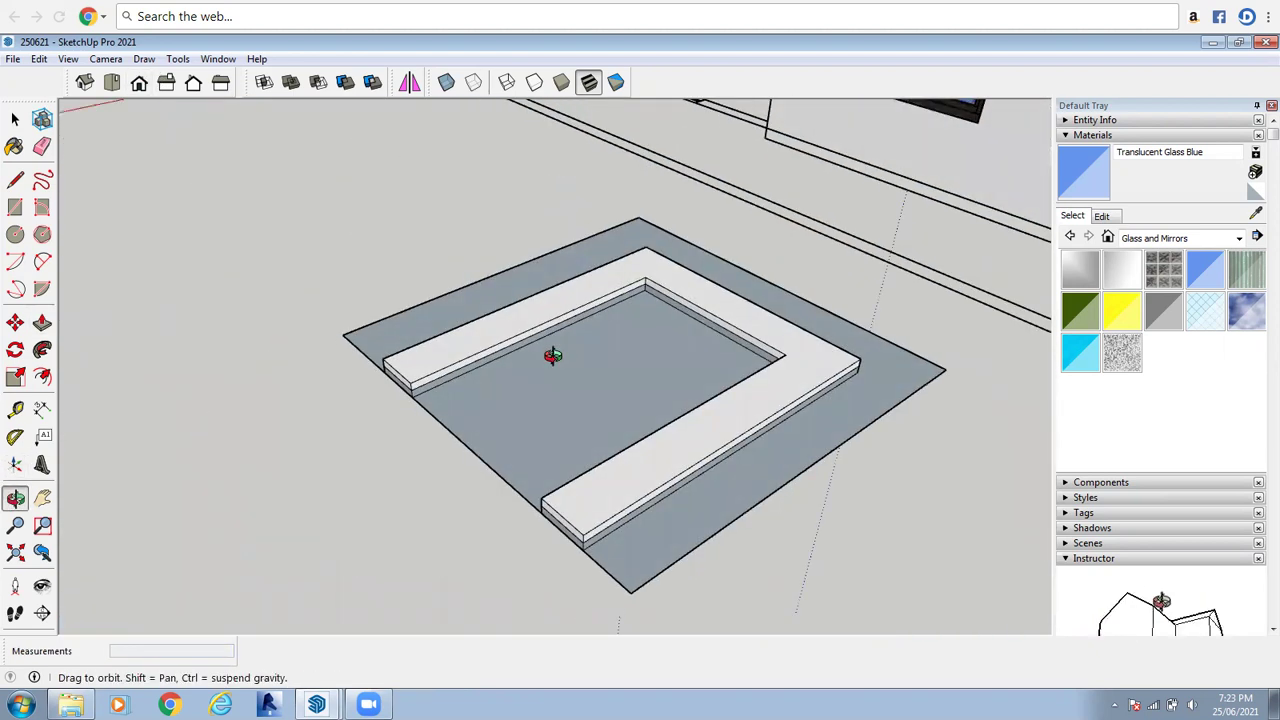
scroll(537, 362, up, 2)
right_click(537, 362)
click(560, 368)
scroll(526, 440, down, 3)
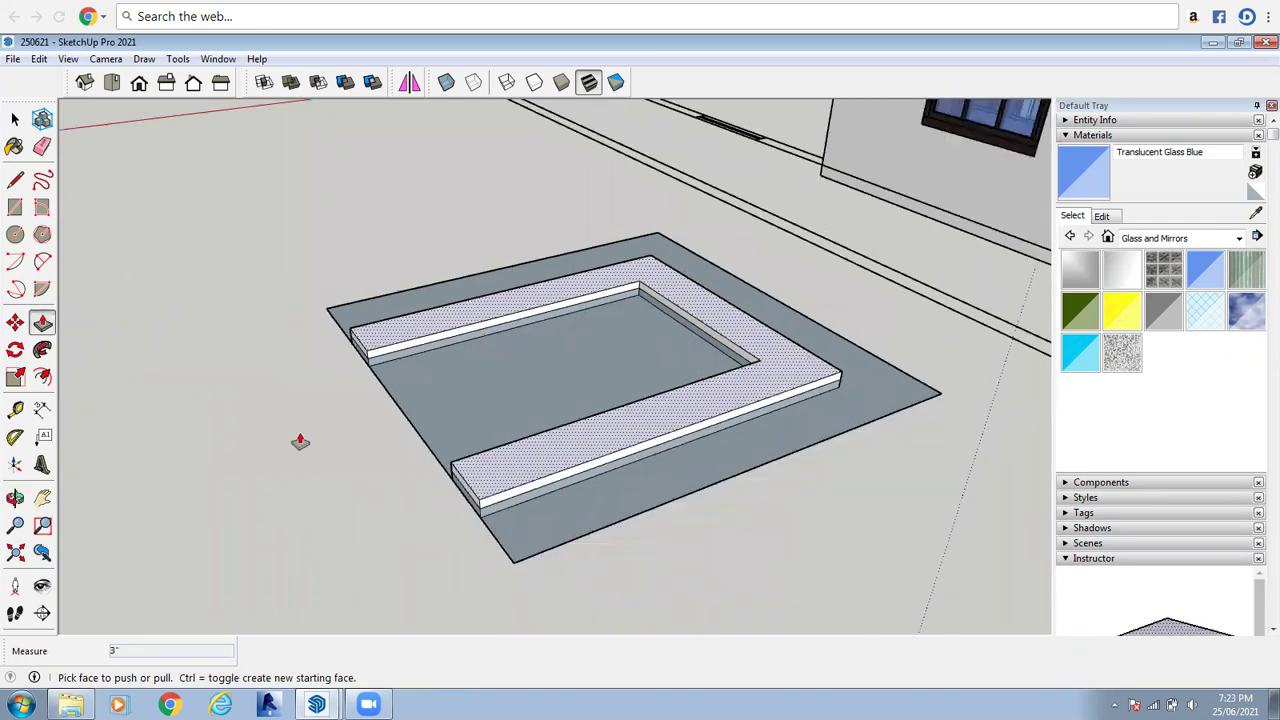
Inspect the underside of the ceiling with its light circles, and return to the view from above
click(15, 498)
drag(452, 360, 500, 323)
right_click(514, 334)
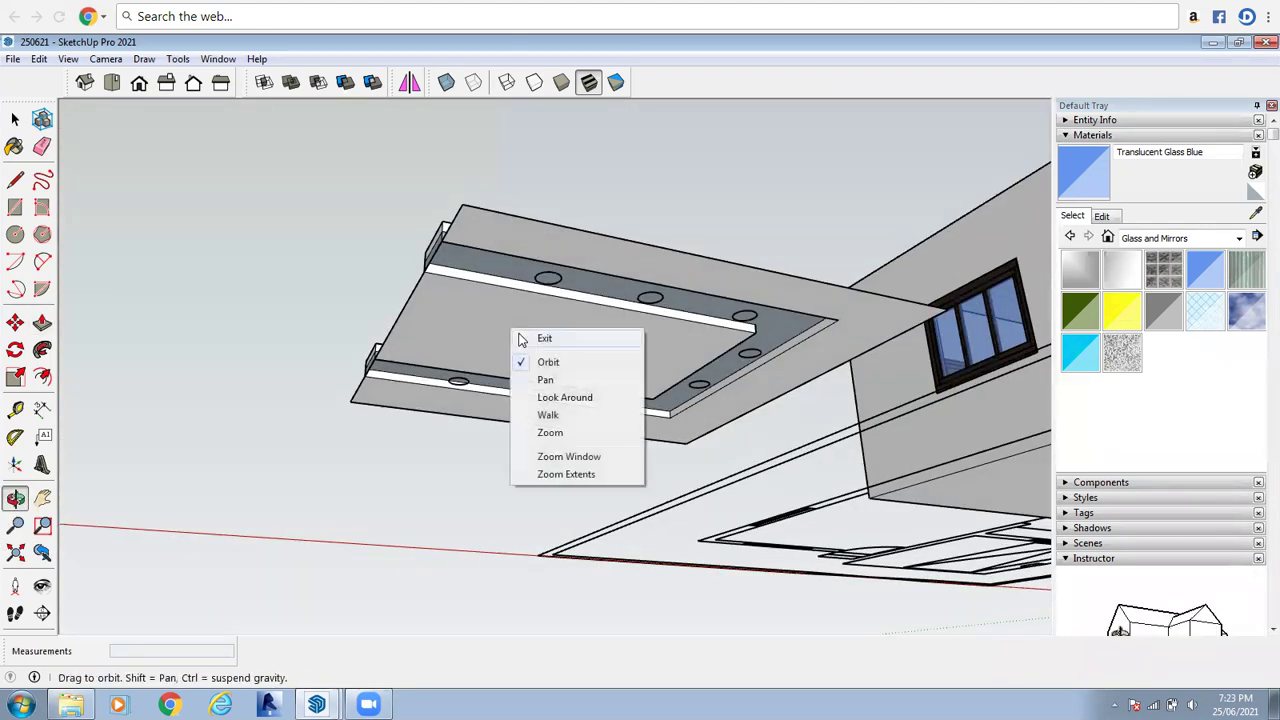
click(540, 338)
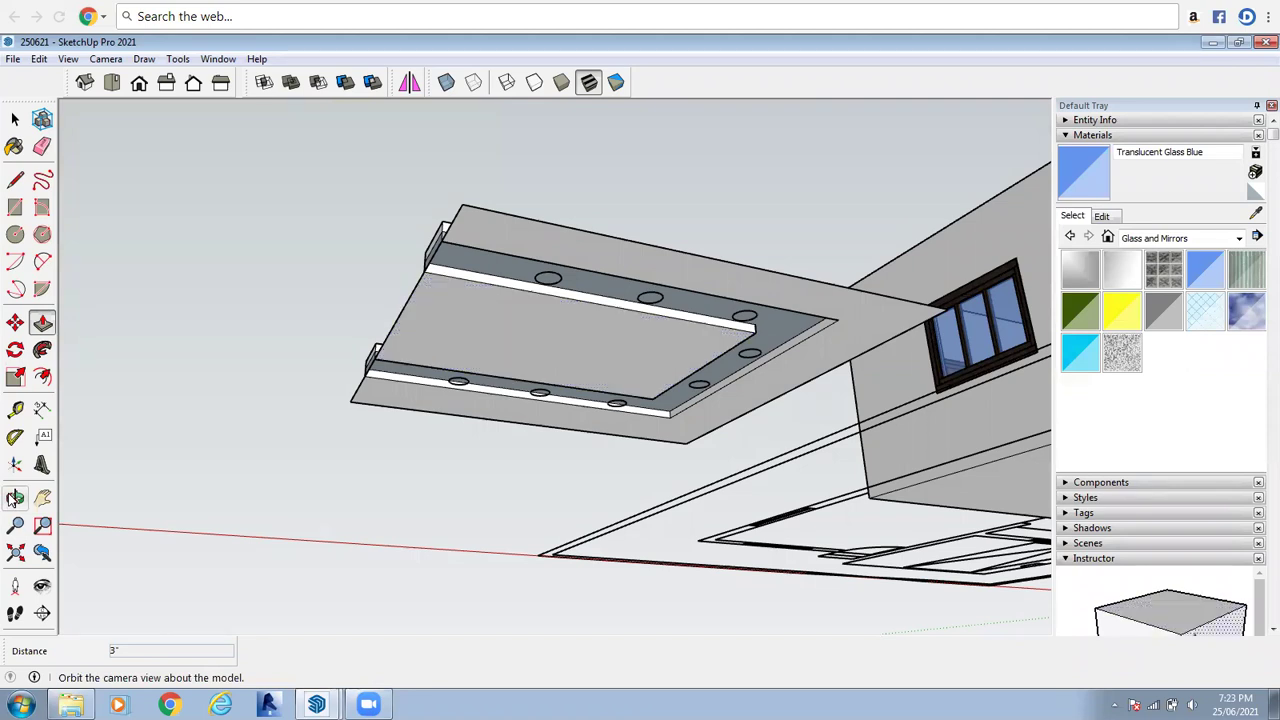
click(15, 498)
drag(443, 526, 529, 486)
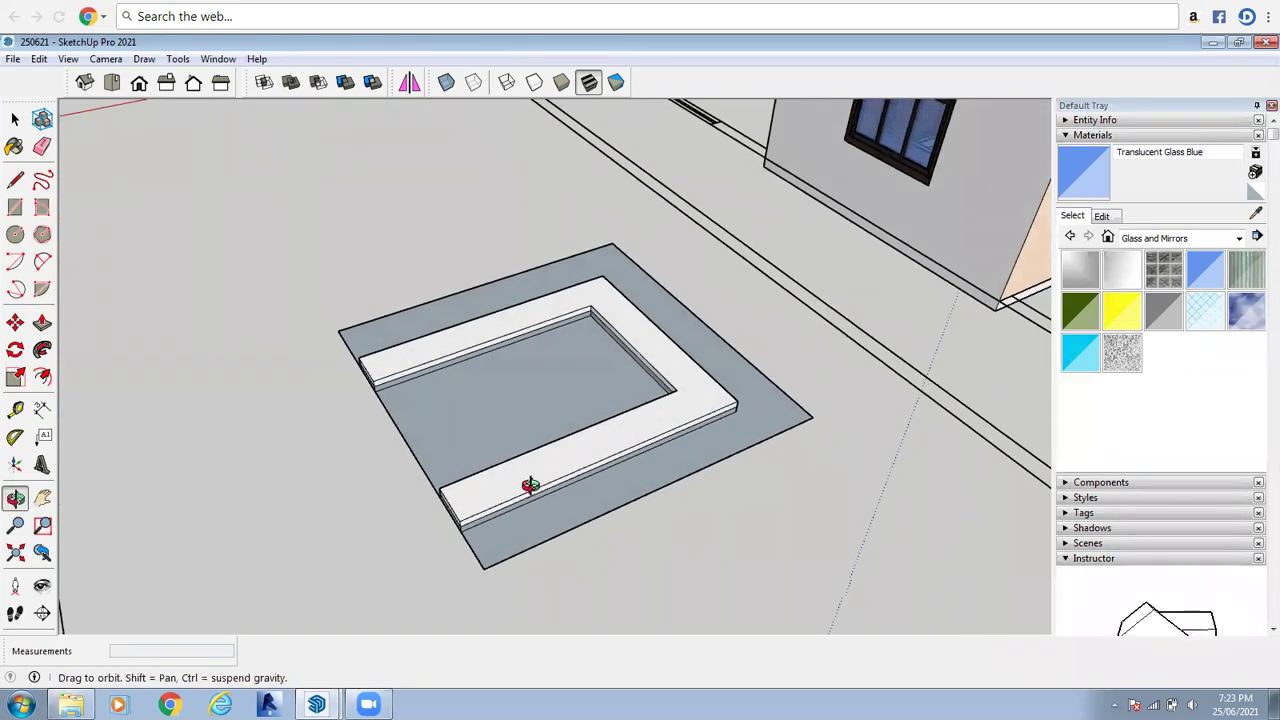
scroll(529, 486, up, 2)
right_click(477, 440)
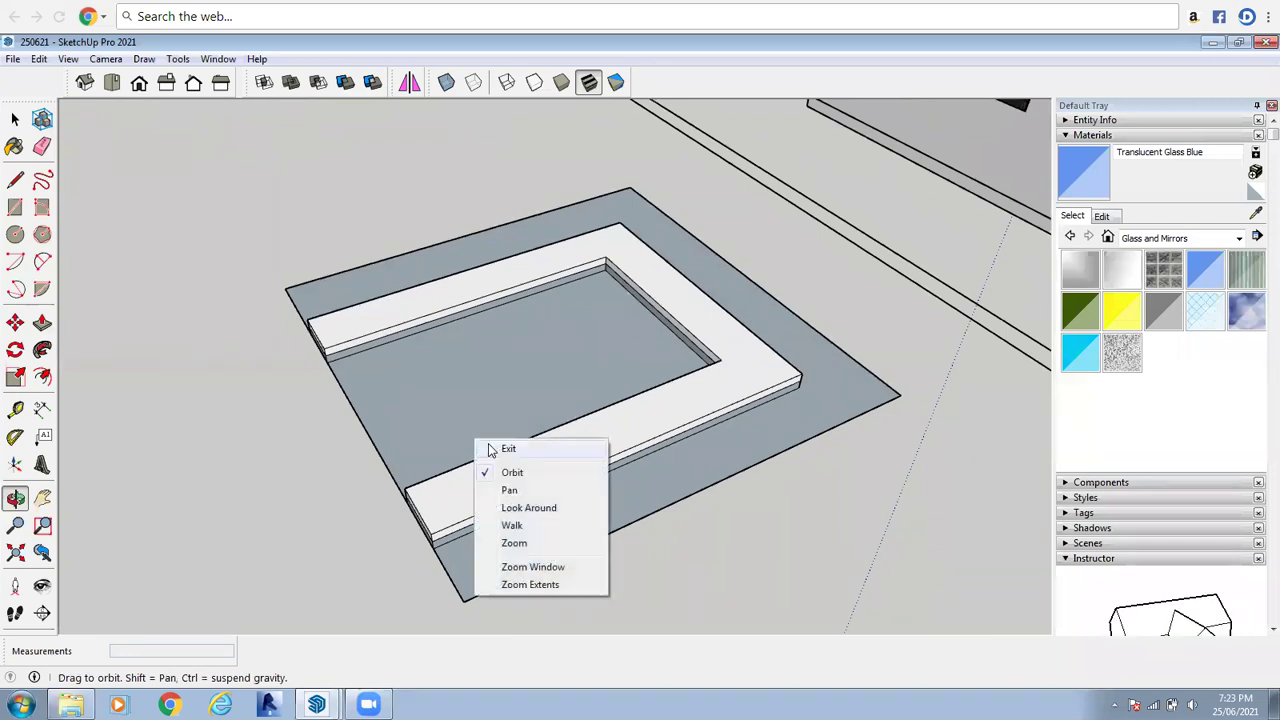
click(506, 448)
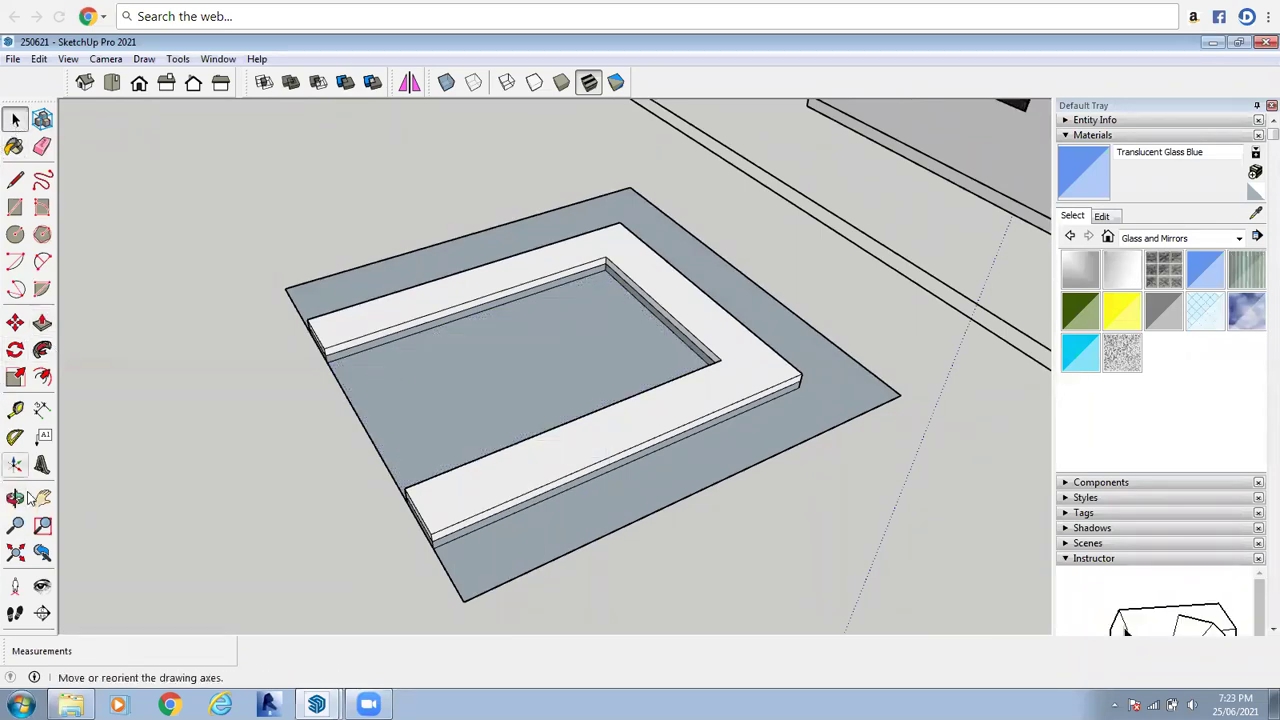
Draw two concentric circles on top of the band near the end of one arm, the inner one about 3 1/2" in radius
click(15, 234)
scroll(443, 478, up, 2)
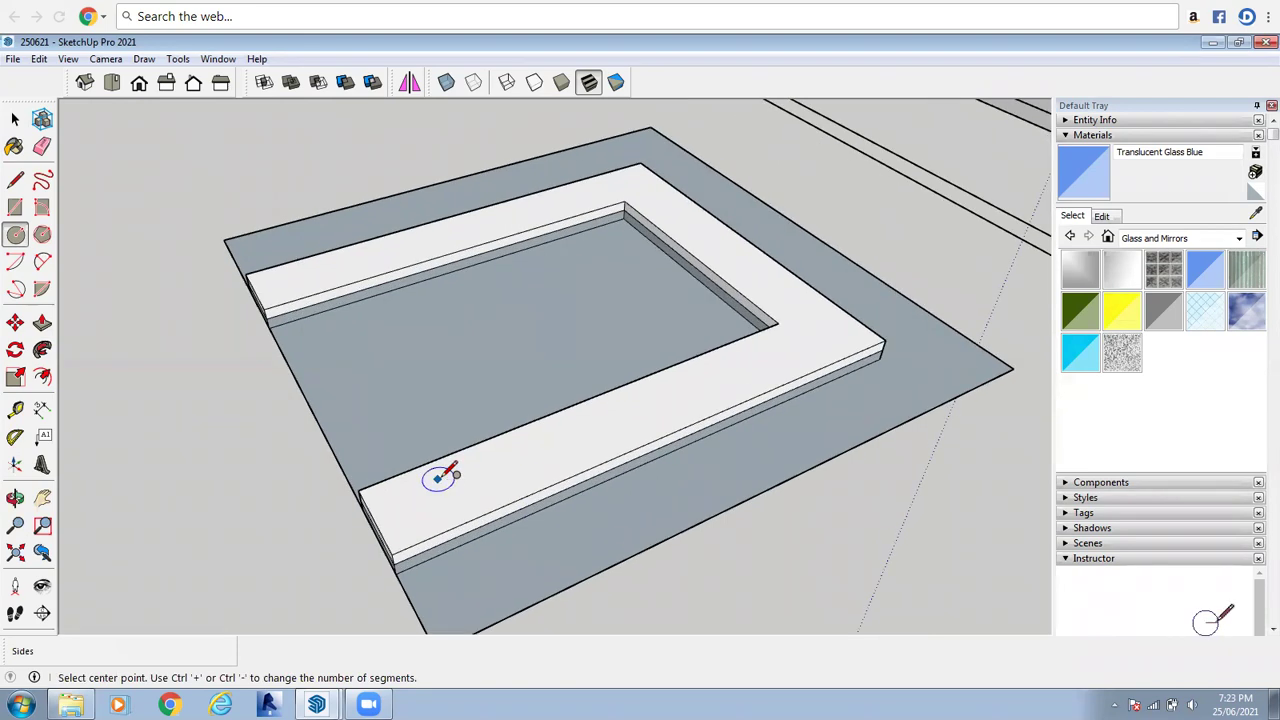
scroll(450, 484, up, 2)
scroll(452, 488, up, 2)
click(451, 496)
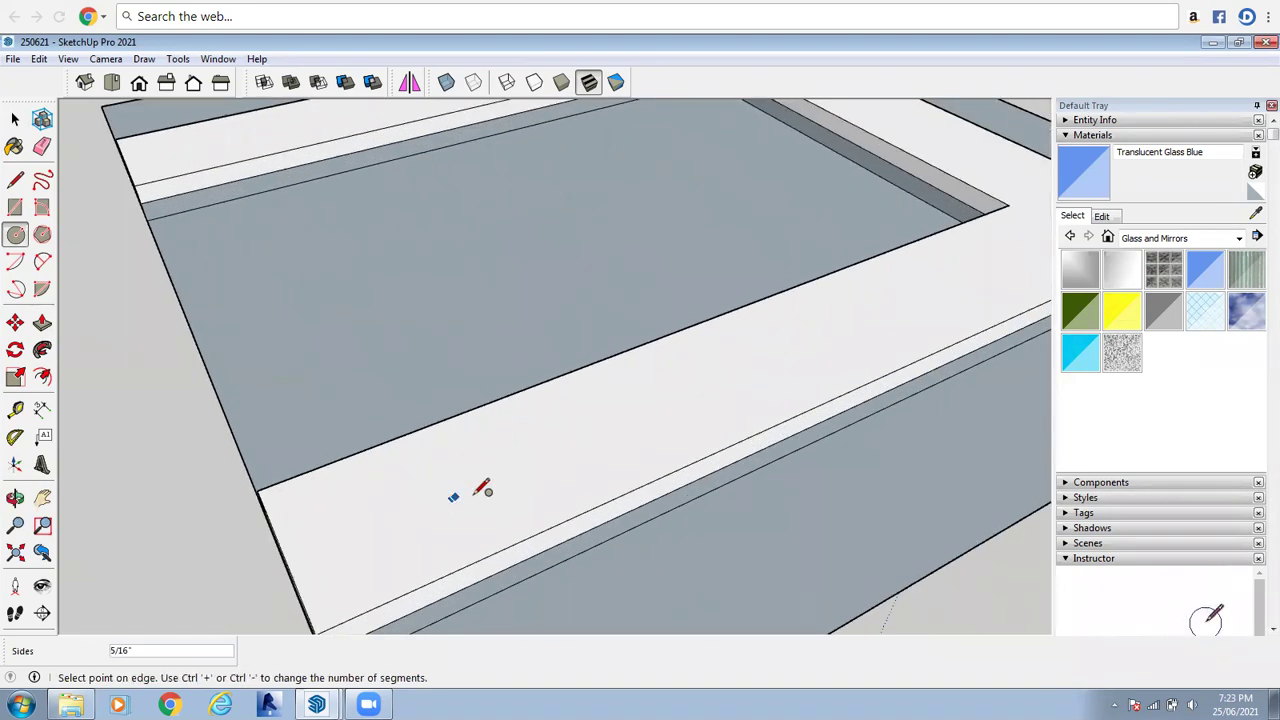
click(494, 480)
scroll(472, 502, up, 3)
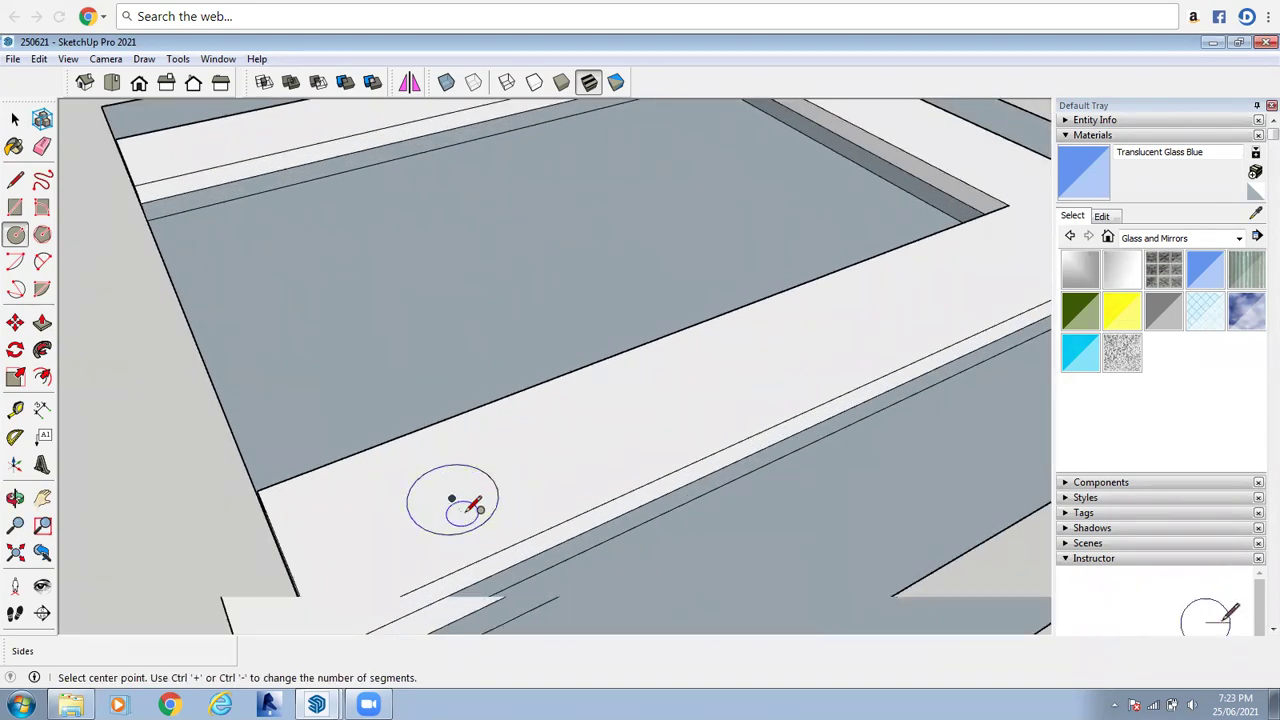
scroll(474, 466, up, 2)
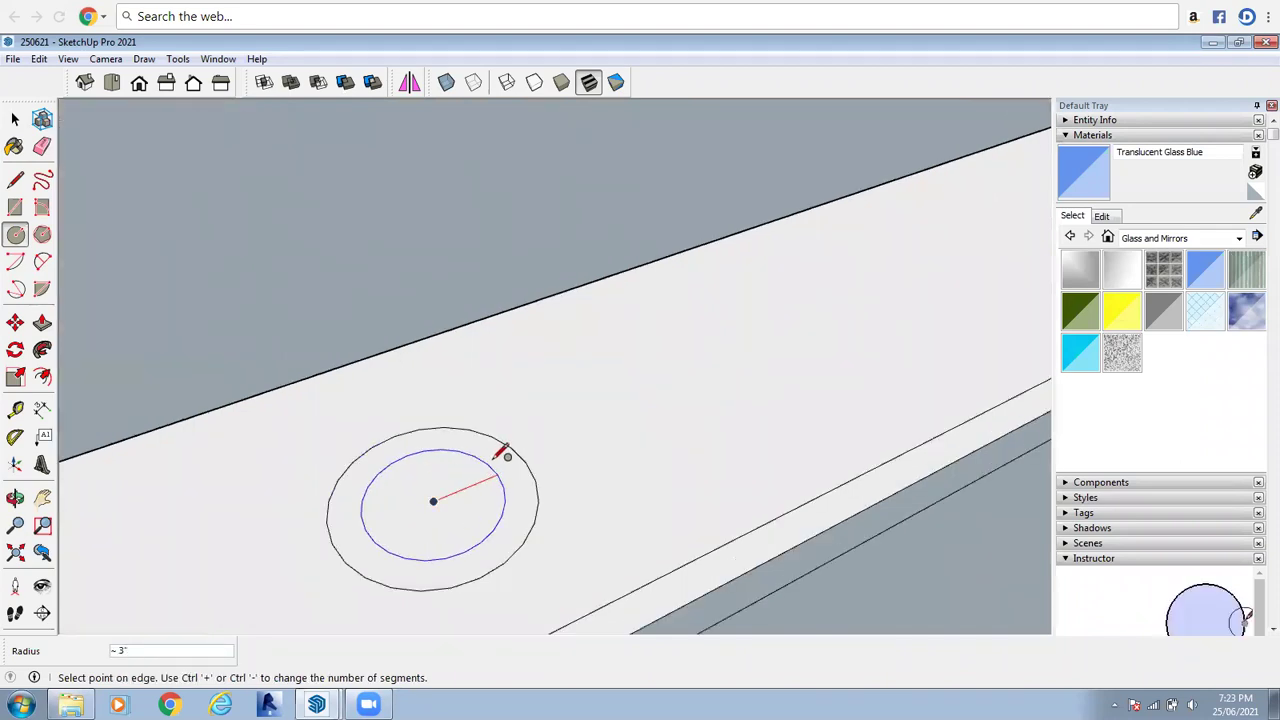
scroll(509, 449, up, 2)
click(515, 450)
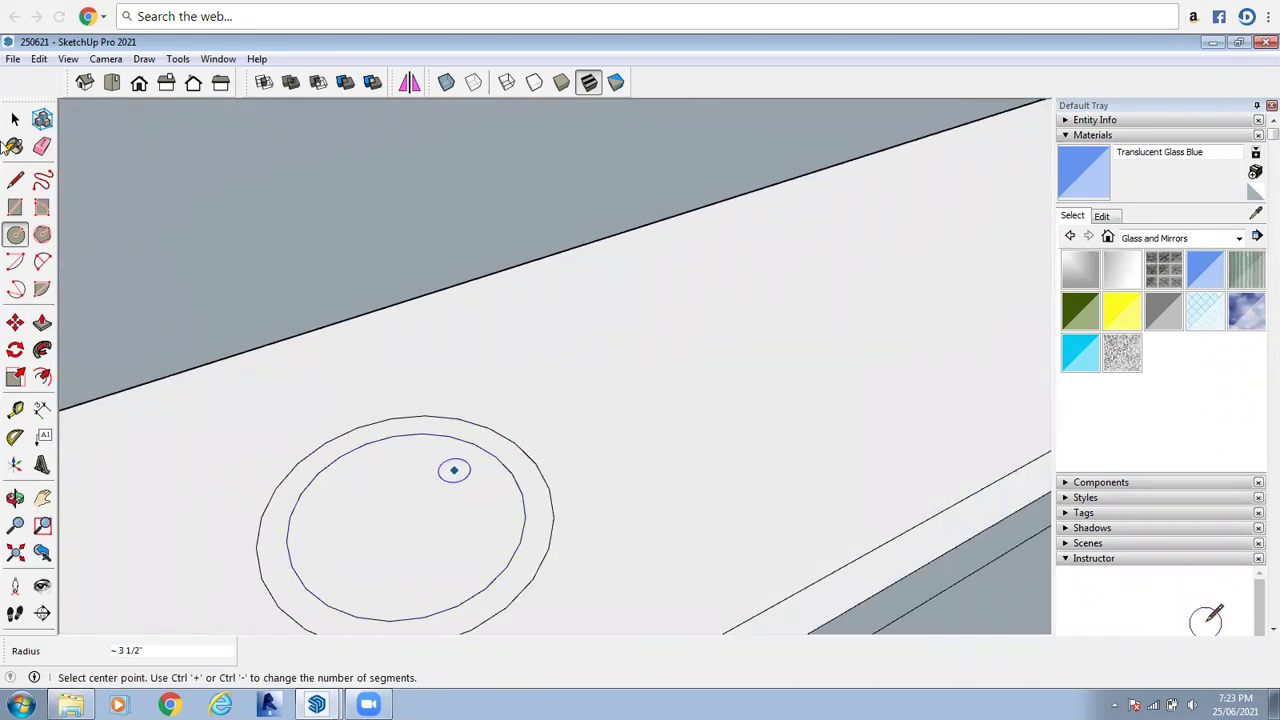
Group the ring face between the two concentric circles together with its bounding edges
click(15, 120)
scroll(493, 430, down, 2)
scroll(488, 438, up, 1)
click(487, 438)
scroll(456, 447, up, 2)
scroll(421, 437, down, 1)
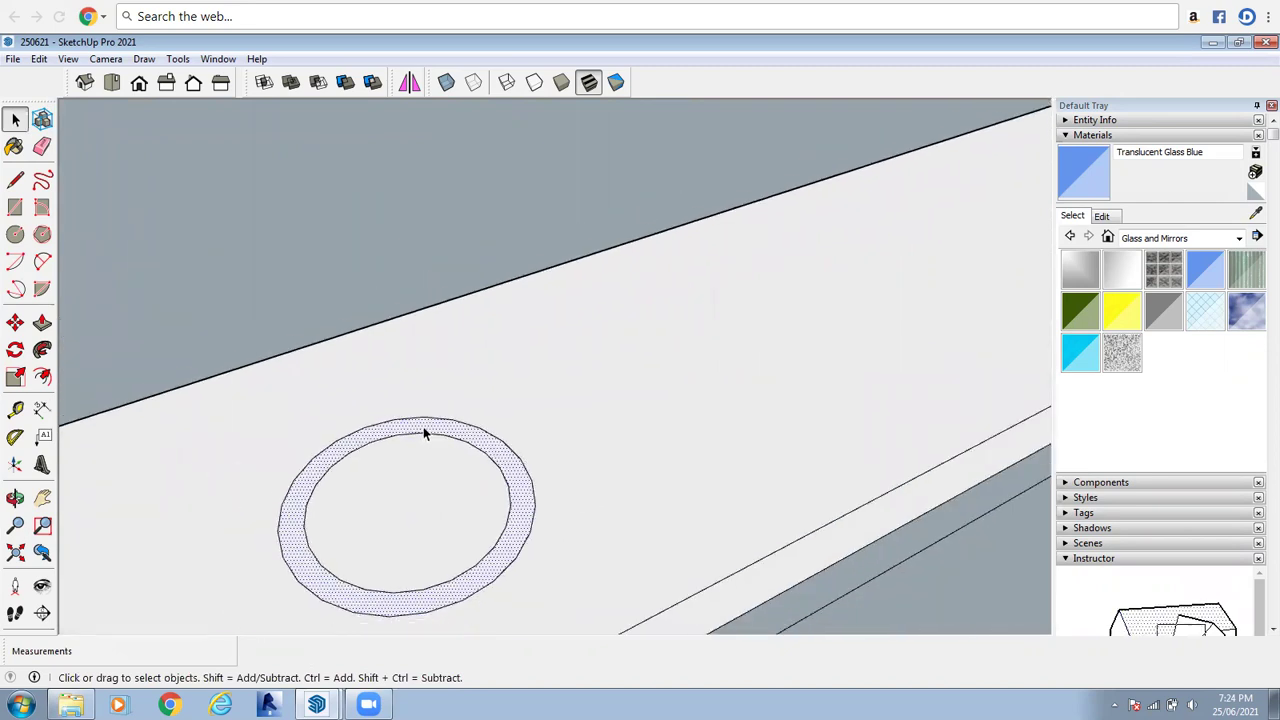
double_click(423, 431)
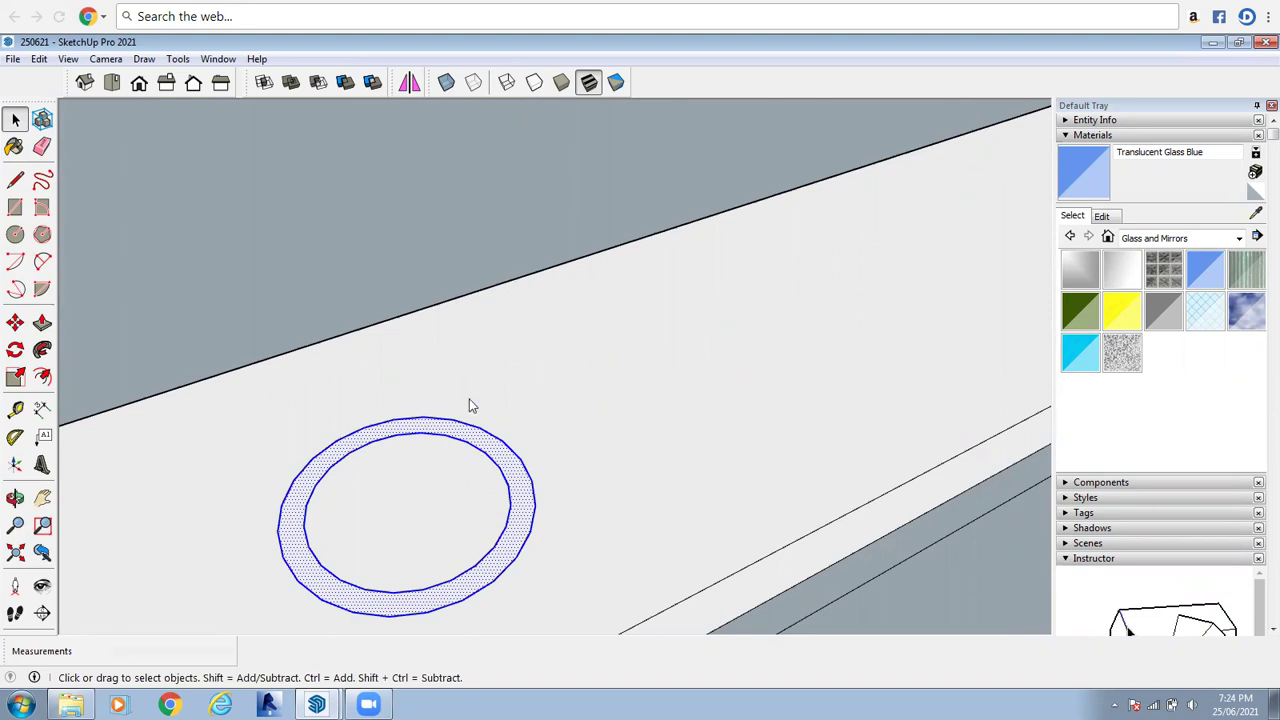
right_click(419, 452)
click(472, 265)
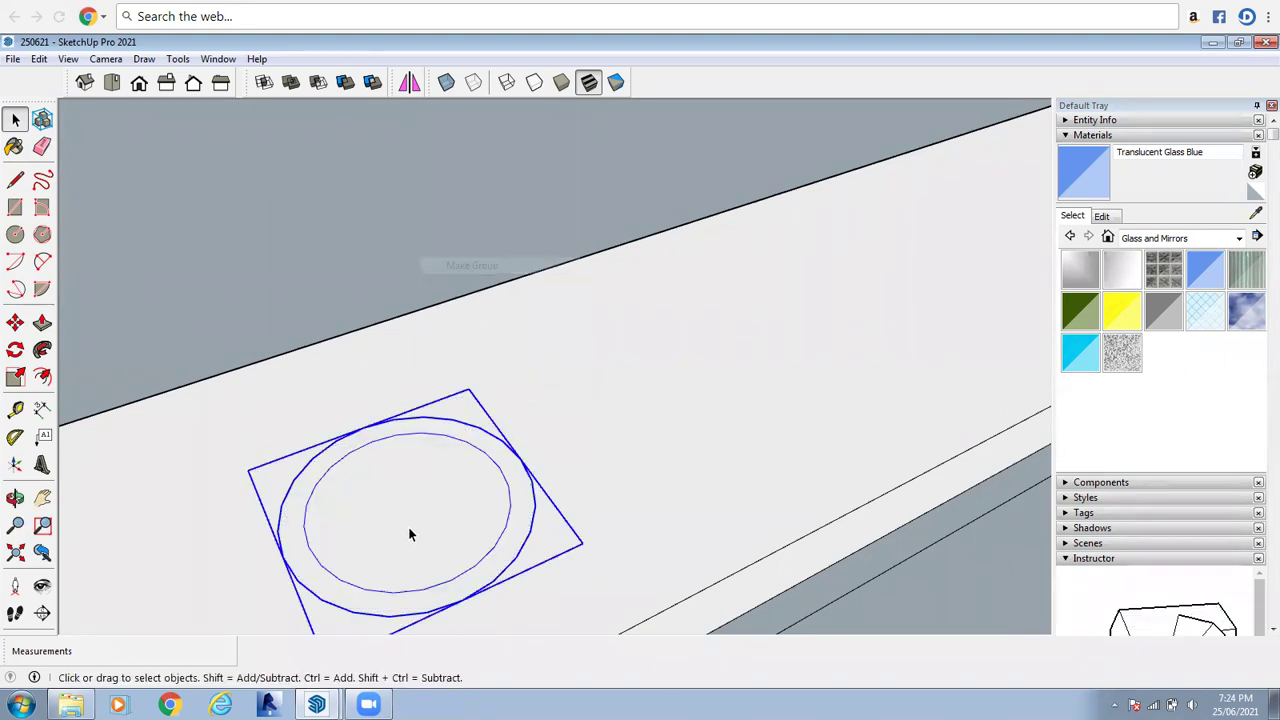
Inside the circle group, raise the ring around the inner disc in thin Push/Pull layers, the last one about 3/16"
middle_drag(408, 526, 428, 457)
scroll(445, 453, down, 3)
scroll(461, 494, up, 3)
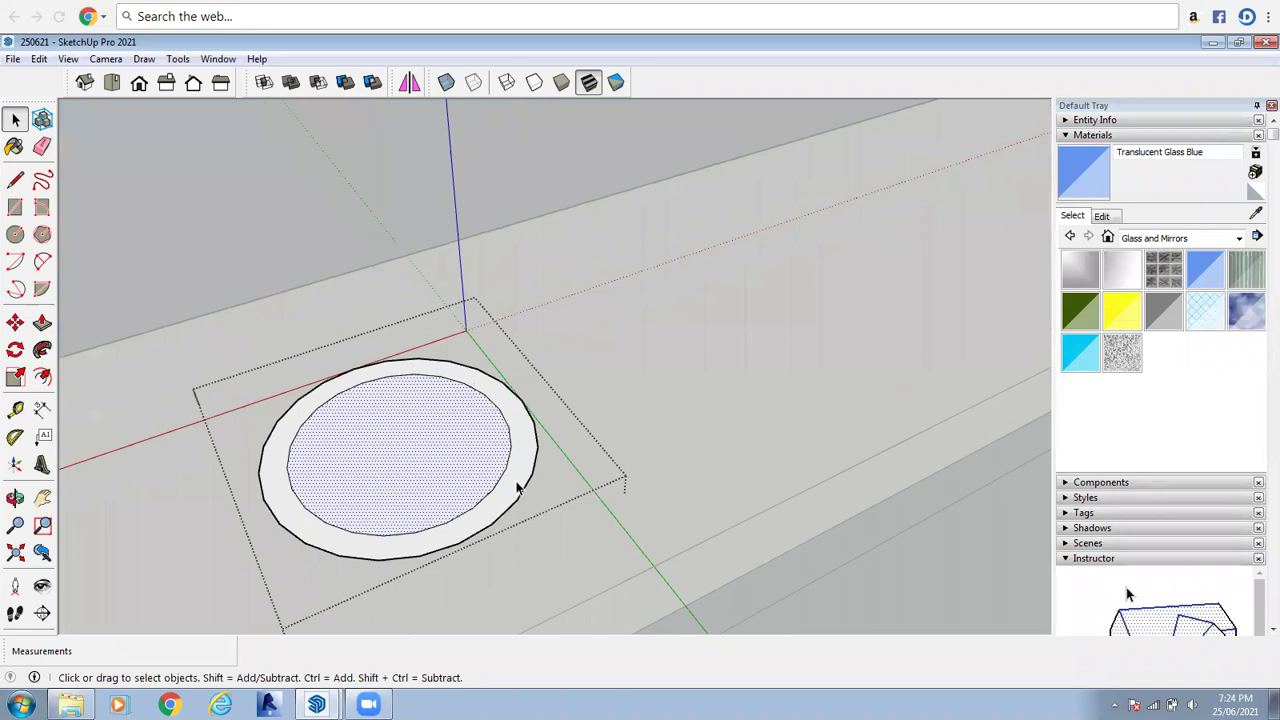
scroll(309, 586, up, 2)
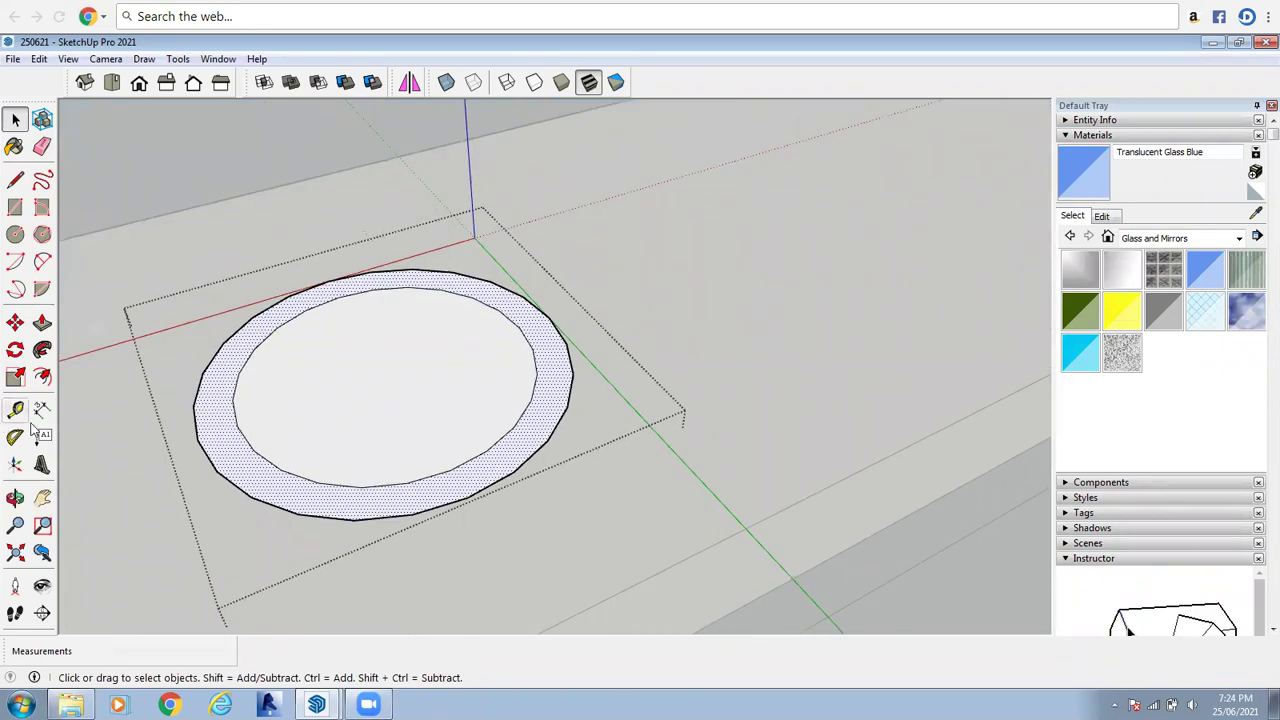
key(t)
key(p)
click(229, 368)
click(218, 360)
scroll(225, 365, up, 2)
click(225, 365)
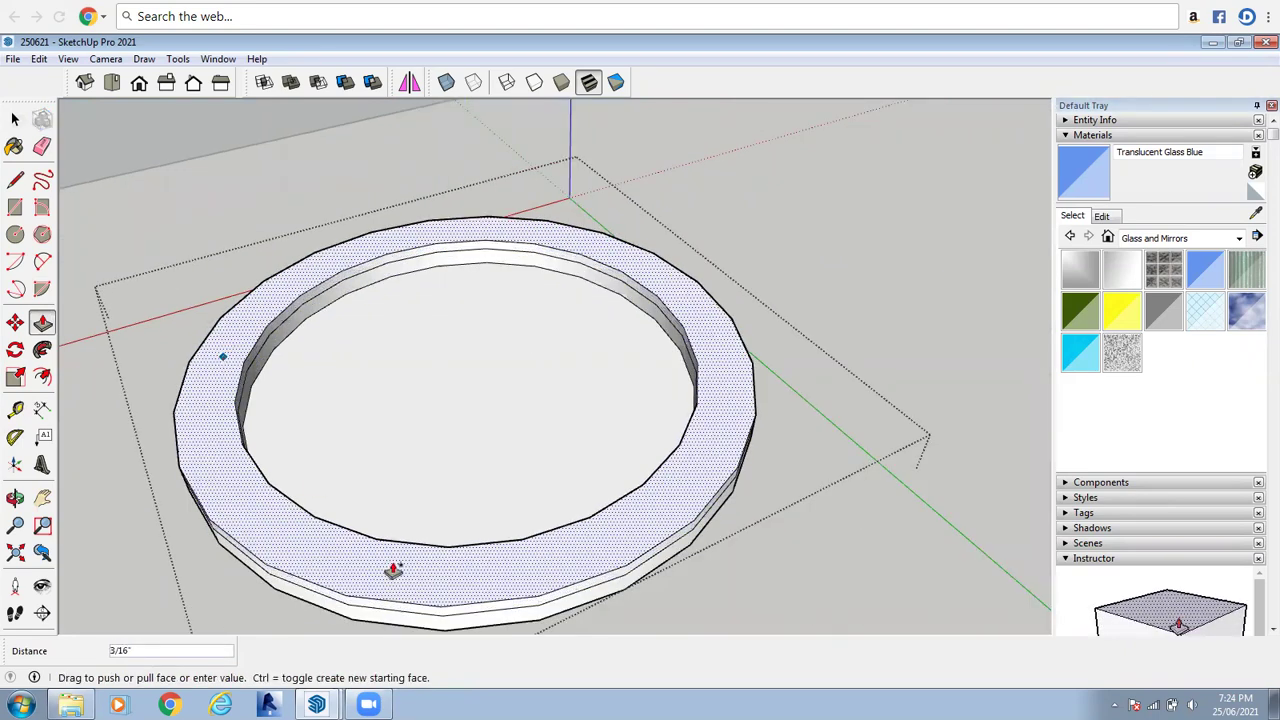
click(393, 570)
Paint the ring's top face with the yellow Color D05 from the Colors collection
click(15, 119)
scroll(305, 297, down, 1)
scroll(442, 249, down, 5)
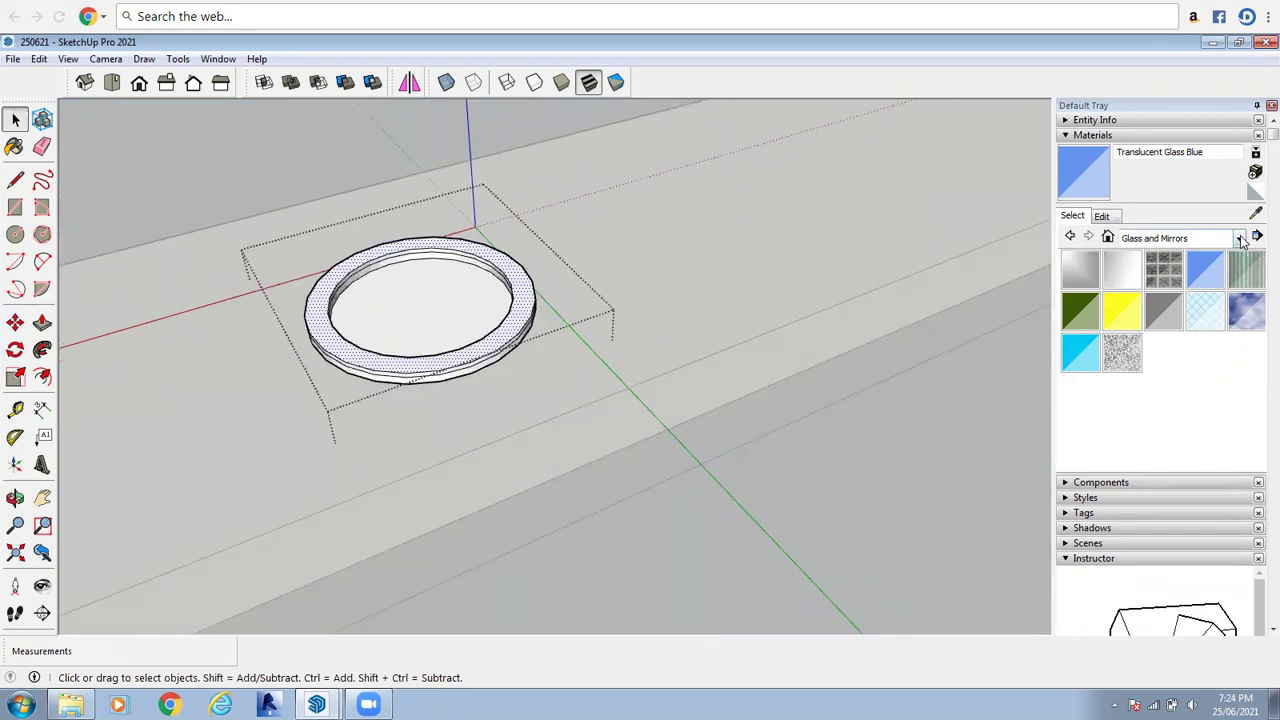
click(1240, 240)
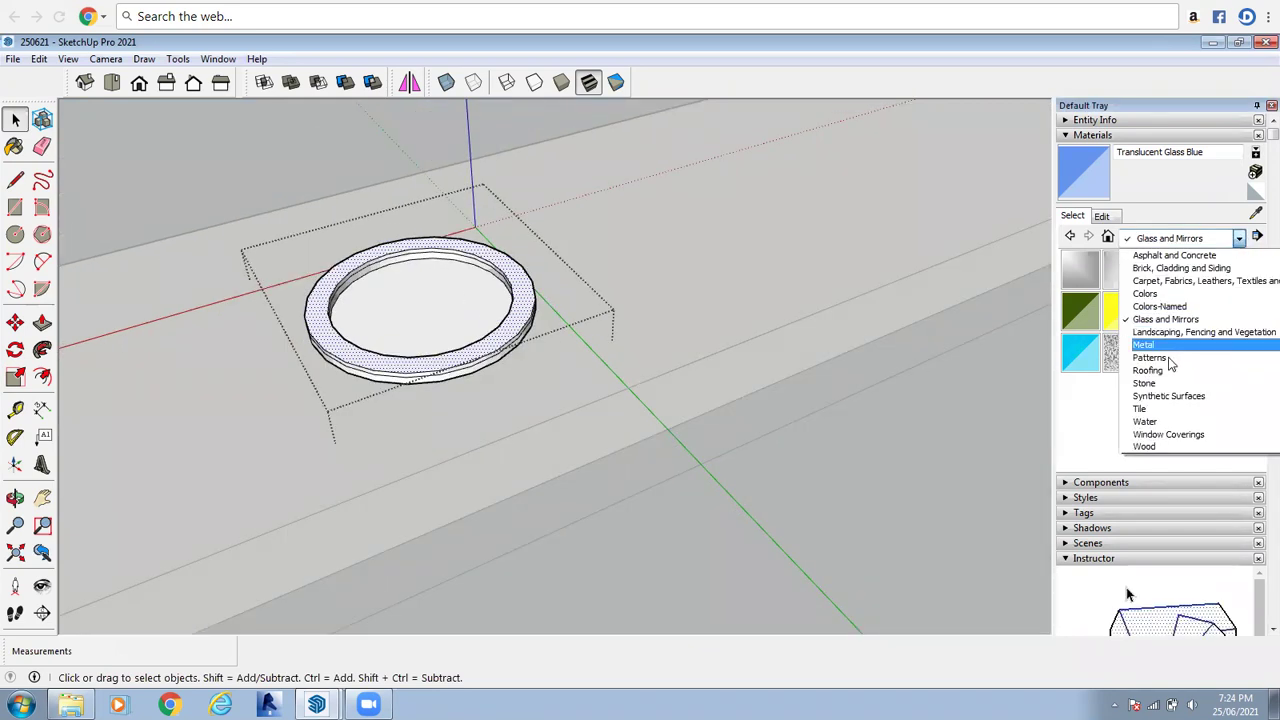
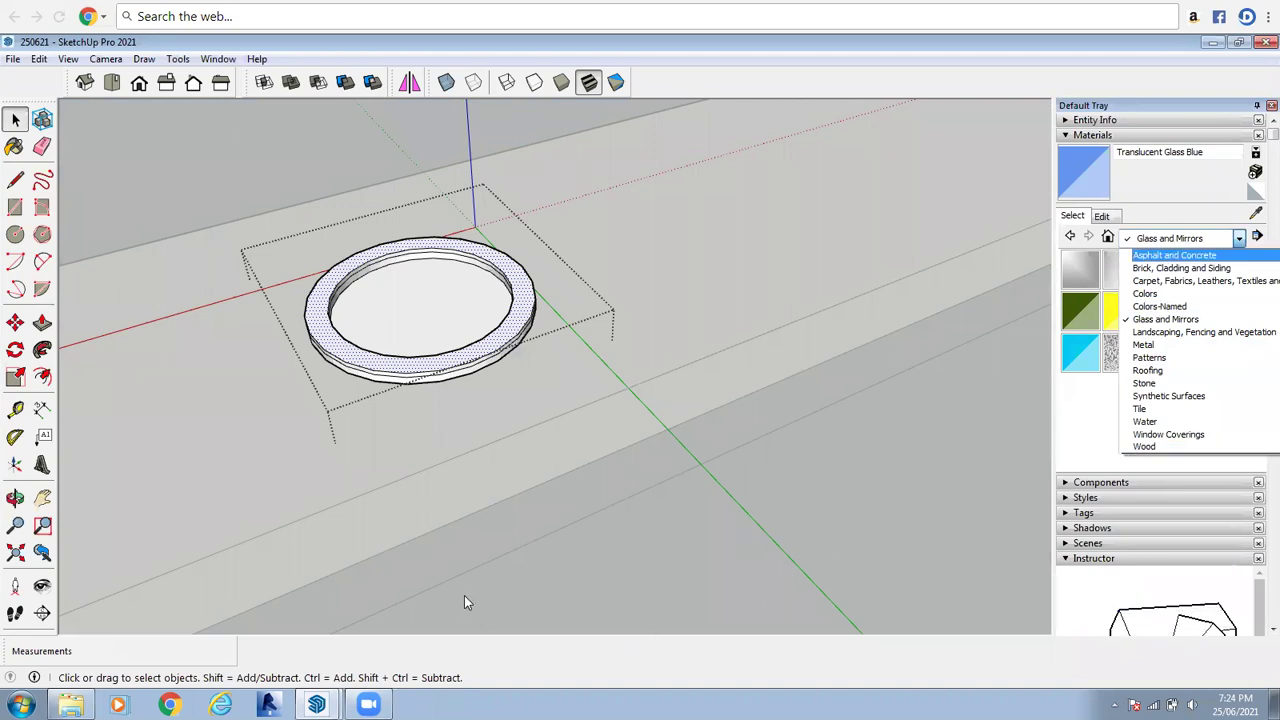
click(1142, 294)
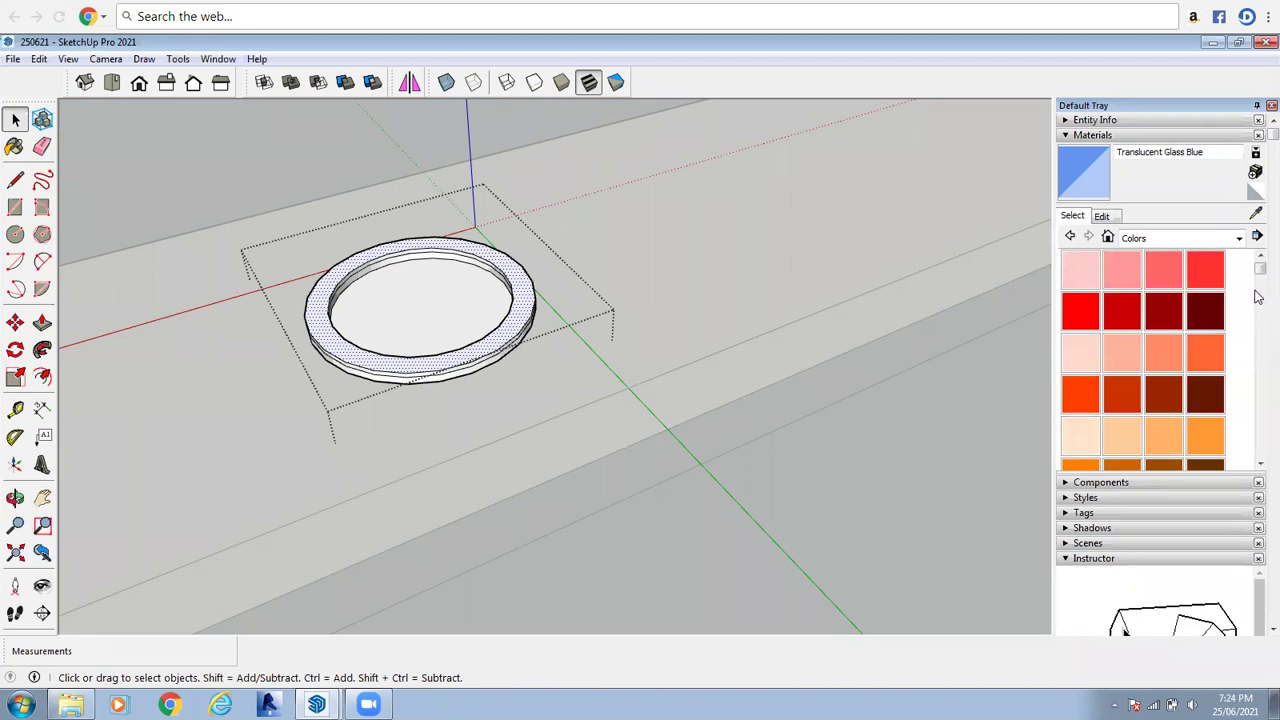
scroll(1258, 278, down, 4)
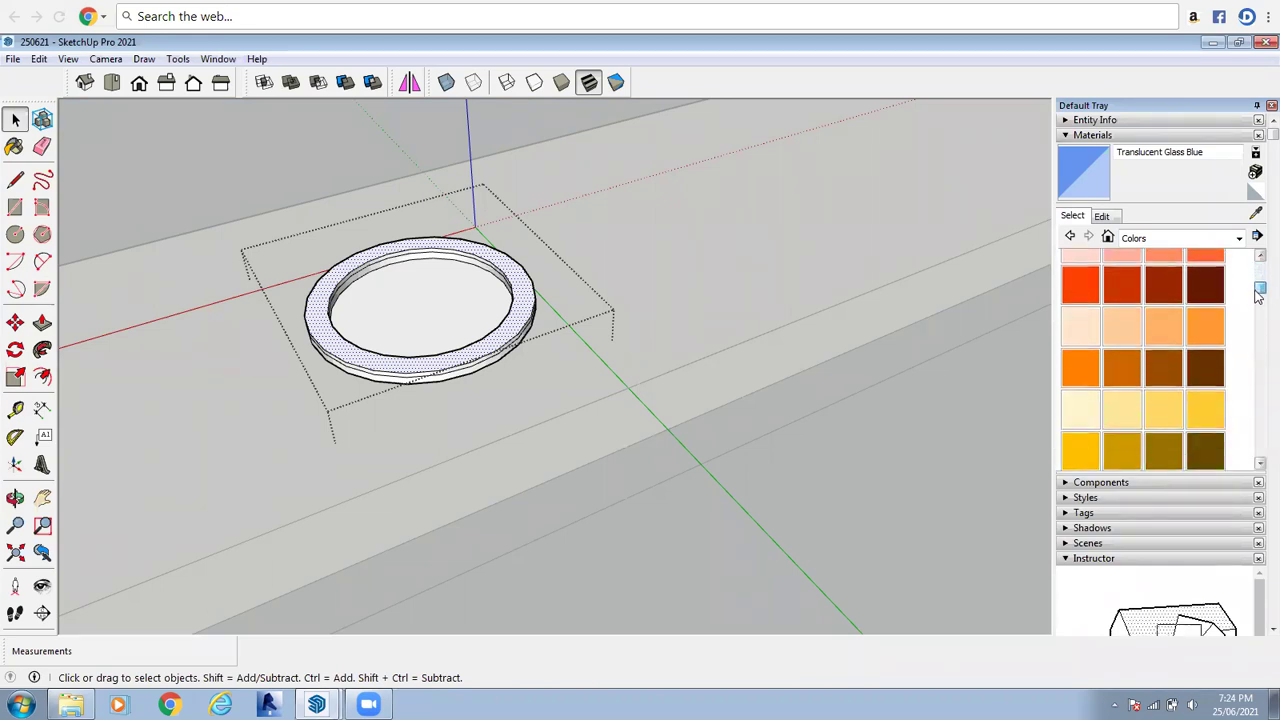
click(1080, 455)
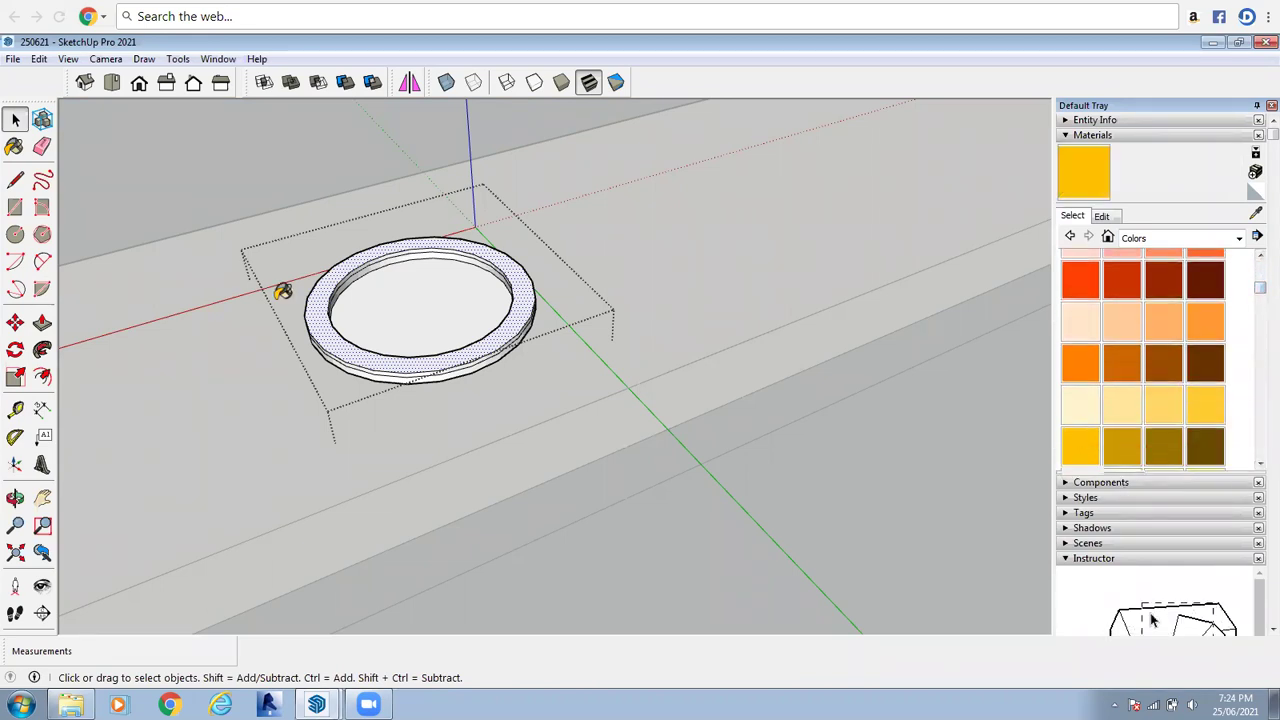
click(380, 356)
Paint the ring's outer and inner side faces with Color D05
scroll(377, 367, up, 2)
scroll(377, 367, up, 5)
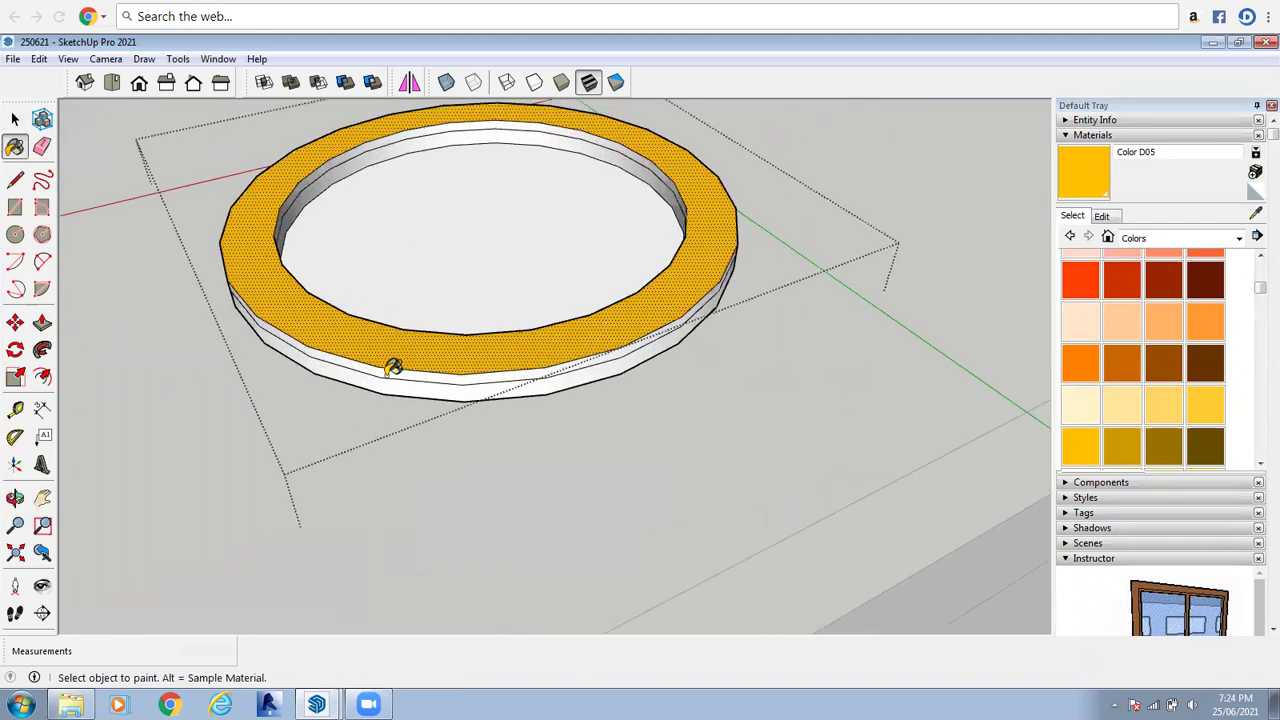
click(384, 383)
scroll(384, 381, down, 2)
scroll(384, 182, up, 4)
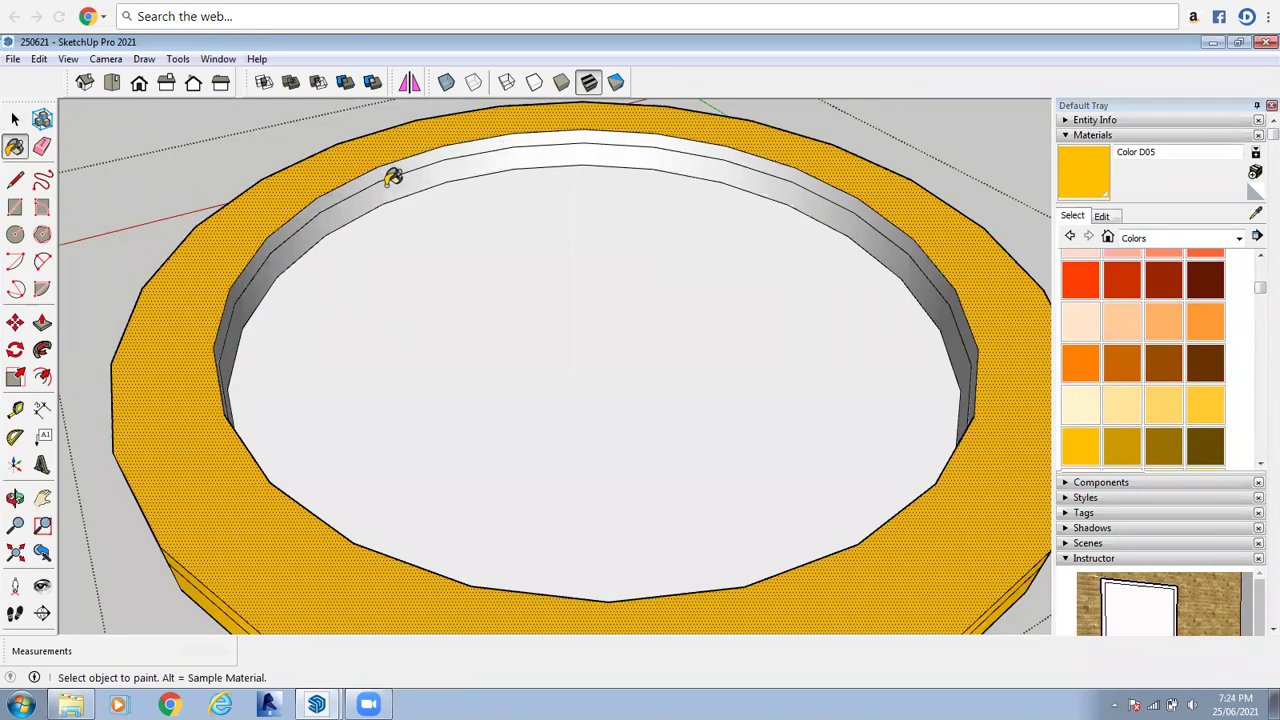
click(385, 185)
click(377, 175)
scroll(322, 145, down, 4)
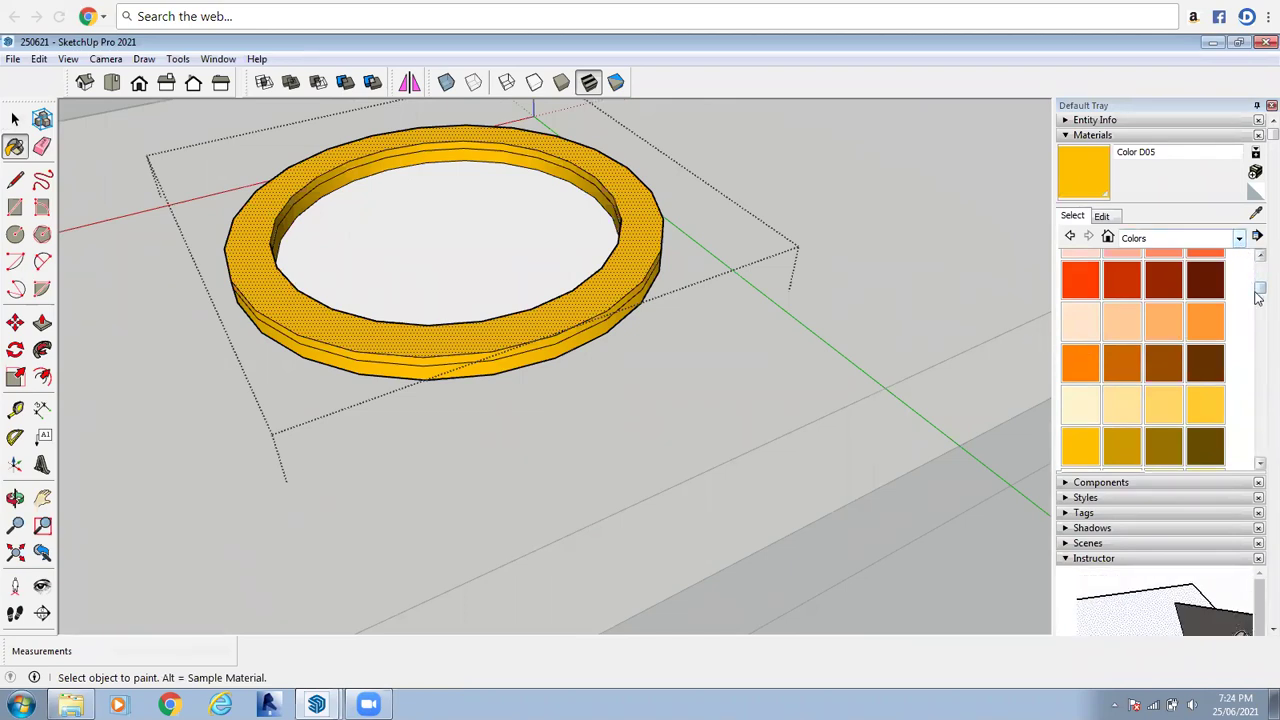
Paint the disc inside the ring with the red Color A05
scroll(1258, 291, down, 3)
scroll(1256, 287, up, 4)
scroll(1256, 285, up, 2)
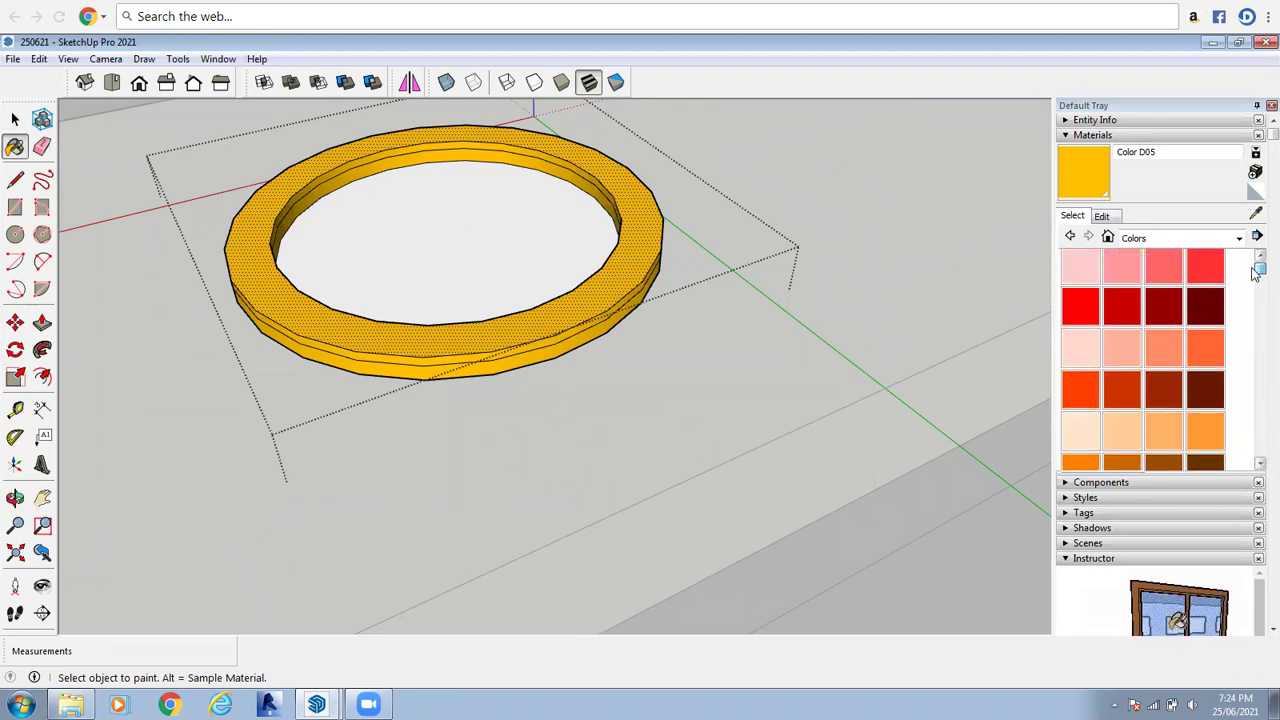
click(1085, 313)
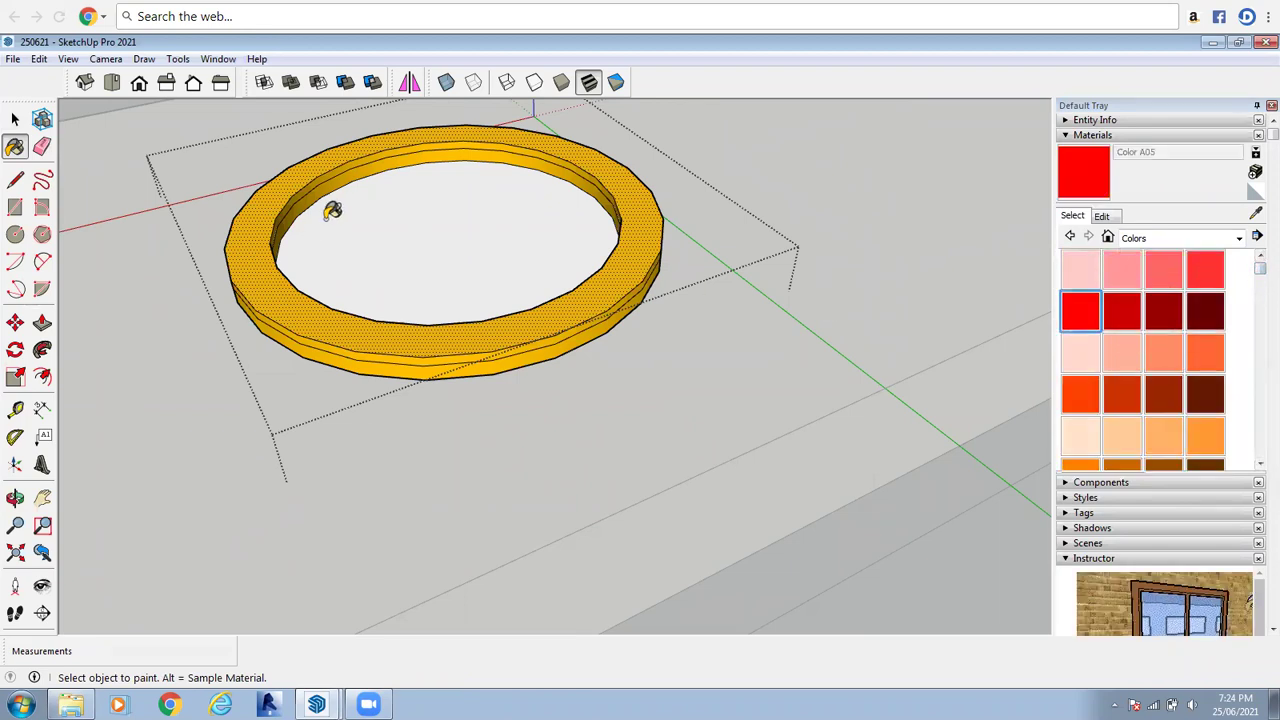
click(457, 289)
scroll(466, 294, down, 4)
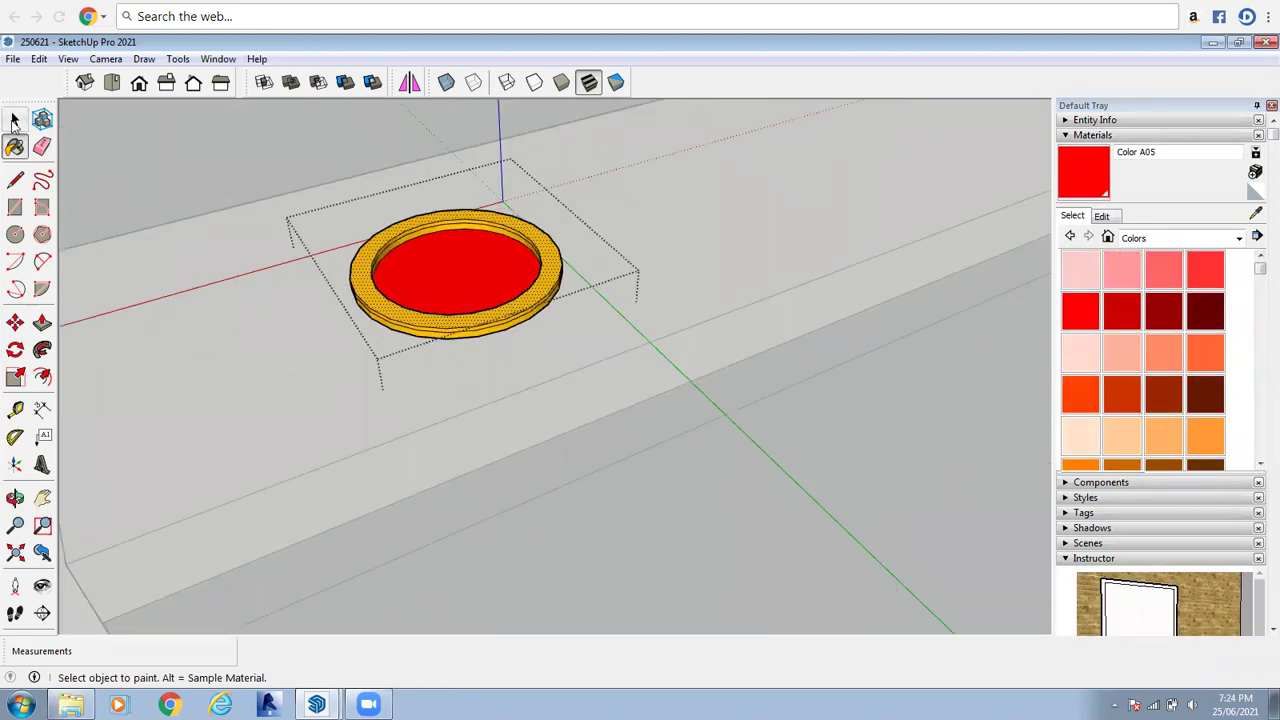
Try to copy the round light fitting about 2' 2 5/8" along the band's arm
key(space)
scroll(544, 316, down, 5)
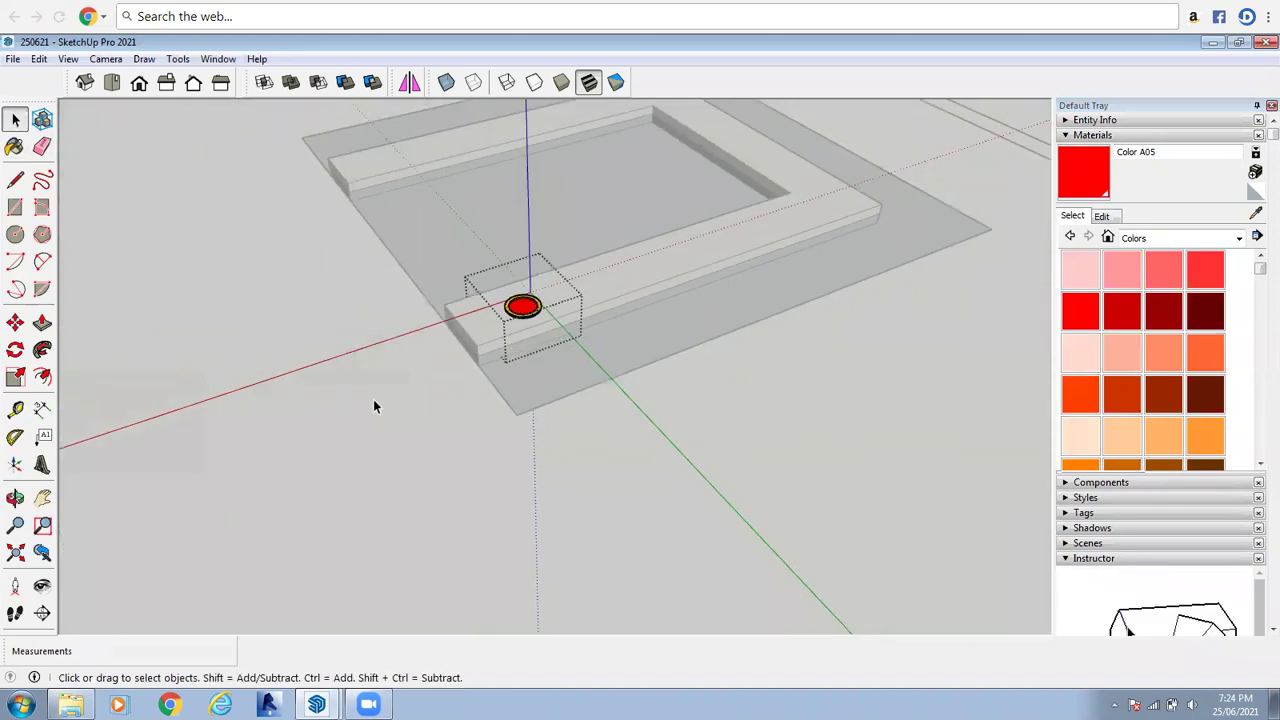
scroll(530, 330, up, 5)
click(528, 328)
scroll(528, 328, up, 4)
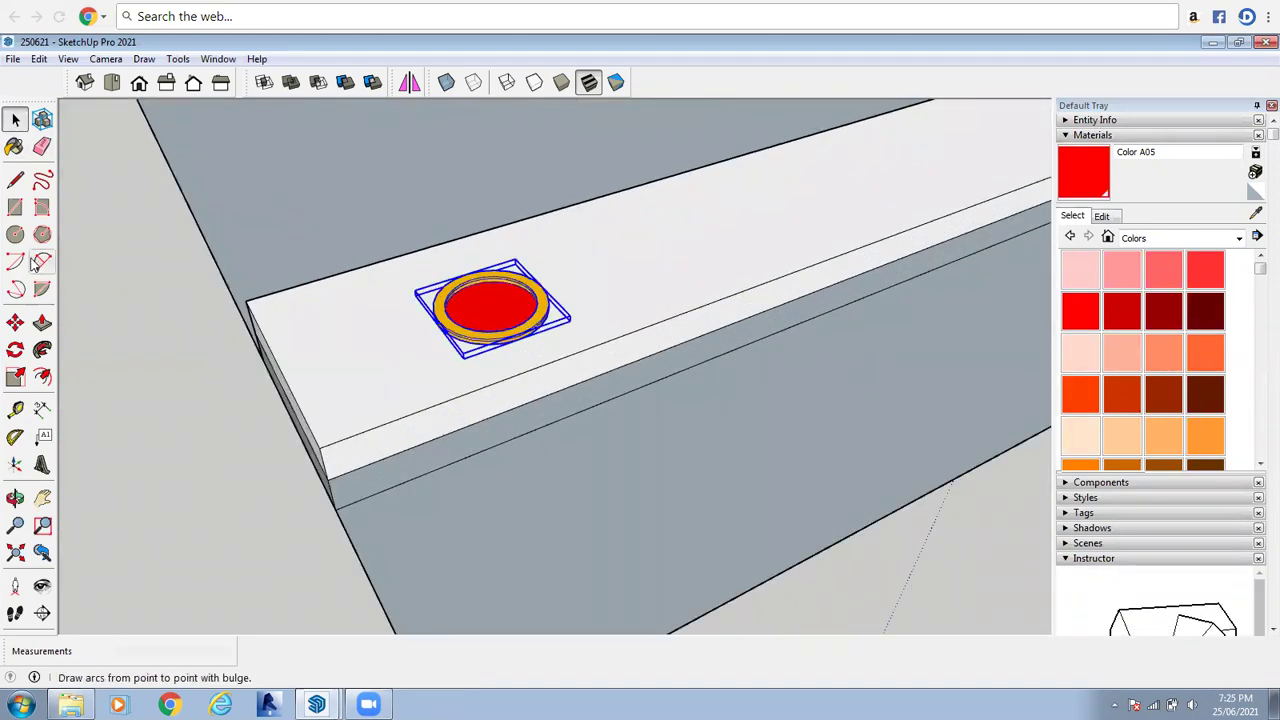
click(15, 321)
scroll(250, 340, down, 3)
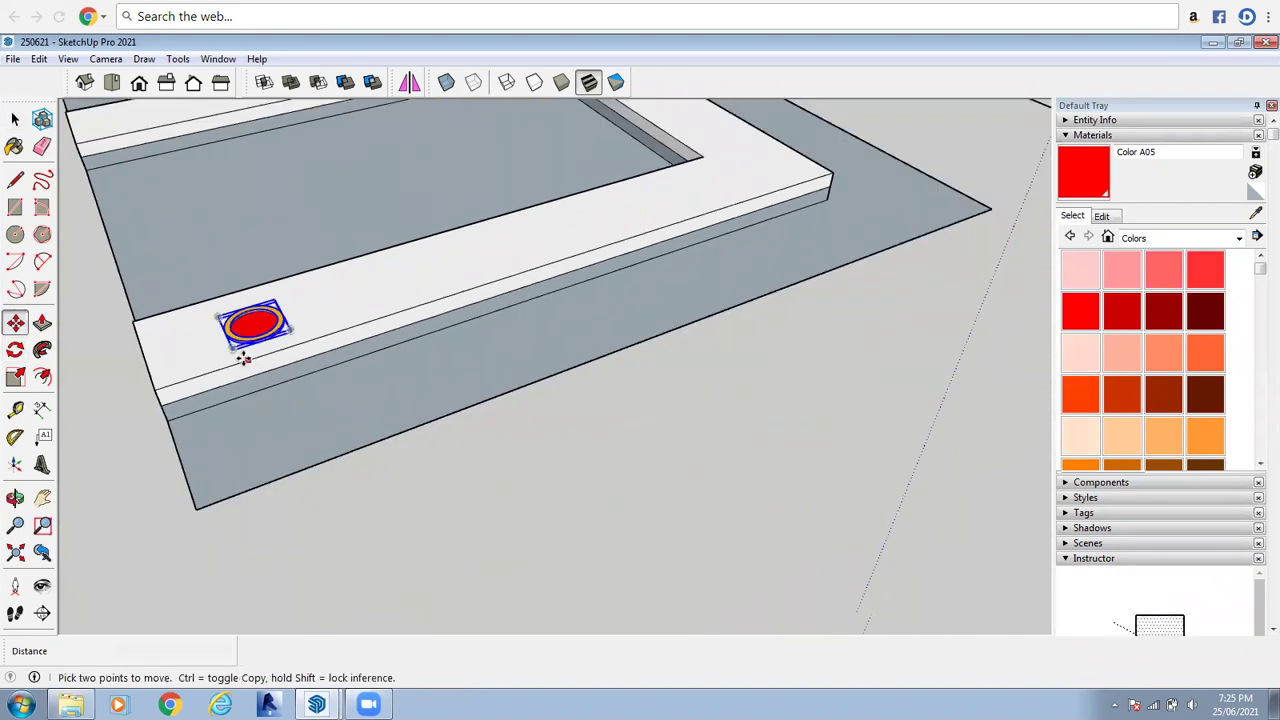
key(ctrl)
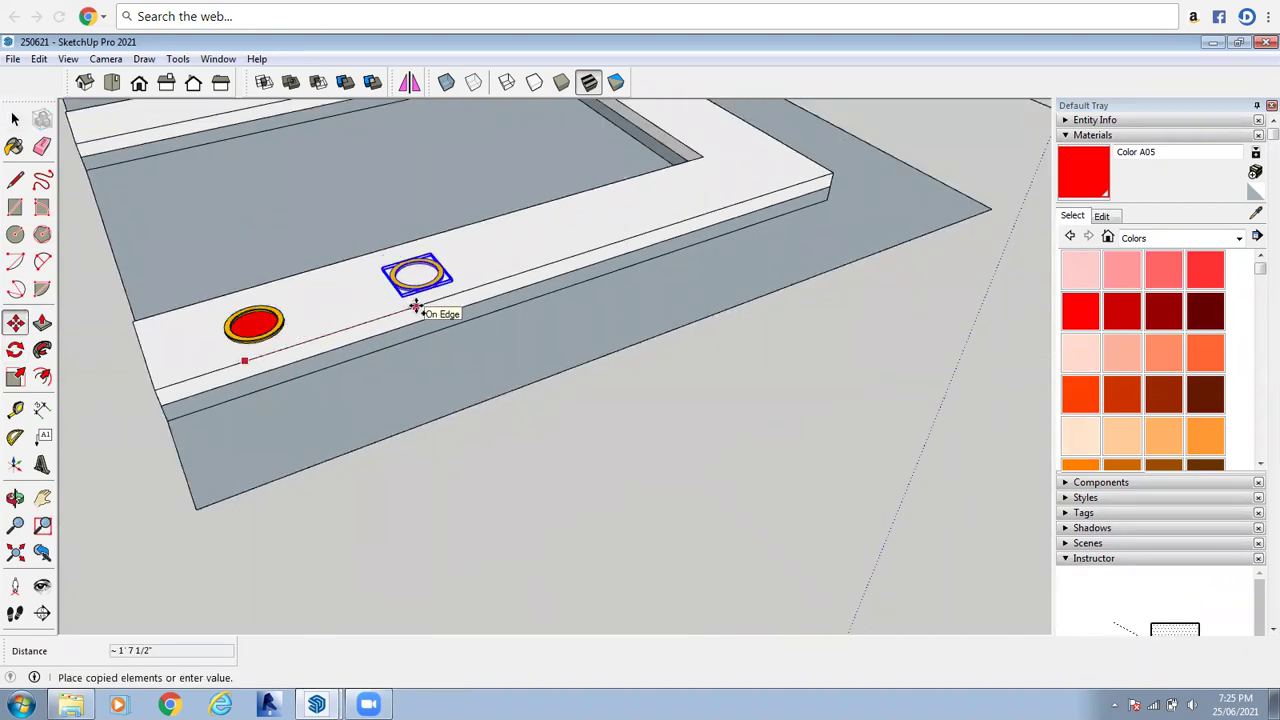
key(ctrl)
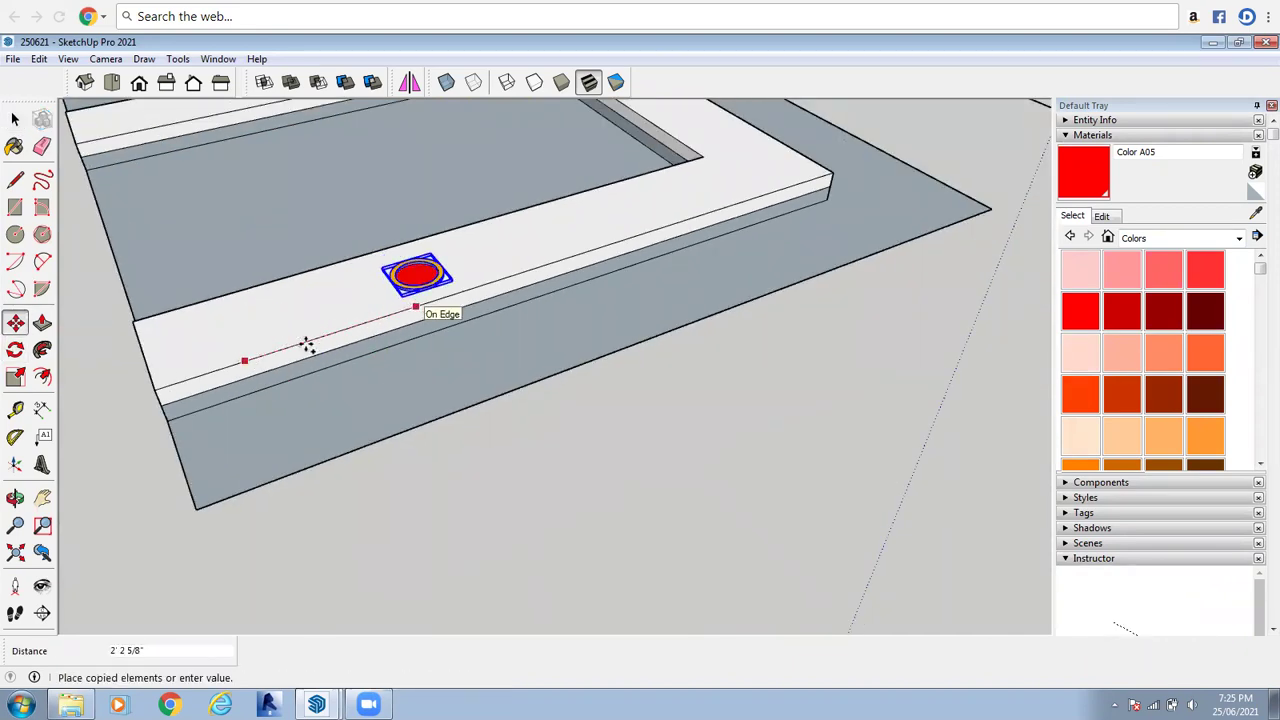
key(ctrl+z)
key(ctrl+z)
click(15, 119)
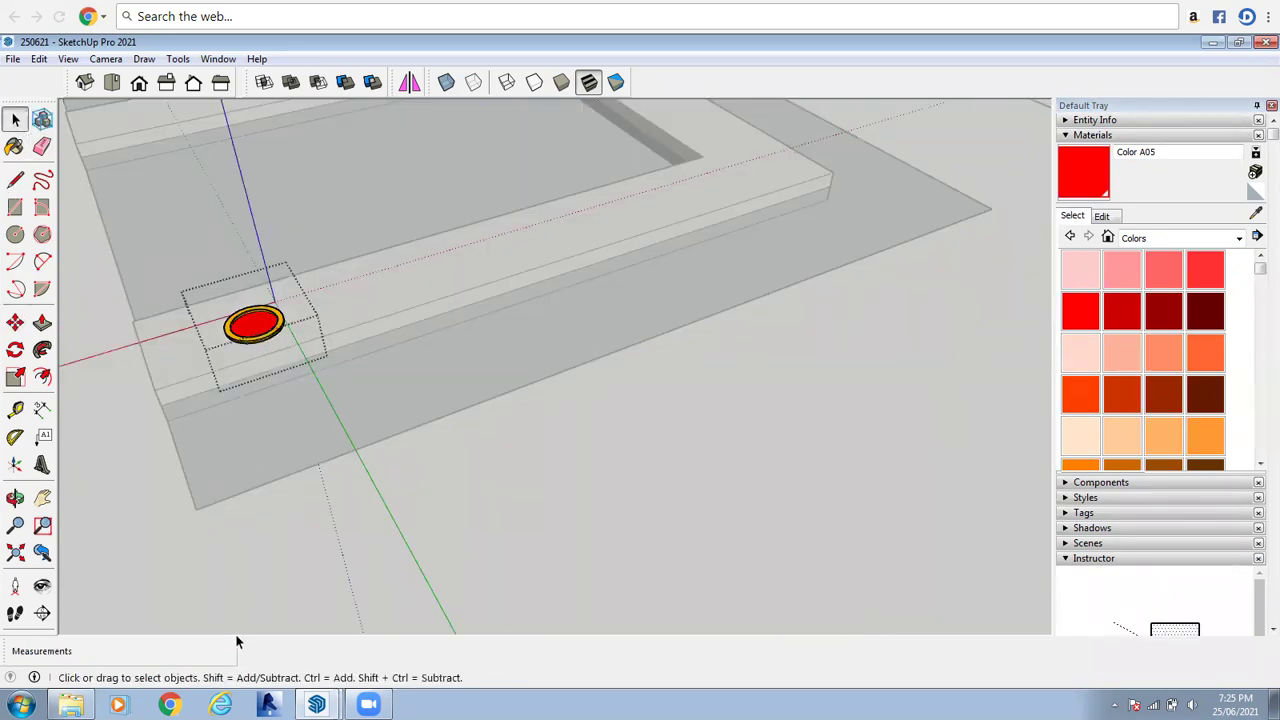
Copy the round light fitting 2' along the band's arm and array it with x2
click(240, 549)
click(255, 323)
click(15, 322)
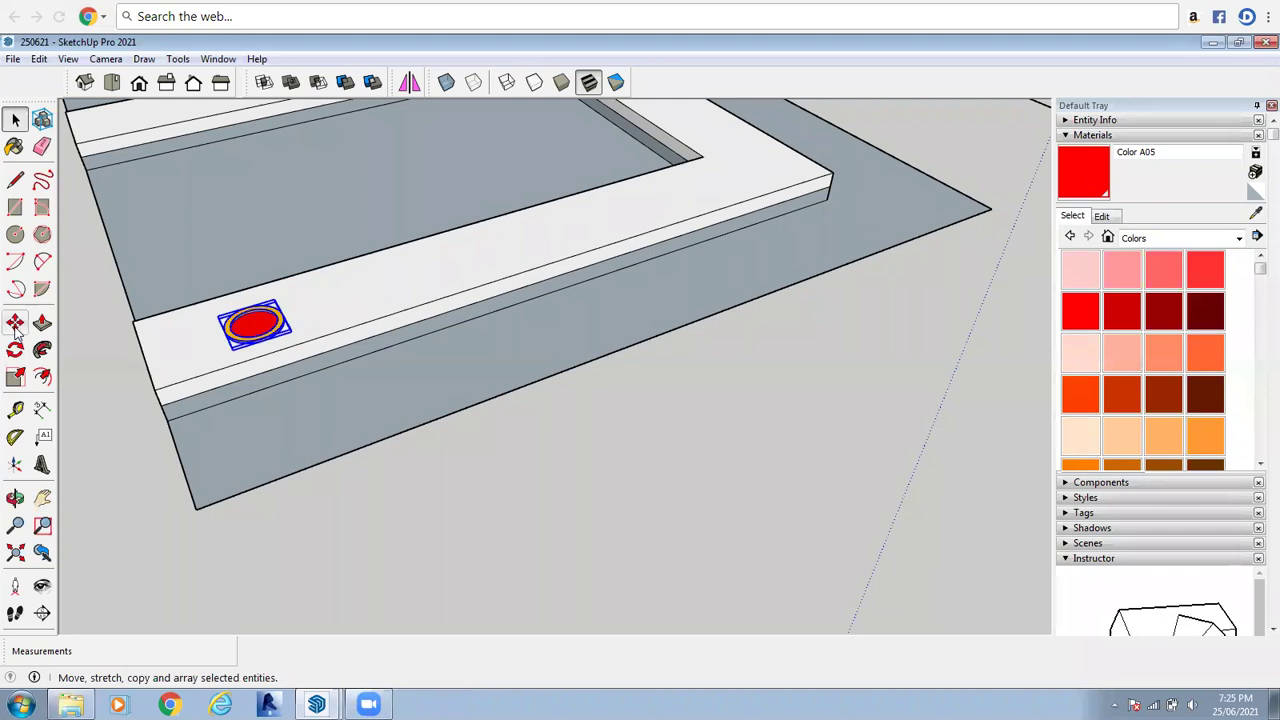
click(287, 347)
key(ctrl)
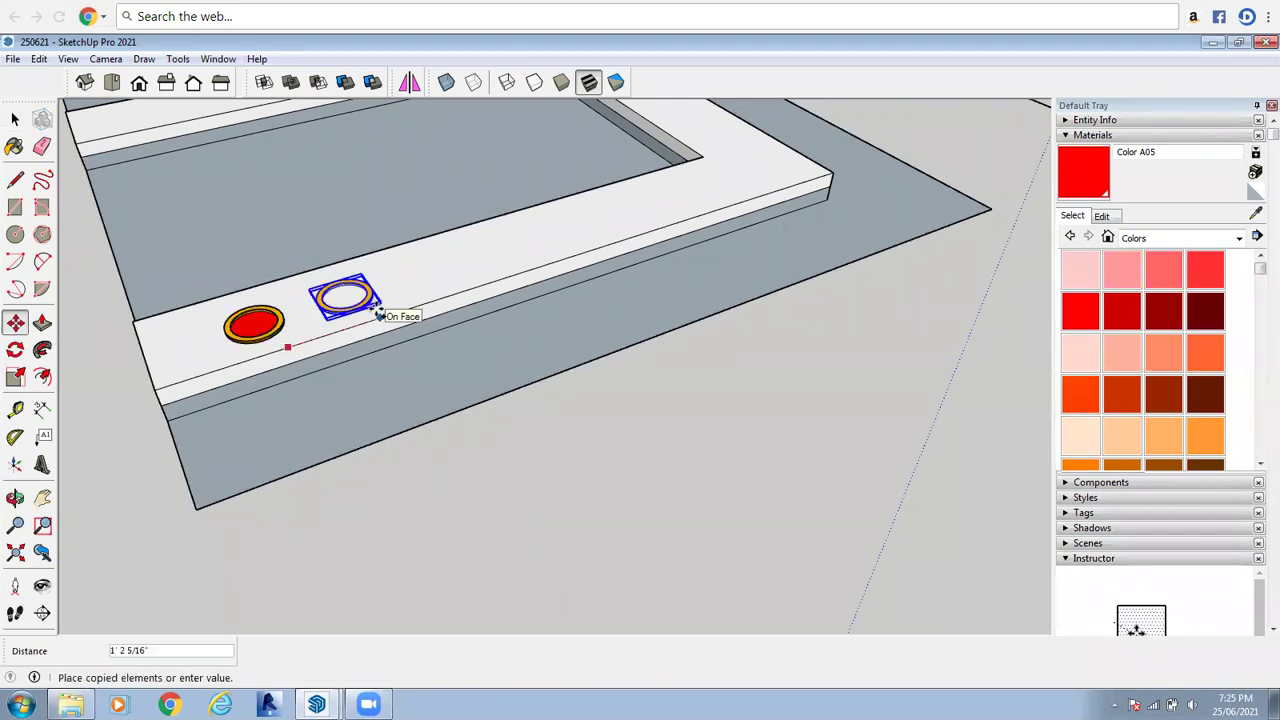
text(2')
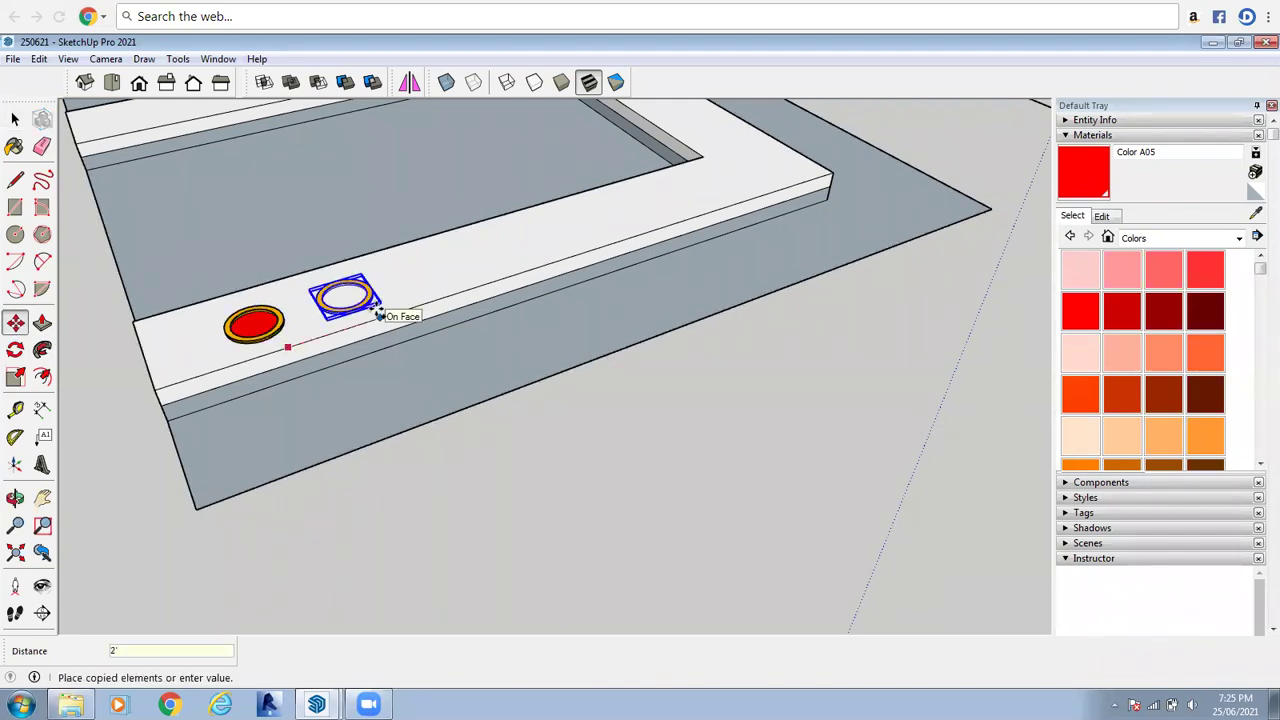
key(Return)
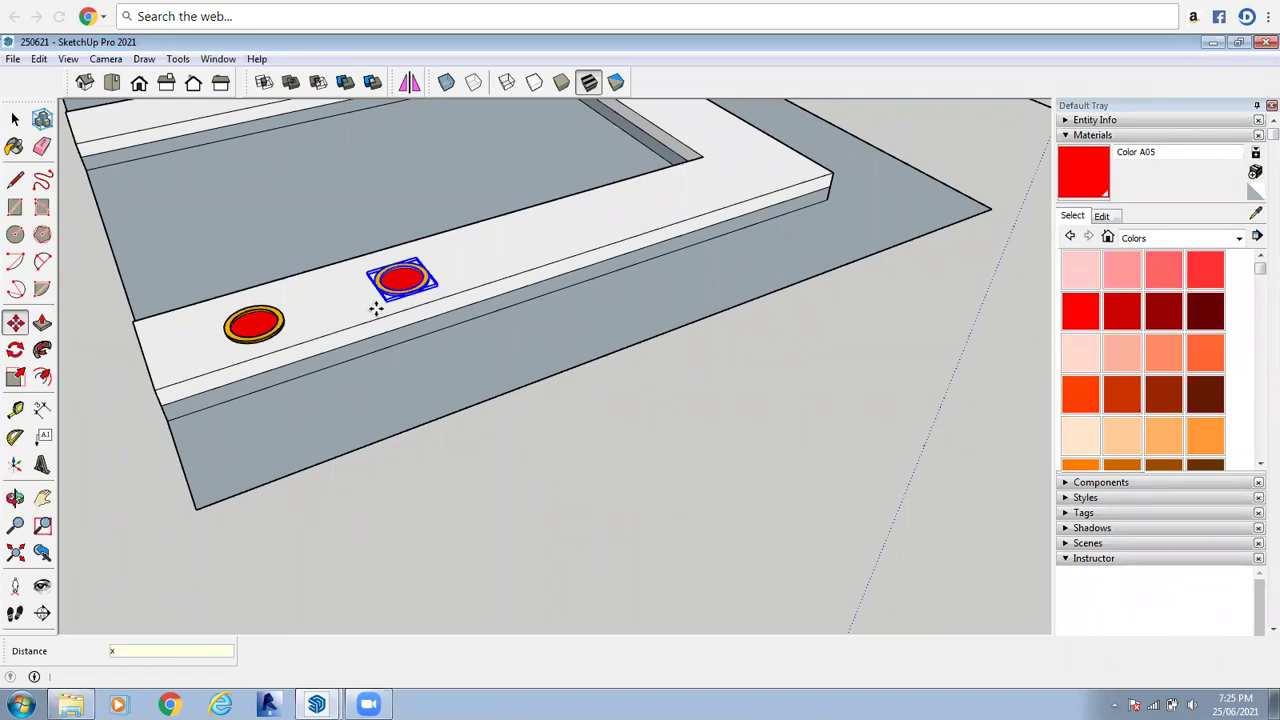
key(Return)
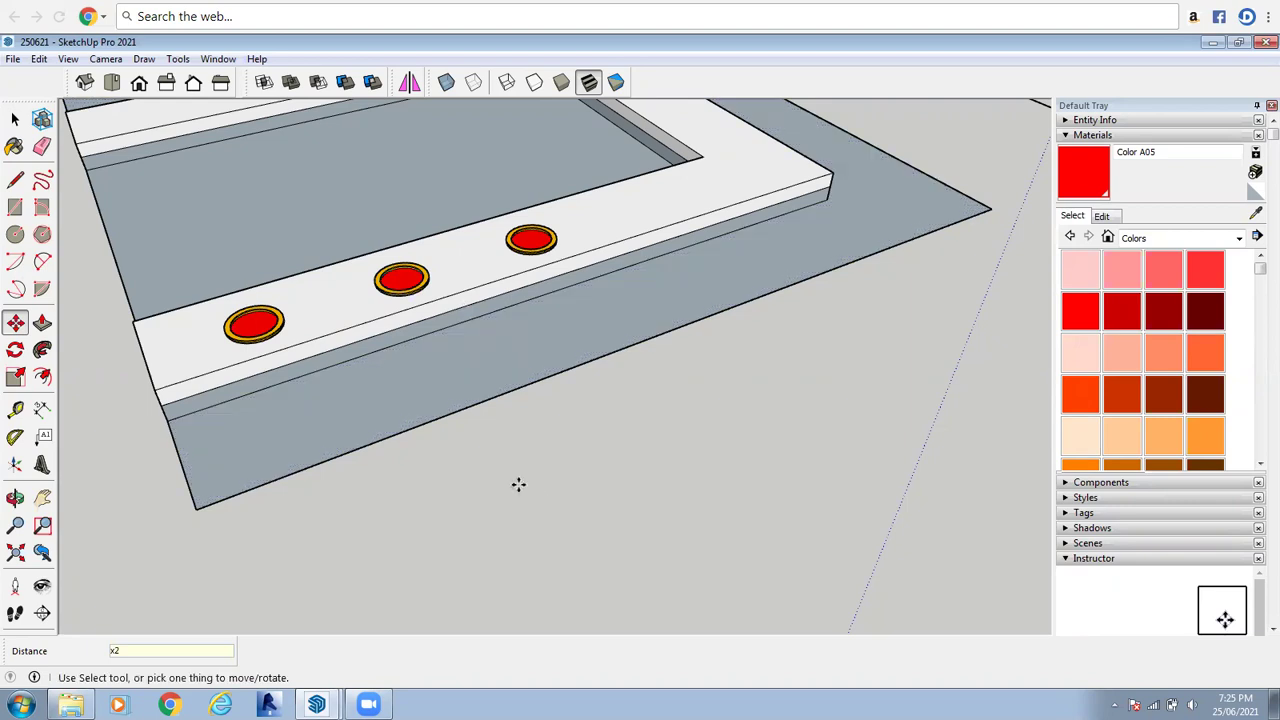
Examine the row of three light fittings on the arm, selecting each one in turn
scroll(517, 483, down, 6)
scroll(658, 241, up, 2)
click(15, 120)
scroll(505, 405, up, 3)
click(495, 405)
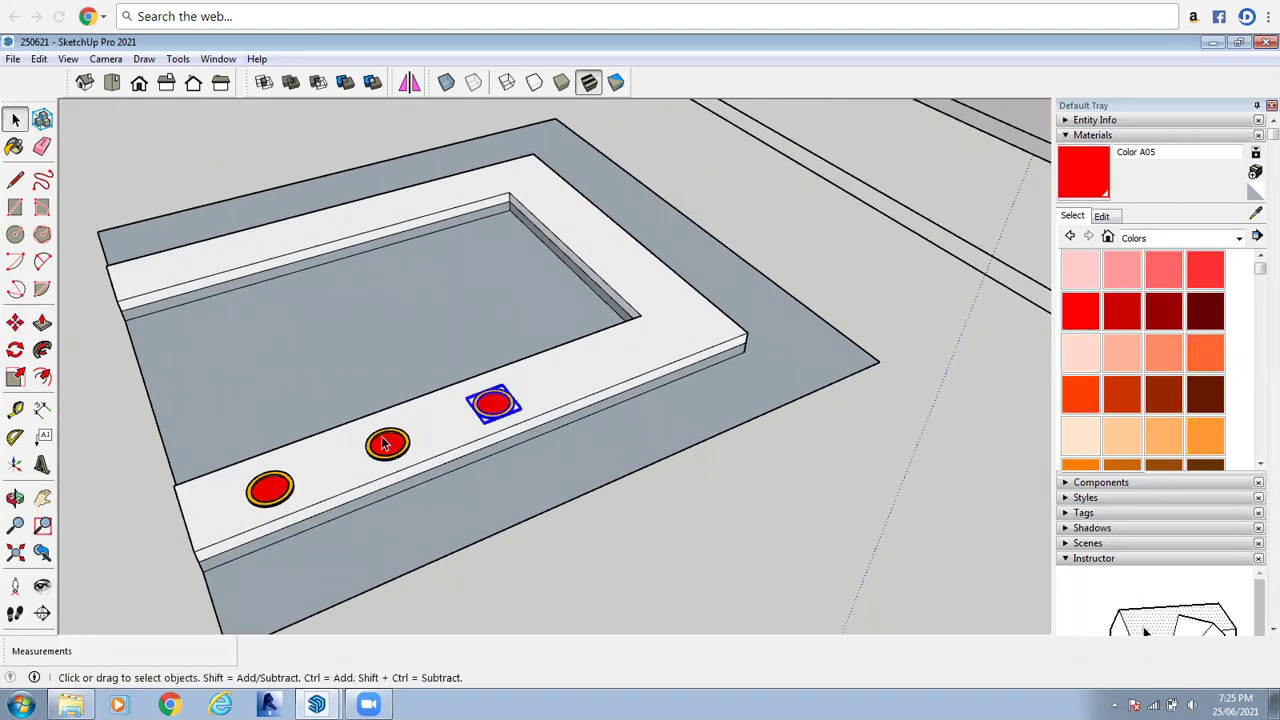
scroll(388, 445, up, 3)
click(390, 447)
scroll(390, 447, down, 4)
click(298, 493)
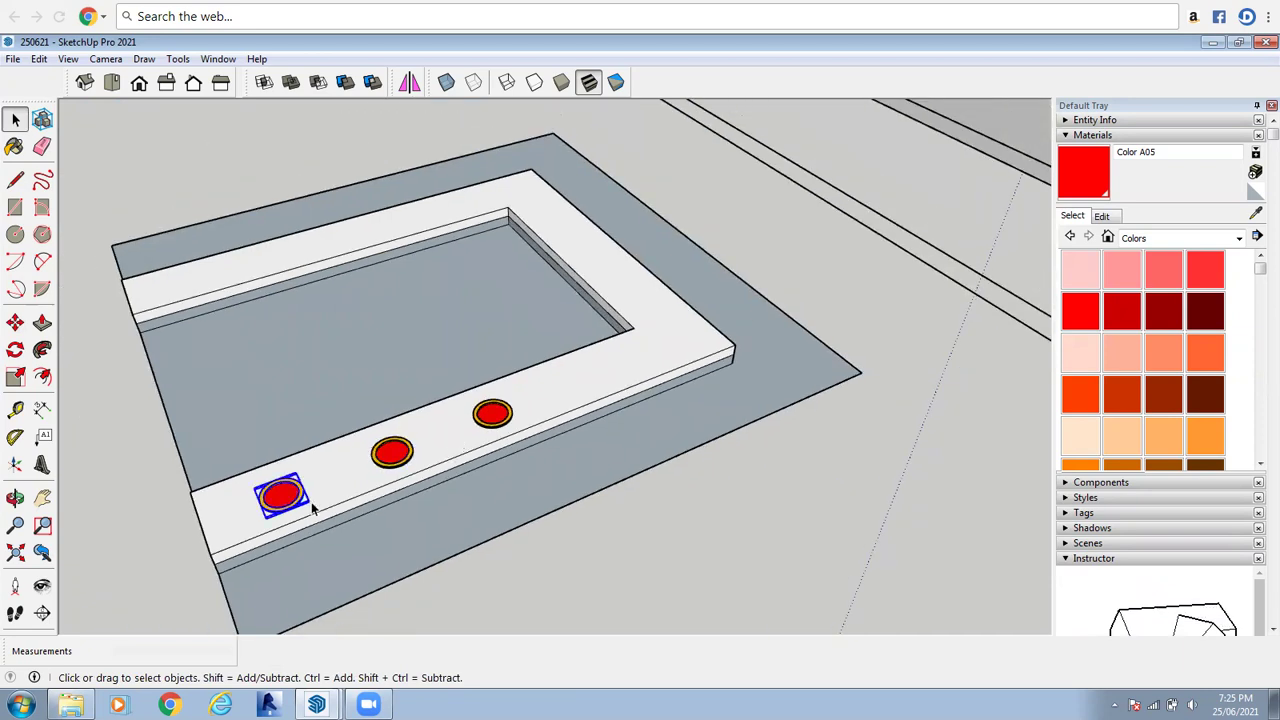
scroll(354, 500, down, 4)
scroll(349, 500, up, 3)
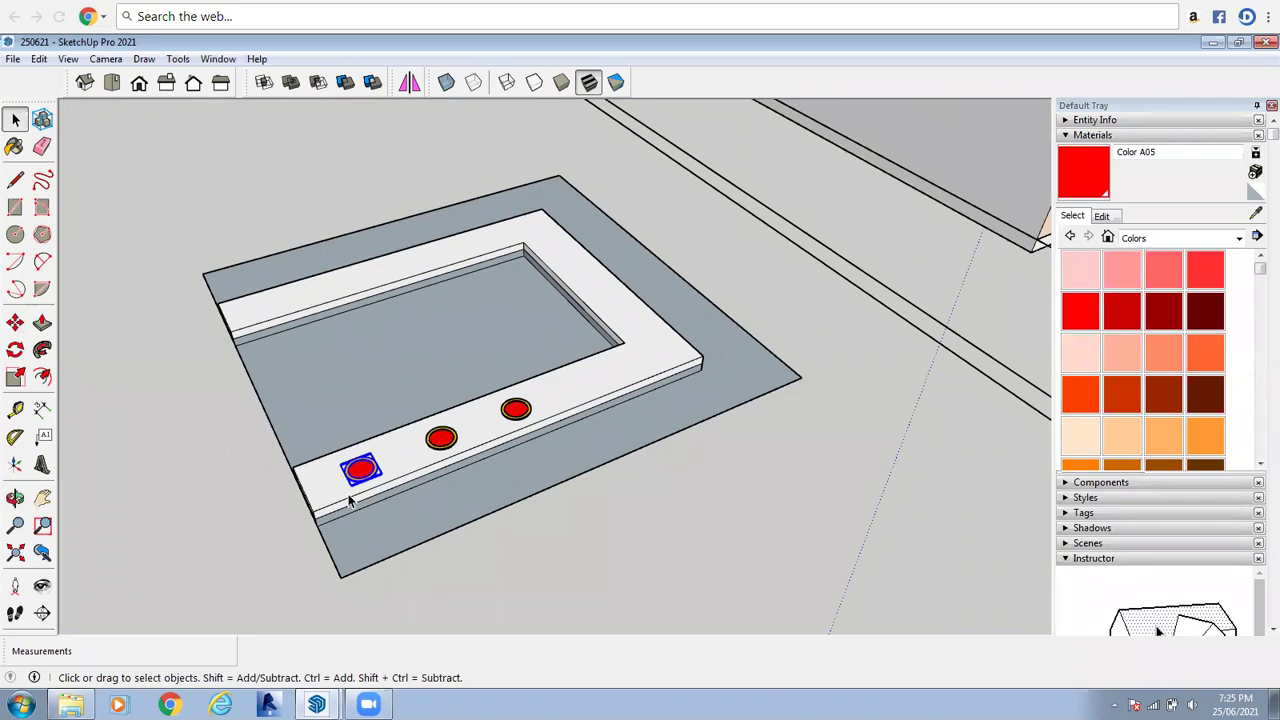
Copy the third light fitting 2' further along the same arm of the band
key(ctrl+t)
click(357, 472)
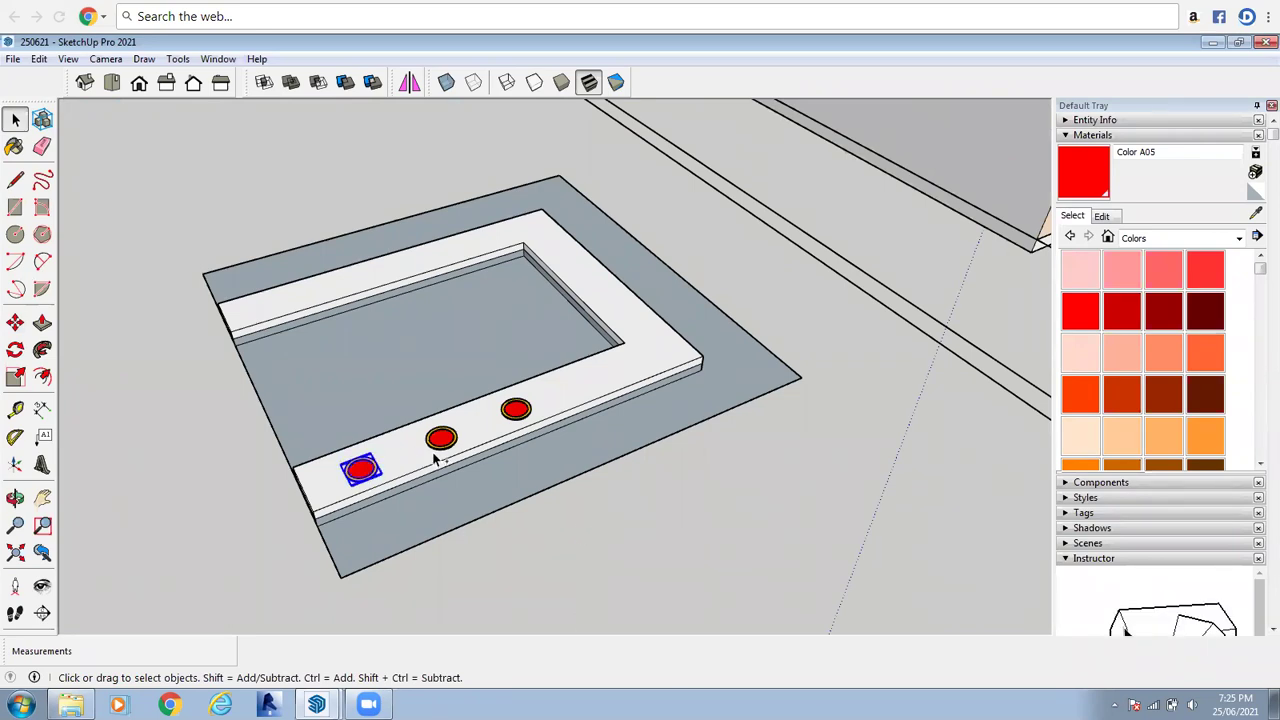
ctrl+click(517, 411)
click(517, 411)
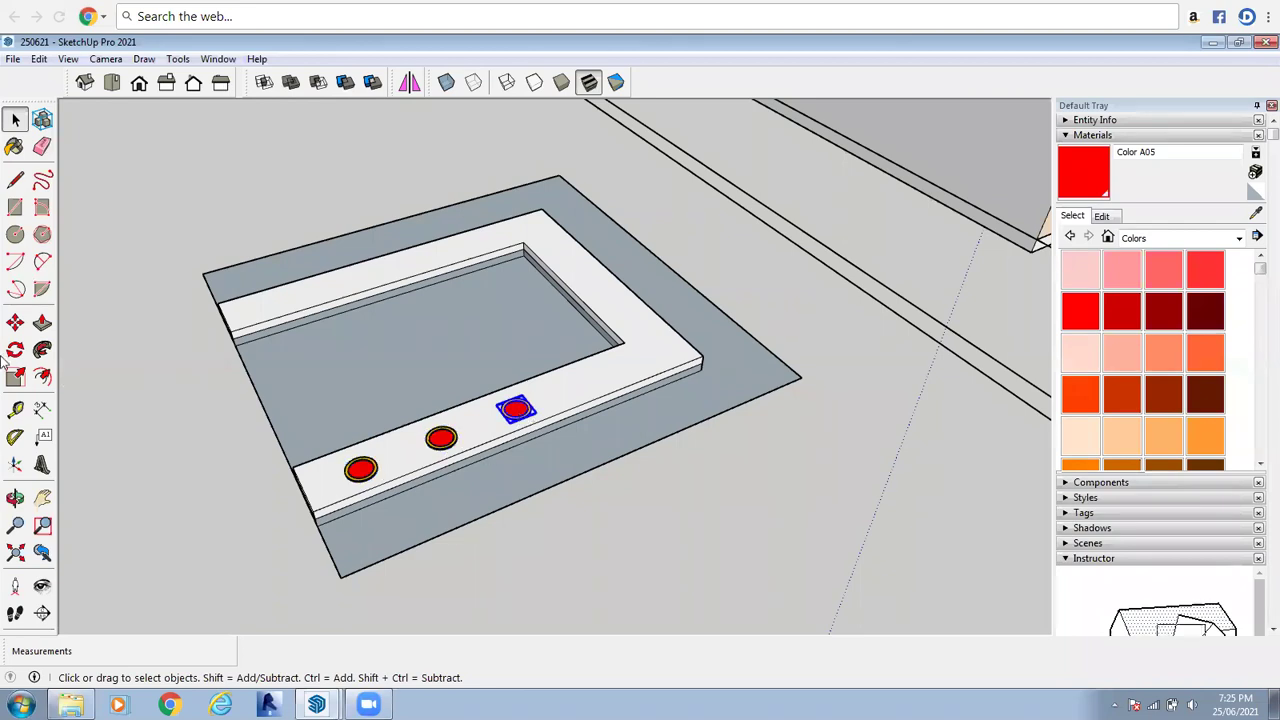
key(m)
key(ctrl)
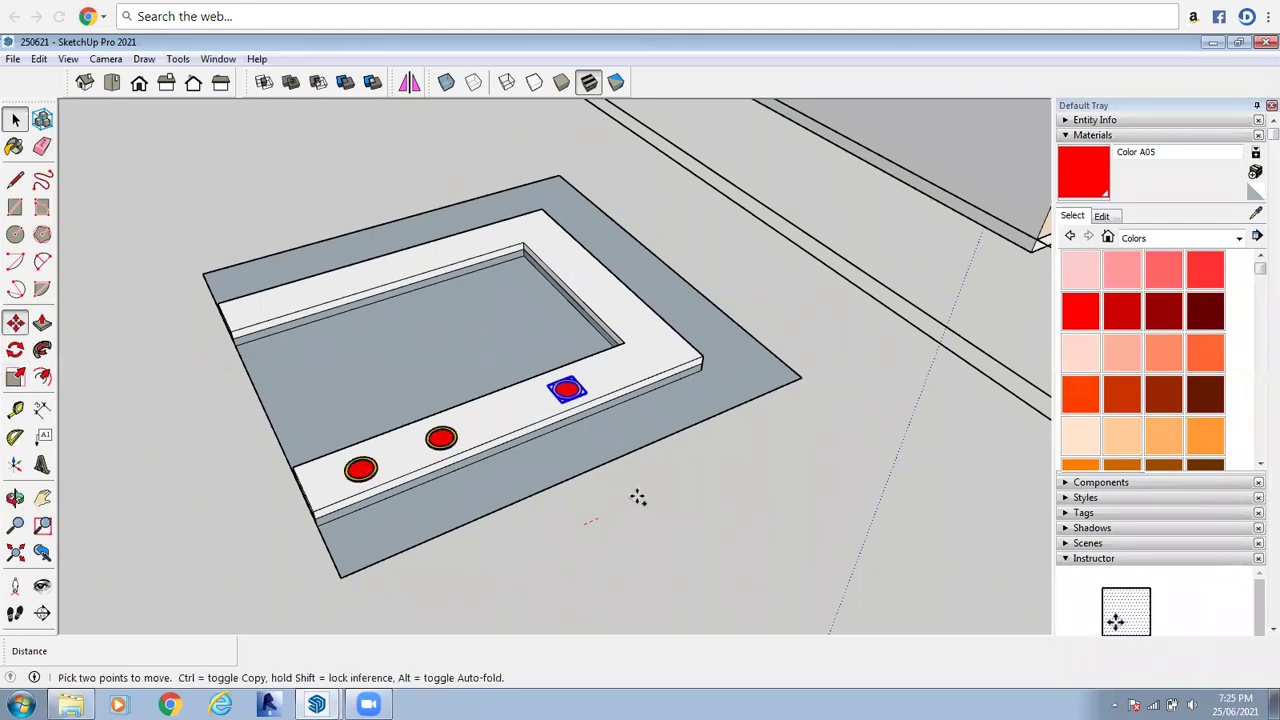
click(585, 521)
click(669, 486)
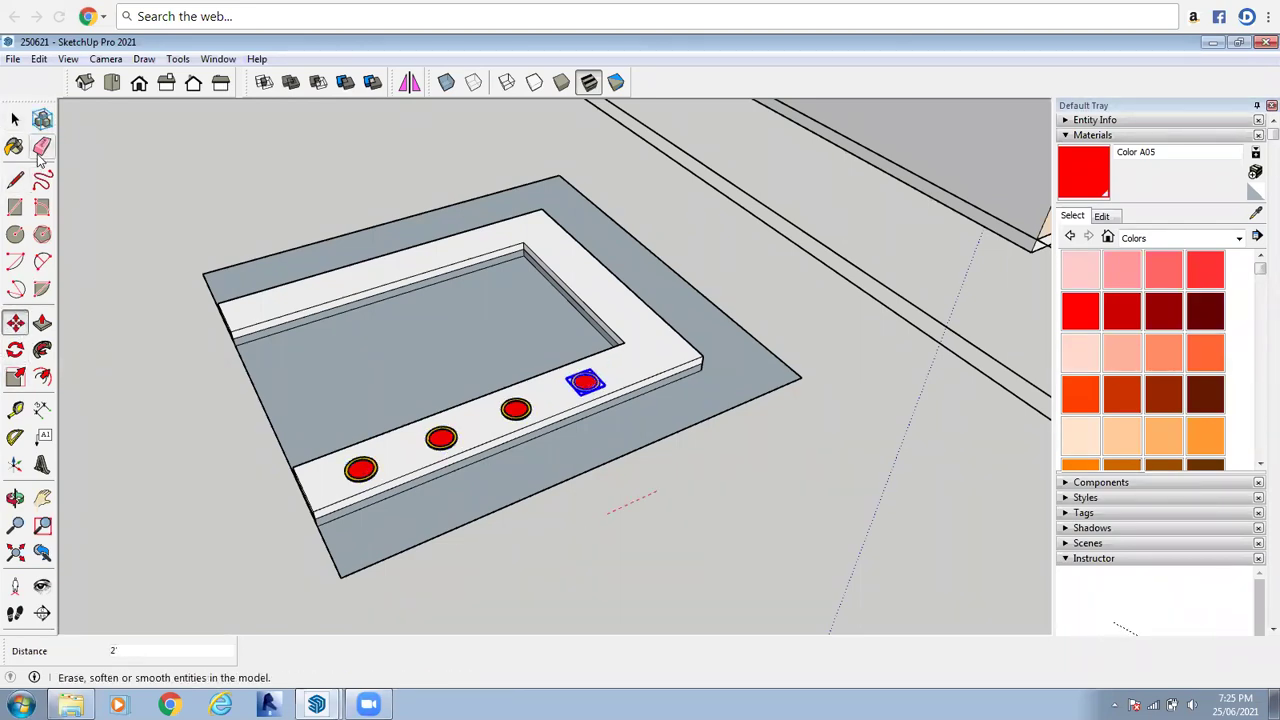
click(15, 119)
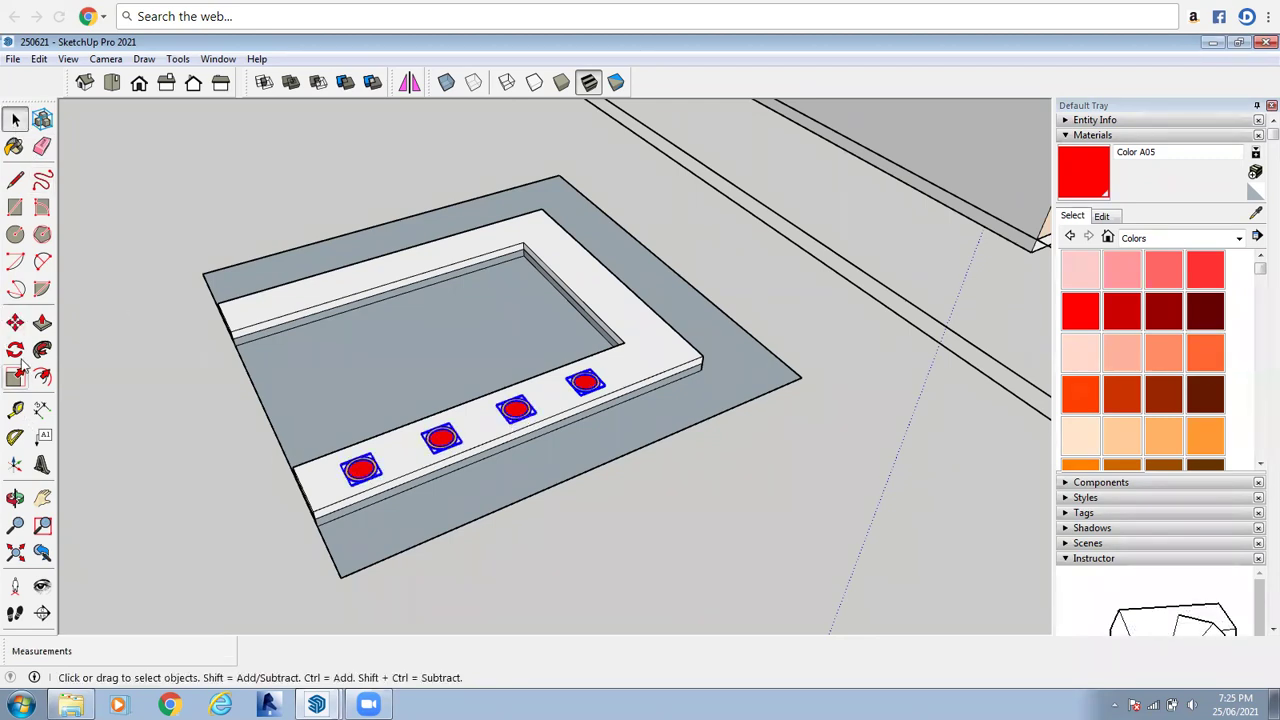
click(15, 323)
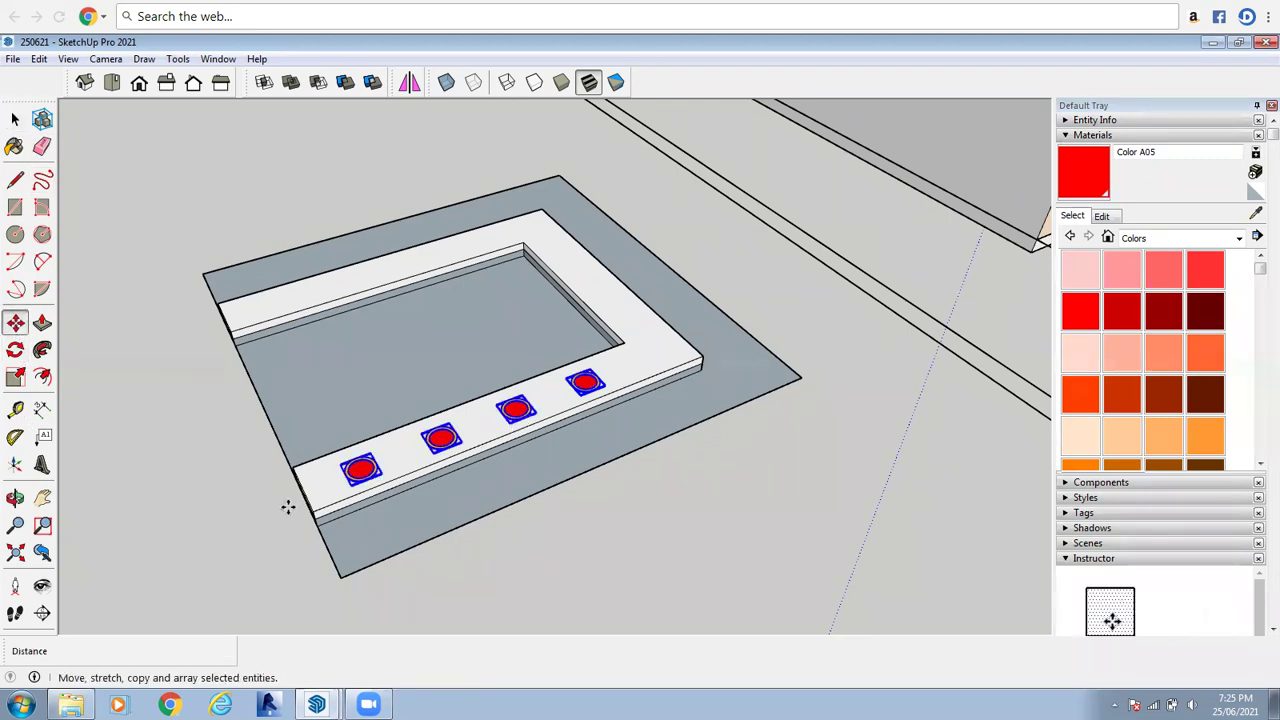
click(240, 382)
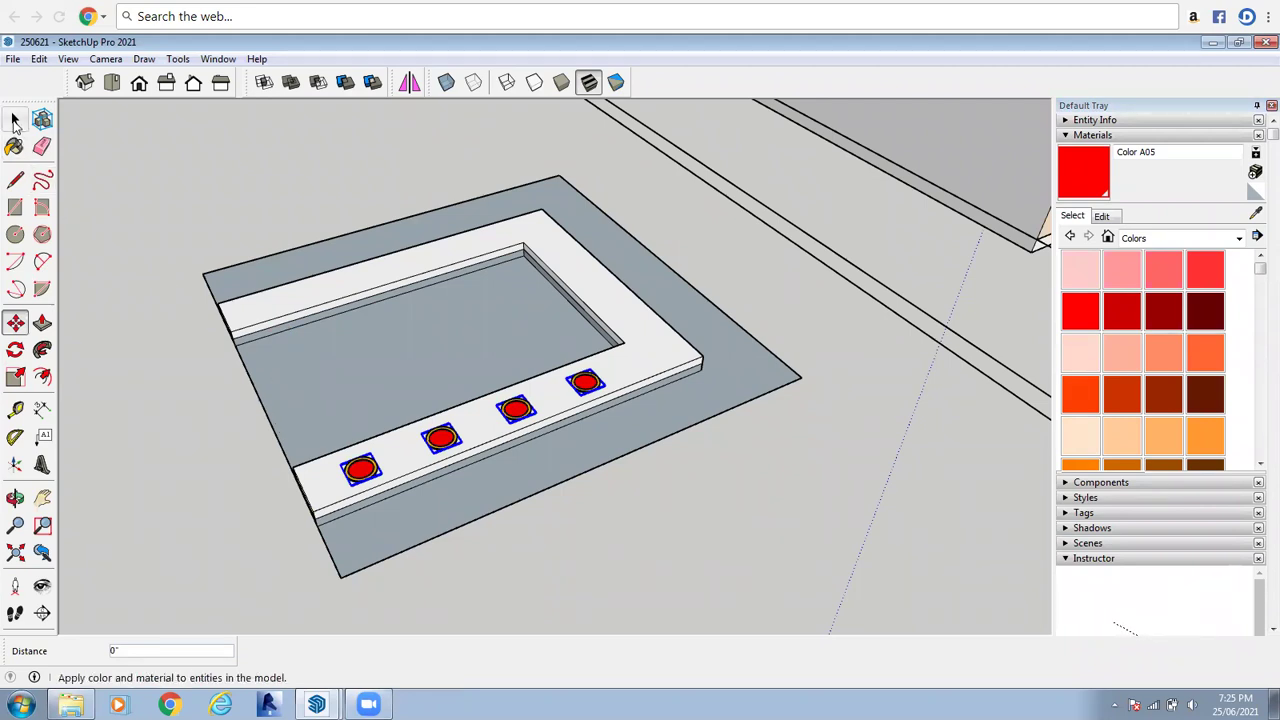
key(space)
Copy the four light fittings across to the opposite arm, using the matching corners at the arms' open ends as reference points
scroll(373, 495, up, 4)
click(370, 493)
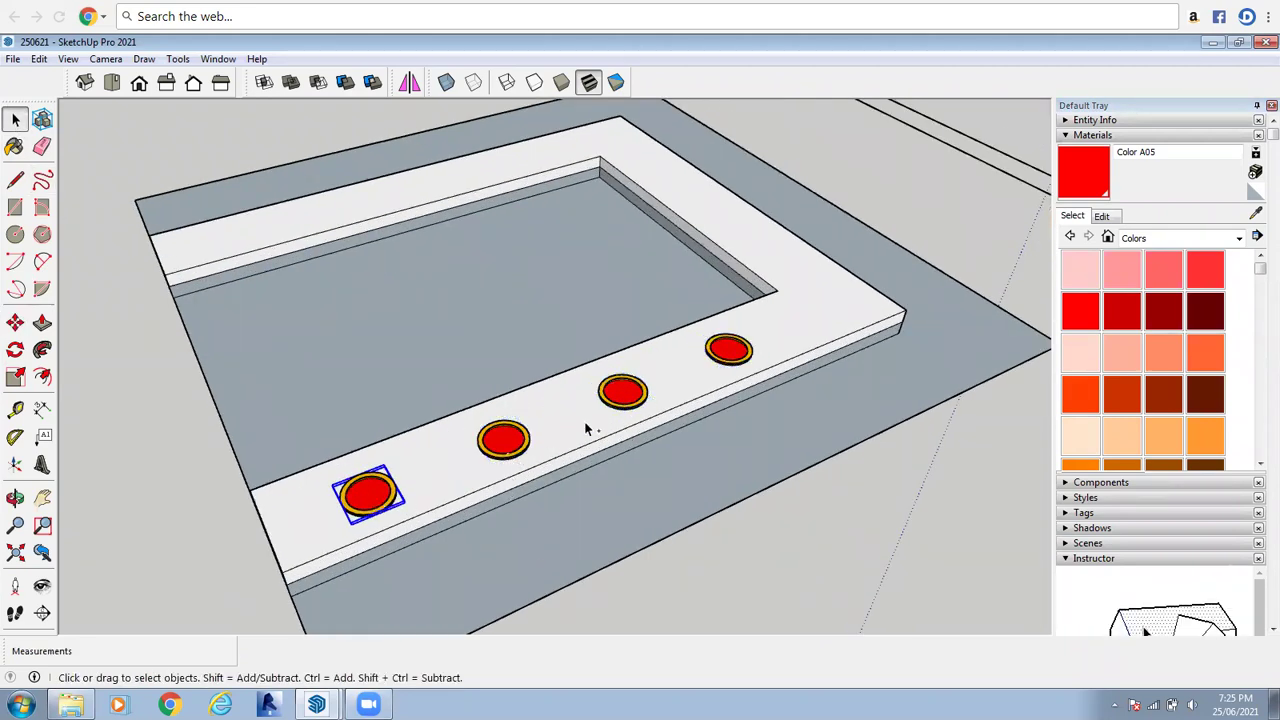
ctrl+click(734, 368)
ctrl+click(730, 360)
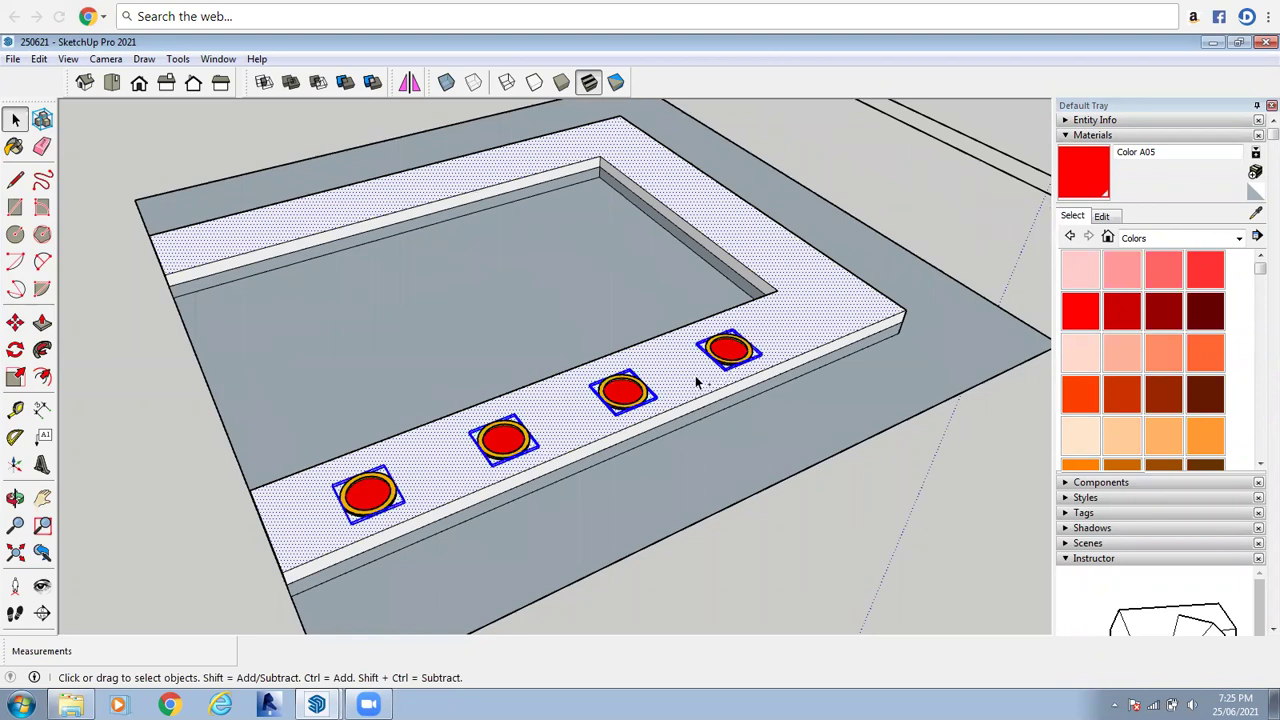
shift+click(676, 380)
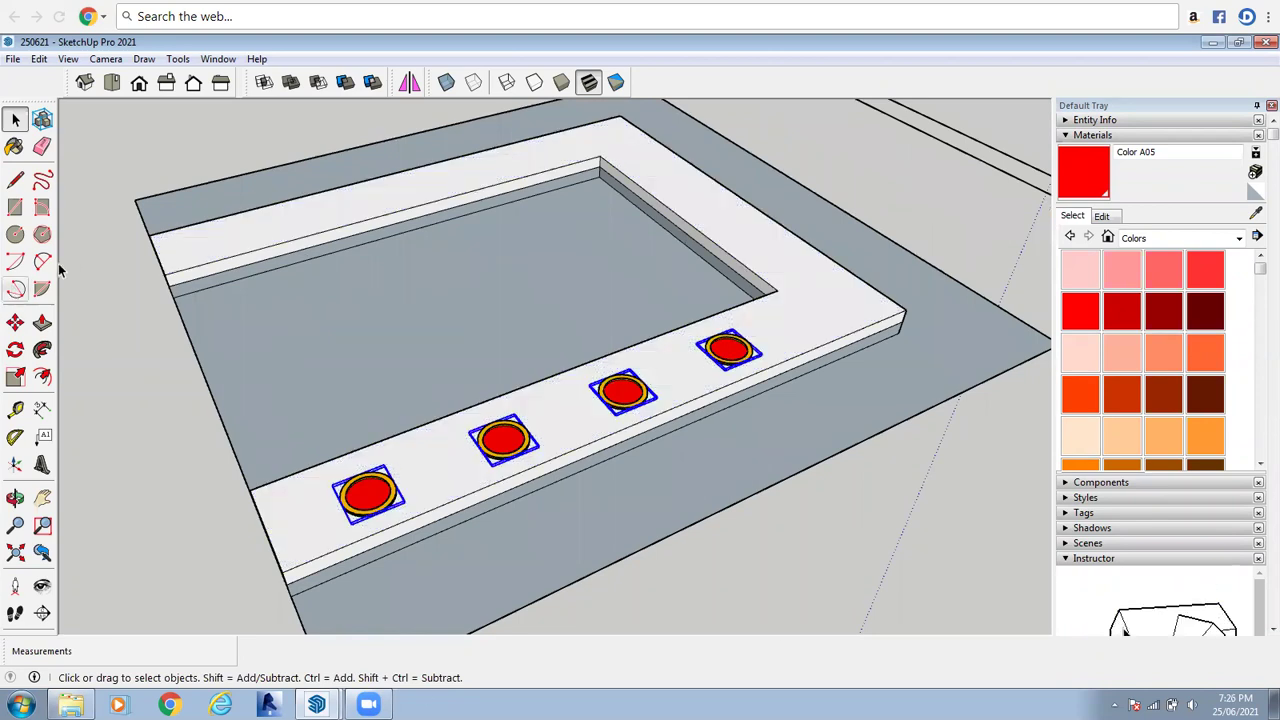
key(m)
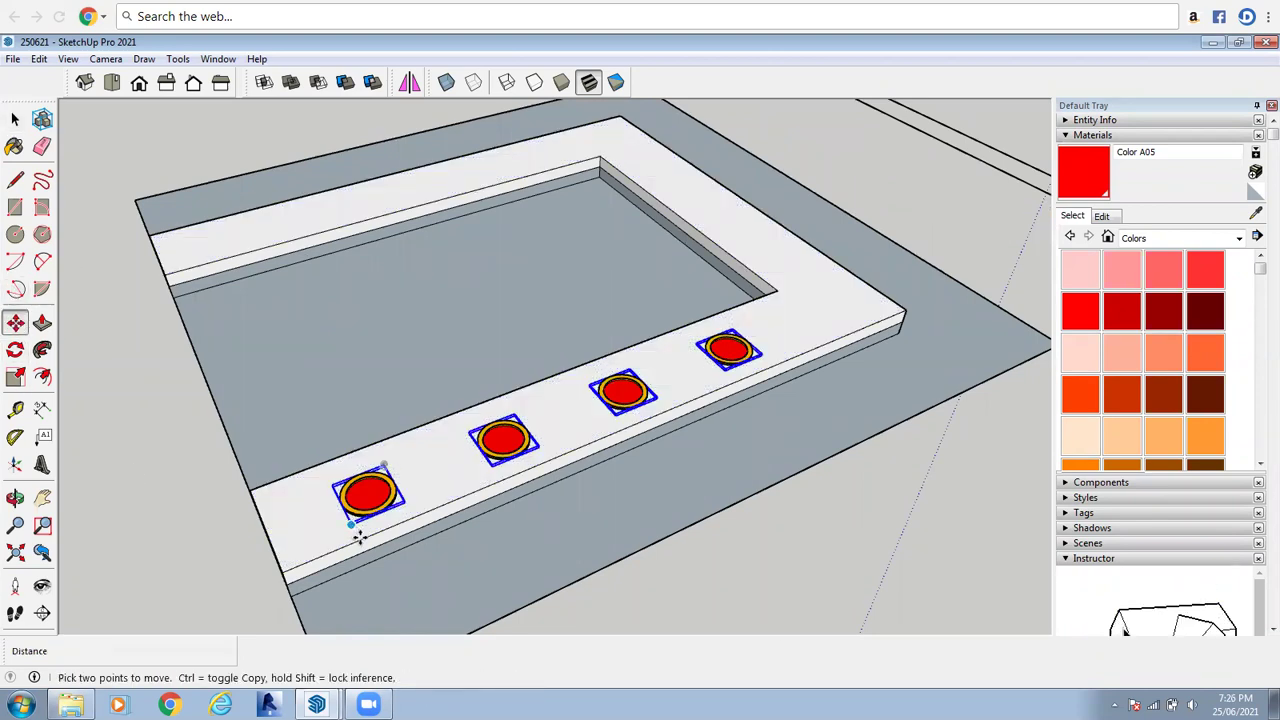
key(ctrl)
click(250, 480)
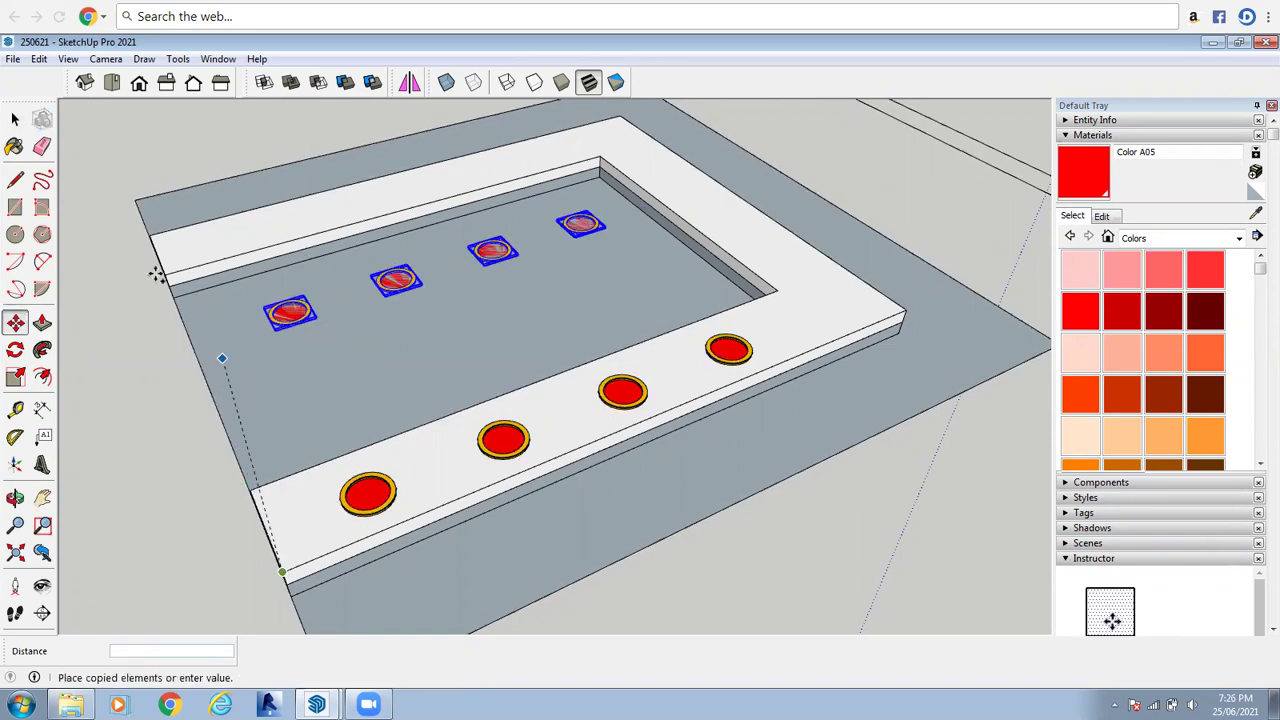
scroll(160, 275, up, 4)
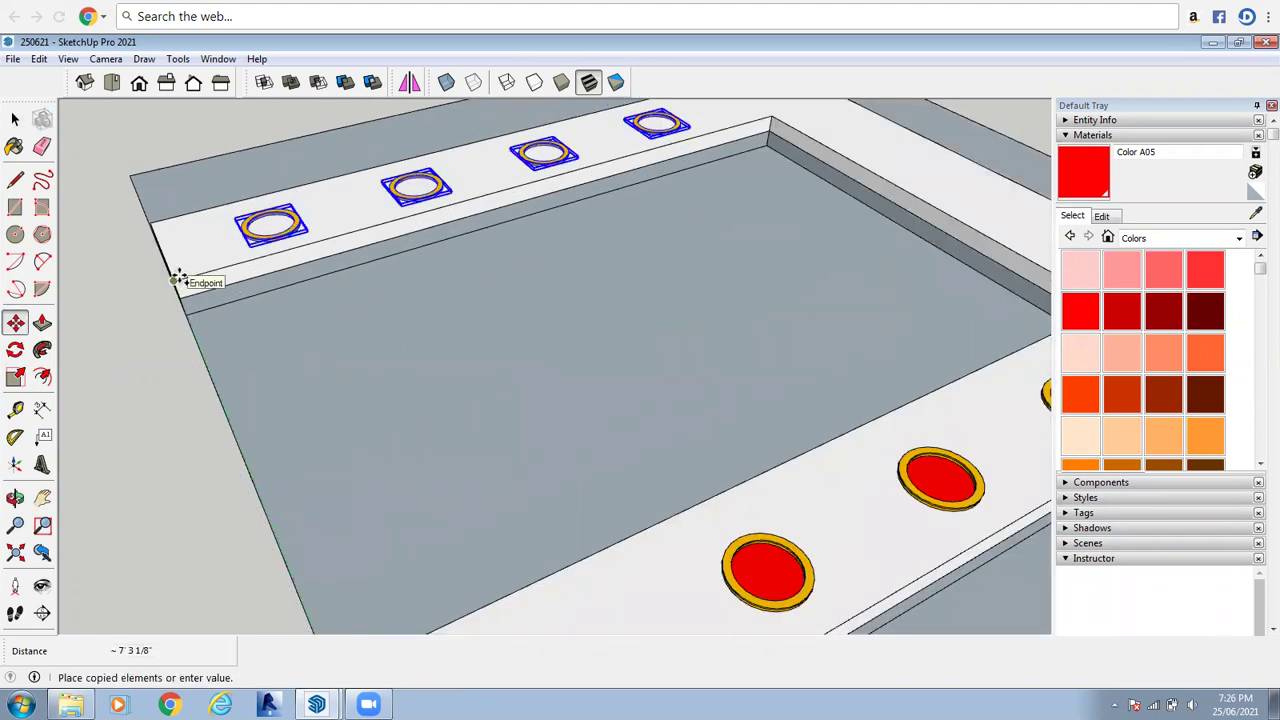
click(175, 280)
scroll(437, 294, down, 5)
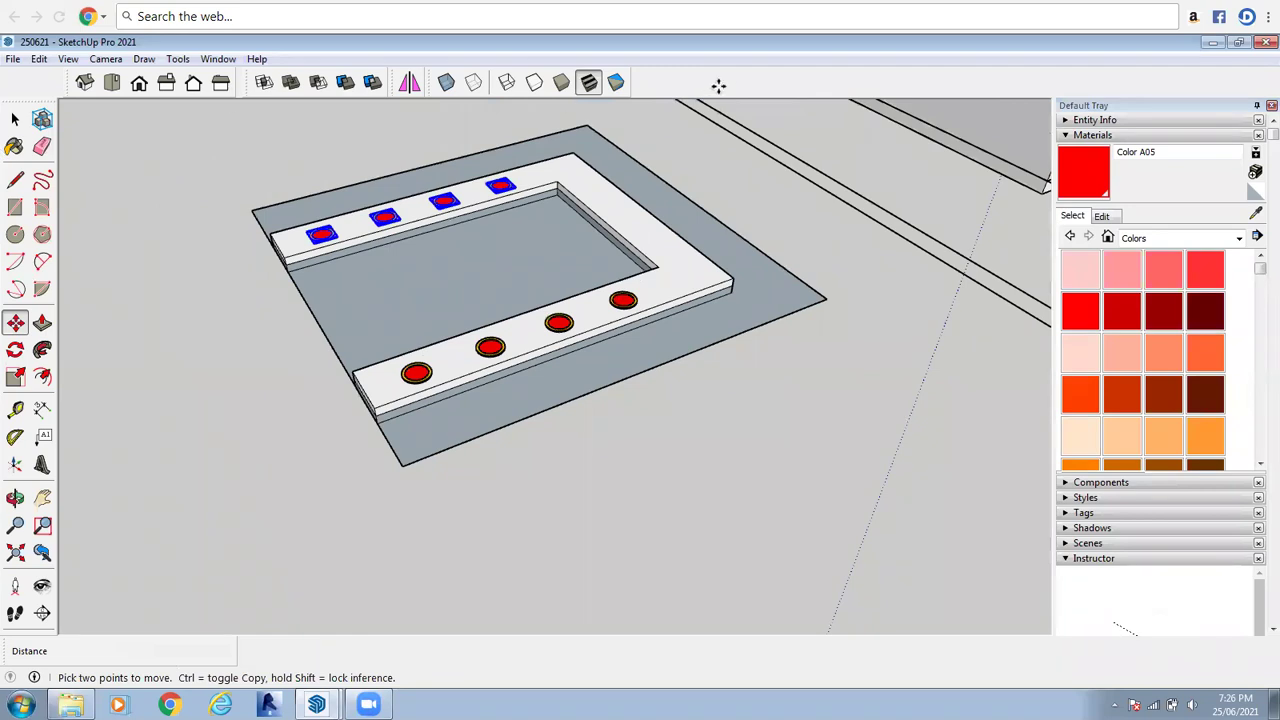
Copy the innermost fitting of the far arm about 2' 11 7/8" onto the band's connecting side, near the corner
scroll(550, 300, up, 2)
key(space)
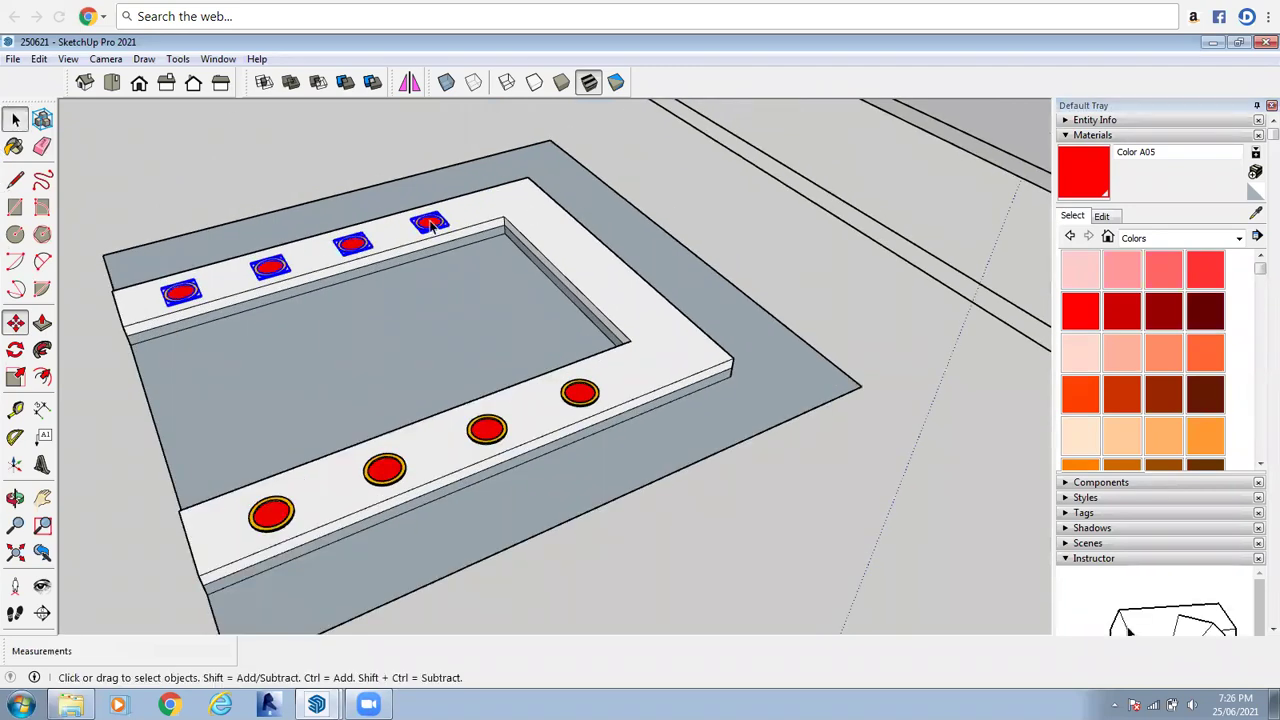
click(429, 222)
key(m)
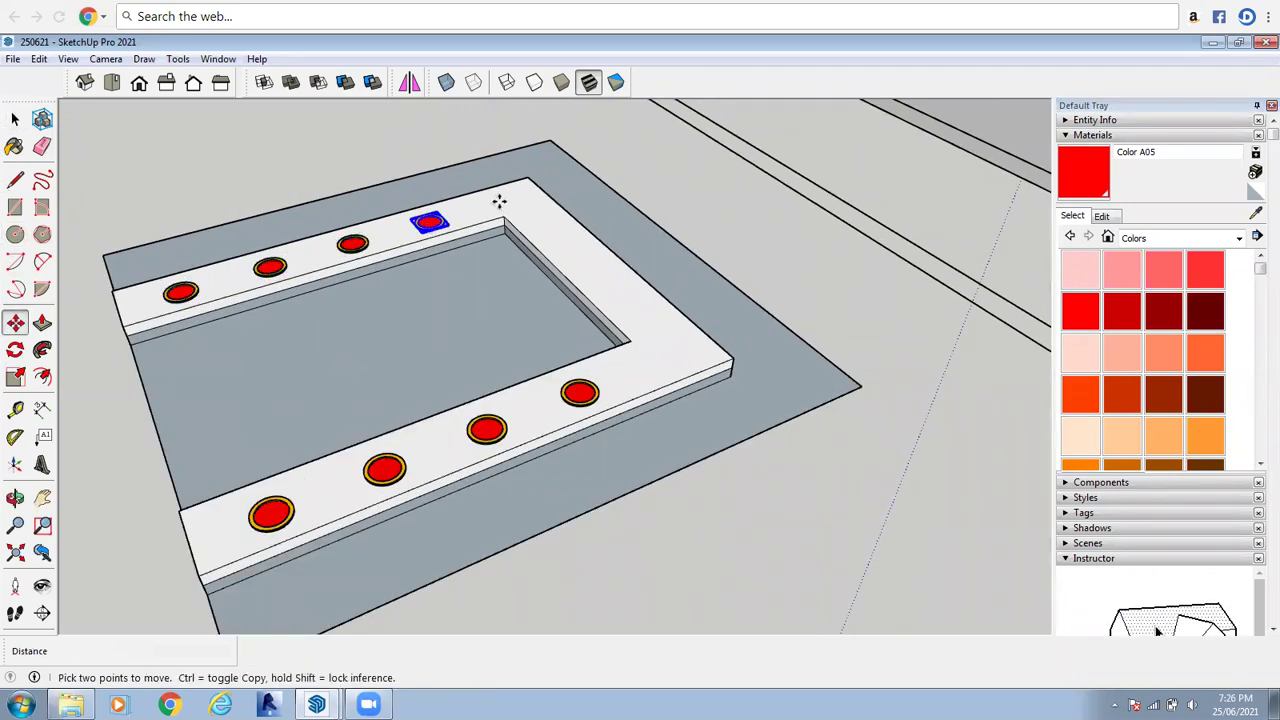
click(436, 220)
scroll(528, 206, up, 3)
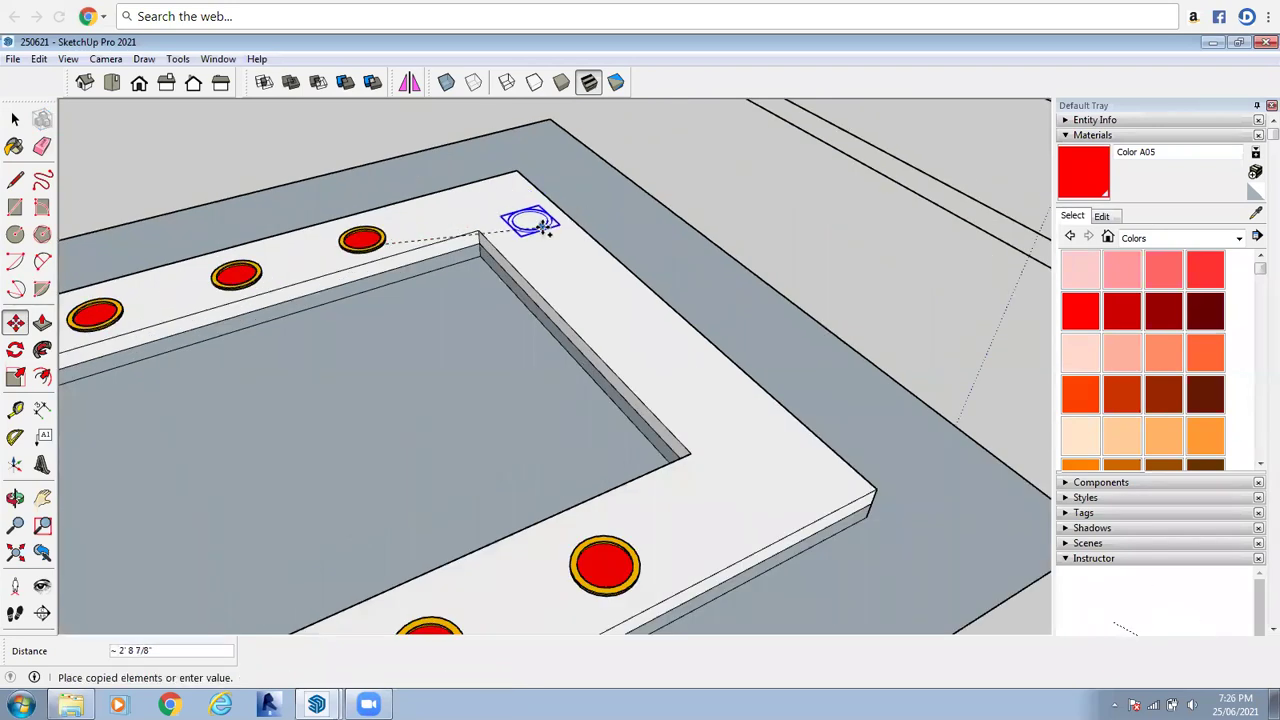
click(563, 258)
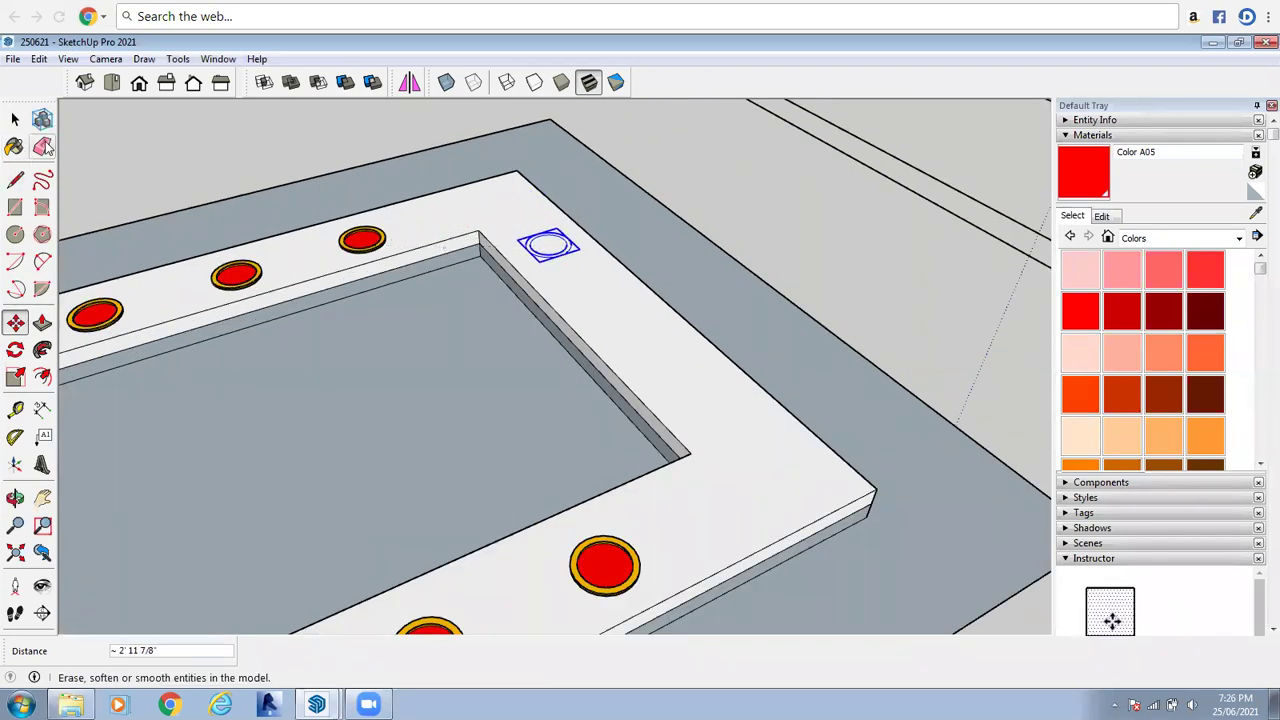
click(15, 118)
Raise the copied corner fitting onto the band's top surface, using the recess's vertical corner edge as reference
scroll(571, 258, up, 2)
scroll(478, 250, up, 2)
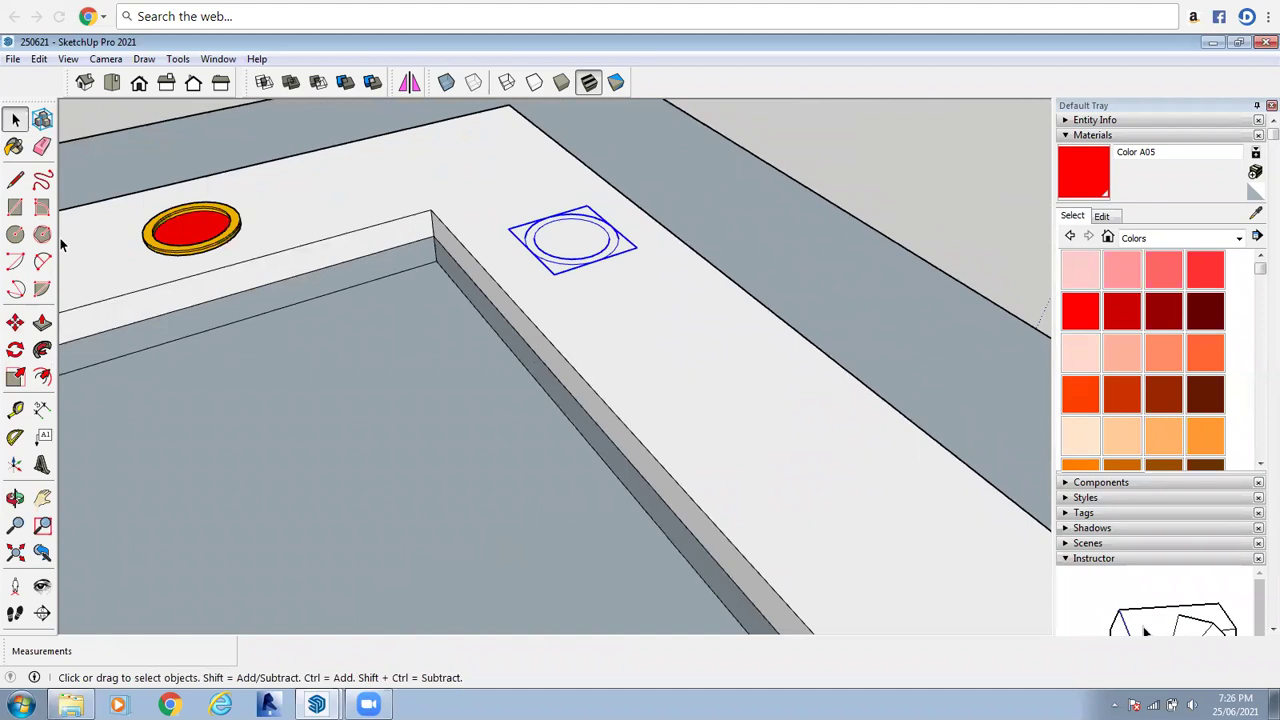
click(15, 322)
scroll(467, 284, up, 4)
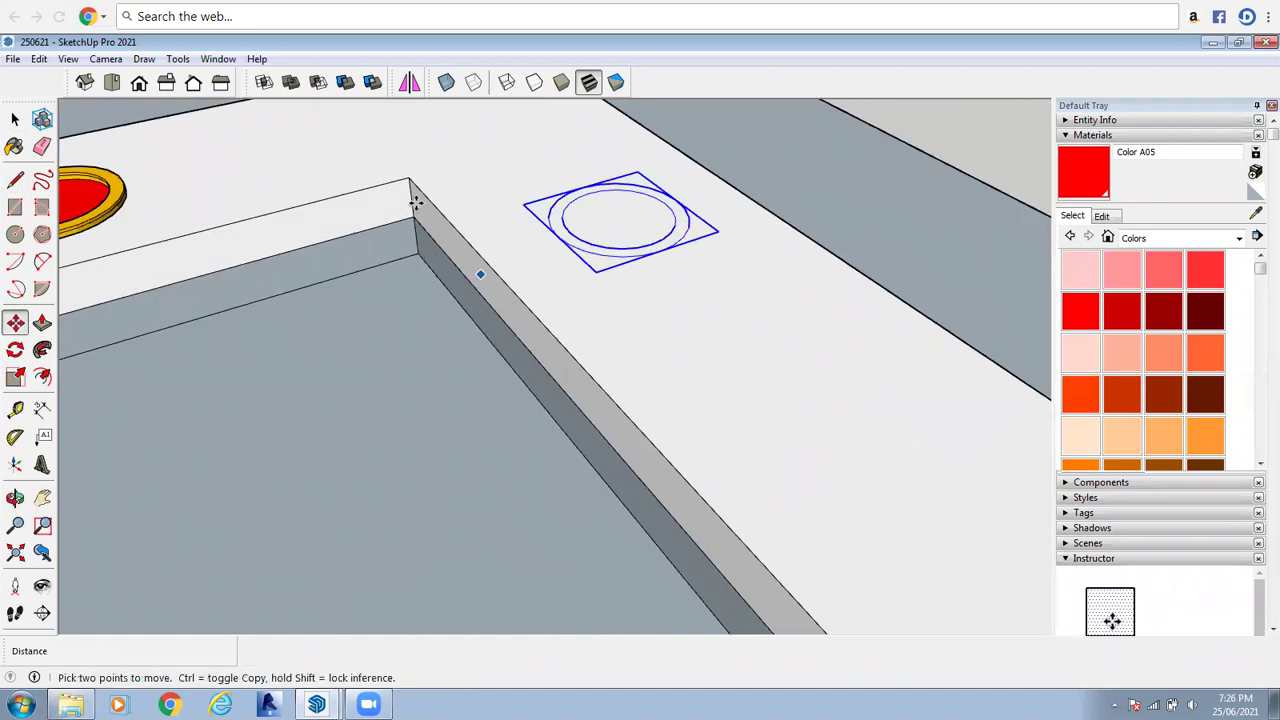
click(410, 218)
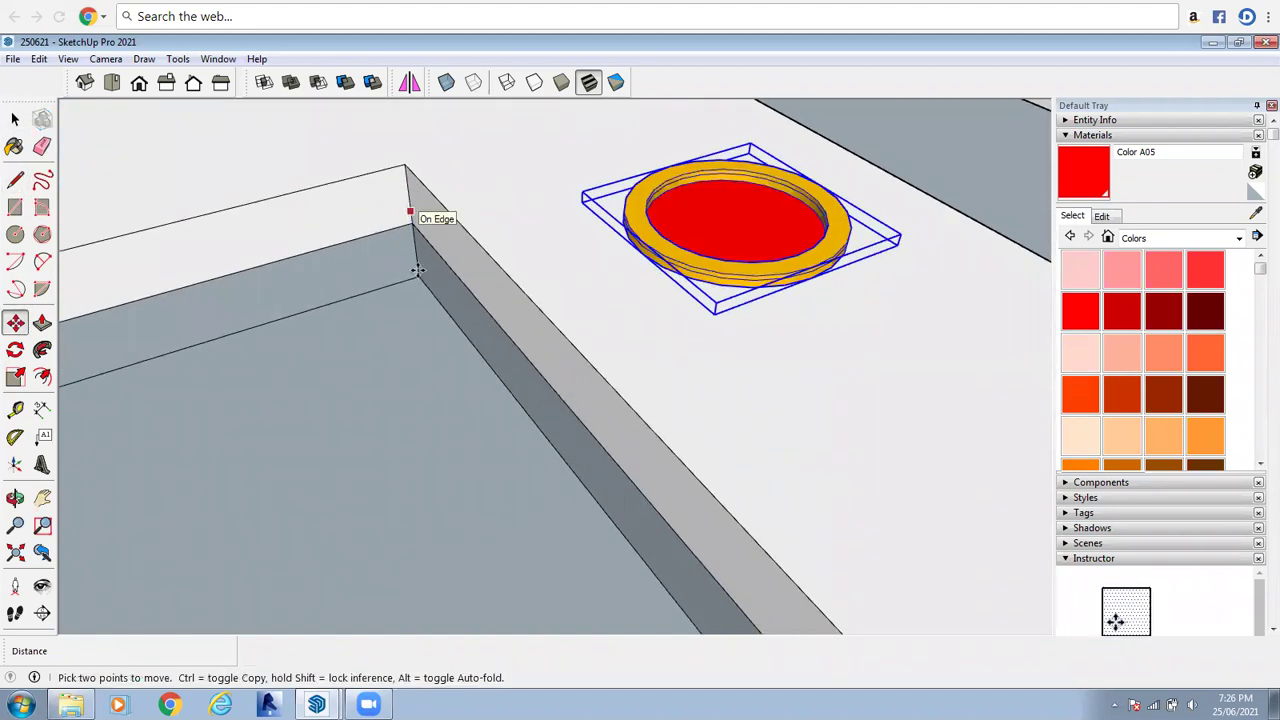
scroll(418, 270, down, 3)
click(15, 119)
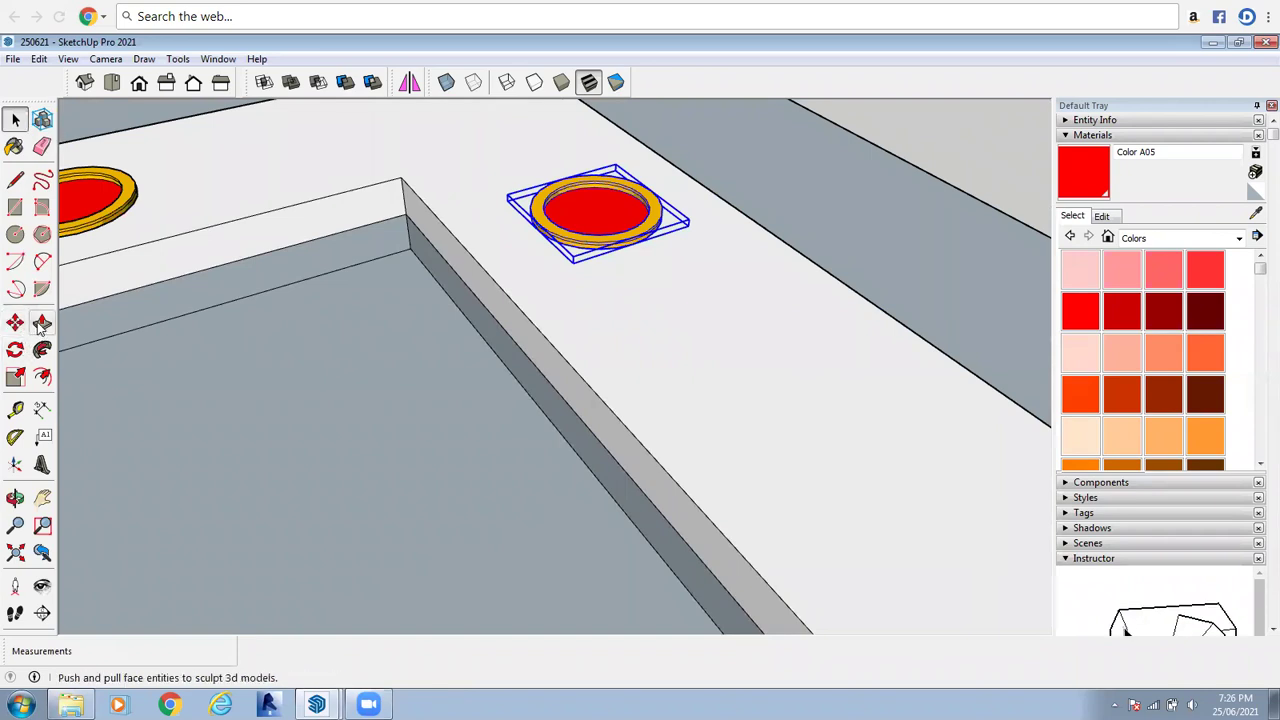
Copy the raised corner fitting about 2' 10 1/8" along the band's connecting side
click(15, 322)
scroll(612, 252, down, 5)
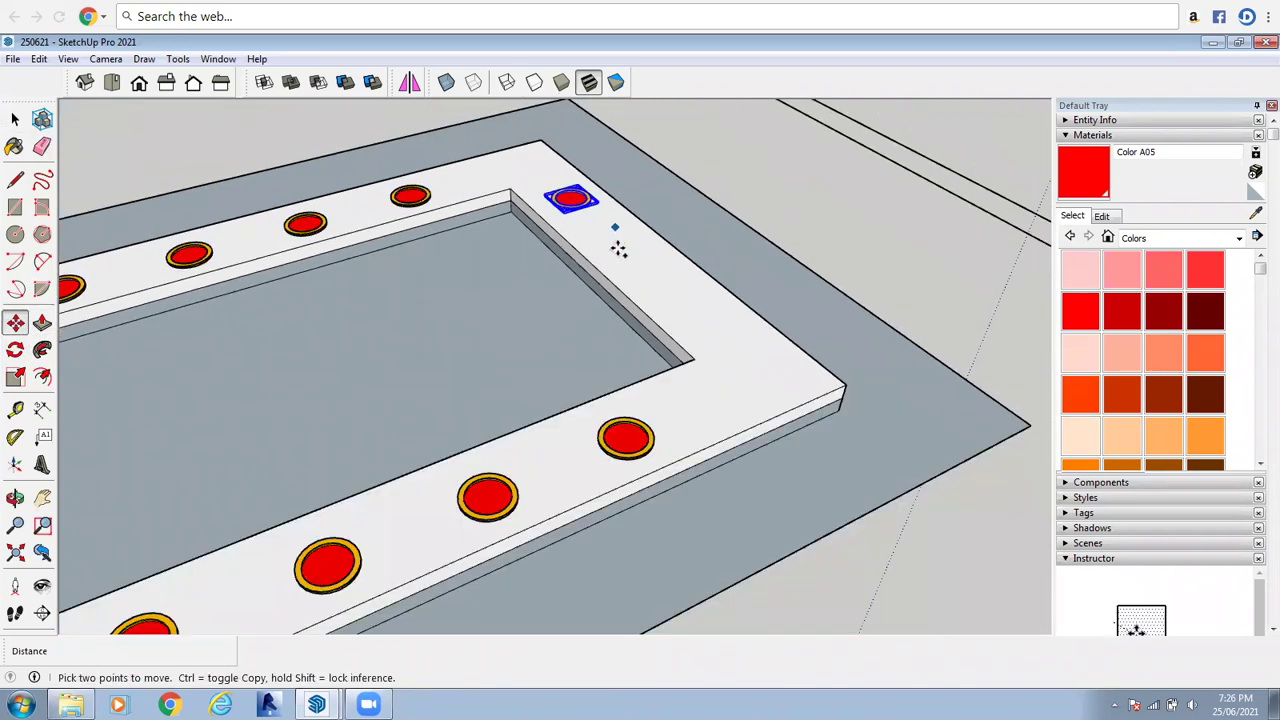
key(ctrl)
click(615, 228)
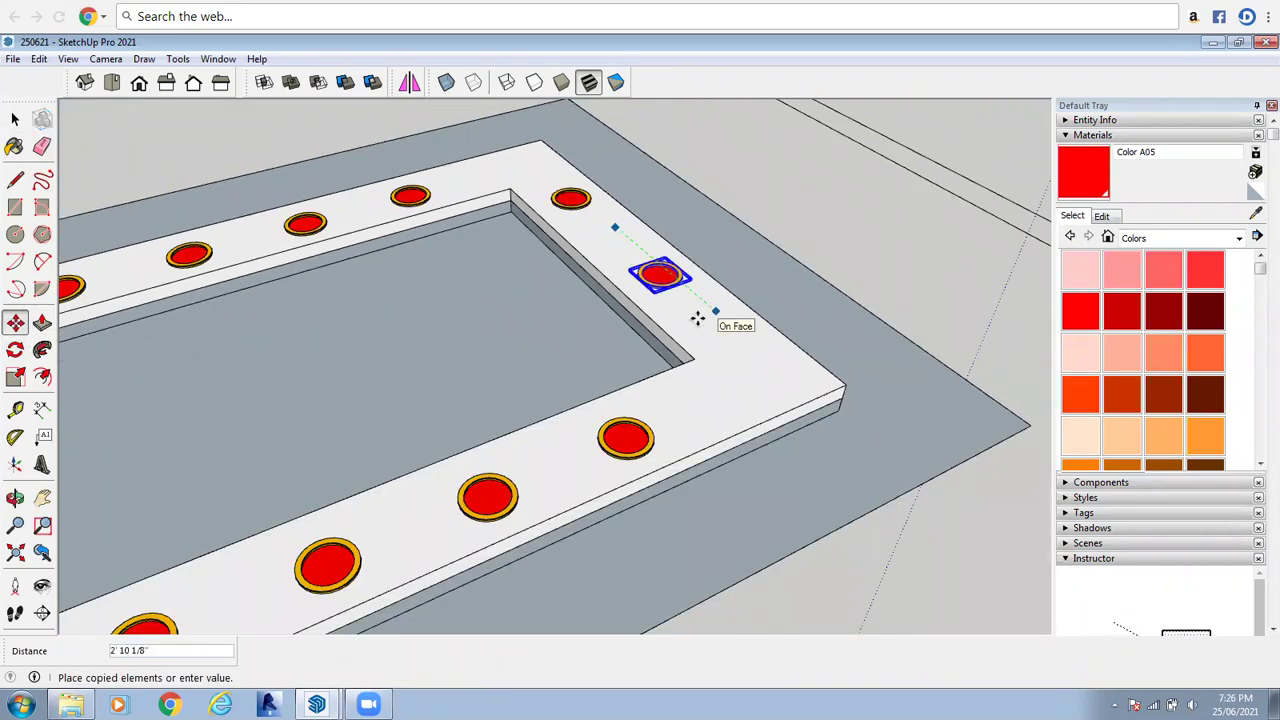
click(697, 318)
scroll(597, 223, down, 5)
click(15, 119)
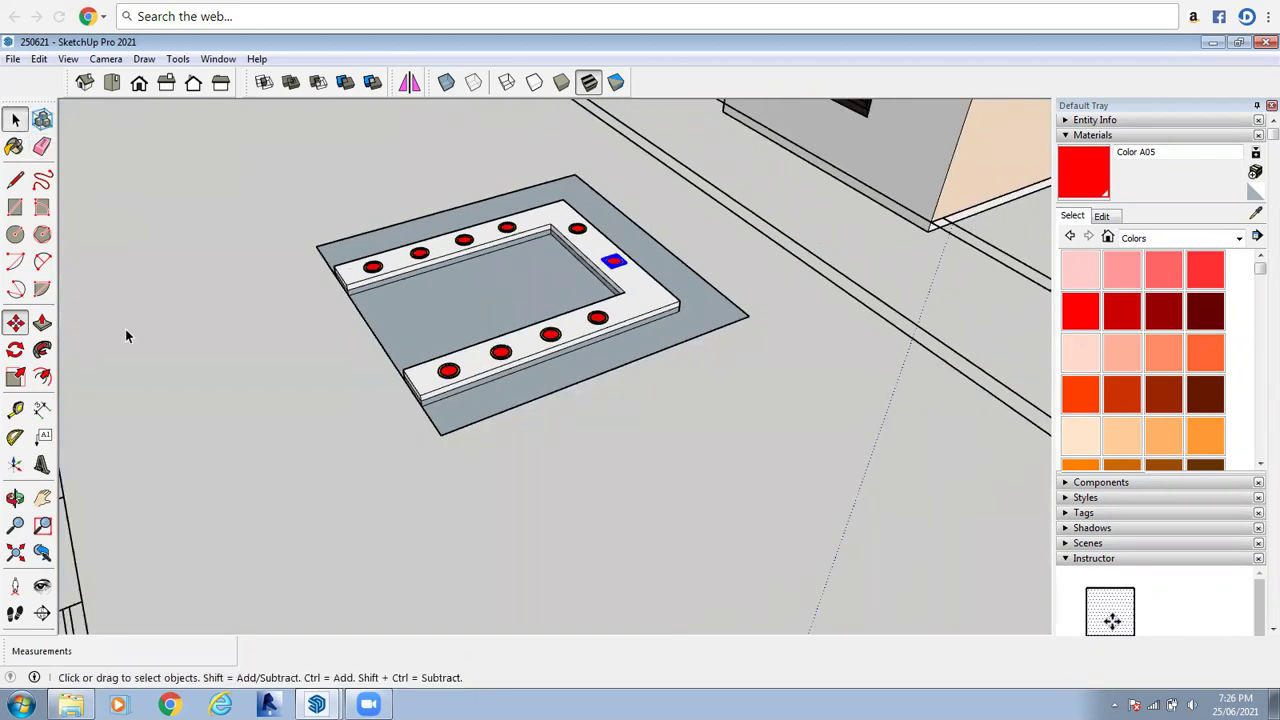
Draw a rectangle about 12' 11" by 12' 9" across the ceiling's underside, from one outer corner to the opposite one
click(15, 497)
drag(544, 291, 420, 300)
right_click(421, 299)
click(447, 300)
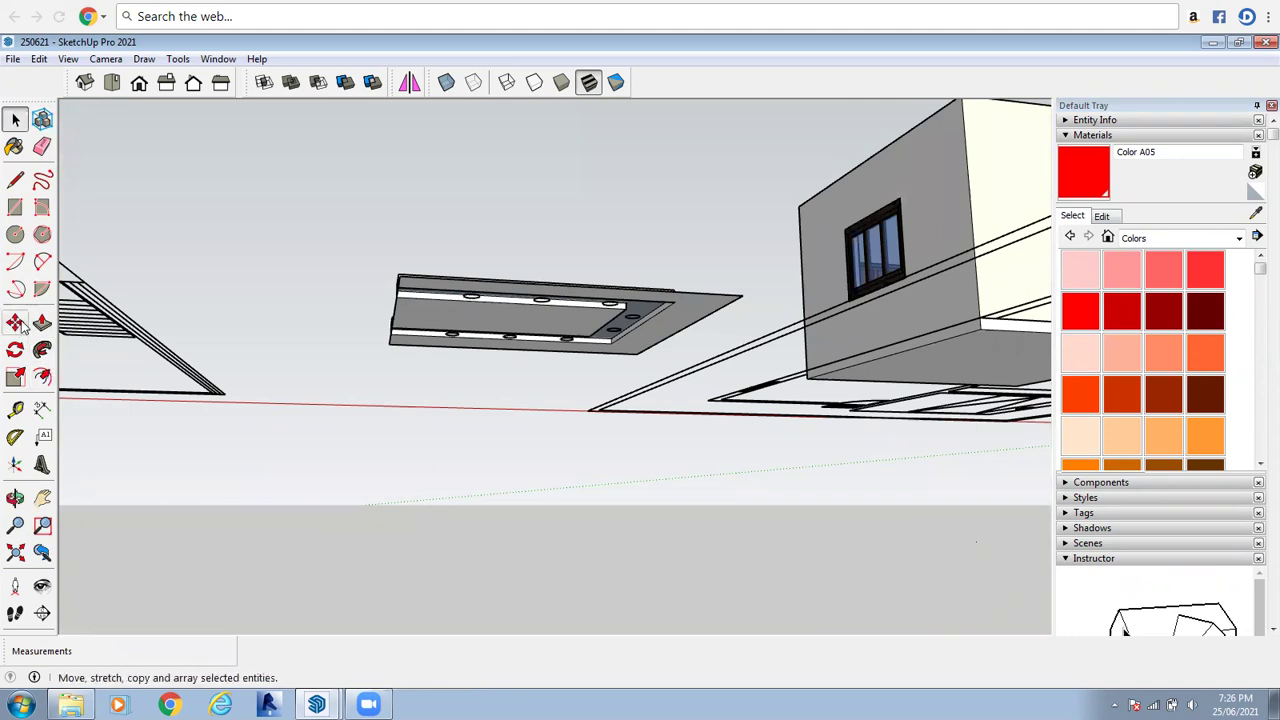
click(482, 316)
click(15, 207)
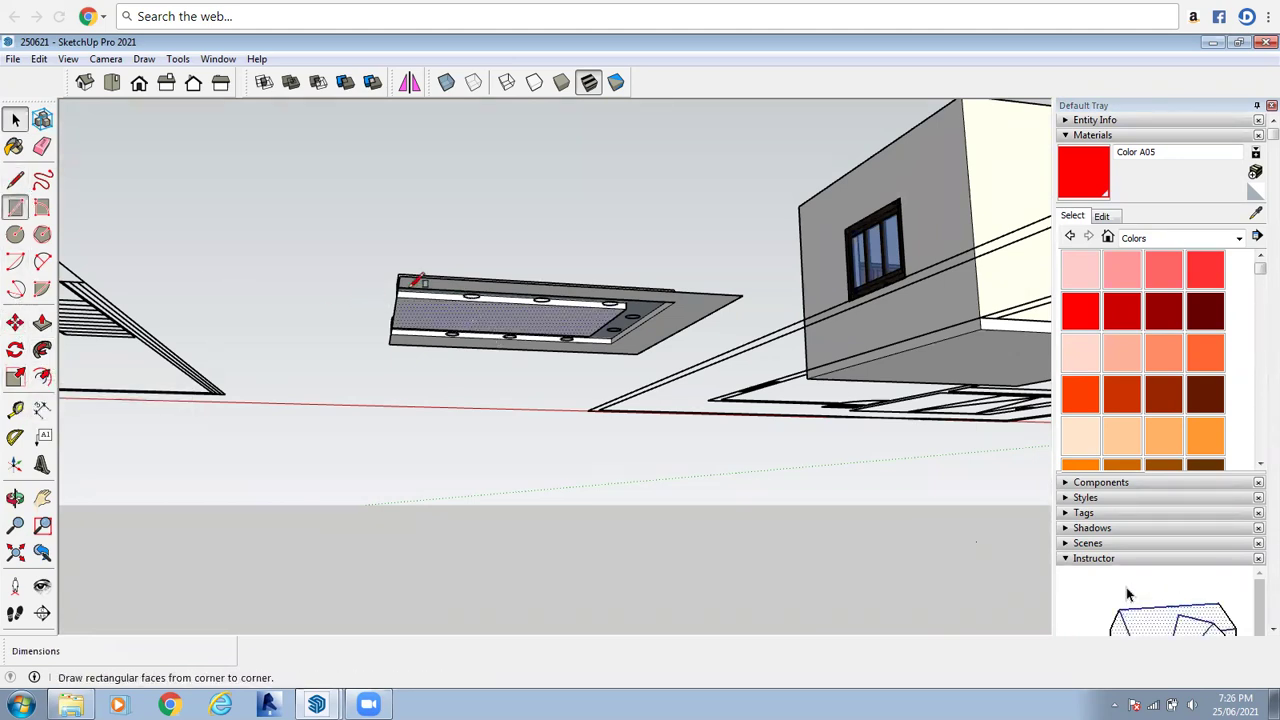
scroll(426, 302, up, 3)
click(375, 243)
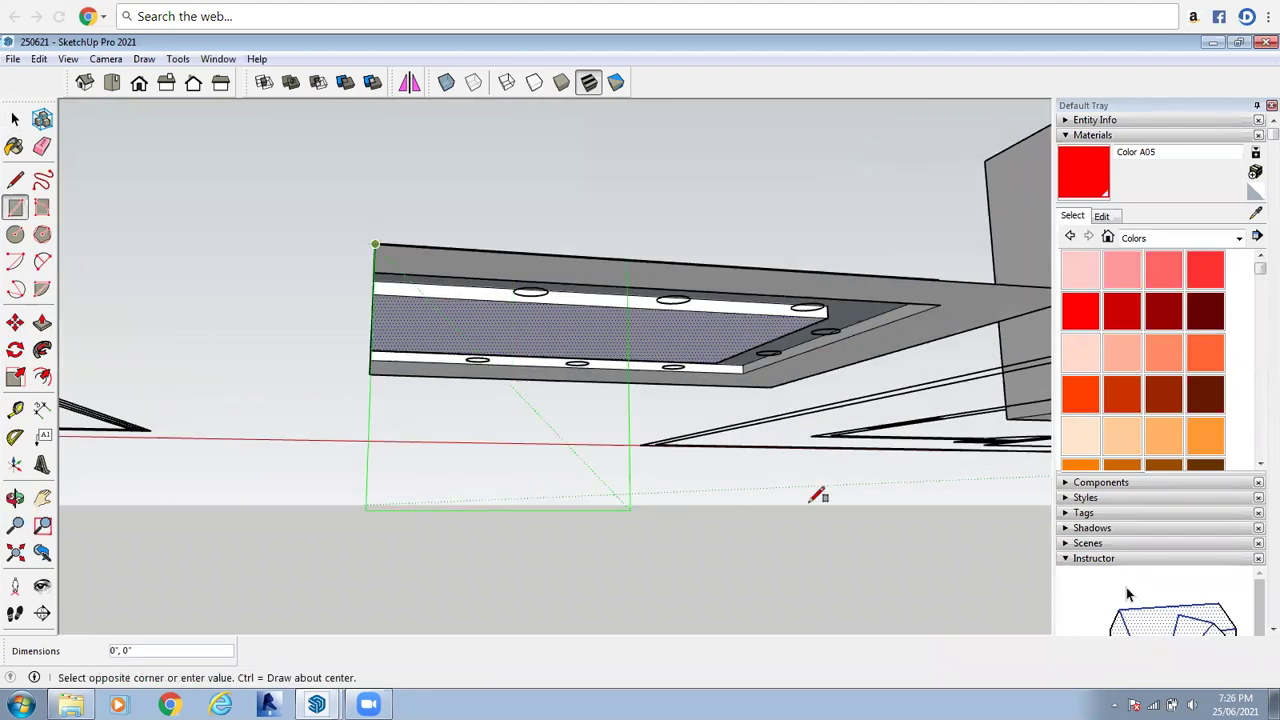
scroll(737, 277, up, 5)
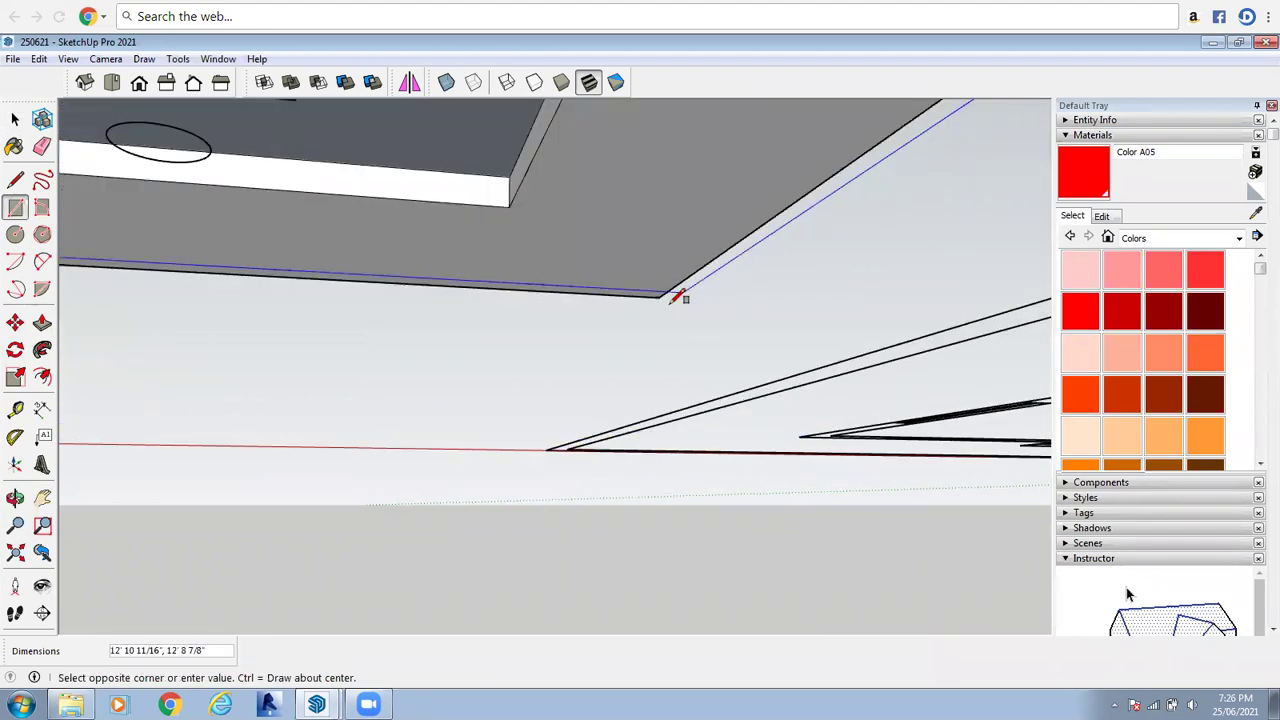
scroll(670, 297, down, 4)
click(543, 327)
Delete the band's outer and inner outline edges along one arm on the new underside face
key(space)
click(300, 164)
click(289, 166)
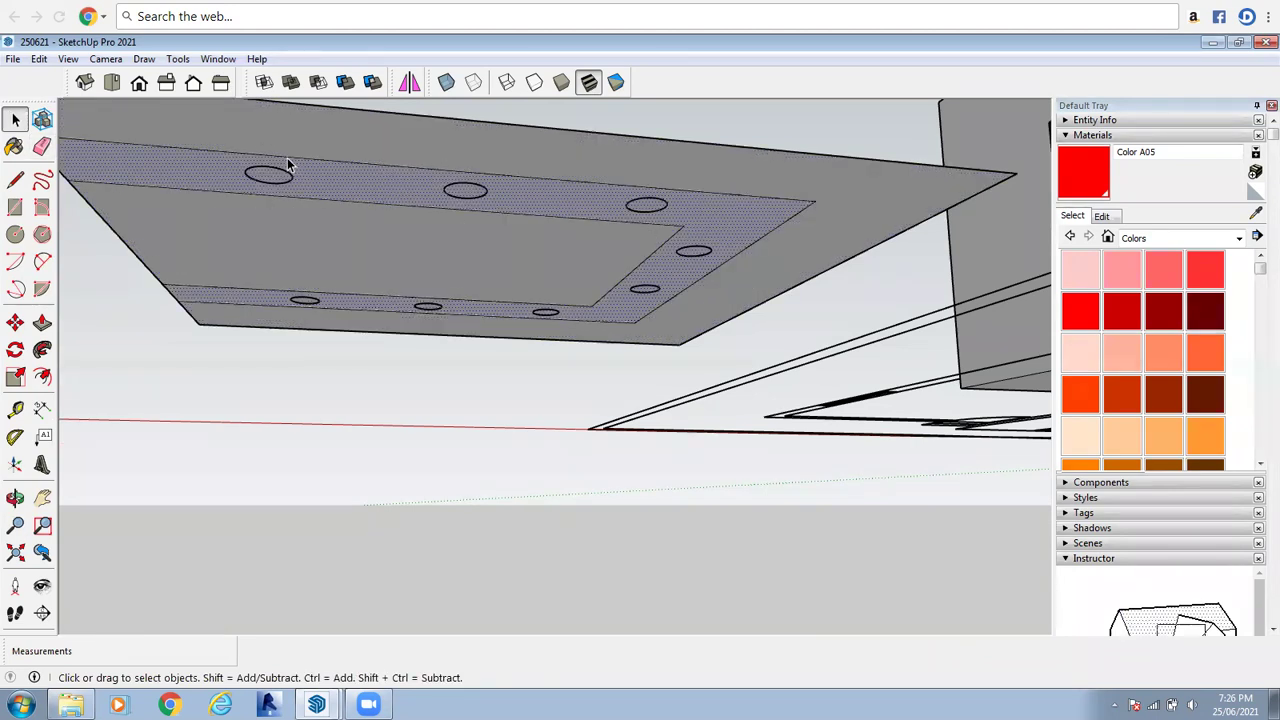
click(285, 157)
key(Delete)
click(292, 199)
key(Delete)
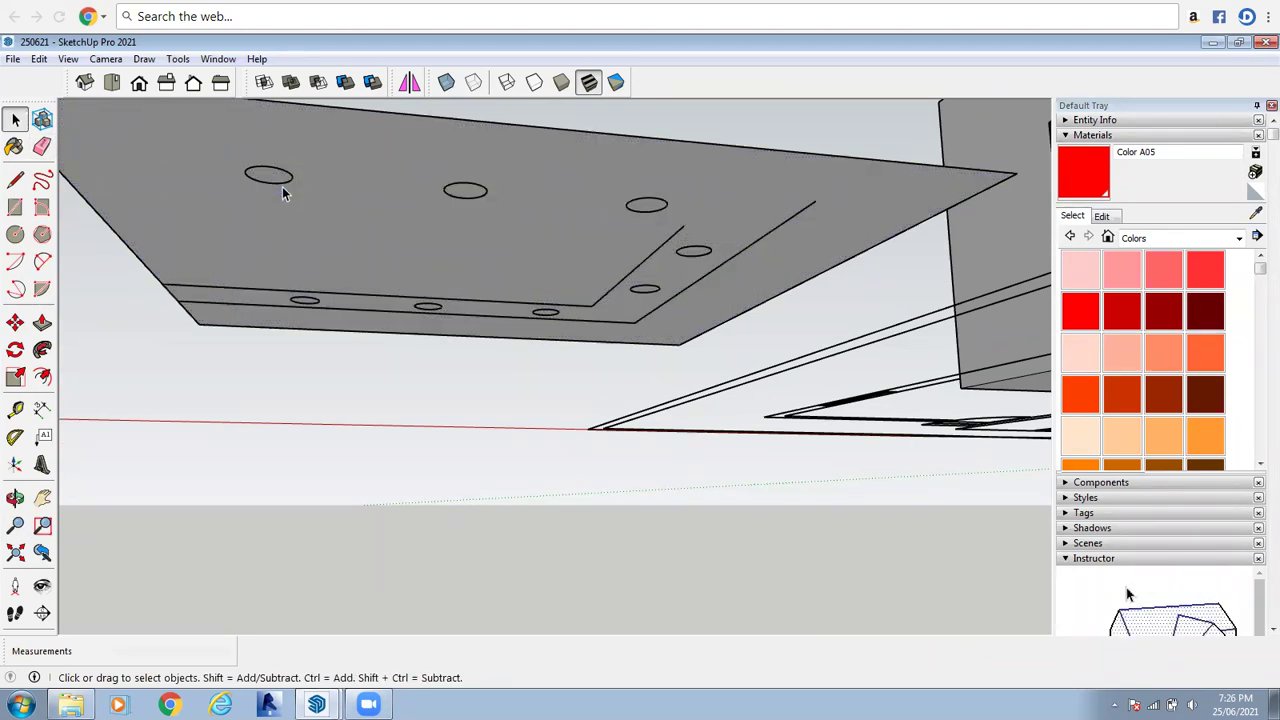
Push/Pull the ceiling face surrounding the raised U-shaped band to give the sheet a thin slab thickness
click(15, 498)
drag(526, 425, 523, 531)
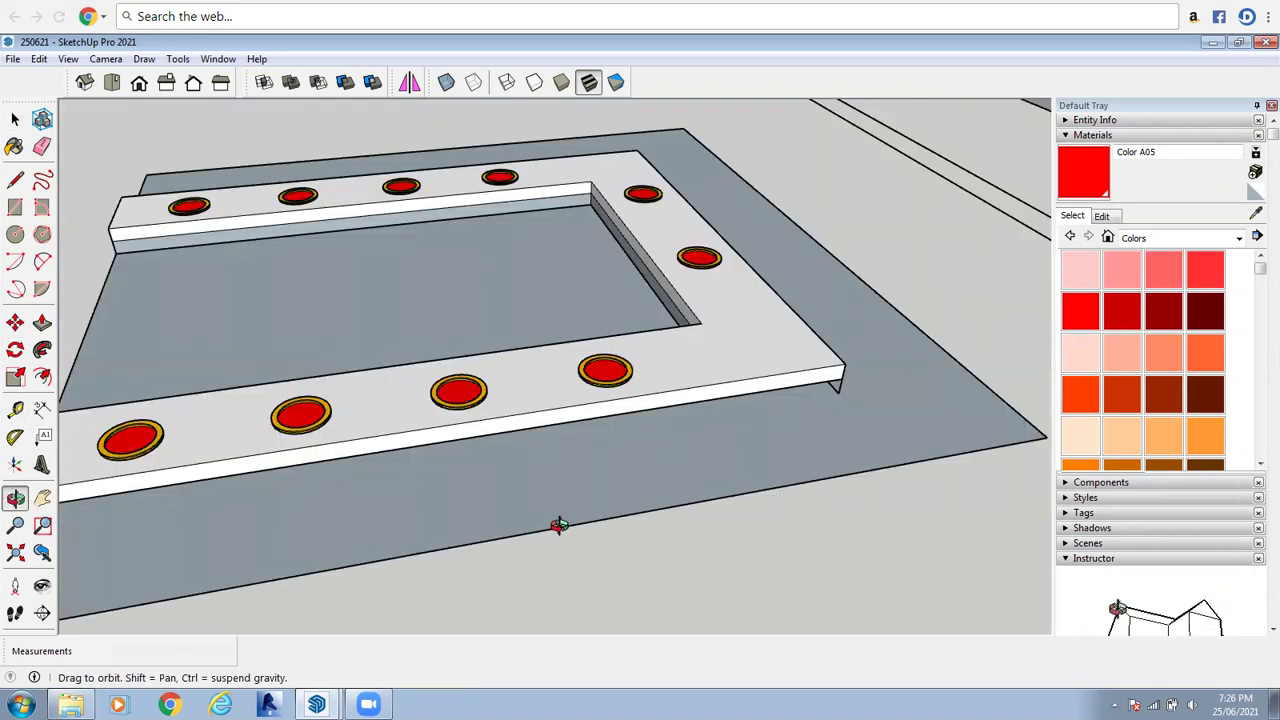
scroll(486, 329, down, 4)
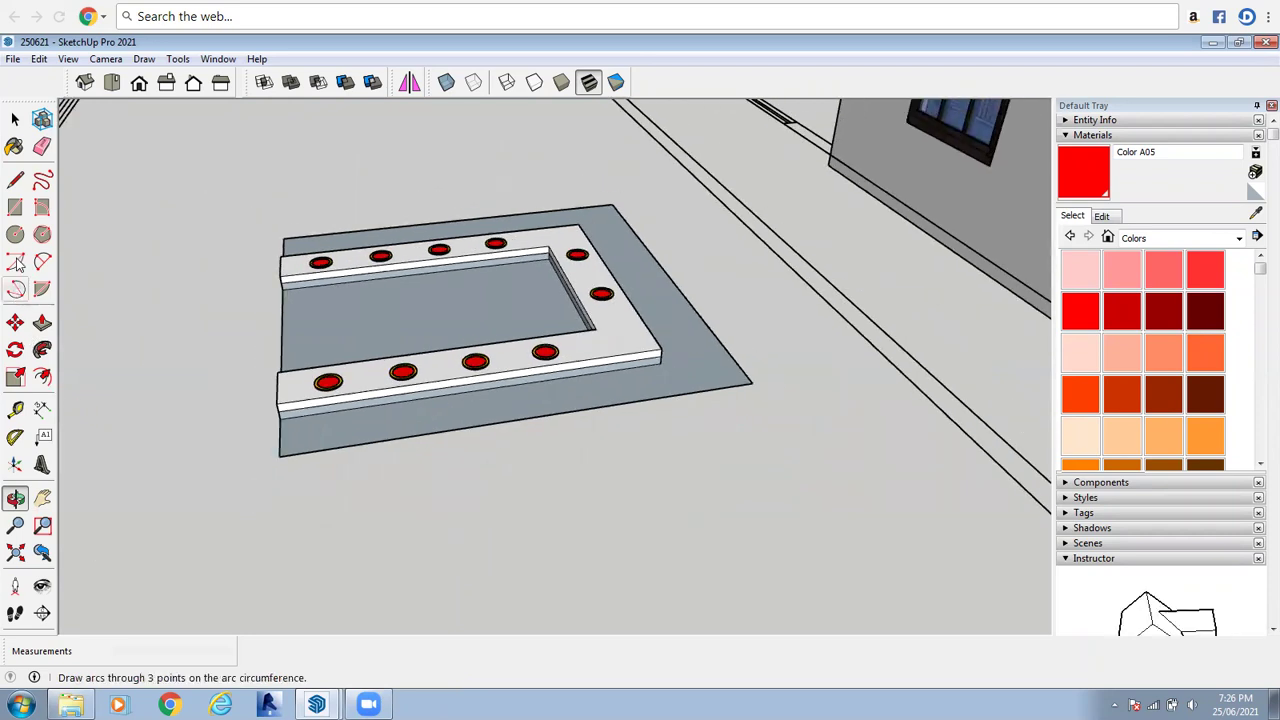
click(15, 119)
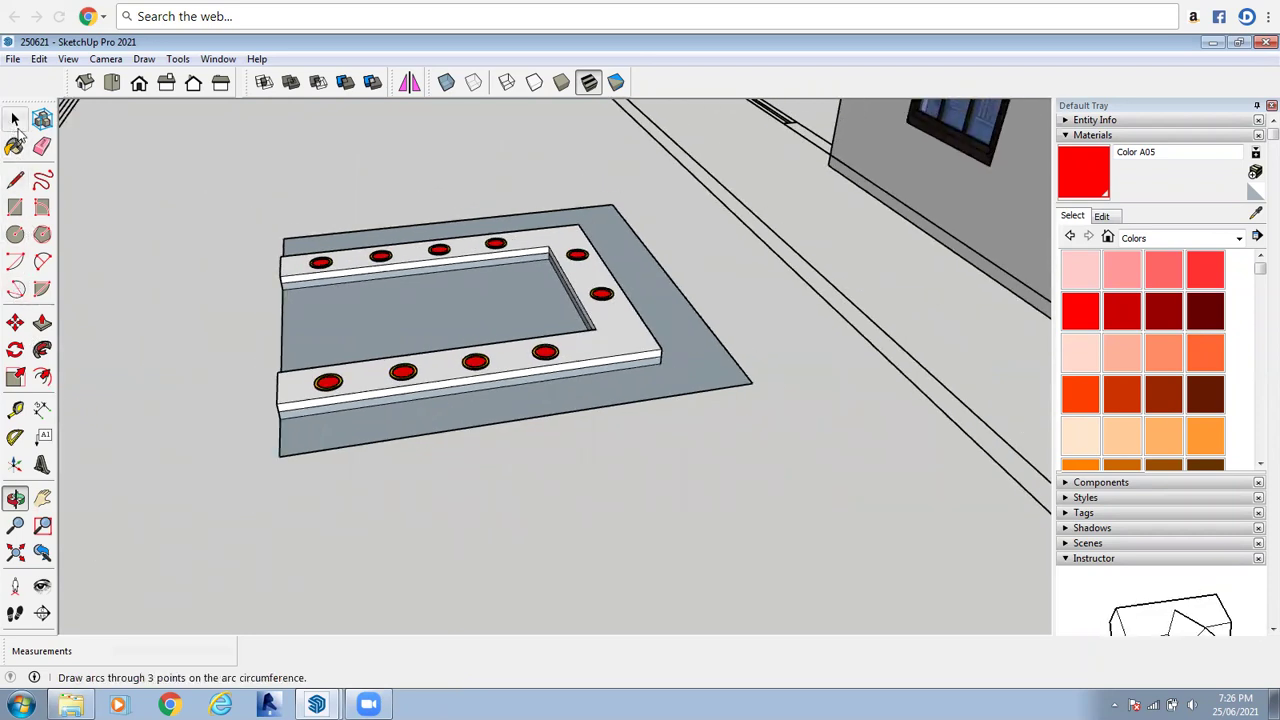
click(685, 343)
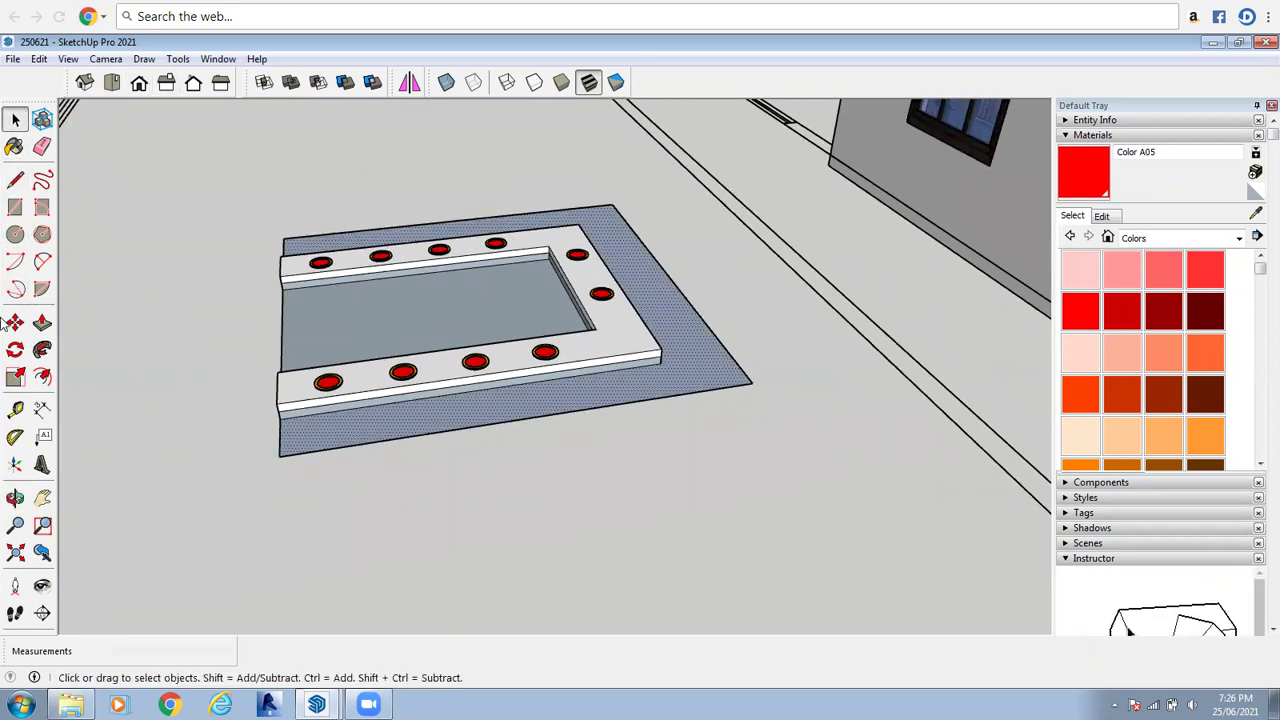
scroll(685, 343, up, 2)
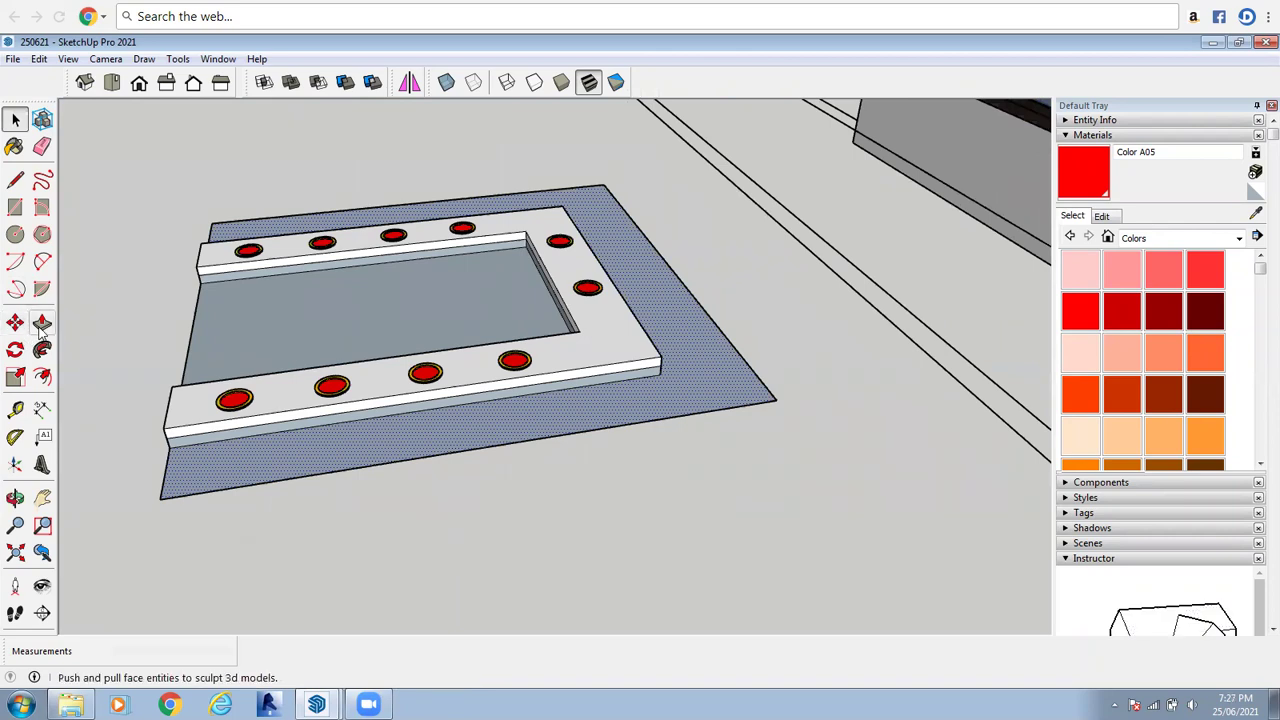
click(41, 323)
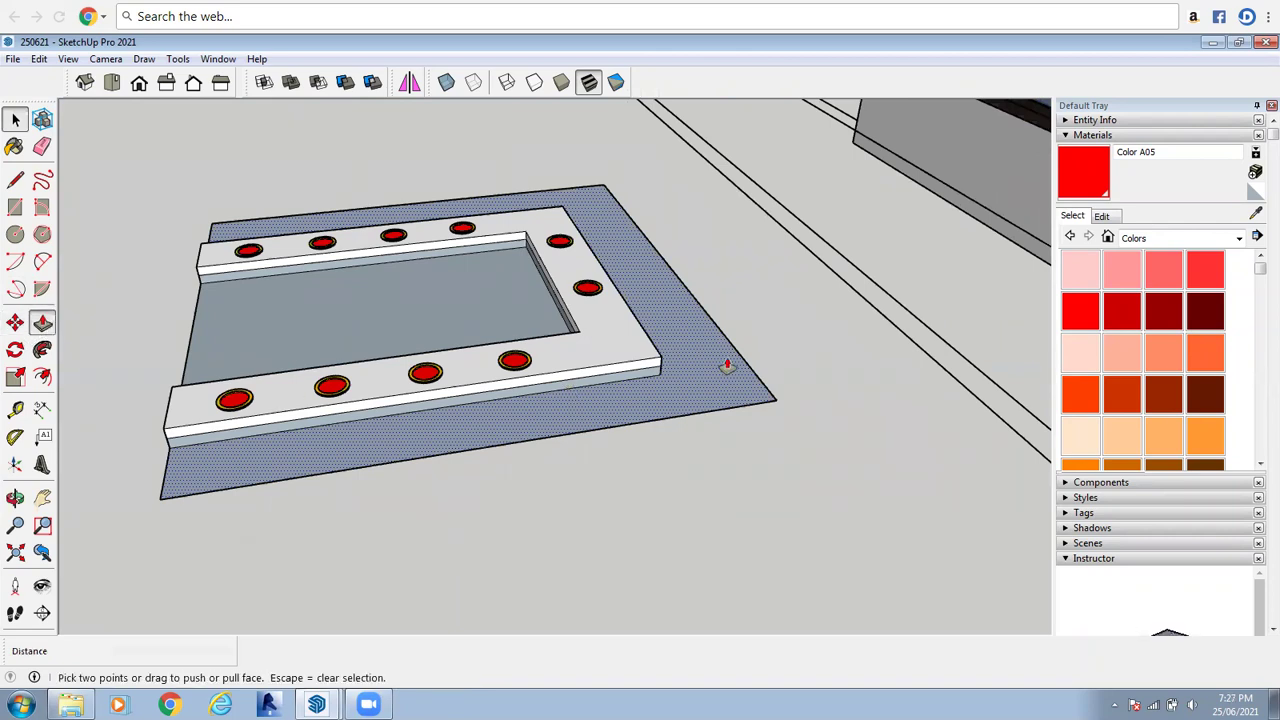
scroll(700, 358, up, 2)
drag(691, 354, 643, 366)
scroll(434, 251, down, 3)
click(15, 119)
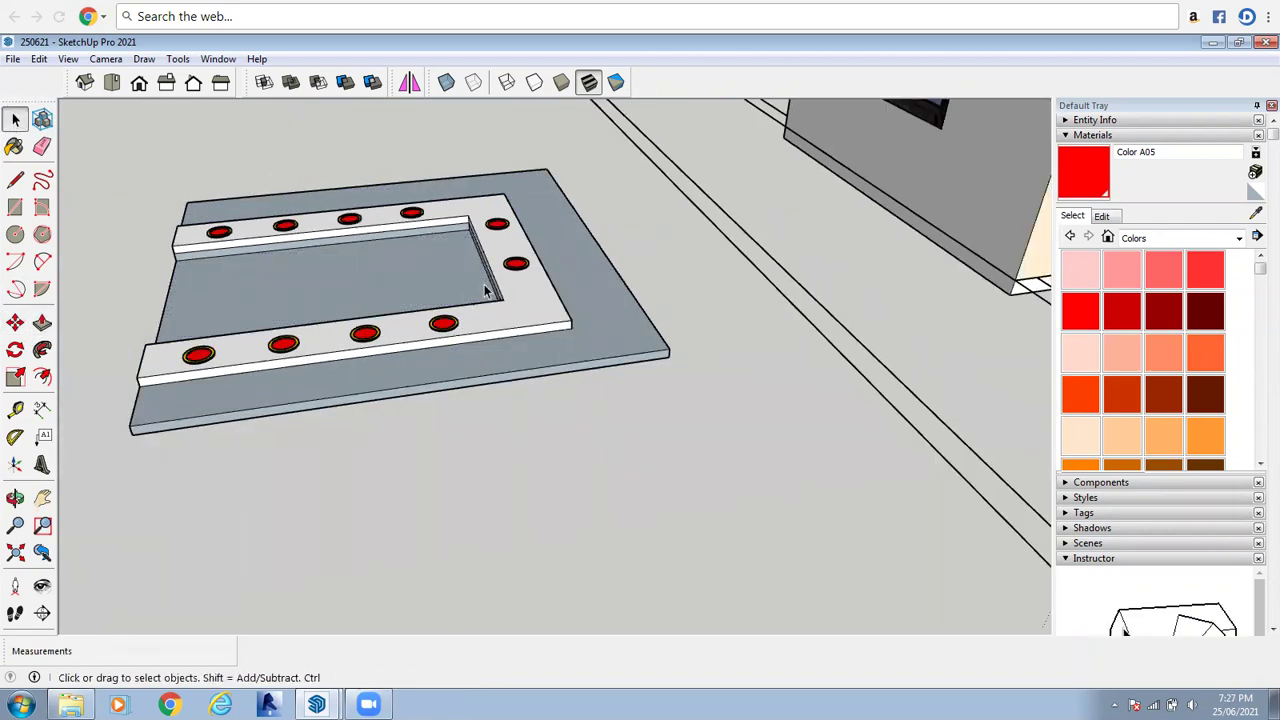
Group the whole false ceiling together with its band and all round light fittings
scroll(489, 292, down, 5)
drag(244, 208, 572, 436)
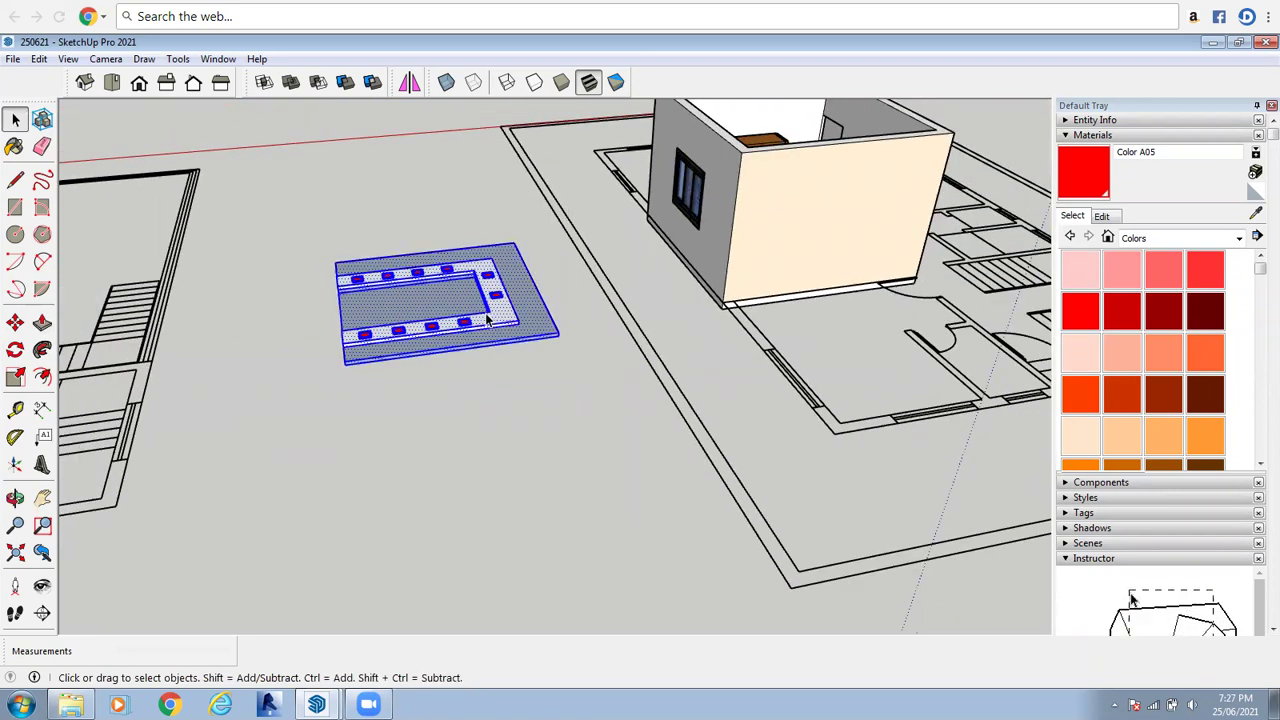
right_click(488, 318)
click(541, 472)
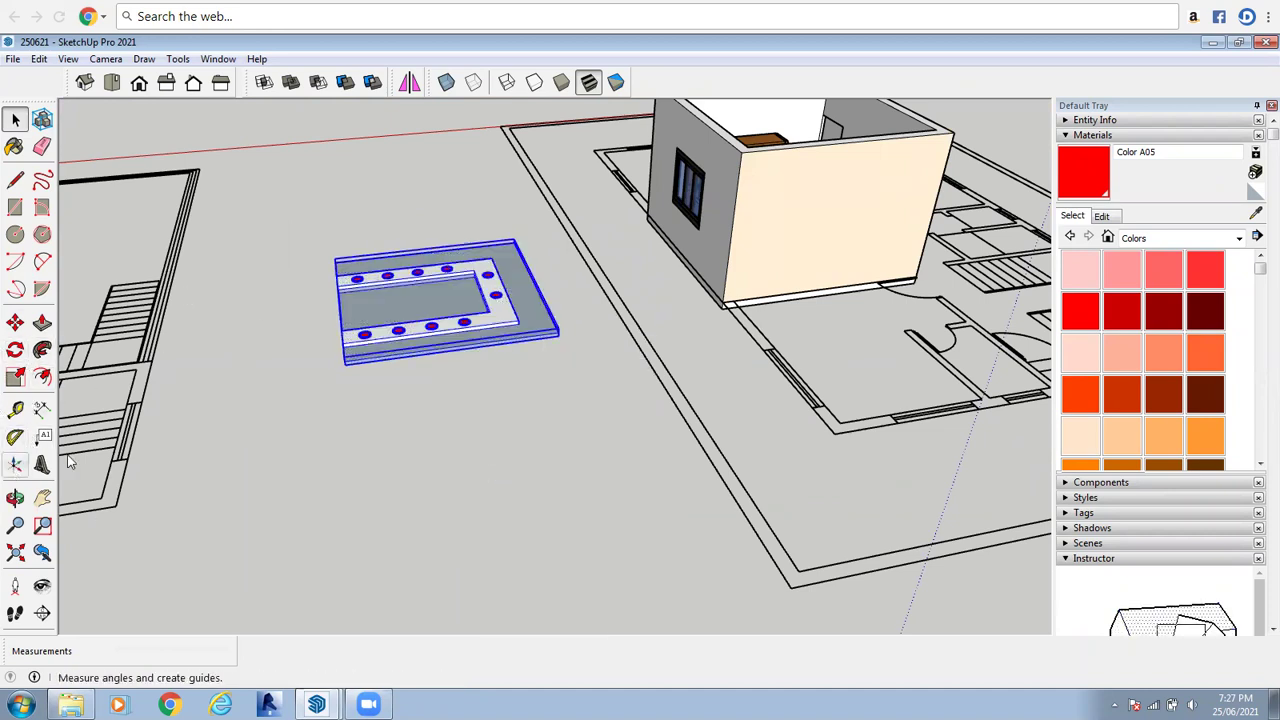
Flip the ceiling group along its green axis and its blue axis so that the fittings face downward
right_click(406, 339)
mouse_move(536, 590)
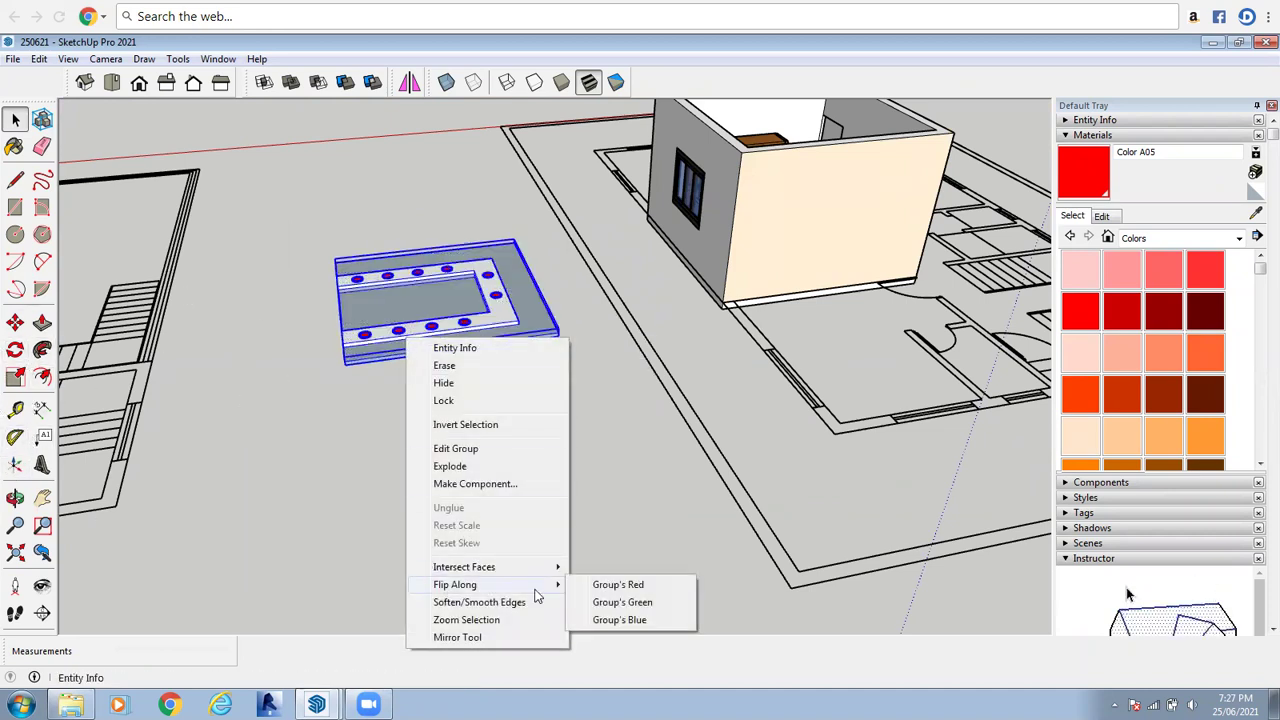
click(622, 602)
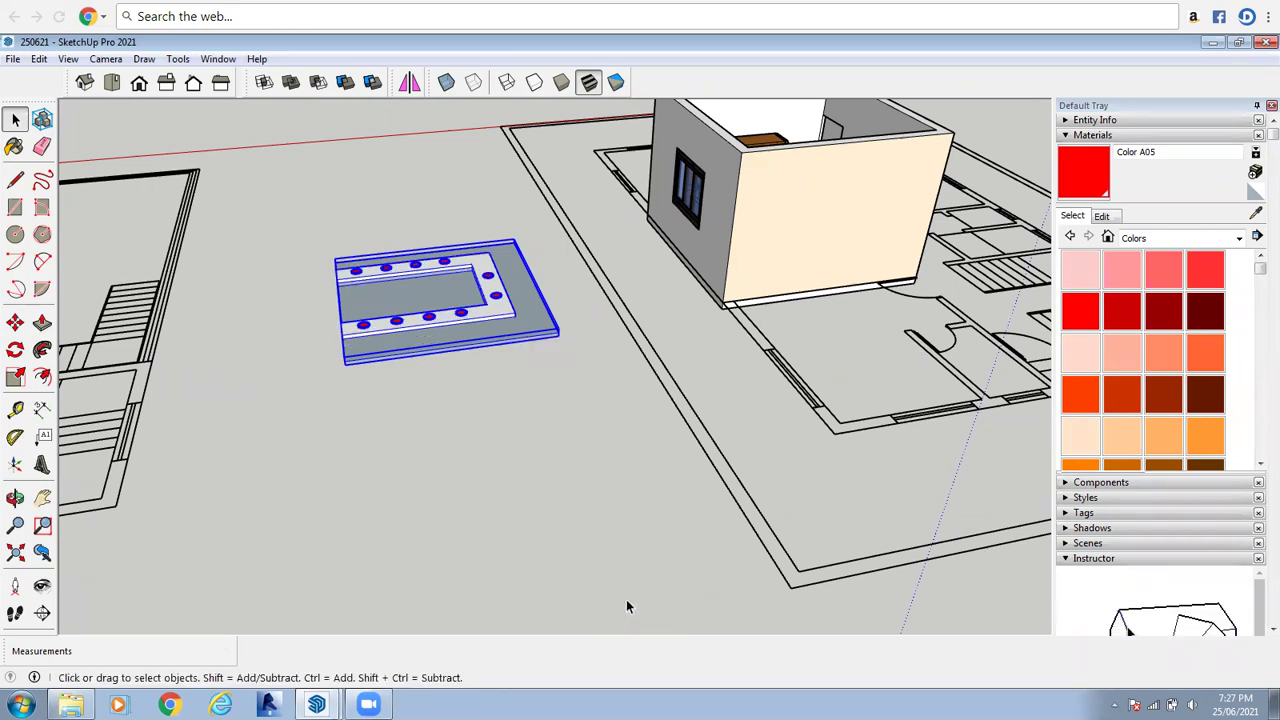
right_click(470, 347)
mouse_move(523, 590)
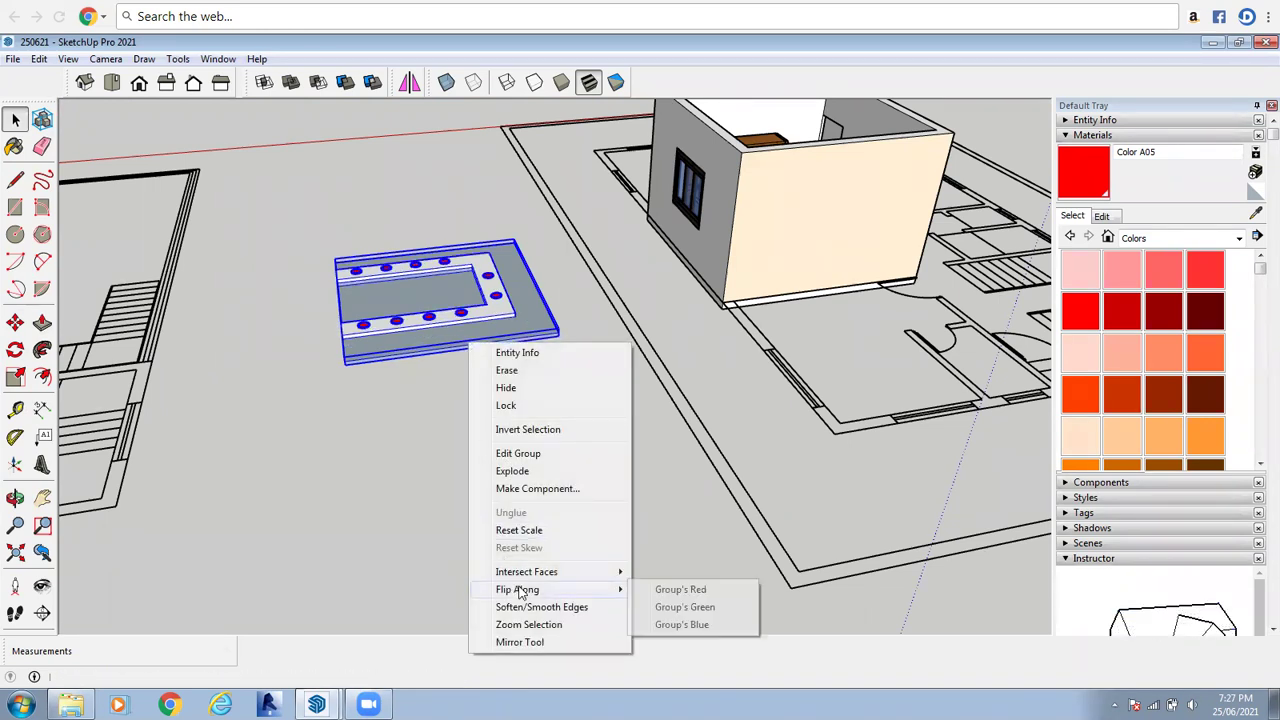
click(679, 625)
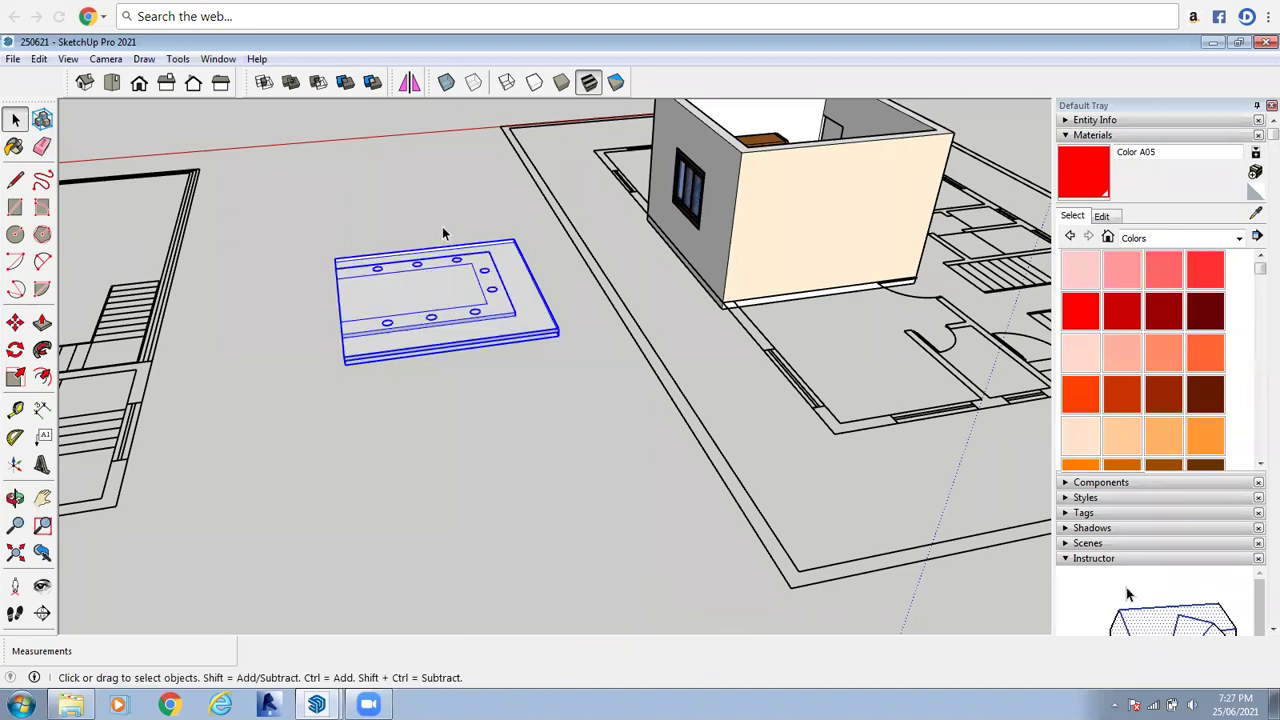
Move the ceiling group by its corner about 26' 7 9/16" into the inner corner at the top of the room's walls
scroll(432, 267, up, 3)
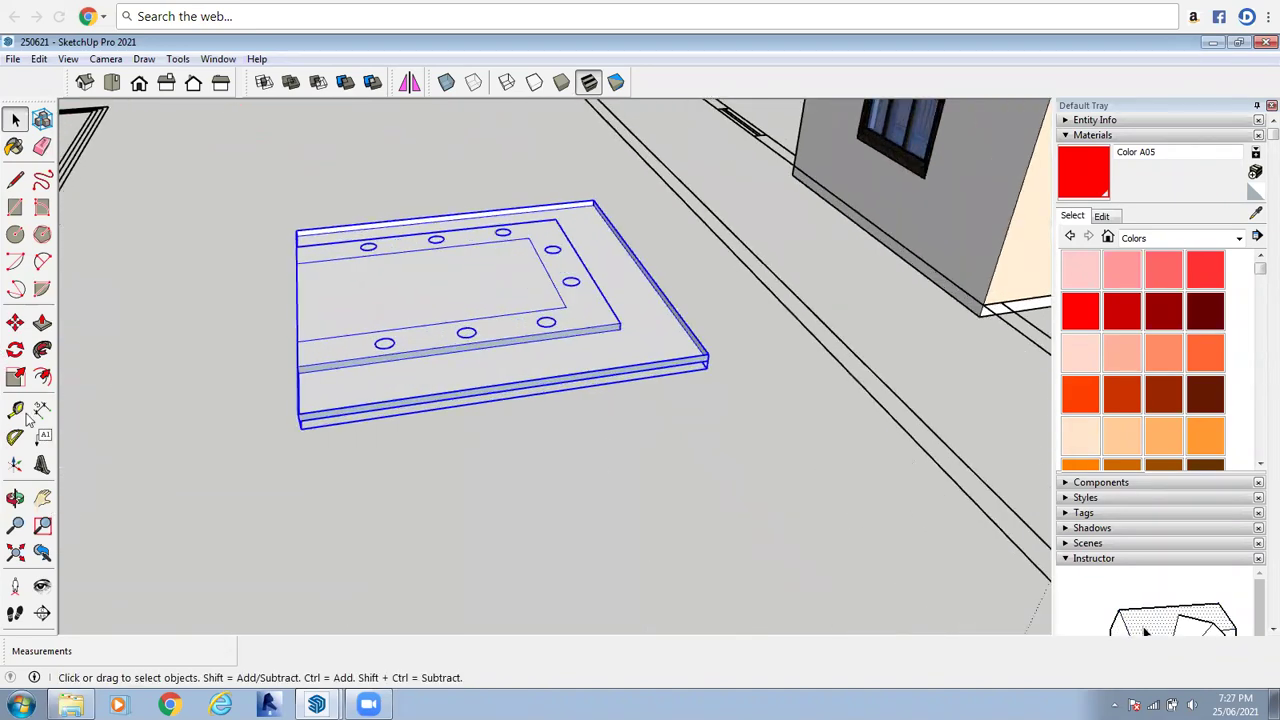
scroll(271, 405, up, 2)
click(15, 322)
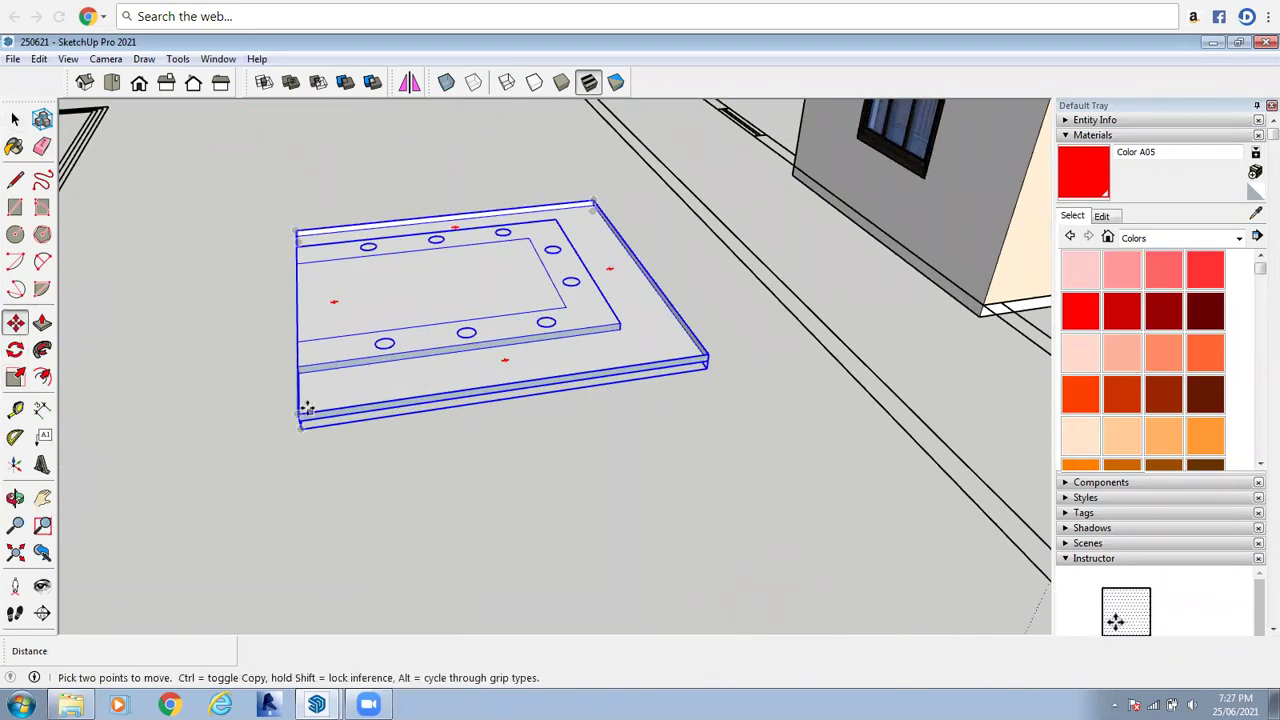
scroll(85, 437, up, 3)
scroll(88, 438, down, 4)
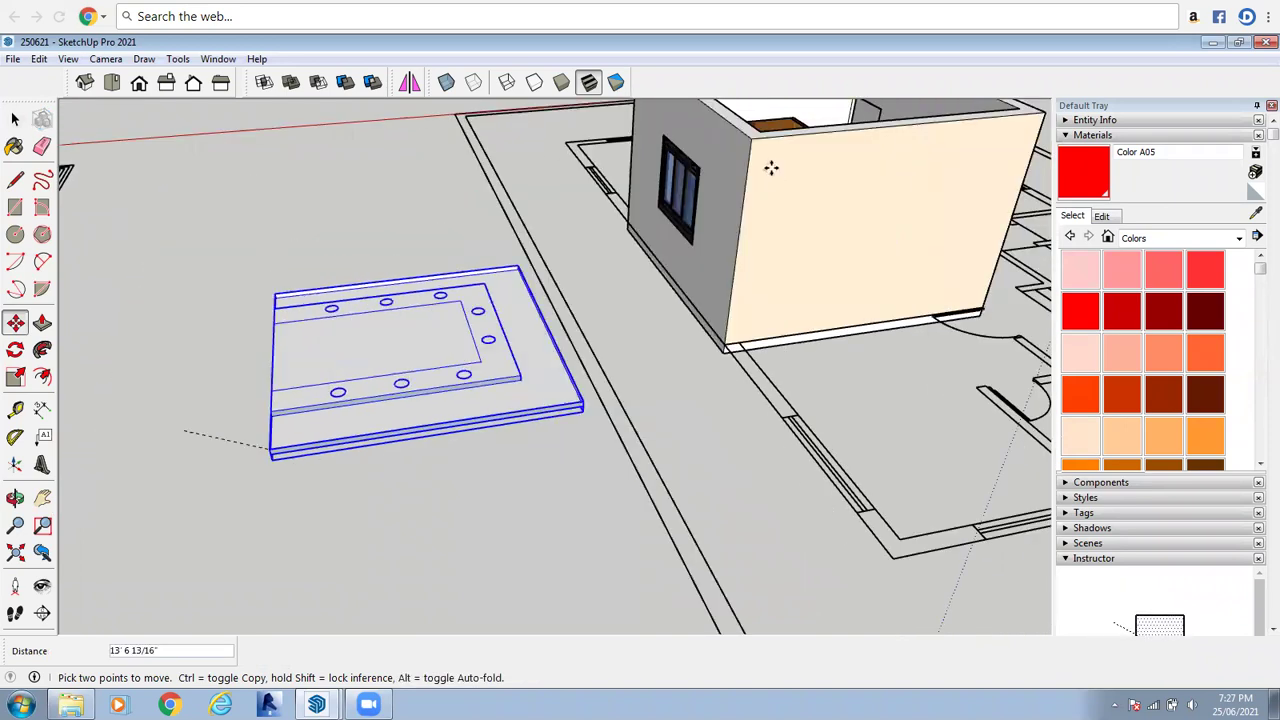
scroll(738, 207, up, 5)
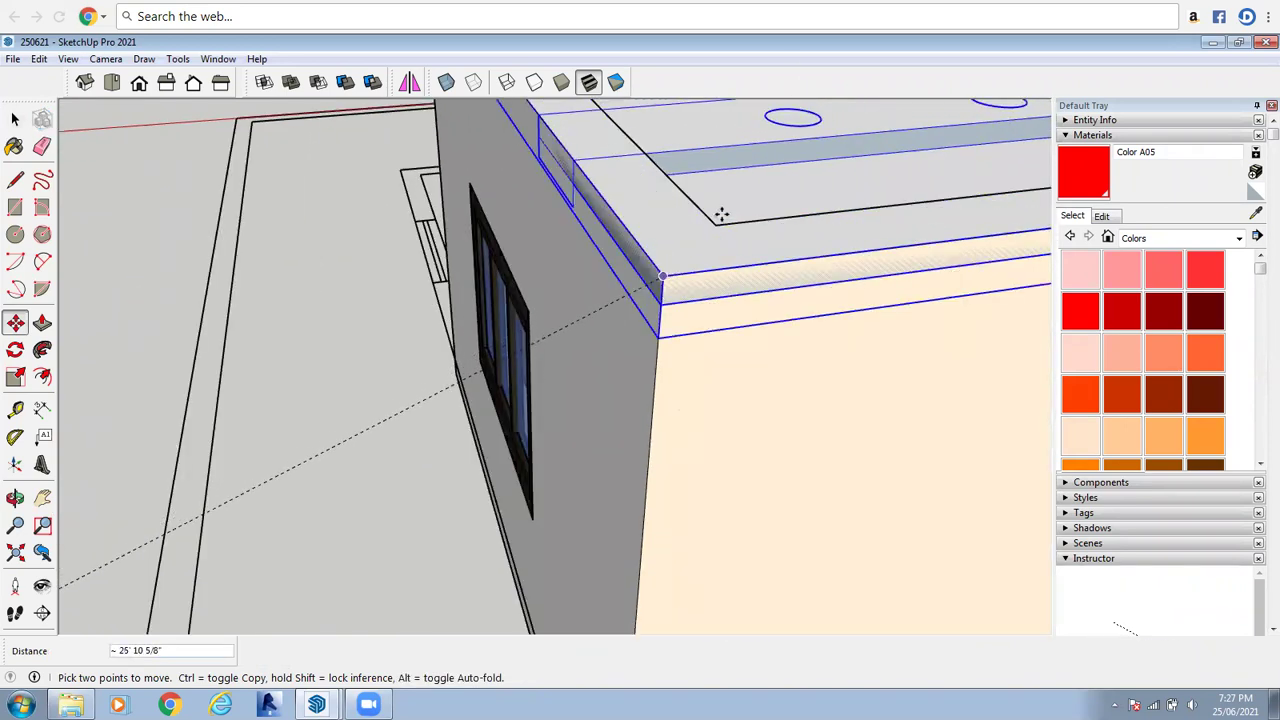
scroll(722, 222, down, 5)
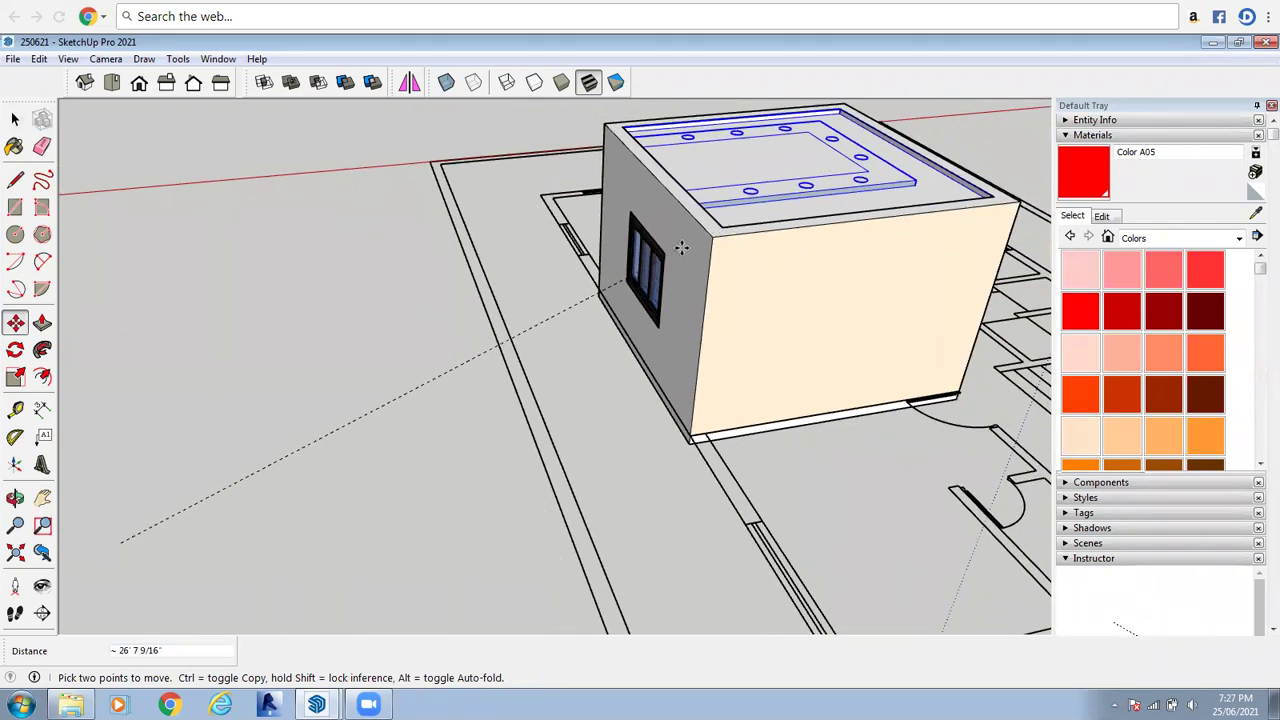
click(682, 248)
scroll(508, 323, down, 4)
scroll(815, 140, up, 3)
Scale the ceiling group by 1.01 along green to close the gap to the wall's inner edge
click(14, 499)
scroll(628, 253, up, 2)
scroll(720, 196, up, 5)
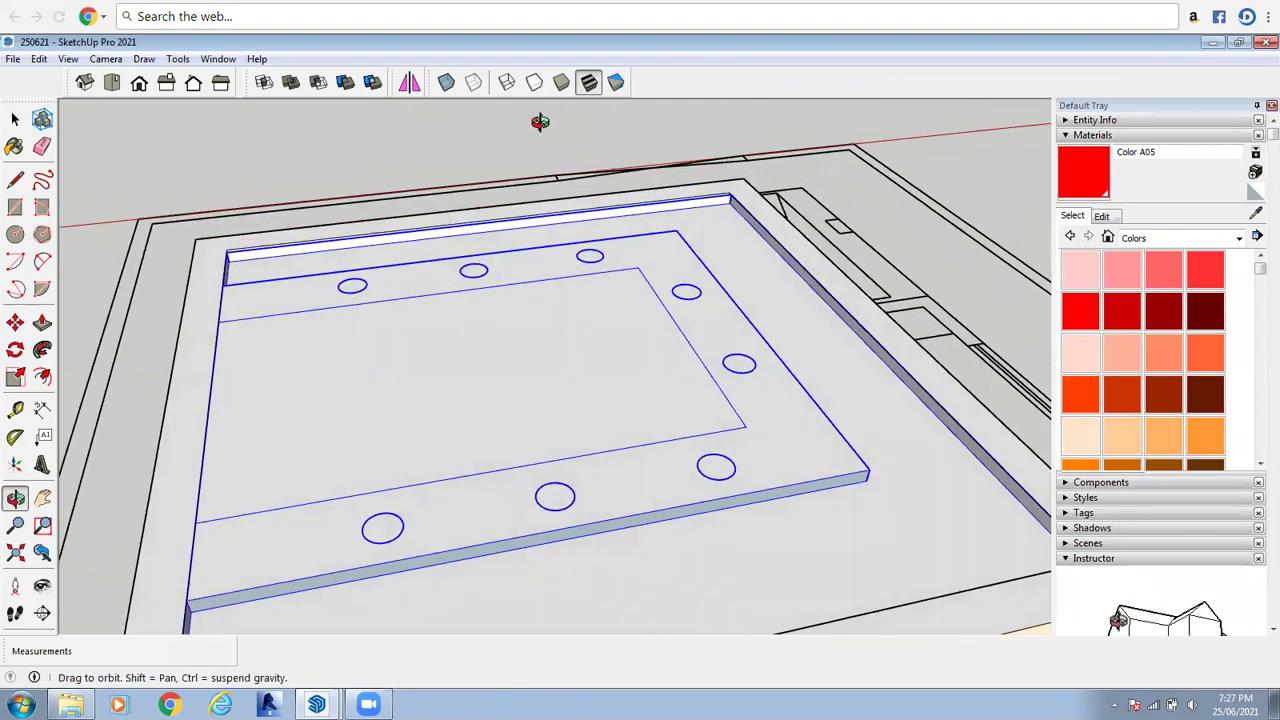
drag(540, 122, 540, 130)
scroll(240, 230, up, 3)
scroll(317, 277, down, 5)
scroll(182, 544, down, 3)
drag(166, 549, 529, 323)
scroll(194, 314, up, 5)
middle_drag(194, 314, 638, 284)
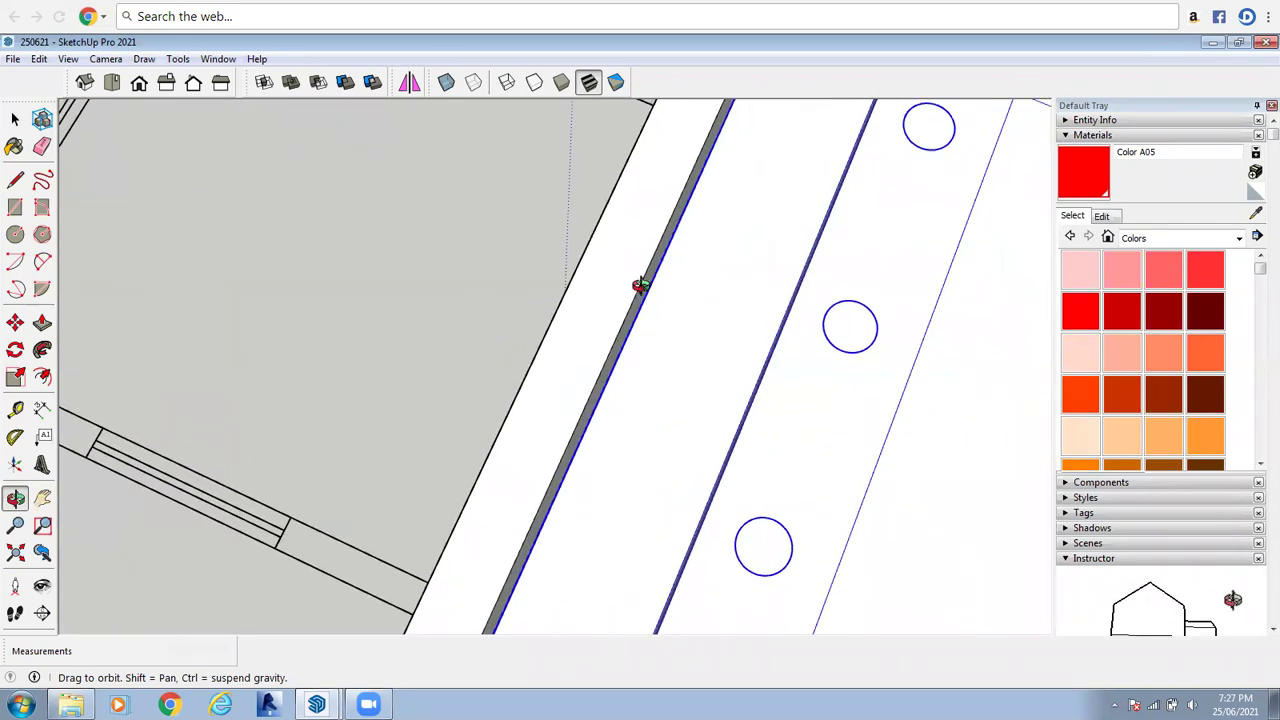
scroll(690, 250, down, 4)
middle_drag(704, 243, 671, 234)
scroll(614, 271, up, 5)
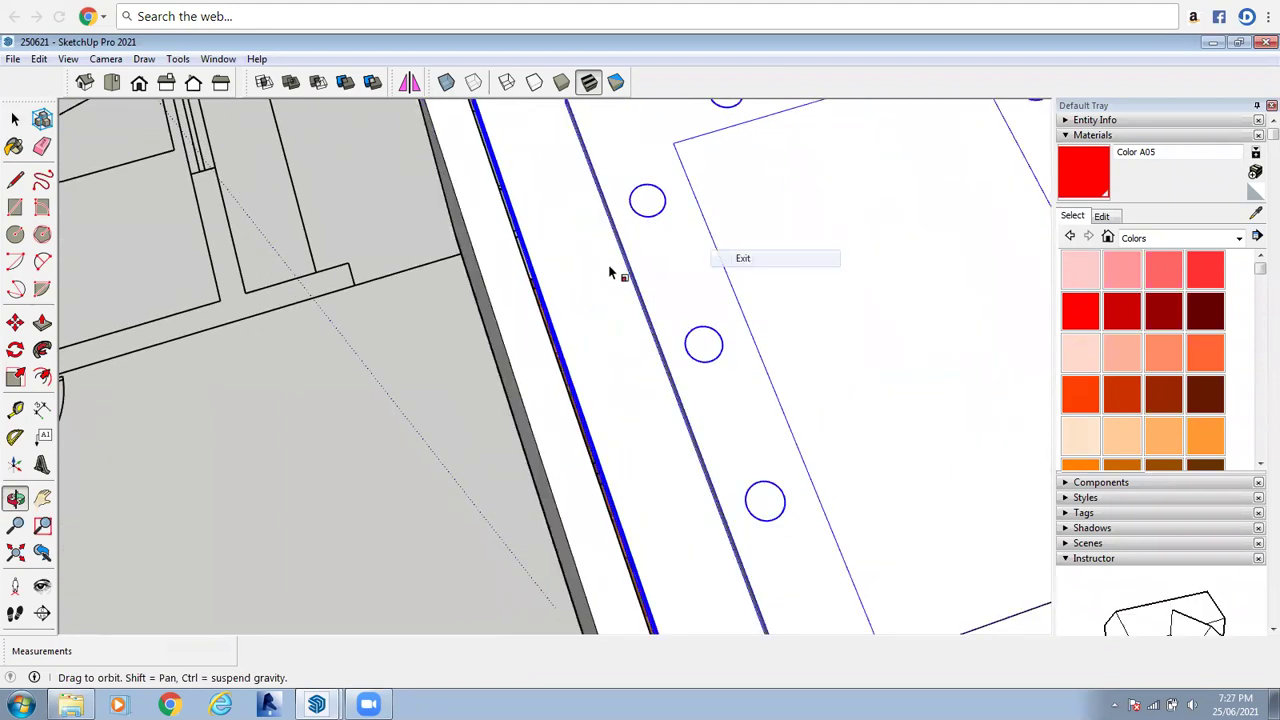
key(s)
scroll(566, 332, up, 2)
scroll(569, 332, up, 1)
click(567, 331)
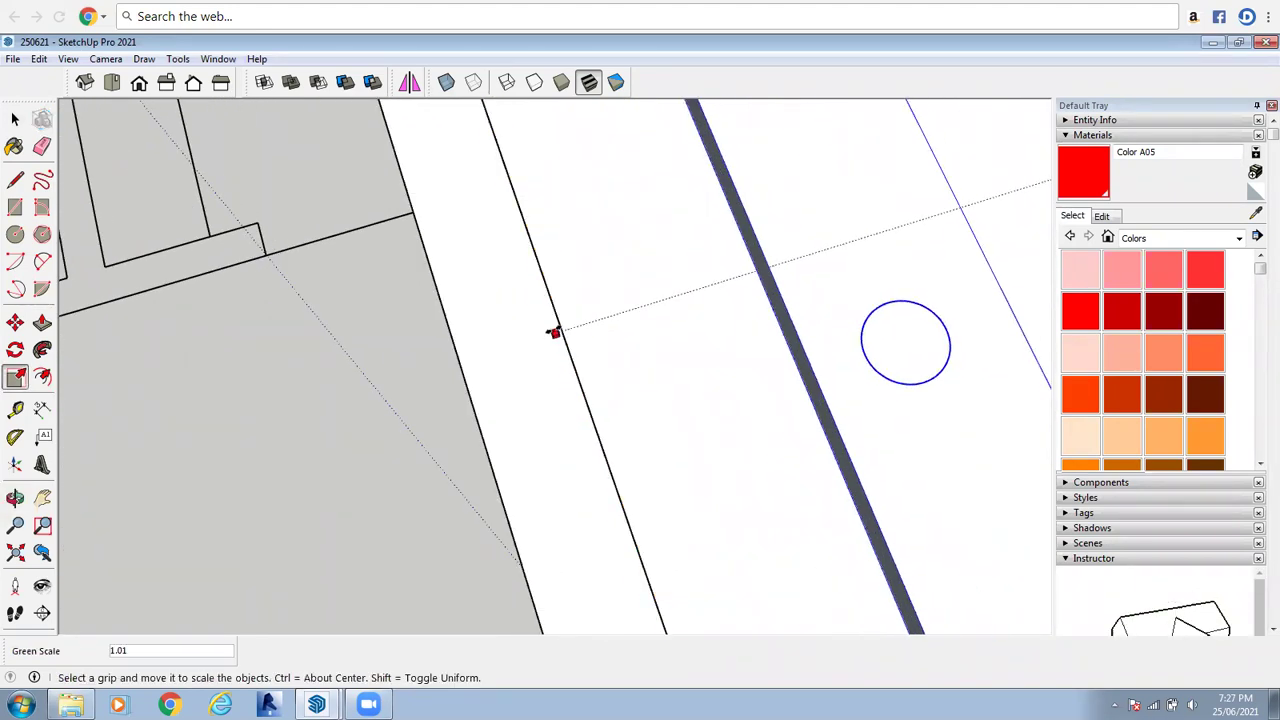
click(557, 330)
click(13, 120)
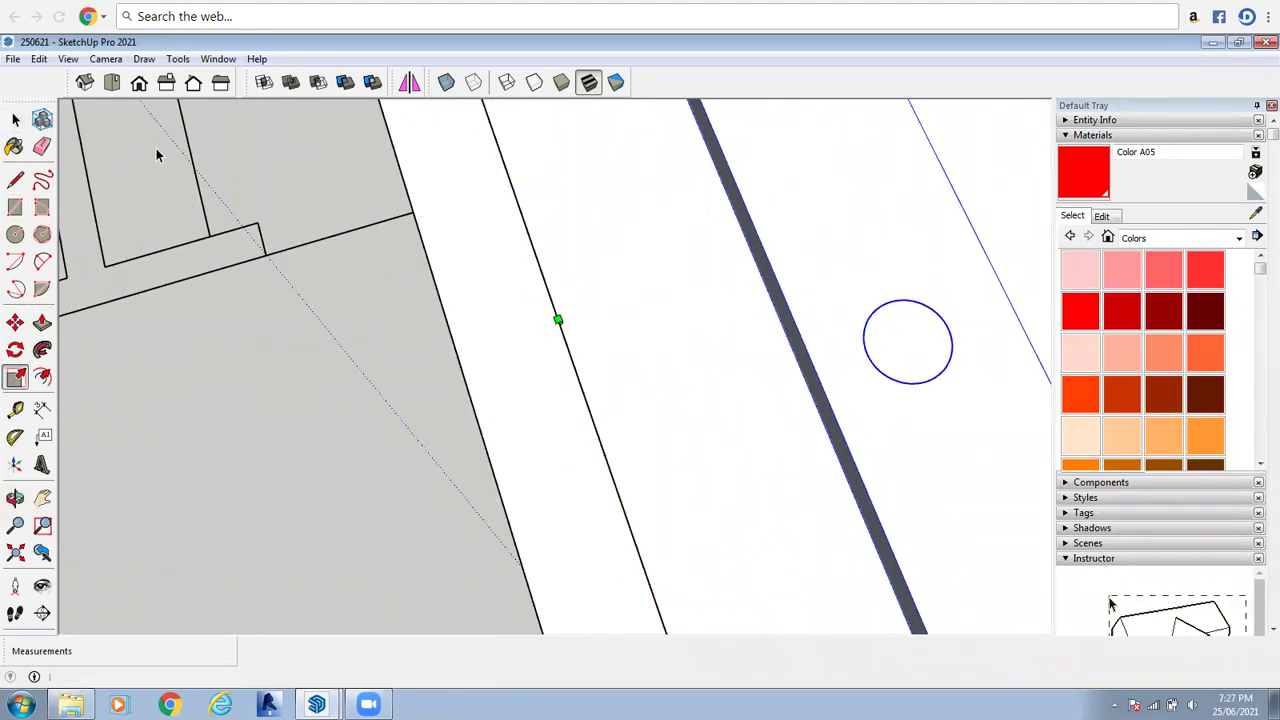
Inside the room's wall group, draw a rectangle about 12' 11 3/4" by 12' 8 5/8" between opposite inner corners of the wall tops
scroll(211, 198, down, 4)
scroll(600, 450, down, 6)
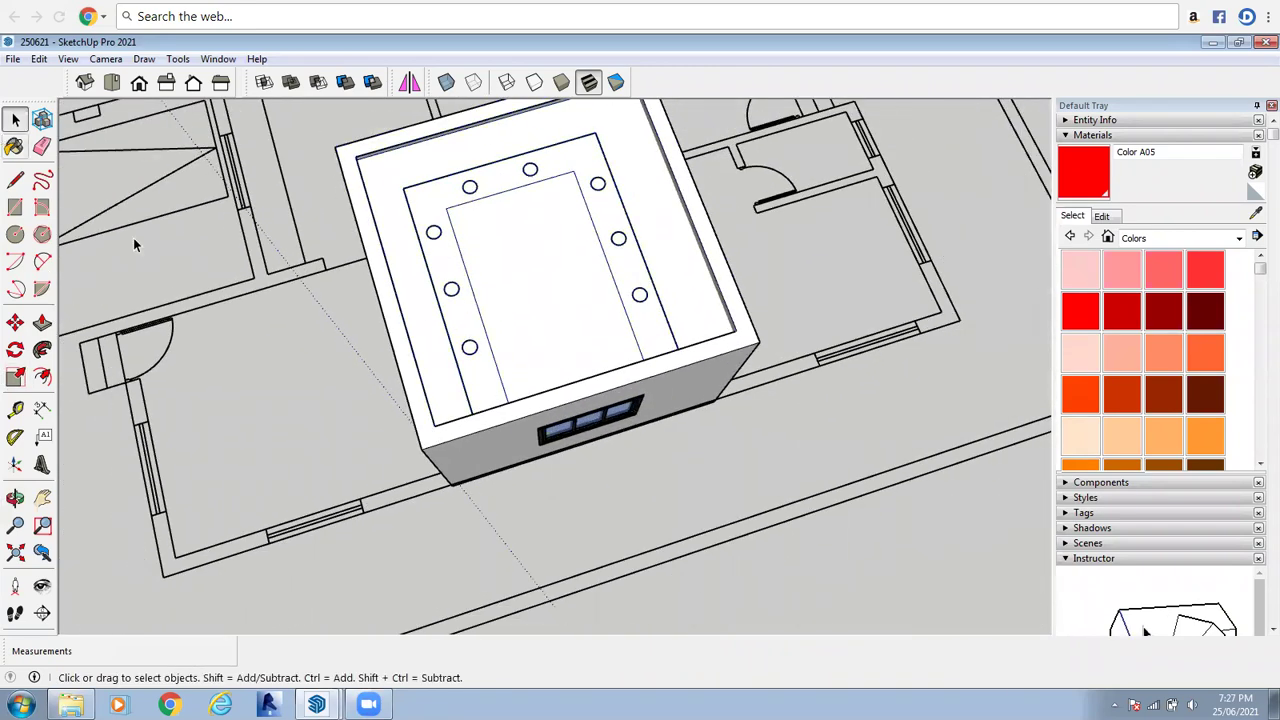
double_click(370, 187)
click(15, 206)
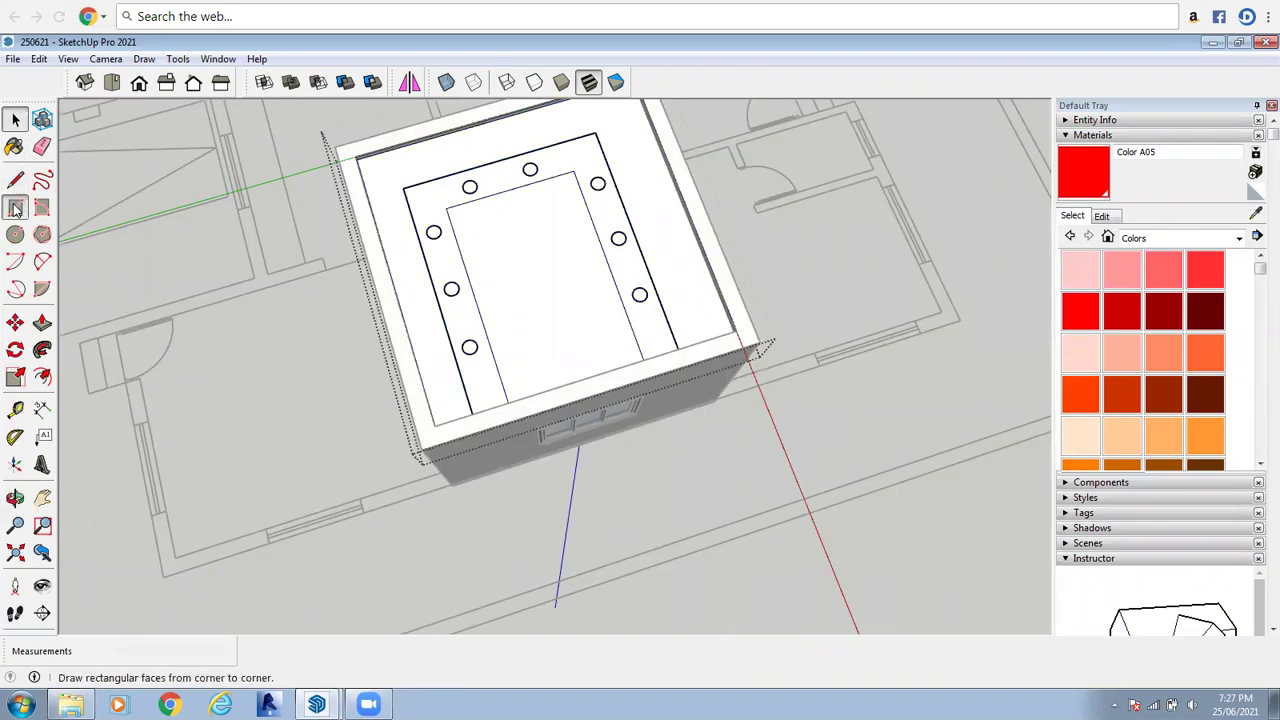
click(356, 156)
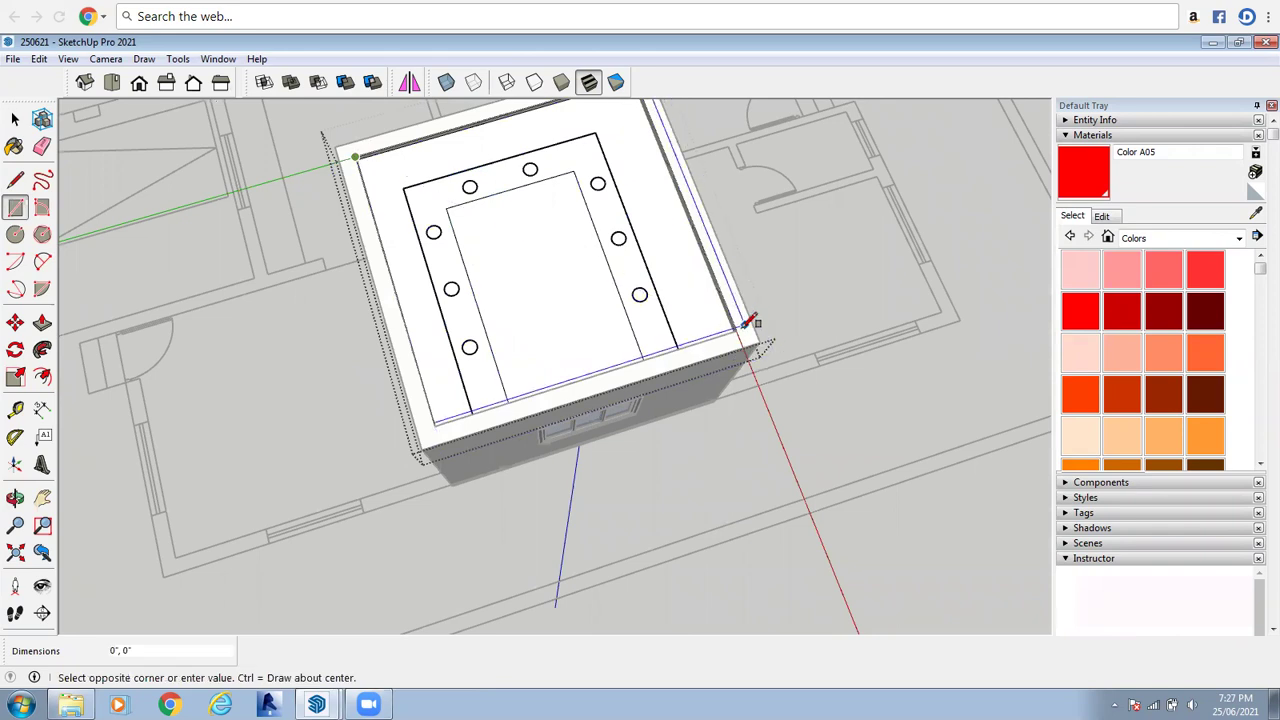
click(733, 320)
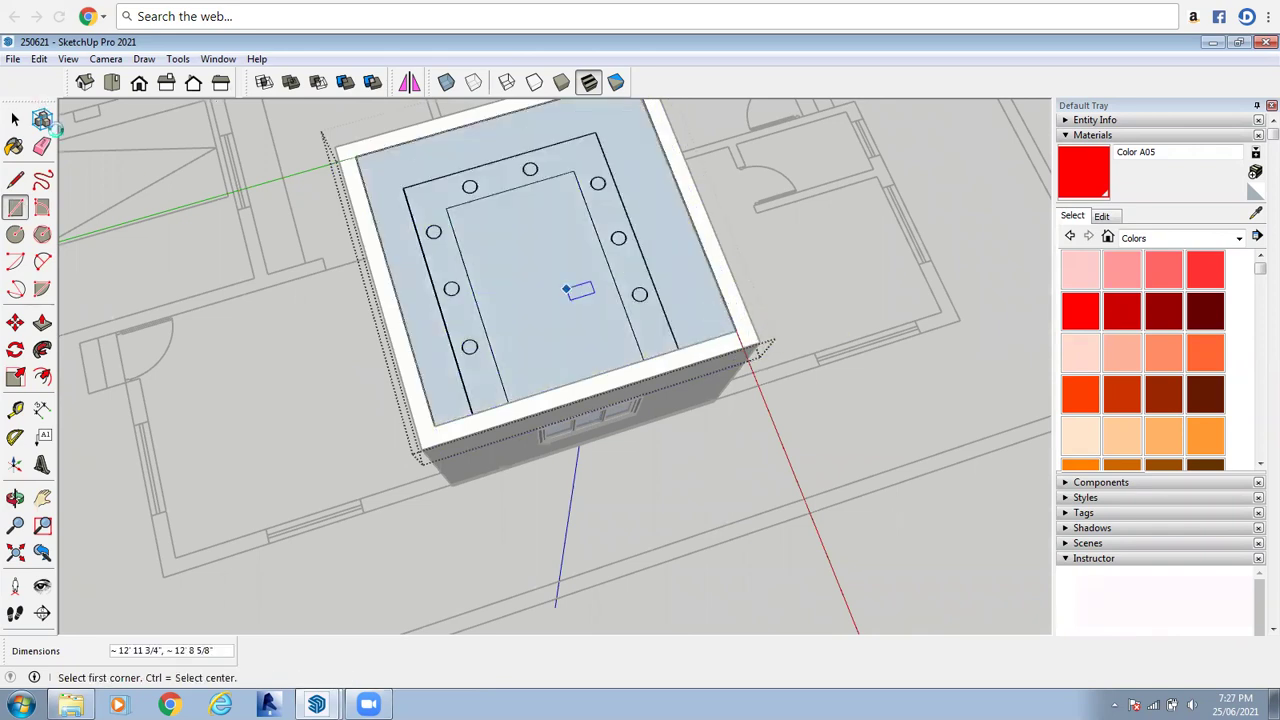
key(space)
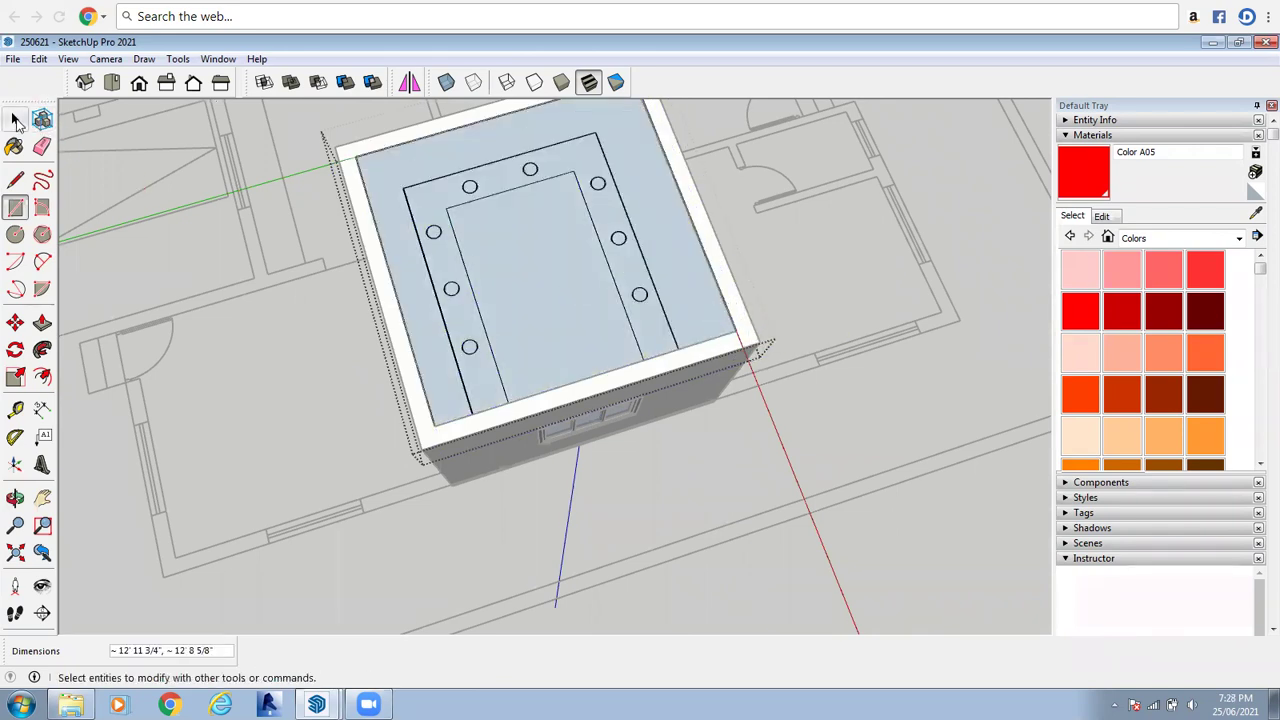
middle_drag(327, 297, 506, 251)
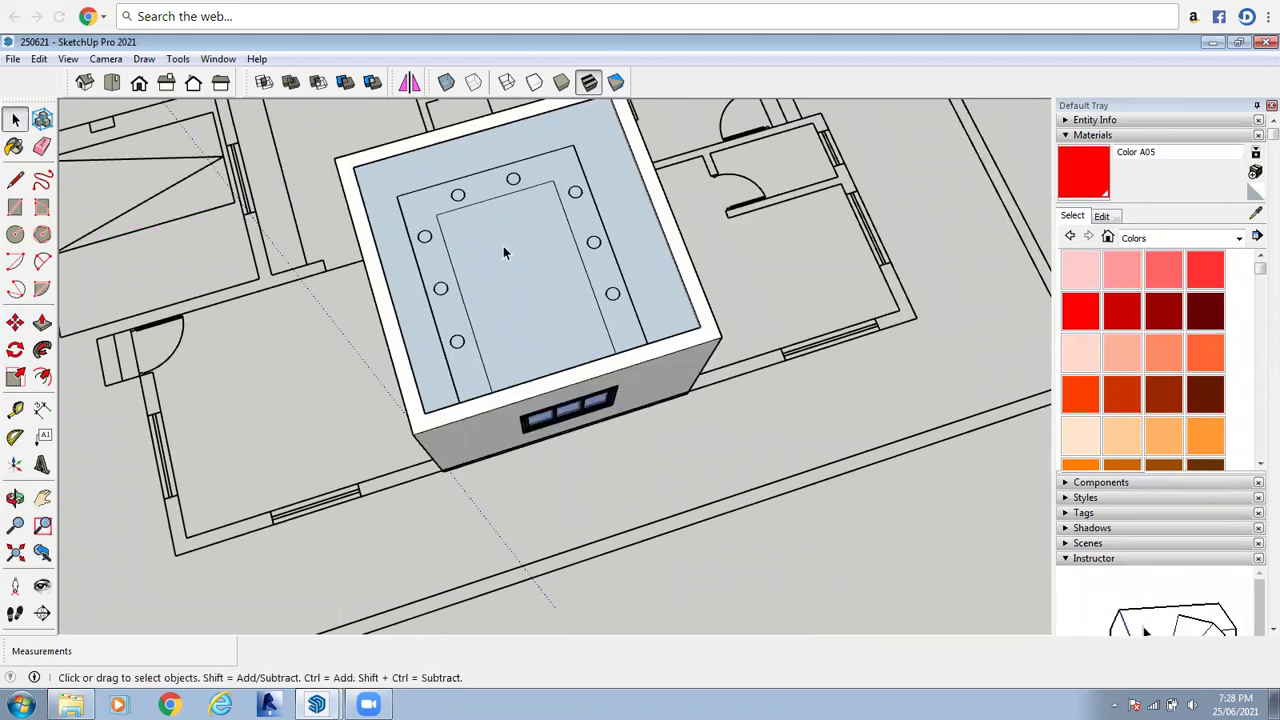
Examine the room's interior from outside through the glass of the three-pane window
scroll(506, 251, down, 3)
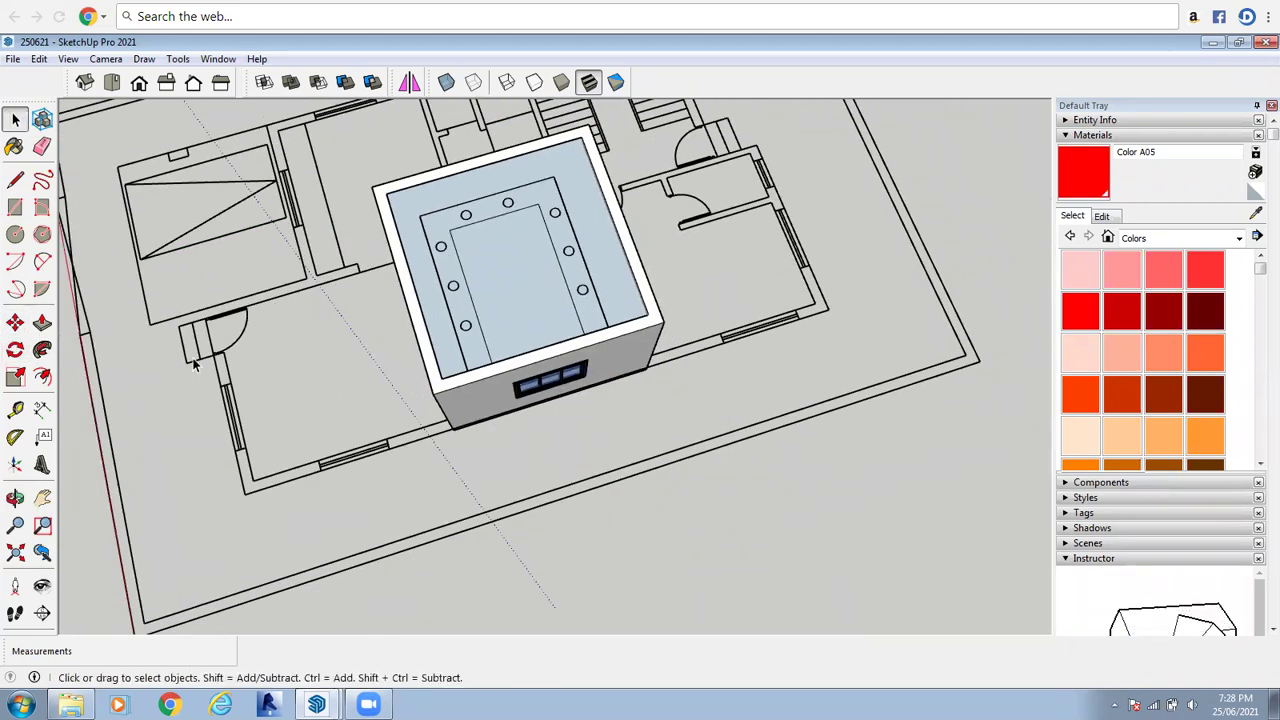
scroll(536, 326, up, 3)
middle_drag(400, 529, 563, 234)
drag(564, 235, 566, 198)
scroll(580, 369, up, 2)
drag(580, 369, 529, 254)
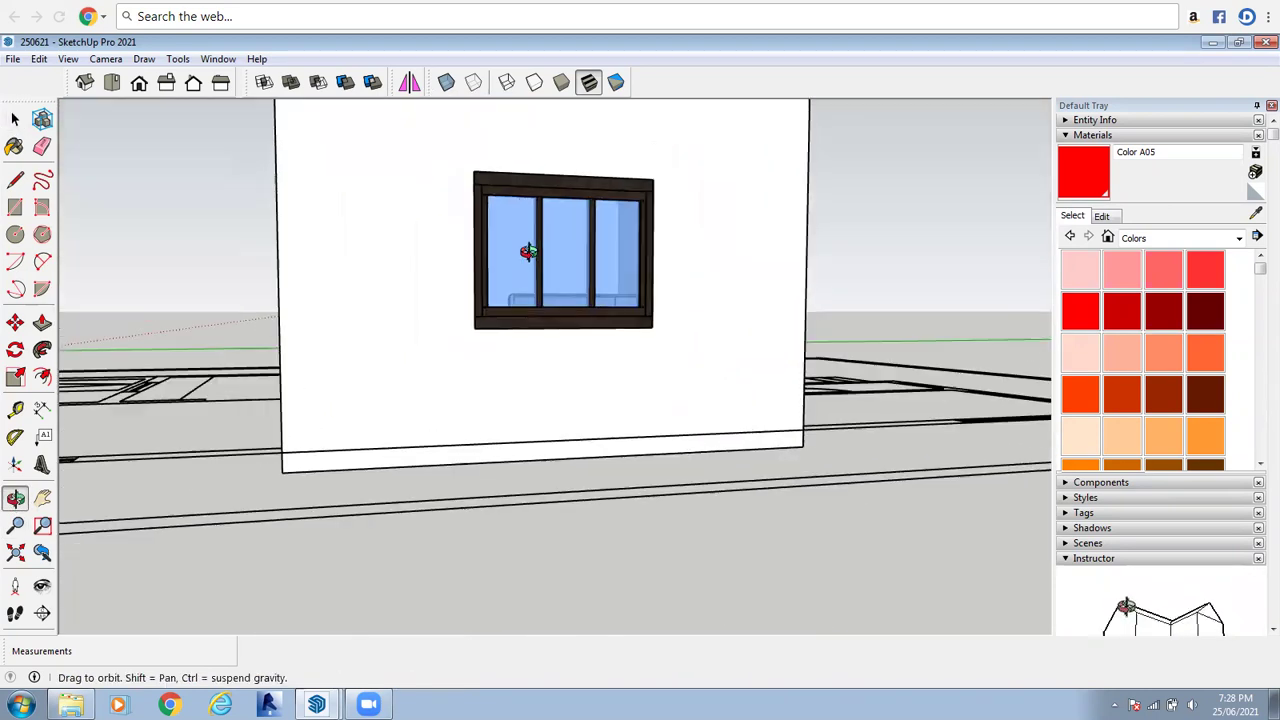
scroll(546, 256, up, 3)
right_click(549, 251)
click(565, 260)
scroll(567, 239, up, 6)
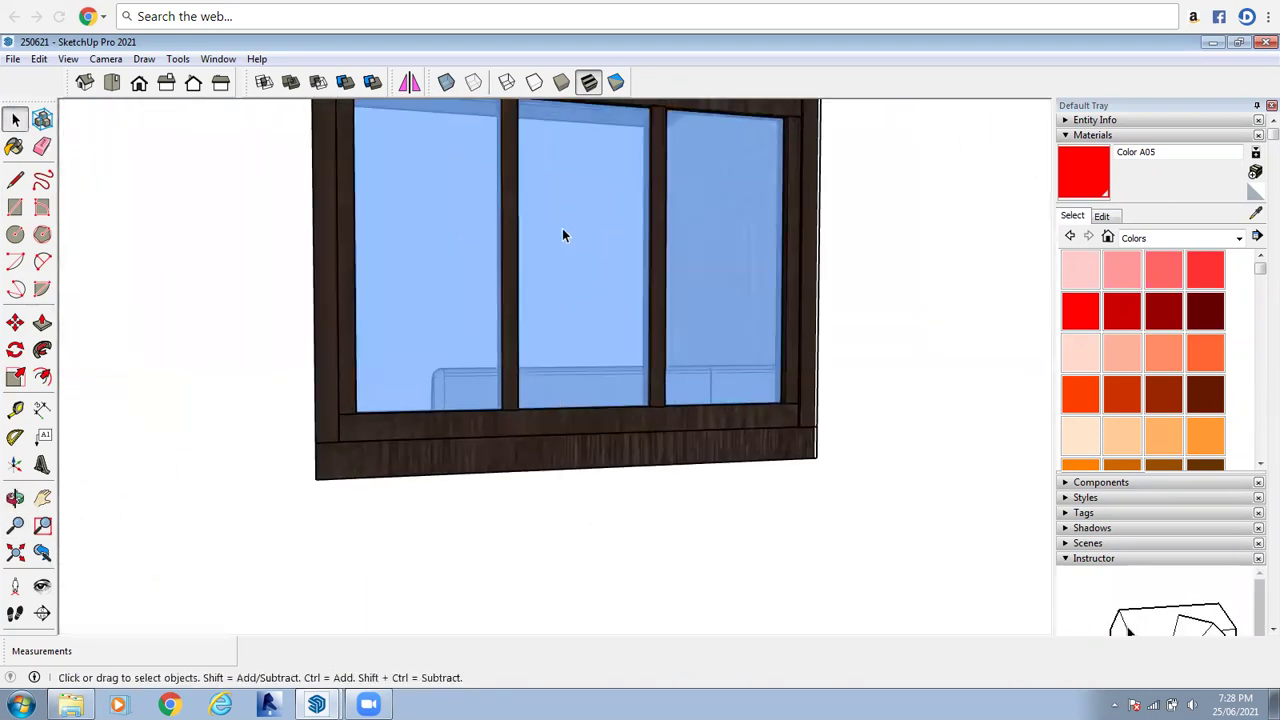
scroll(560, 232, up, 3)
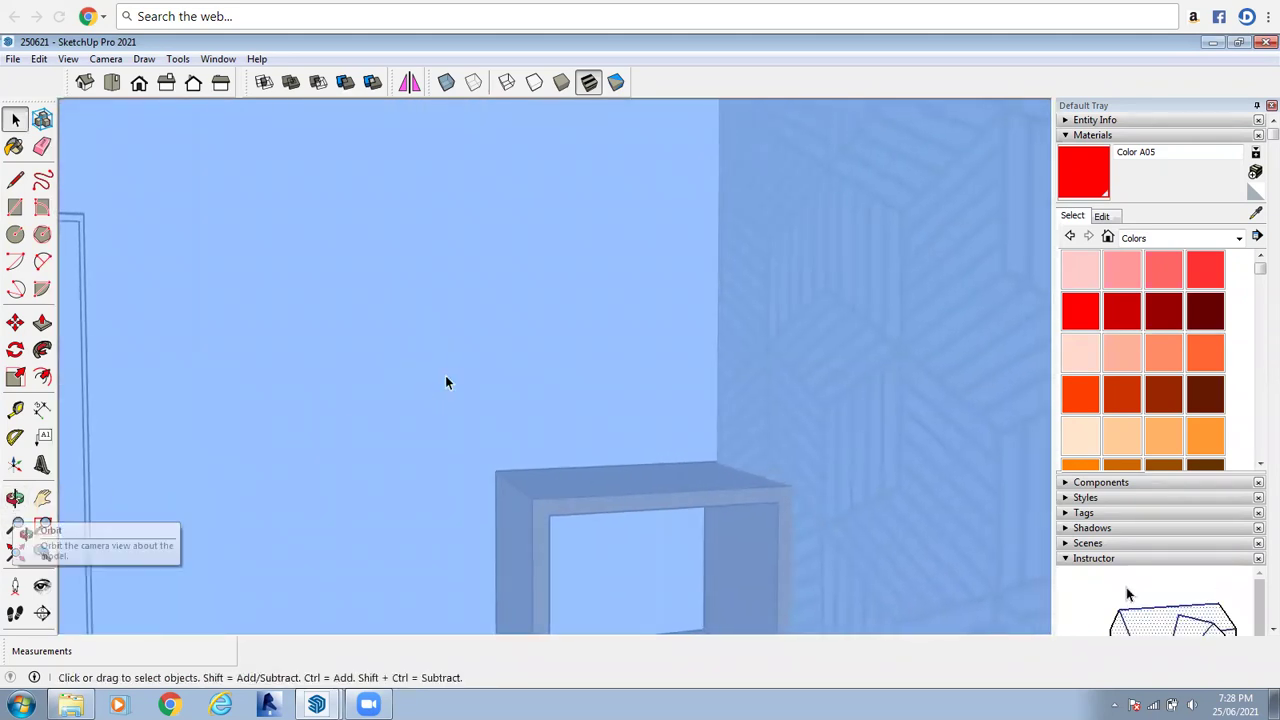
scroll(573, 342, down, 3)
scroll(572, 343, down, 6)
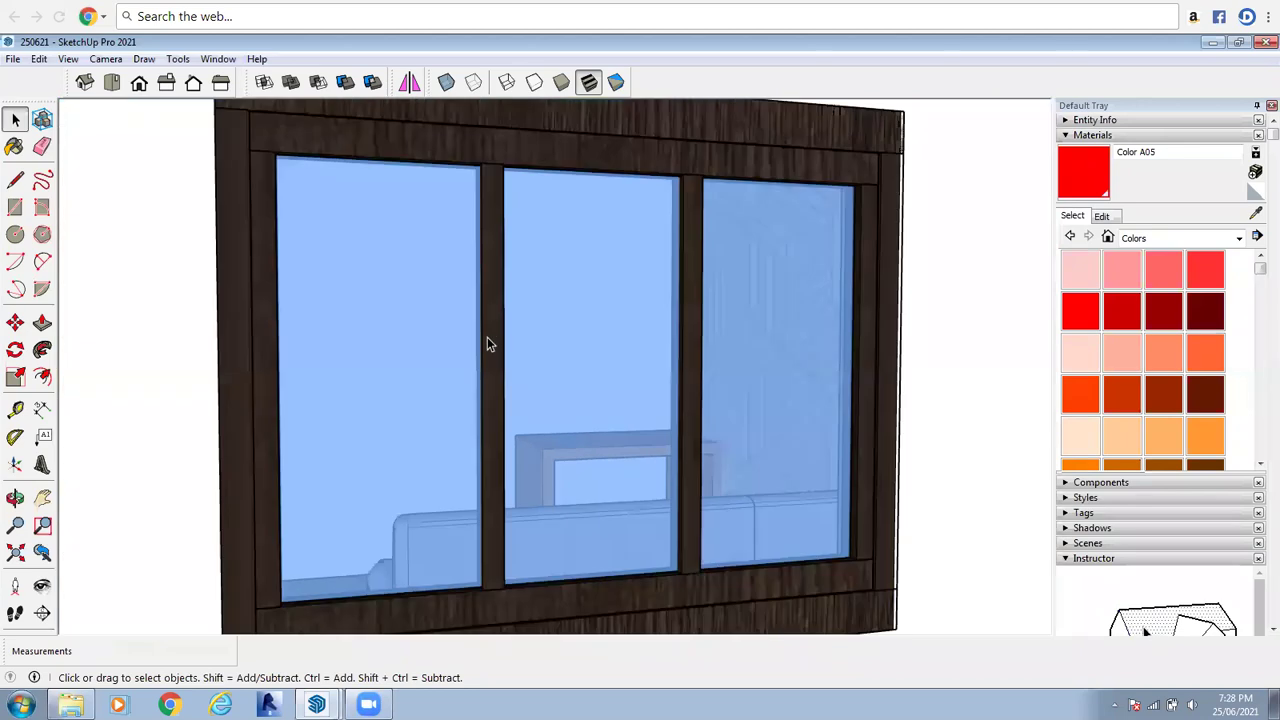
Hide the three-pane window component to leave an open view into the room
click(491, 398)
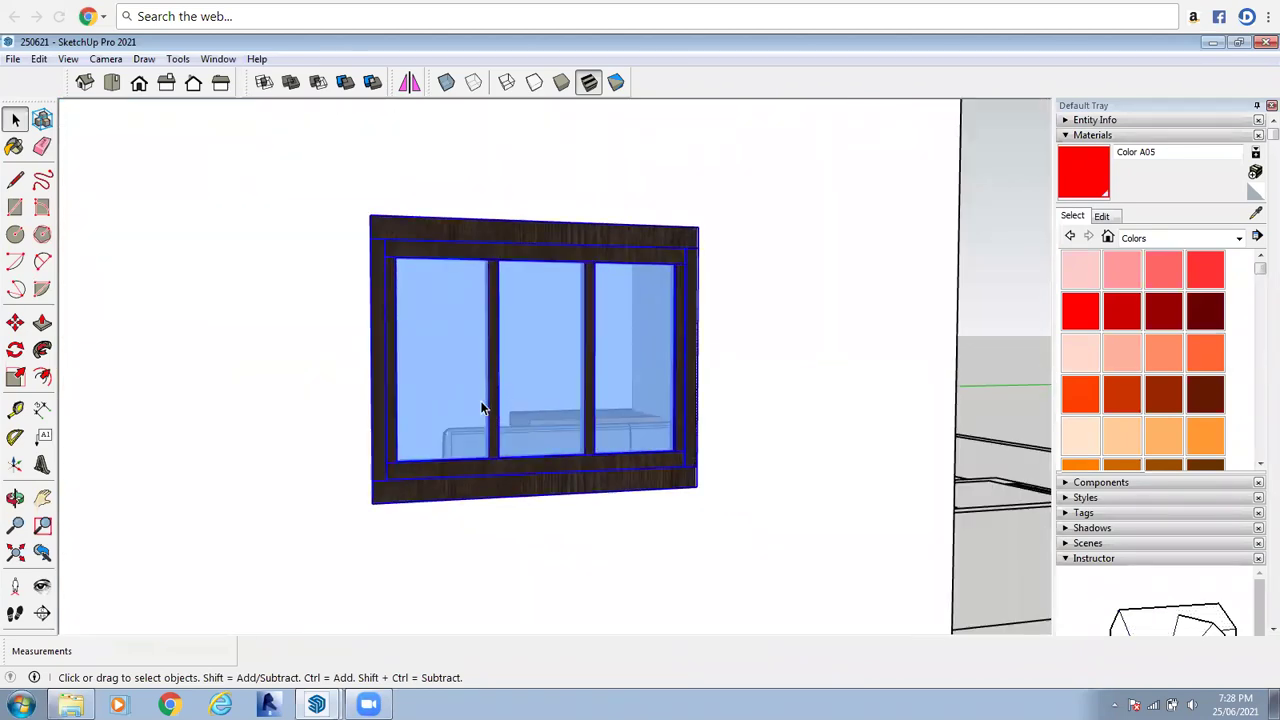
right_click(481, 407)
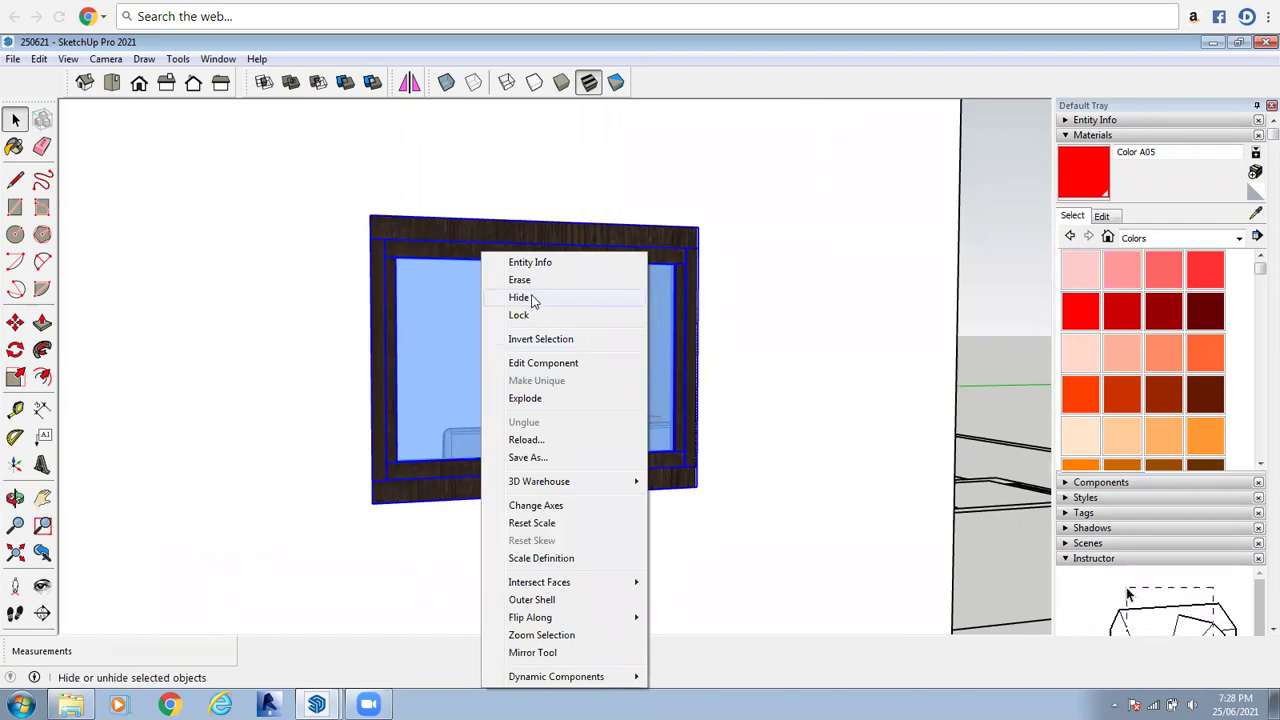
click(533, 299)
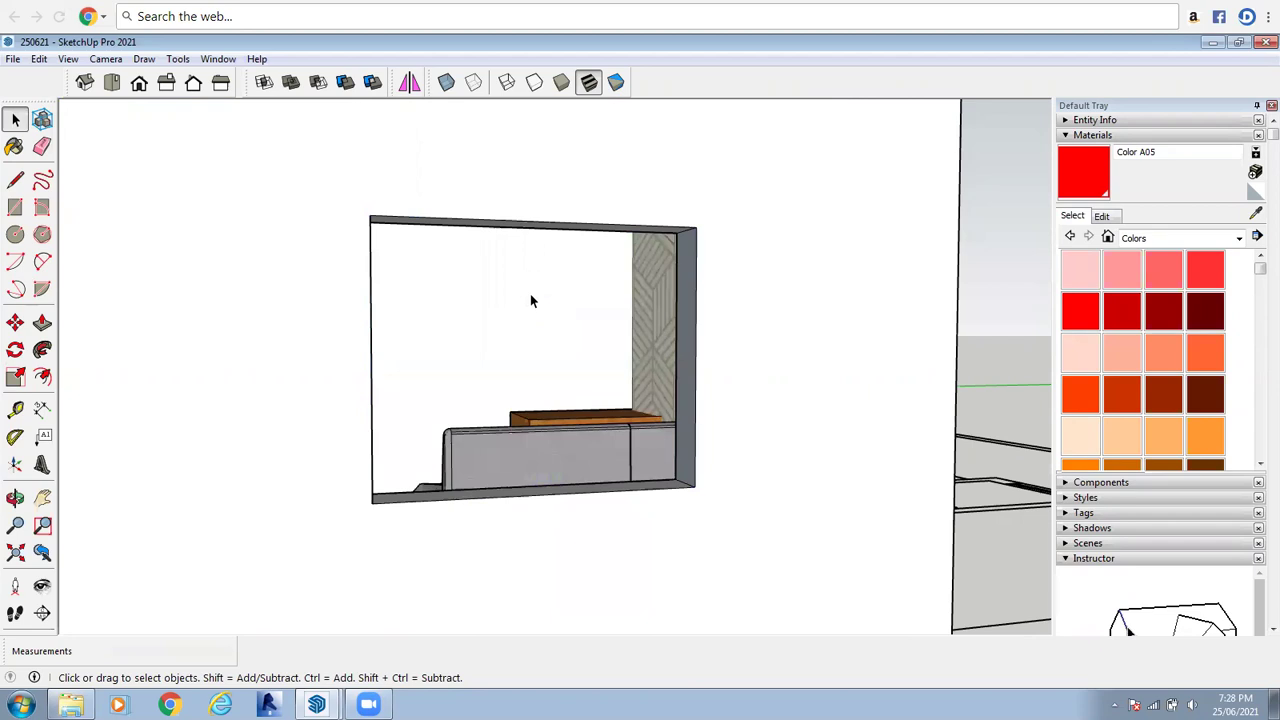
Turn the display of hidden objects on and off again for the window opening
click(38, 60)
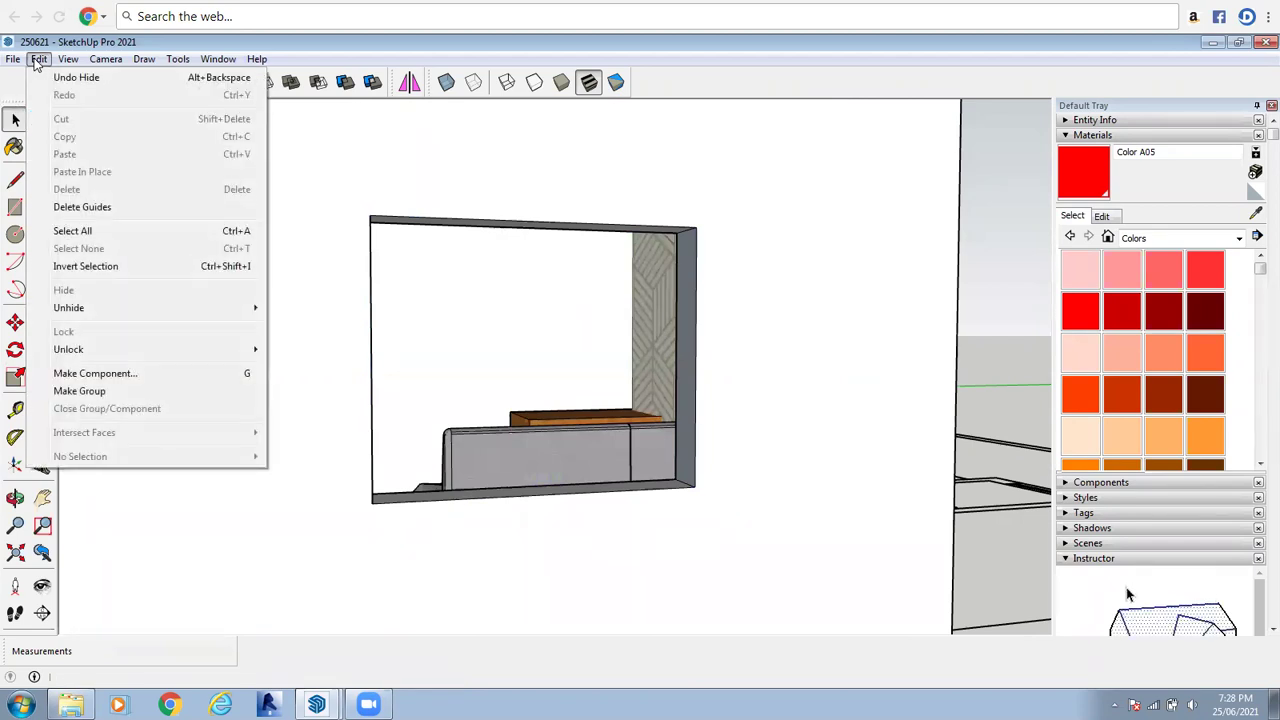
mouse_move(66, 62)
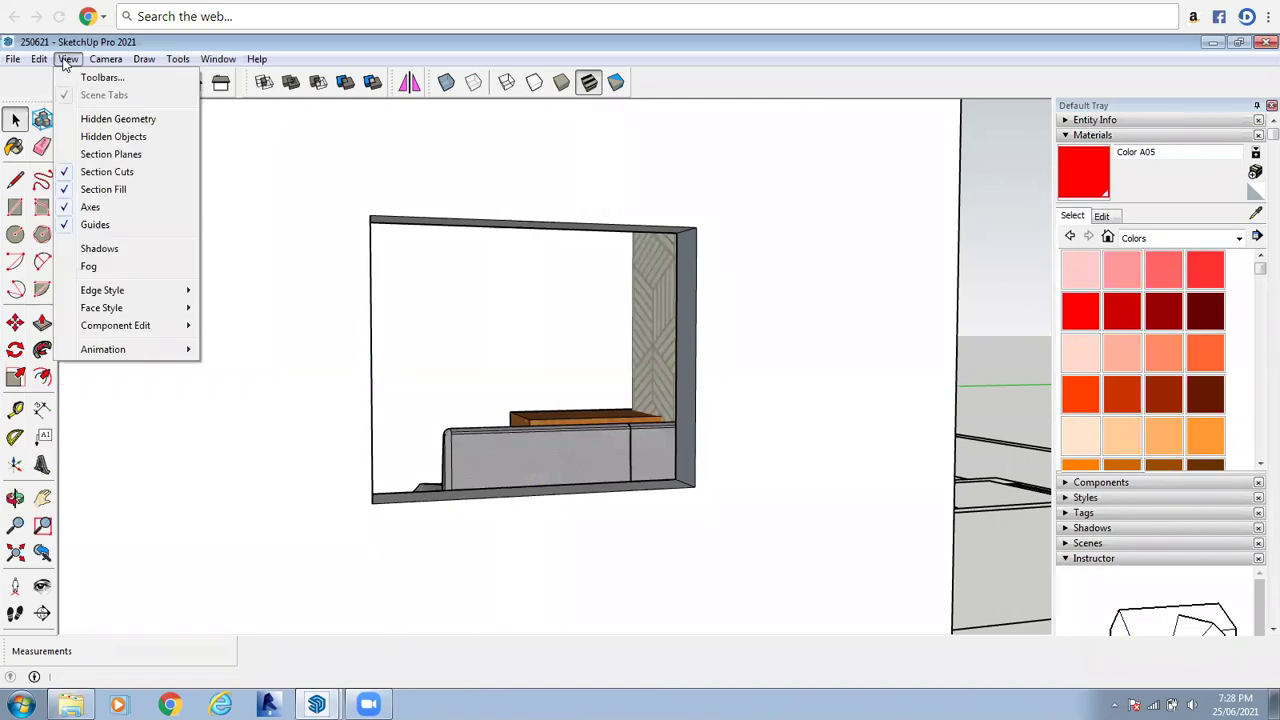
click(112, 137)
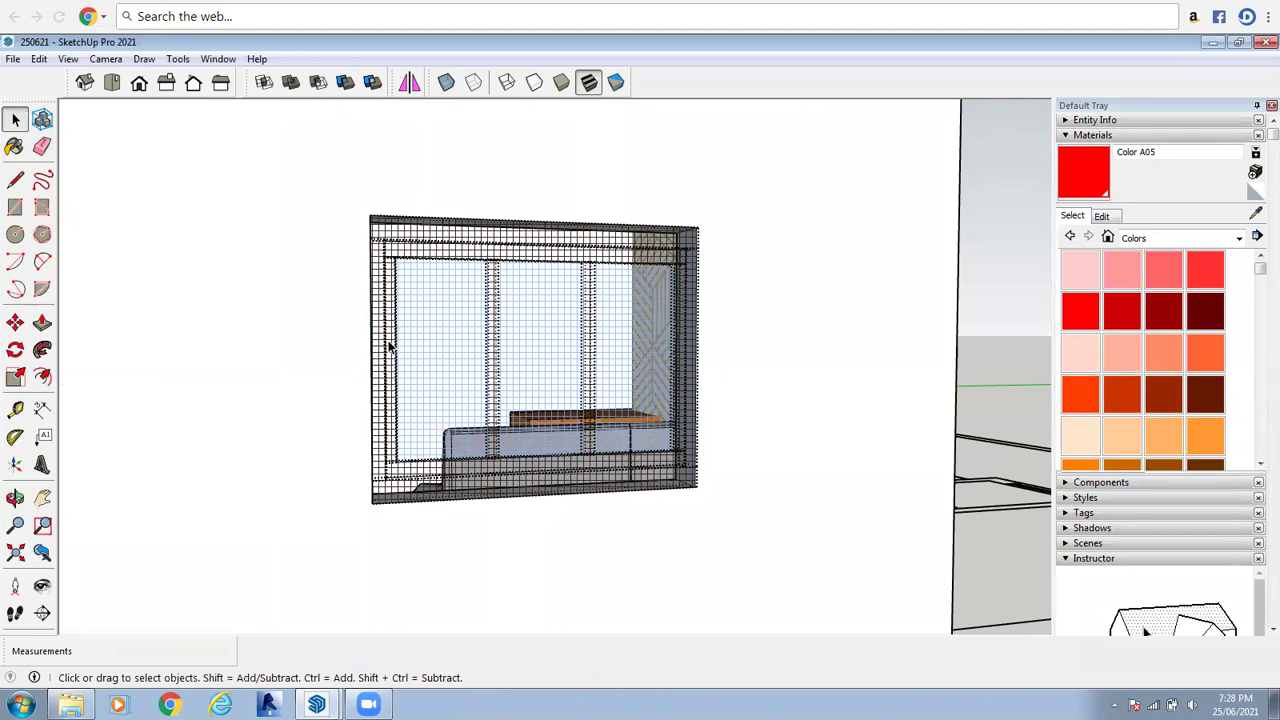
click(66, 60)
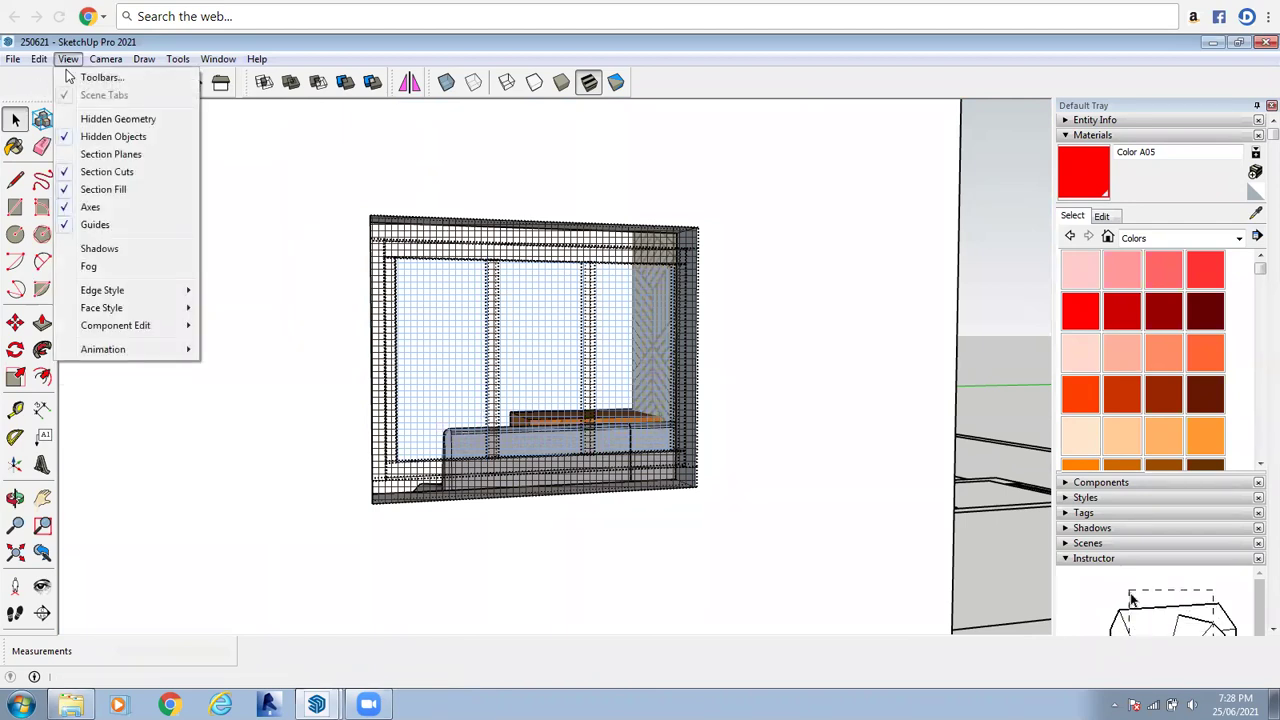
click(61, 137)
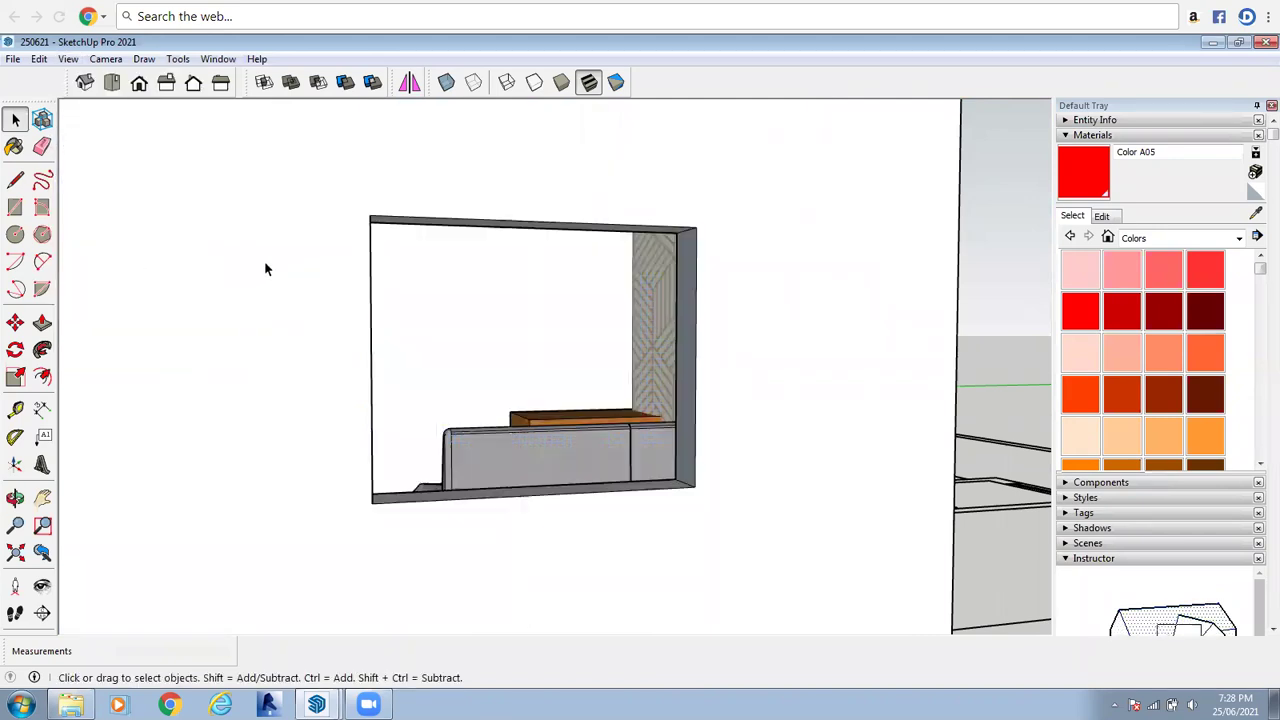
scroll(268, 271, up, 3)
right_click(290, 274)
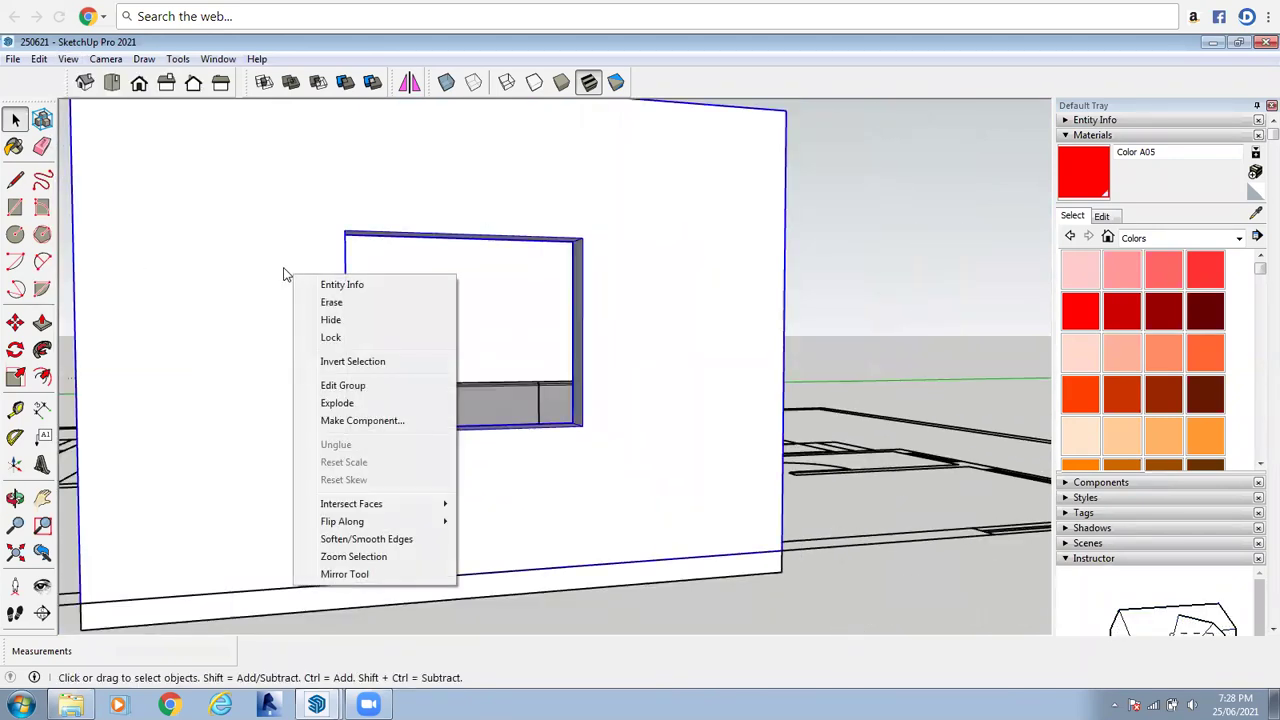
click(284, 325)
scroll(73, 281, down, 1)
click(39, 59)
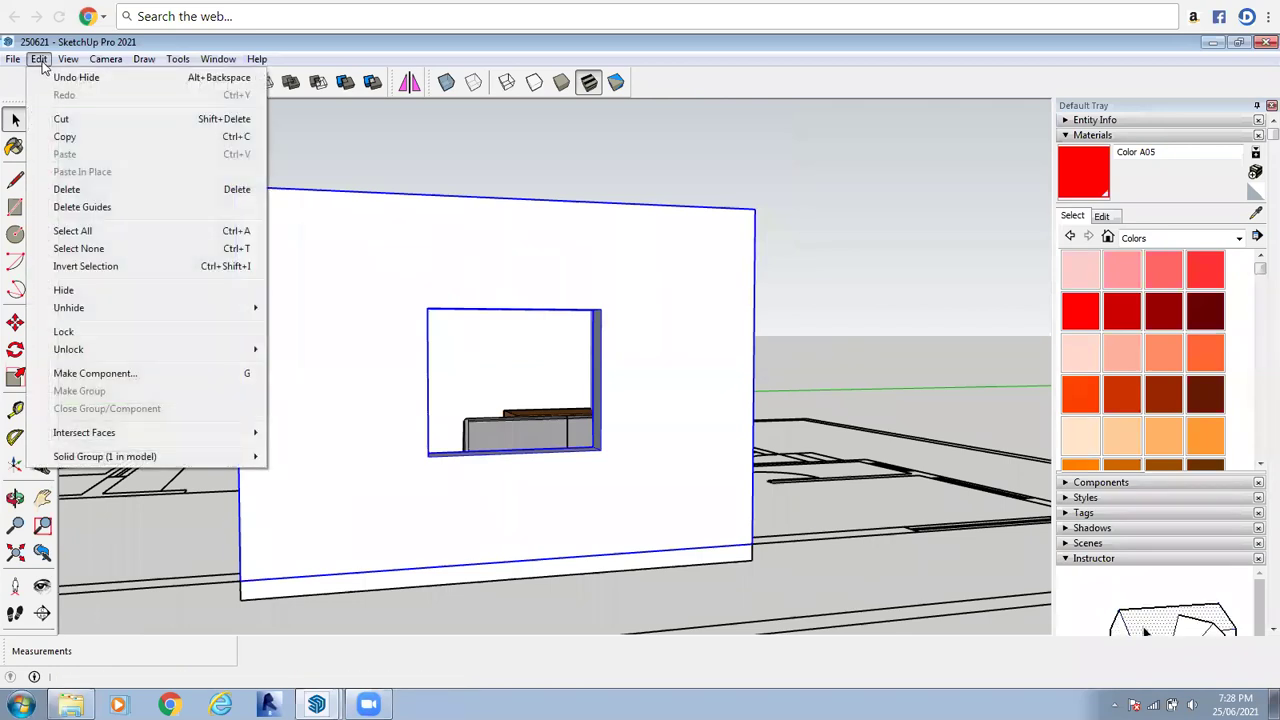
mouse_move(108, 309)
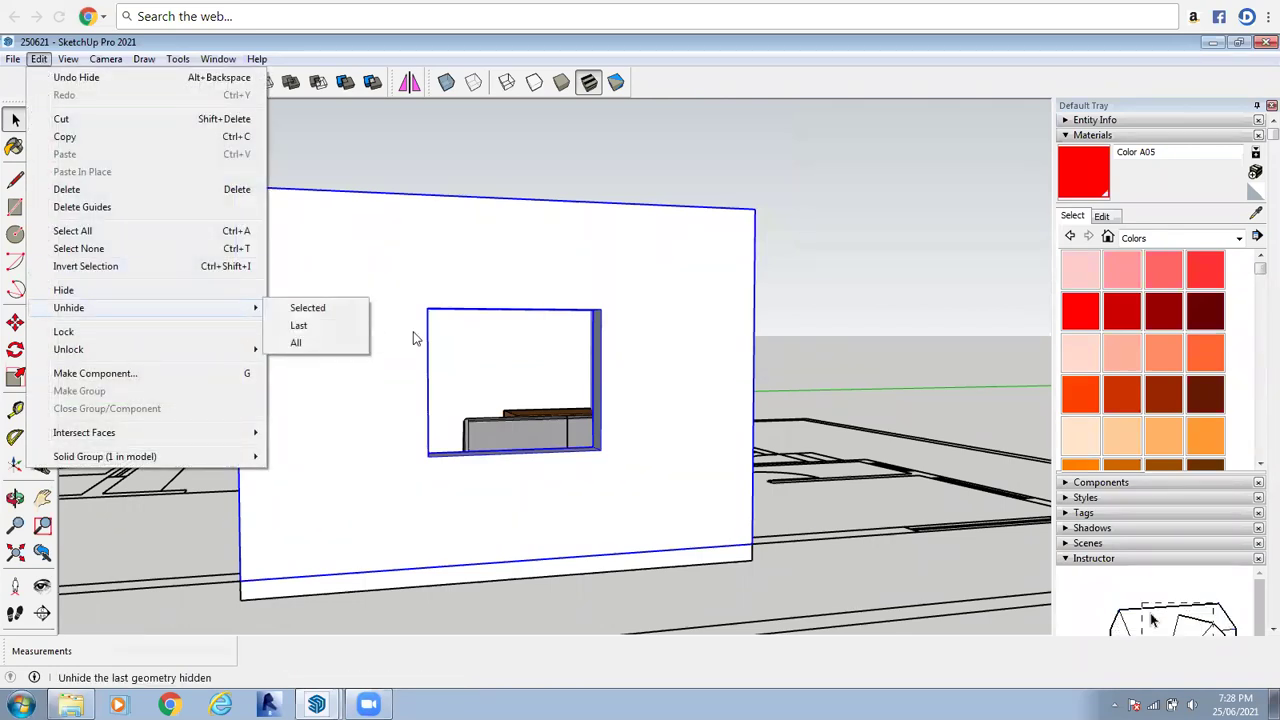
click(376, 443)
scroll(486, 246, down, 2)
click(486, 401)
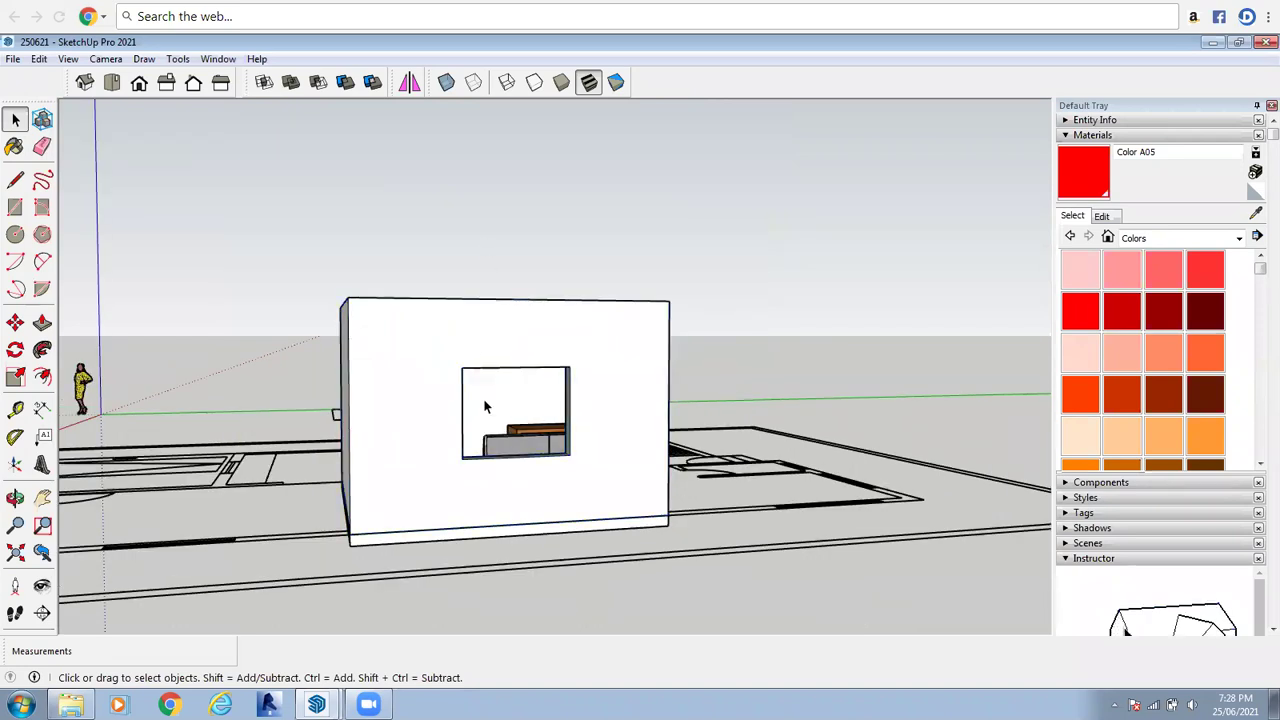
scroll(483, 398, up, 2)
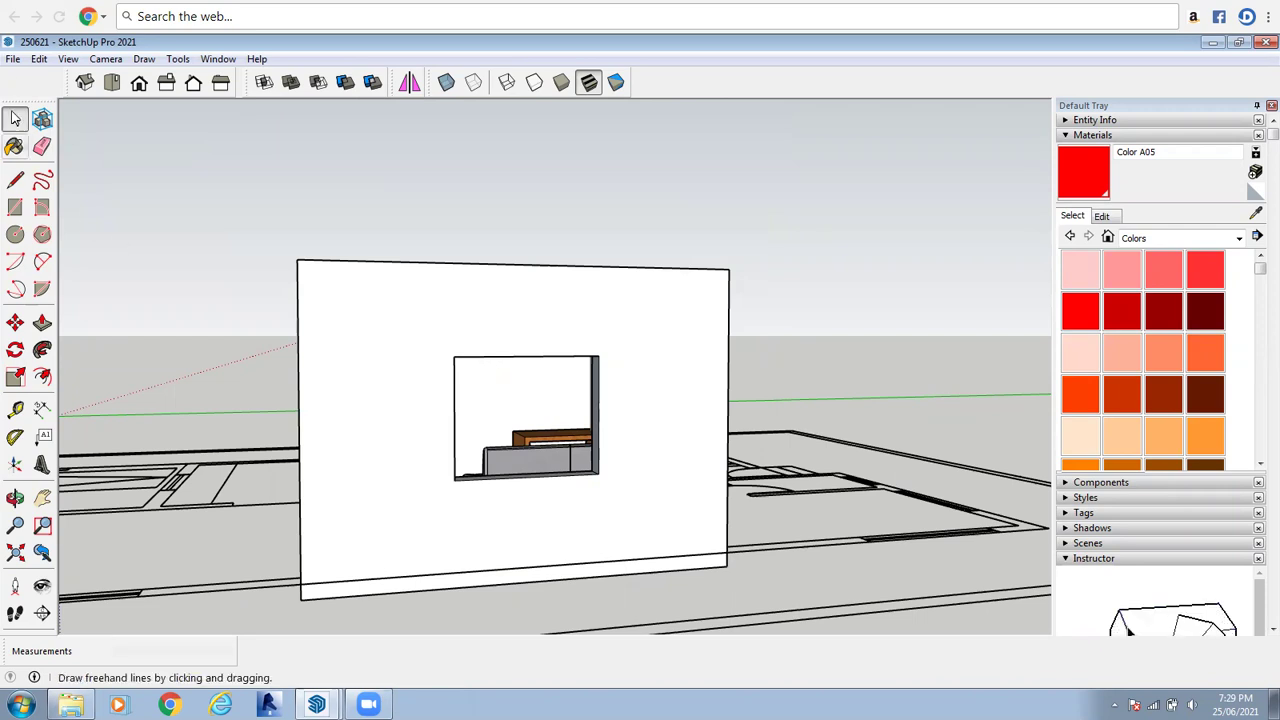
Unhide the last hidden object, the window, and apply Unhide All to the model
click(44, 62)
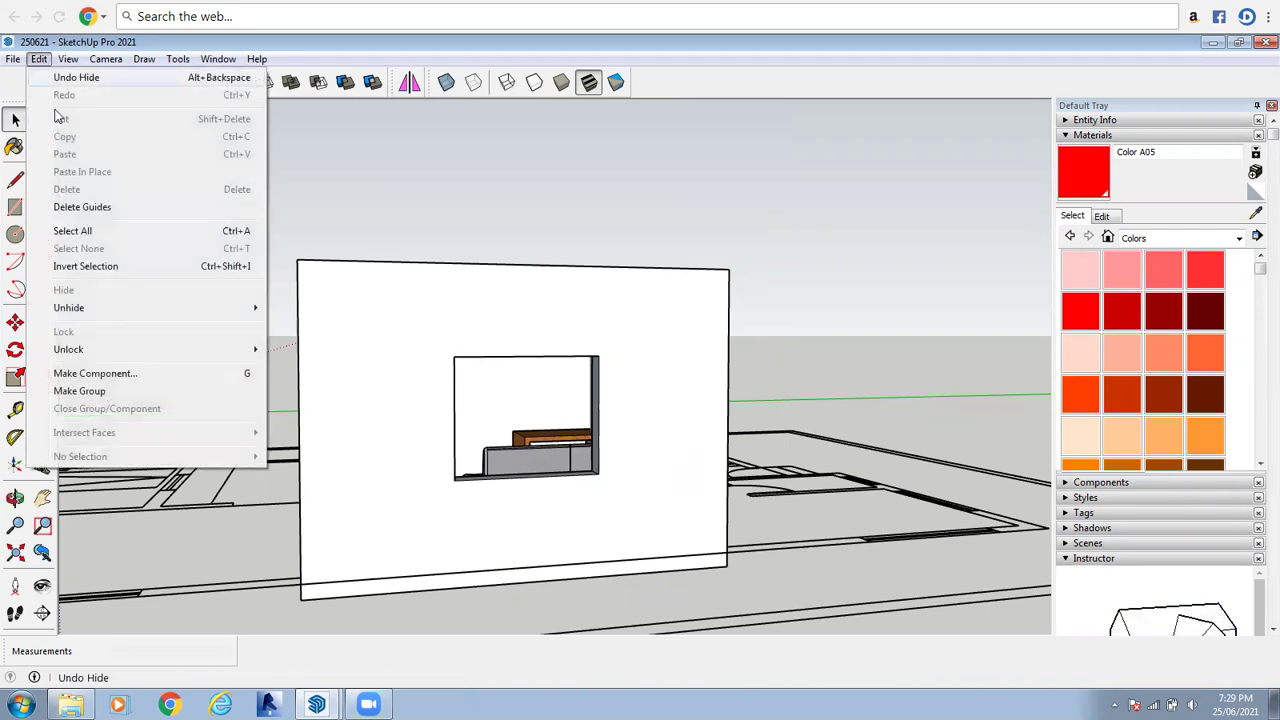
mouse_move(101, 307)
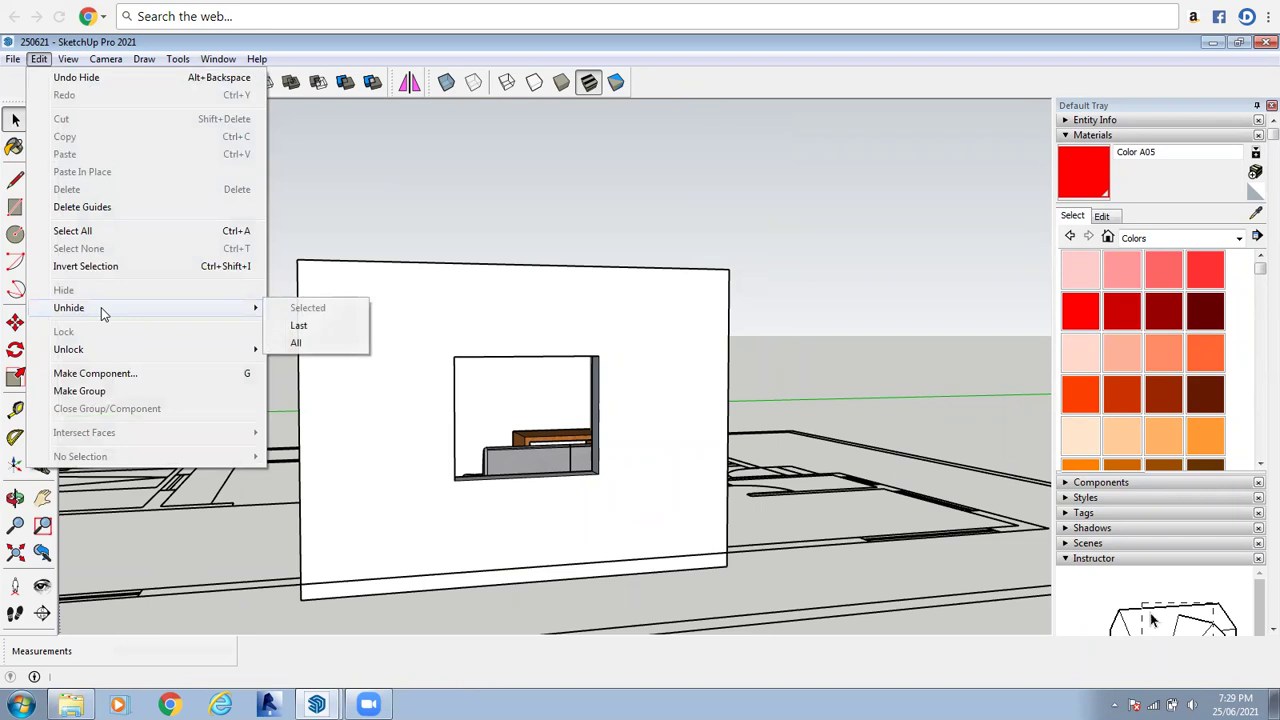
click(288, 332)
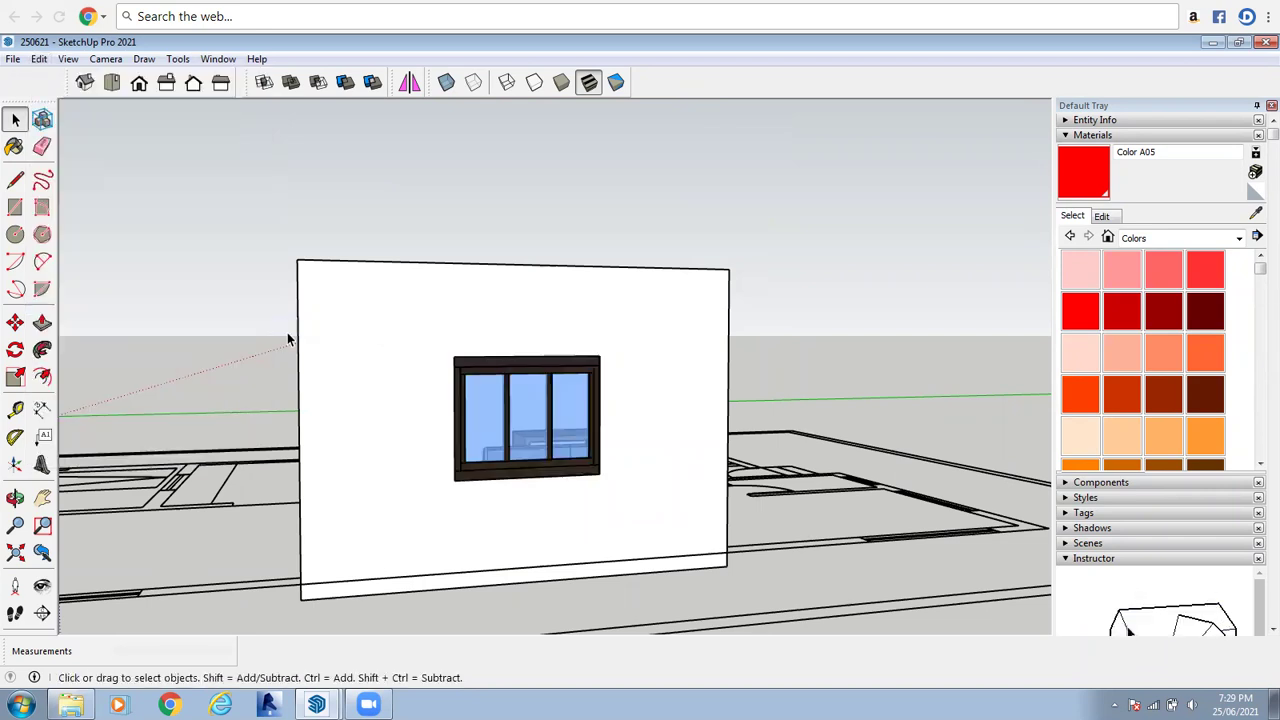
click(38, 59)
mouse_move(100, 307)
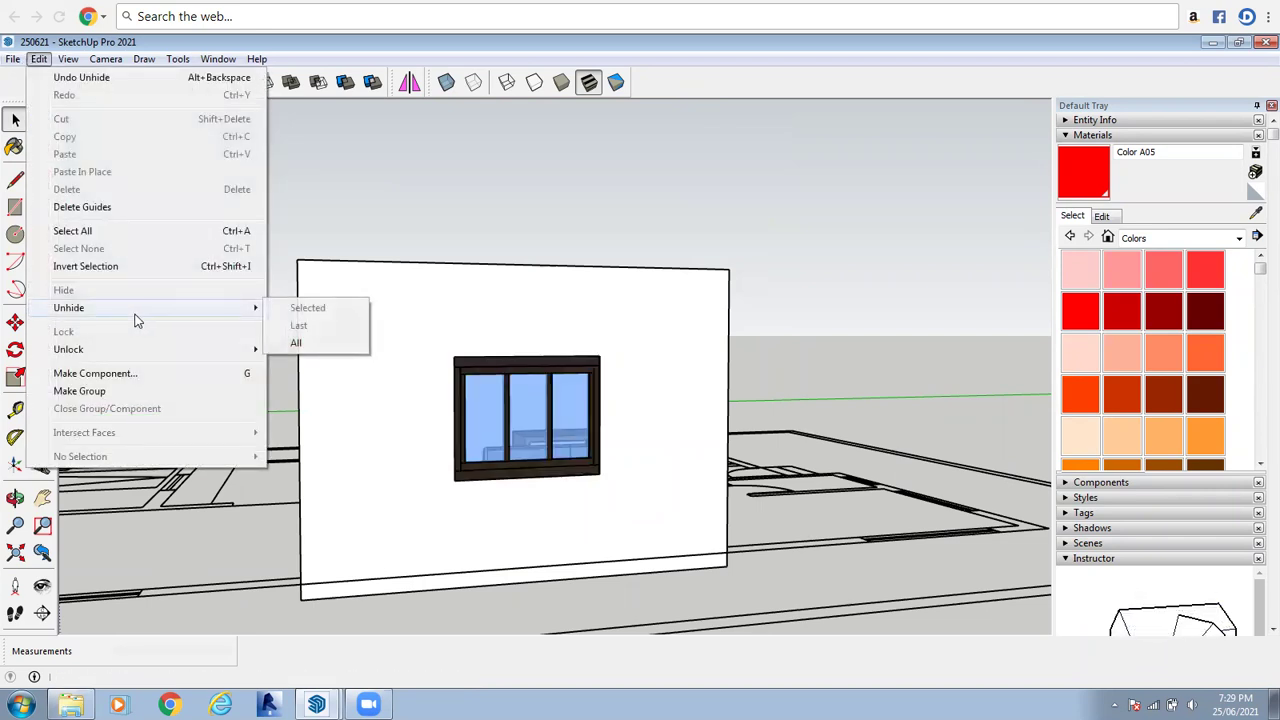
click(291, 343)
Hide the wall's window component again so that only its opening remains
click(504, 396)
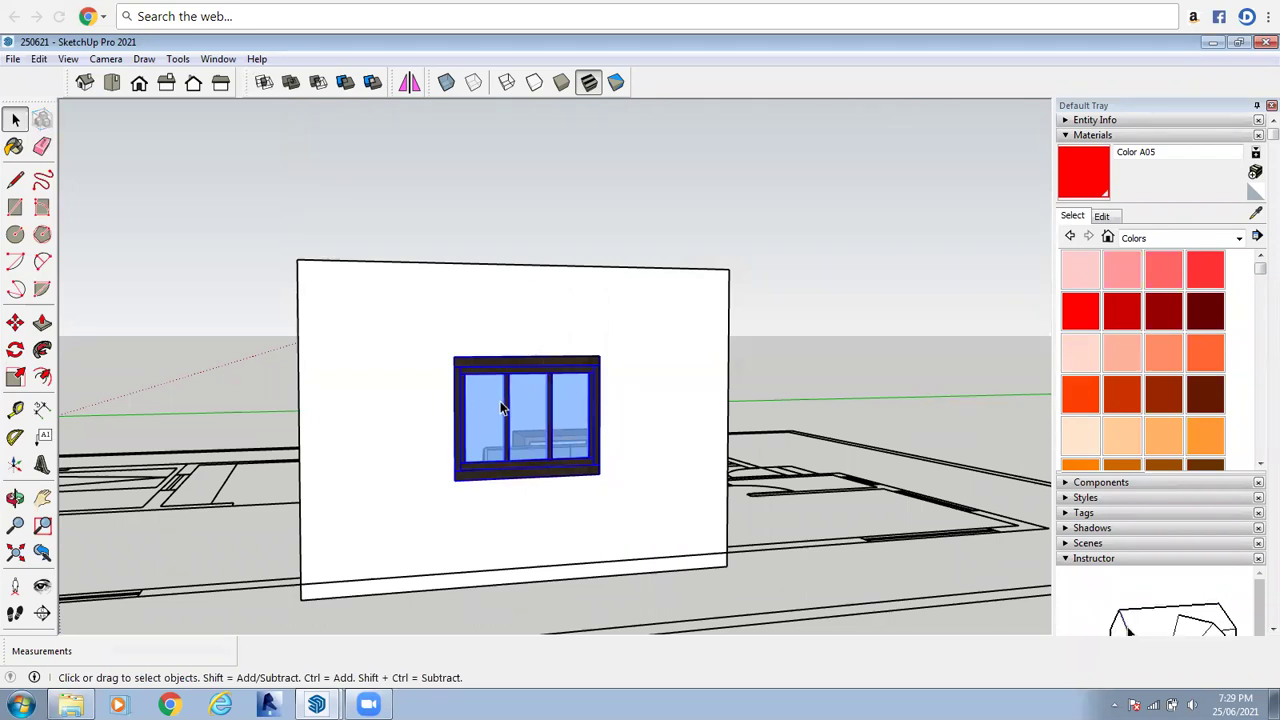
right_click(504, 406)
click(537, 302)
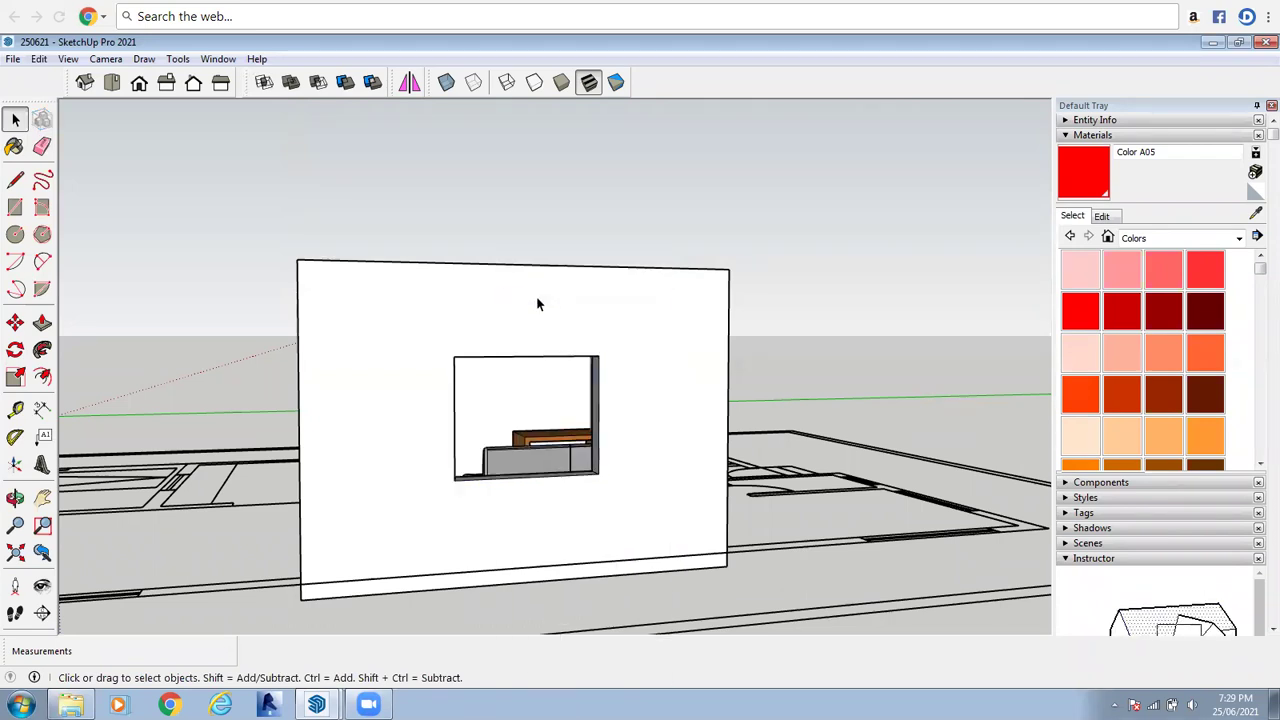
Examine the patterned wall, furniture and false ceiling with its round light fittings through the window opening
scroll(511, 414, up, 2)
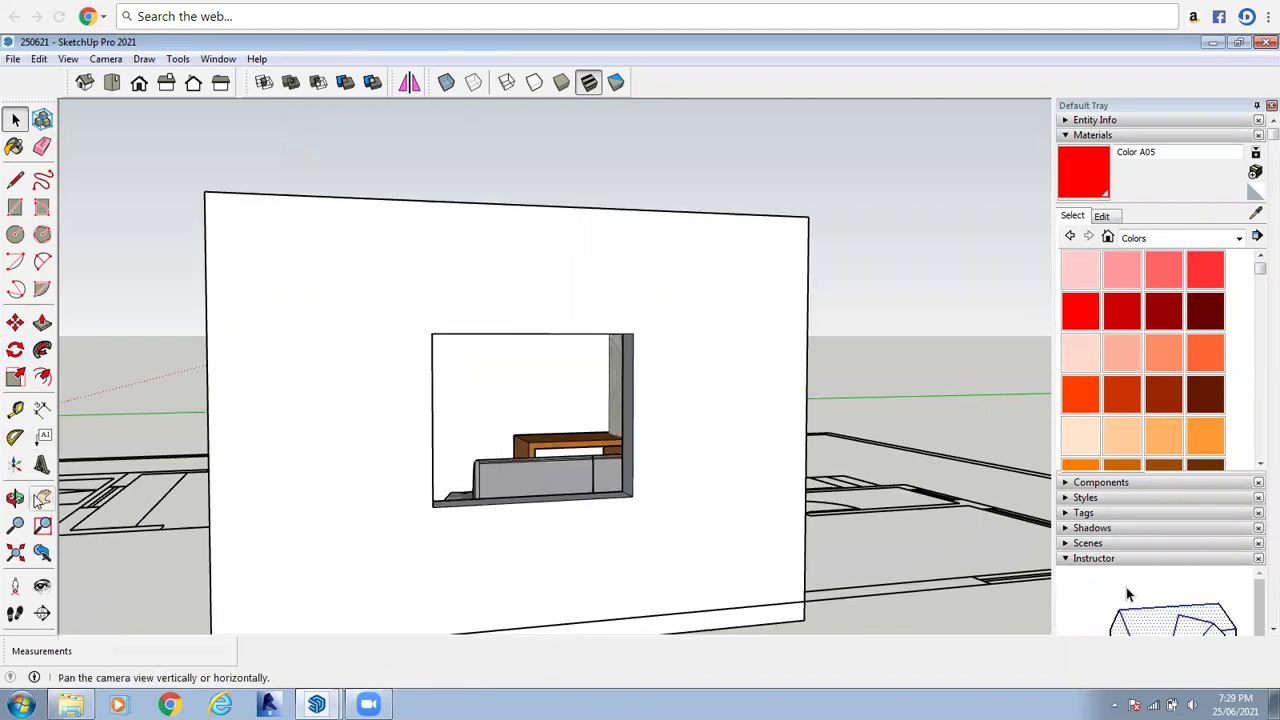
click(15, 497)
scroll(634, 445, up, 6)
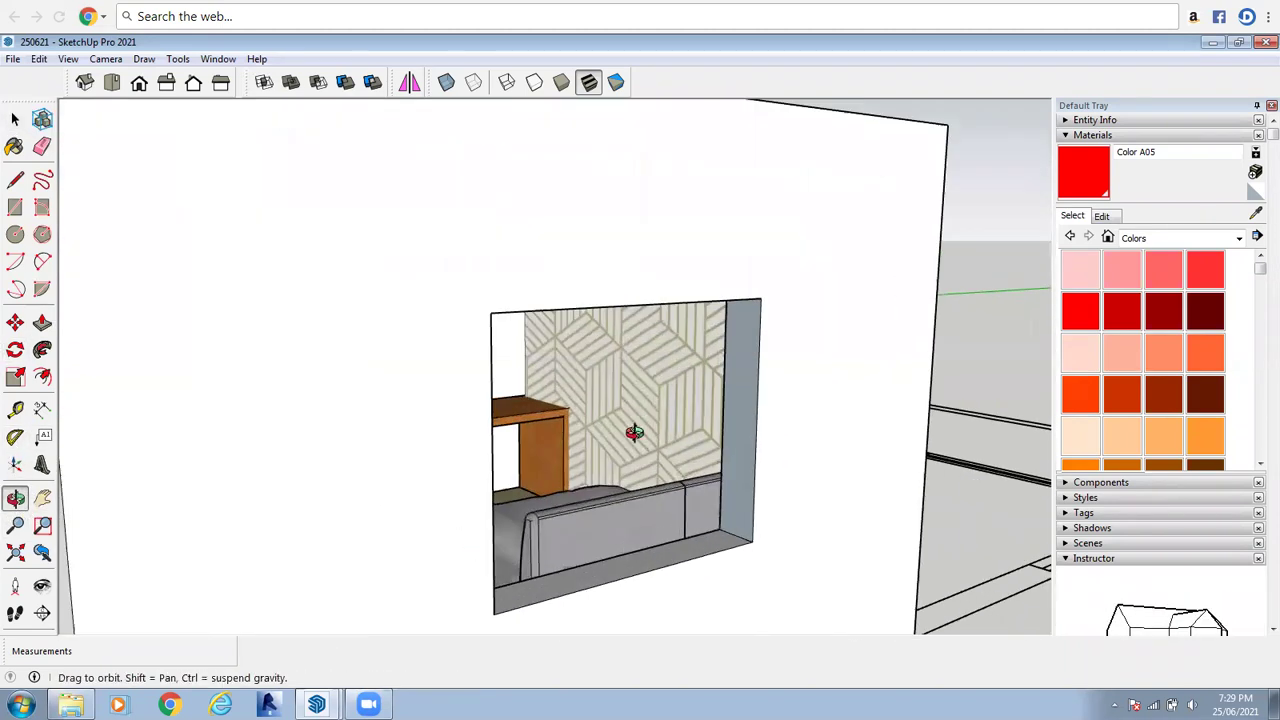
scroll(586, 377, down, 3)
scroll(560, 434, up, 8)
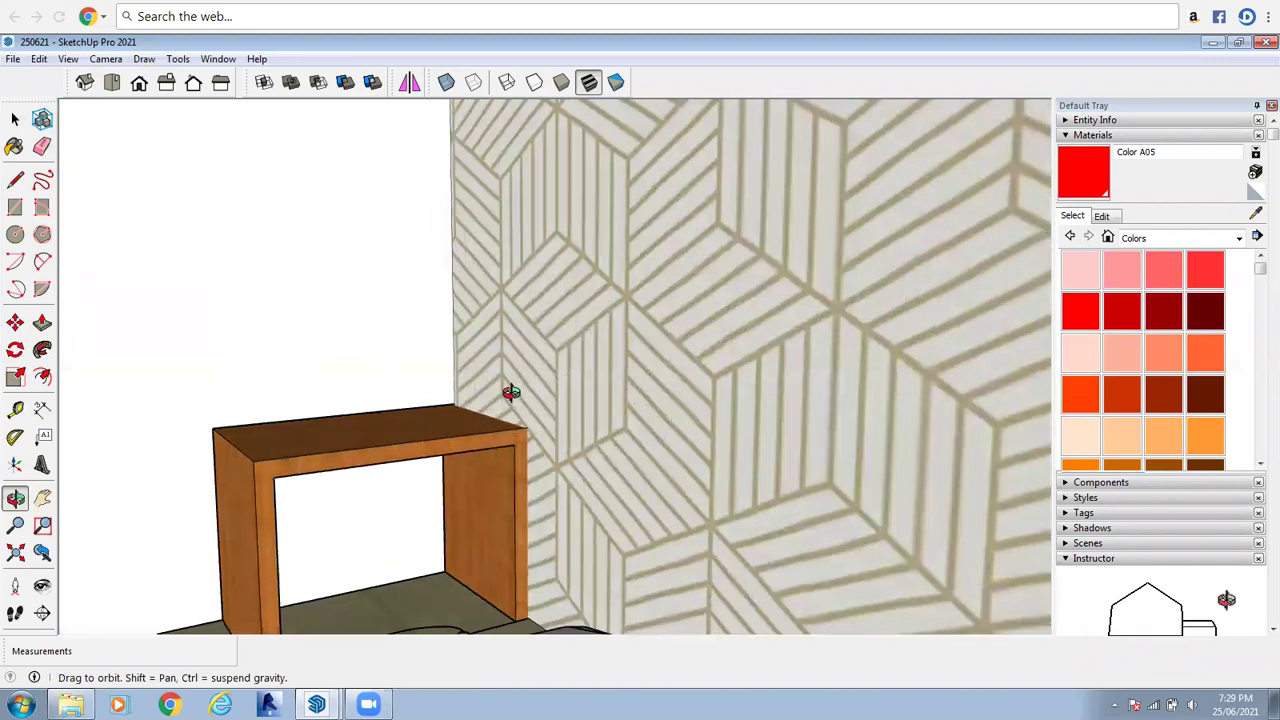
drag(580, 453, 320, 227)
scroll(386, 303, down, 4)
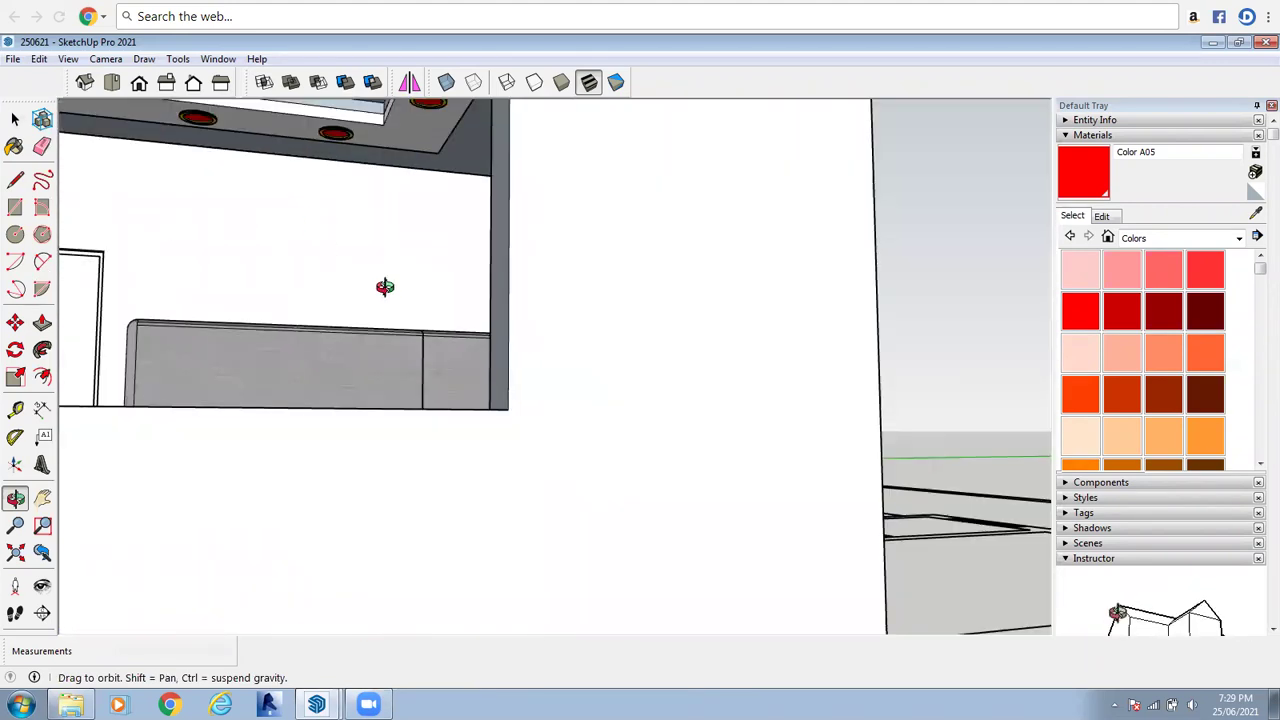
drag(274, 180, 318, 445)
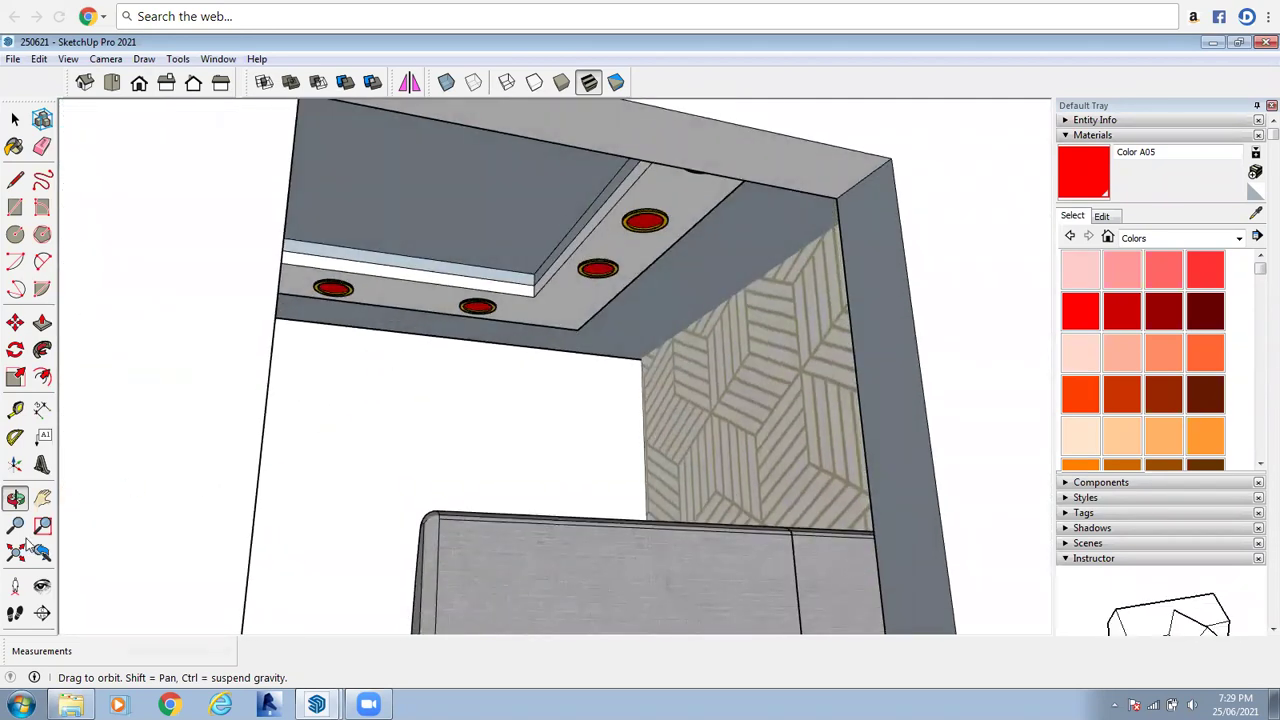
Try to position the camera at the room's far inner corner with a 5' 6" height offset
click(20, 589)
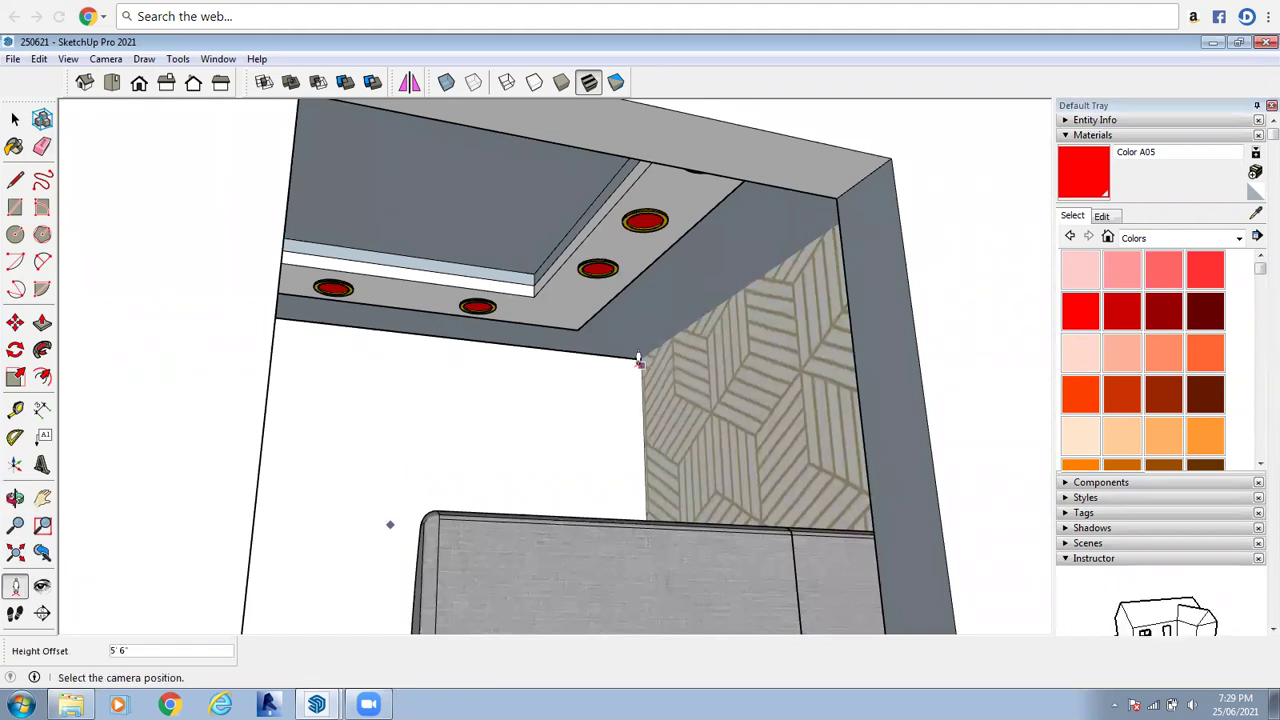
click(637, 371)
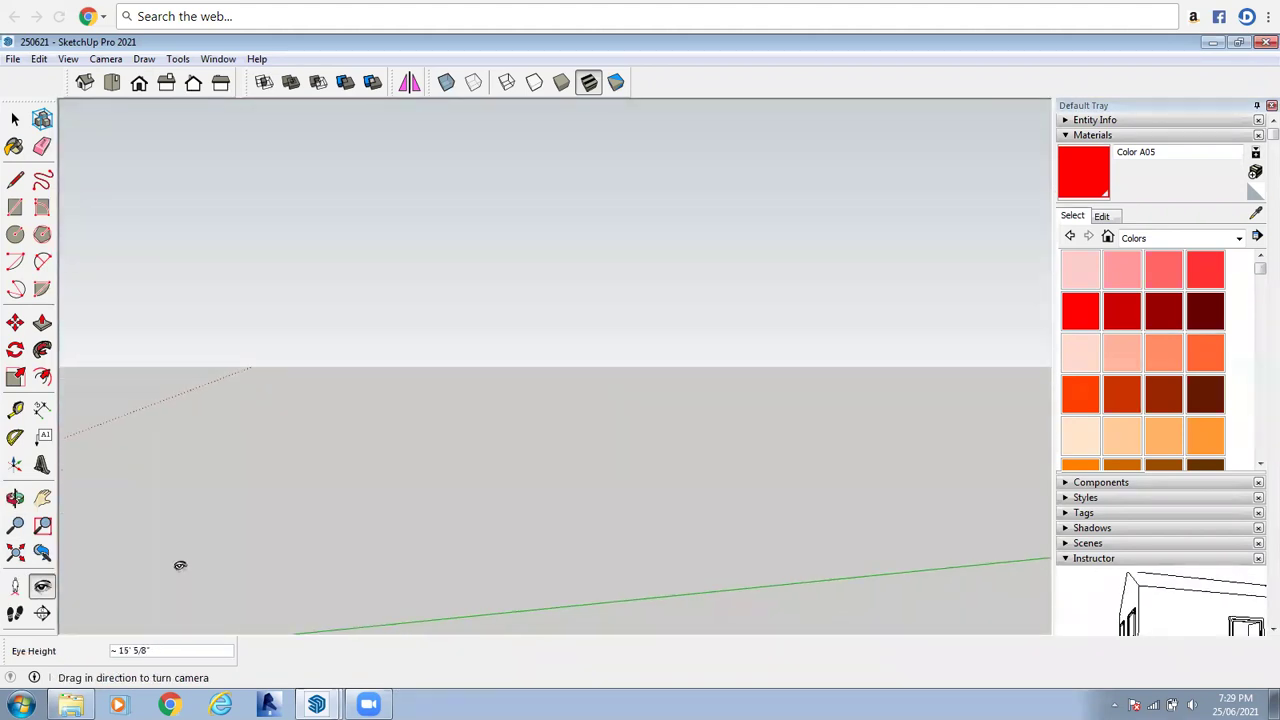
scroll(428, 322, down, 3)
scroll(436, 400, up, 4)
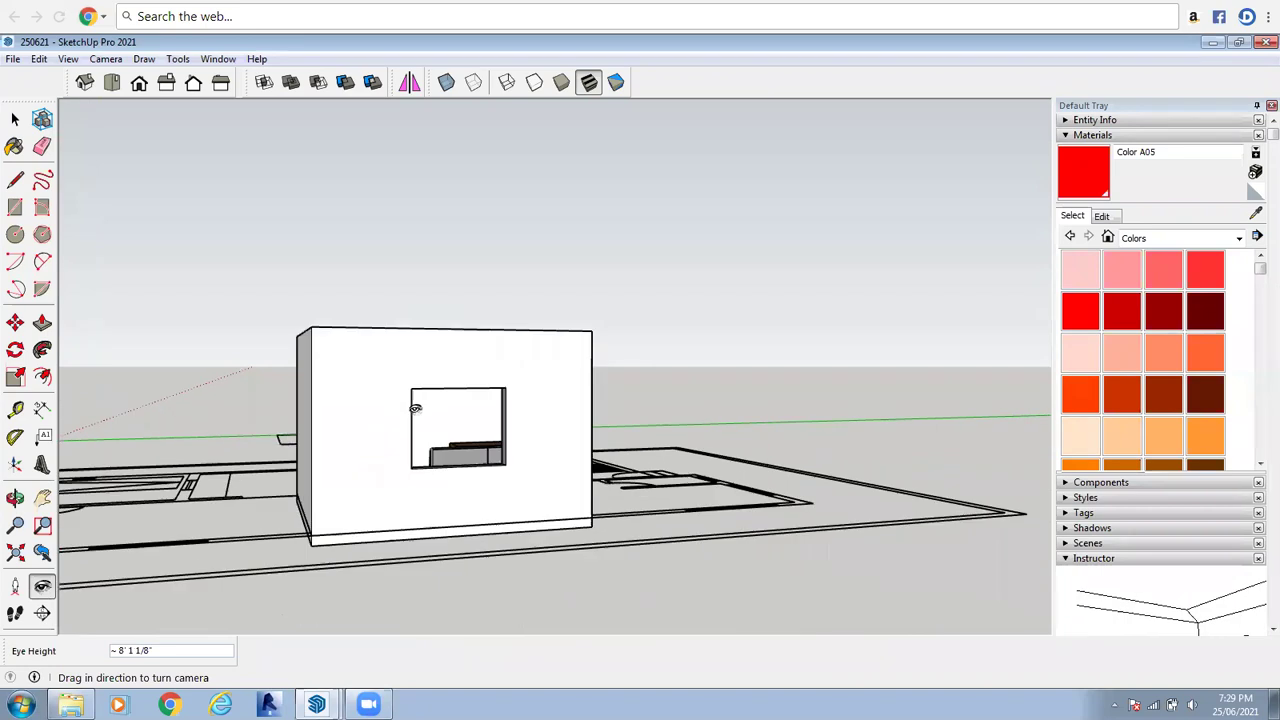
scroll(563, 369, up, 3)
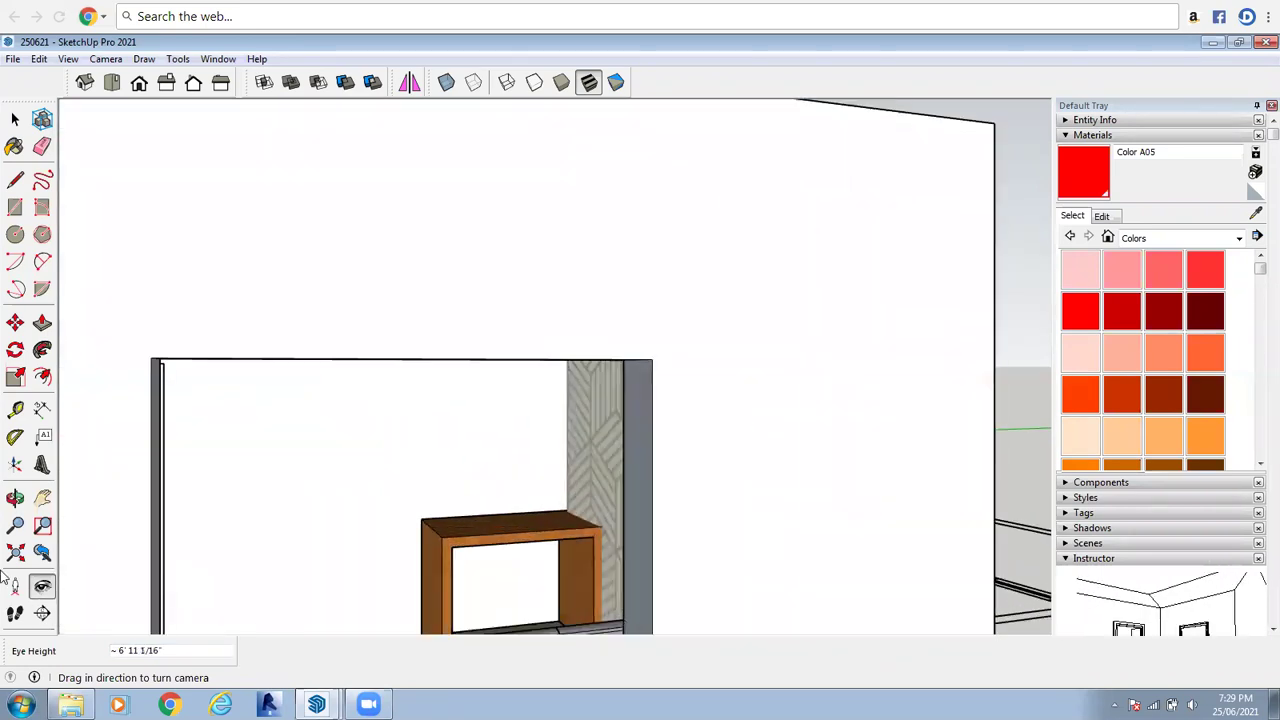
Examine the underside of the false ceiling's recessed band and round light fittings from below through the window opening
click(15, 498)
drag(314, 499, 290, 485)
drag(166, 402, 340, 296)
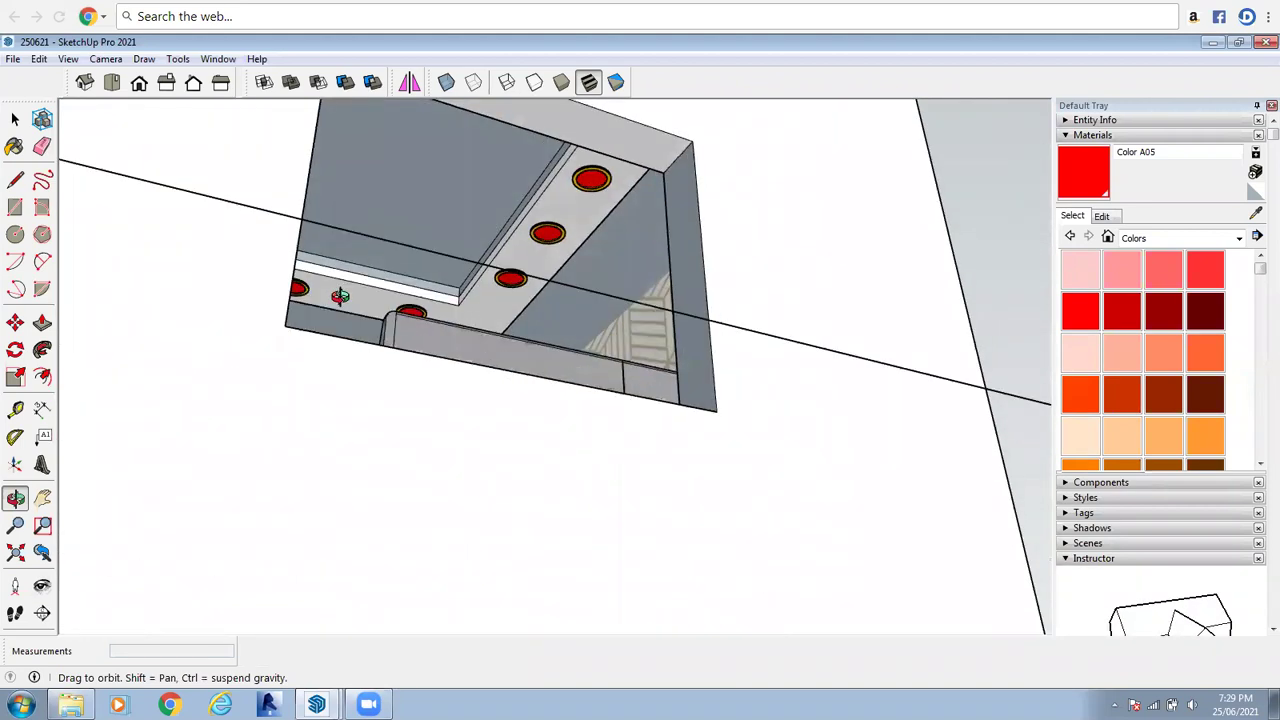
scroll(323, 323, down, 10)
right_click(380, 420)
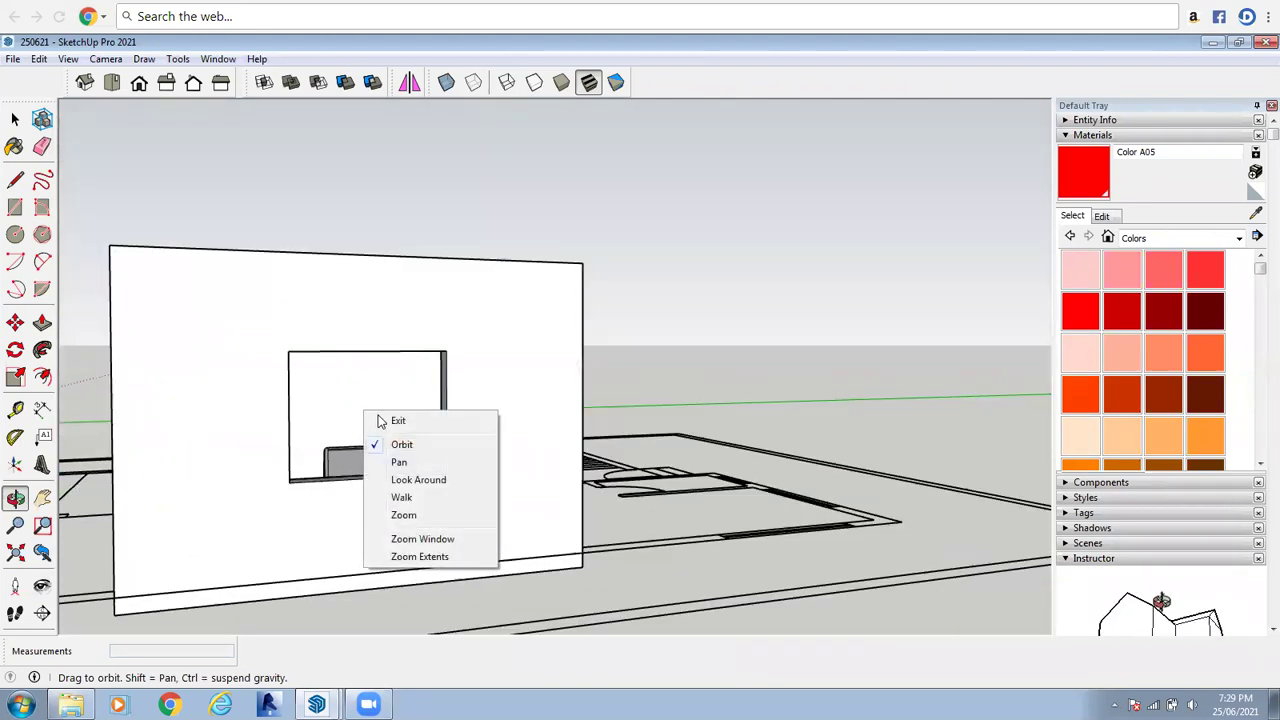
click(385, 421)
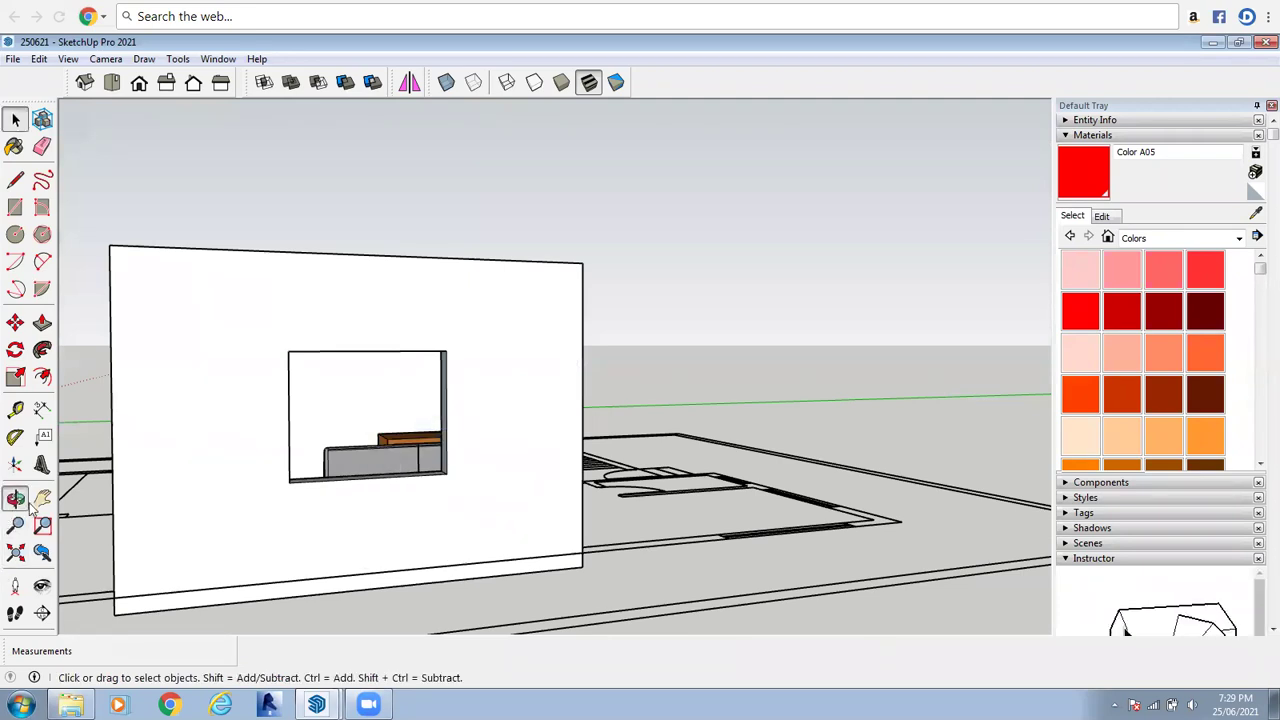
scroll(300, 350, up, 5)
drag(220, 337, 167, 260)
scroll(167, 260, up, 3)
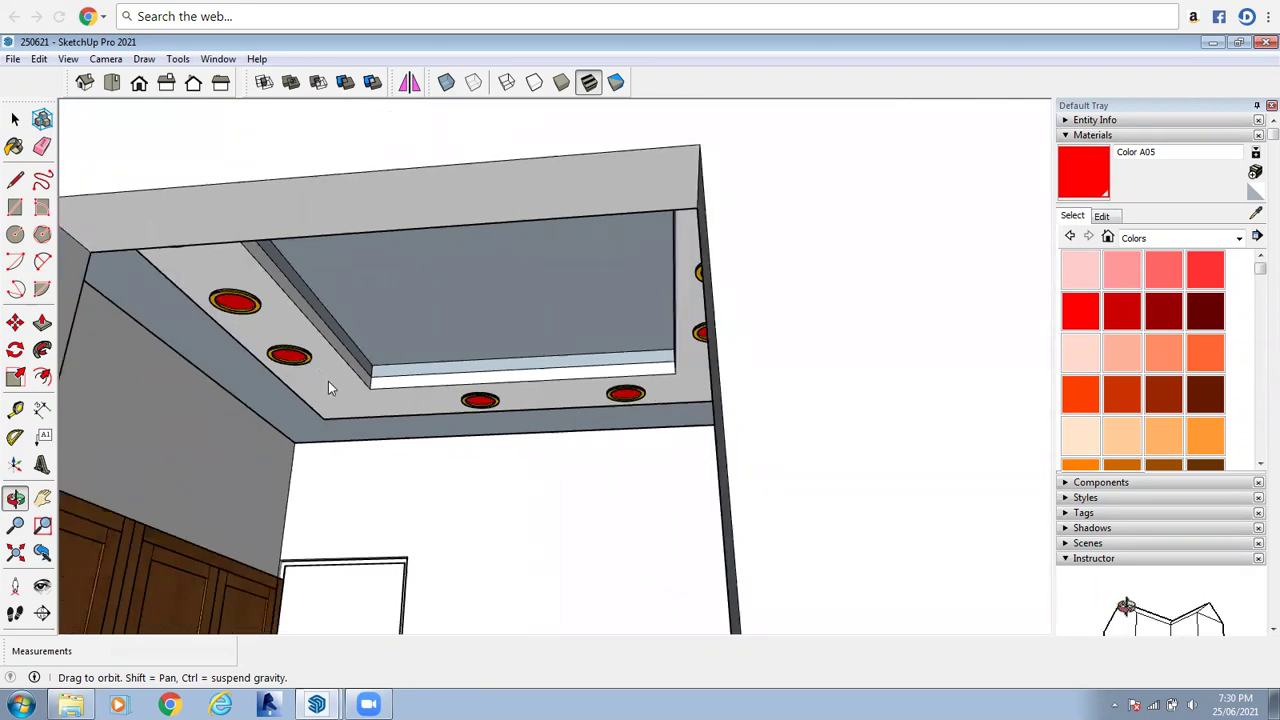
key(space)
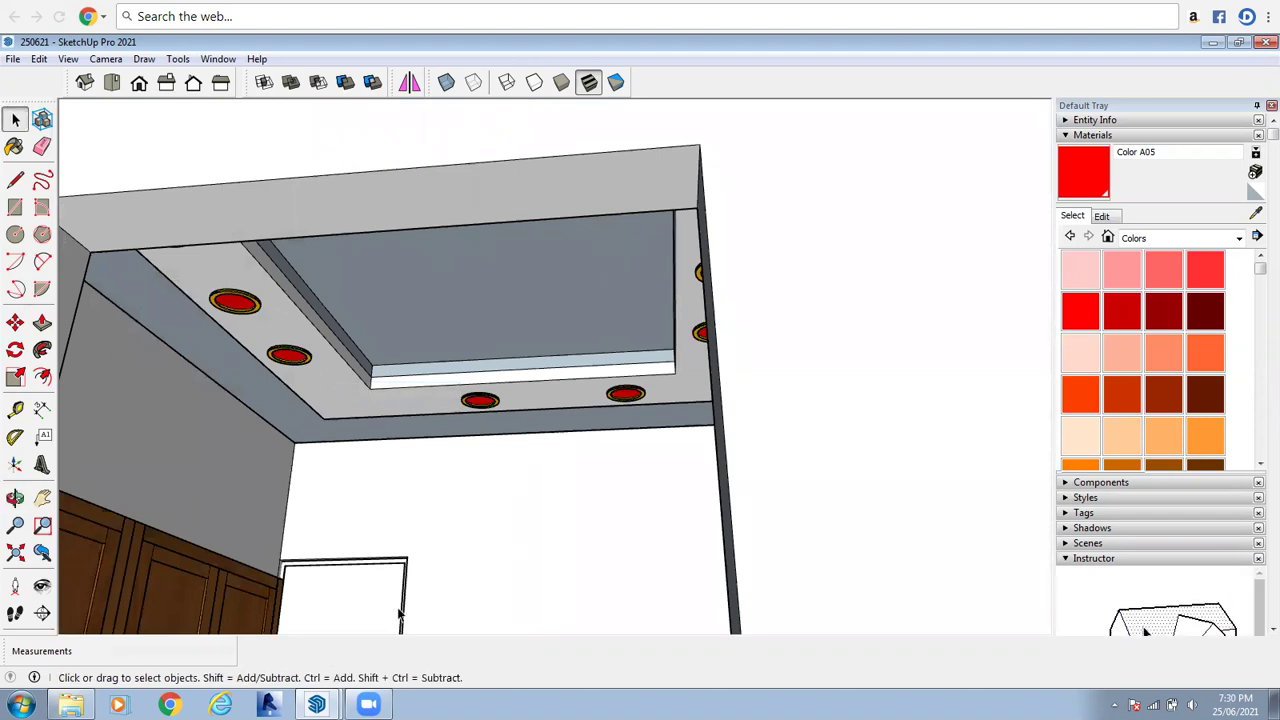
Switch to Chrome, search Google for "3d warehouse sketchup free download" and open the 3D Warehouse site
click(352, 447)
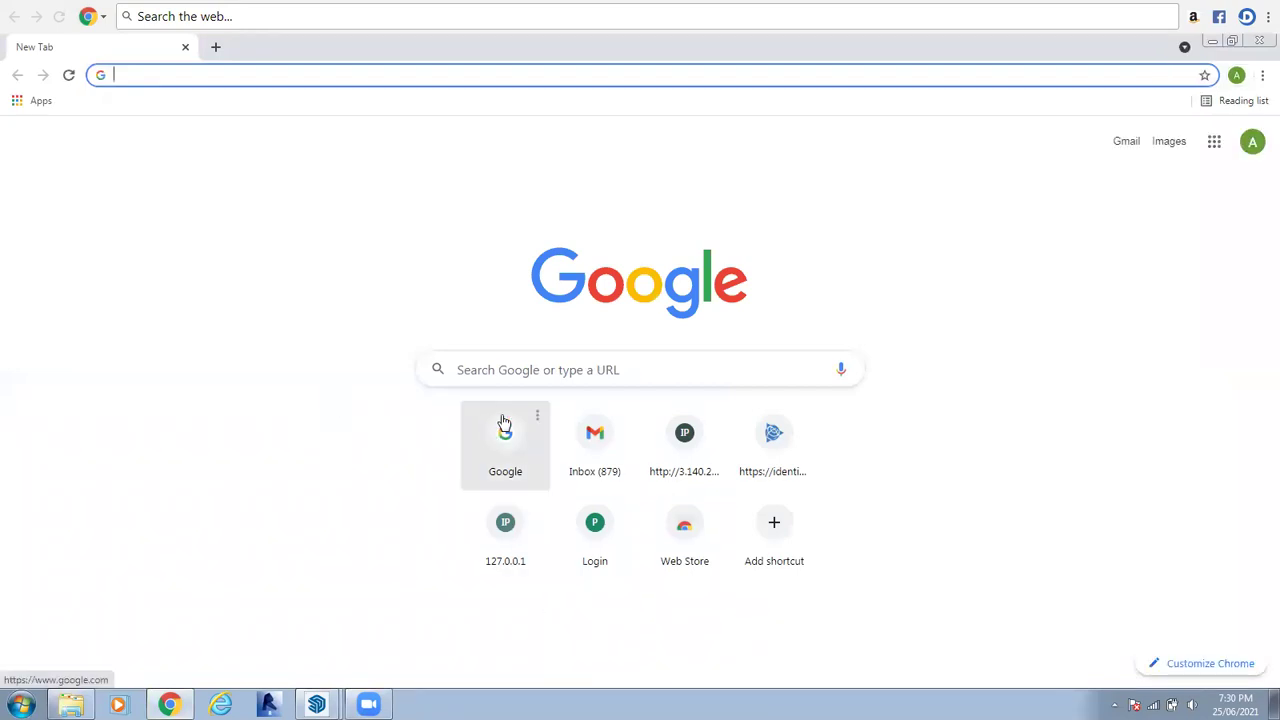
click(488, 365)
text(3d)
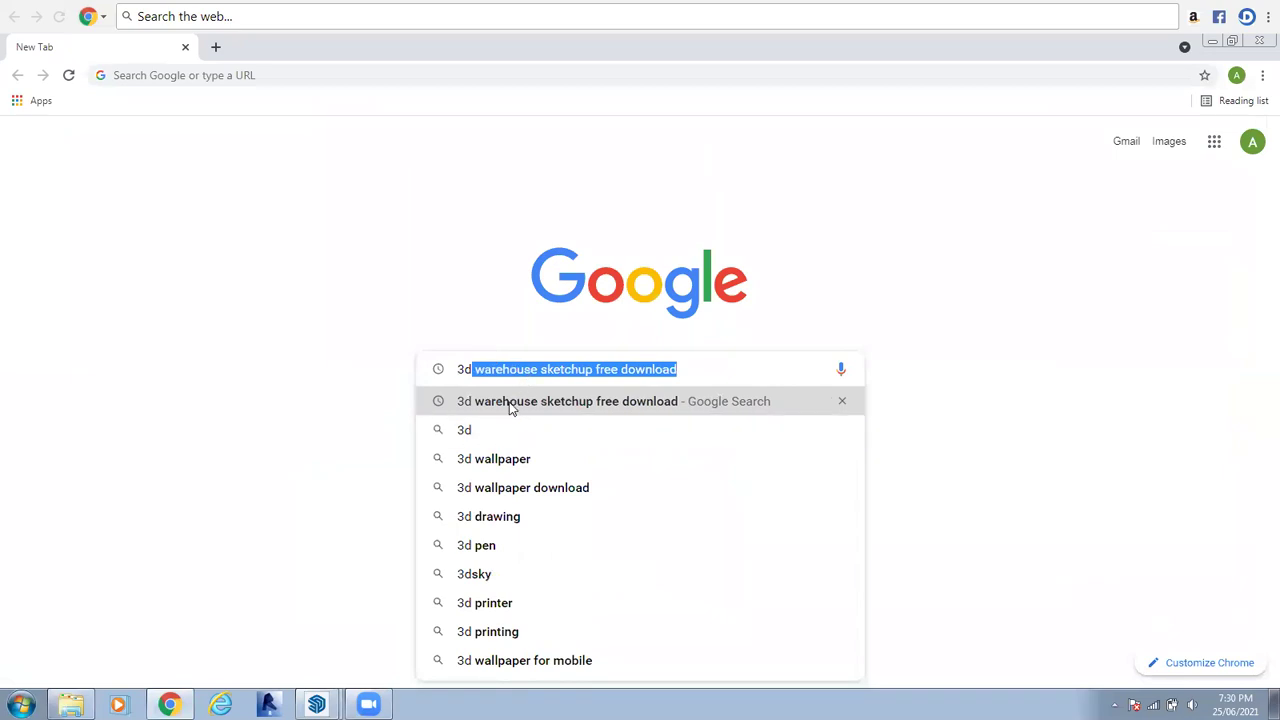
click(509, 402)
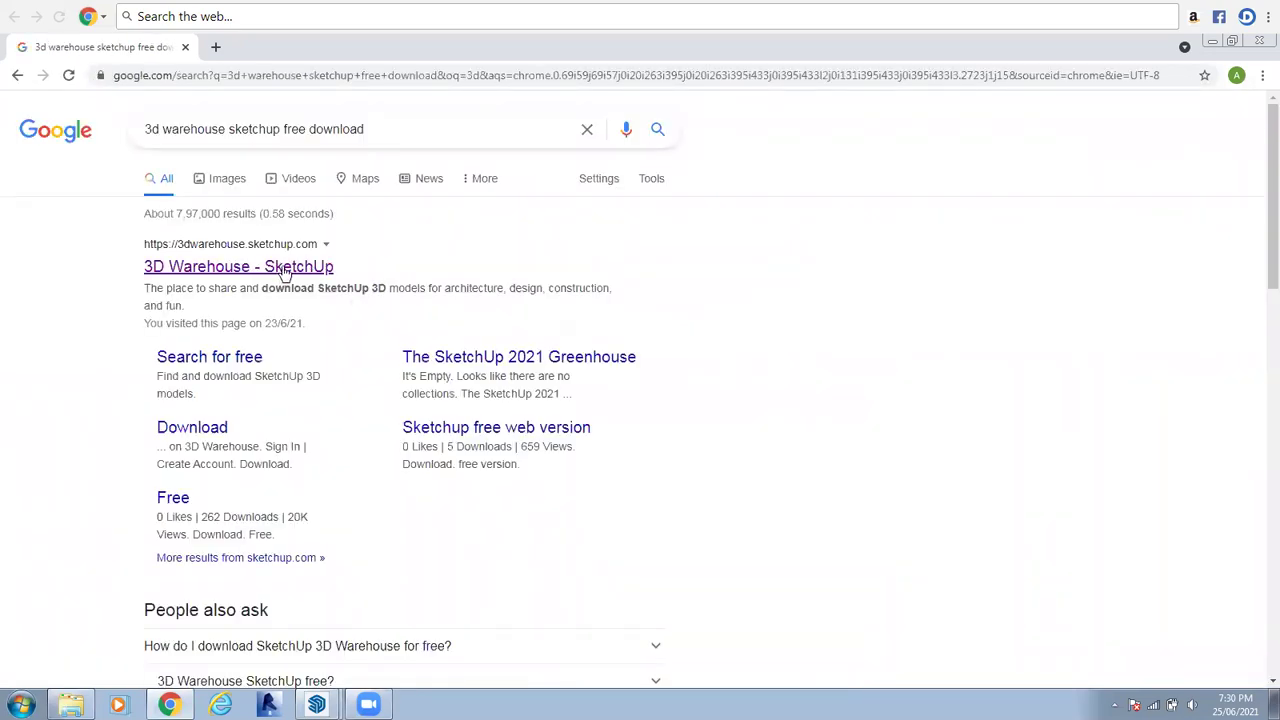
click(285, 268)
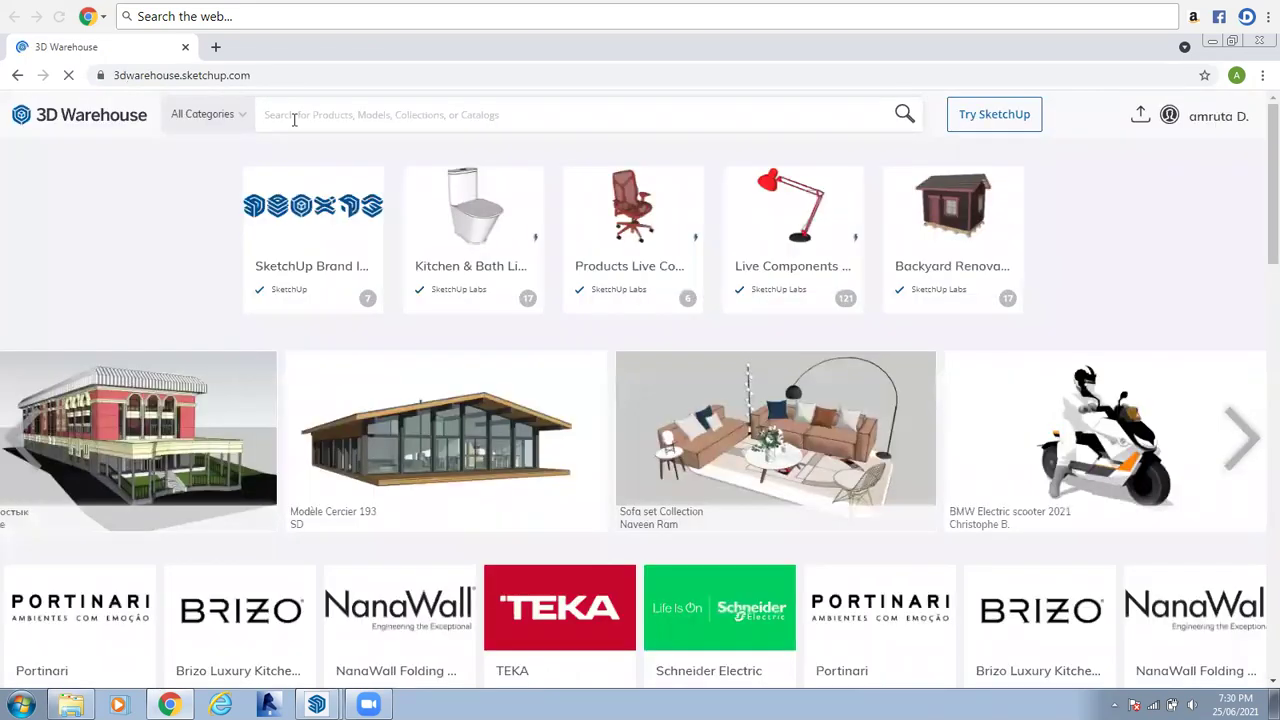
Search 3D Warehouse across all categories for "ceiling"
click(294, 120)
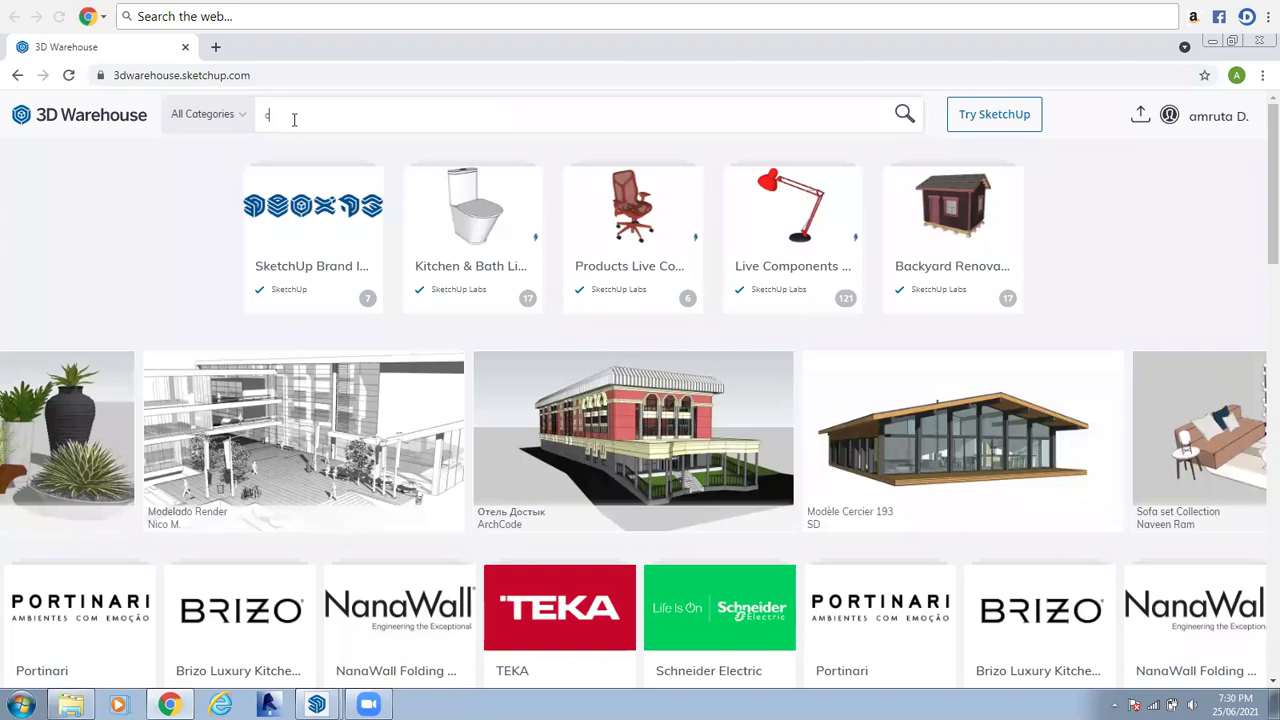
text(ceiling)
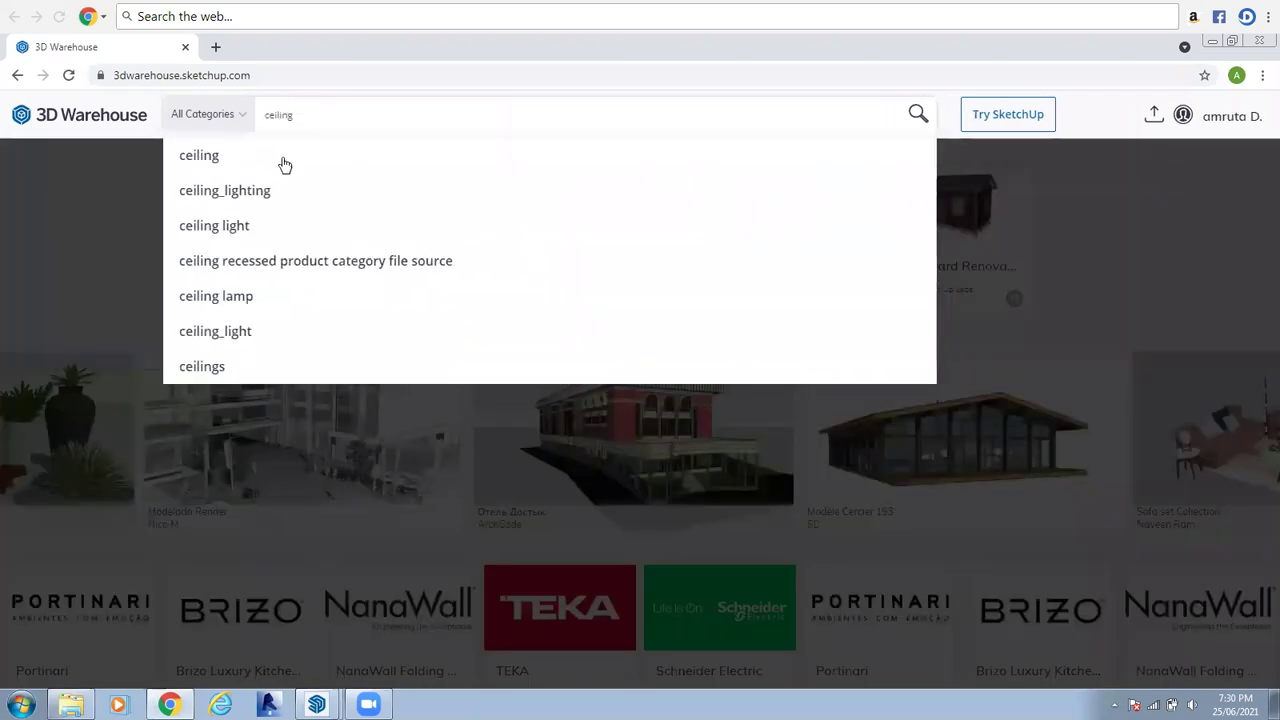
Search 3D Warehouse for ceiling_lighting and browse the ceiling light models in the results
click(229, 190)
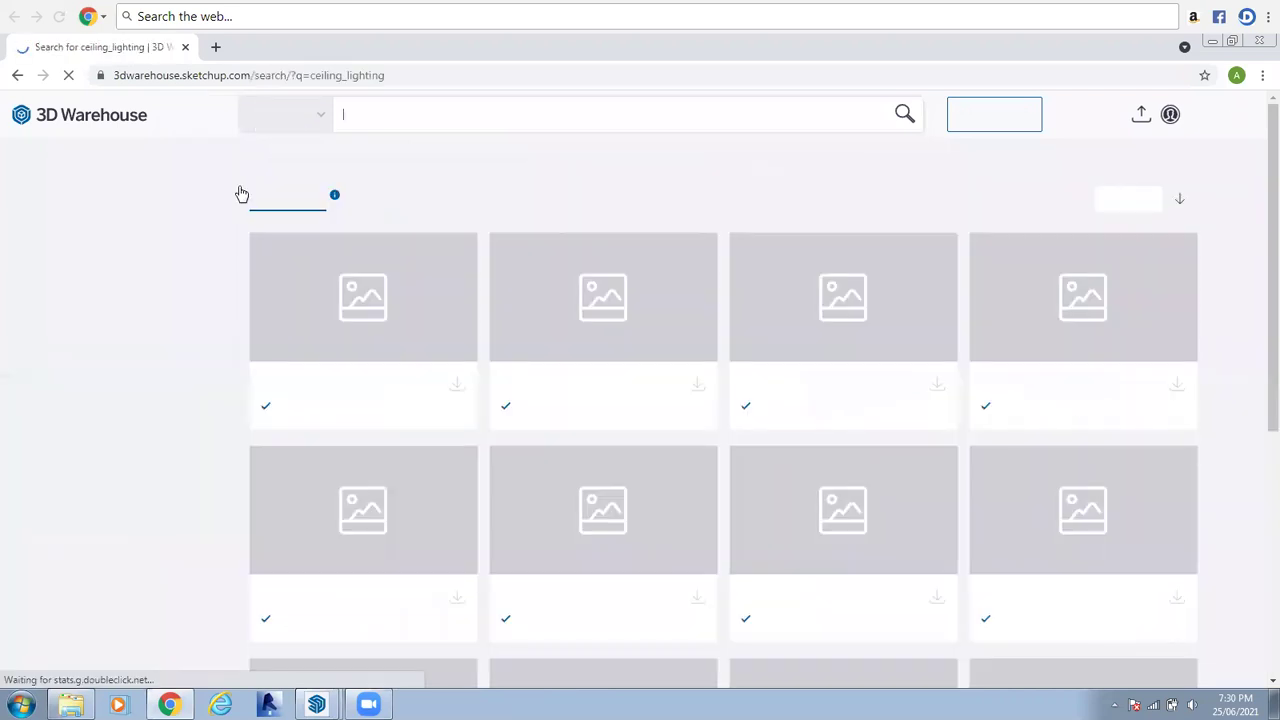
scroll(495, 320, down, 1)
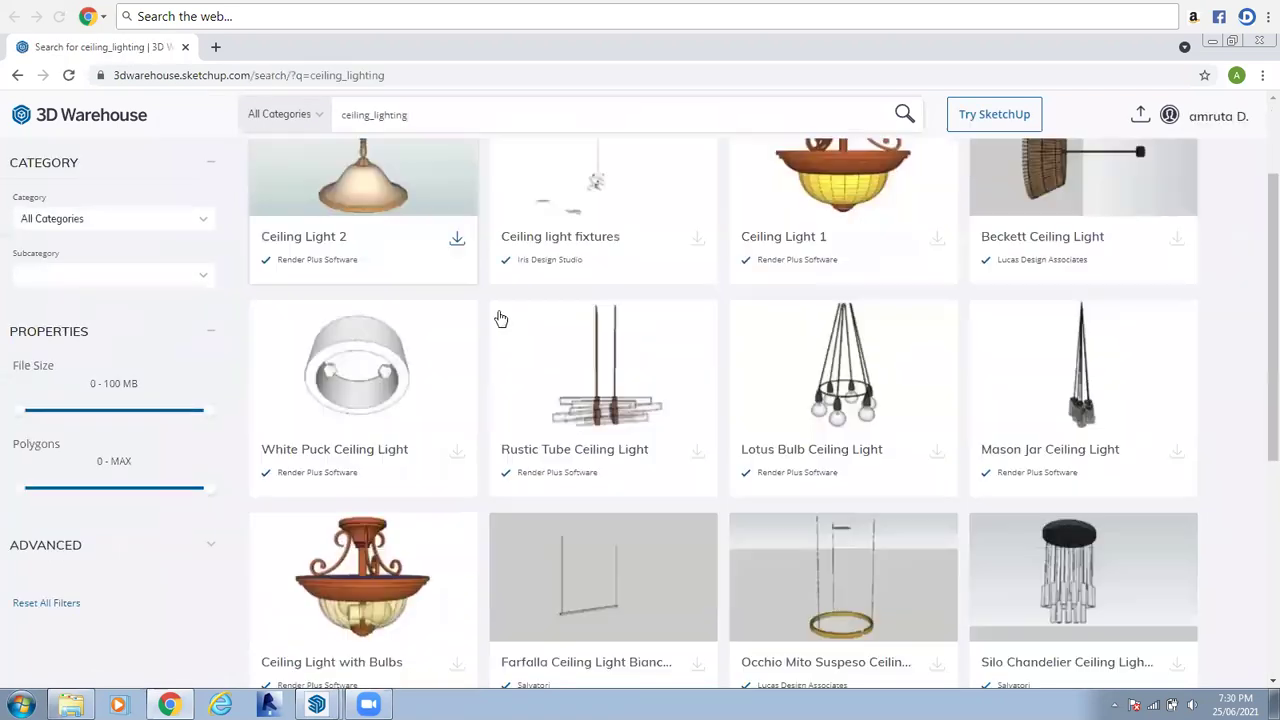
scroll(501, 318, down, 2)
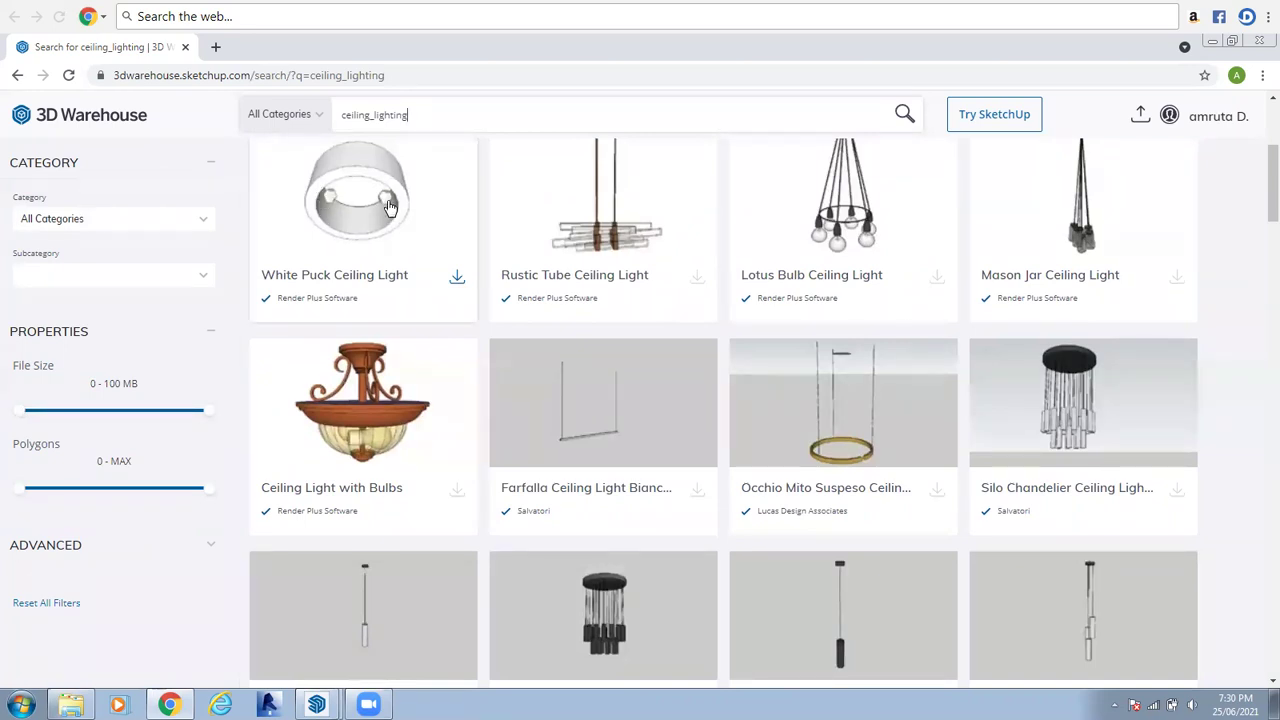
scroll(771, 300, down, 4)
scroll(770, 302, up, 6)
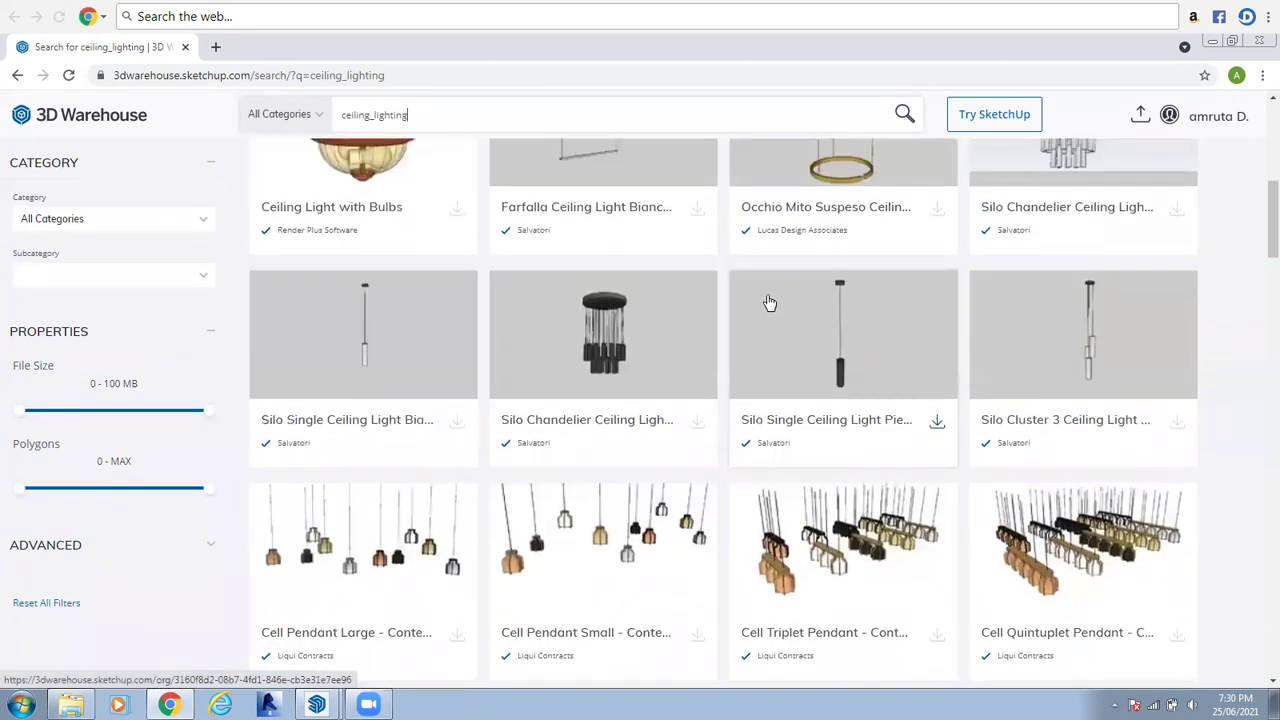
scroll(768, 305, down, 9)
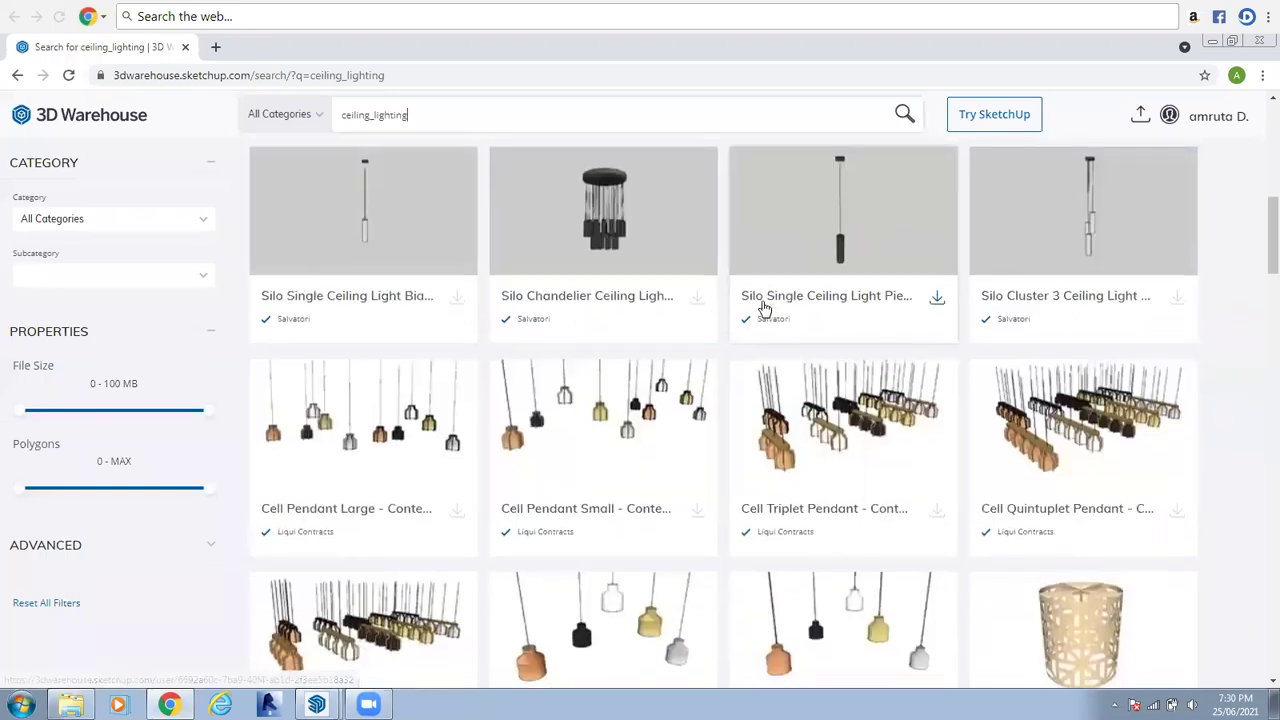
scroll(764, 308, down, 10)
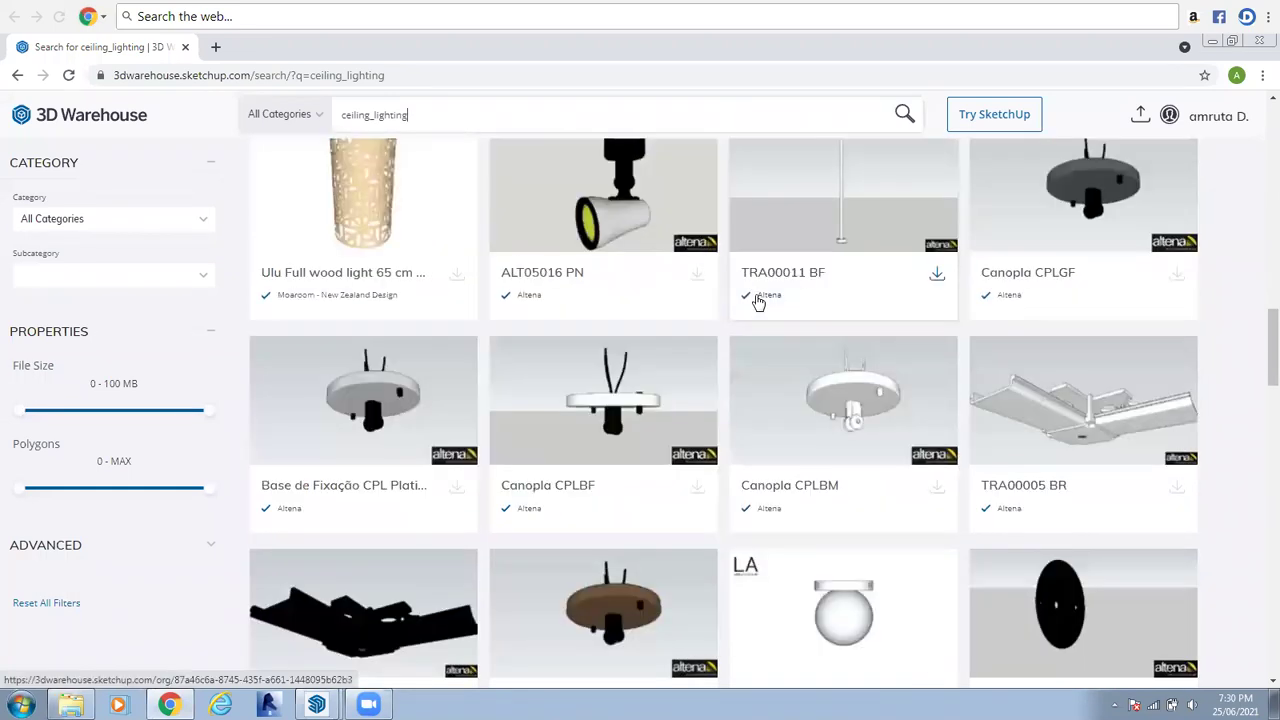
scroll(757, 302, down, 6)
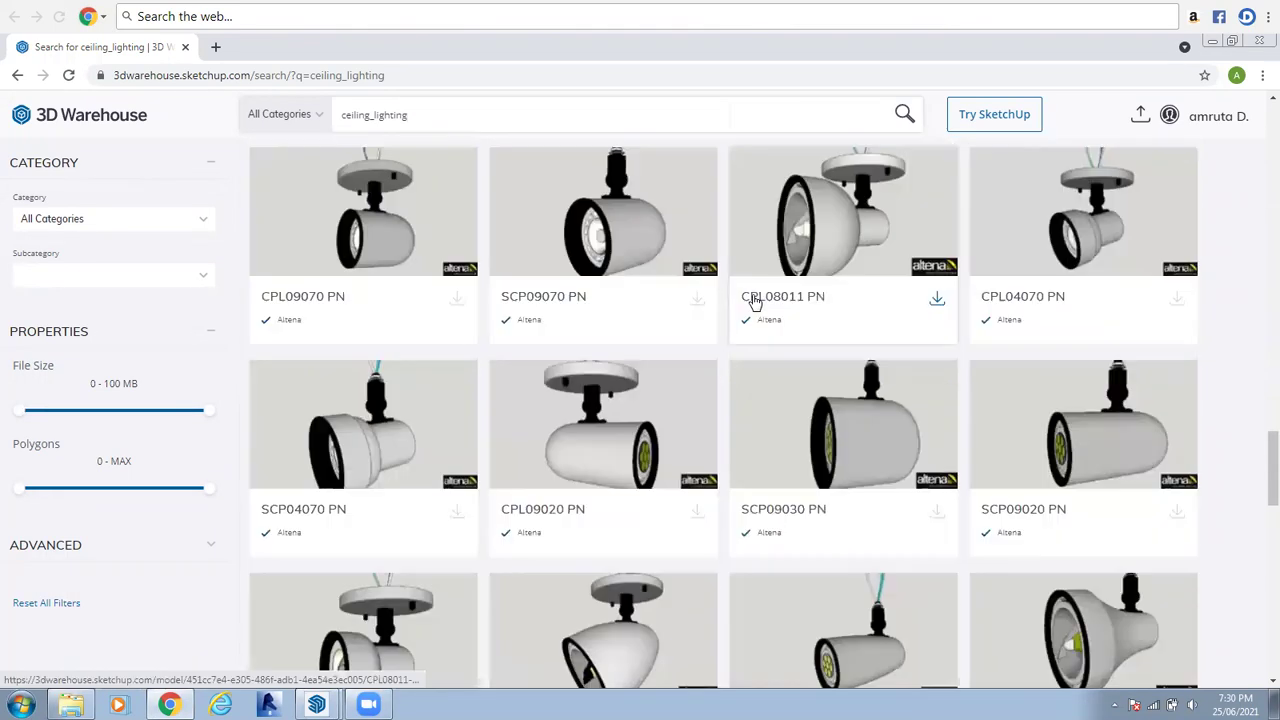
scroll(752, 302, up, 3)
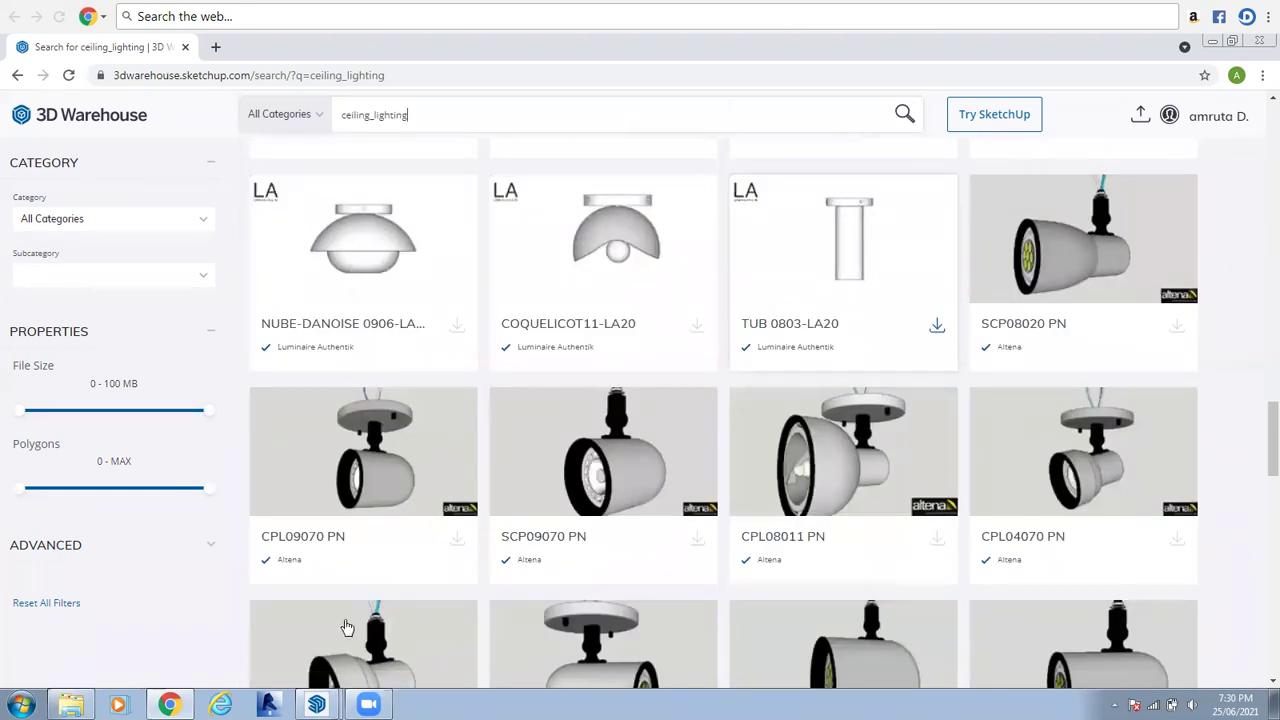
Switch to SketchUp and unhide all hidden objects in the room model
key(alt+Tab)
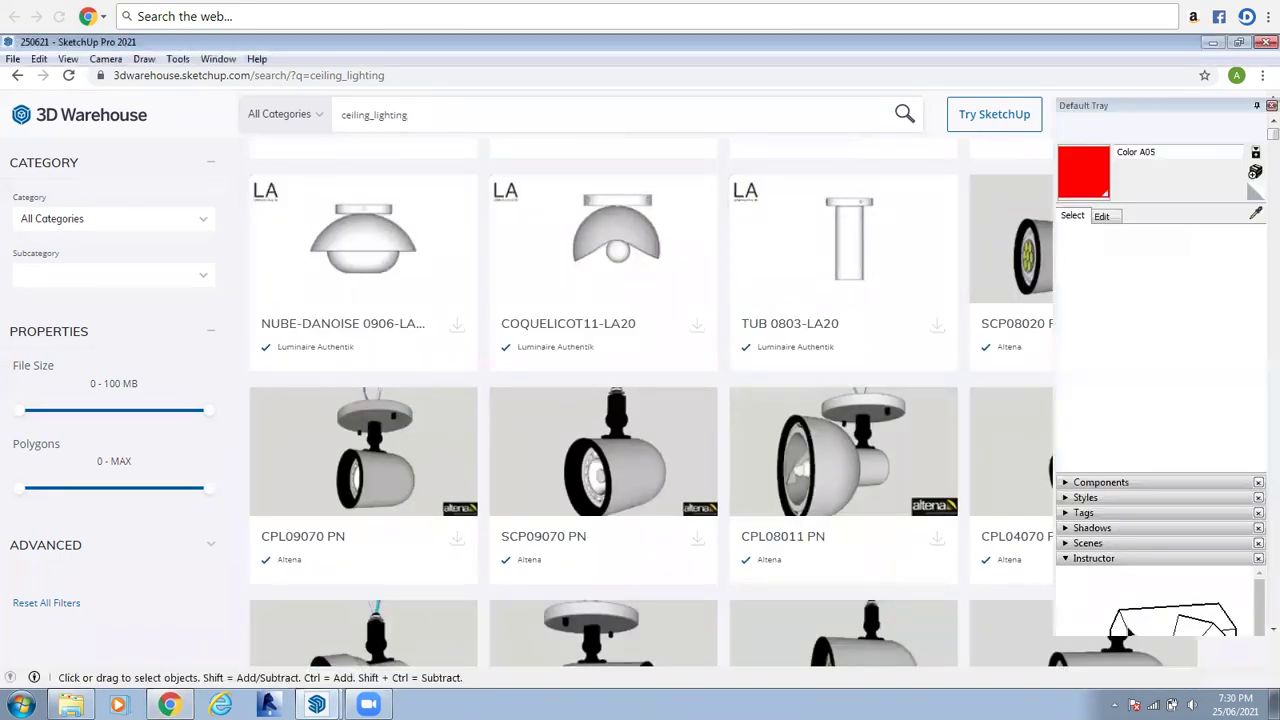
scroll(515, 322, down, 5)
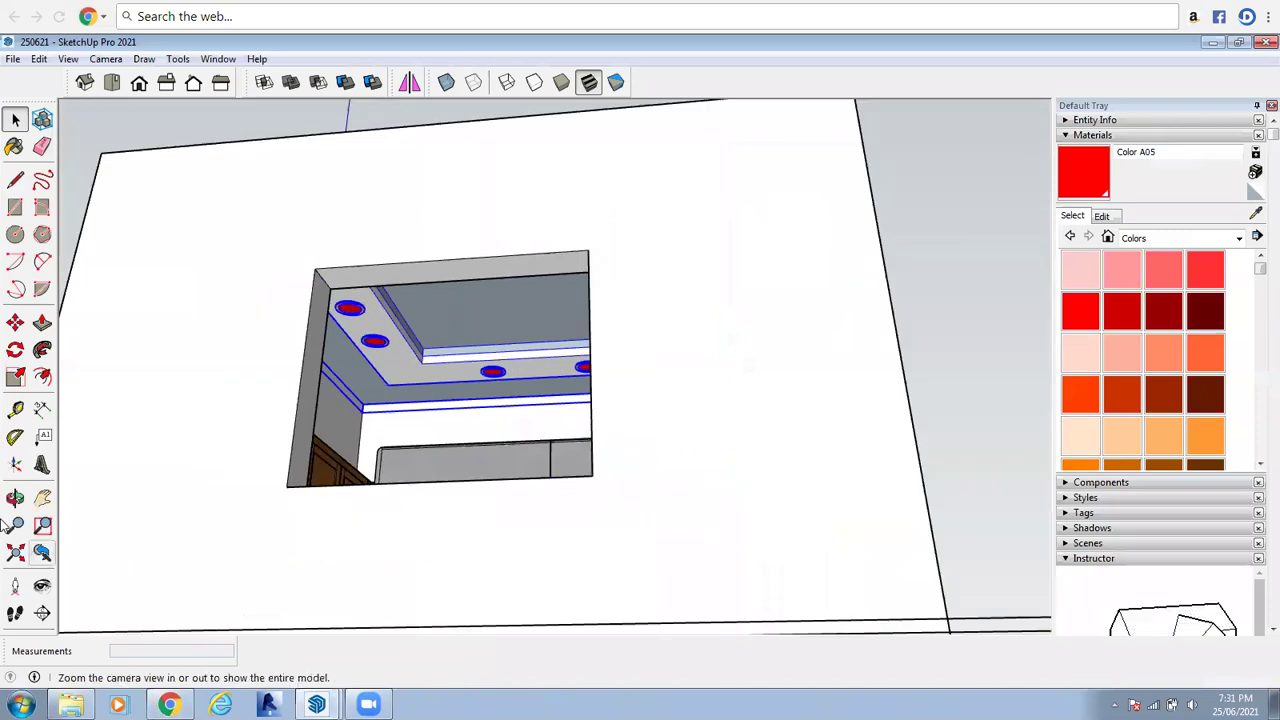
click(15, 497)
drag(445, 435, 384, 443)
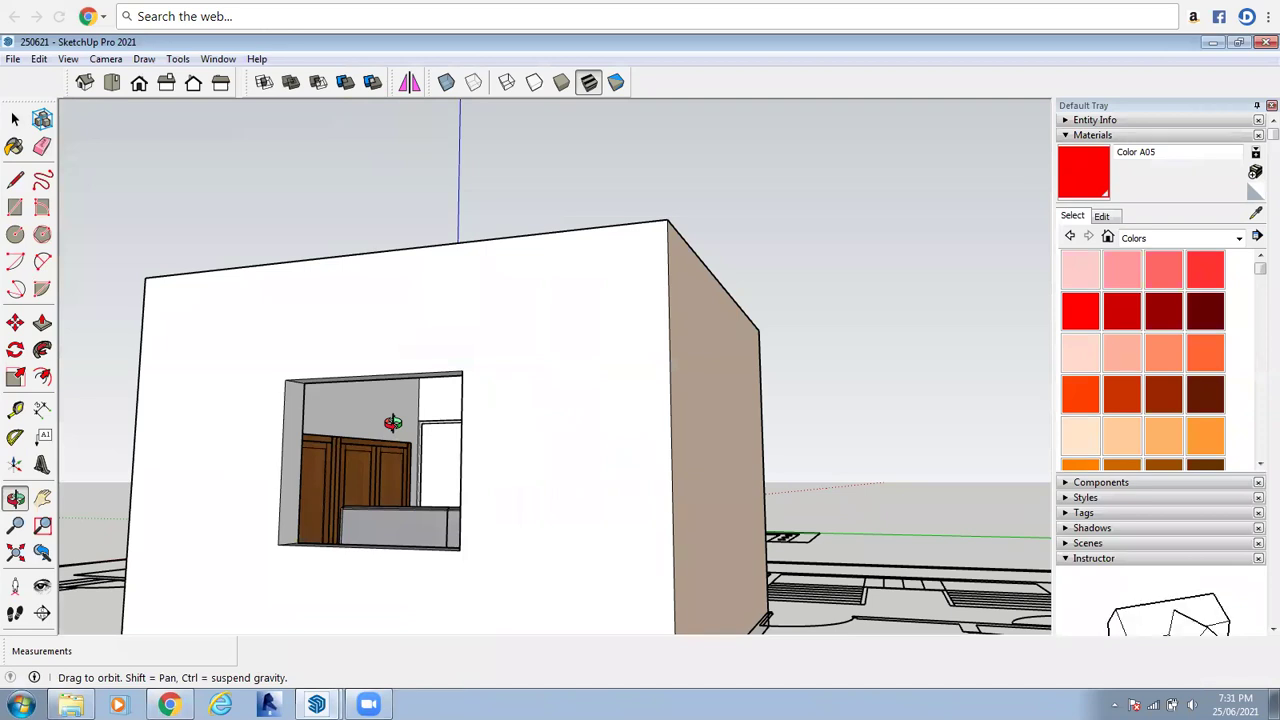
scroll(400, 420, down, 3)
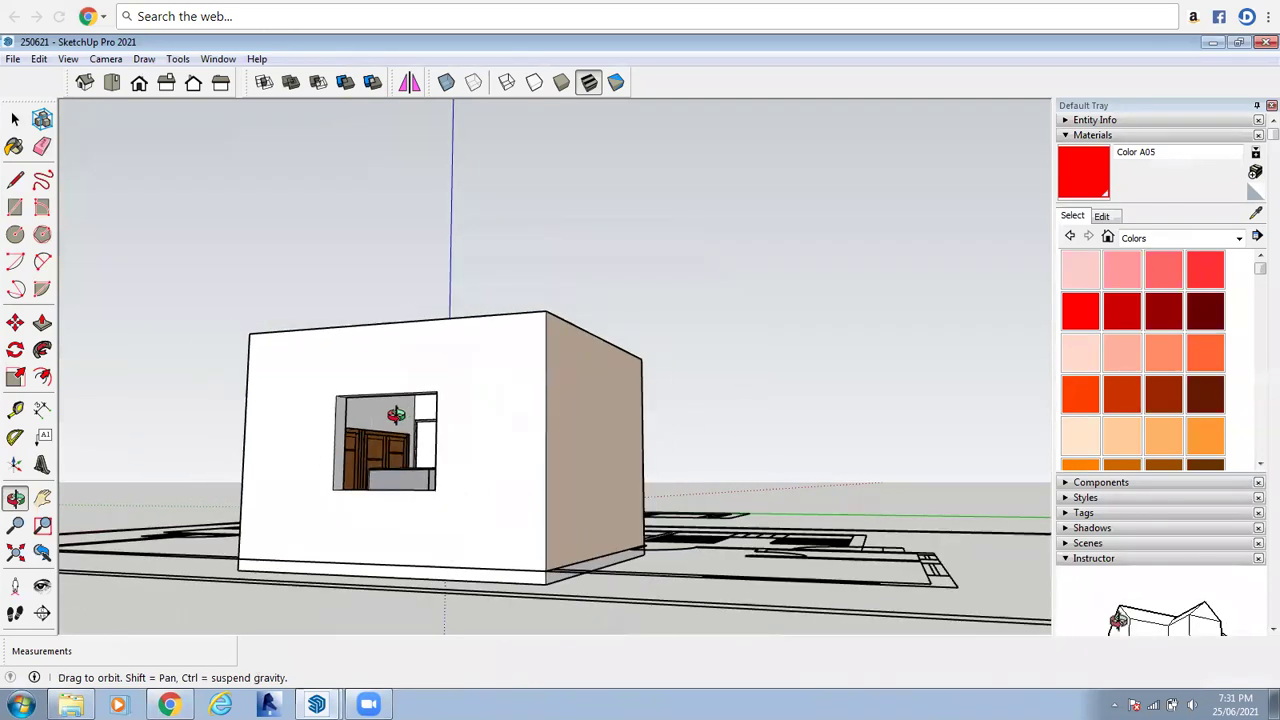
scroll(400, 420, up, 2)
right_click(395, 422)
click(426, 432)
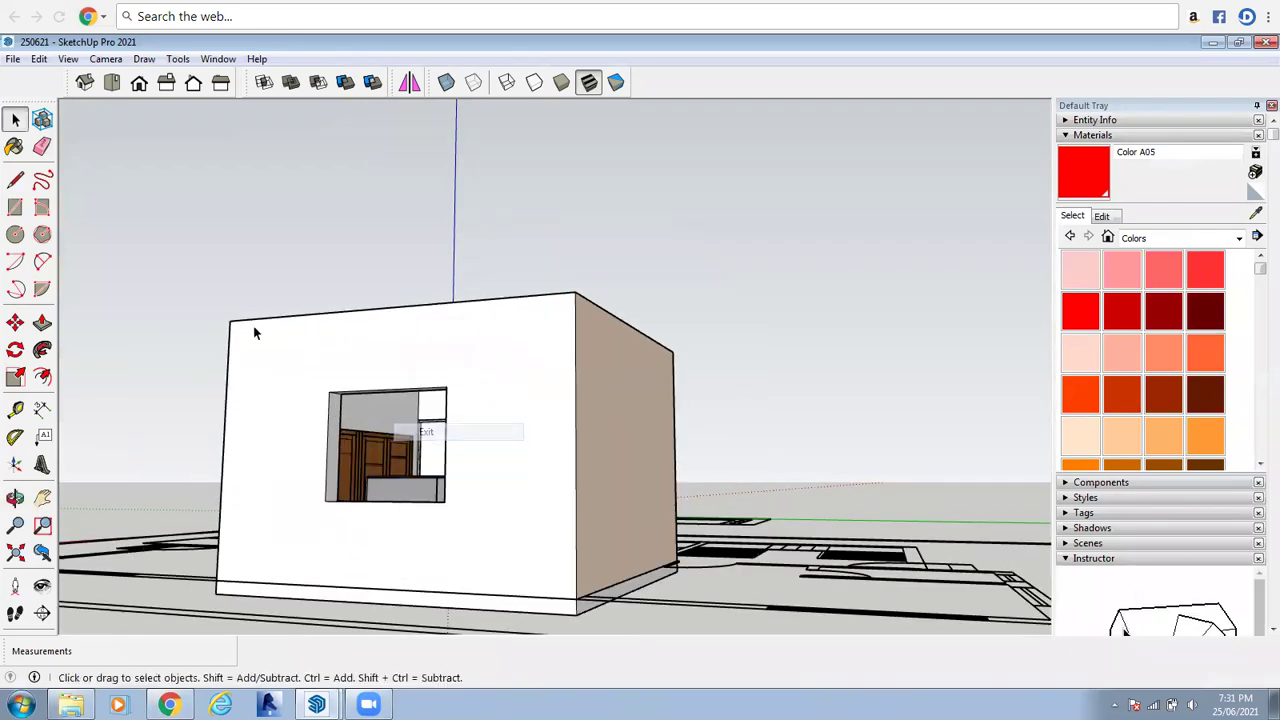
click(39, 59)
mouse_move(83, 316)
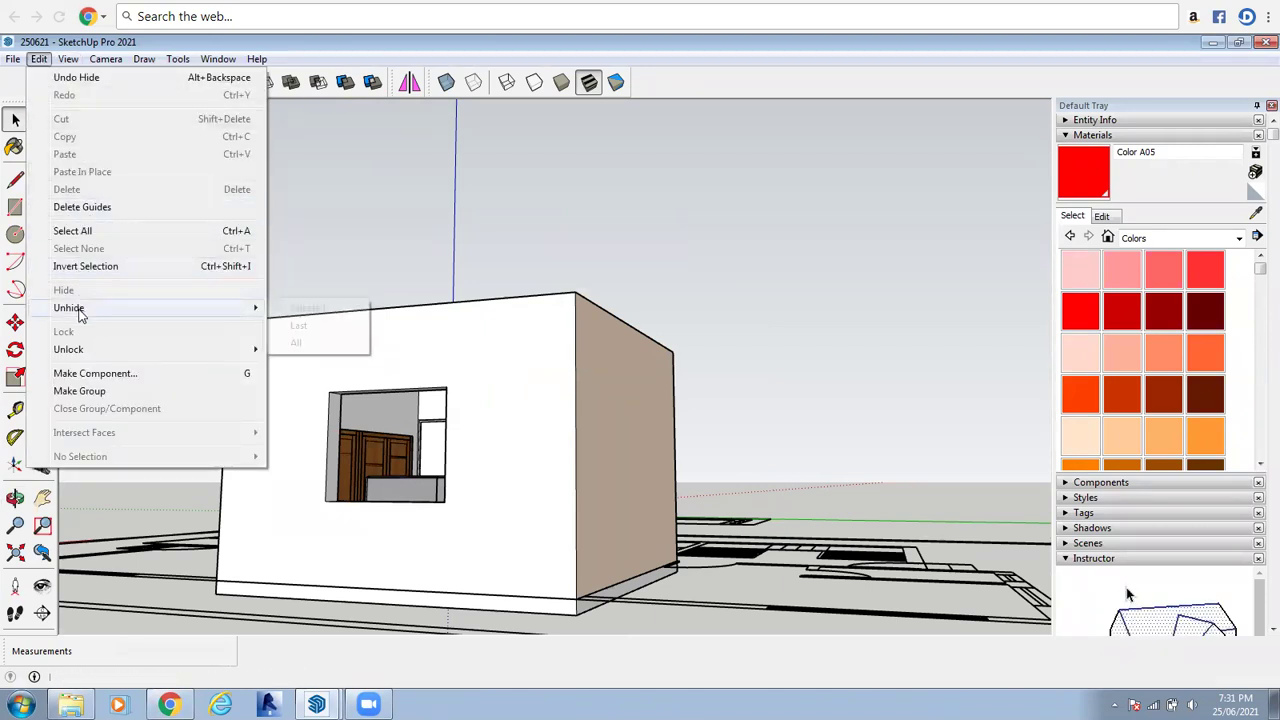
click(318, 340)
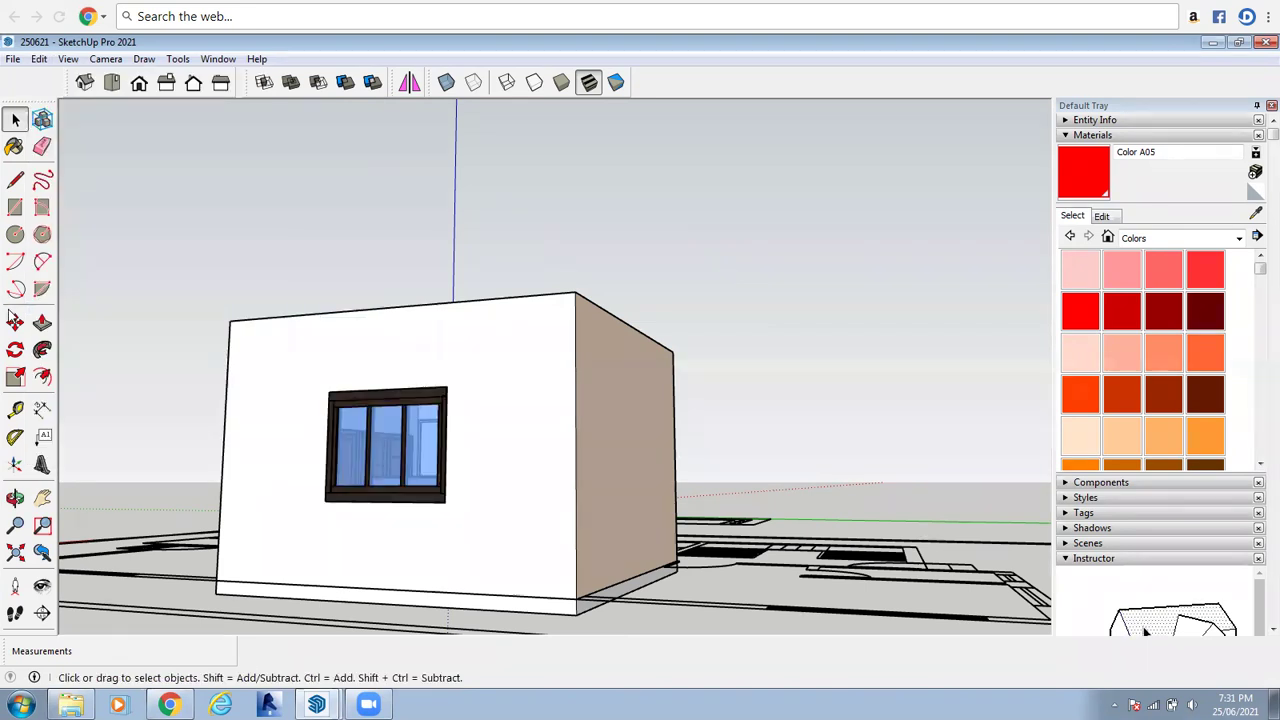
Examine the room's ceiling layout and its placement on the floor plan from above
click(15, 497)
drag(334, 489, 356, 330)
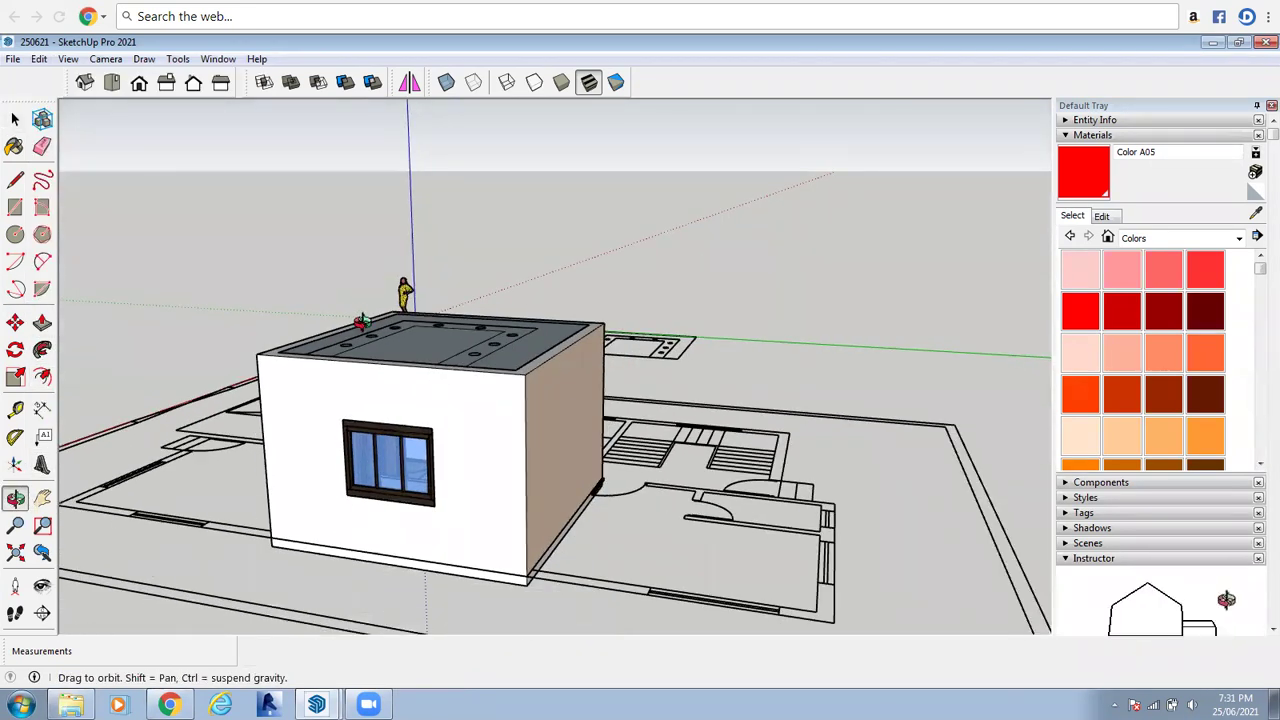
scroll(396, 418, down, 5)
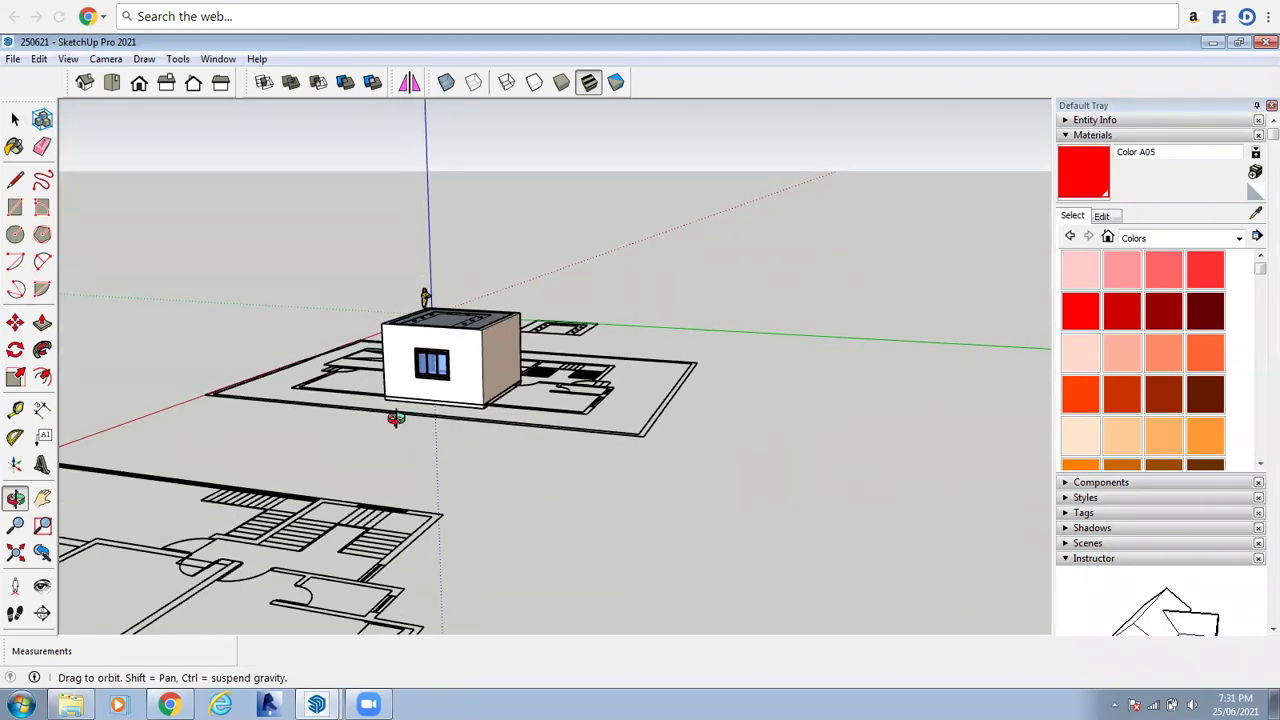
drag(396, 418, 342, 500)
drag(591, 354, 217, 420)
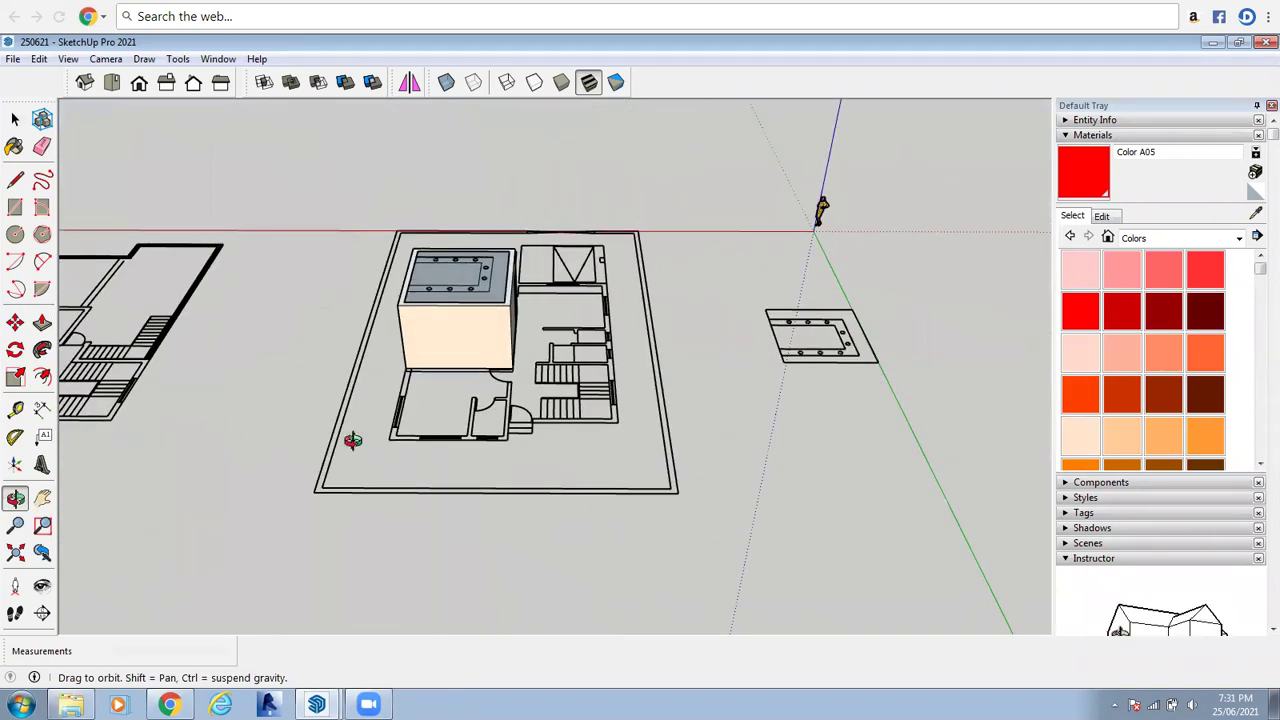
scroll(567, 420, up, 1)
scroll(456, 313, down, 1)
Examine the room's door wall up close and from the outer corner beside it
drag(589, 336, 537, 197)
scroll(537, 197, up, 2)
scroll(726, 243, up, 2)
scroll(796, 300, up, 2)
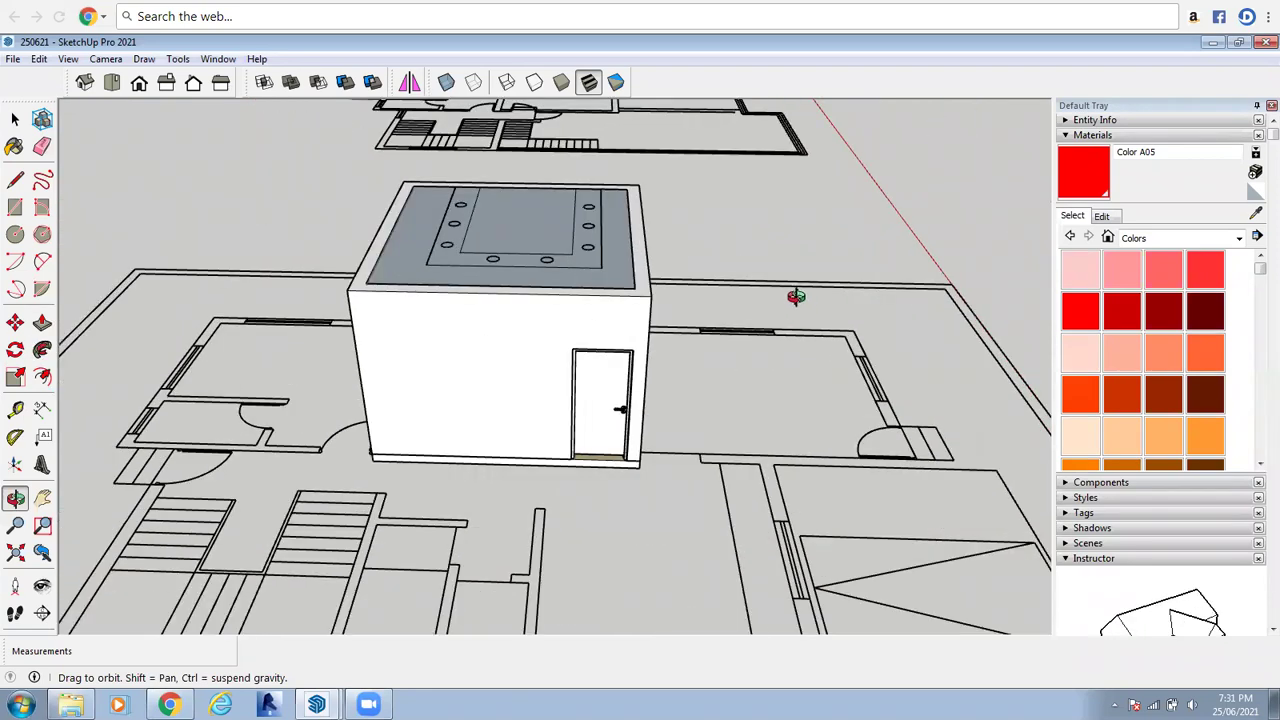
drag(500, 410, 677, 326)
scroll(677, 326, up, 5)
drag(569, 326, 588, 316)
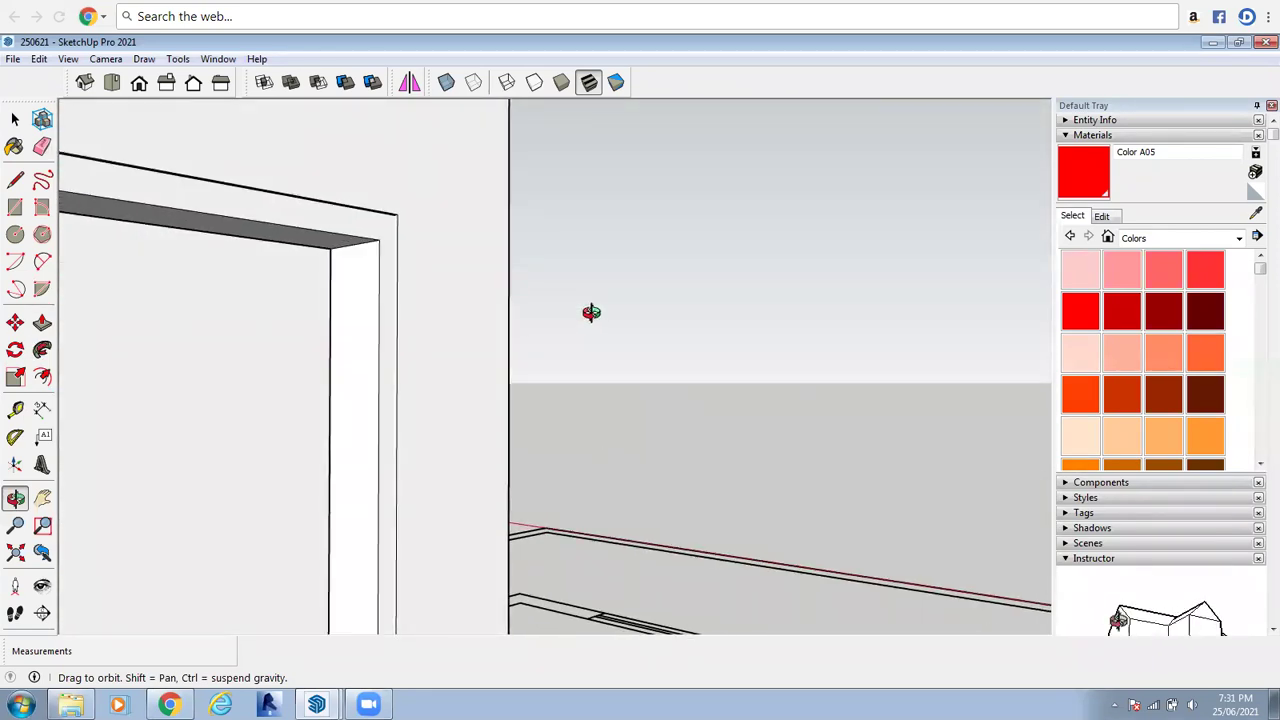
scroll(591, 312, down, 4)
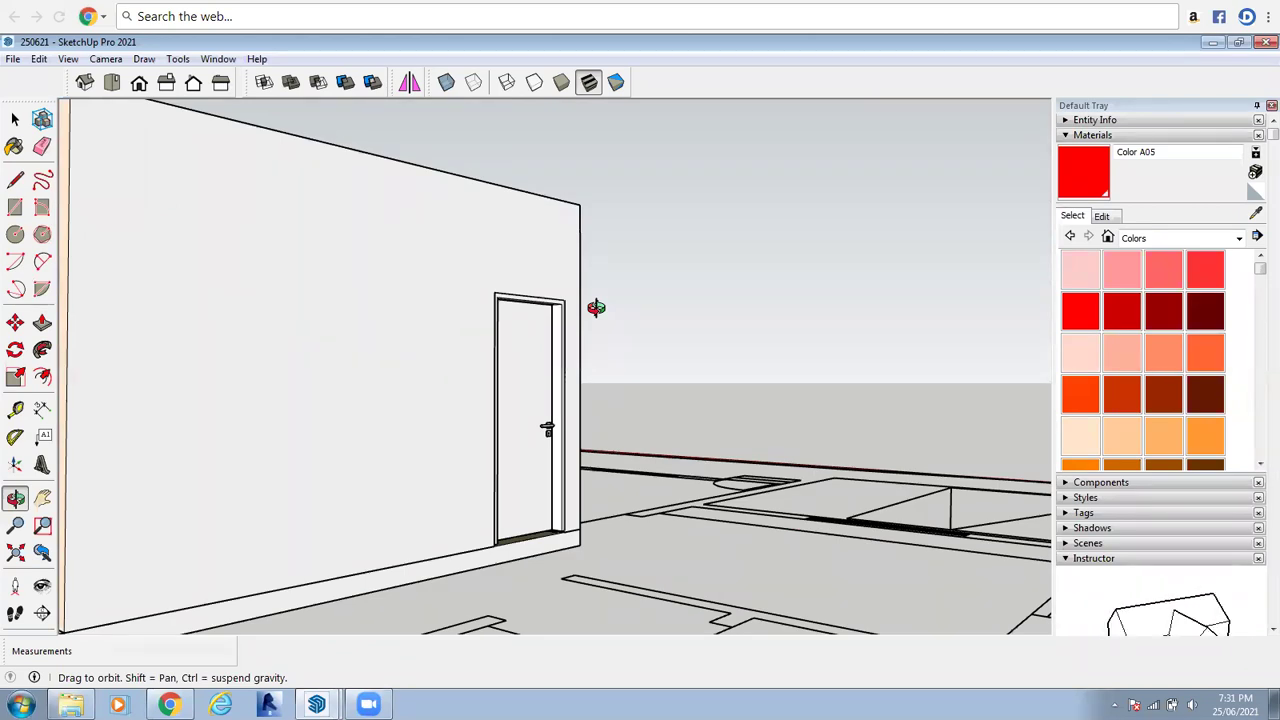
scroll(643, 217, down, 4)
drag(371, 257, 368, 330)
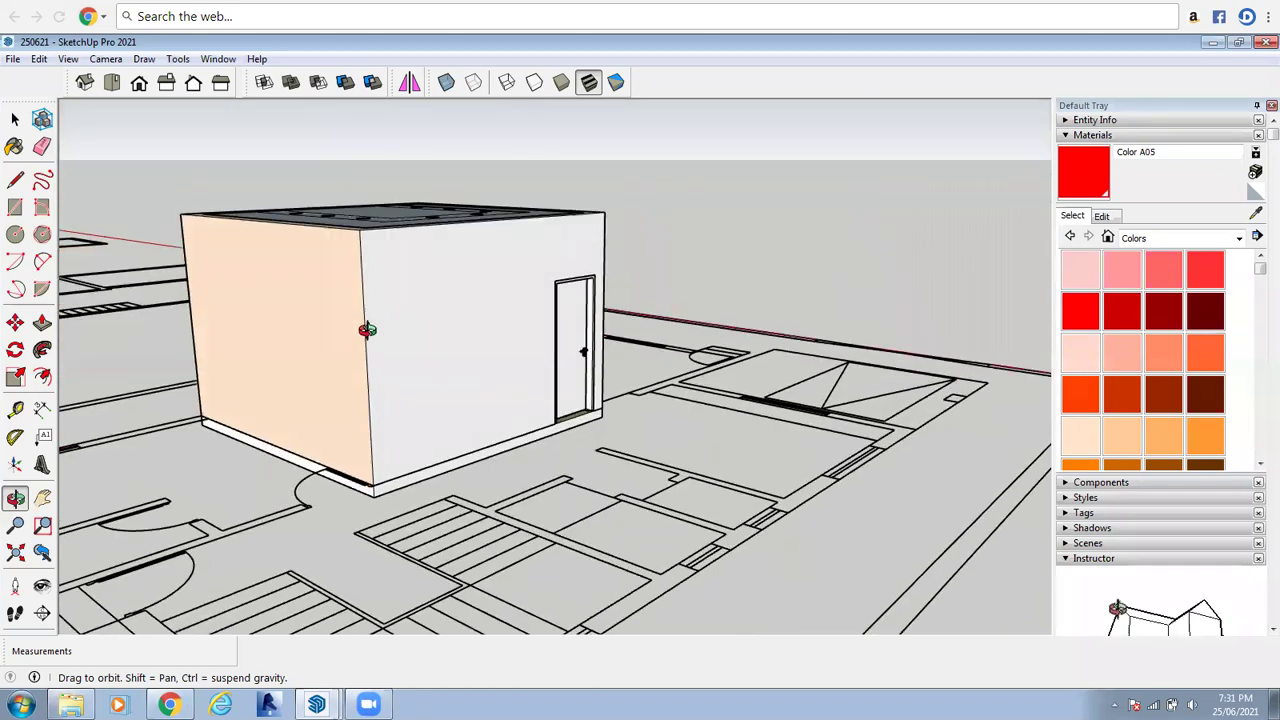
Darken the red Color A05 material slightly with the Color Wheel picker and return to the Colors swatches
click(1240, 240)
click(1238, 240)
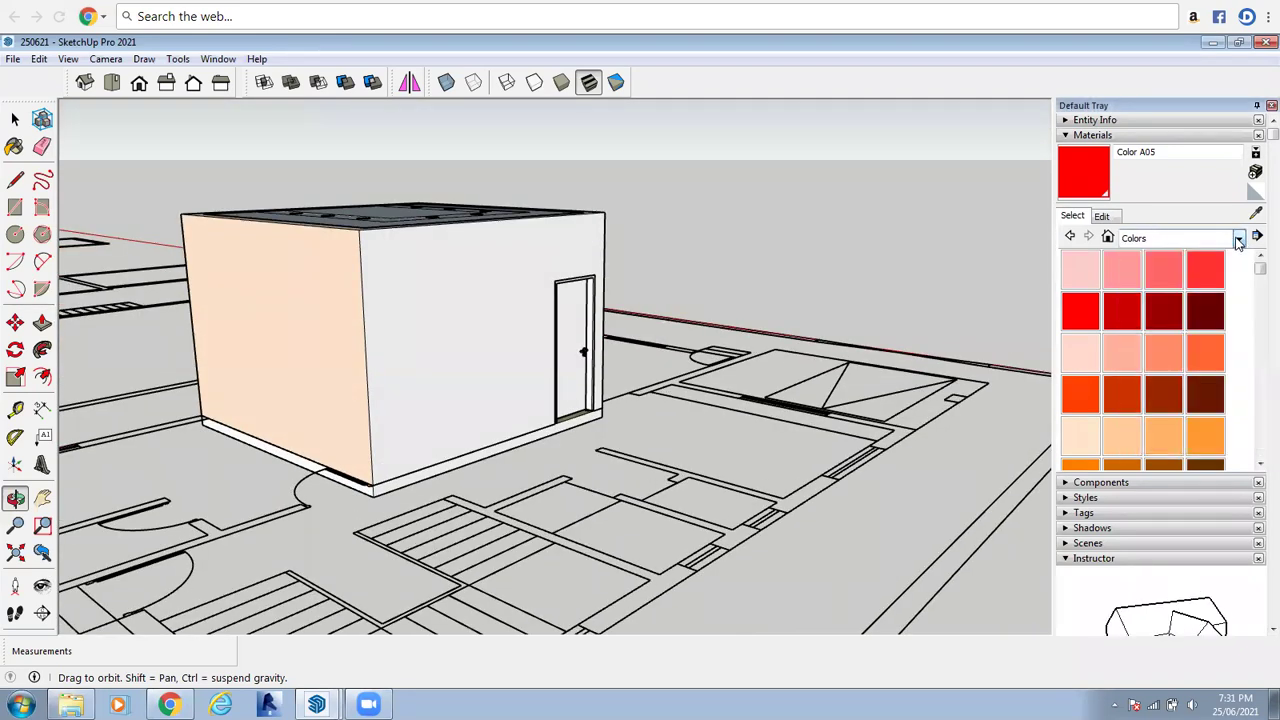
click(1099, 217)
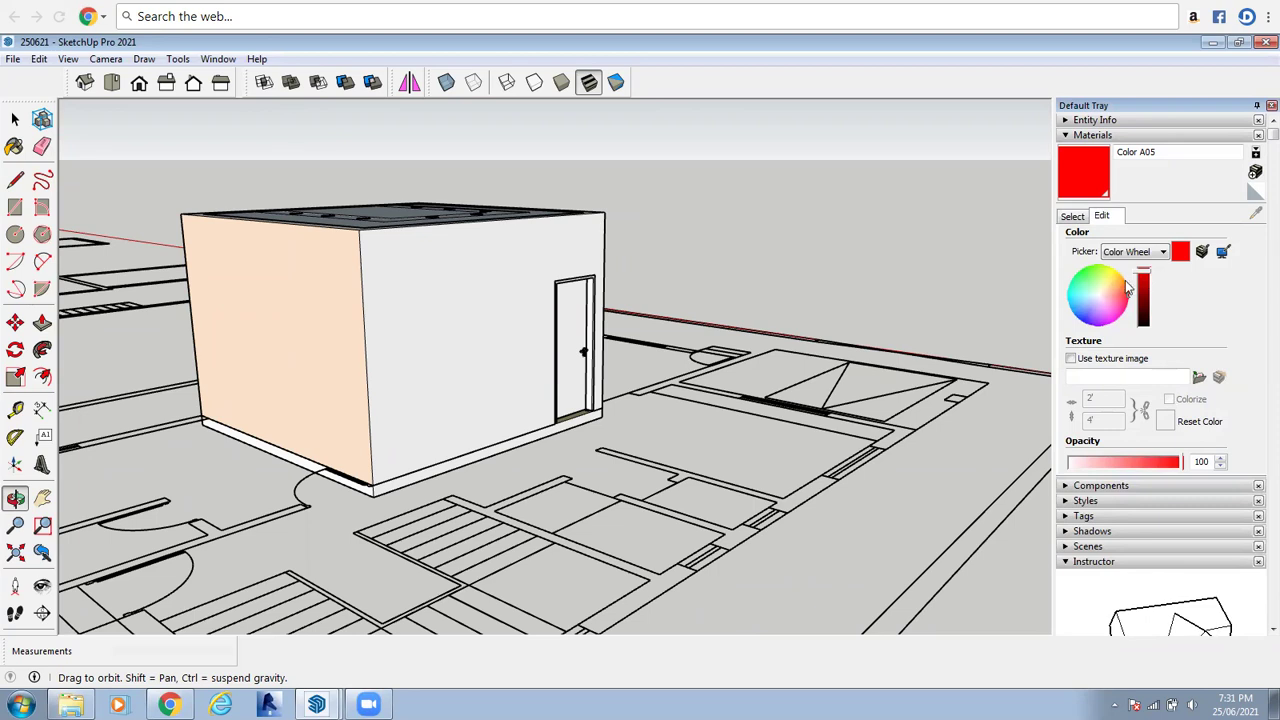
drag(1145, 291, 1146, 281)
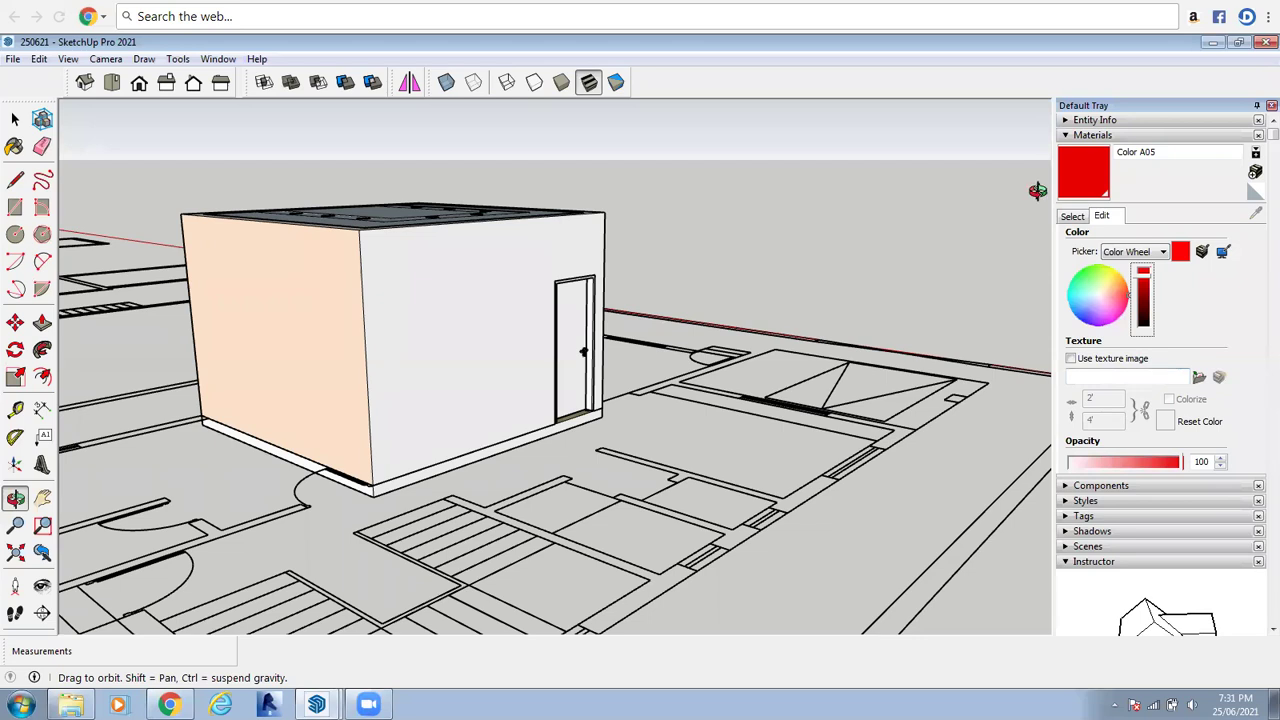
click(1073, 216)
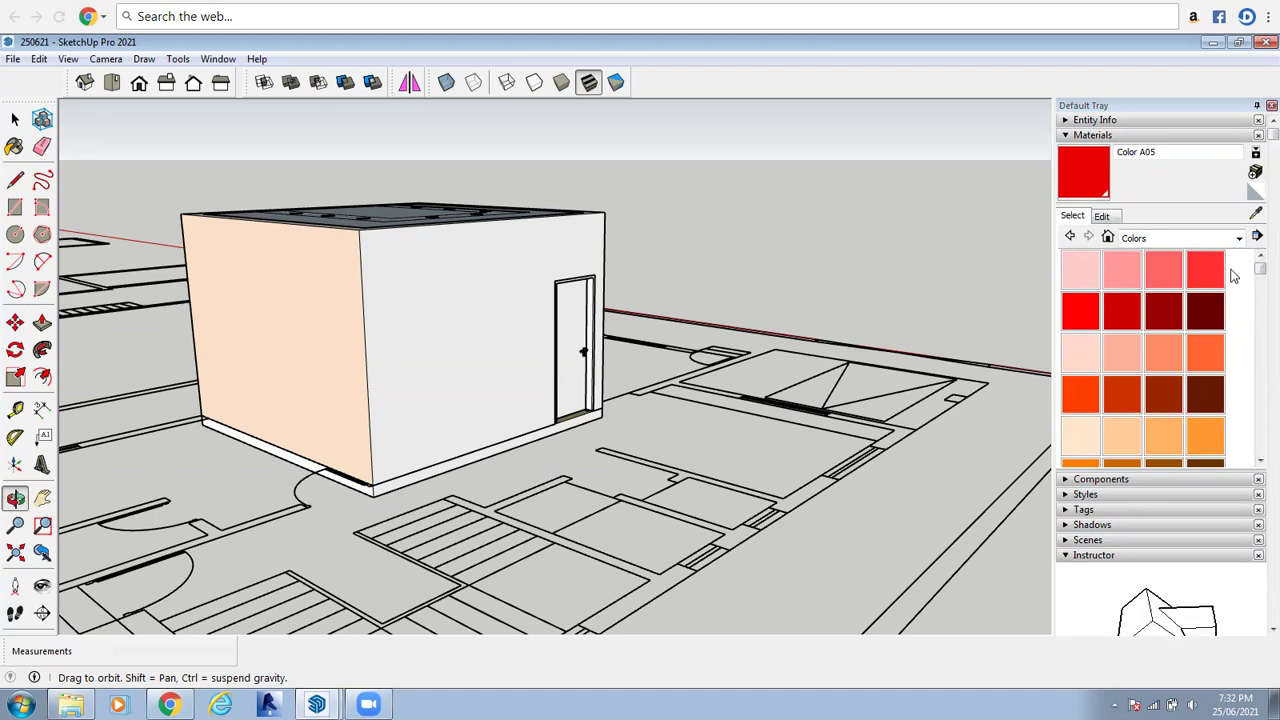
right_click(949, 264)
click(970, 276)
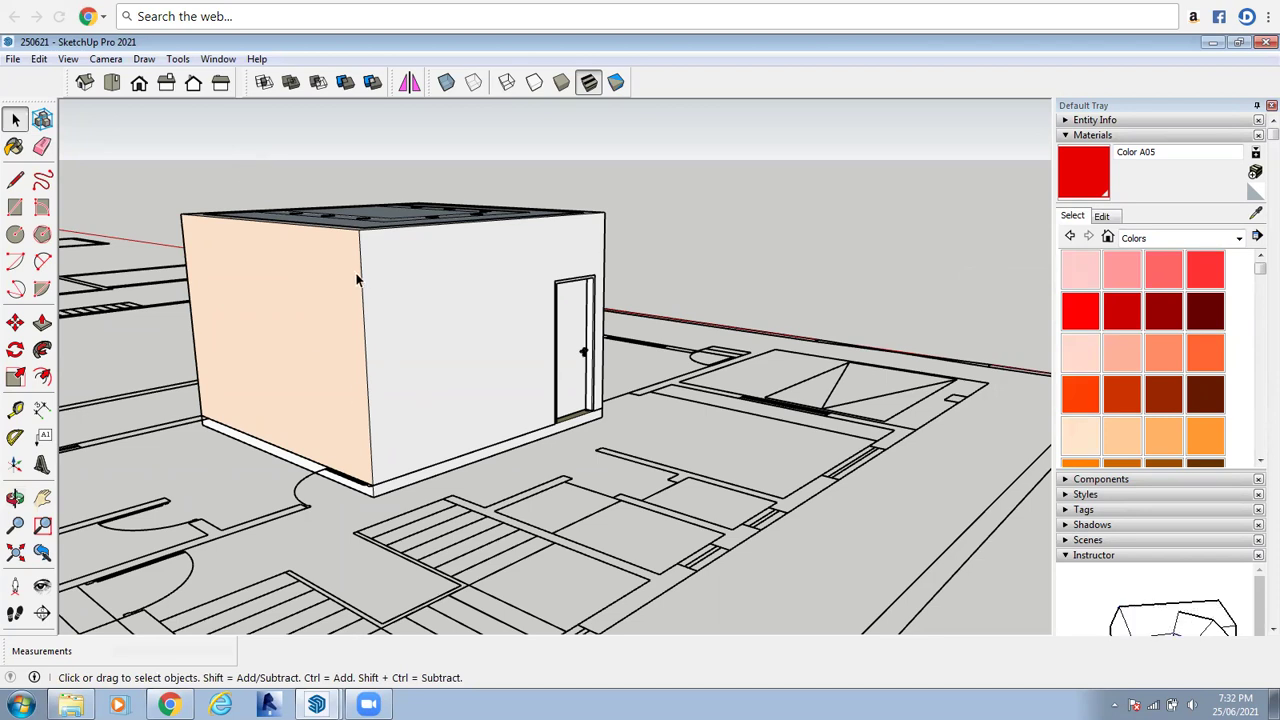
Examine the window wall from the front and the whole room on its floor plan from above
click(15, 497)
drag(239, 397, 804, 357)
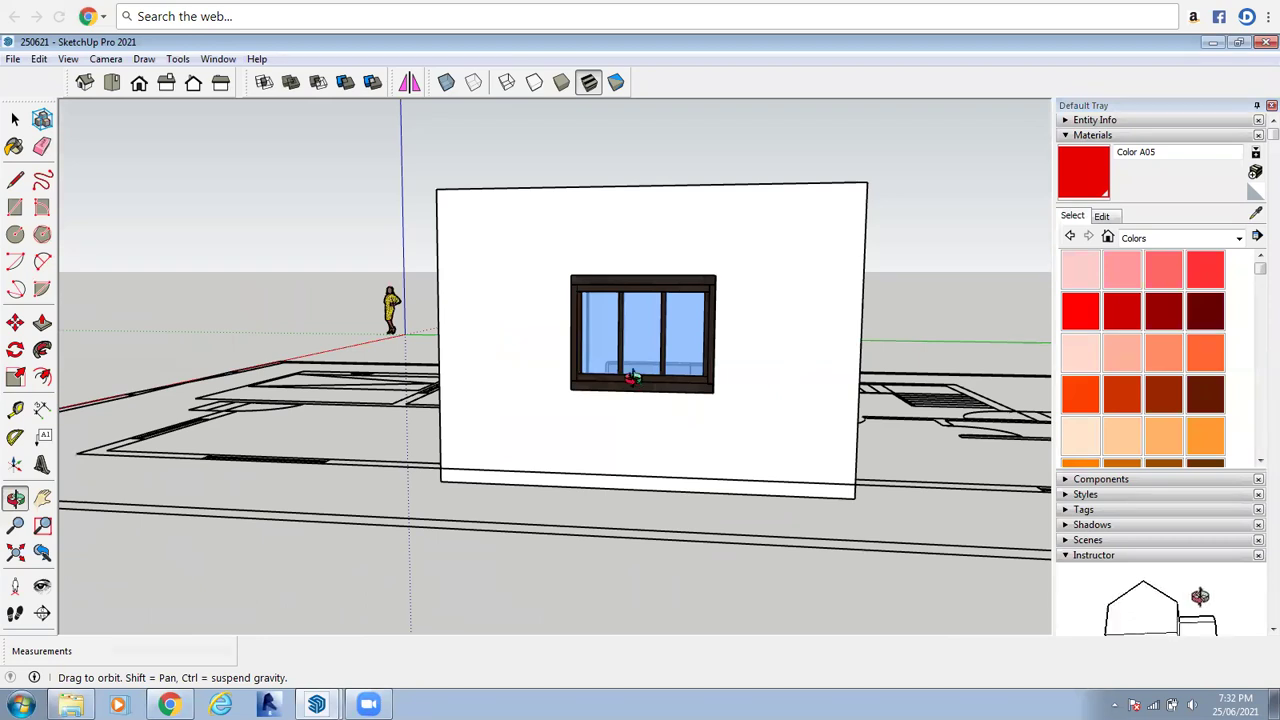
click(722, 407)
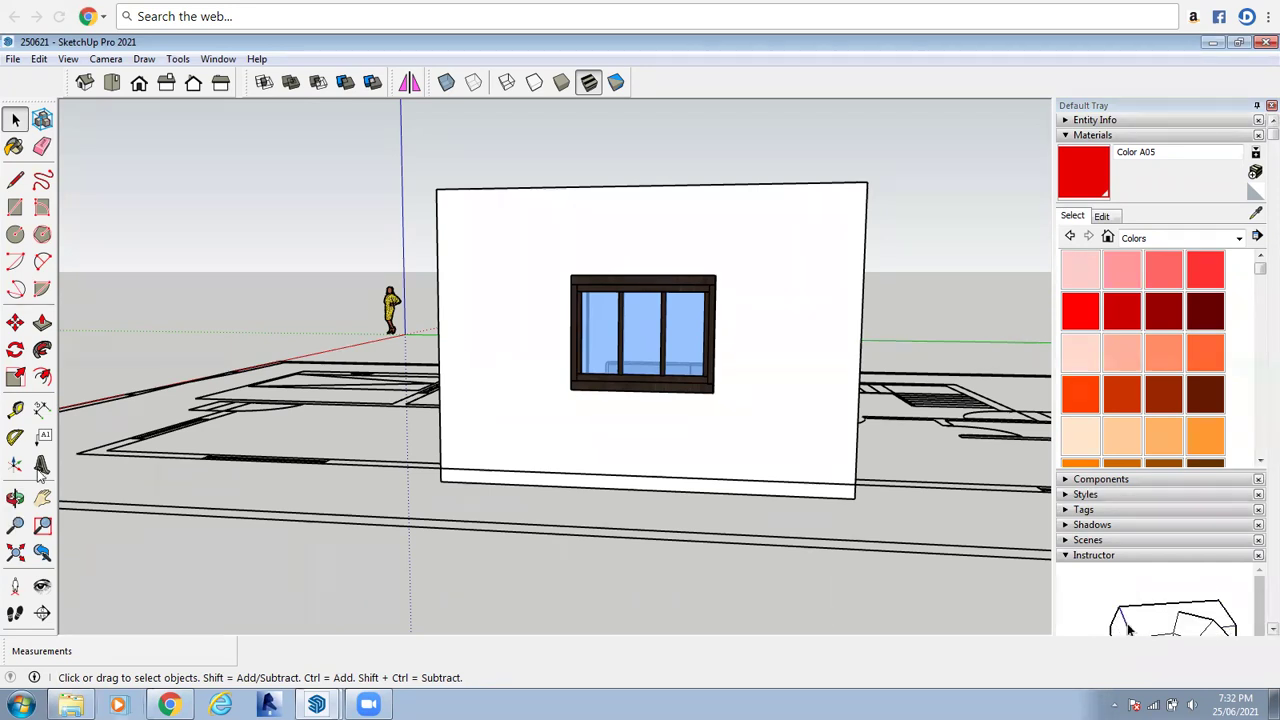
click(15, 497)
drag(308, 380, 306, 451)
right_click(318, 458)
click(327, 467)
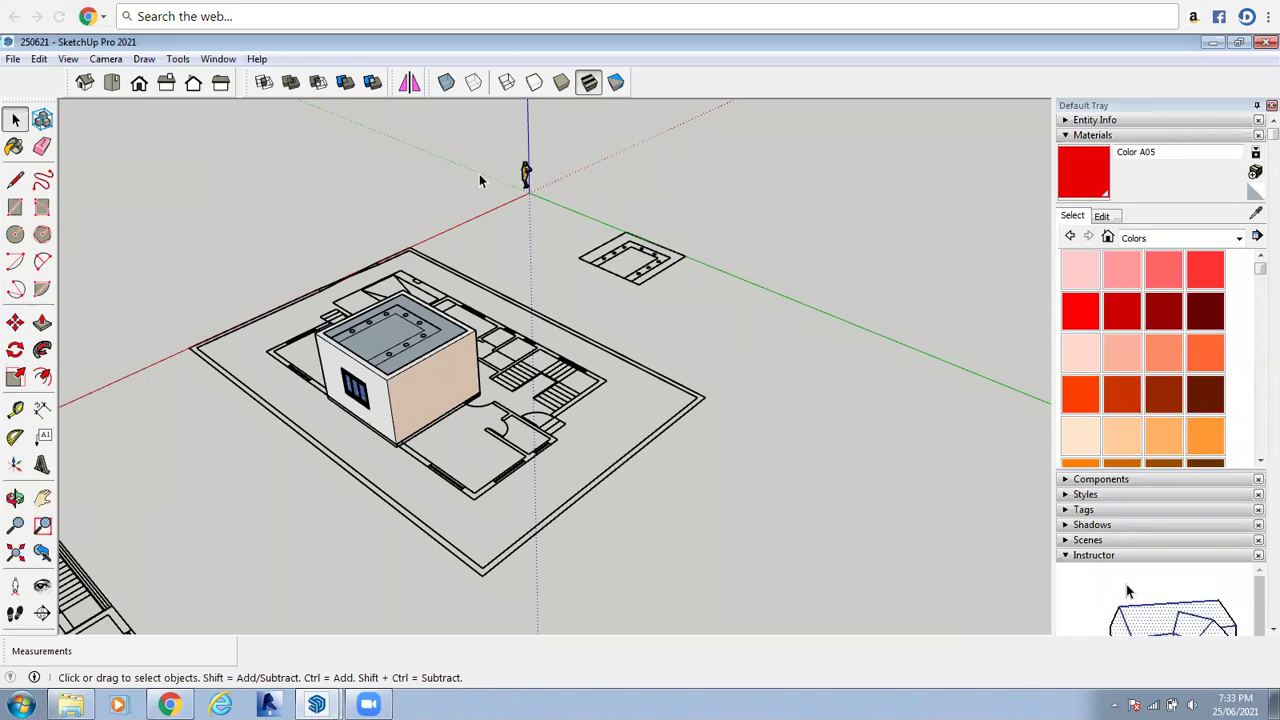
click(219, 60)
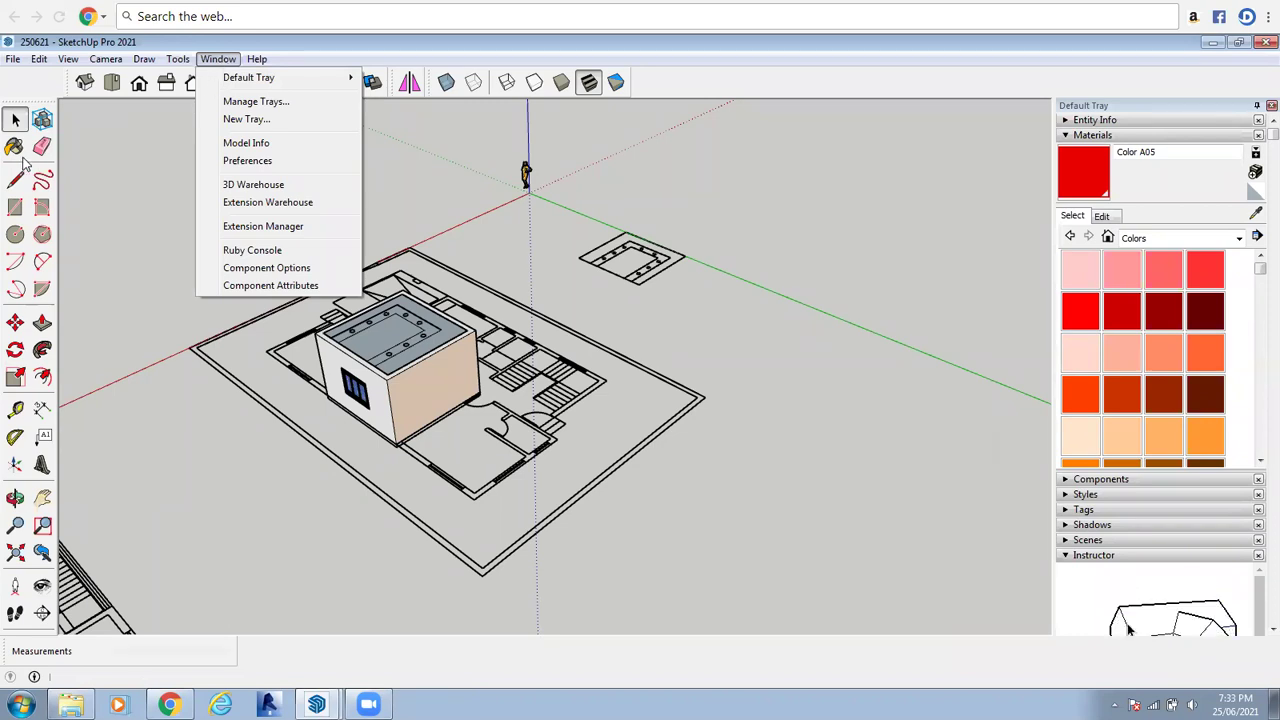
click(108, 143)
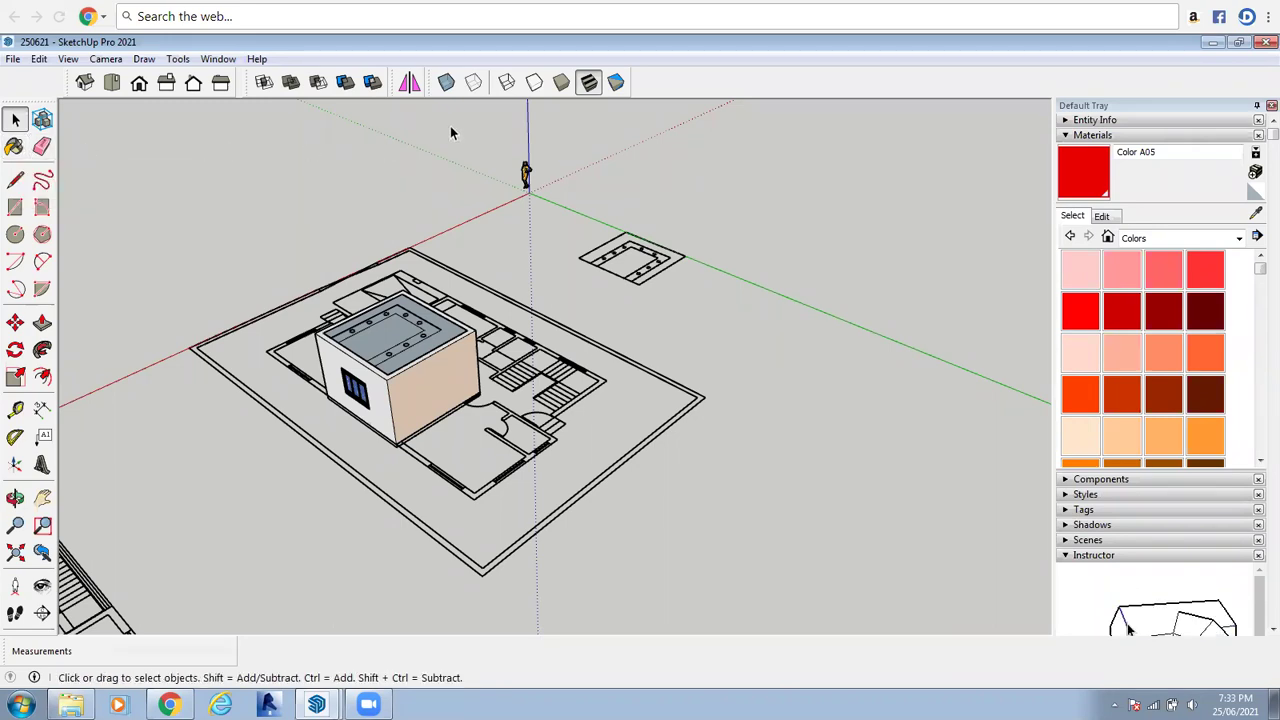
click(233, 62)
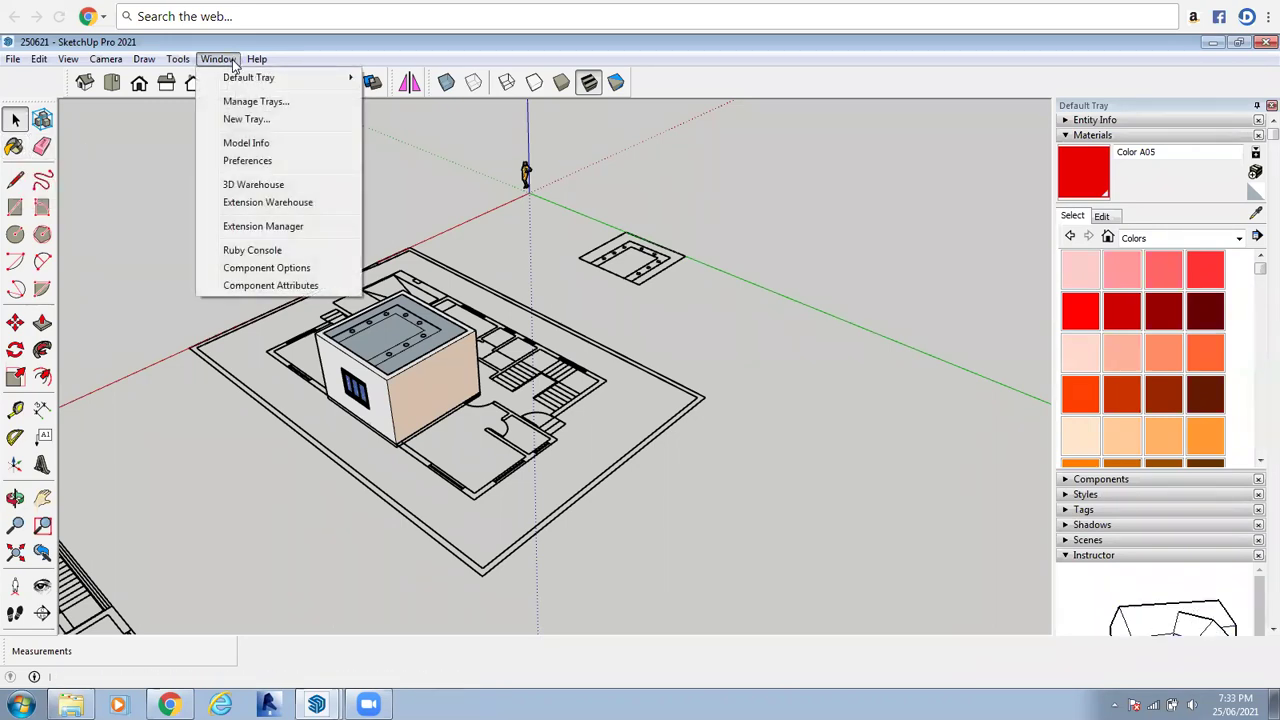
click(170, 165)
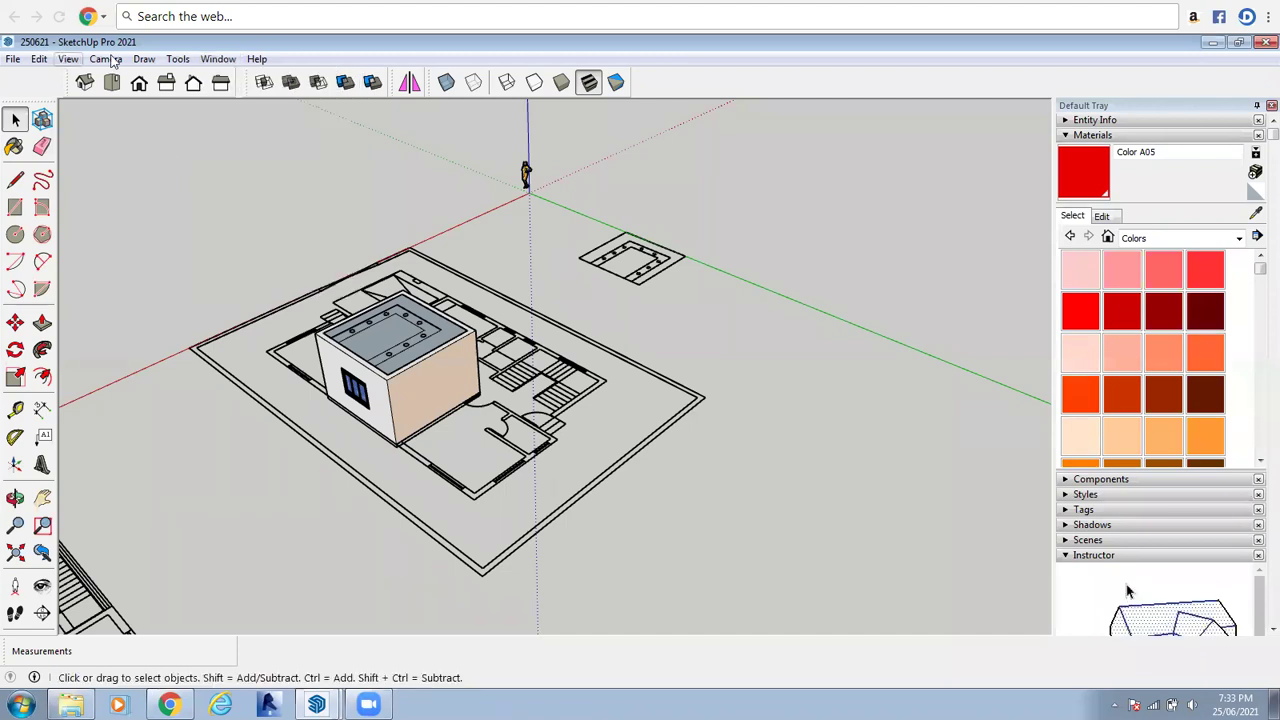
click(212, 66)
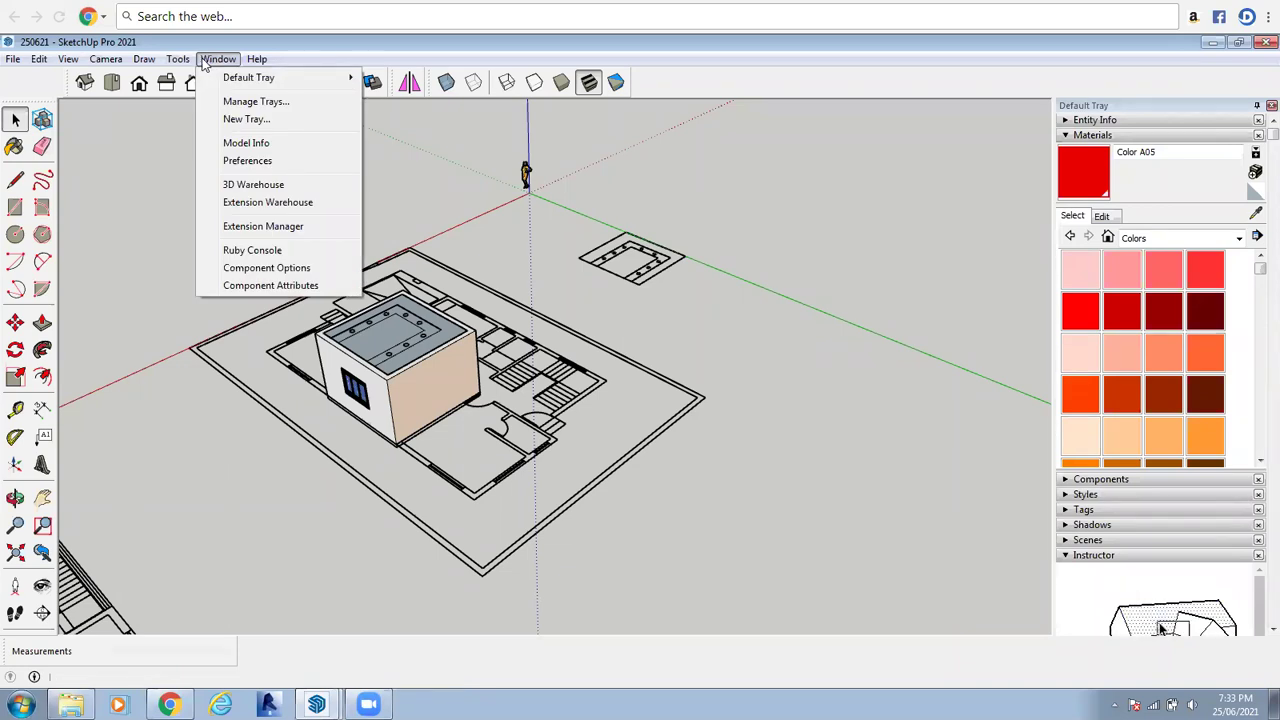
Check the tray manager's list of trays and dialogs and close it
mouse_move(187, 64)
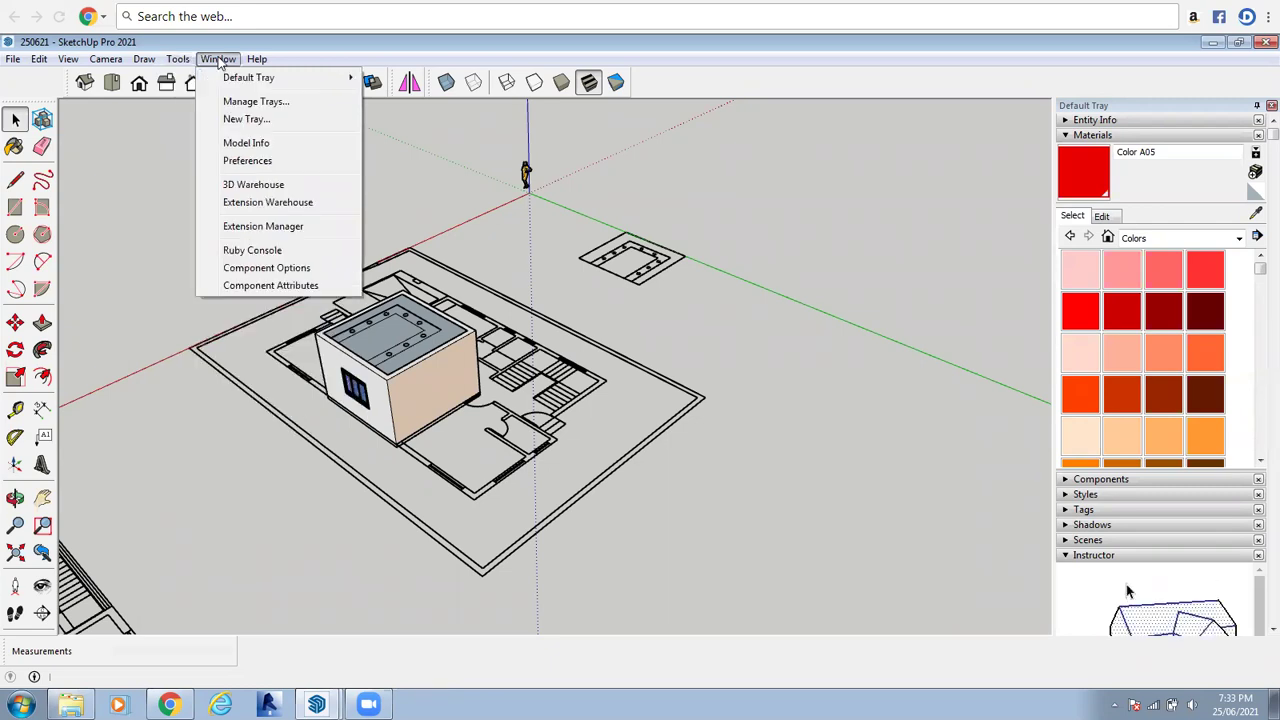
click(284, 103)
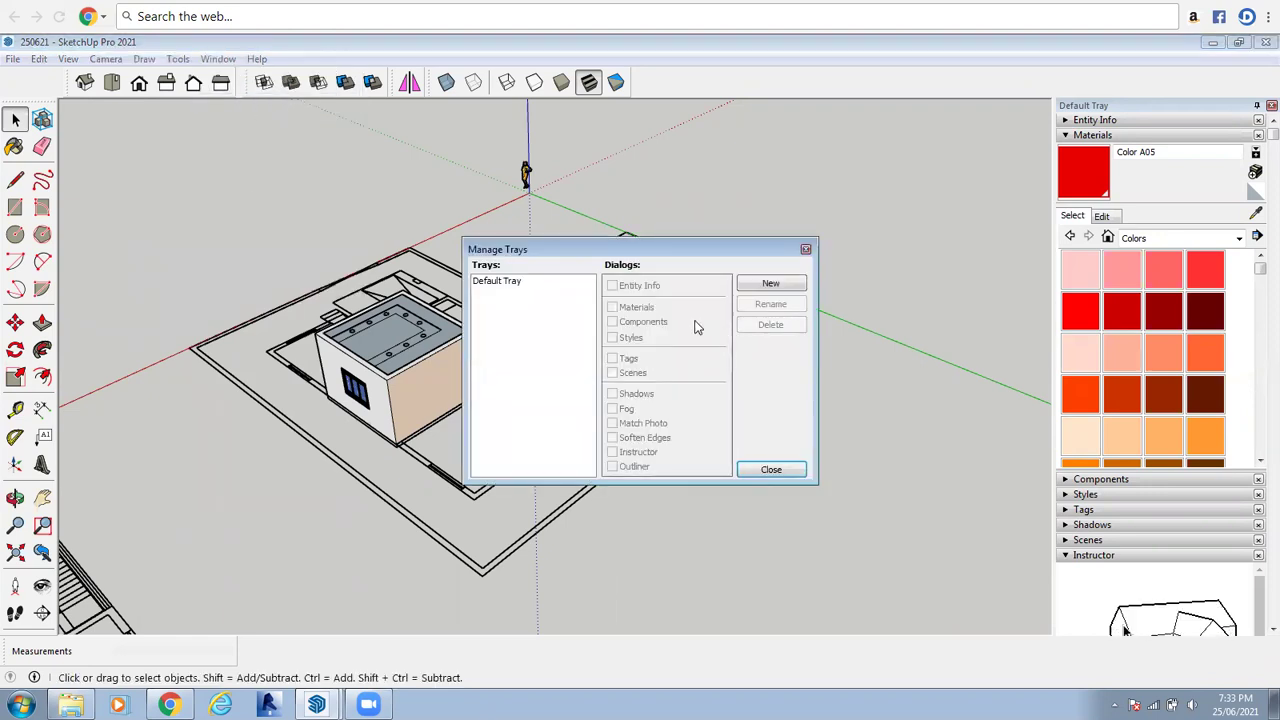
click(806, 249)
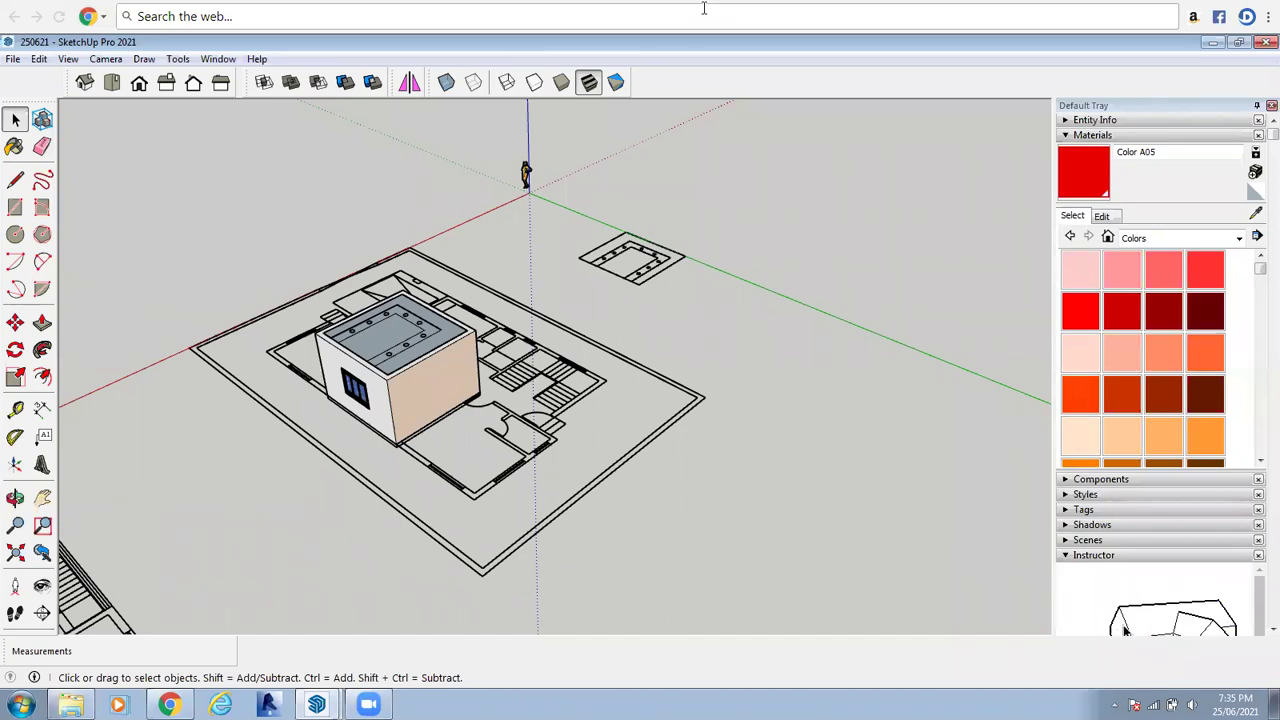
key(alt+x)
key(t)
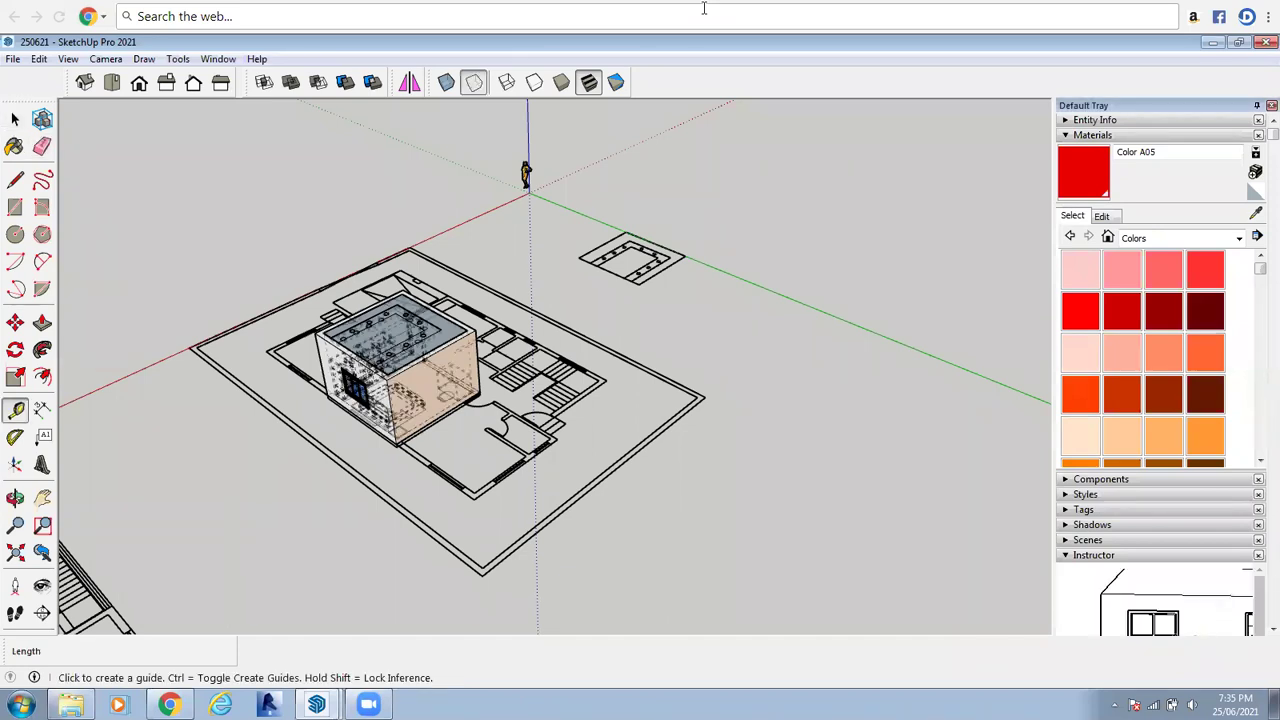
key(h)
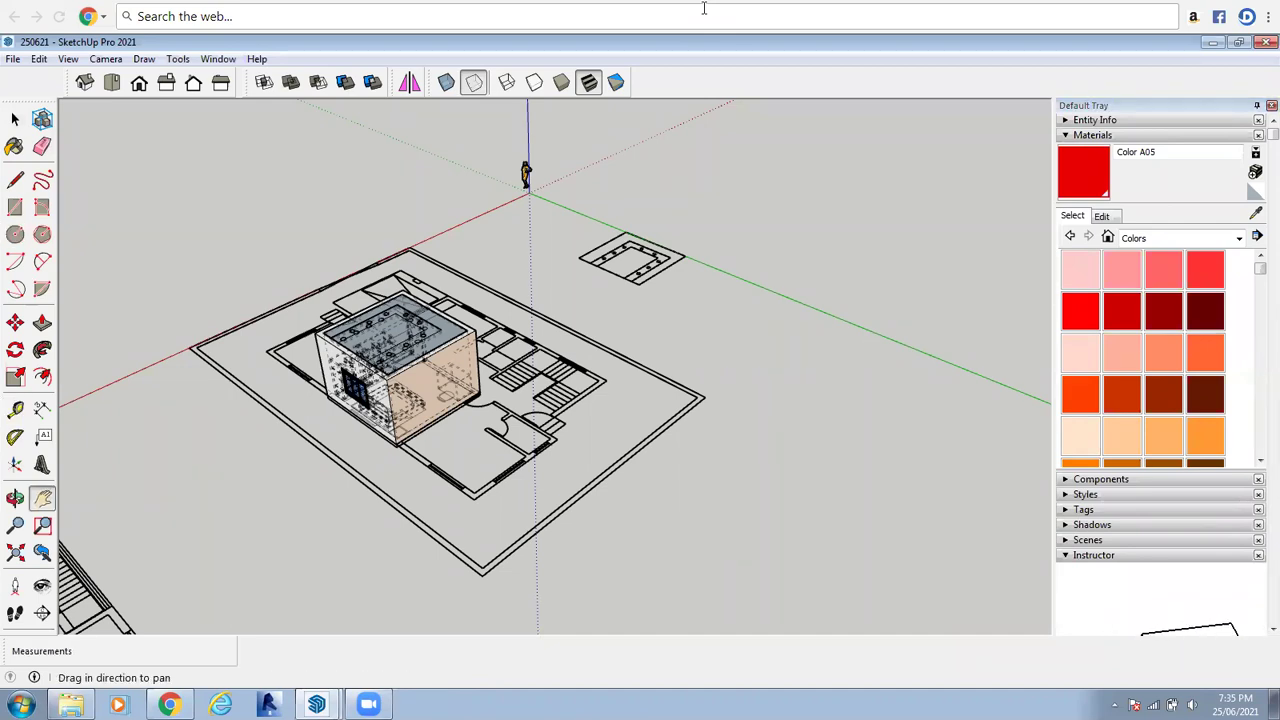
key(a)
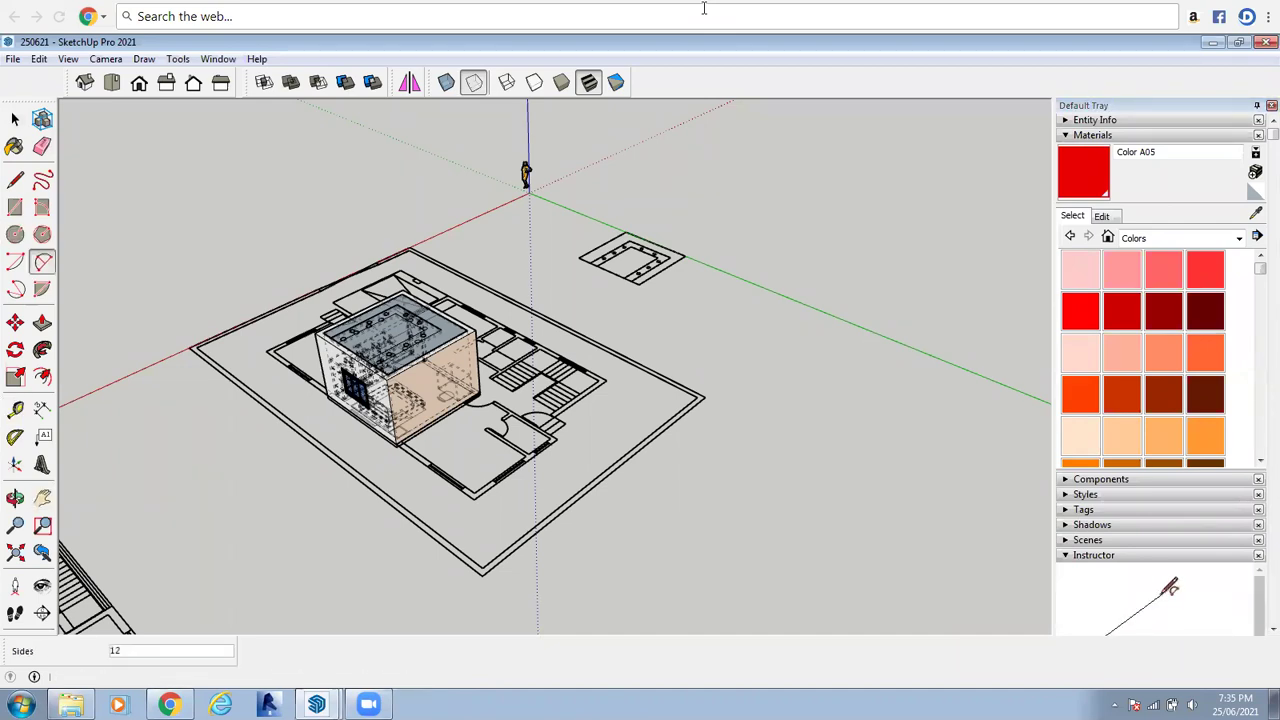
key(t)
key(o)
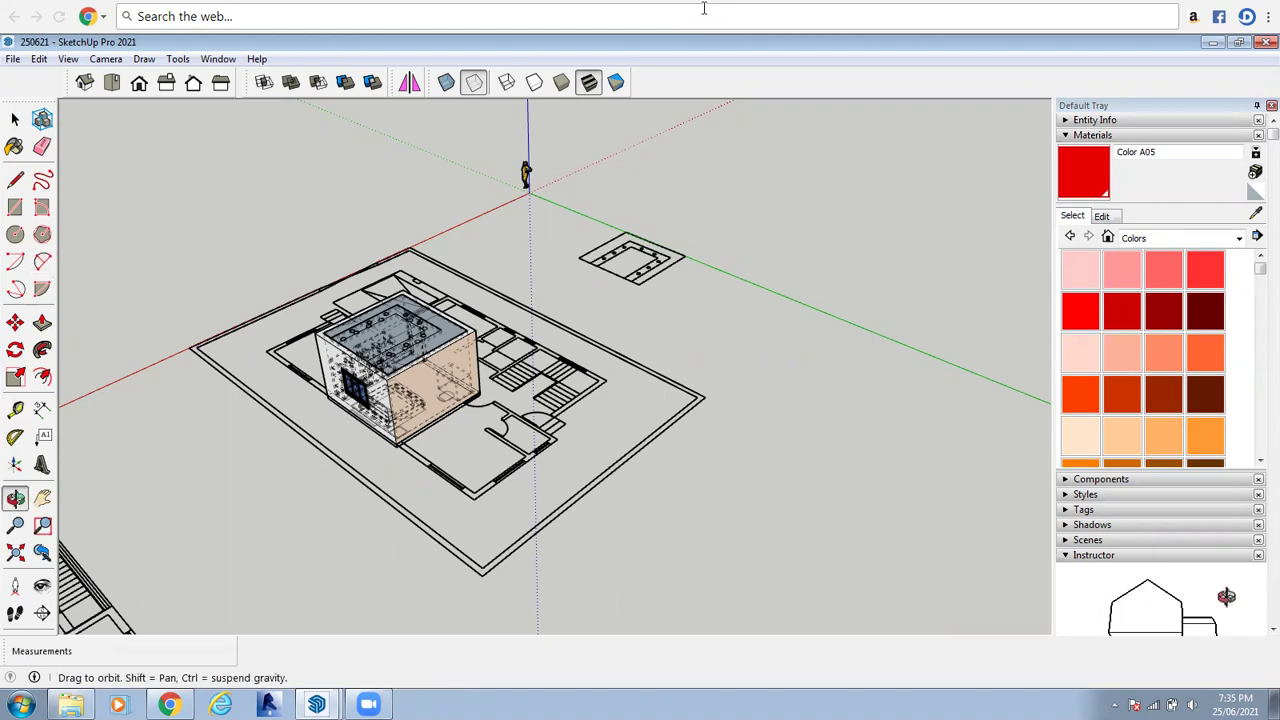
key(f)
click(704, 8)
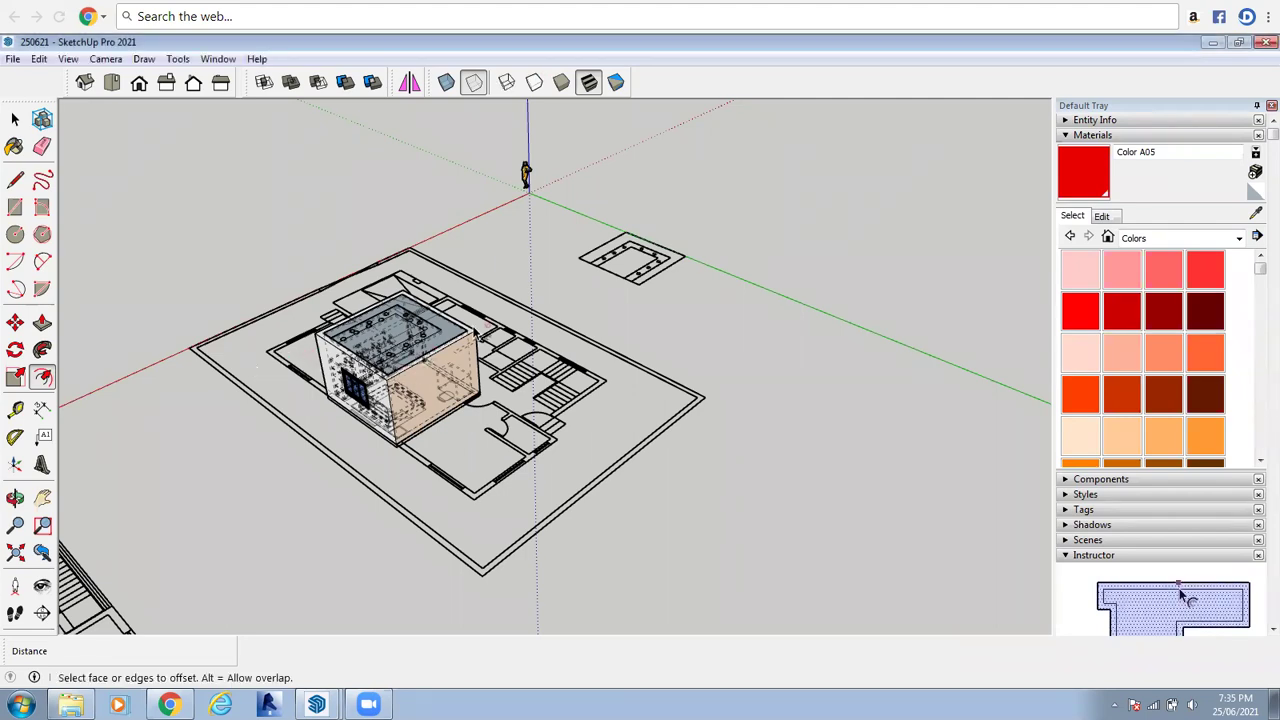
scroll(375, 263, down, 1)
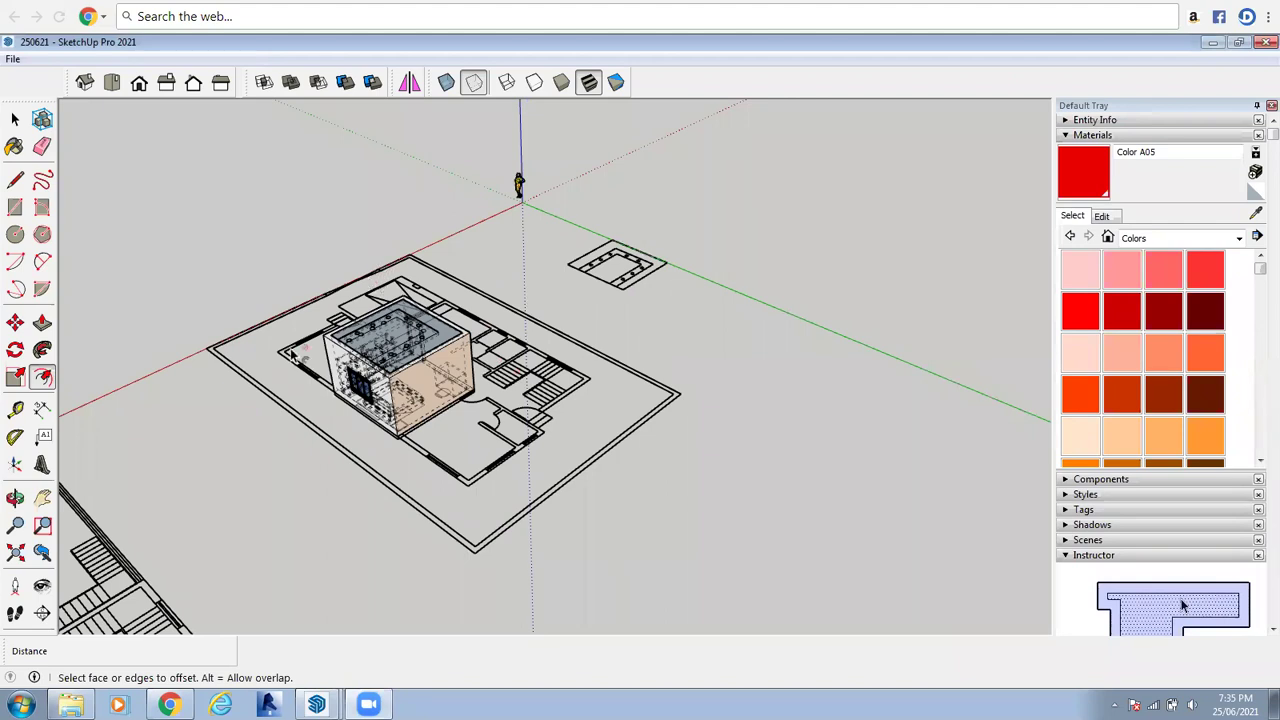
scroll(292, 356, up, 4)
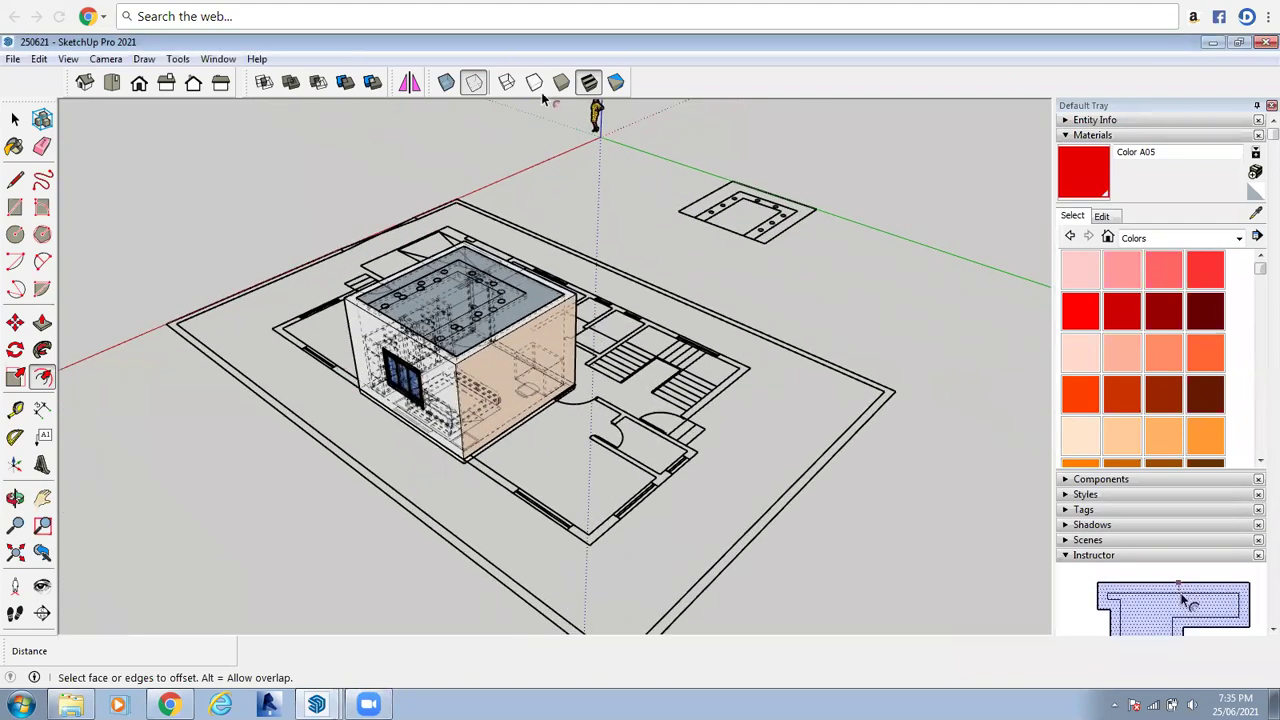
click(474, 82)
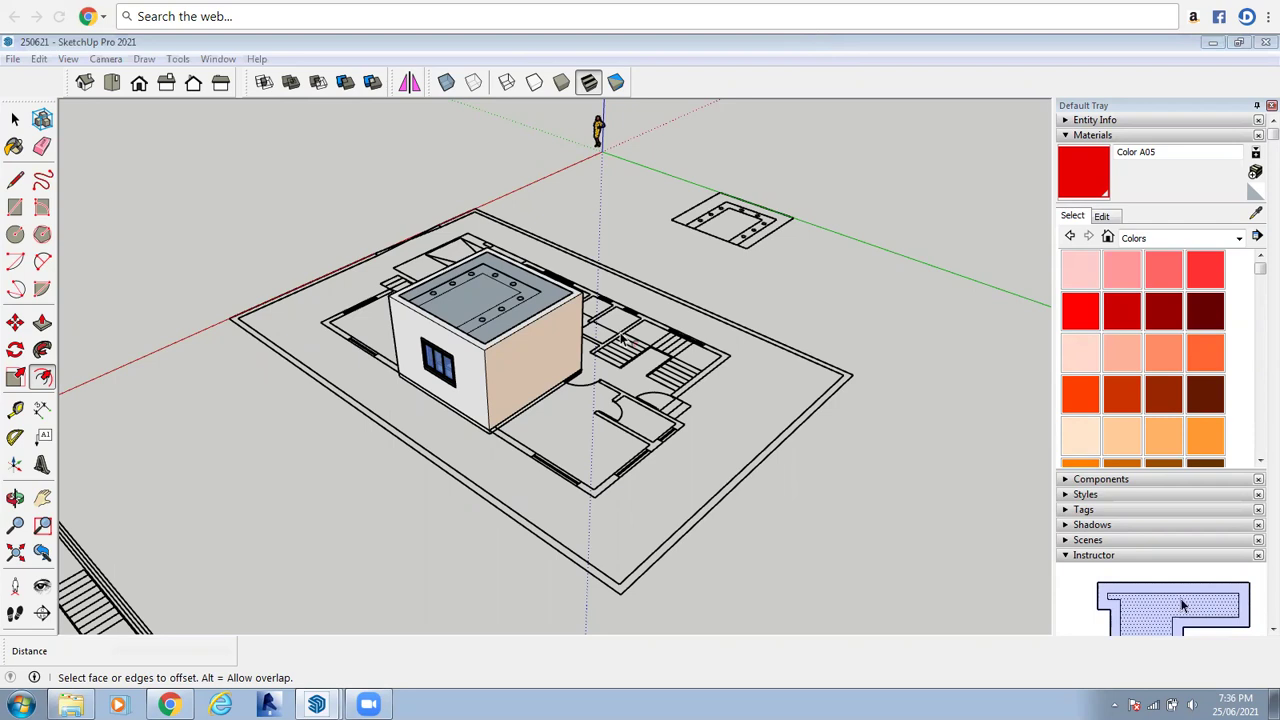
Draw a rectangle on the ground beside the floor plan's outer boundary and make it a group
key(r)
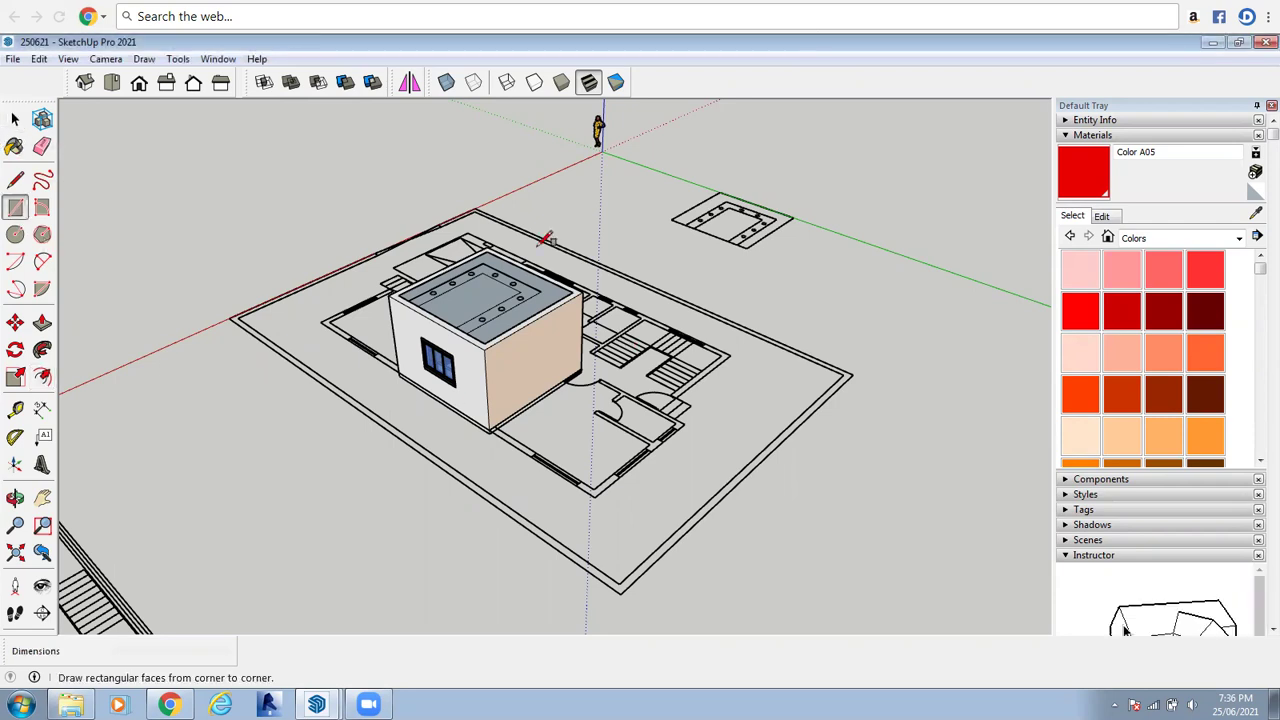
scroll(270, 312, down, 3)
click(263, 319)
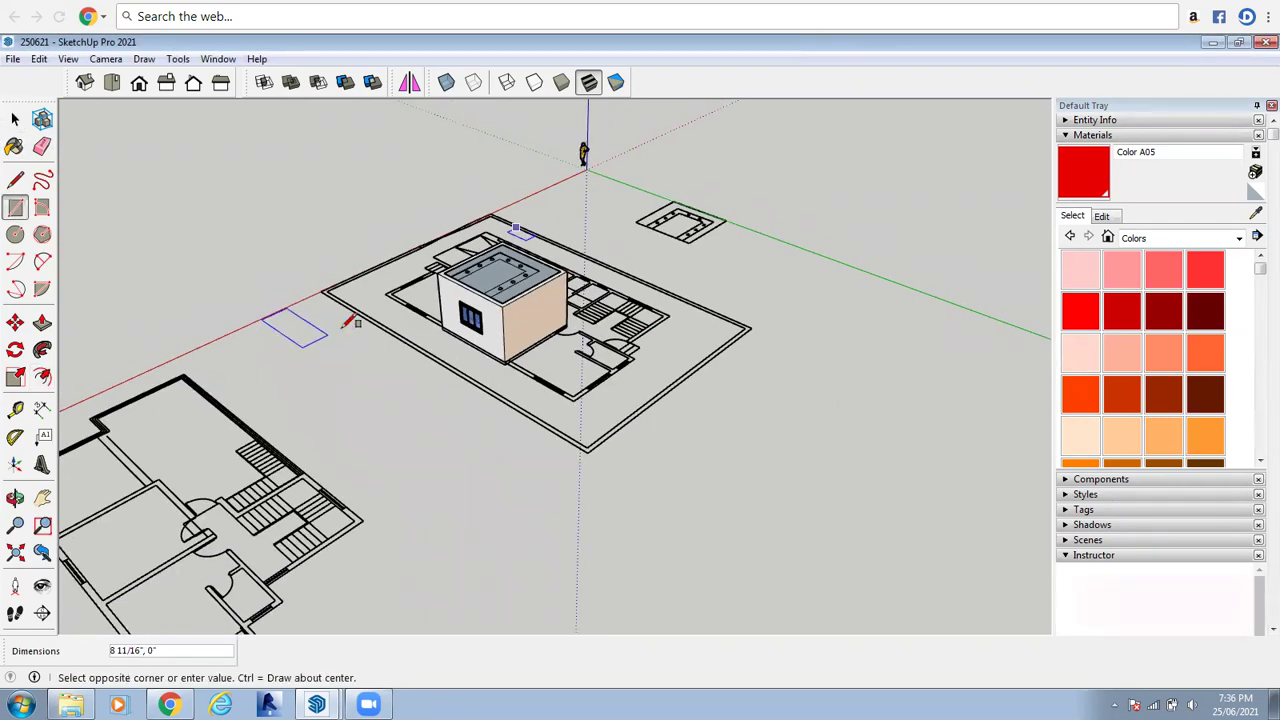
click(343, 326)
click(15, 119)
scroll(285, 332, up, 2)
click(282, 333)
right_click(268, 338)
click(320, 477)
scroll(286, 347, up, 2)
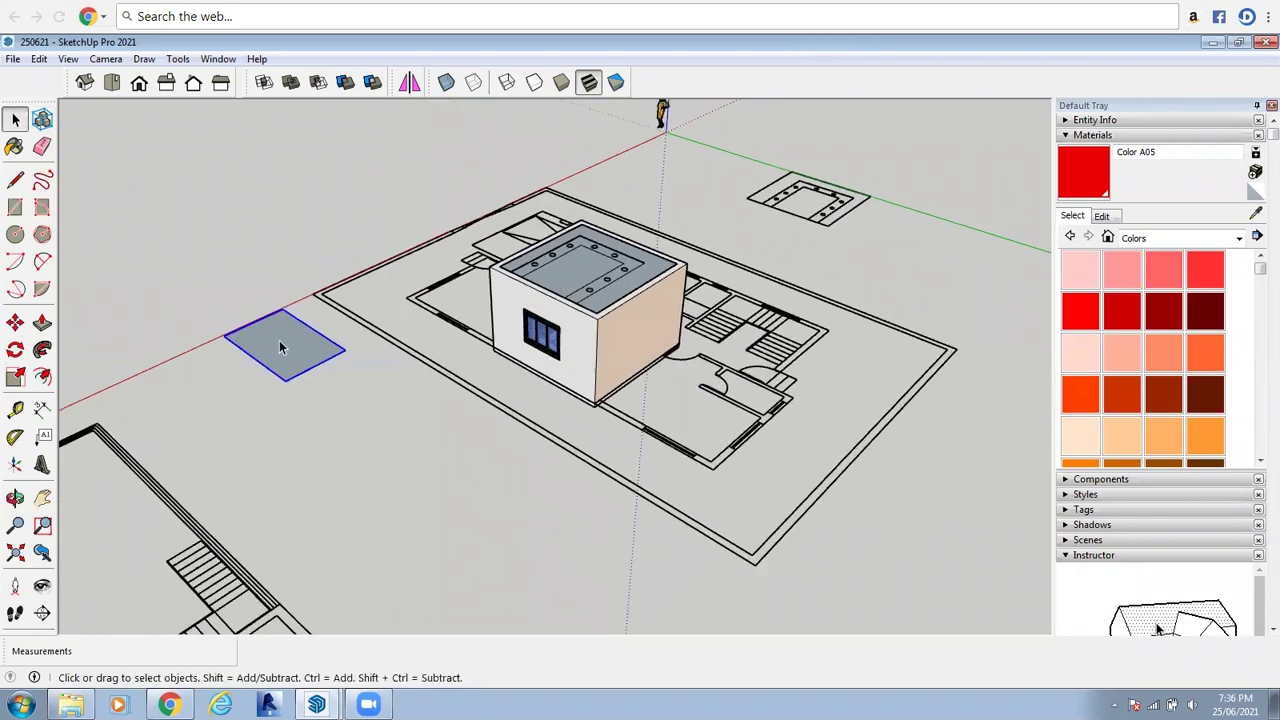
Push/Pull the rectangle upward inside its group into a low box and leave the group
double_click(286, 347)
click(42, 322)
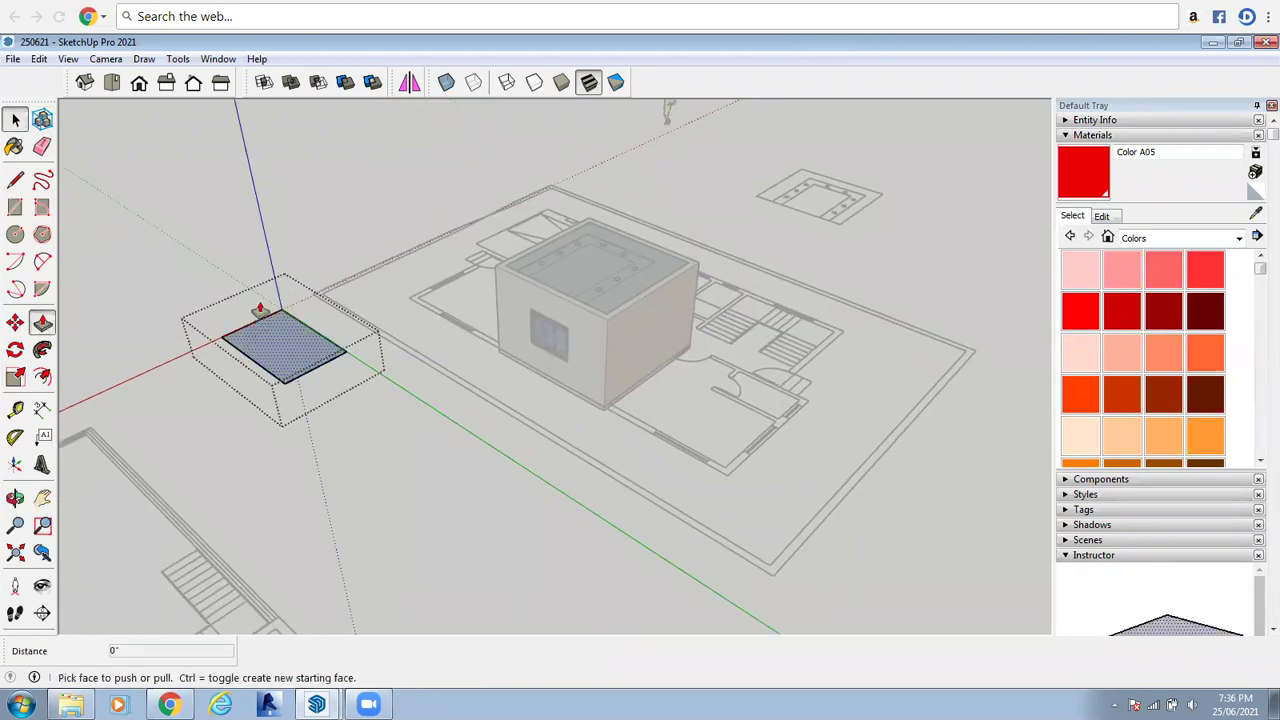
click(263, 306)
click(180, 282)
click(15, 119)
click(236, 359)
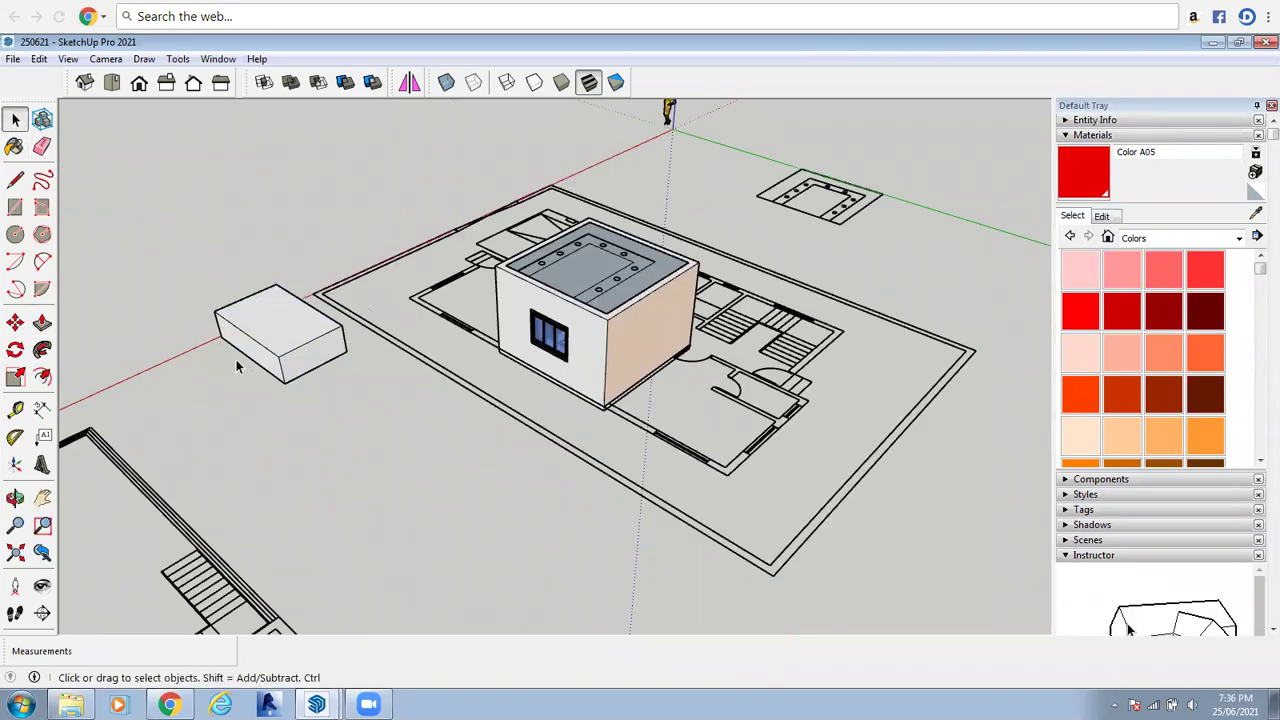
Open the box group for editing near its front face's upper corner
scroll(300, 385, up, 3)
scroll(315, 393, up, 1)
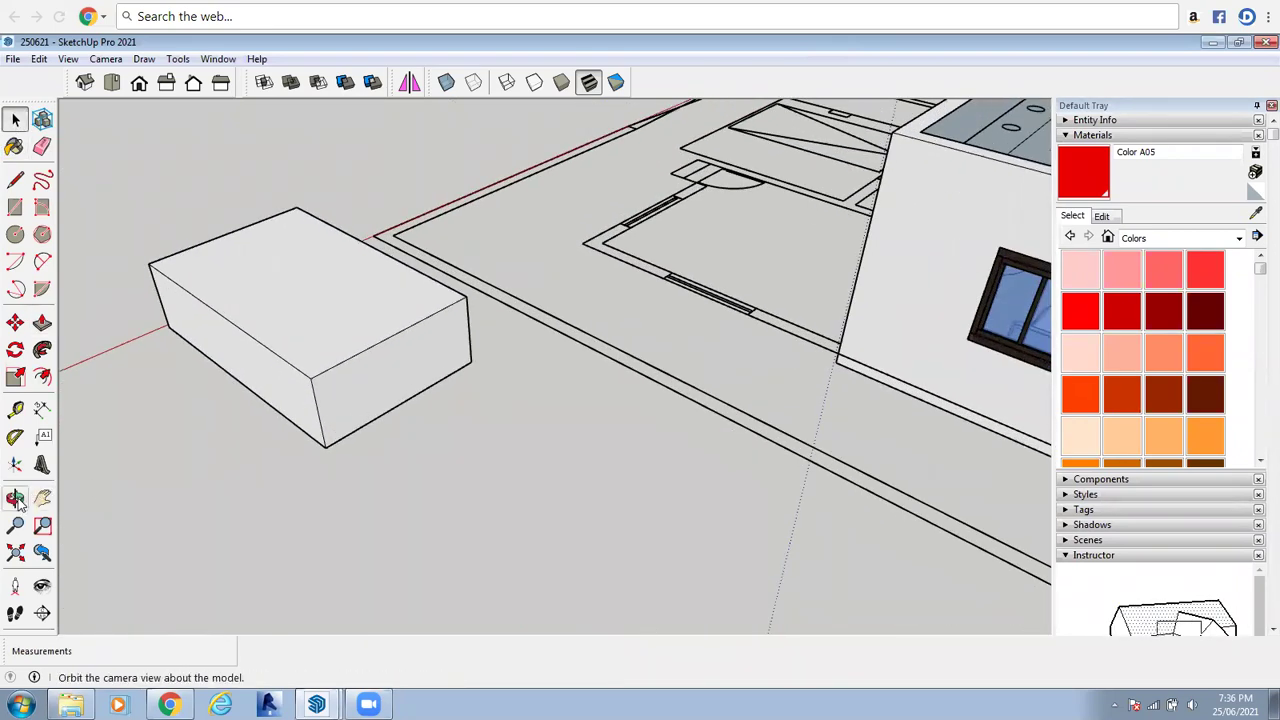
click(15, 497)
mouse_move(480, 331)
mouse_down()
mouse_move(528, 305)
mouse_move(363, 366)
mouse_move(471, 334)
mouse_move(470, 317)
mouse_up()
right_click(470, 320)
click(472, 332)
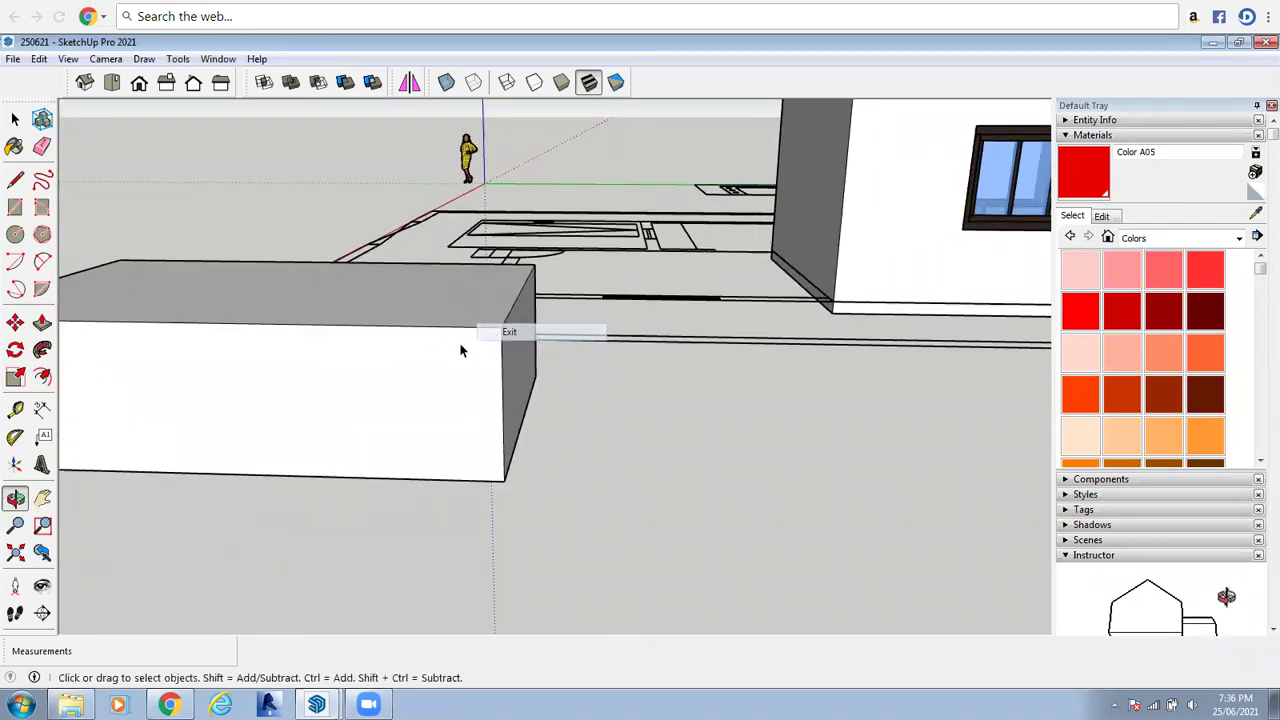
click(442, 356)
double_click(263, 341)
scroll(263, 341, up, 2)
click(15, 261)
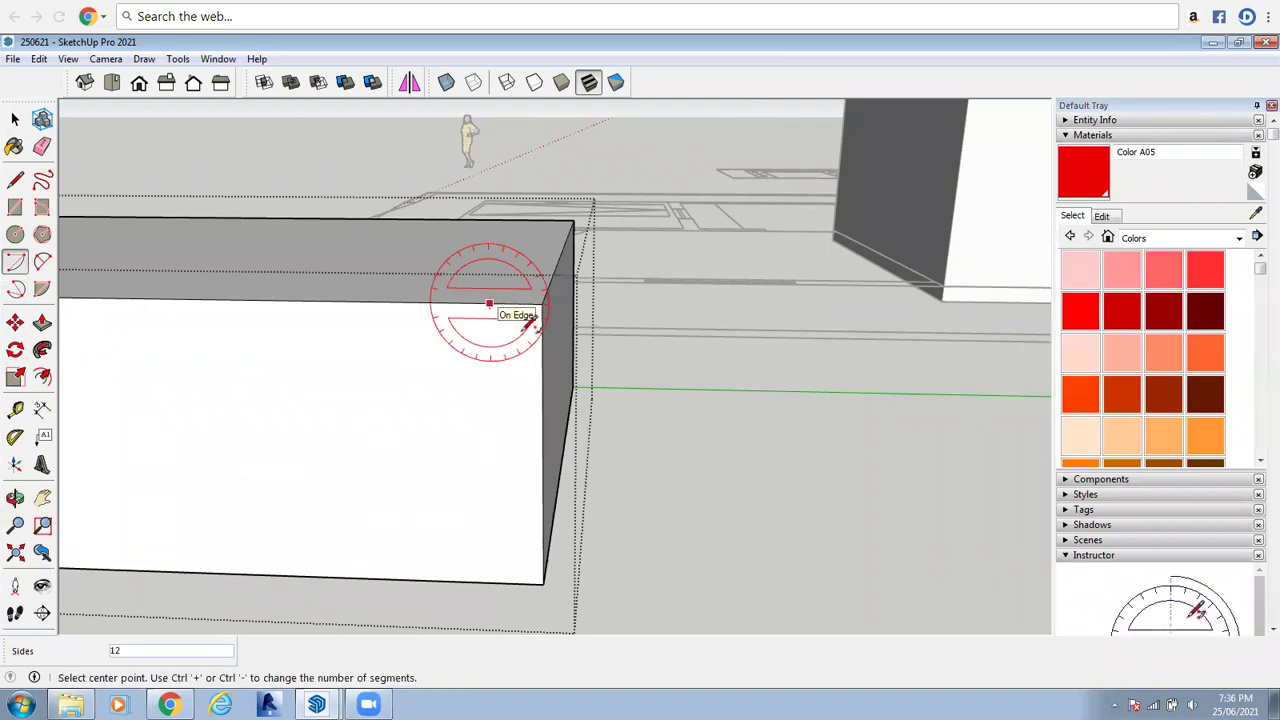
scroll(515, 306, down, 2)
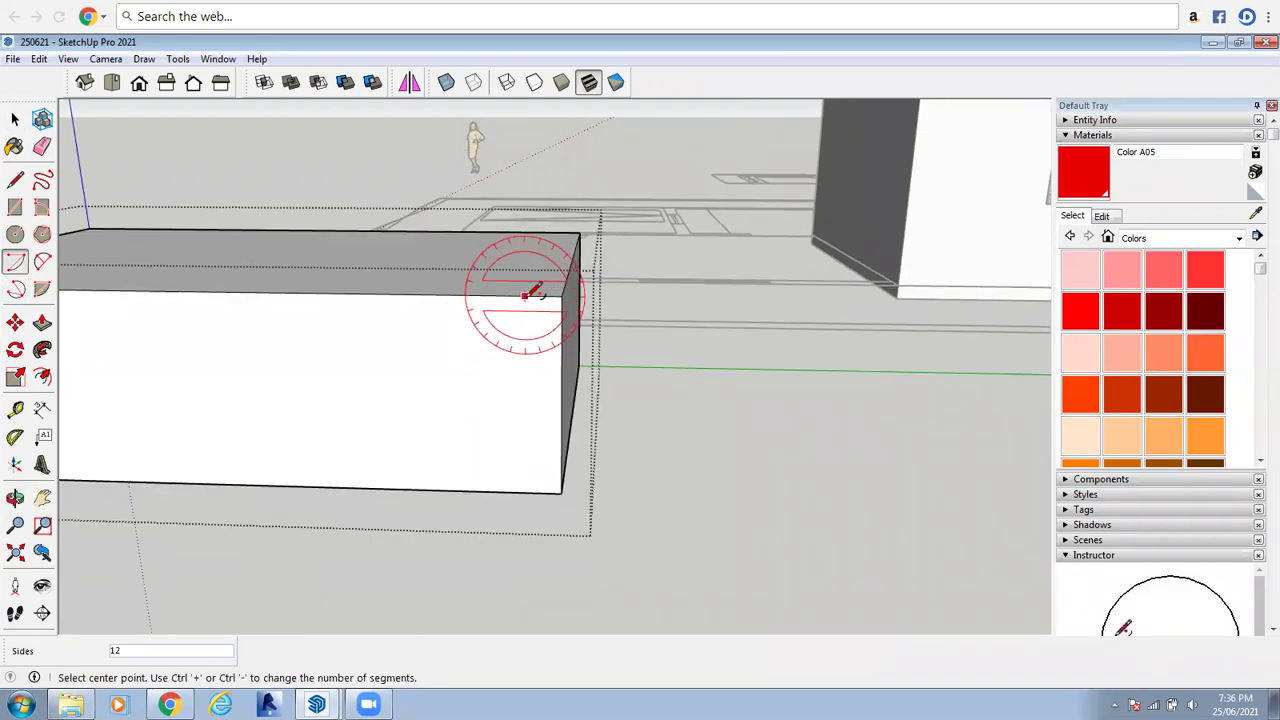
click(525, 296)
Draw a 3 Point Arc across the upper corner of the box's front face, joining its top and side edges
key(a)
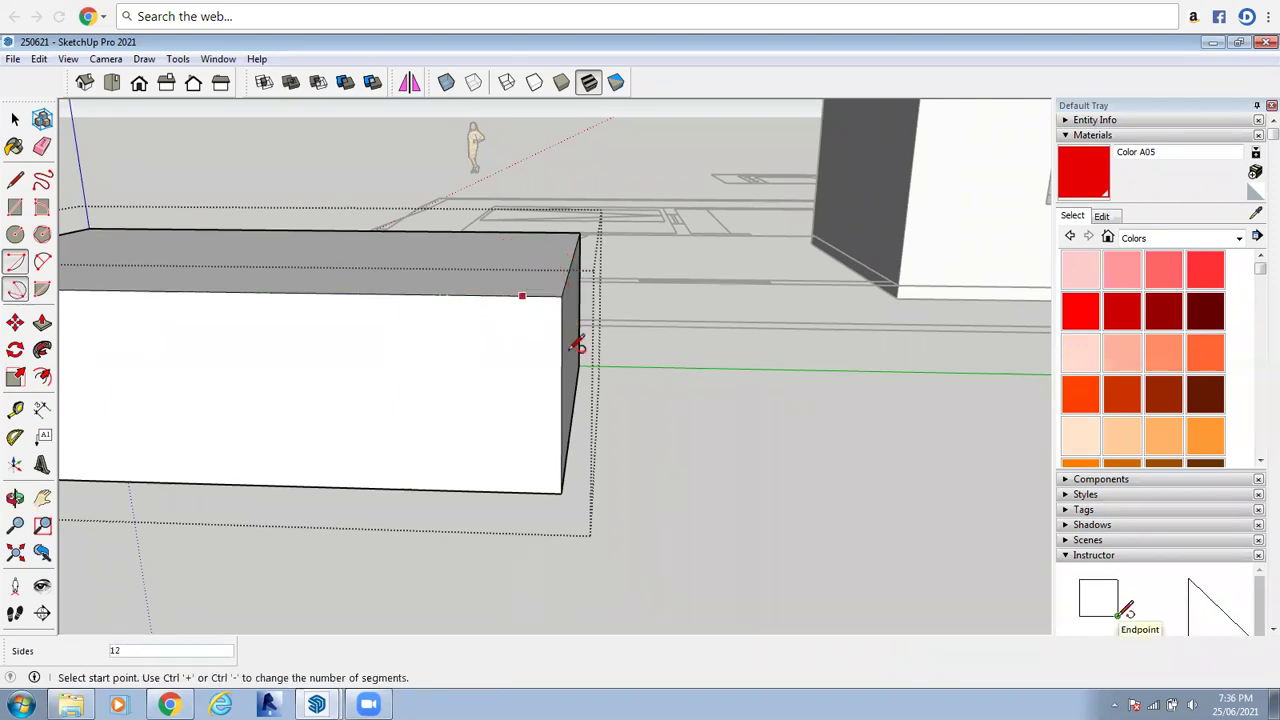
click(522, 296)
scroll(560, 336, up, 1)
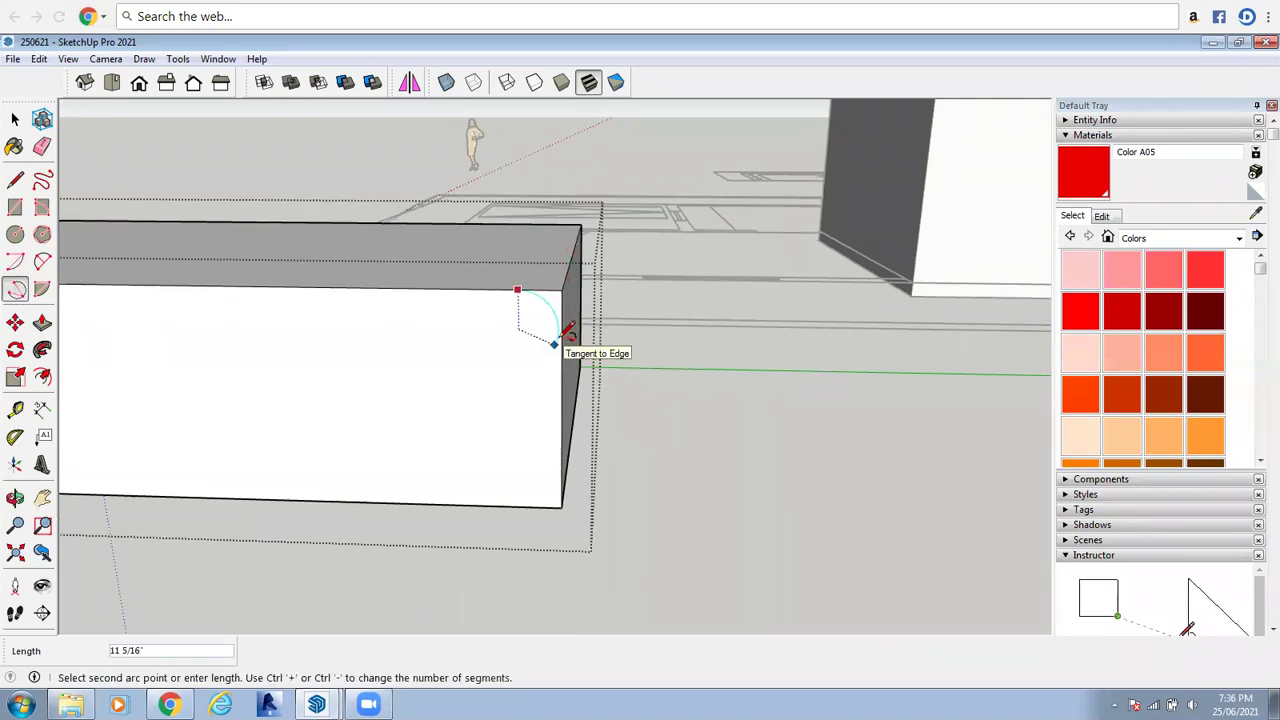
scroll(566, 335, up, 3)
click(566, 328)
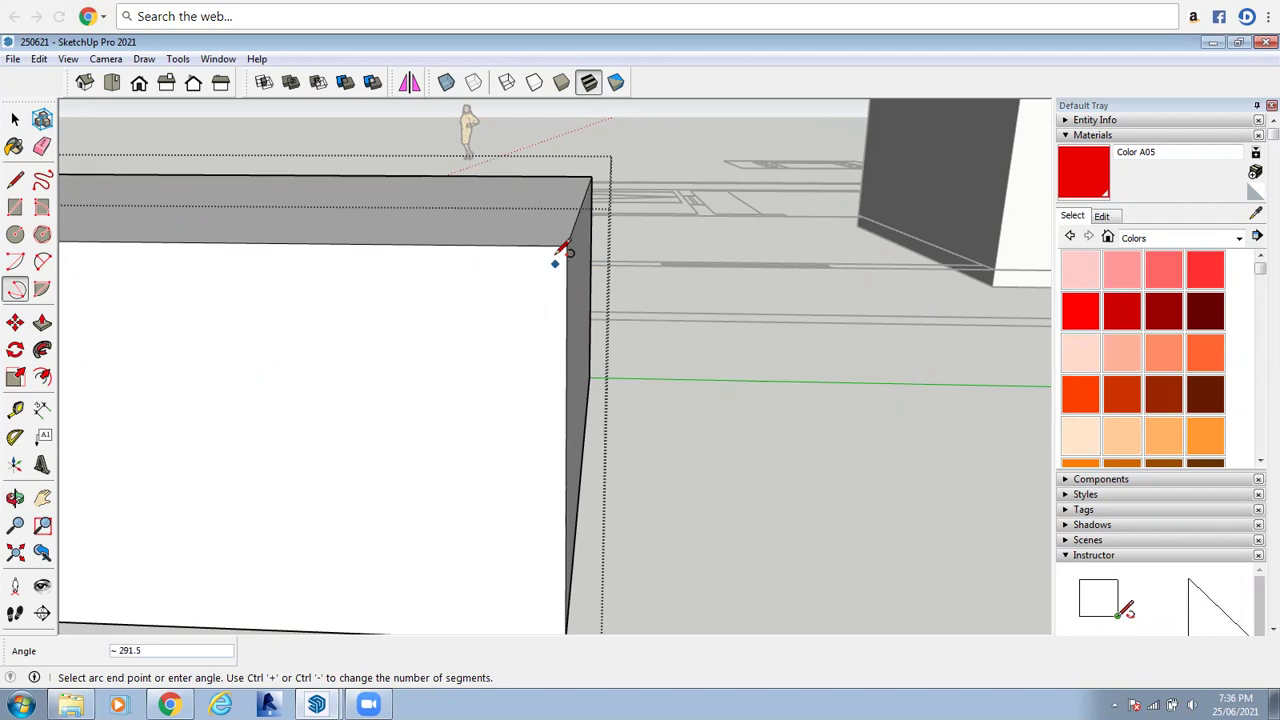
key(Escape)
click(478, 245)
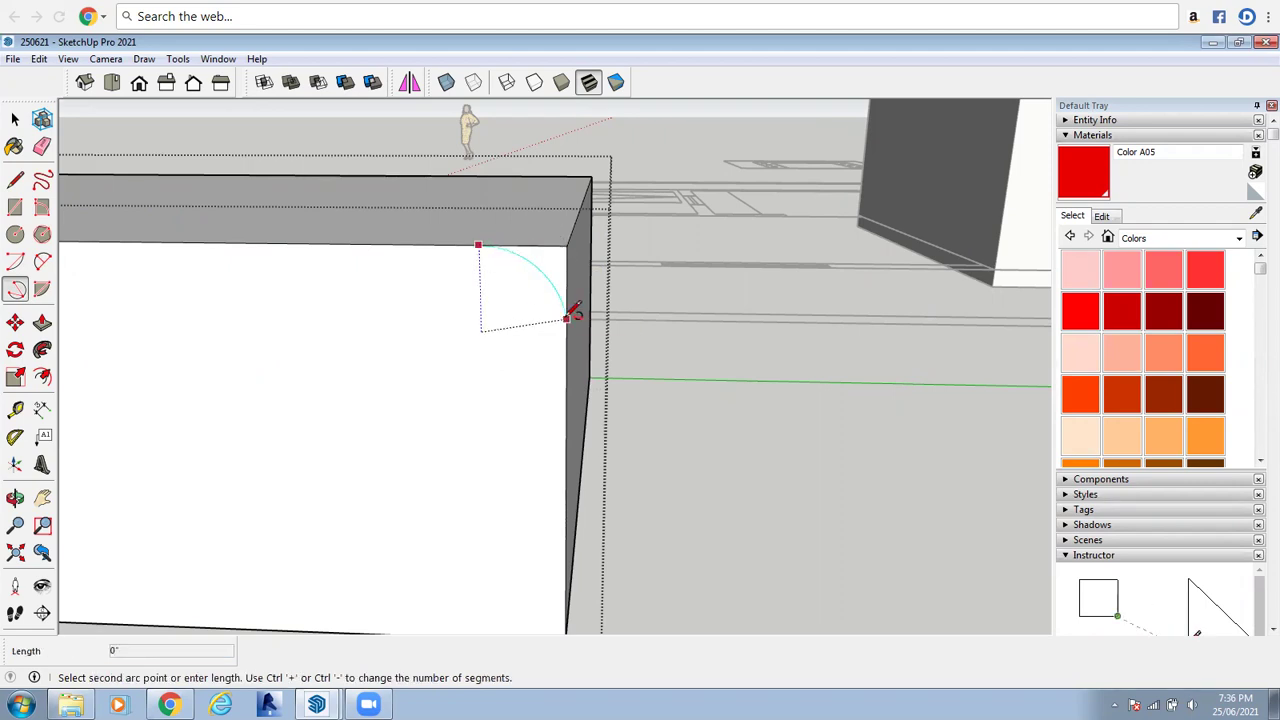
double_click(567, 318)
Push the corner sliver outside the arc through the box's full depth to round its upper edge, and leave the group
key(space)
click(558, 272)
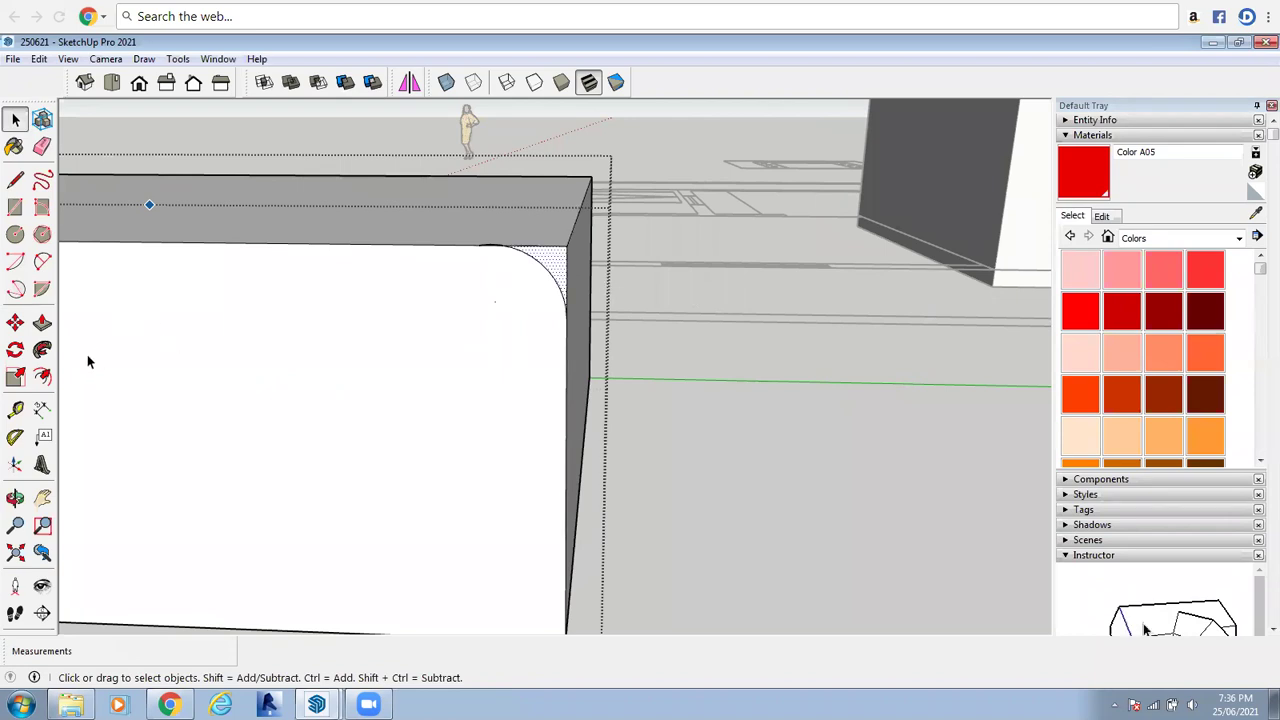
click(42, 322)
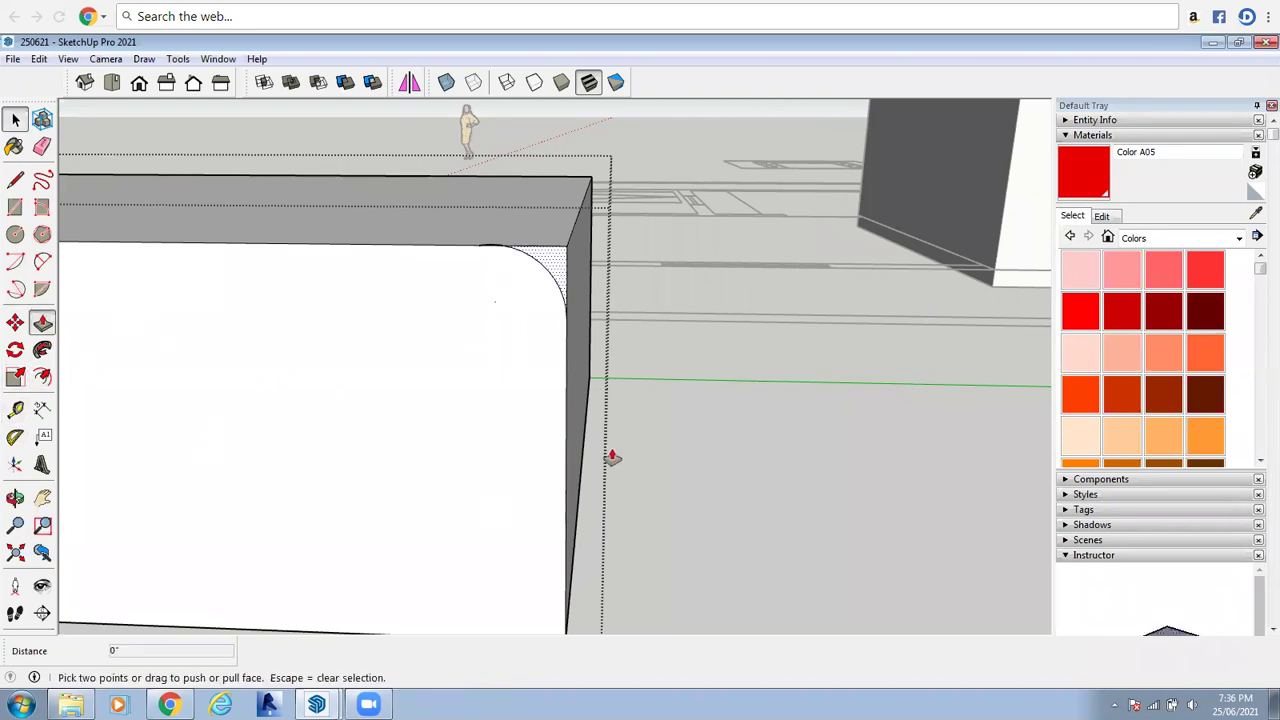
middle_drag(611, 457, 577, 351)
mouse_move(610, 272)
mouse_down()
mouse_move(608, 237)
mouse_move(591, 262)
mouse_up()
key(space)
scroll(930, 265, down, 5)
middle_drag(930, 265, 829, 253)
scroll(829, 253, up, 3)
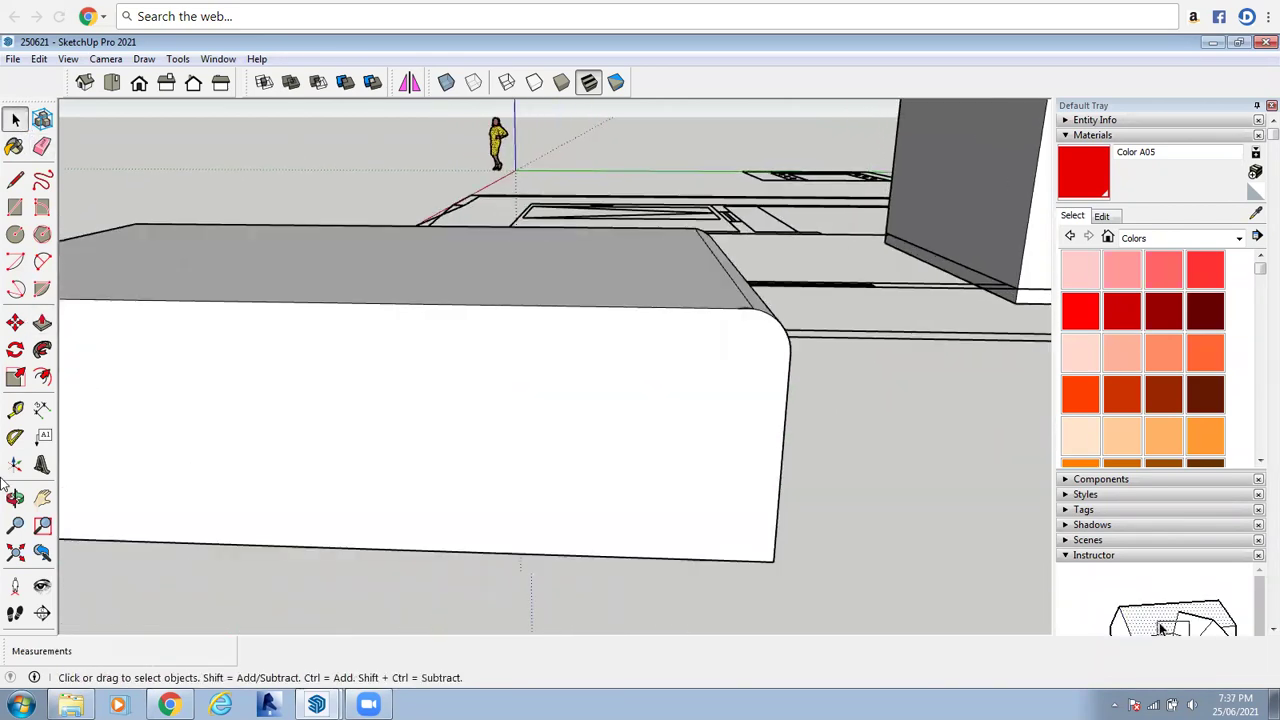
Examine the box's rounded upper edge from a low front view and from above
click(15, 497)
drag(632, 506, 500, 314)
scroll(520, 308, down, 3)
scroll(492, 273, up, 4)
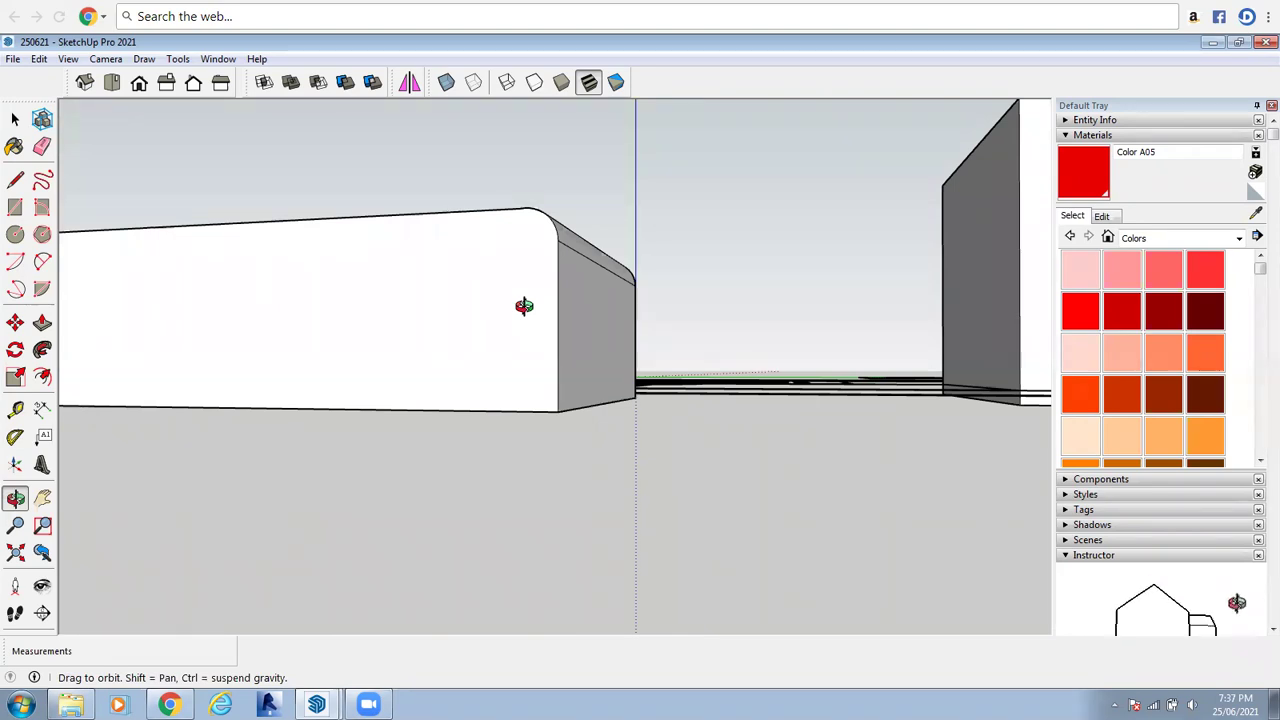
scroll(690, 300, down, 5)
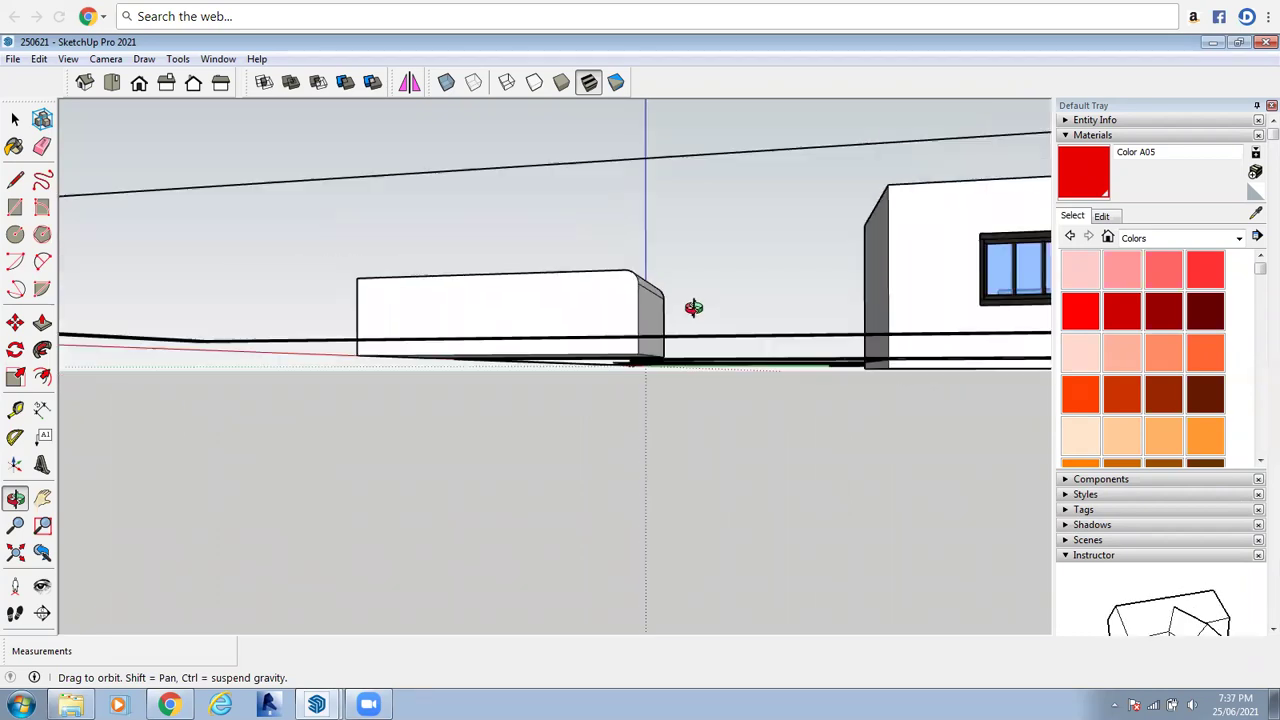
drag(474, 269, 731, 257)
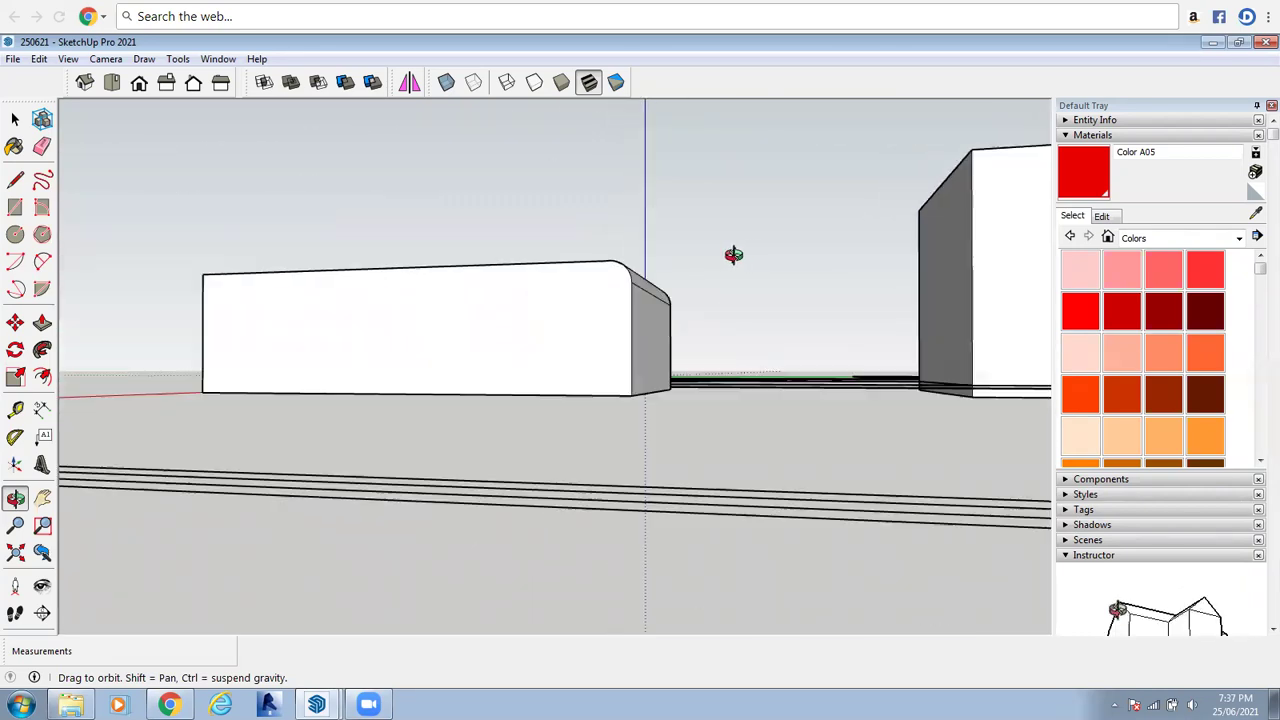
right_click(540, 267)
click(558, 280)
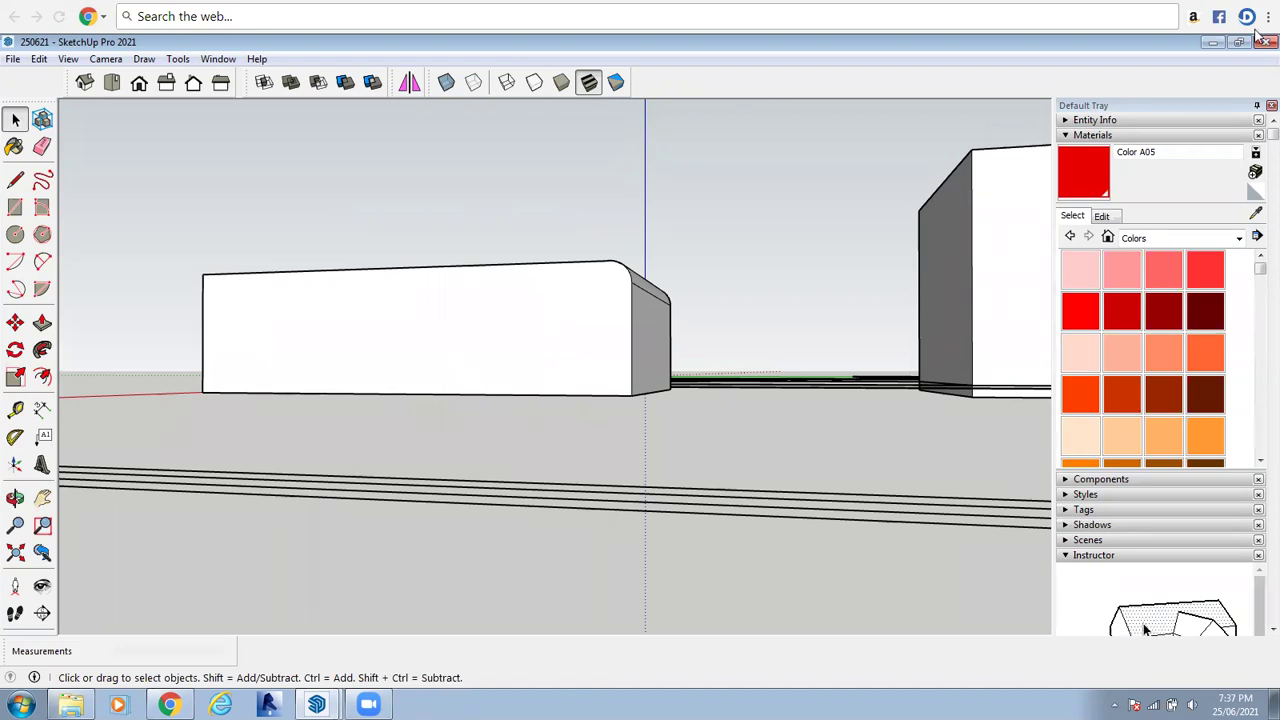
click(1258, 36)
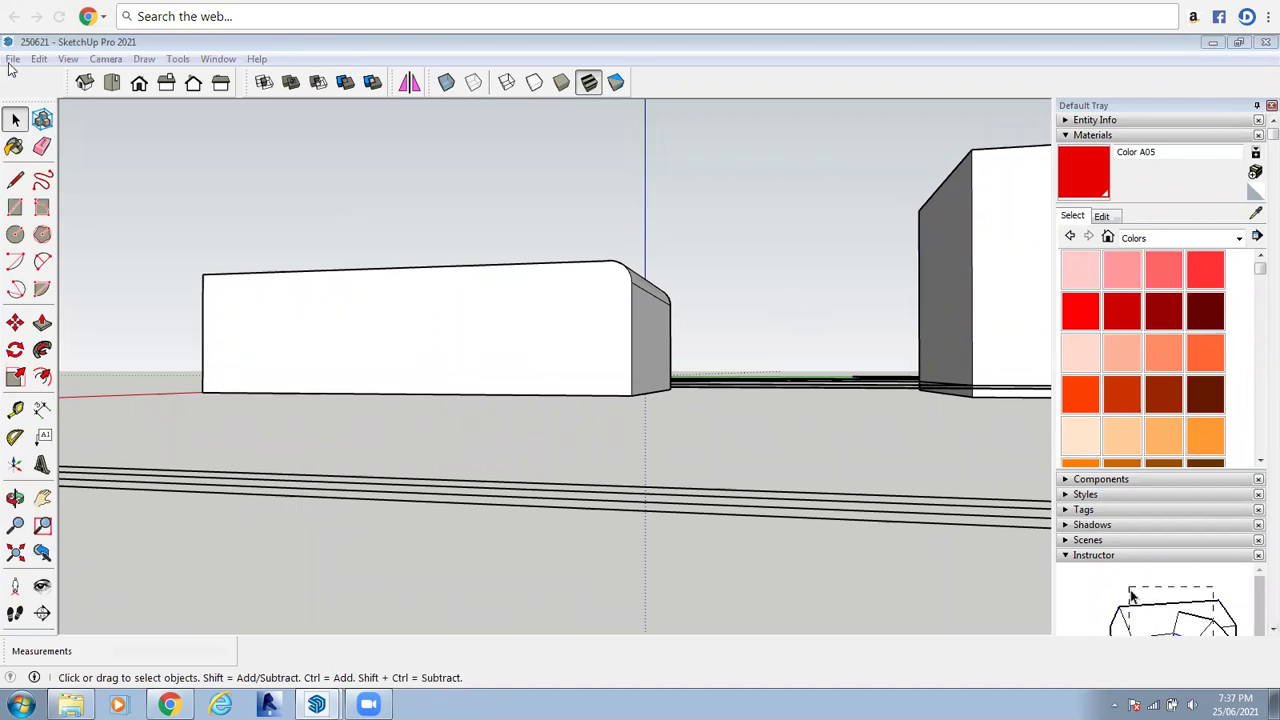
click(15, 497)
drag(414, 314, 234, 354)
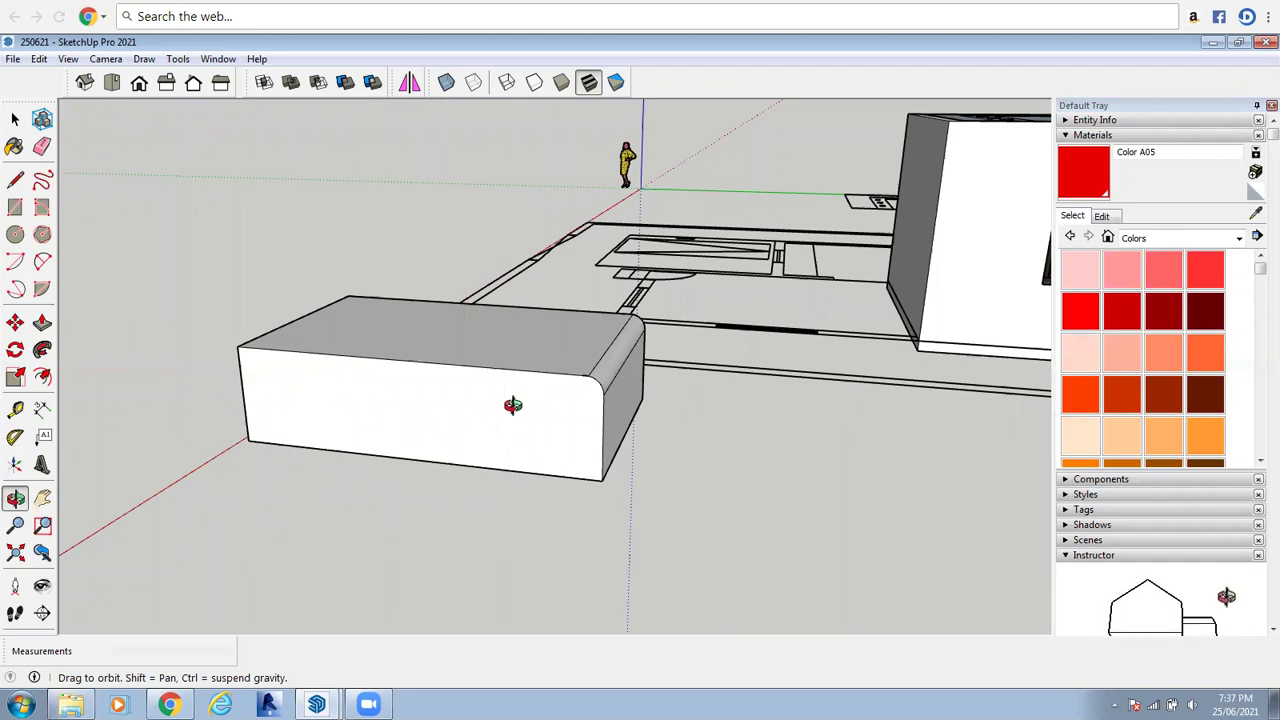
right_click(362, 256)
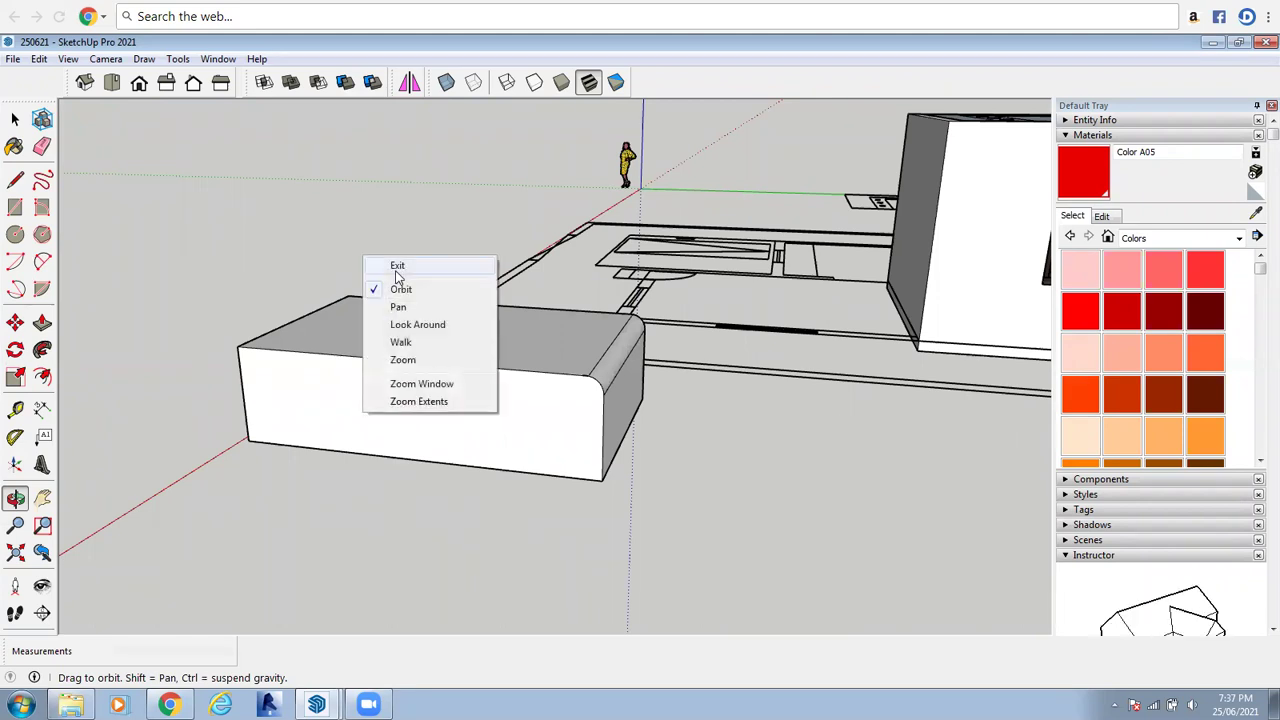
click(397, 266)
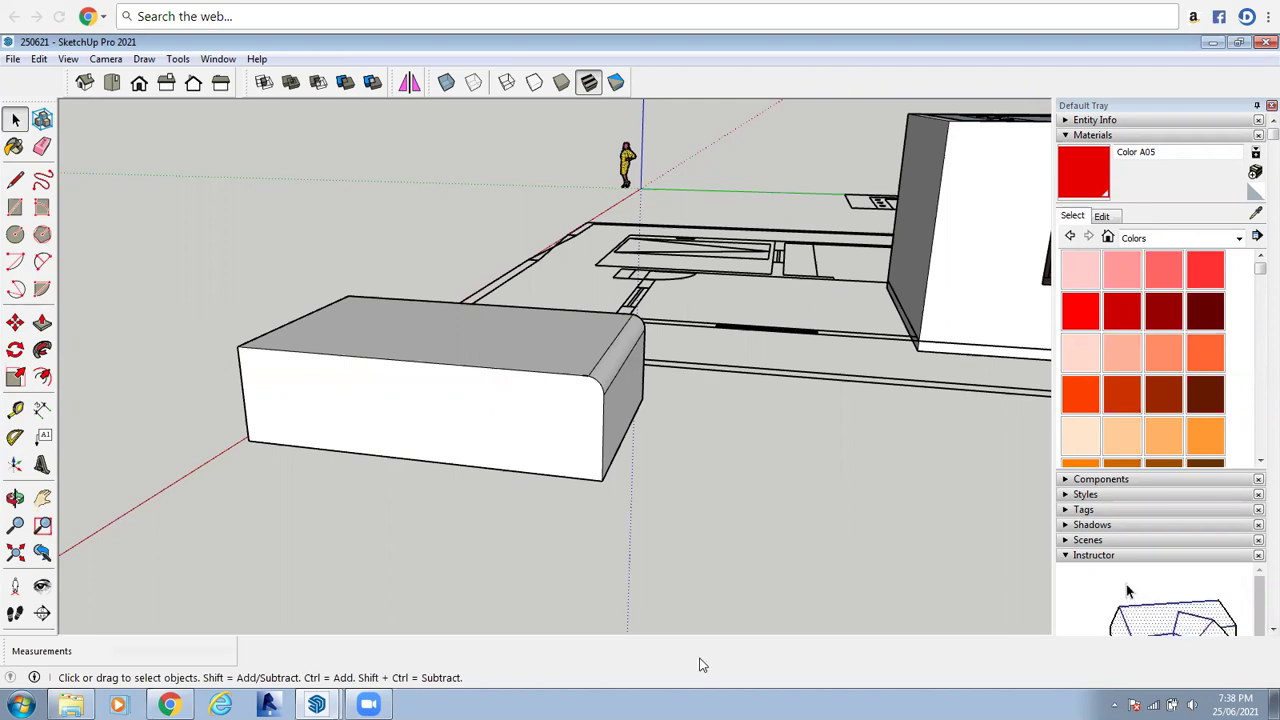
Look over the rounded box, the room model from above and the staircase area of the floor plan
scroll(93, 283, down, 3)
scroll(420, 372, up, 2)
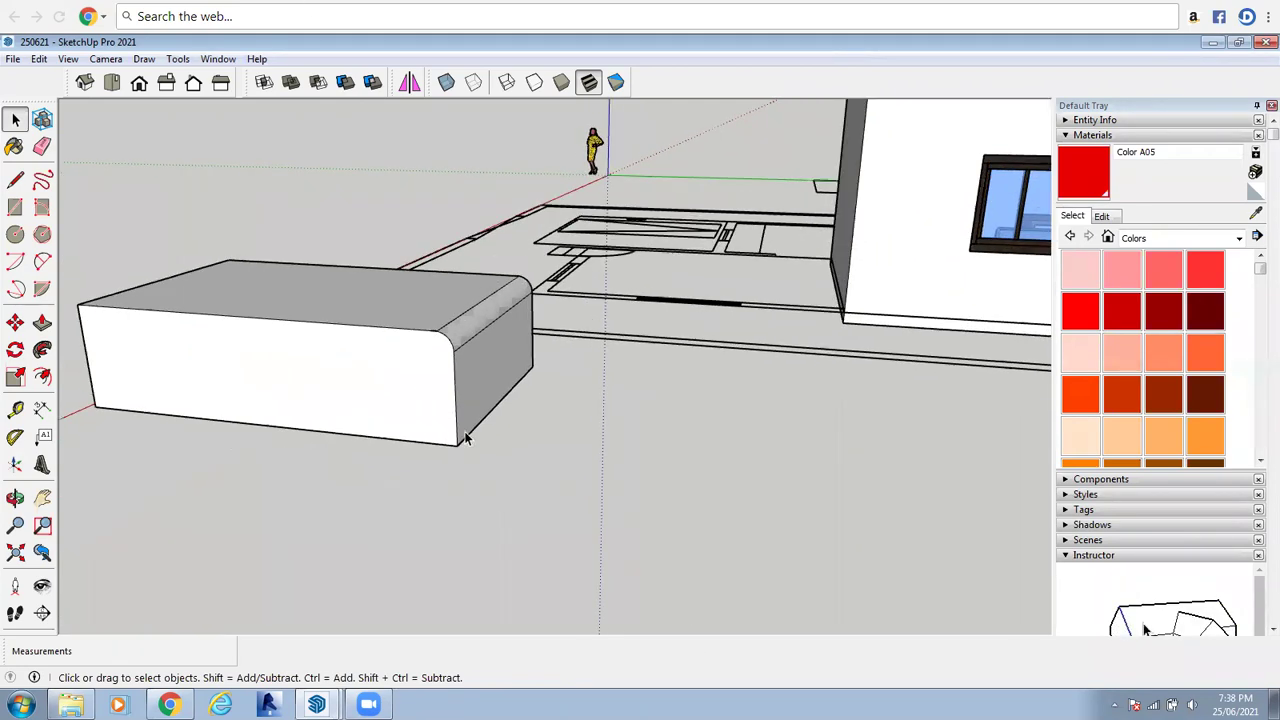
click(105, 352)
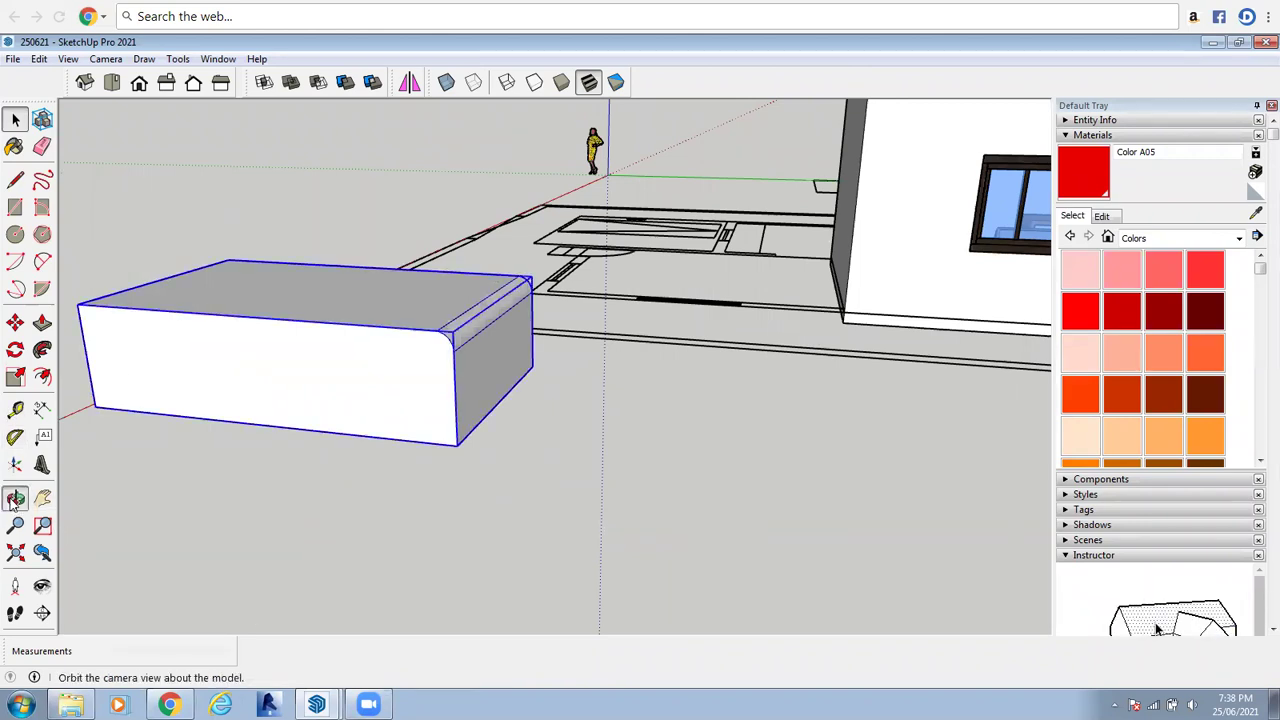
drag(248, 466, 474, 455)
right_click(474, 457)
click(502, 467)
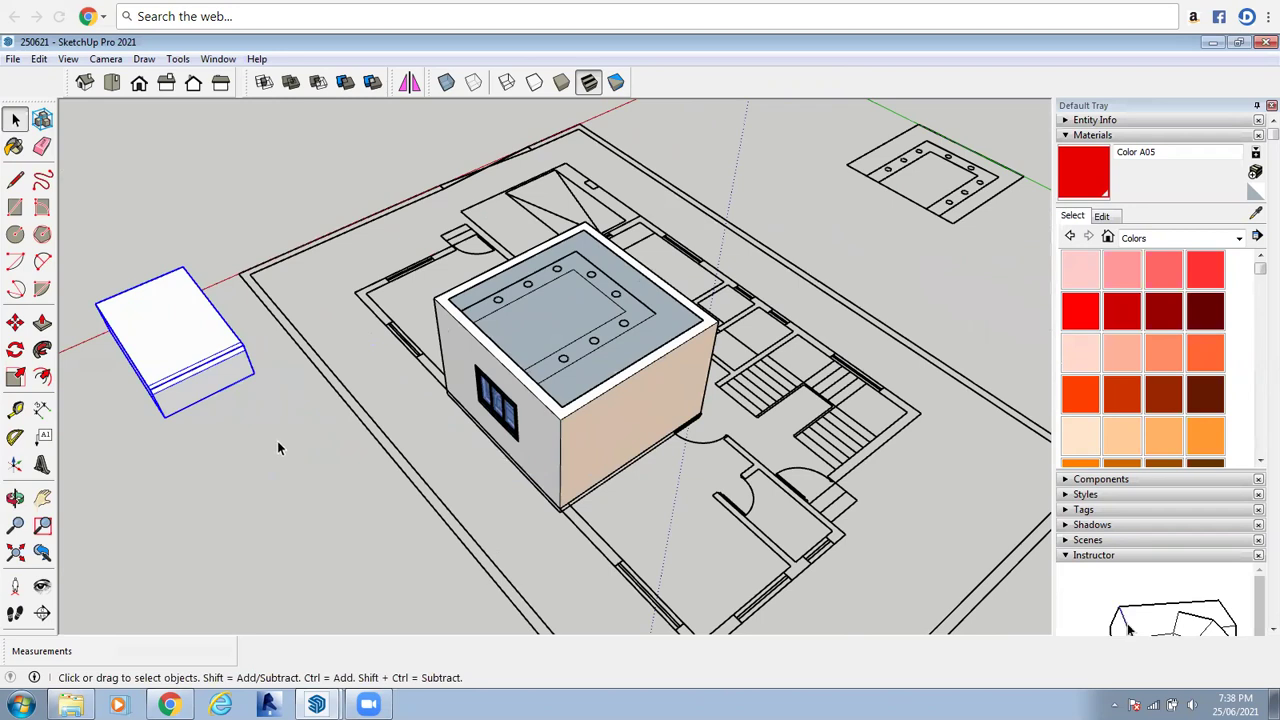
click(324, 383)
middle_drag(324, 383, 532, 545)
key(o)
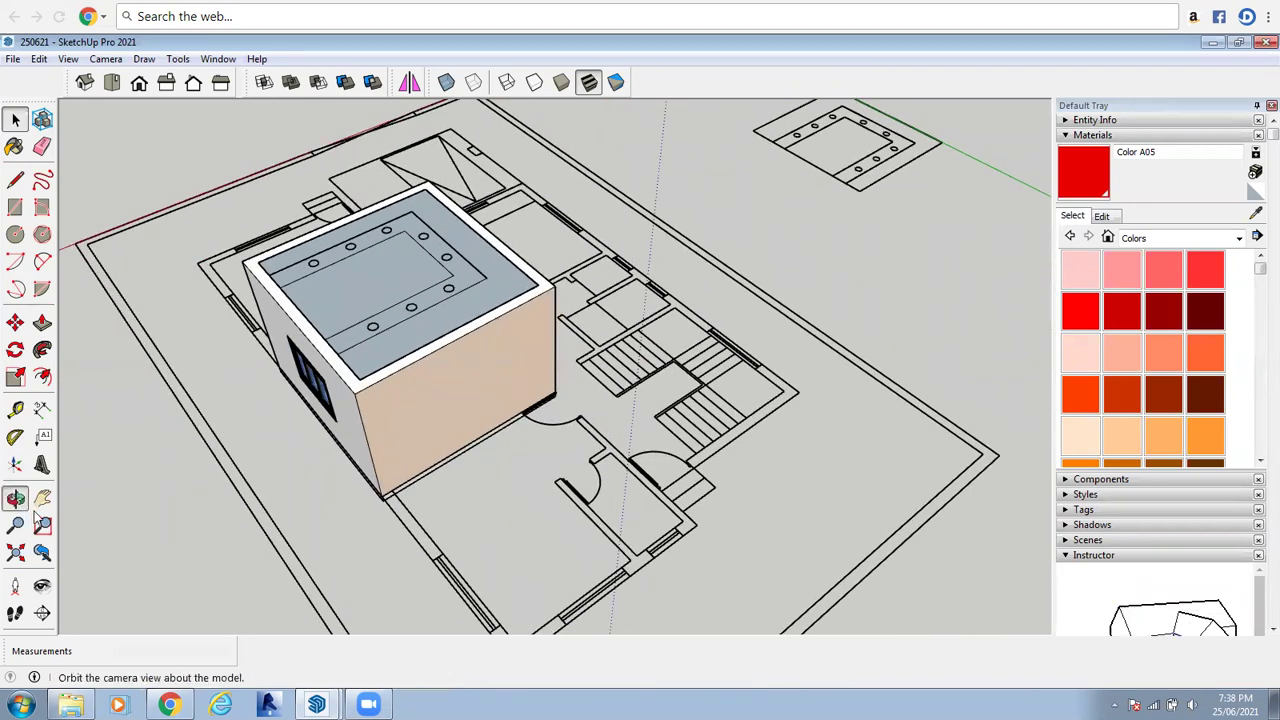
drag(624, 528, 720, 443)
scroll(718, 443, up, 3)
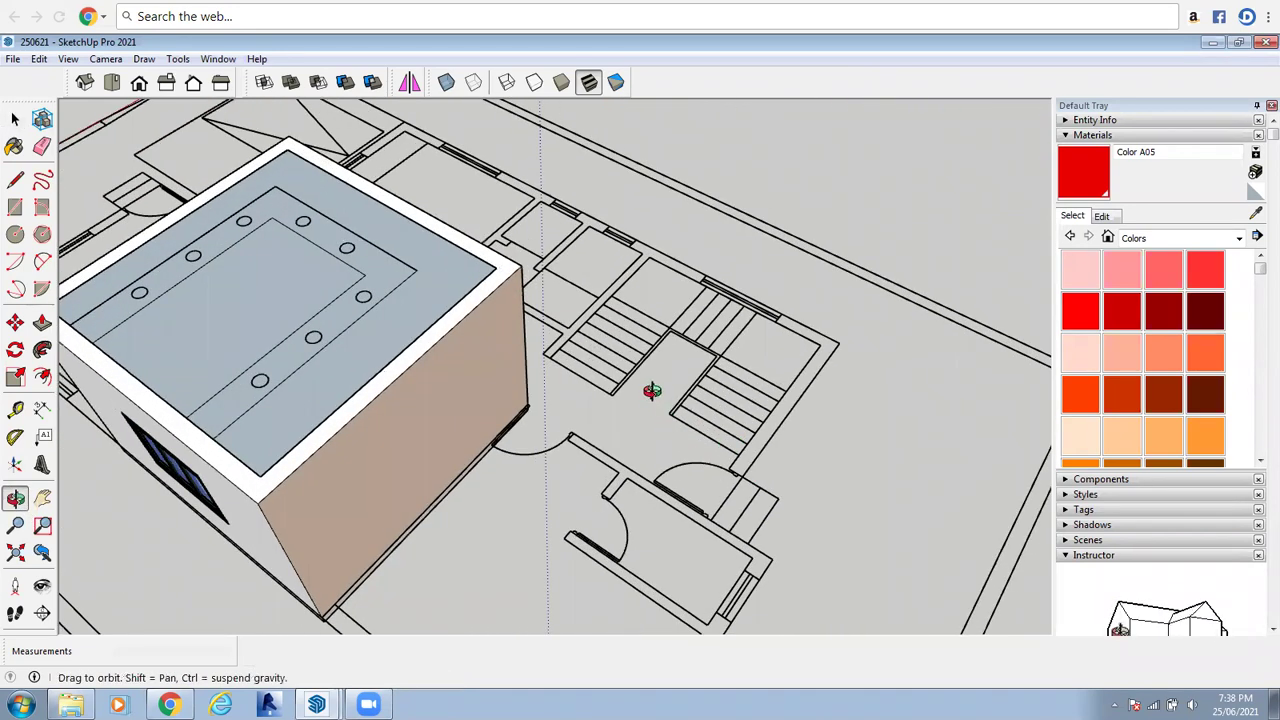
scroll(500, 366, up, 5)
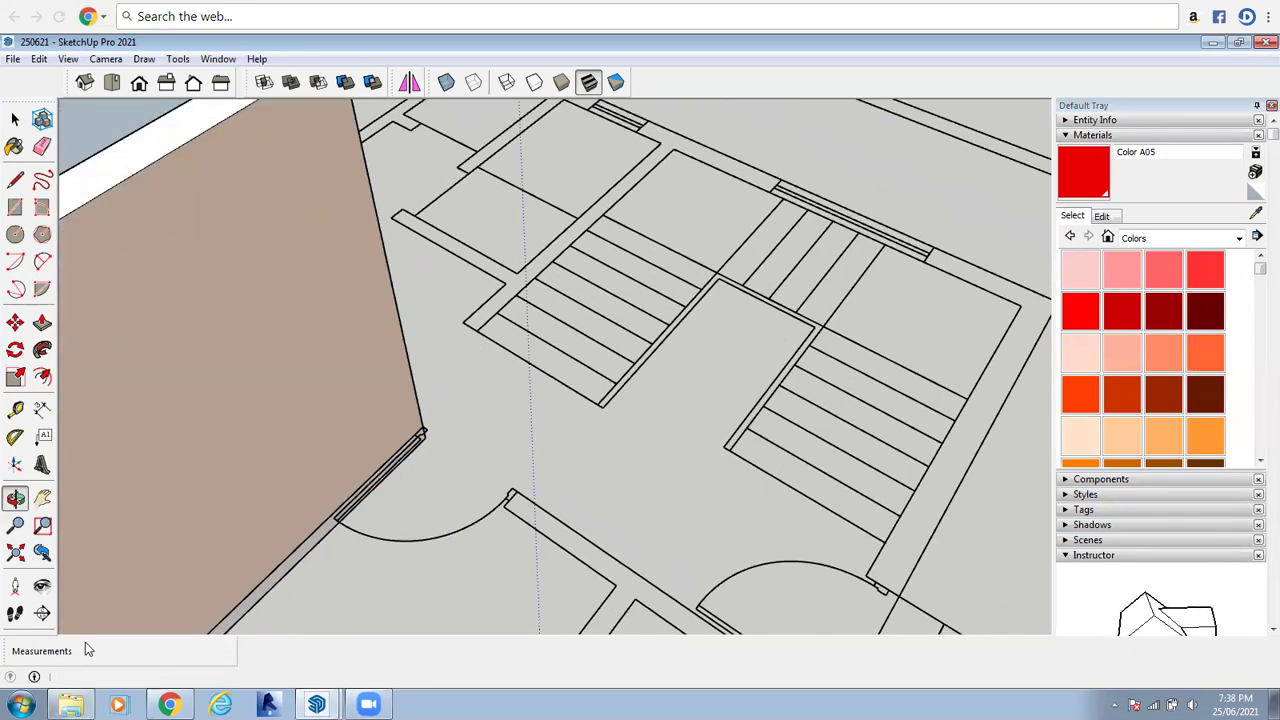
key(alt+Tab)
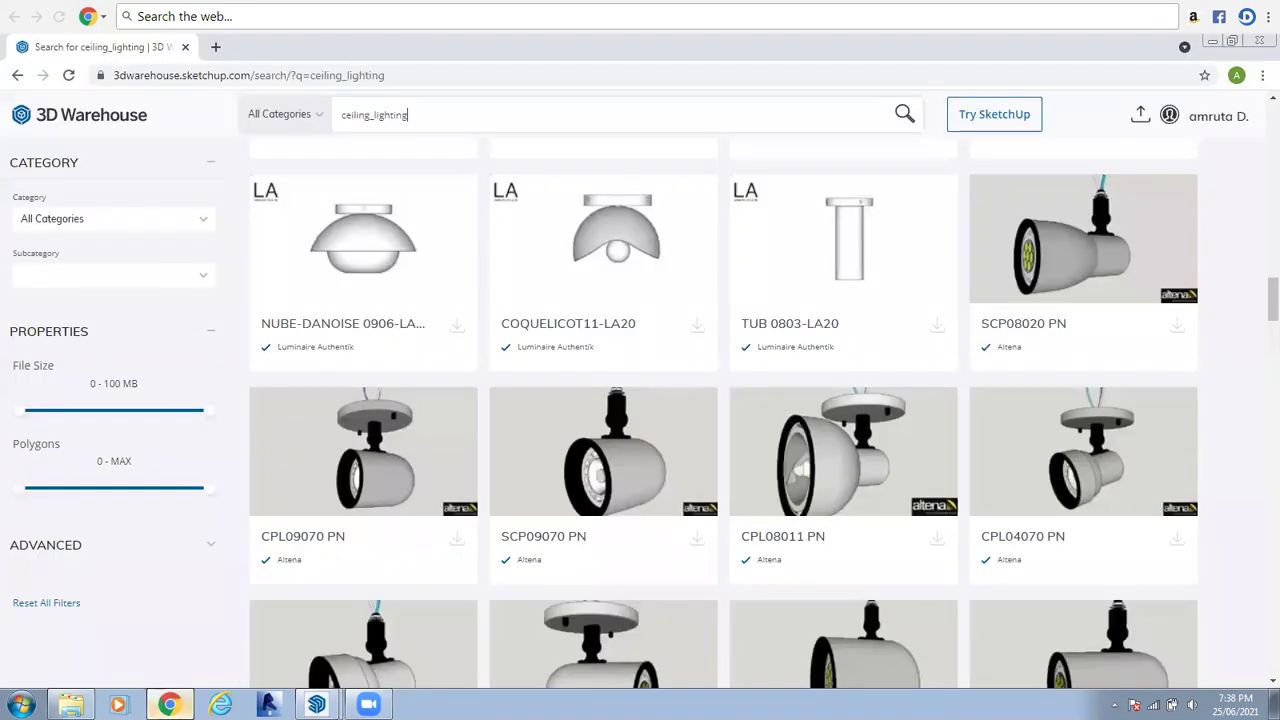
click(172, 697)
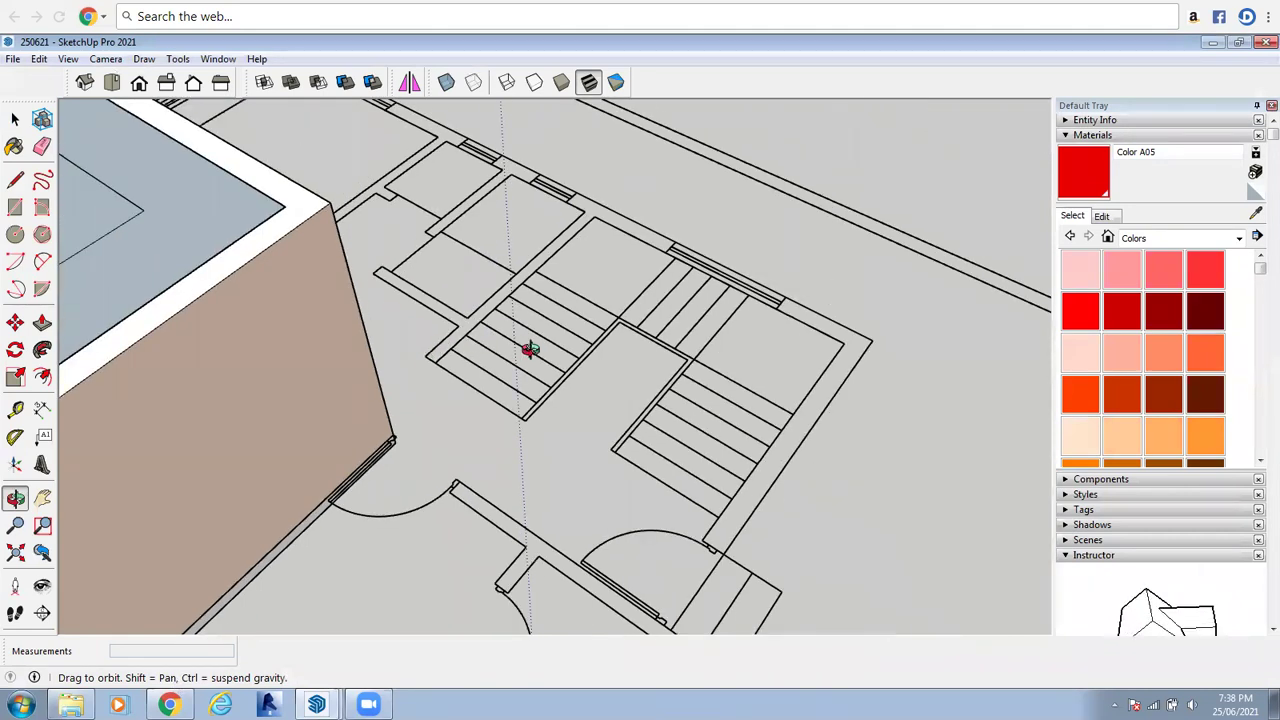
Draw a rectangle over the lowest tread of the staircase flight nearest the room in the floor plan
drag(530, 349, 529, 357)
right_click(547, 358)
click(580, 362)
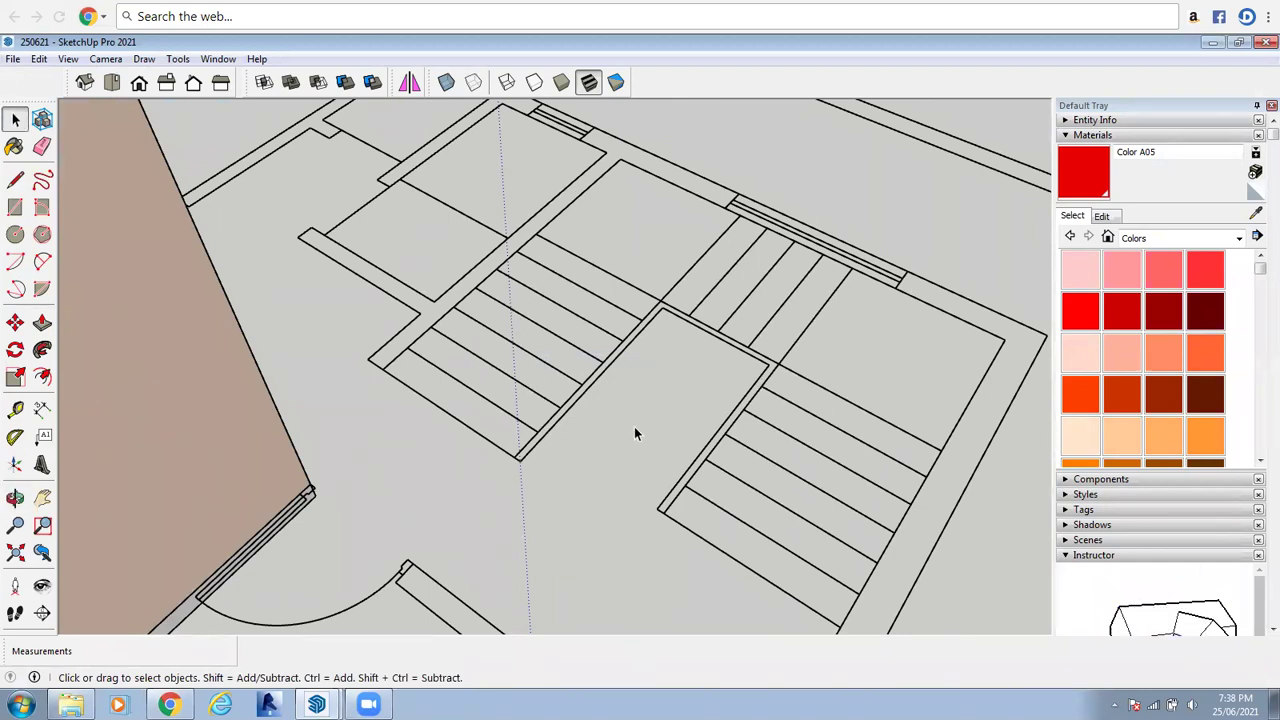
middle_drag(517, 354, 79, 277)
click(15, 207)
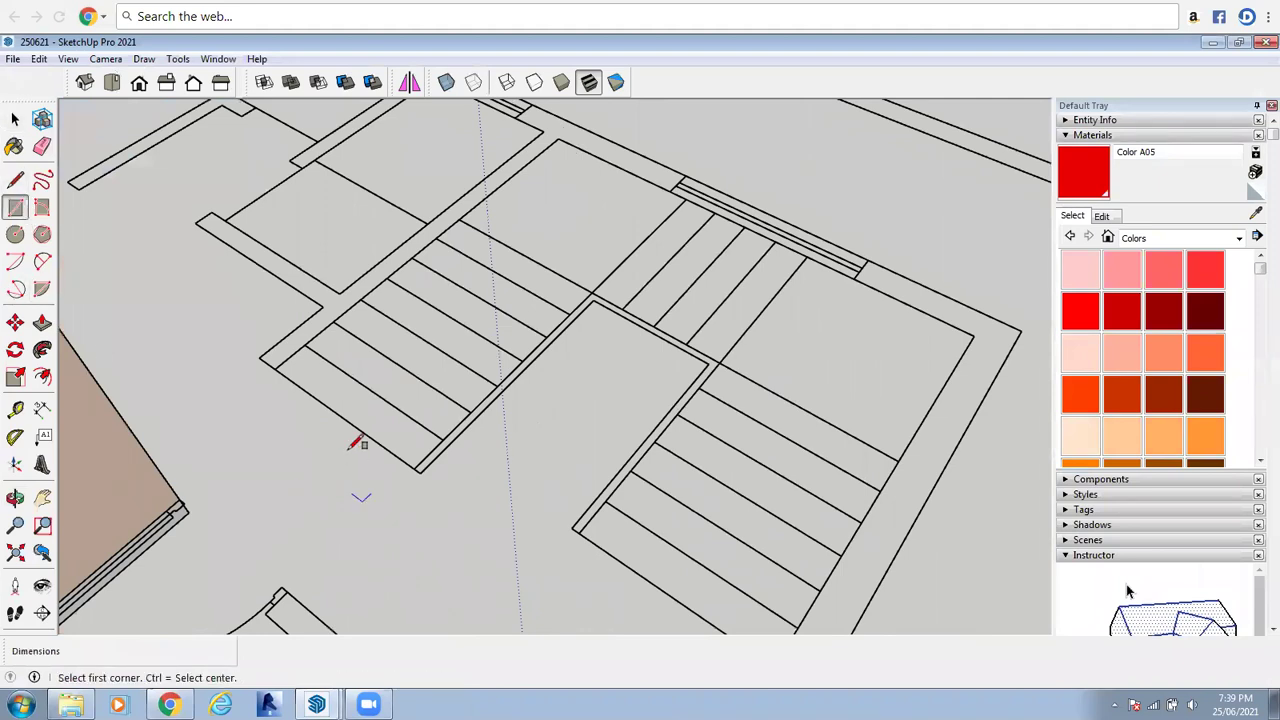
middle_drag(357, 437, 316, 294)
click(286, 297)
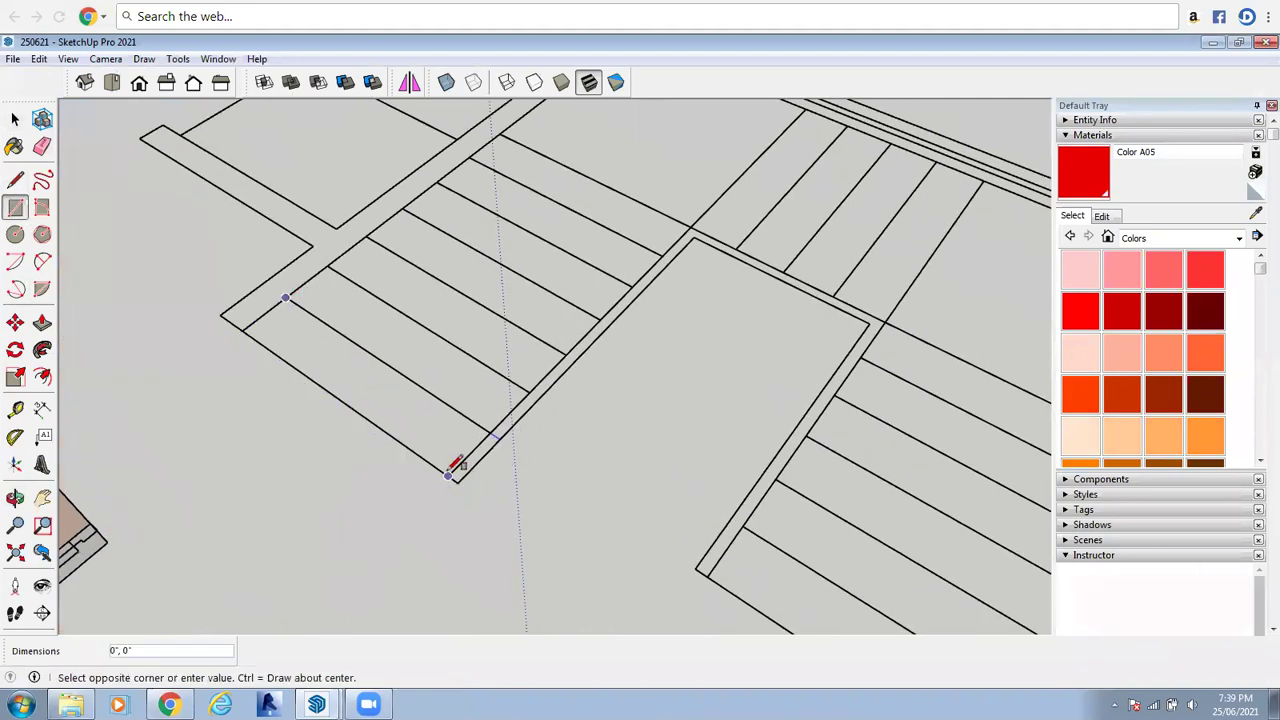
click(449, 473)
Make the tread rectangle's face and edges into a group
click(15, 119)
click(344, 354)
scroll(346, 372, up, 2)
right_click(346, 376)
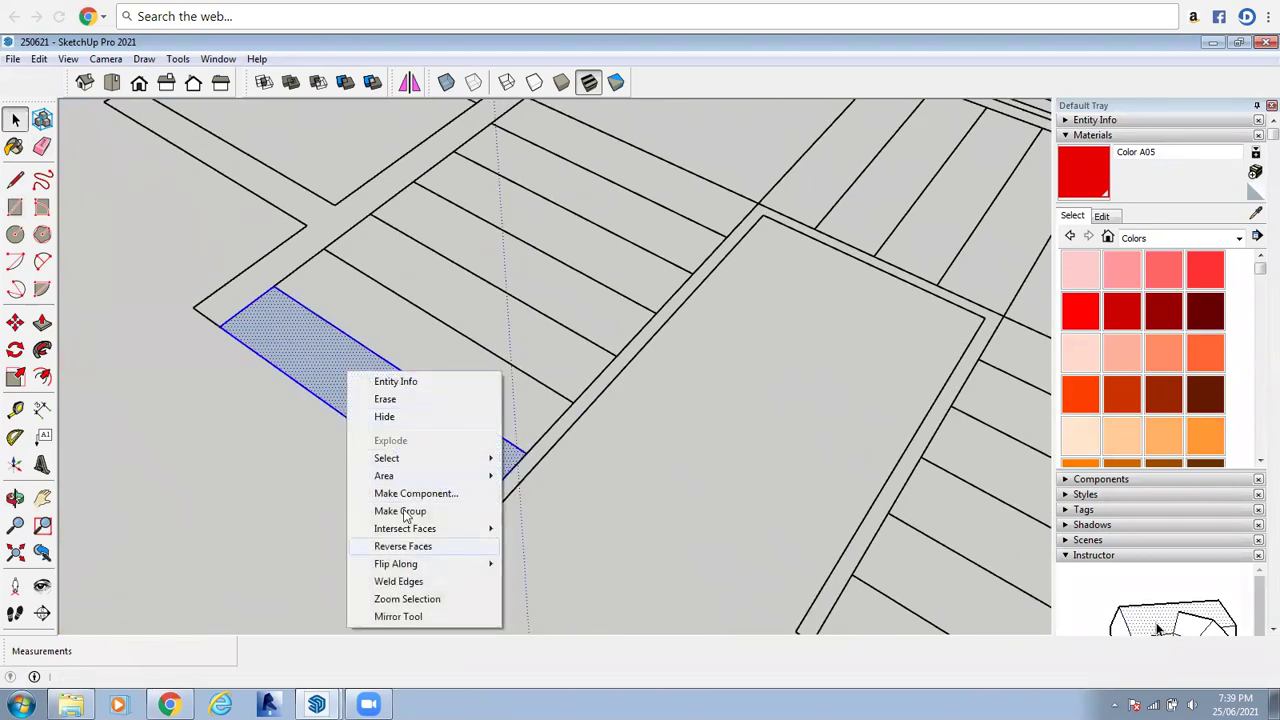
click(400, 511)
Open the tread group, pull its face up 6" to form the first step, and leave the group
scroll(434, 480, up, 3)
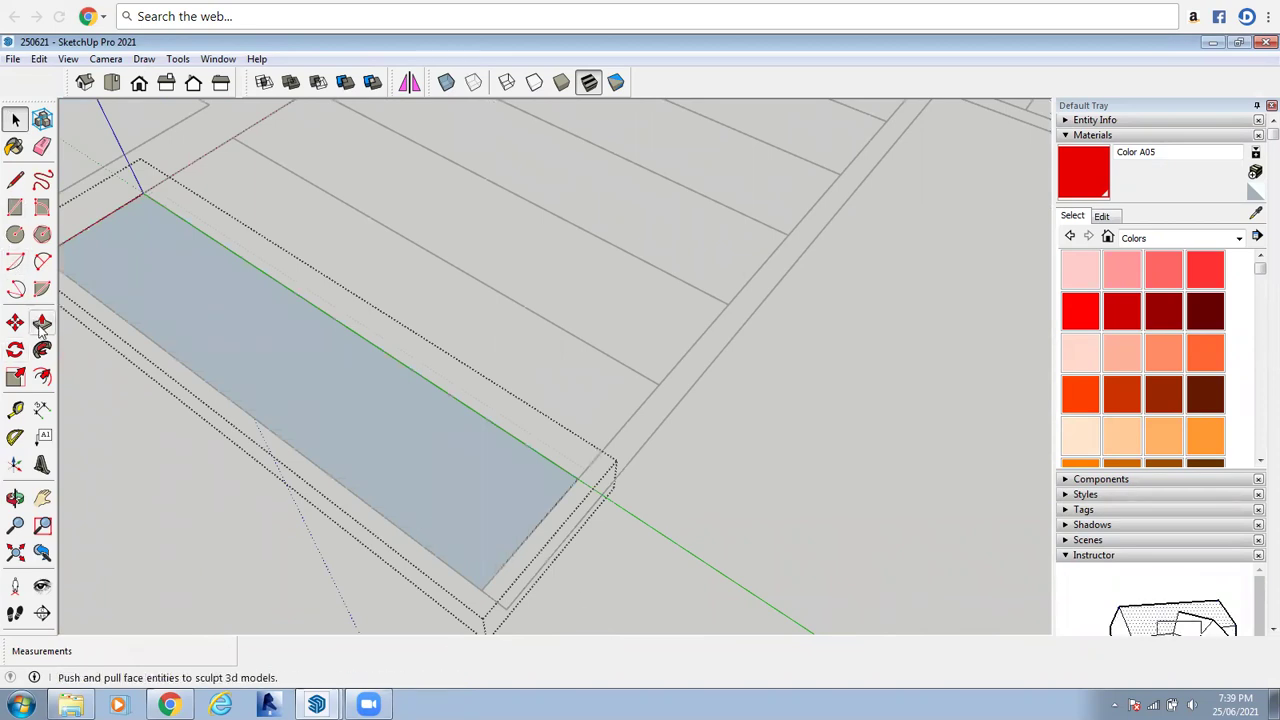
click(279, 367)
key(p)
drag(301, 390, 277, 414)
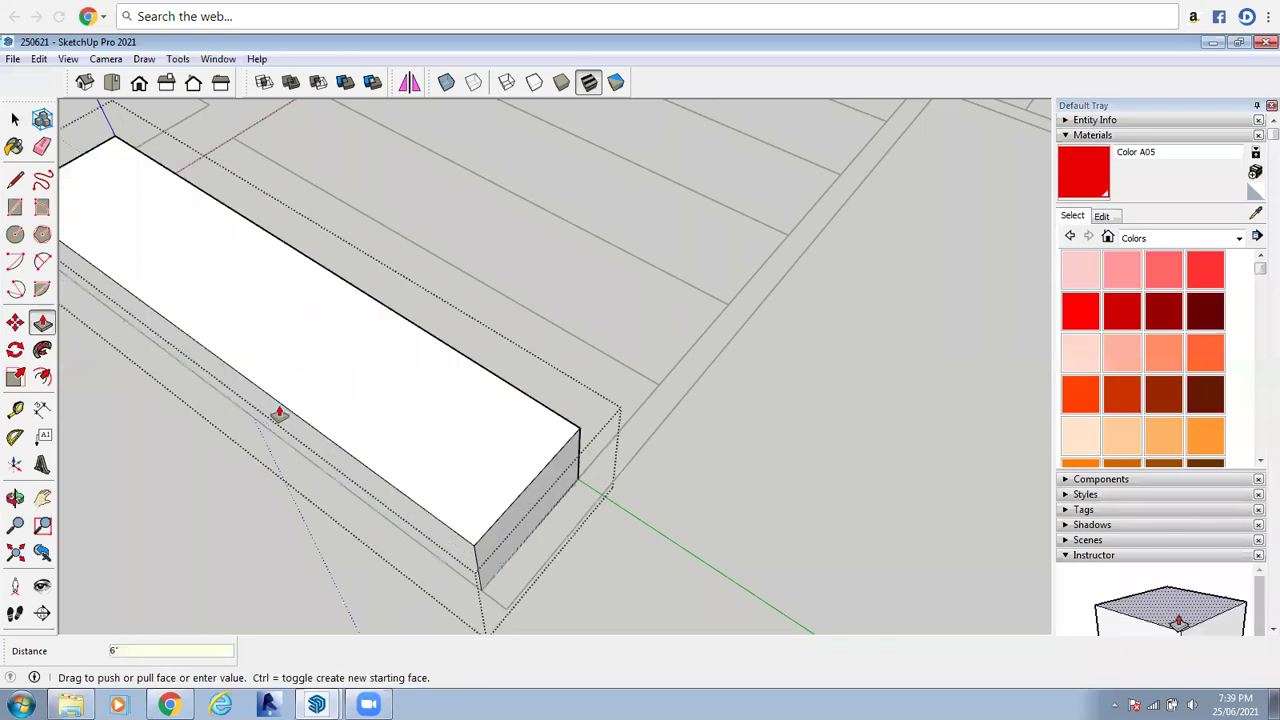
click(15, 119)
scroll(285, 340, down, 2)
scroll(320, 372, down, 2)
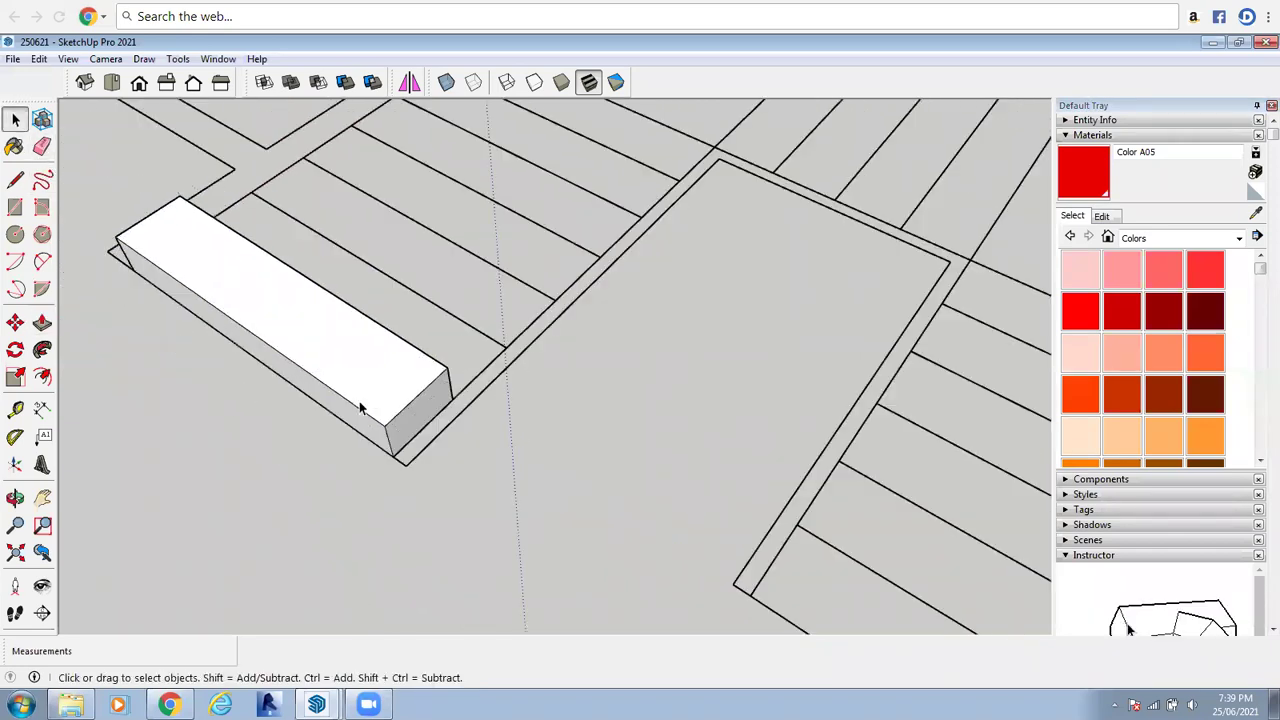
Copy the step block twice, placing each copy's bottom front corner on the previous block's top back corner, for the second and third steps
scroll(581, 366, up, 3)
click(15, 322)
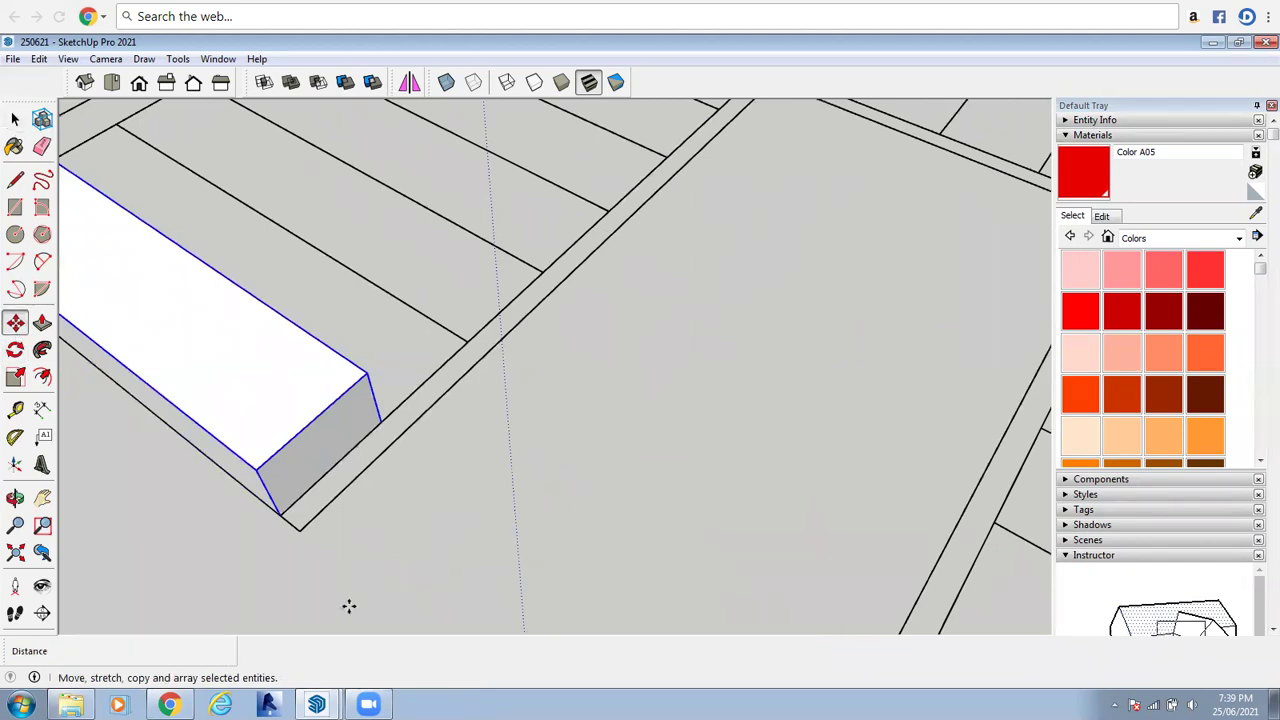
click(364, 373)
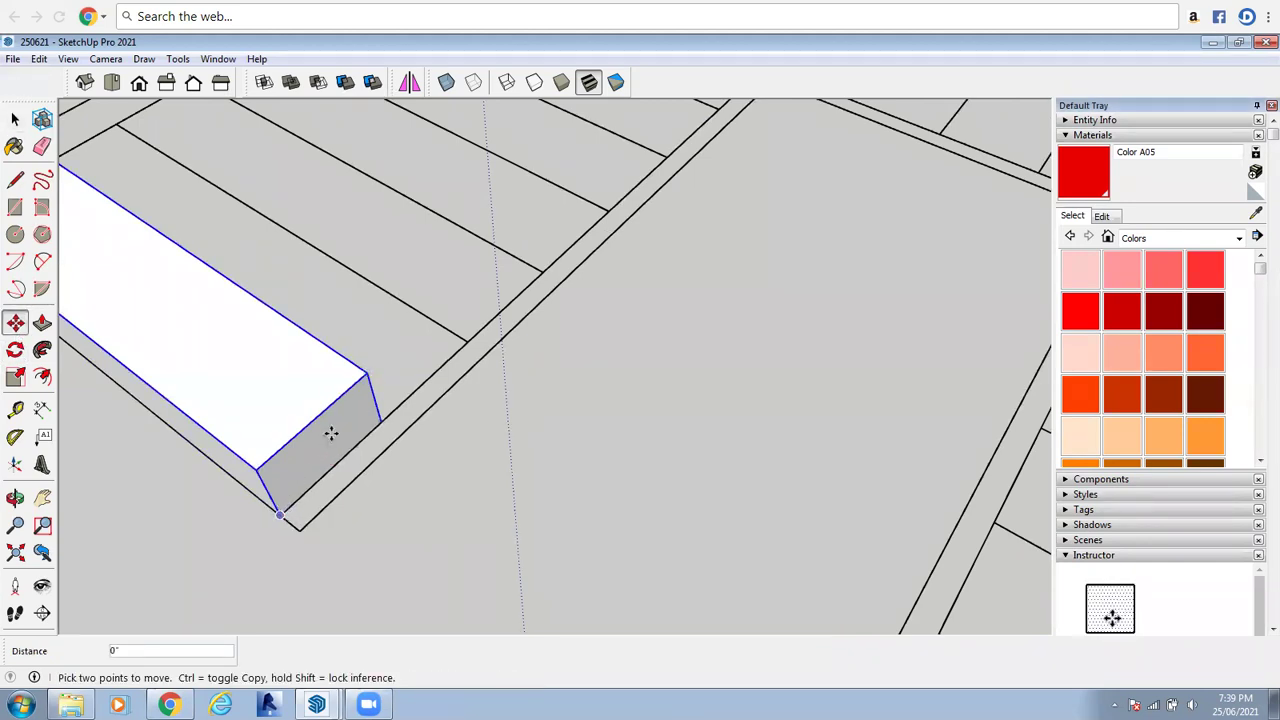
key(ctrl)
click(367, 372)
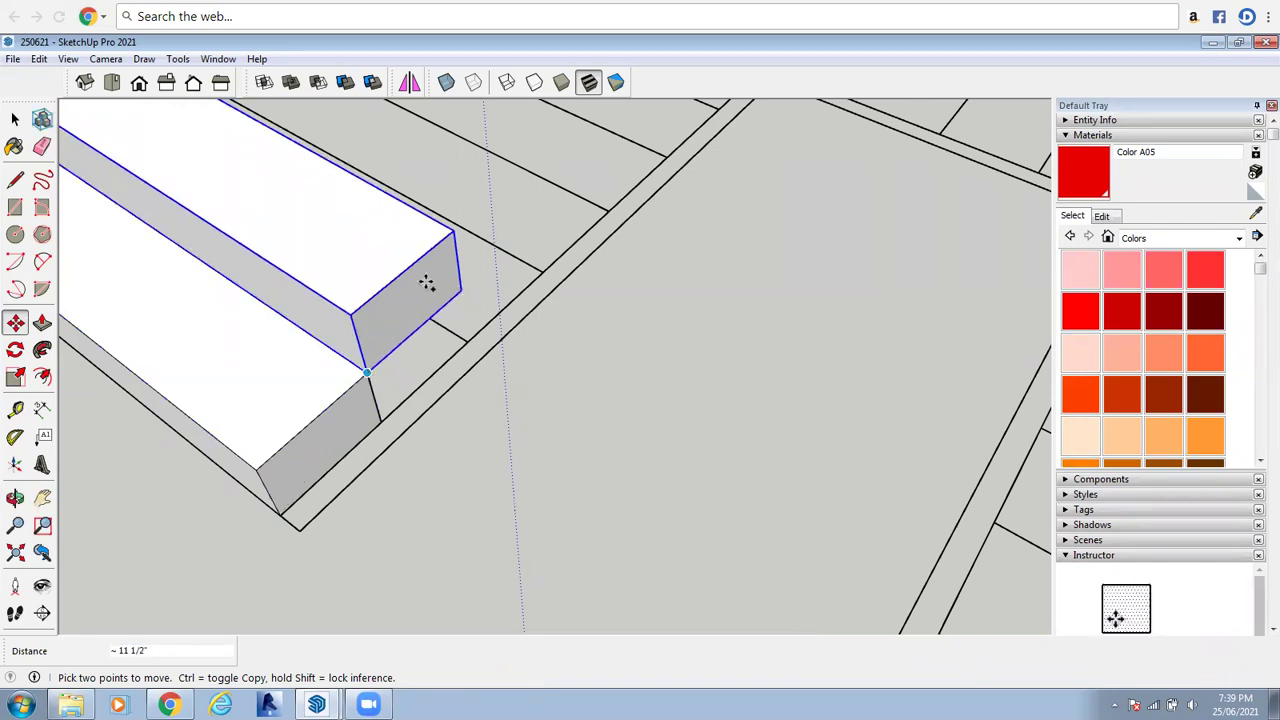
click(367, 372)
click(443, 223)
Add the fourth and fifth steps by copying the uppermost block corner to corner up the flight
scroll(180, 526, down, 3)
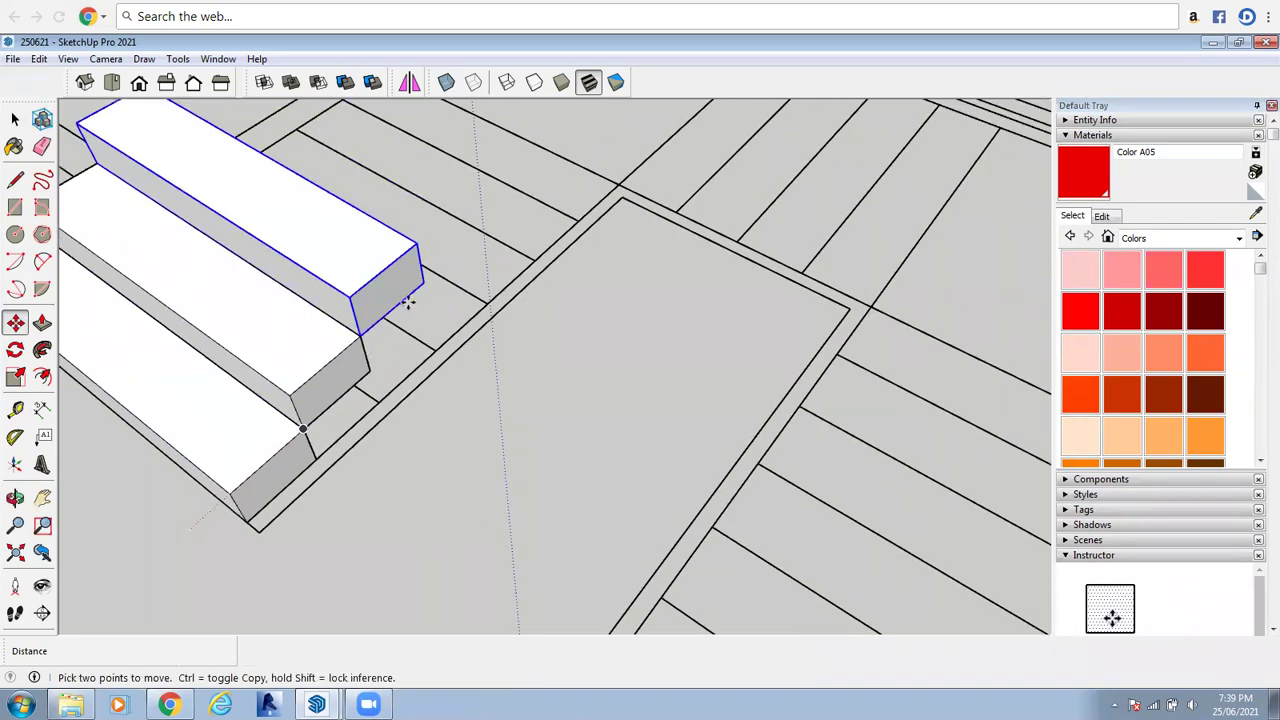
scroll(408, 302, down, 2)
scroll(214, 524, up, 3)
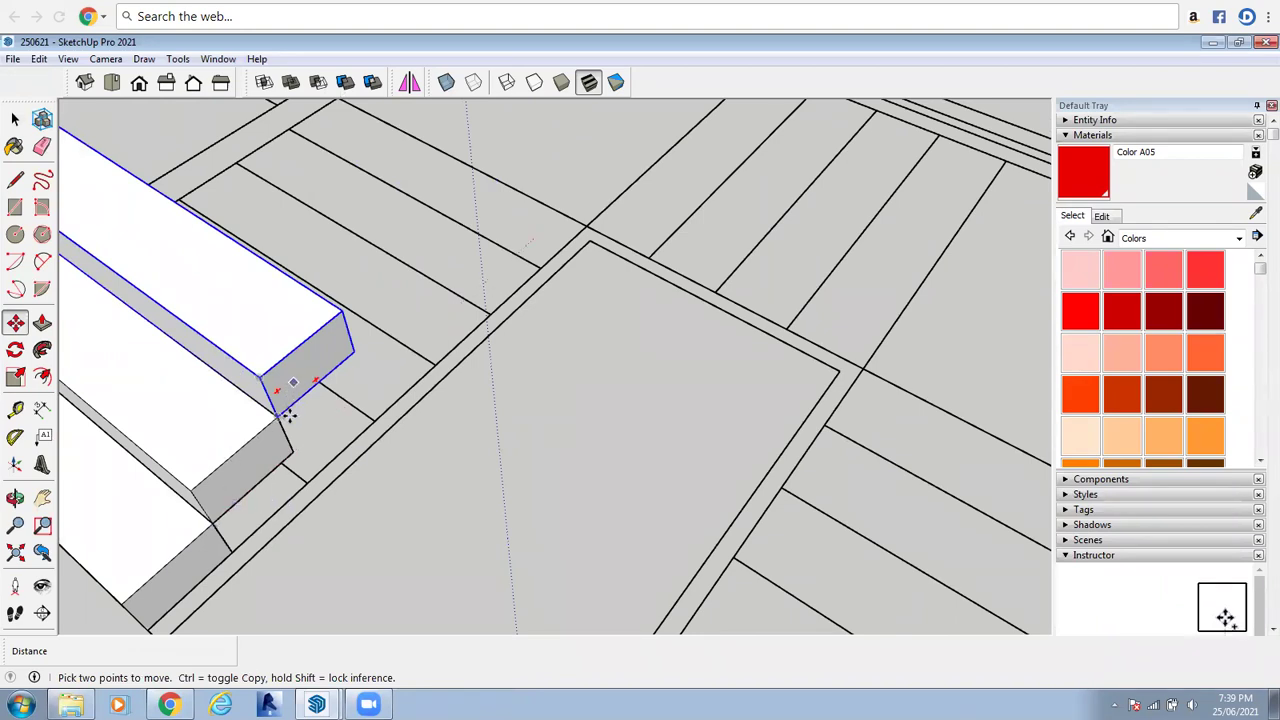
click(345, 318)
click(350, 305)
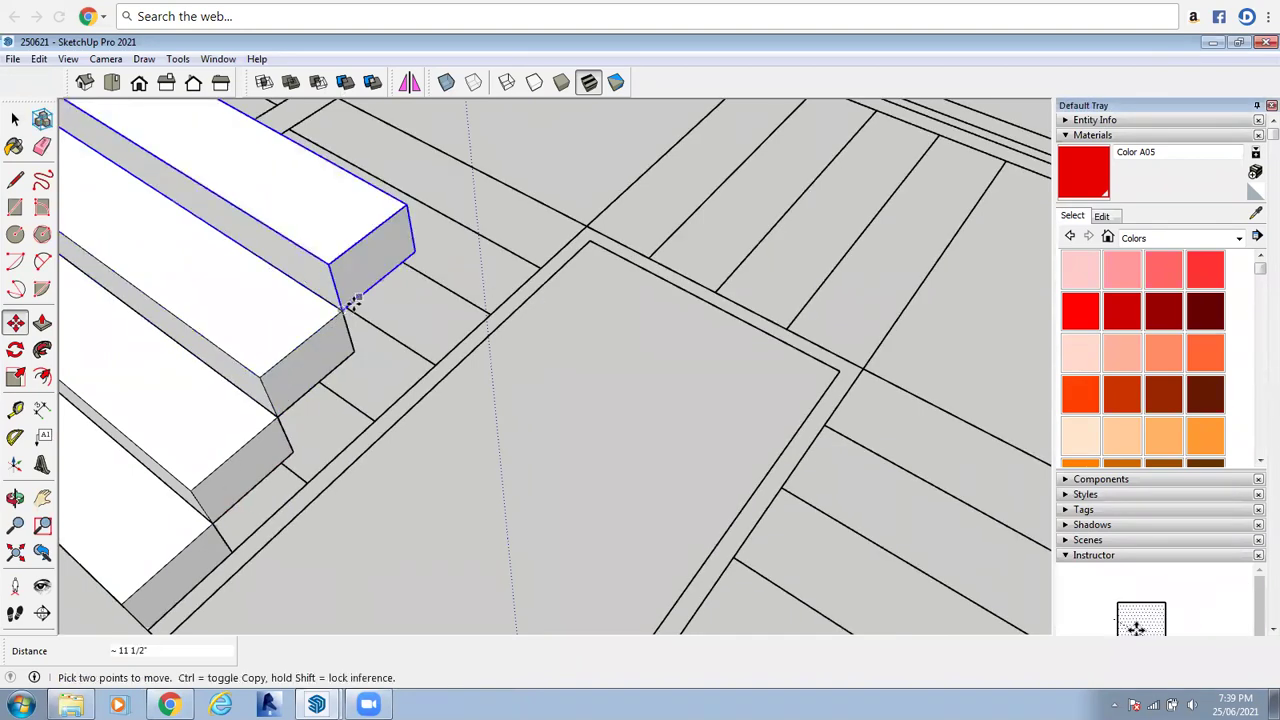
key(ctrl)
click(341, 311)
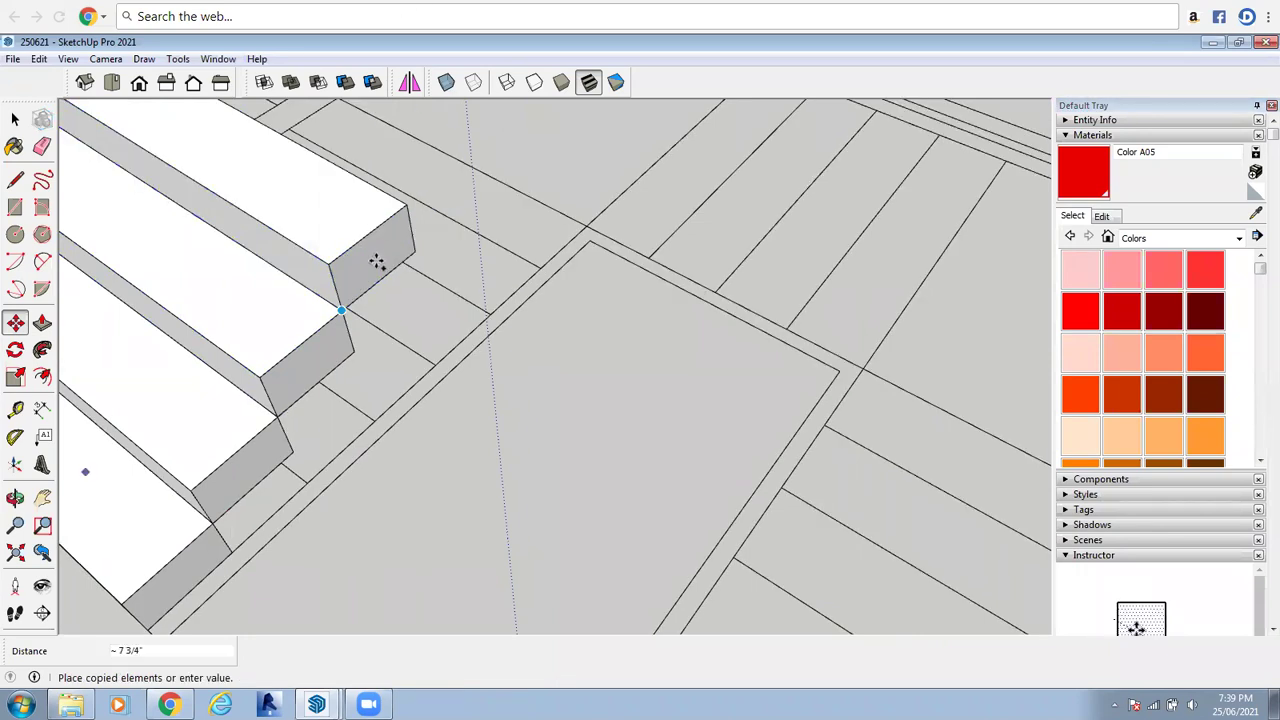
click(409, 203)
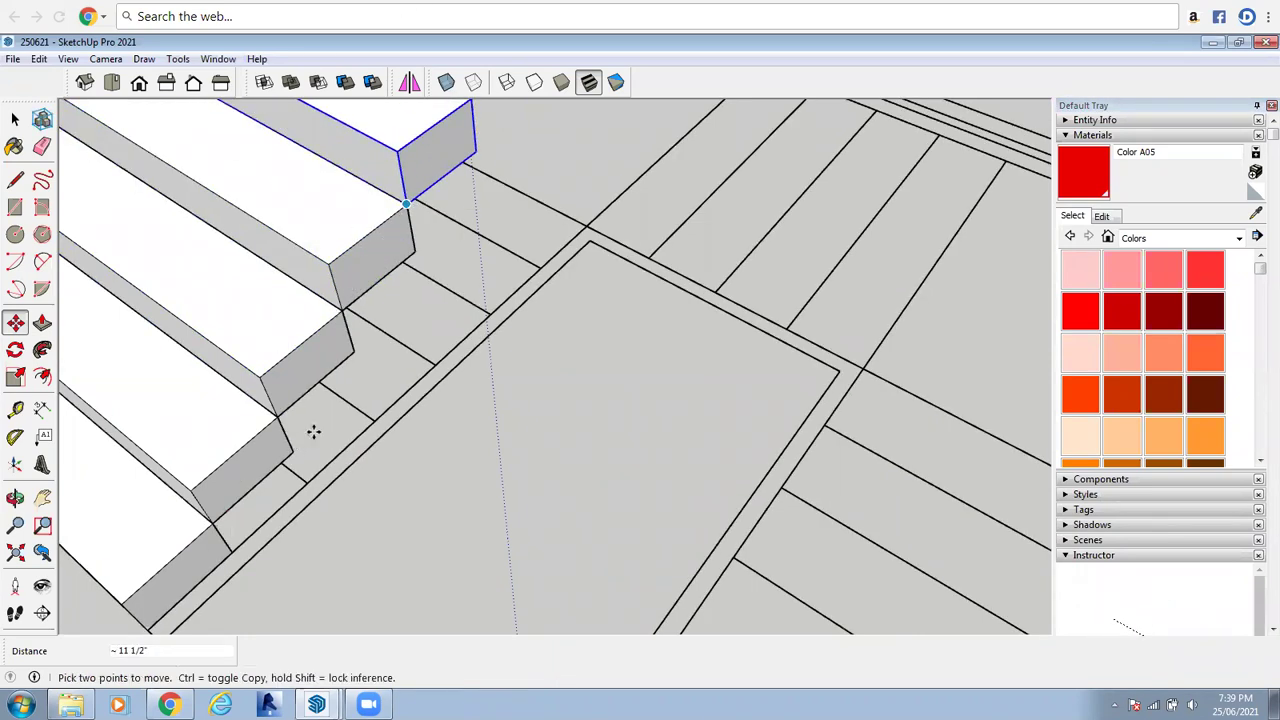
Copy the uppermost block corner to corner twice more to add the sixth and seventh steps
scroll(314, 429, down, 3)
scroll(297, 396, up, 4)
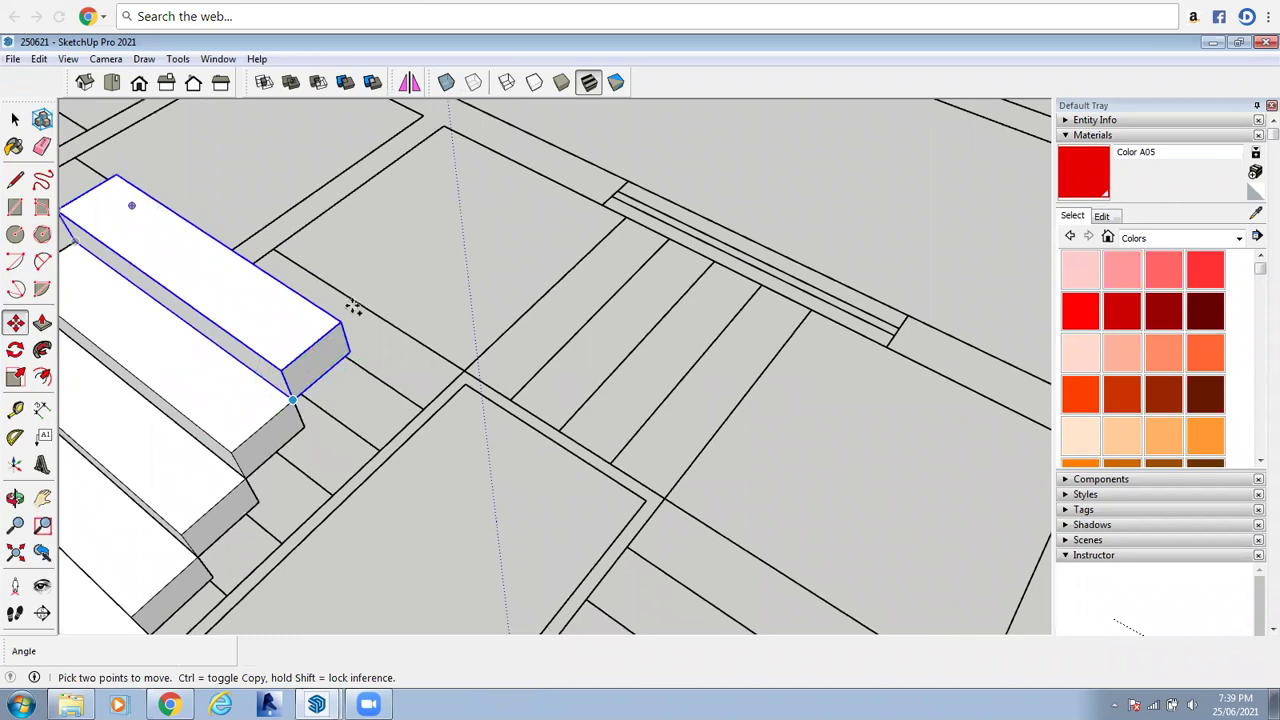
click(293, 397)
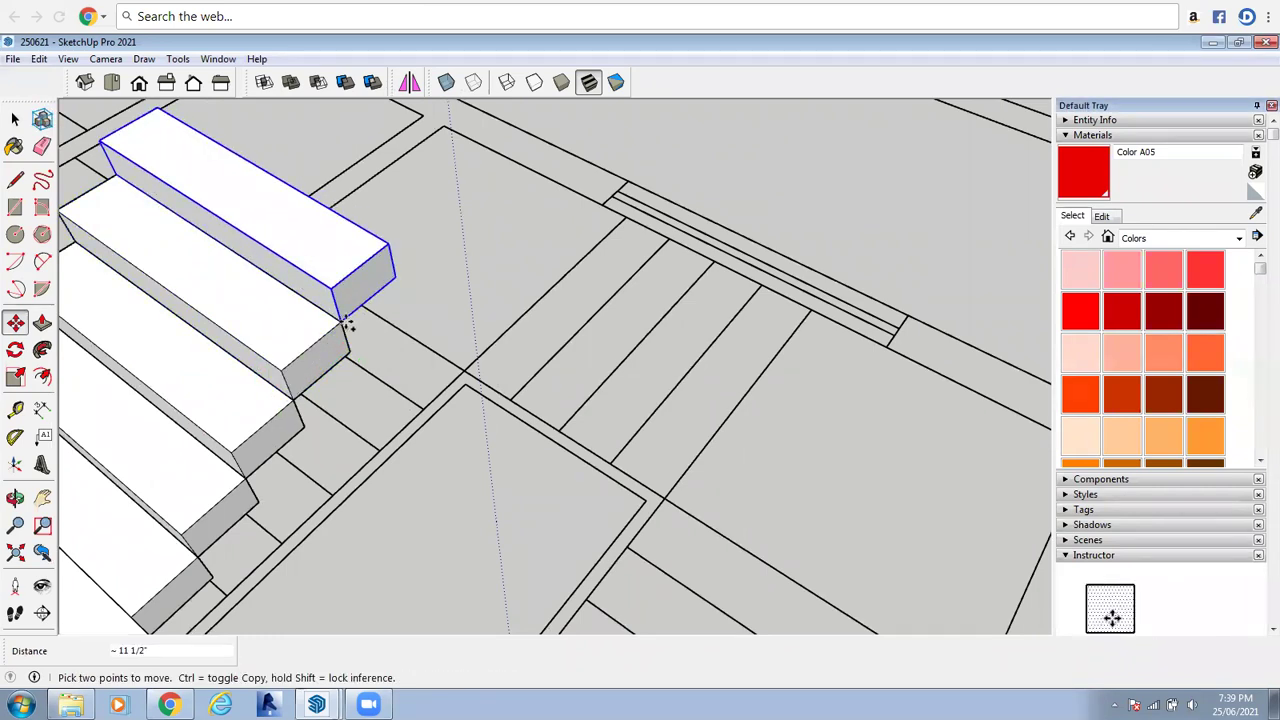
key(ctrl)
click(388, 243)
Measure the landing's length along the wall from its nearest tread line to the inner wall corner
scroll(412, 308, down, 3)
middle_drag(32, 492, 12, 525)
drag(600, 200, 590, 264)
scroll(590, 264, up, 2)
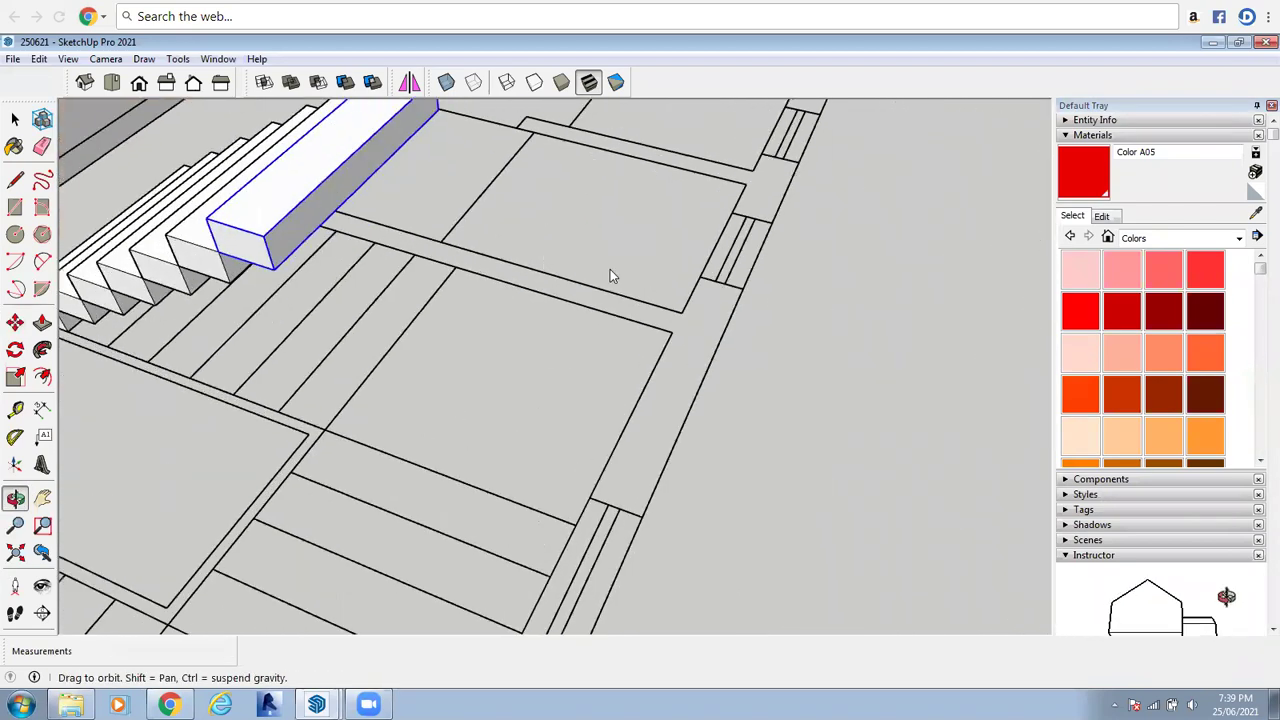
click(15, 322)
click(15, 410)
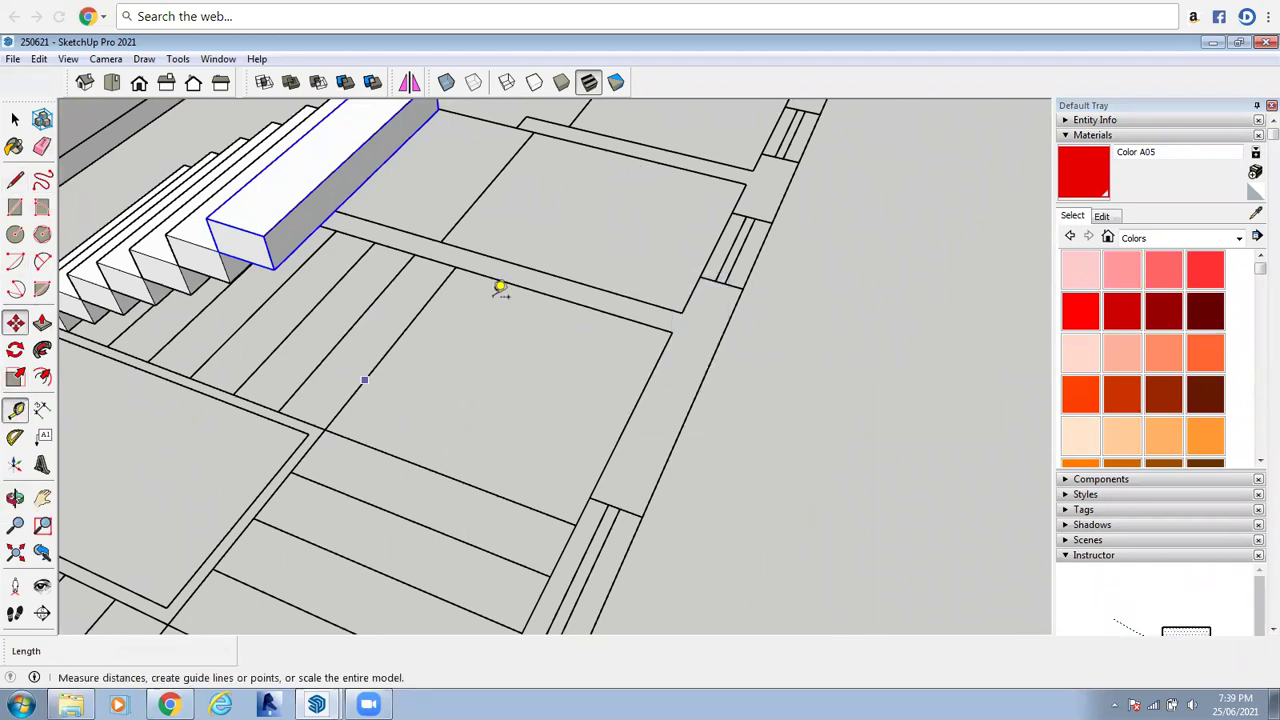
click(455, 268)
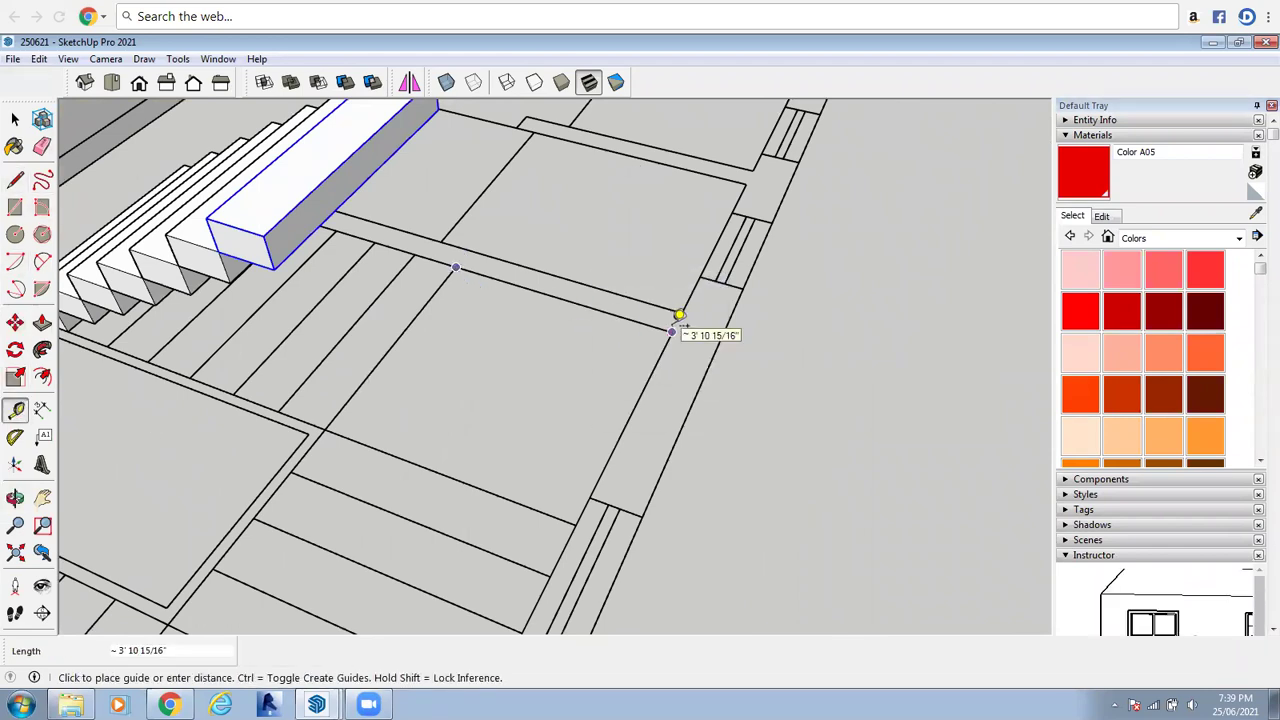
click(13, 120)
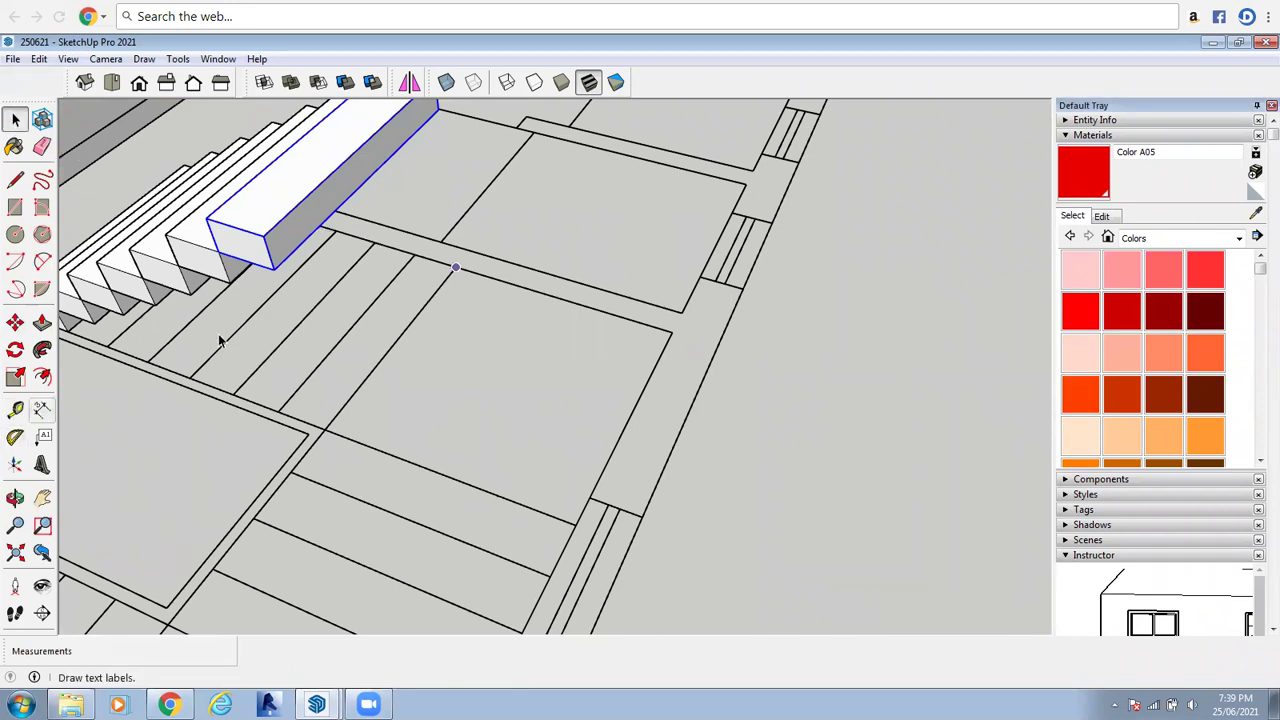
Open the top step's group and pull its back face about 3' 10 15/16" to form the landing, leaving the group
double_click(316, 222)
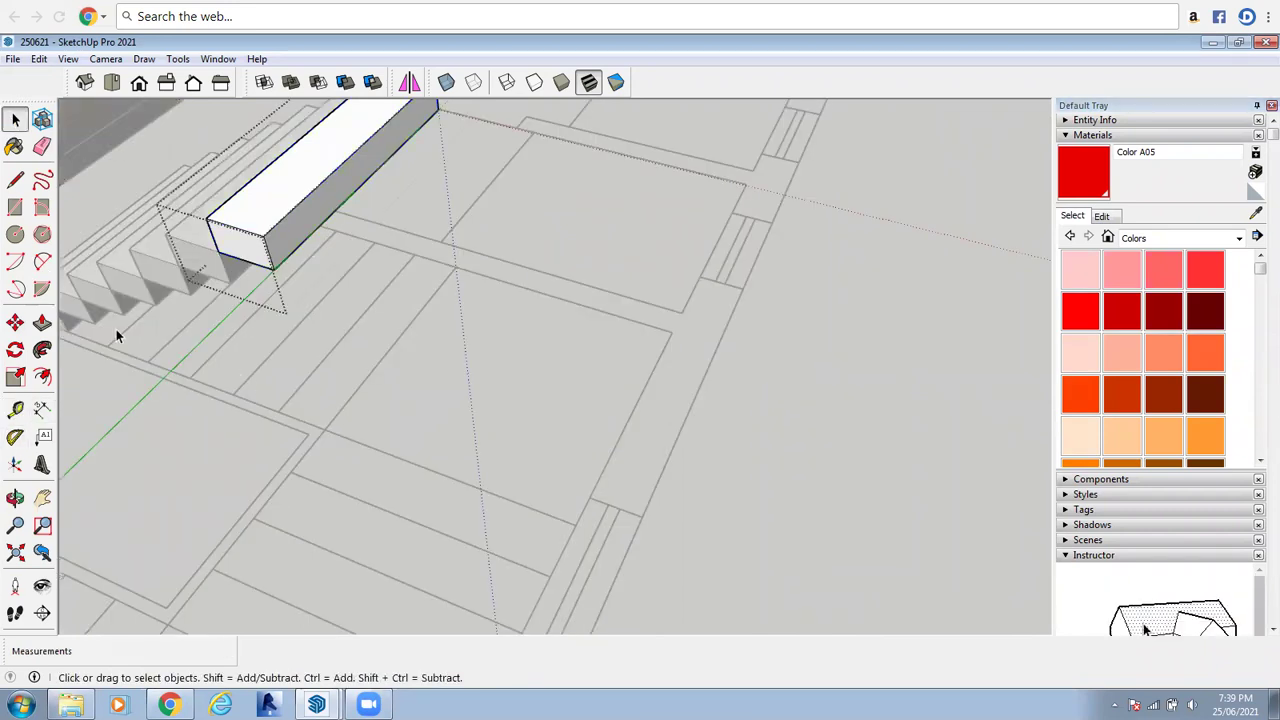
click(42, 322)
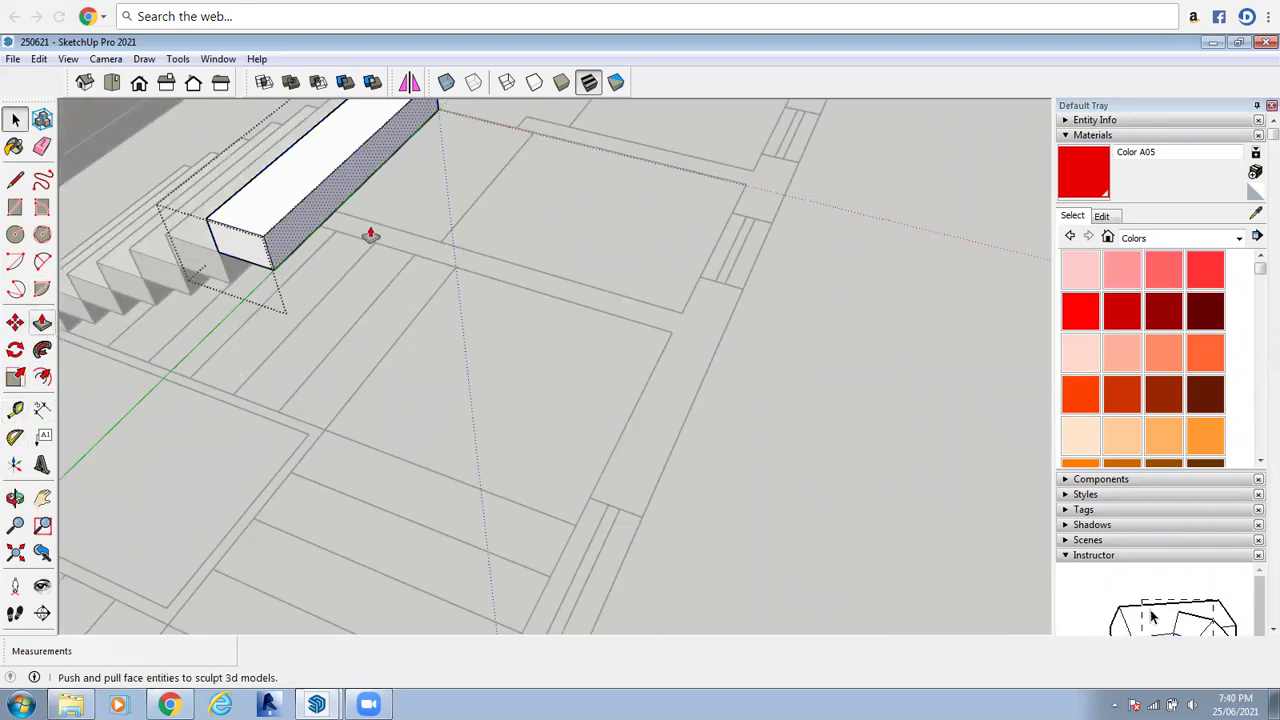
drag(316, 230, 650, 390)
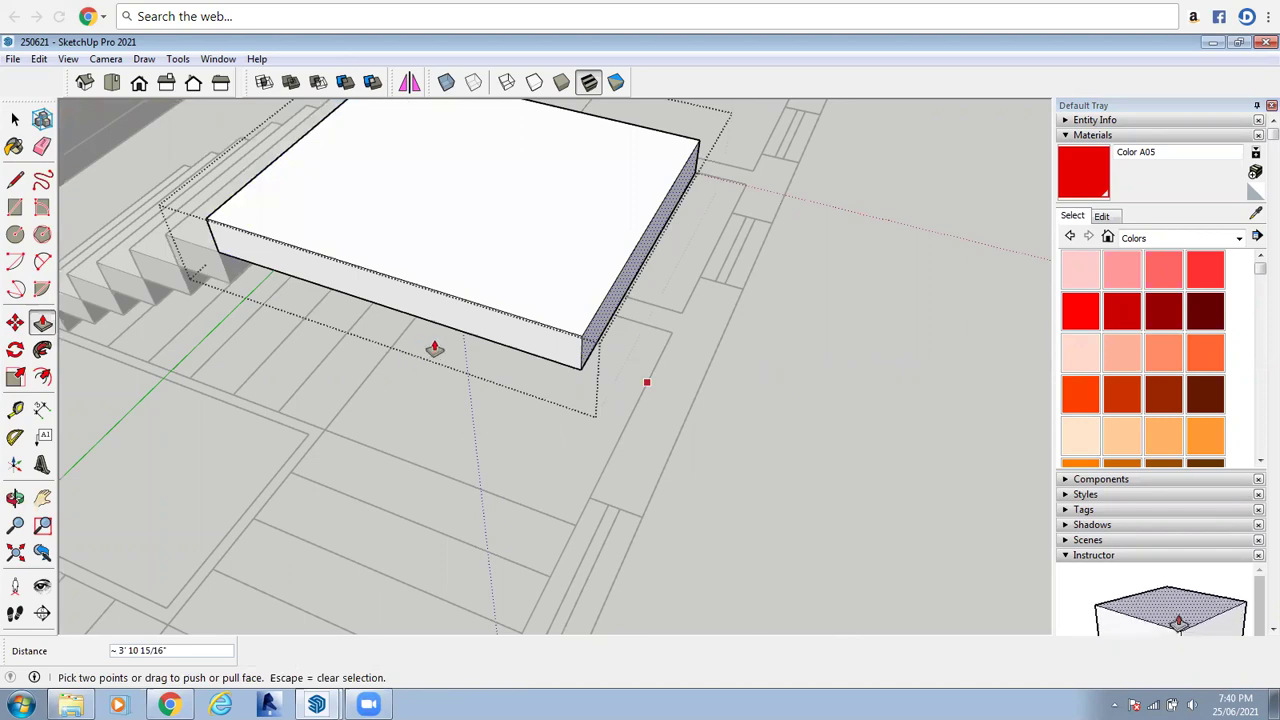
scroll(434, 349, down, 2)
click(15, 119)
Examine the flight of steps and its landing from the back and from the front
middle_drag(714, 371, 120, 390)
click(15, 497)
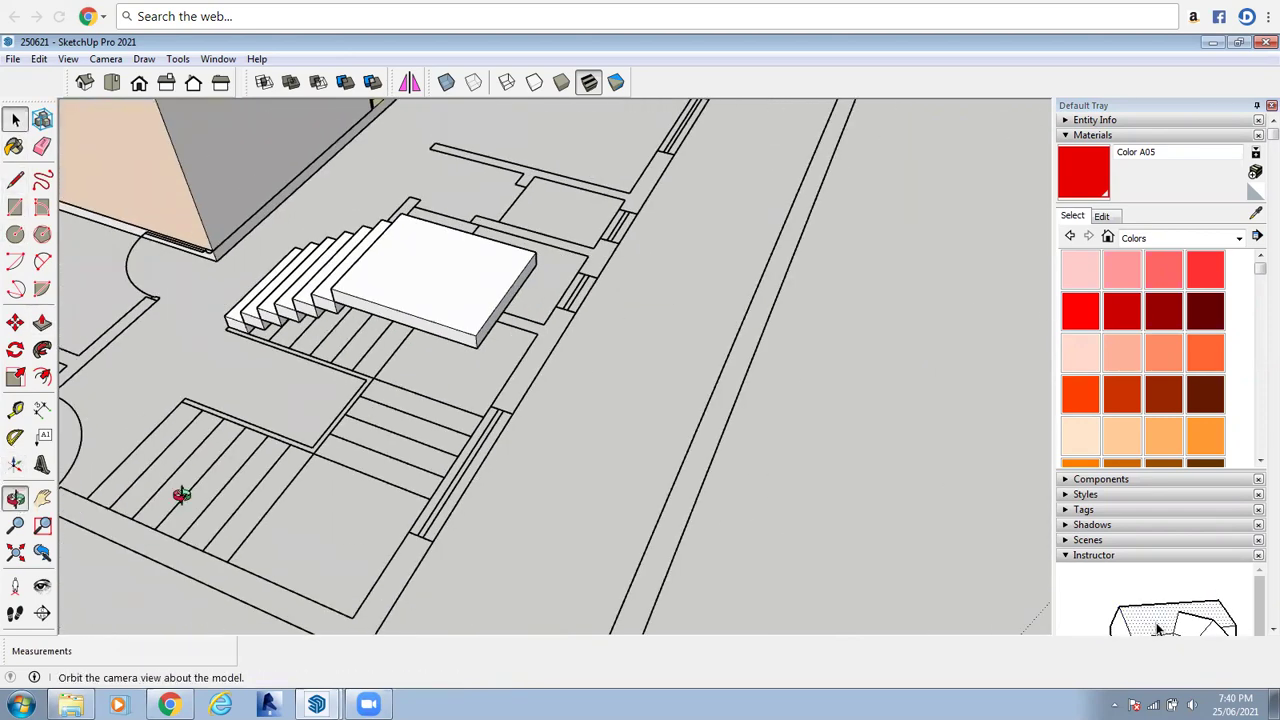
drag(177, 491, 251, 409)
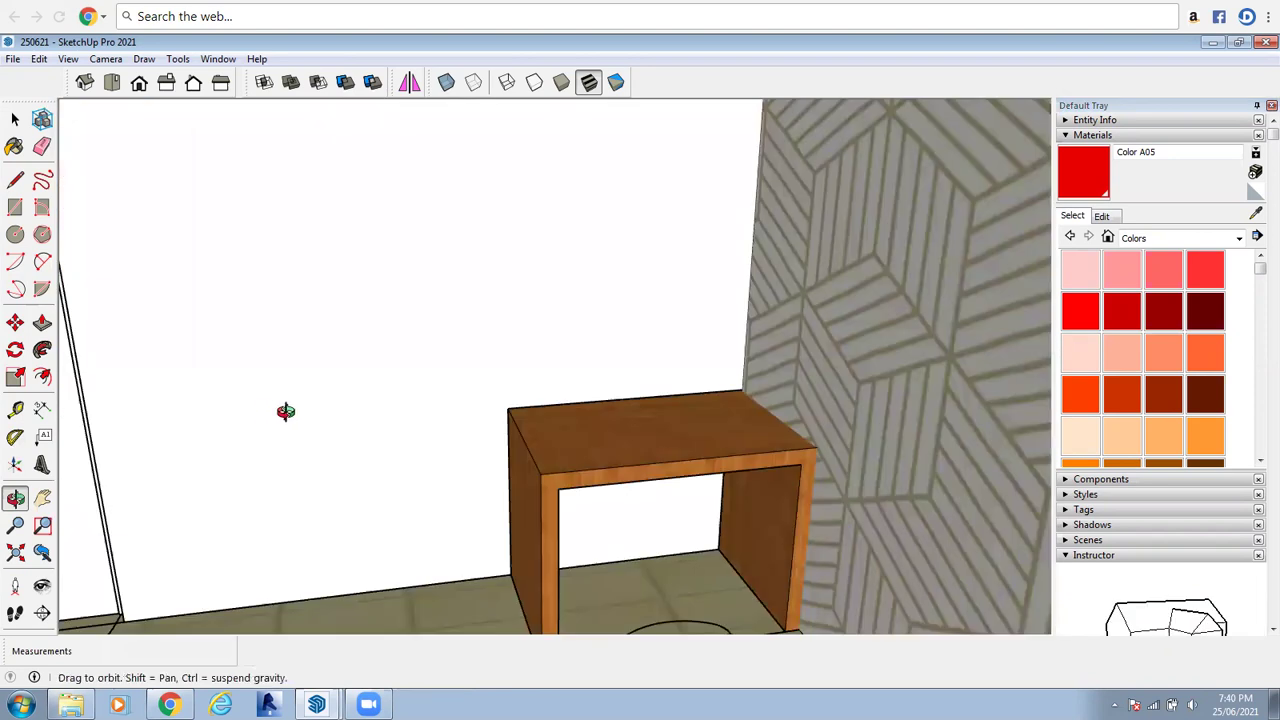
click(15, 552)
drag(409, 184, 491, 98)
scroll(491, 108, up, 4)
scroll(469, 143, up, 10)
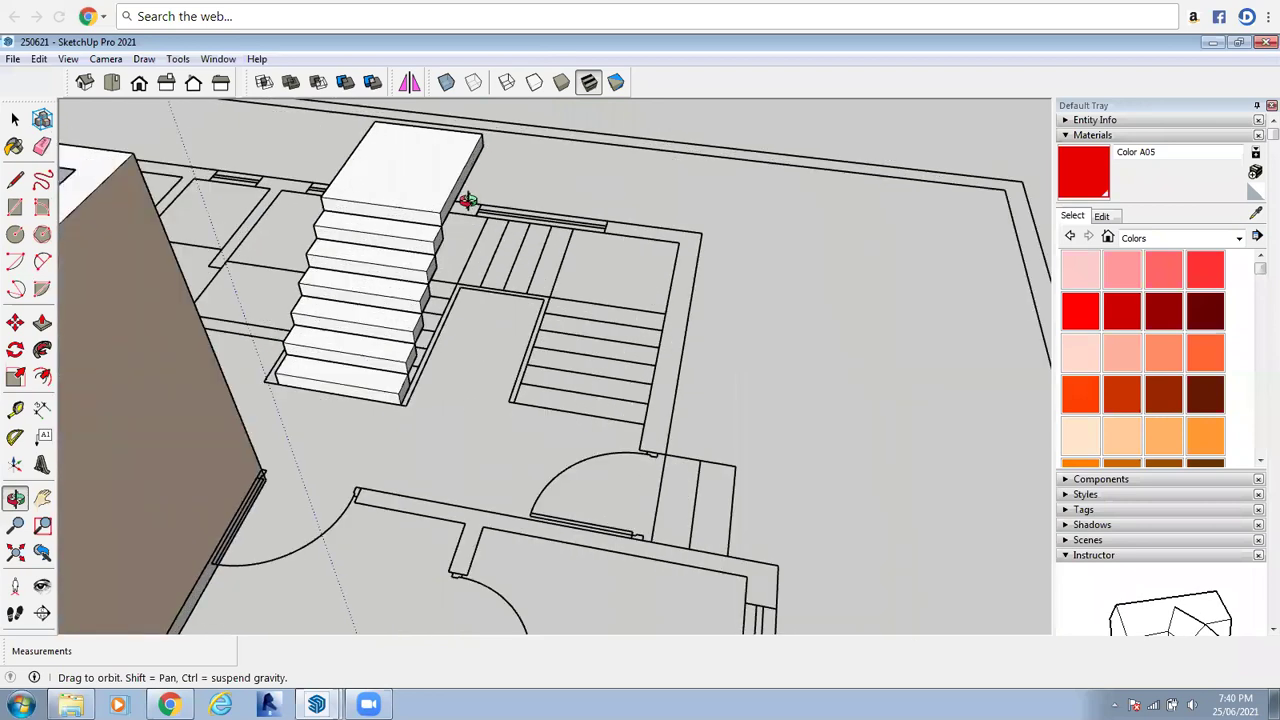
Trace the middle flight's first tread beside the landing with a rectangle about 3' 10 15/16" by 9 13/16" and group it
scroll(362, 200, down, 3)
key(space)
click(300, 270)
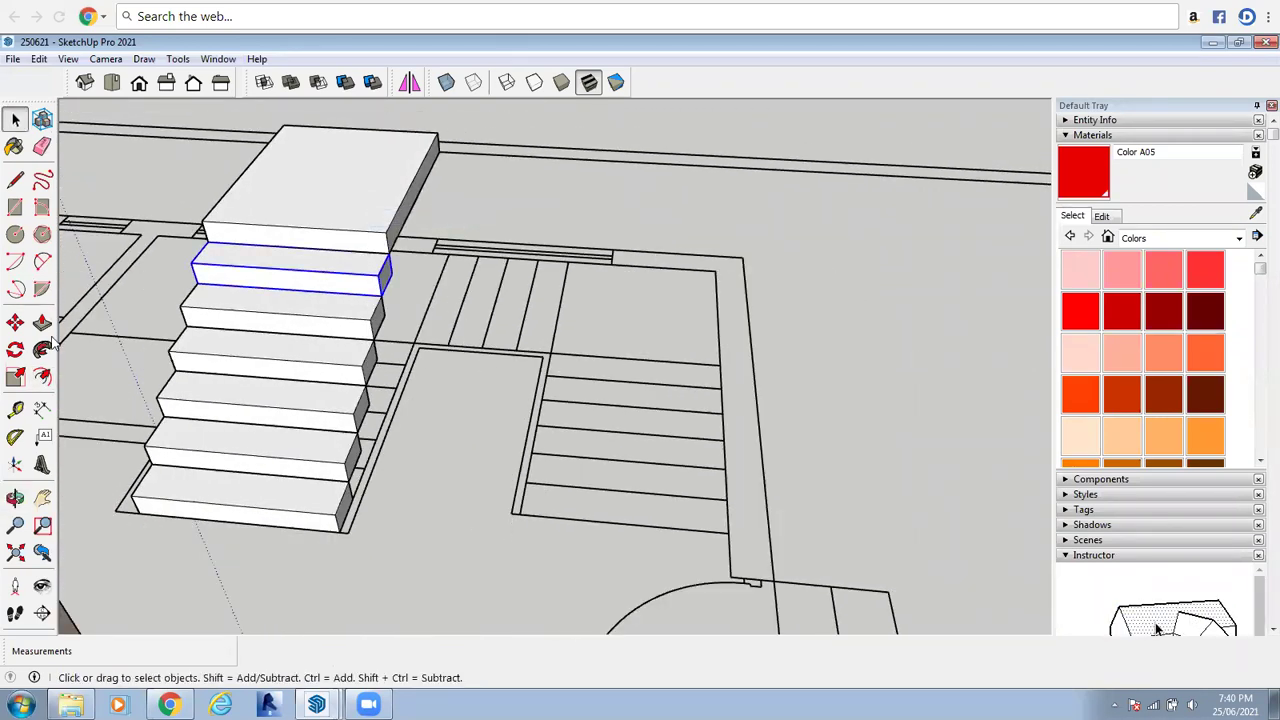
key(Escape)
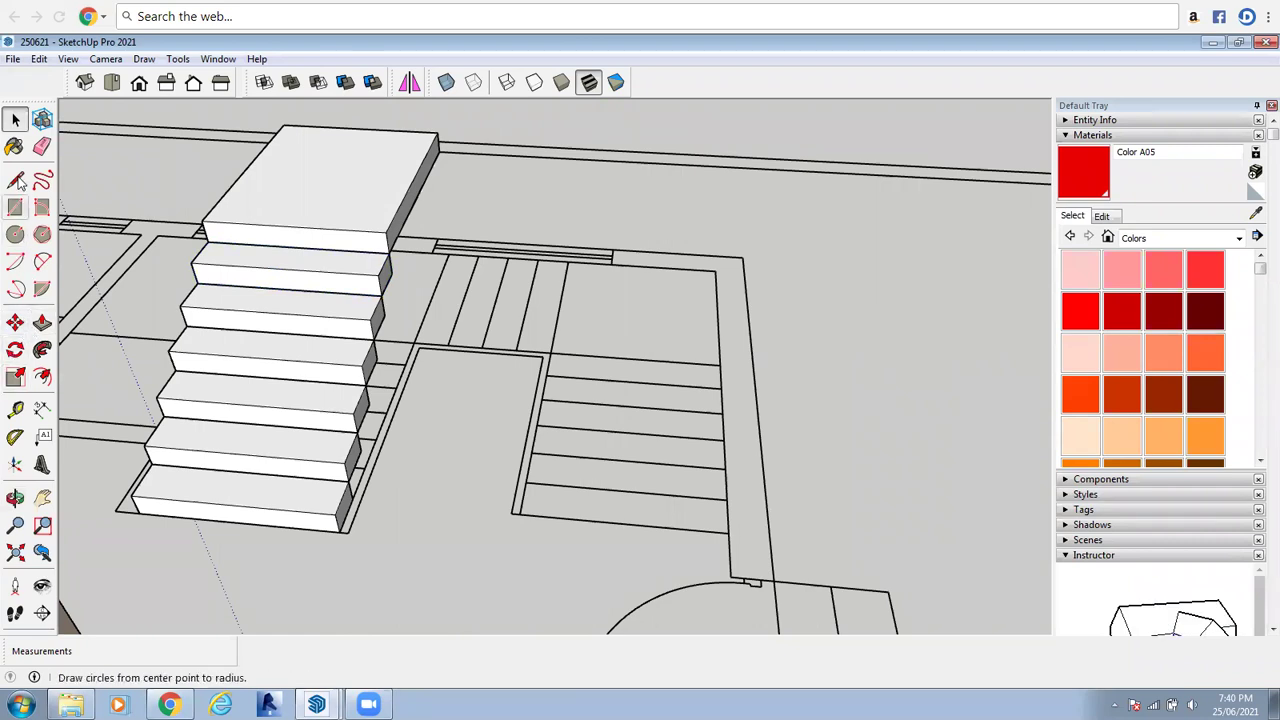
key(r)
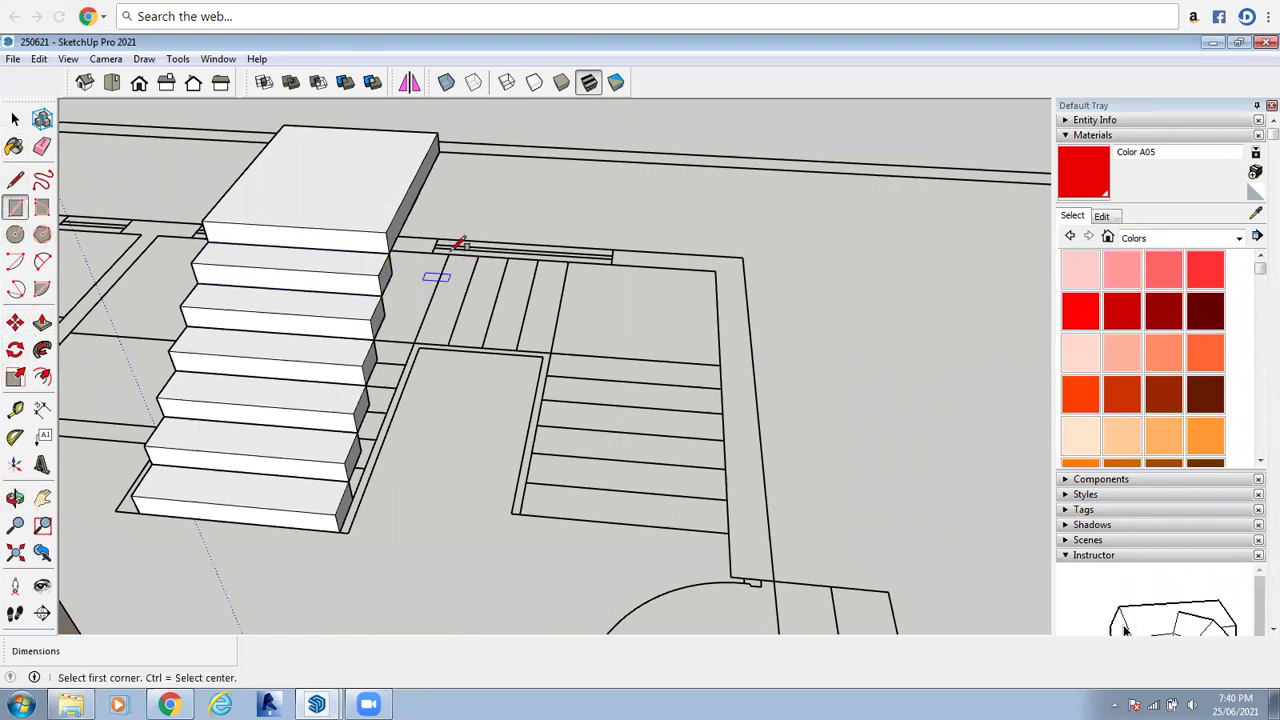
click(448, 254)
click(447, 346)
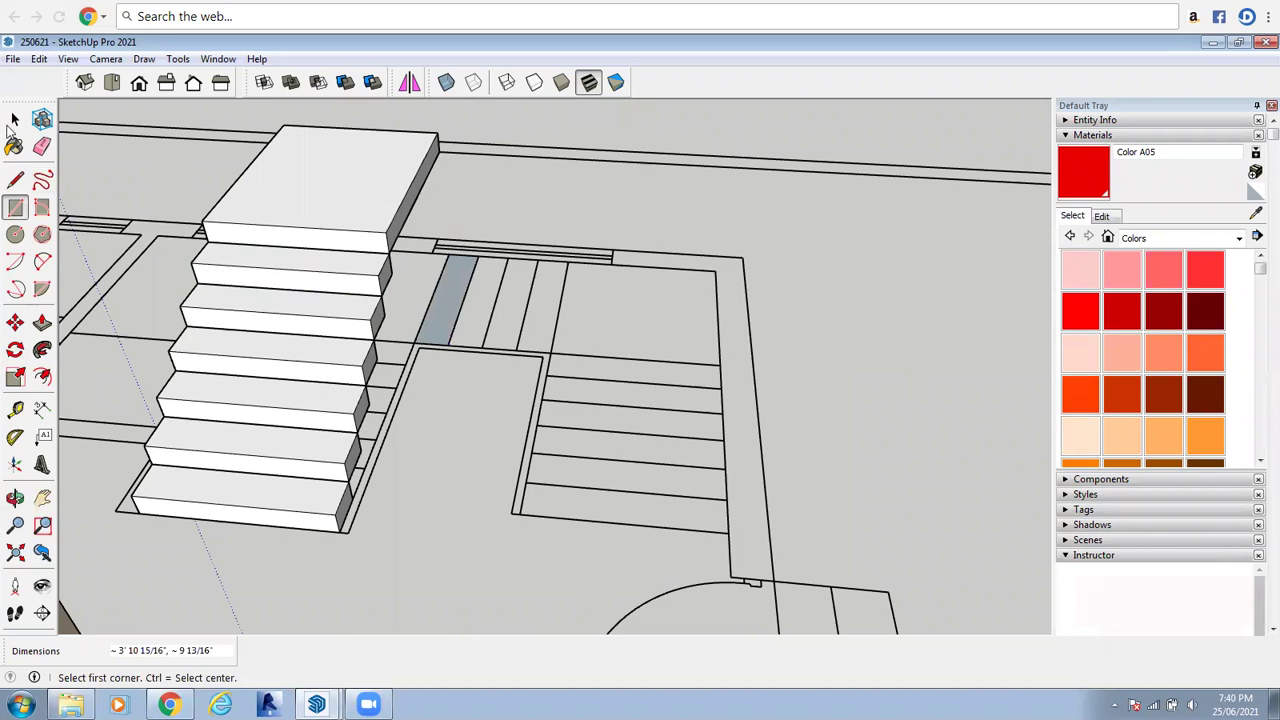
key(space)
right_click(449, 299)
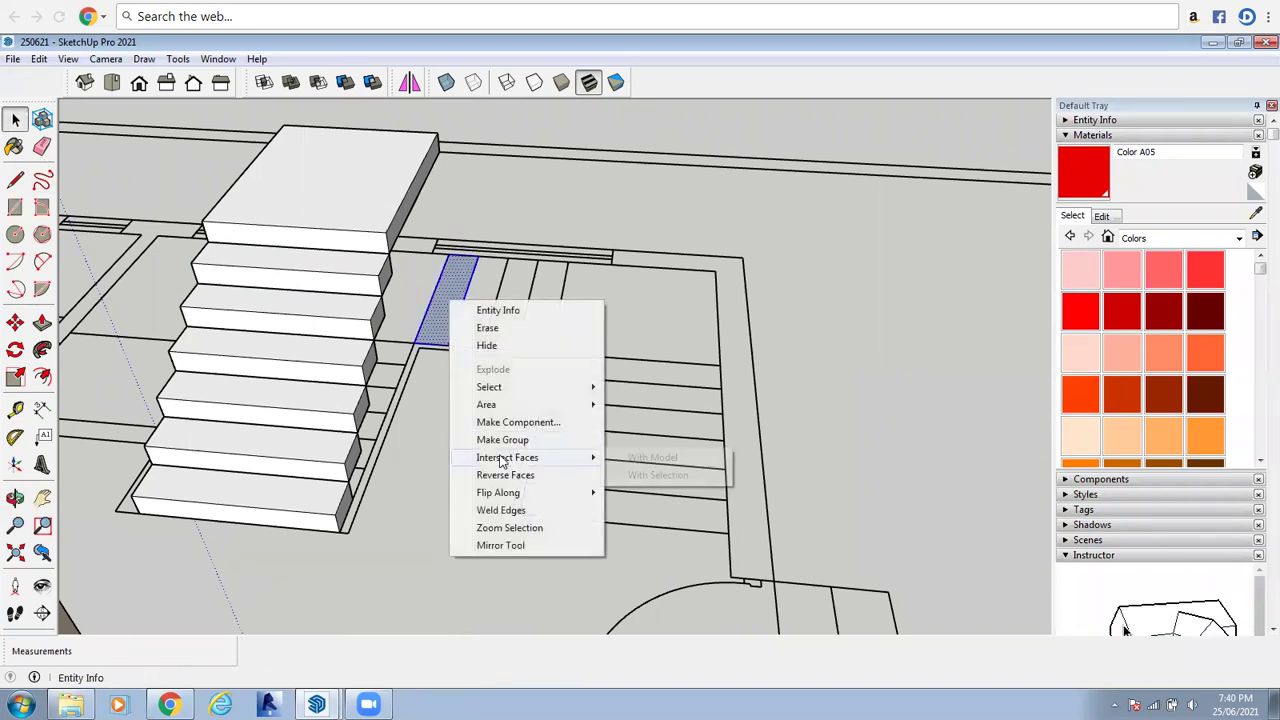
click(502, 440)
Open the new tread group, extrude its face 6" upward and leave the group
double_click(449, 296)
click(42, 322)
scroll(437, 326, up, 1)
click(437, 326)
click(441, 308)
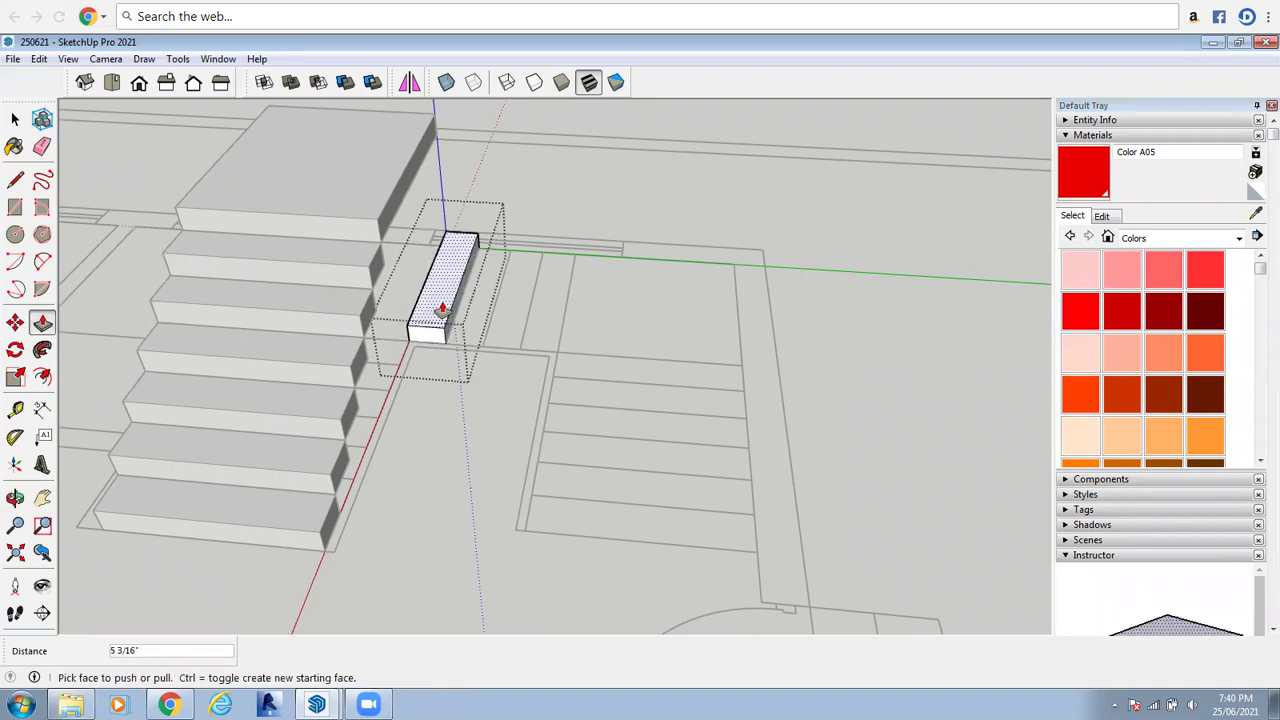
text(6)
key(Return)
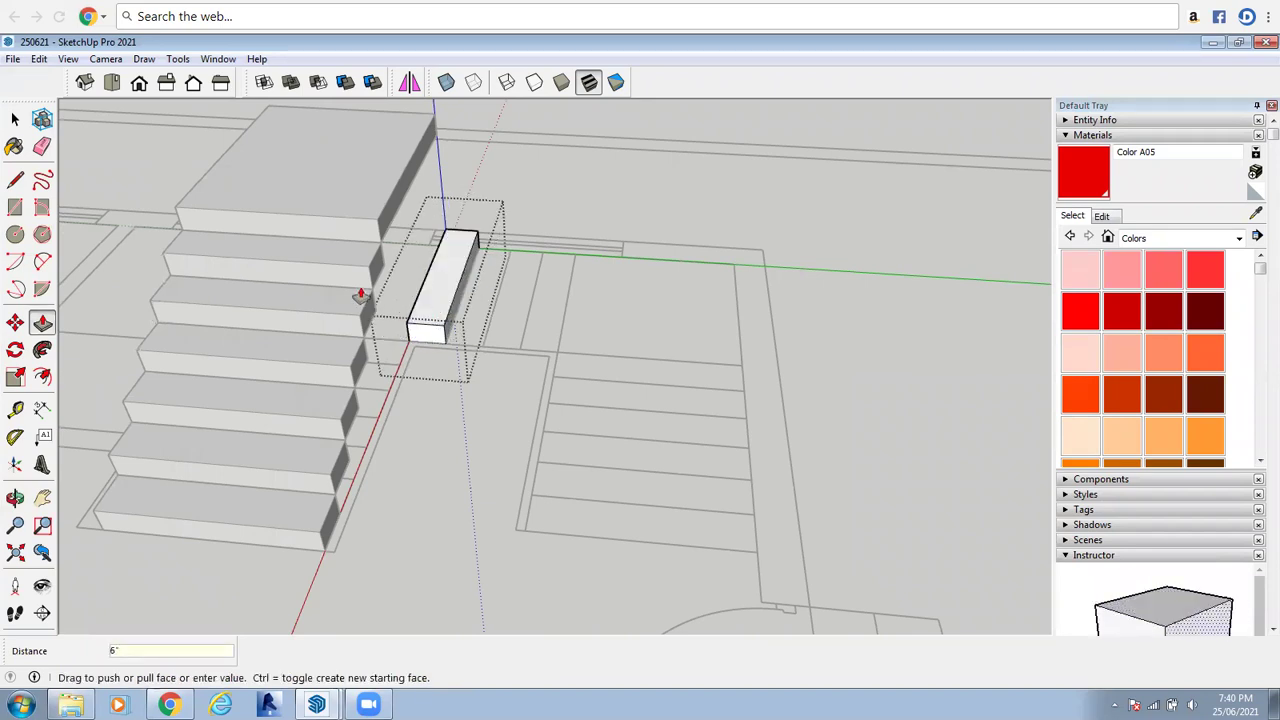
click(15, 119)
click(554, 193)
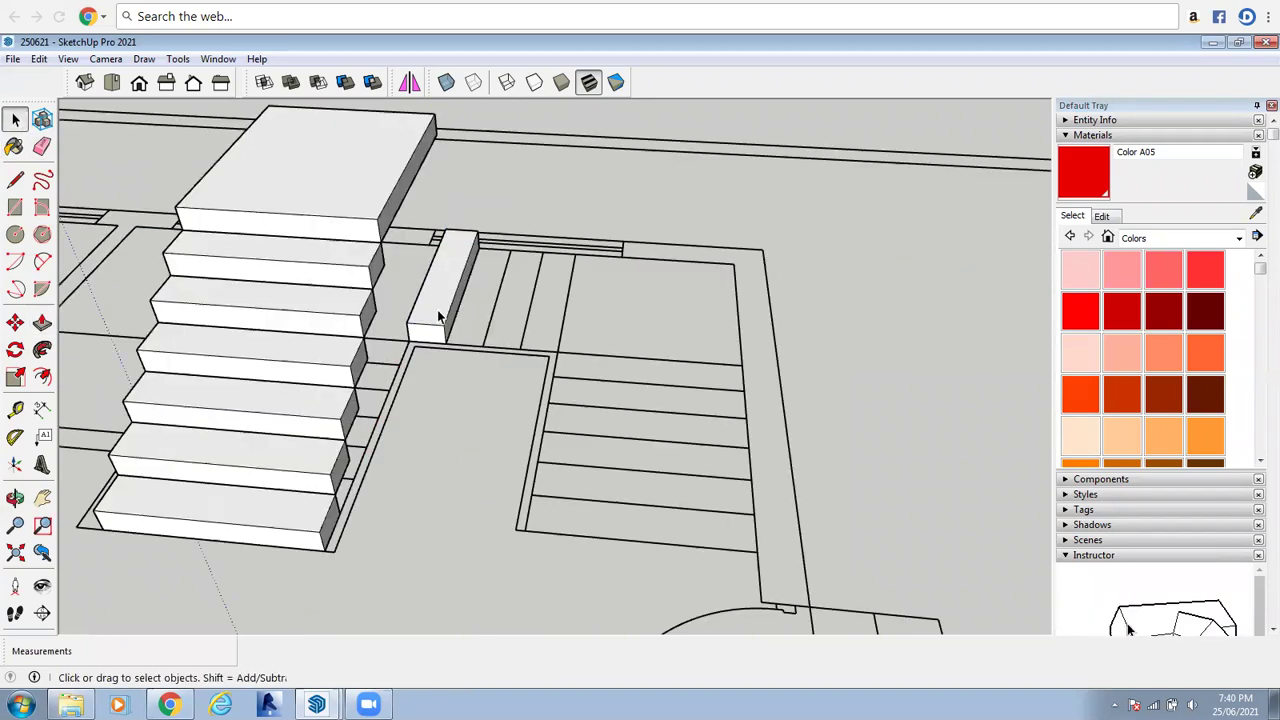
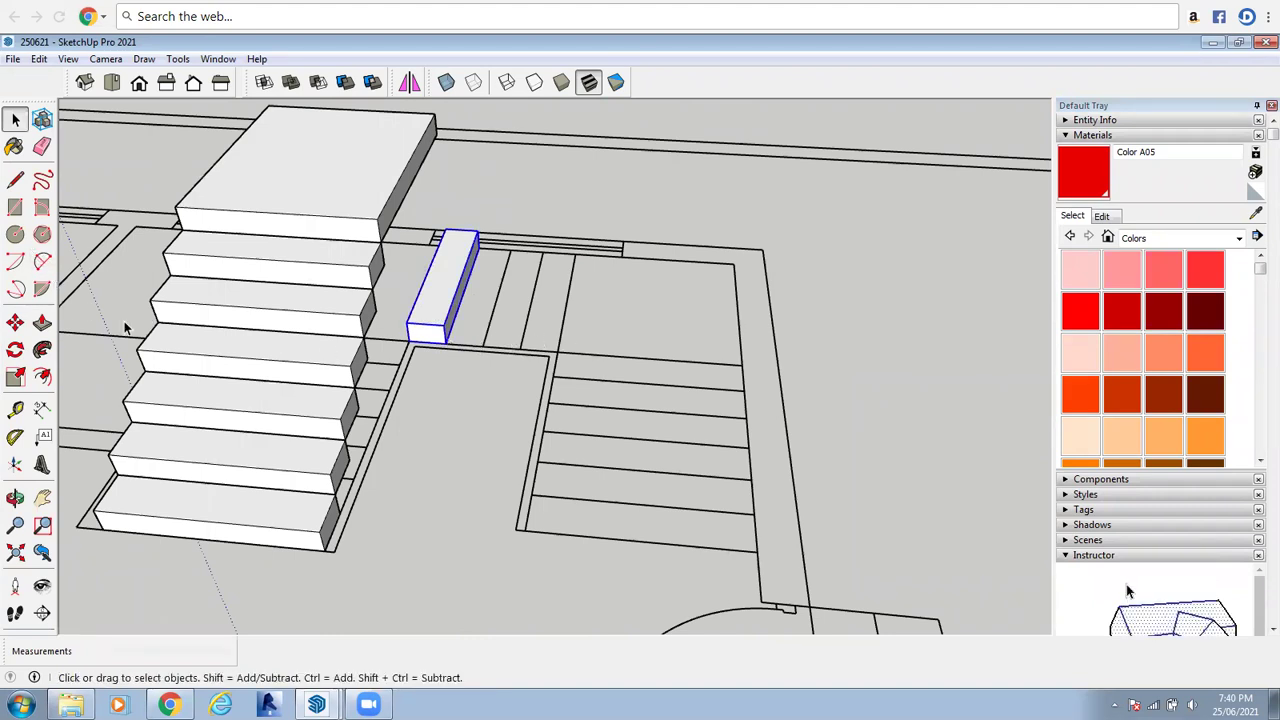
Move the new block by its lower front corner onto the landing's upper front corner
click(15, 322)
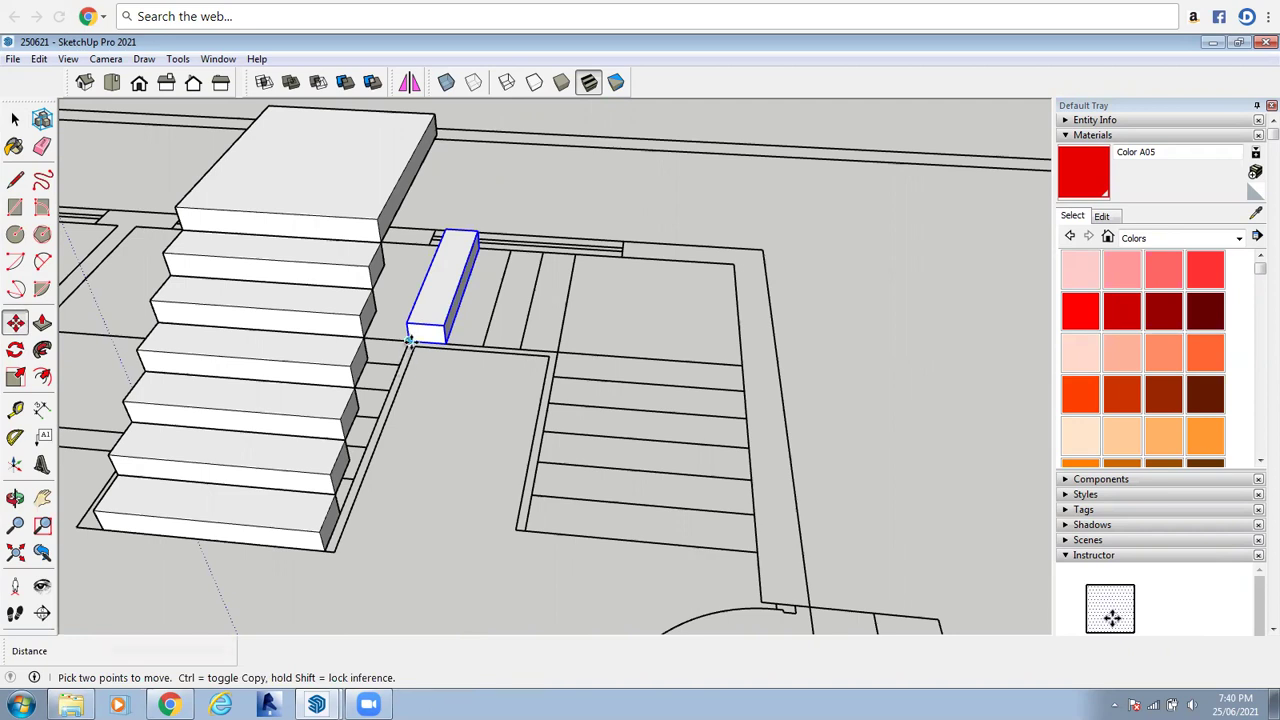
click(410, 342)
click(378, 212)
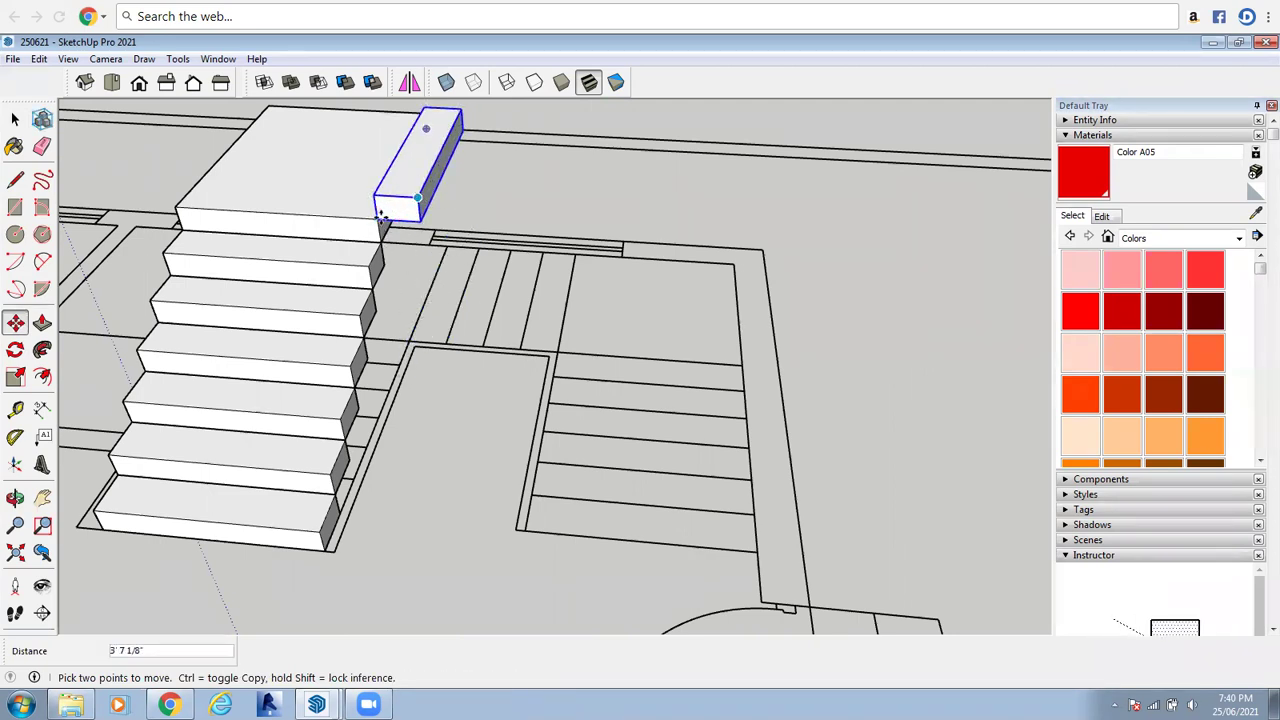
Copy the block corner to corner three times to continue the middle flight upward from the landing
click(373, 218)
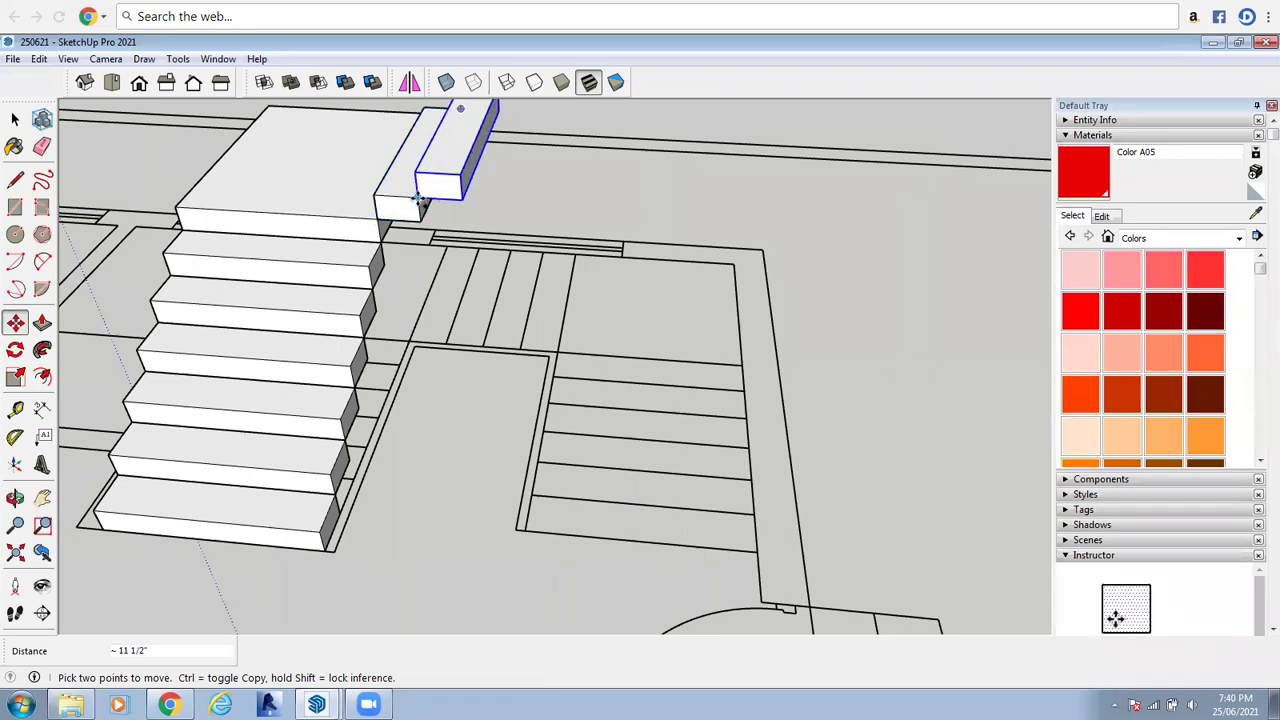
click(461, 177)
click(460, 175)
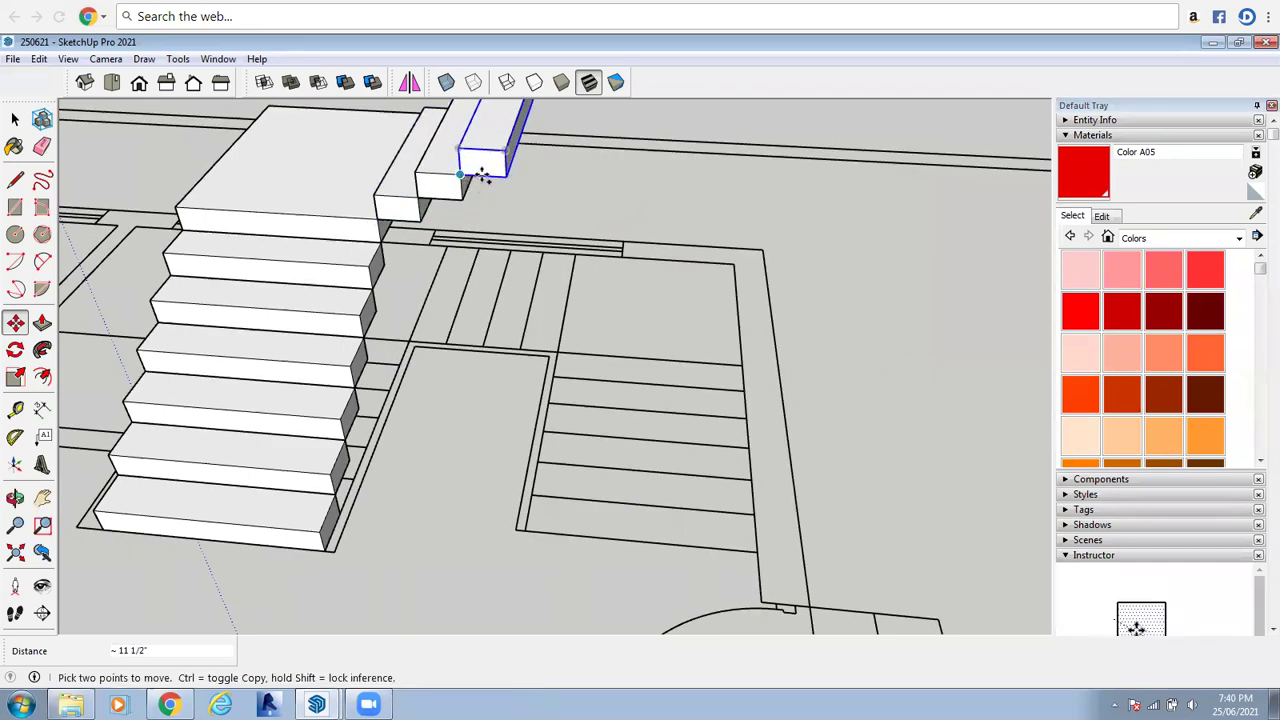
click(507, 151)
scroll(463, 254, down, 5)
scroll(643, 152, up, 2)
Open the middle flight's uppermost block and pull its outer side face about 3' 10 15/16" to form the second landing, leaving the group
click(15, 120)
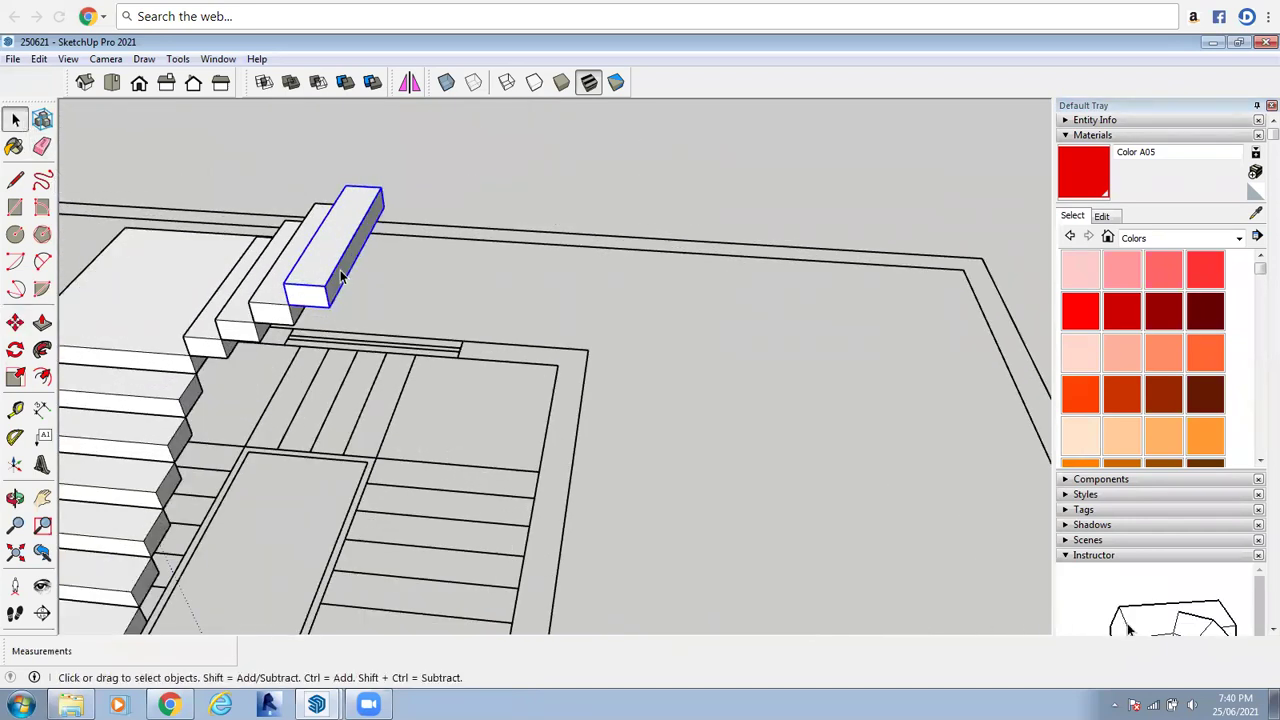
double_click(346, 269)
scroll(346, 269, up, 2)
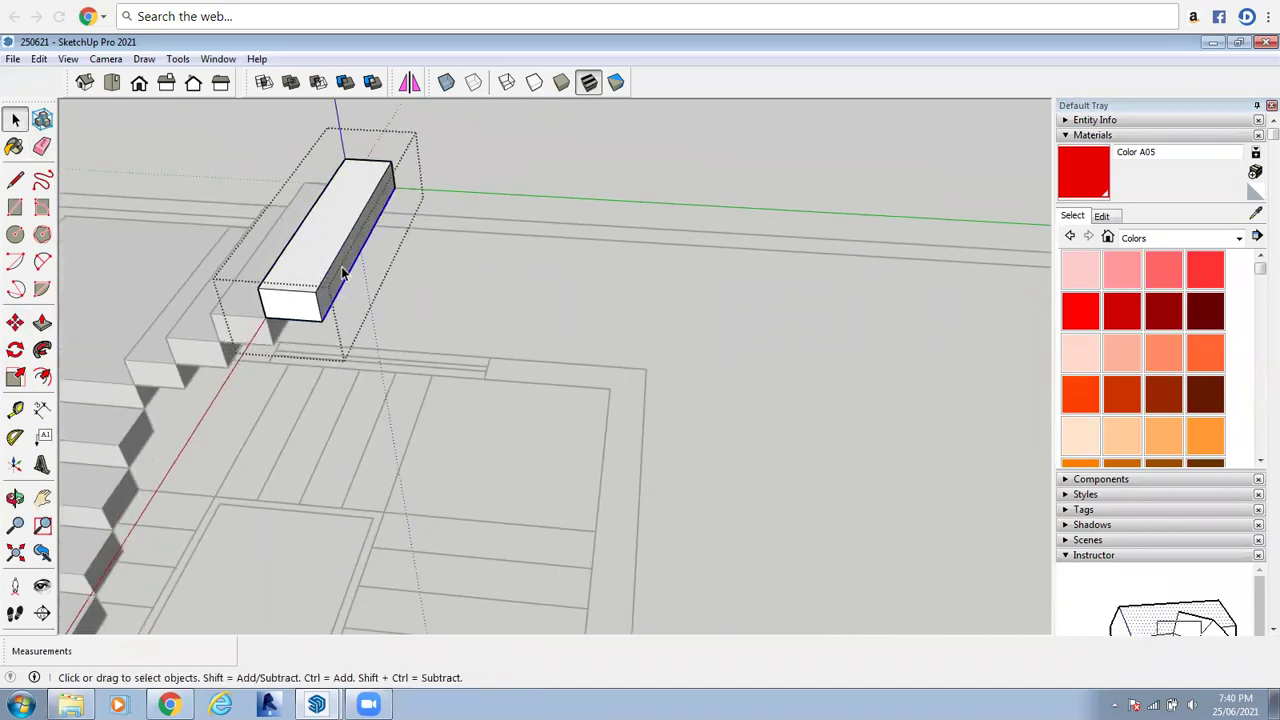
click(42, 322)
click(364, 318)
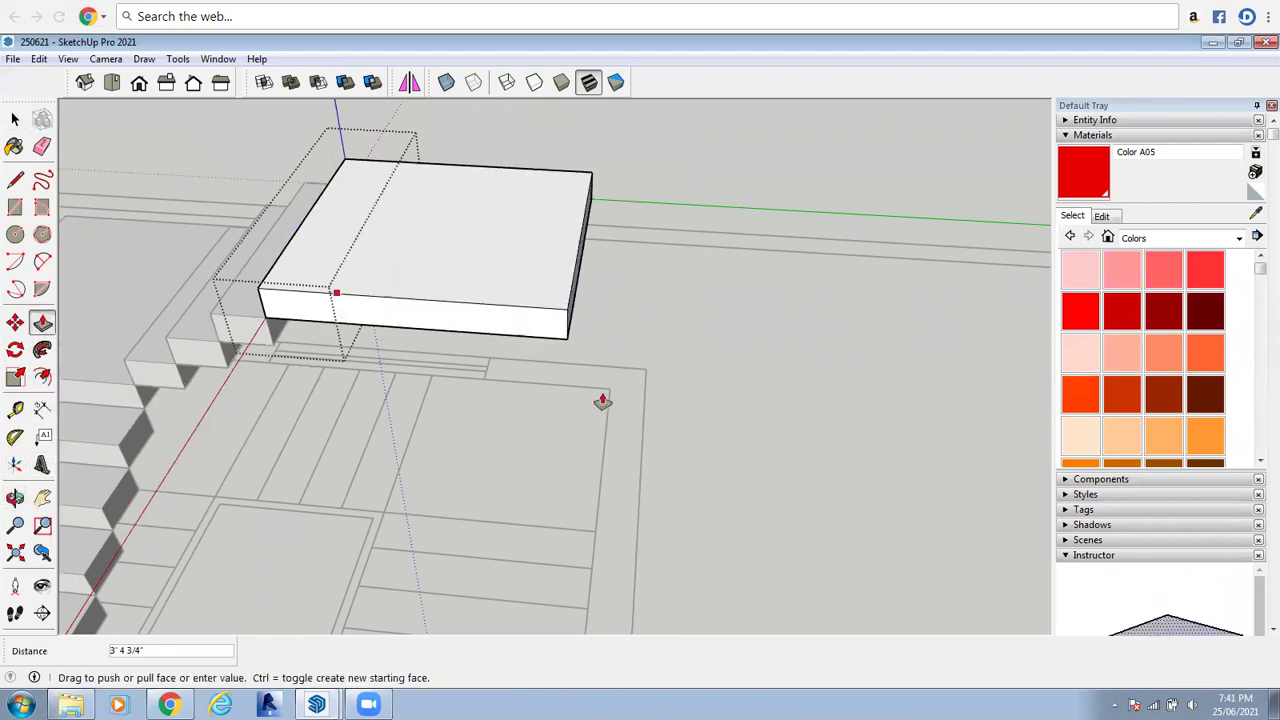
click(600, 394)
middle_drag(523, 351, 399, 495)
scroll(493, 260, down, 1)
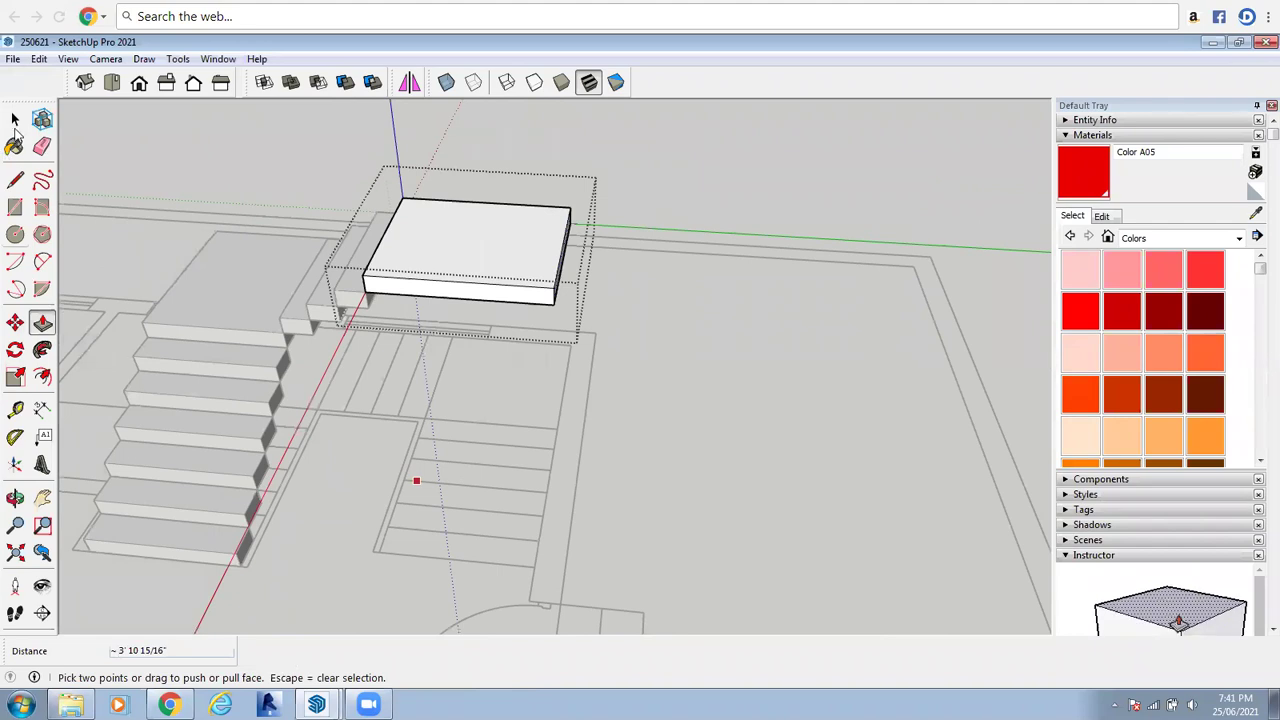
key(space)
click(584, 389)
Trace the last flight's first tread on the floor plan with a rectangle about 9 13/16" by 3' 10 15/16" and group it
scroll(584, 389, up, 3)
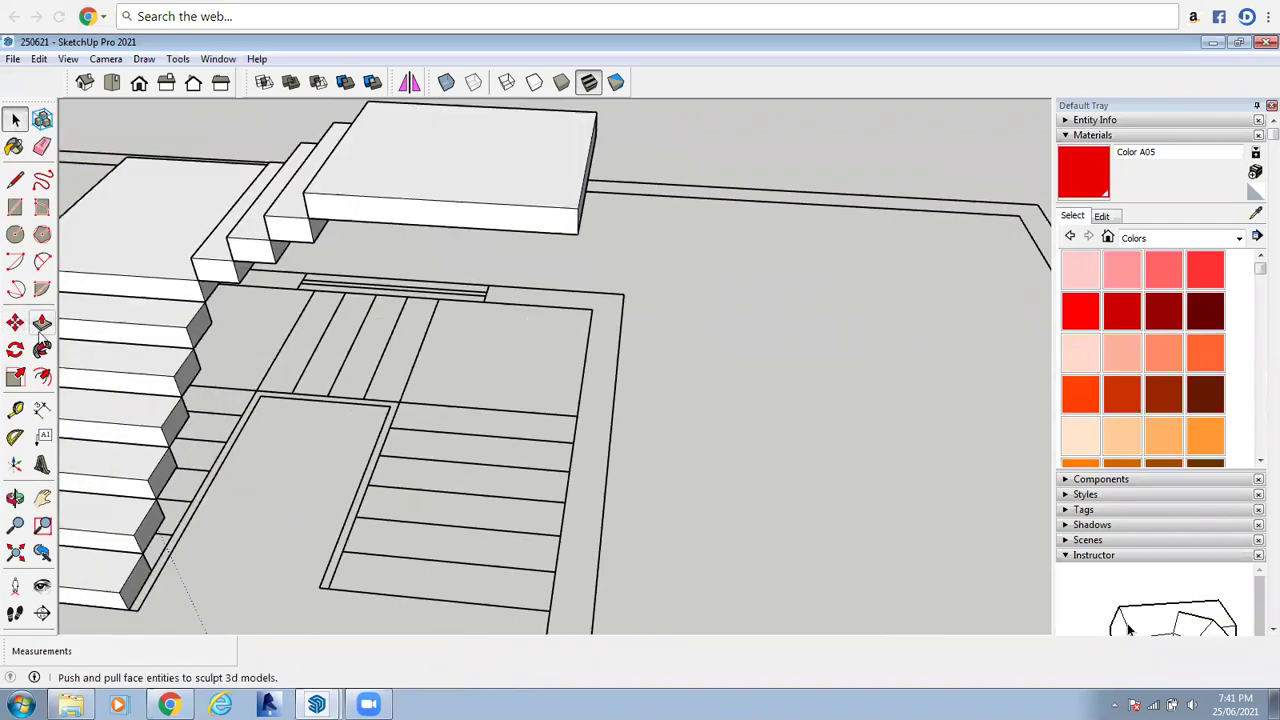
click(15, 206)
click(399, 401)
click(574, 441)
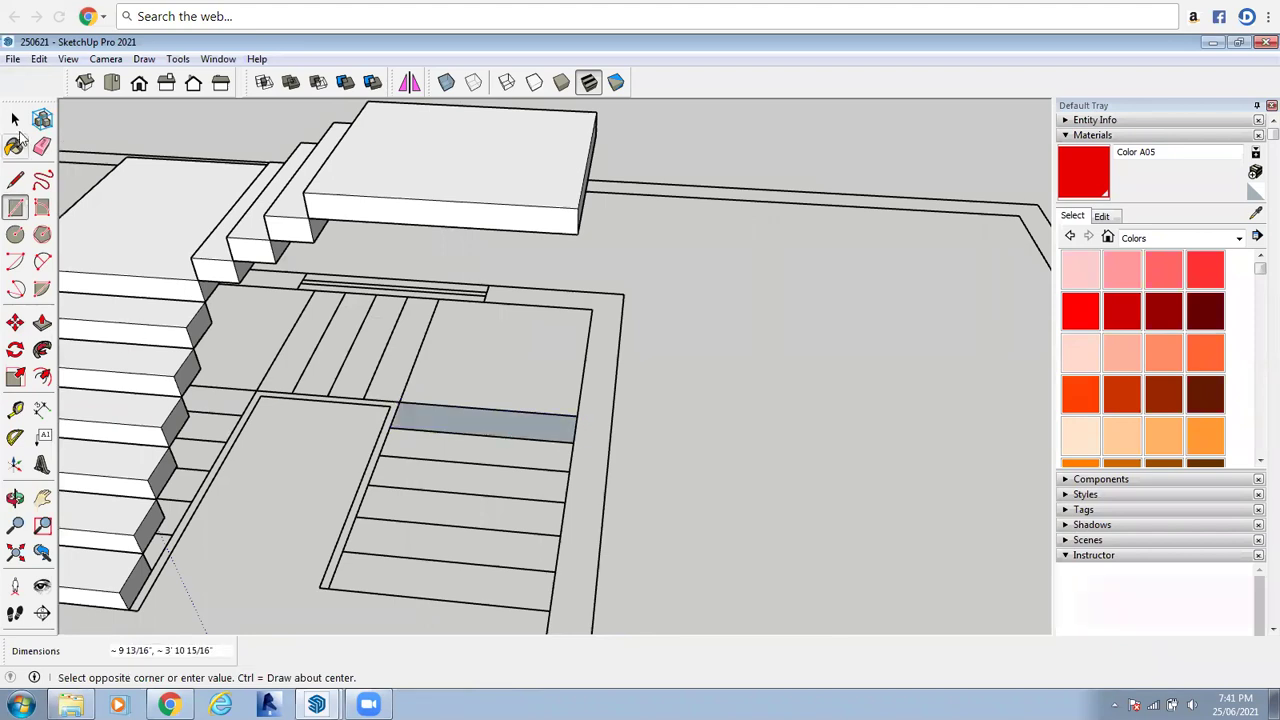
click(15, 119)
right_click(458, 421)
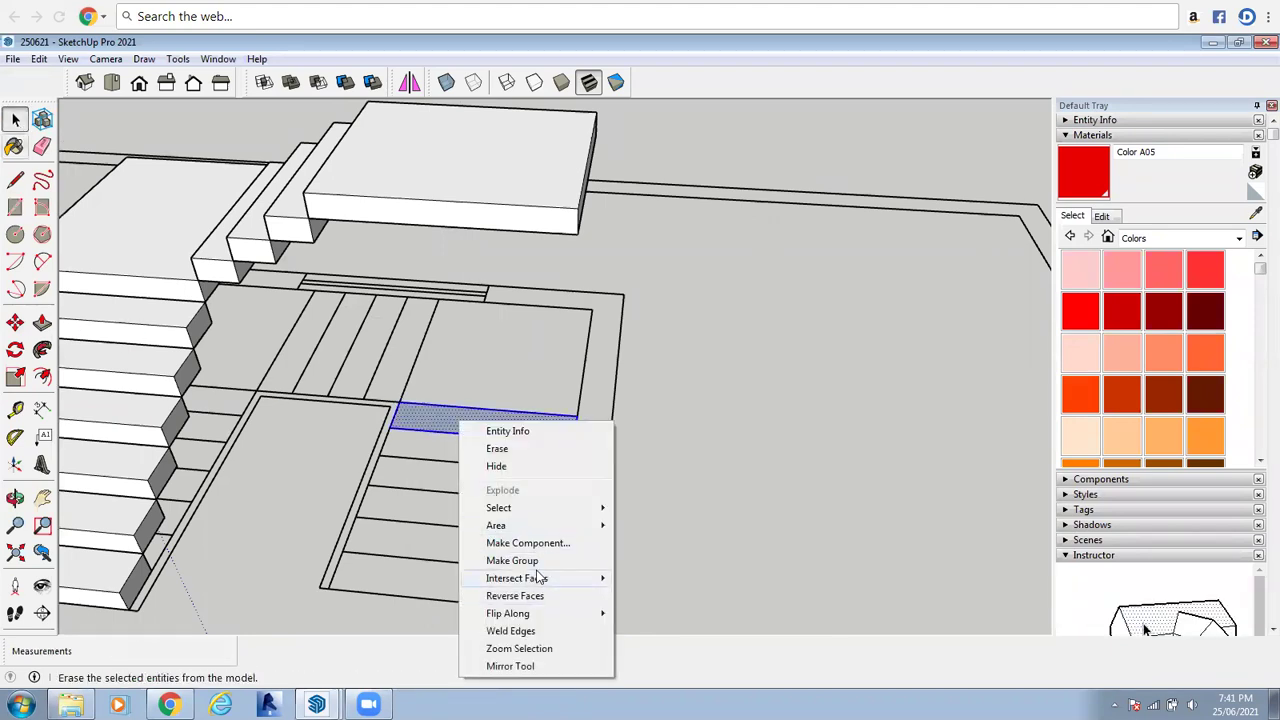
click(512, 561)
Open the last flight's tread group, extrude its face to a height of 6" and leave the group
double_click(497, 429)
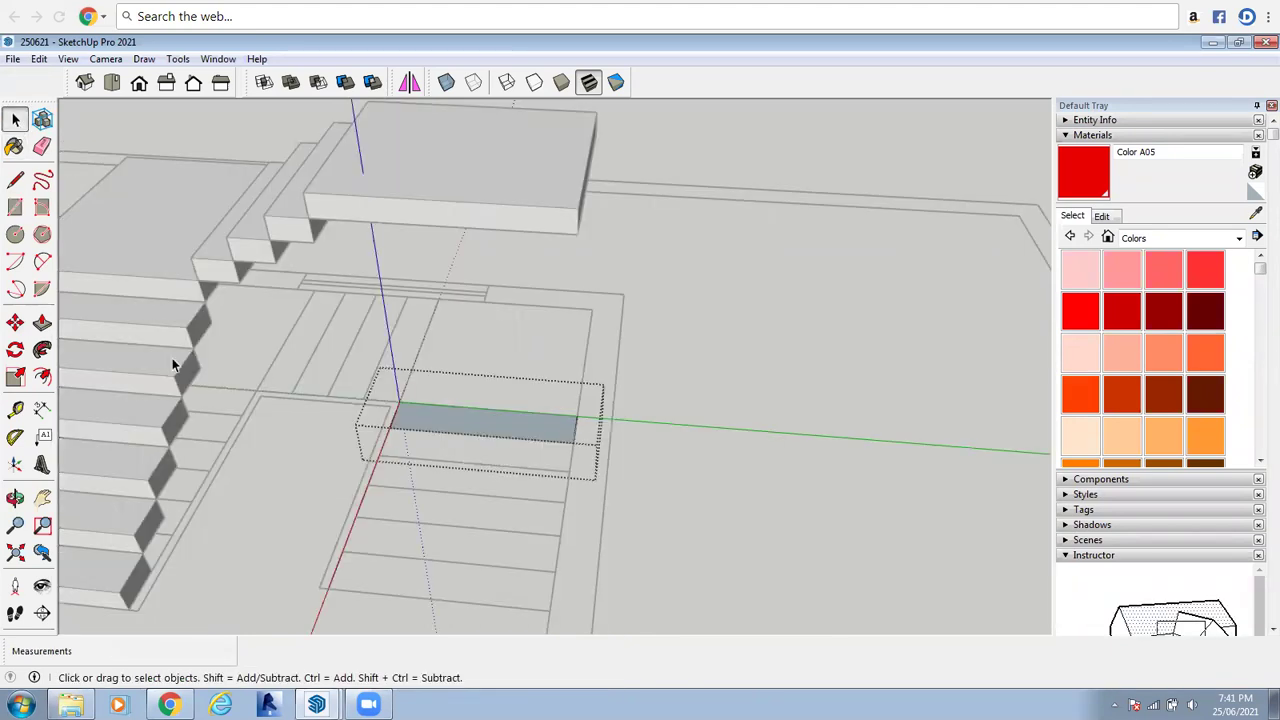
click(41, 322)
click(506, 423)
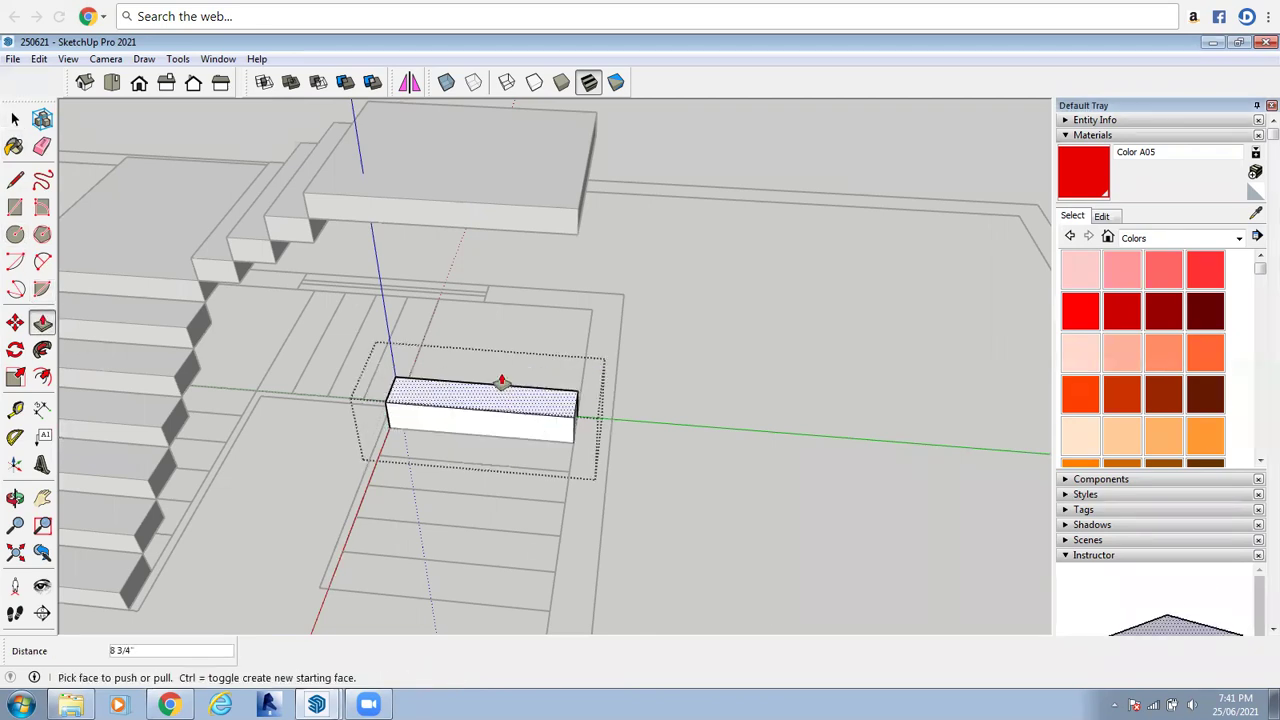
text(6)
key(Return)
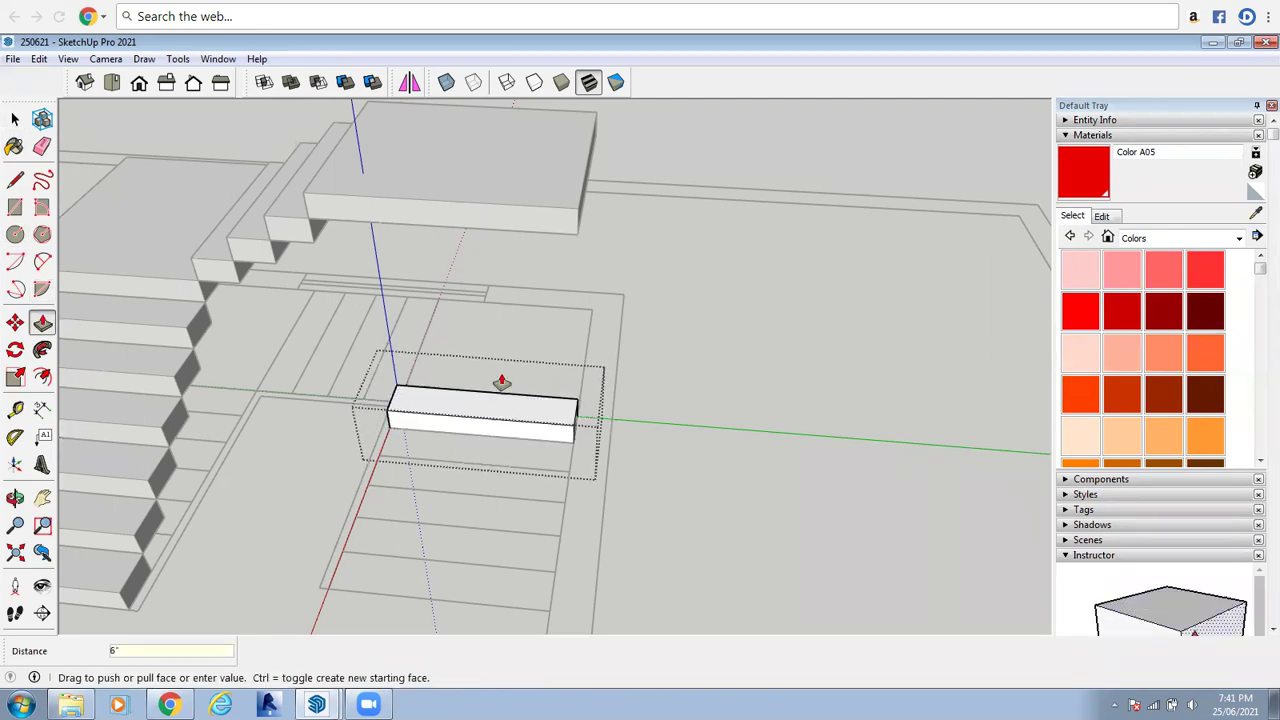
click(29, 120)
click(837, 340)
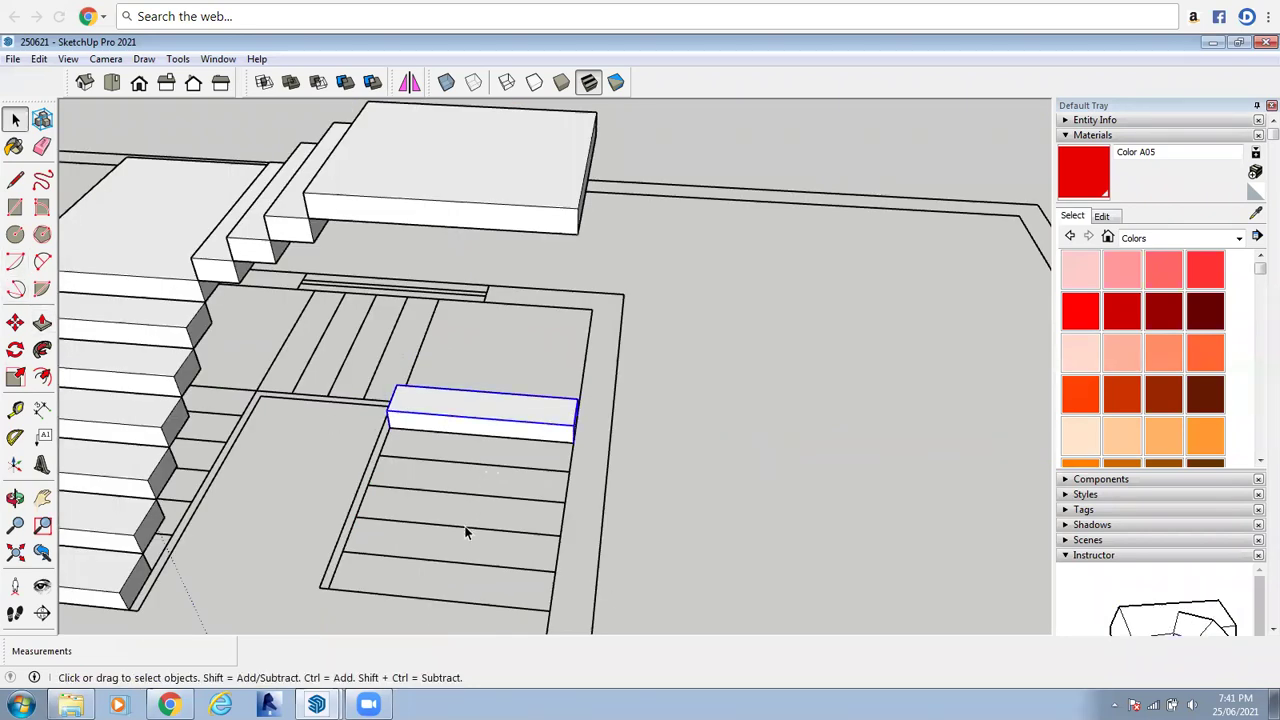
Move the last flight's block by its lower outer corner onto the second landing's upper corner
click(15, 322)
scroll(614, 434, up, 2)
middle_drag(483, 429, 390, 440)
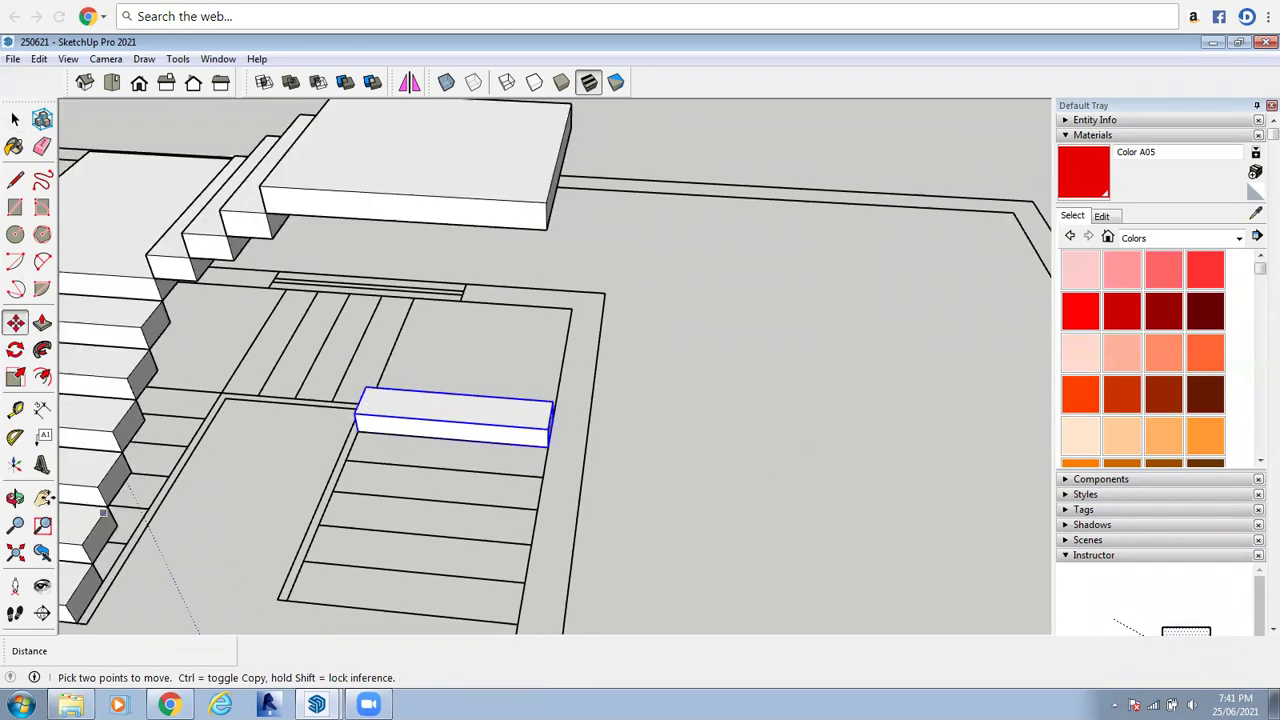
click(15, 497)
drag(242, 457, 412, 378)
right_click(412, 378)
click(430, 389)
scroll(415, 451, up, 3)
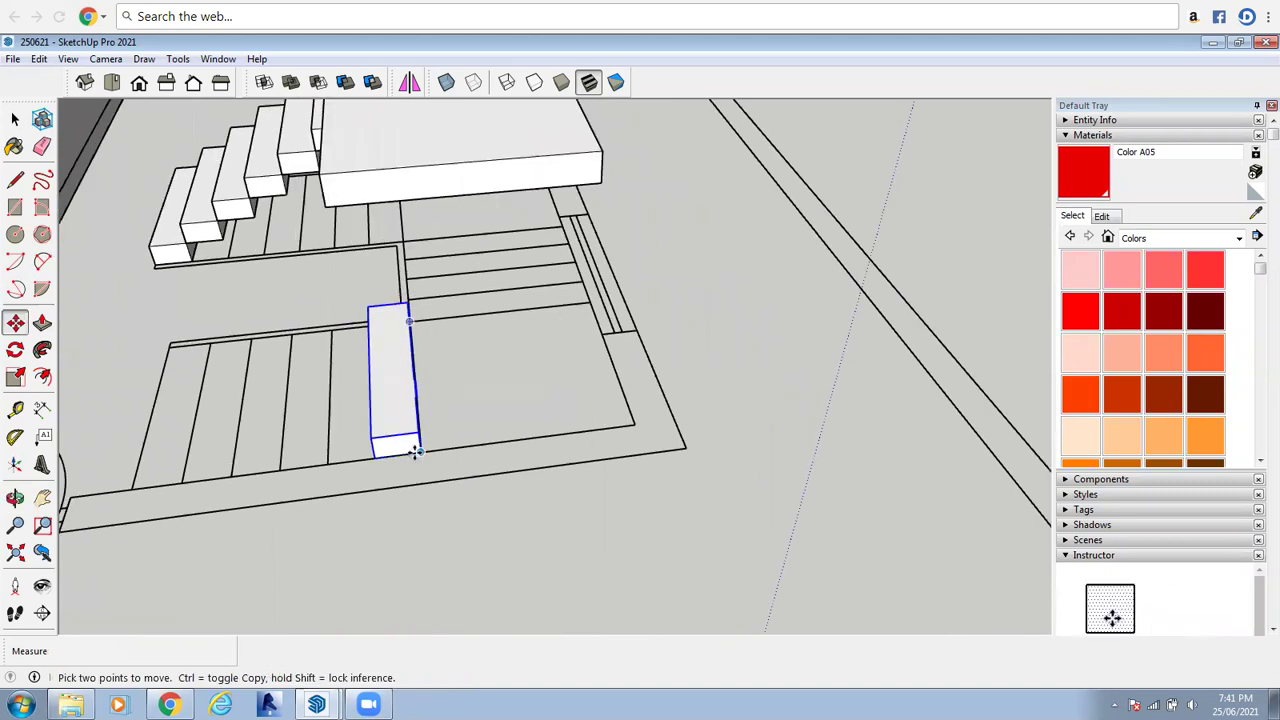
click(421, 452)
scroll(352, 158, up, 3)
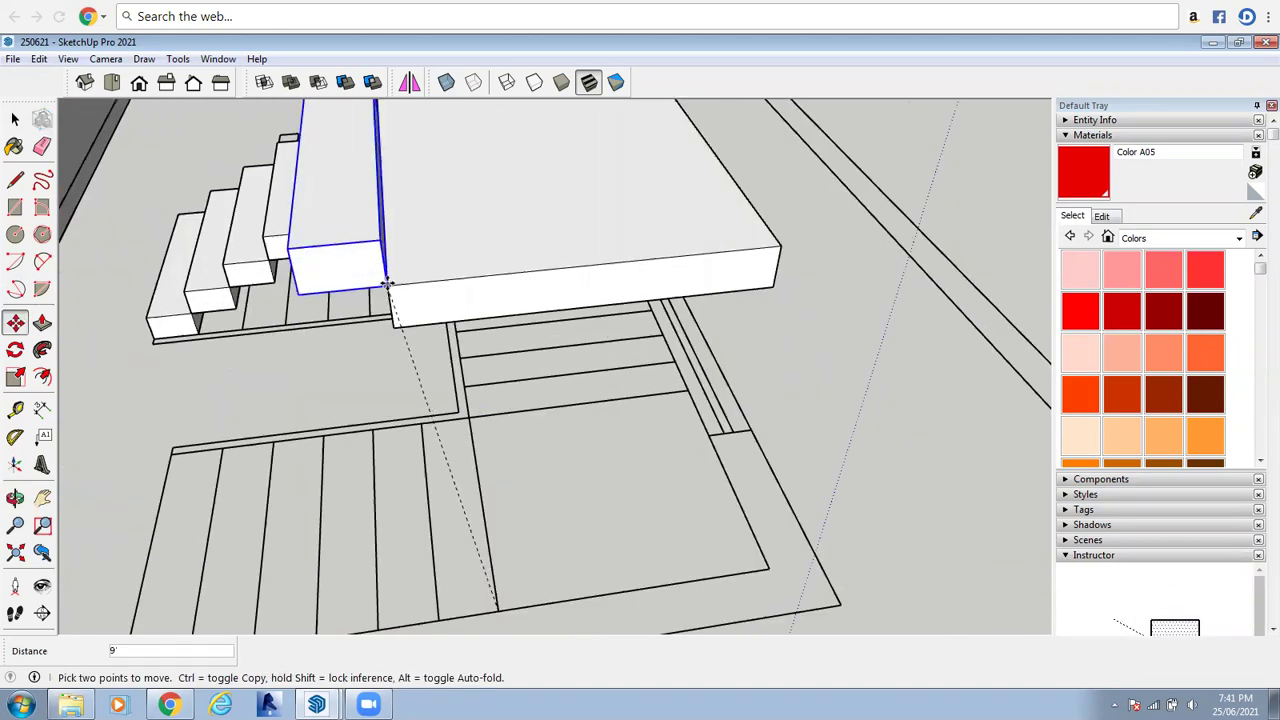
scroll(395, 292, up, 2)
click(400, 300)
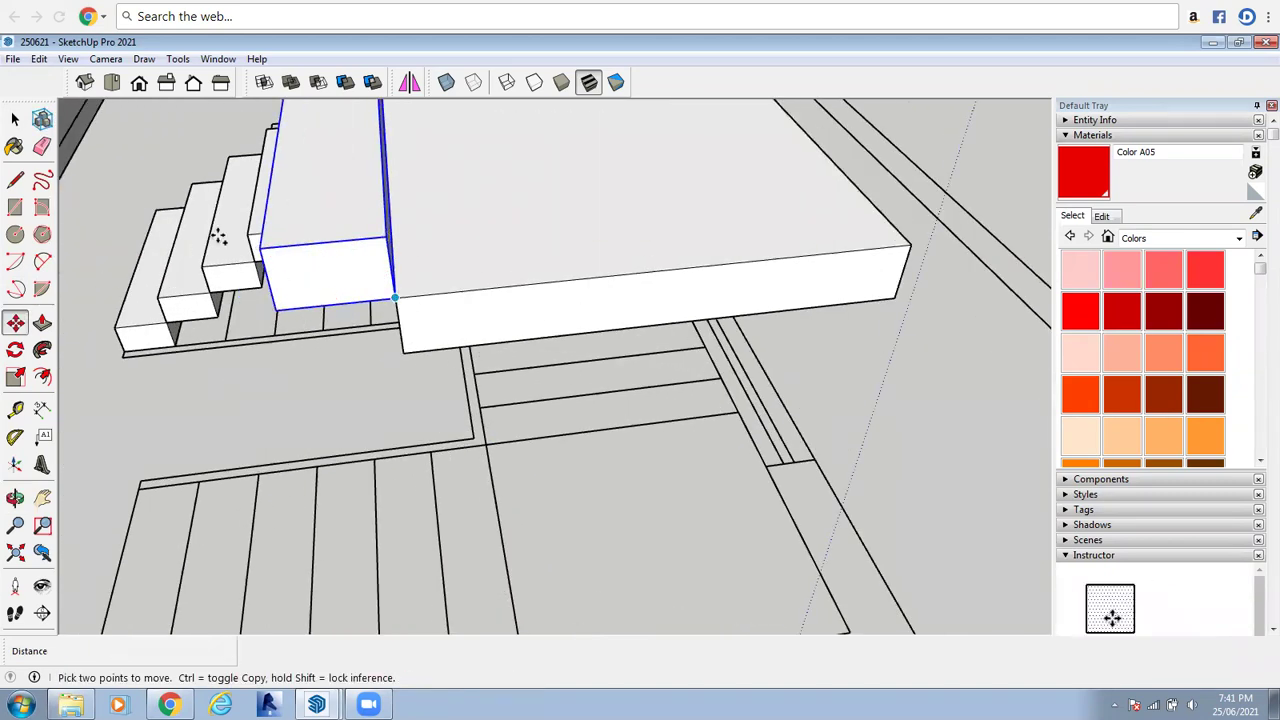
Copy the block corner to corner twice to add the second and third steps of the last flight
click(258, 245)
click(258, 248)
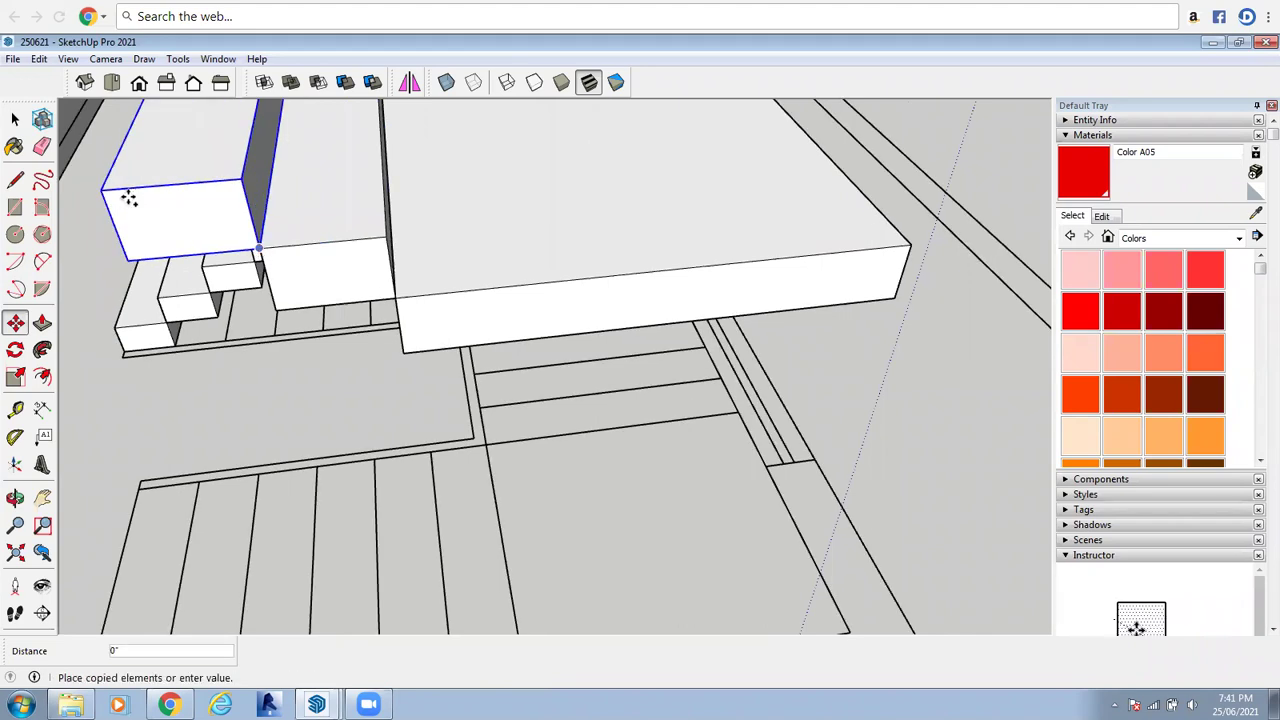
click(102, 190)
scroll(503, 364, down, 2)
scroll(525, 372, down, 2)
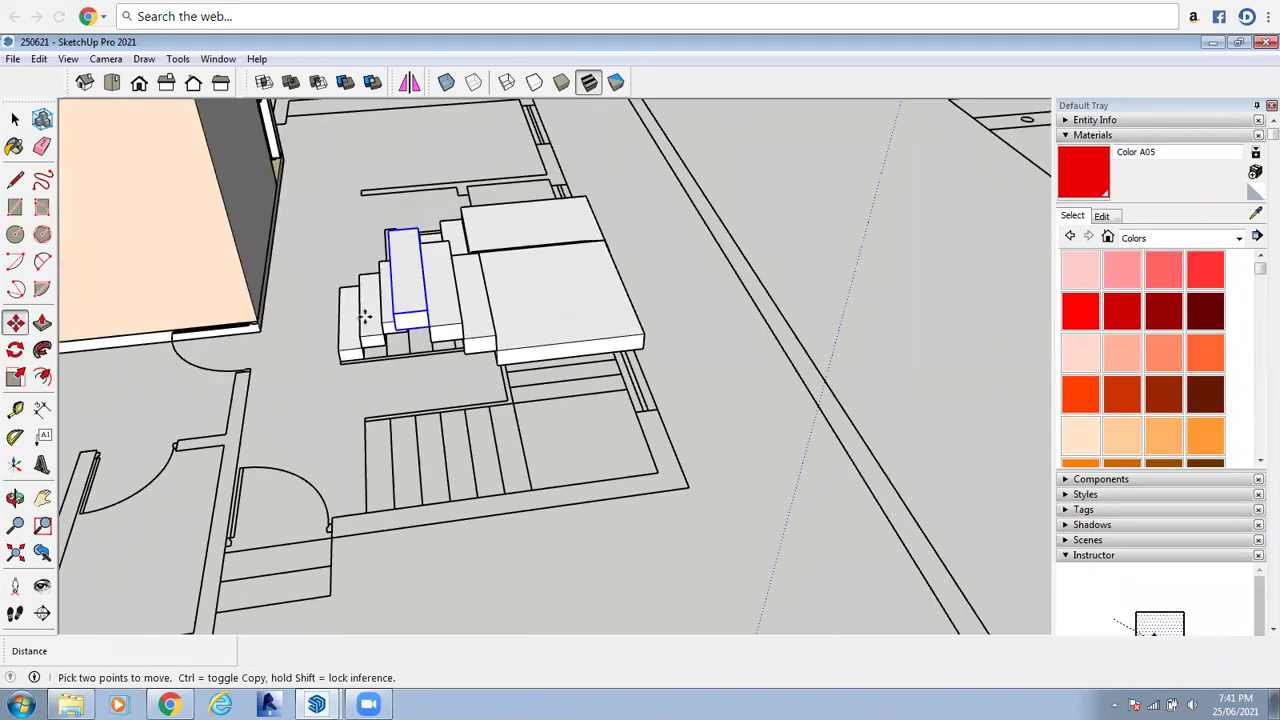
scroll(296, 319, up, 4)
scroll(295, 319, down, 2)
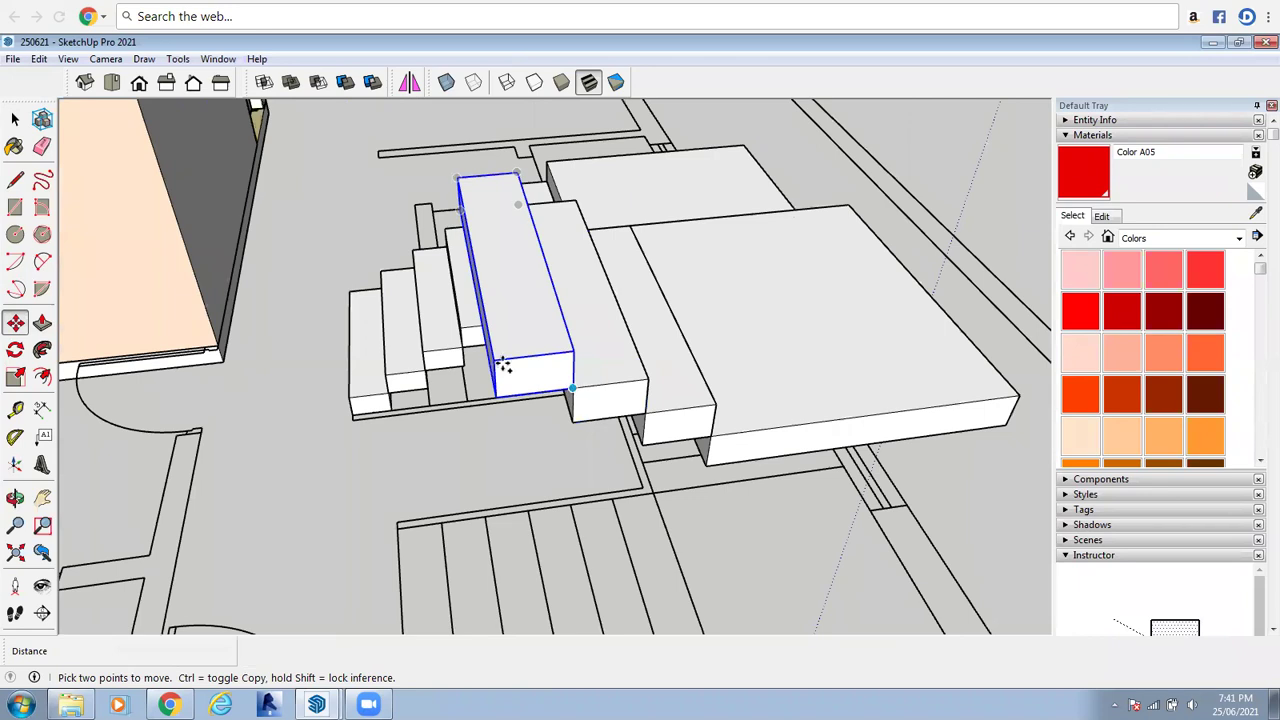
Copy the uppermost block corner to corner three more times to add the fourth to sixth steps of the last flight
click(572, 388)
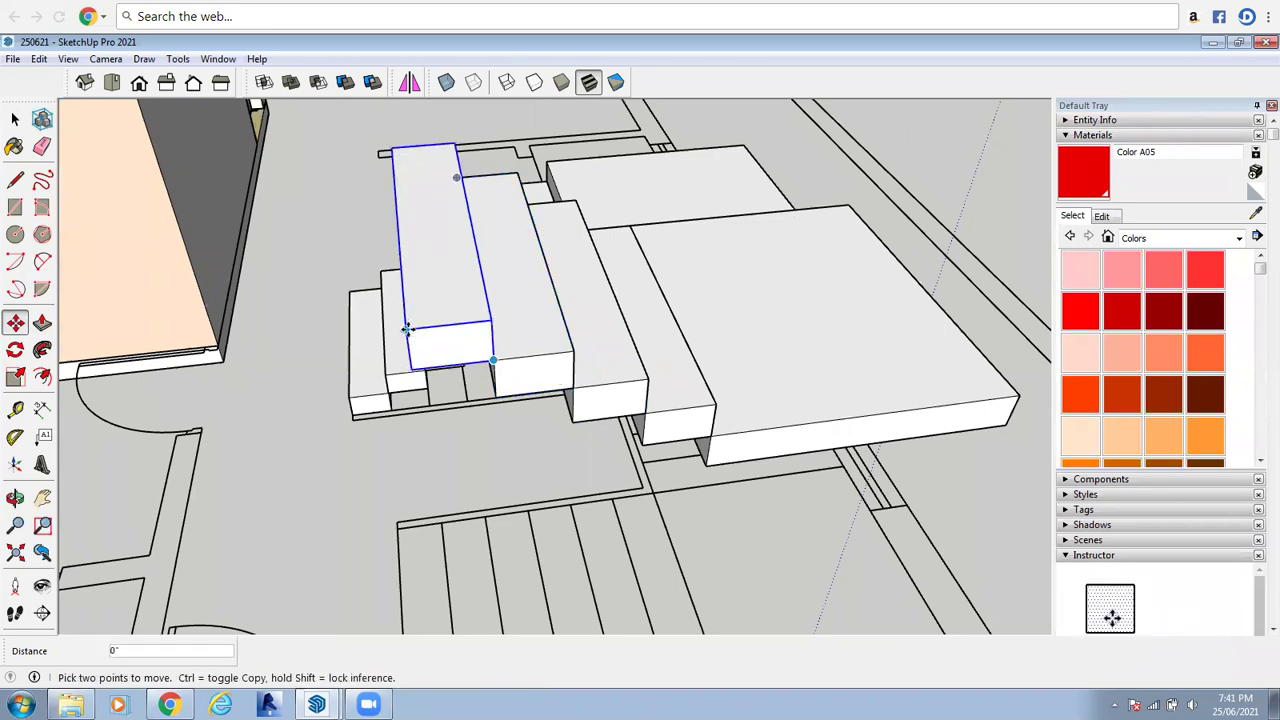
click(488, 354)
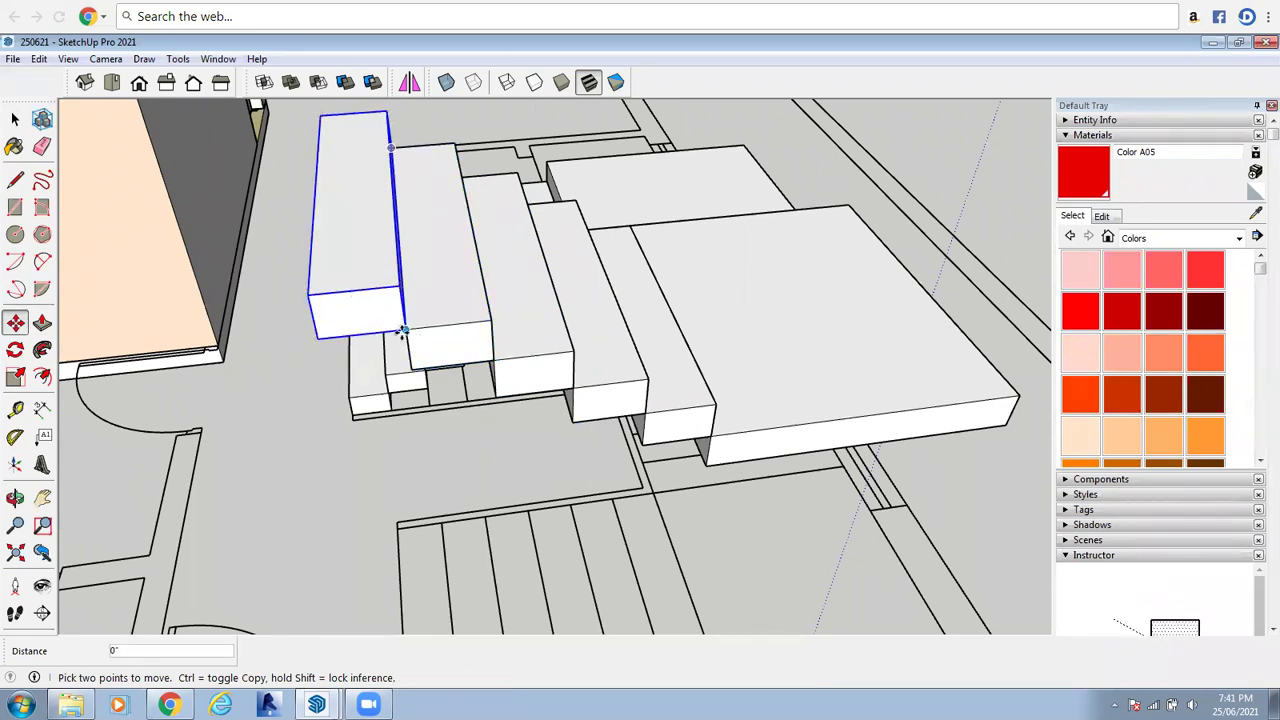
key(ctrl)
click(403, 330)
click(312, 298)
scroll(174, 337, down, 1)
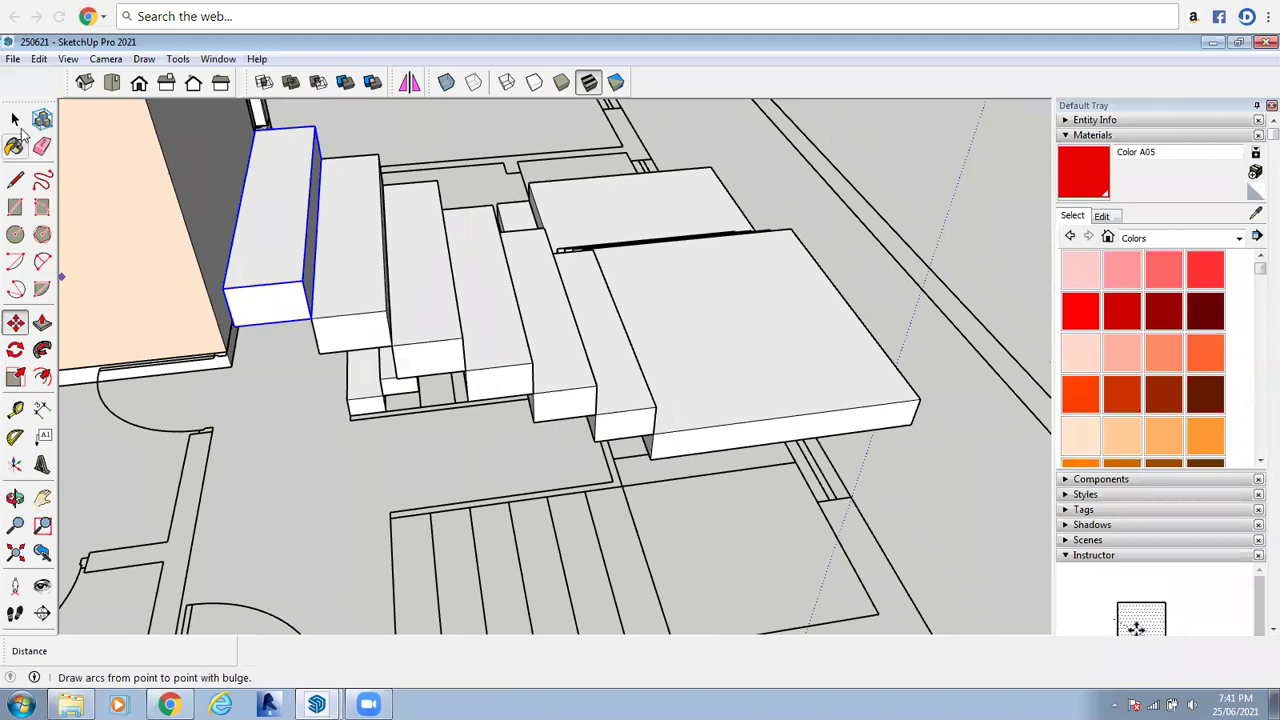
key(space)
scroll(340, 340, down, 3)
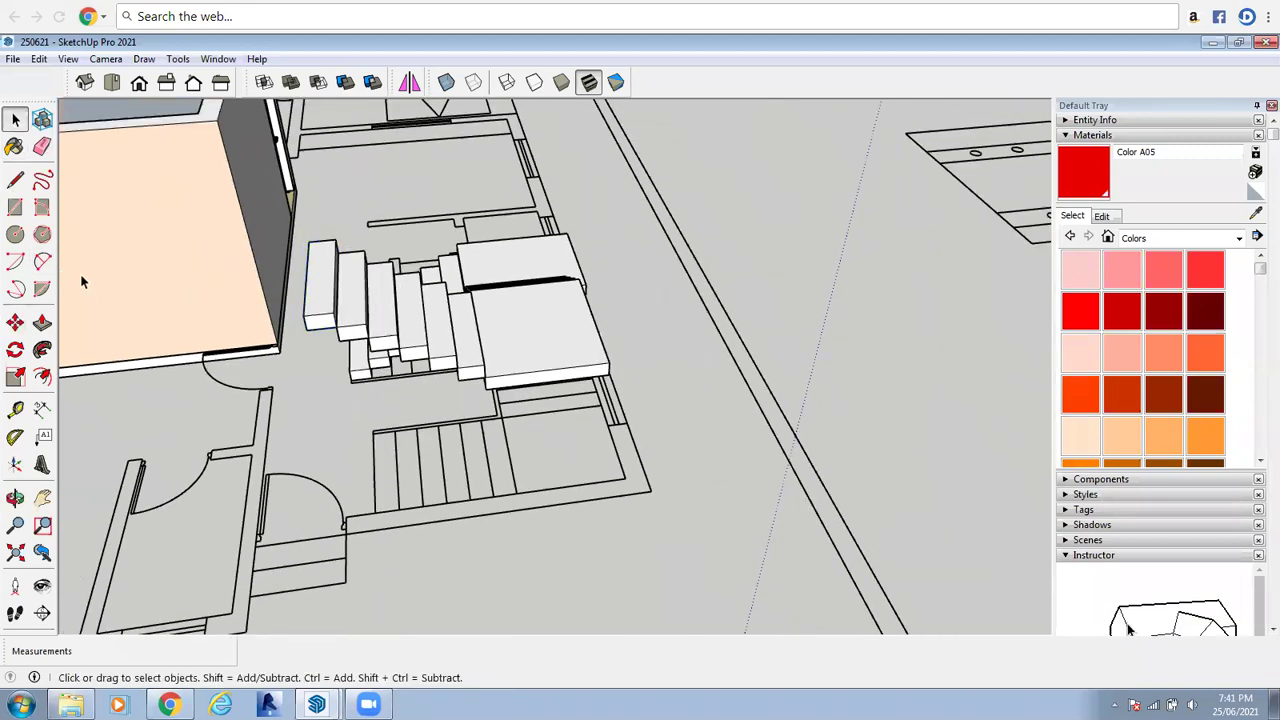
Draw a handrail path: a vertical line at the first landing's edge, a sloping line above the first flight and a vertical line to the lowest step
middle_drag(472, 514, 804, 509)
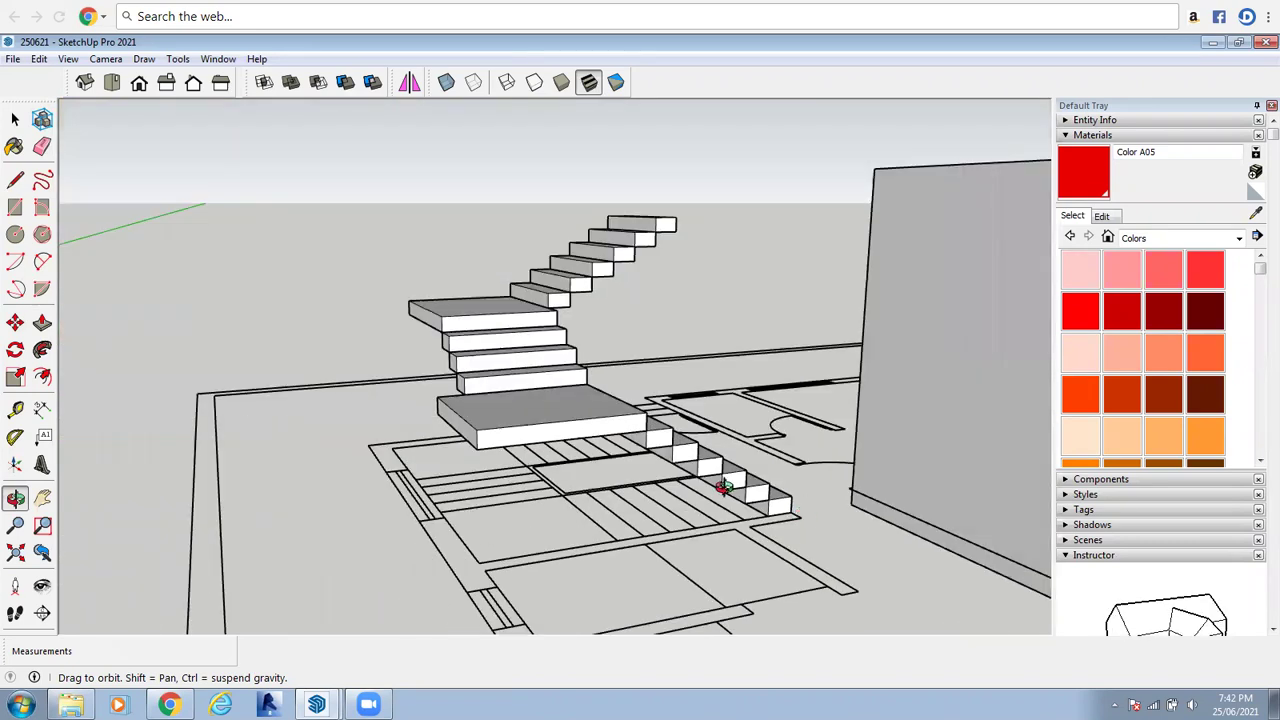
middle_drag(724, 486, 772, 462)
scroll(678, 520, down, 1)
drag(500, 350, 17, 185)
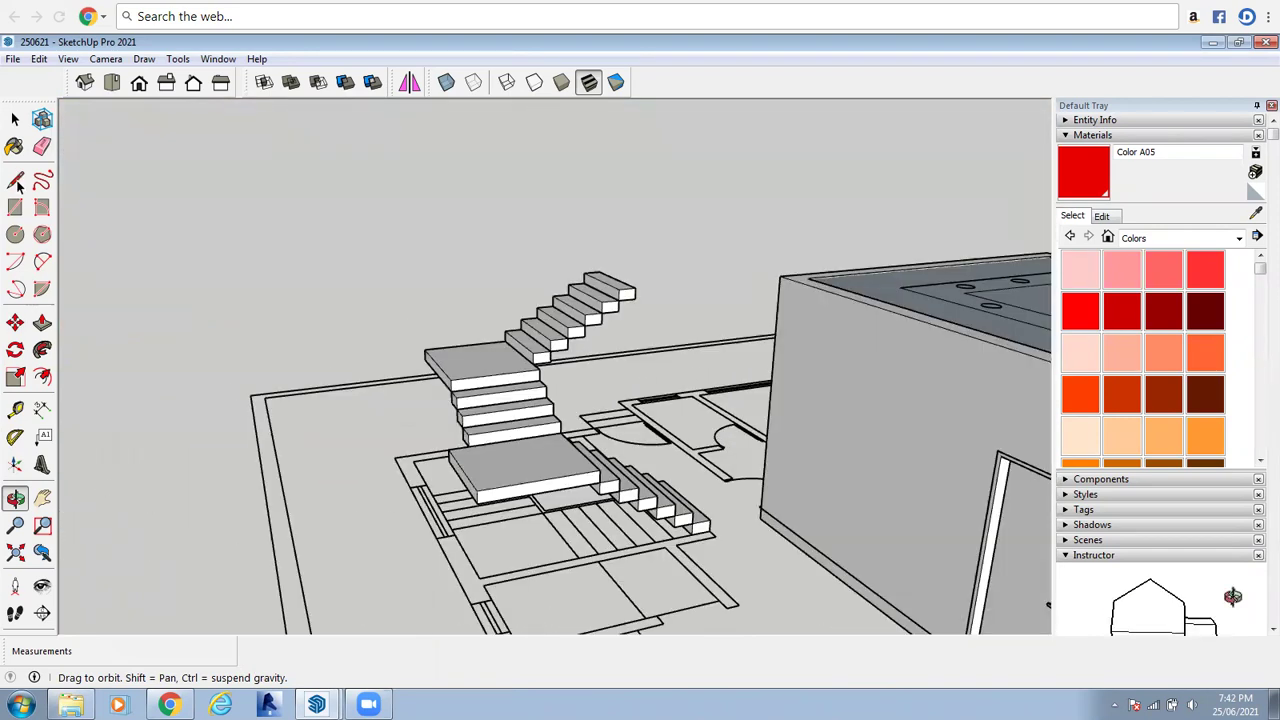
drag(722, 578, 693, 445)
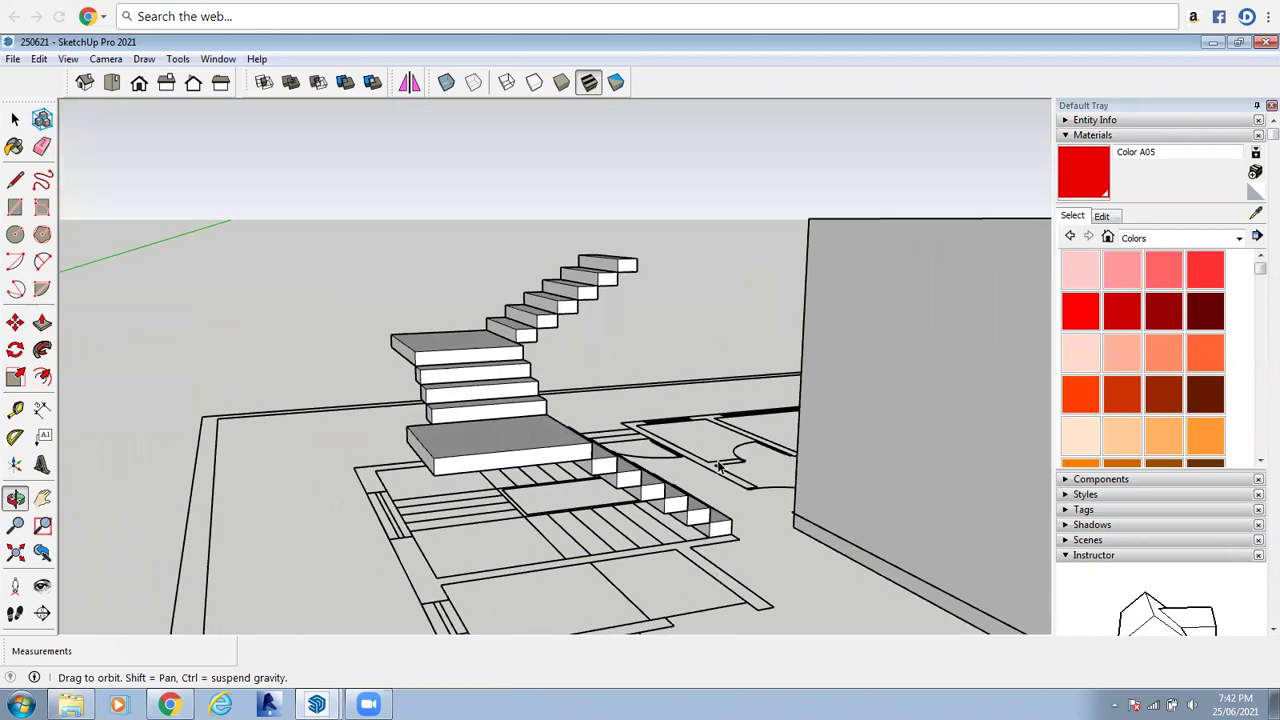
scroll(718, 467, up, 2)
key(l)
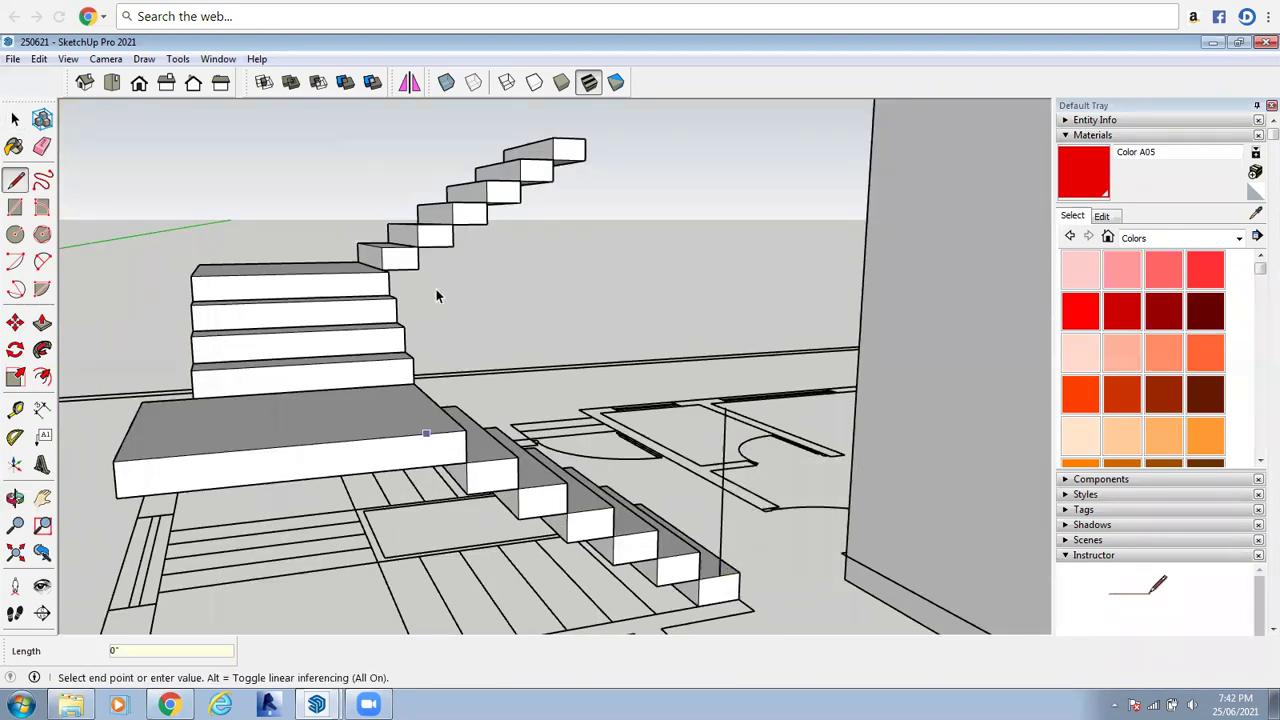
click(425, 432)
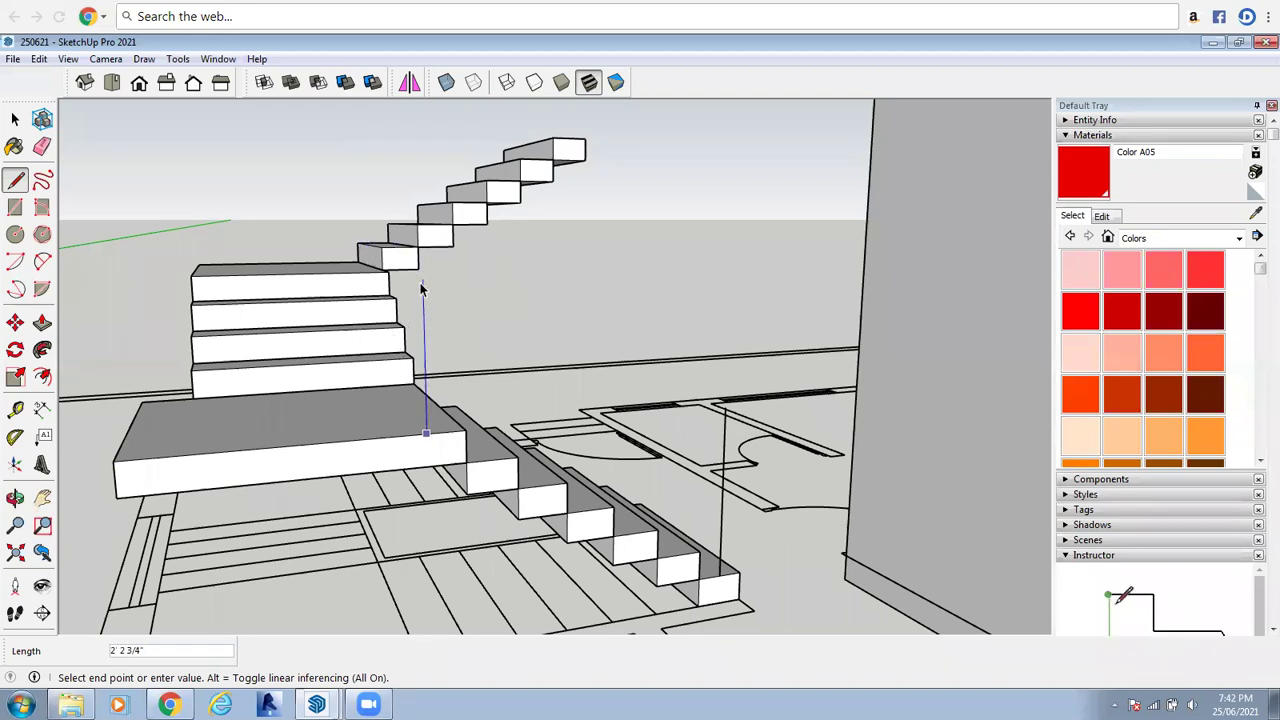
click(424, 288)
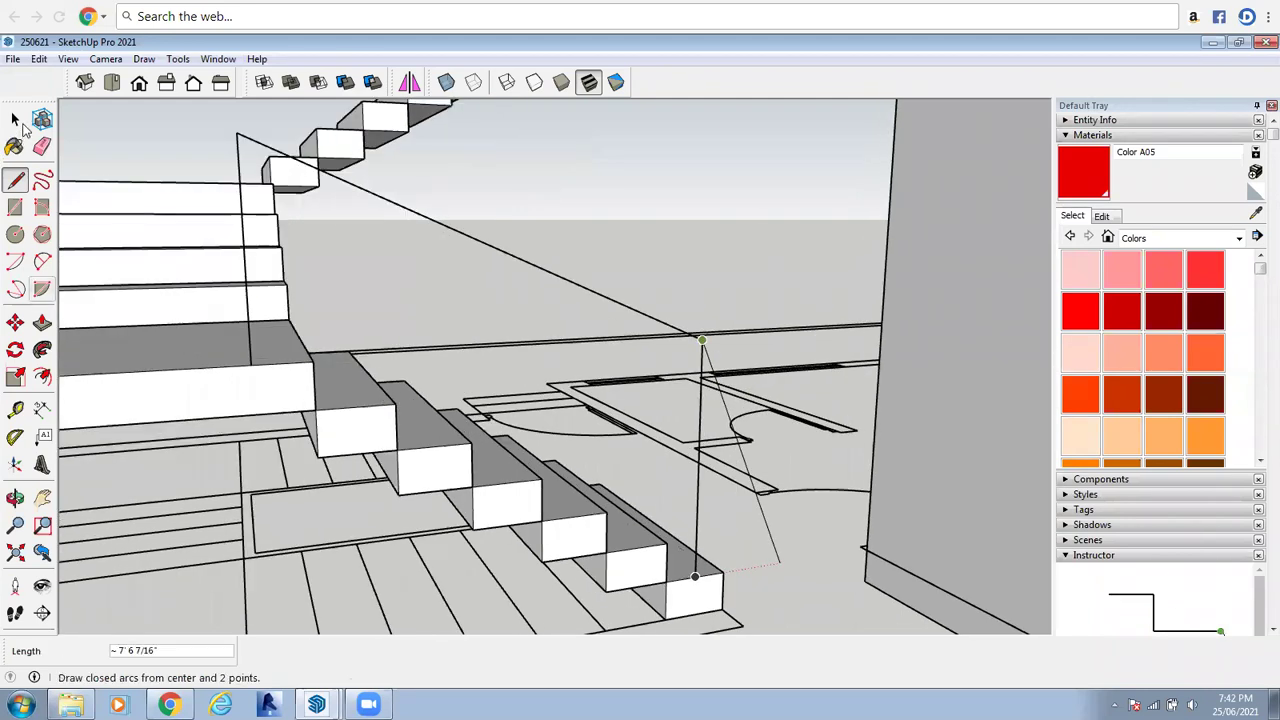
click(22, 123)
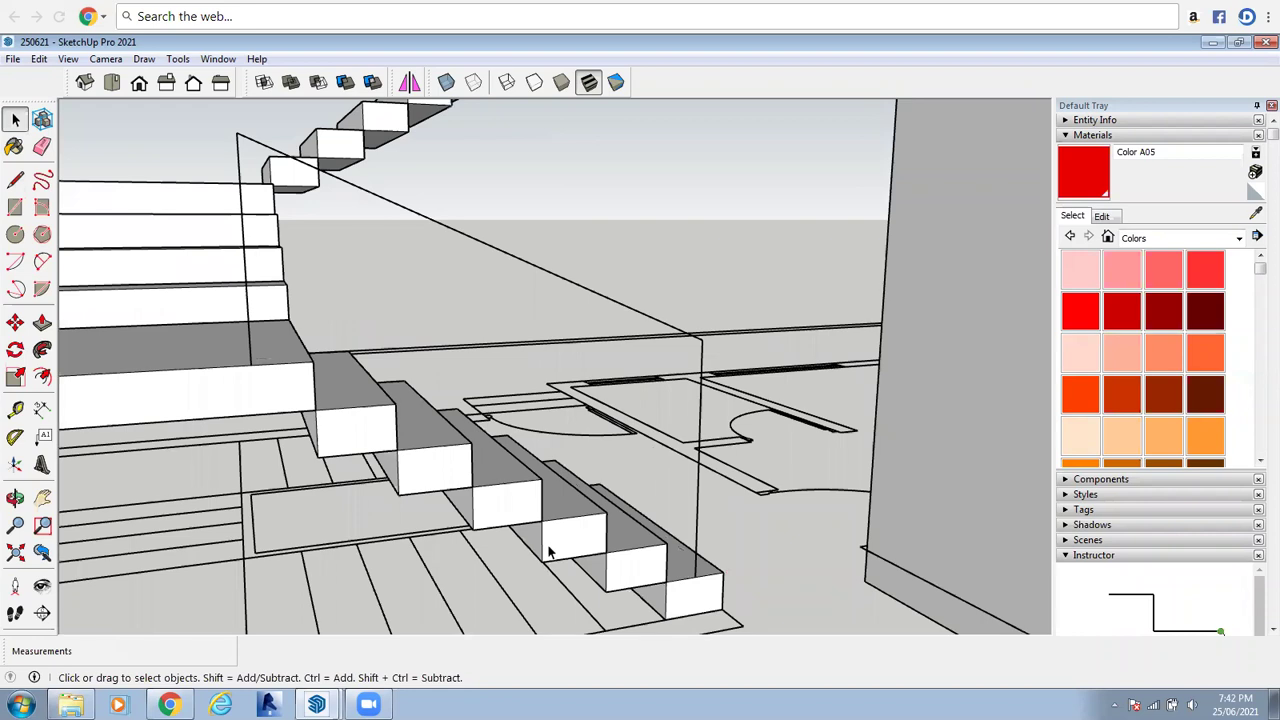
Try a circle of about 1 1/8" radius at the foot of the post line on the lowest step, and delete it
middle_drag(555, 553, 20, 528)
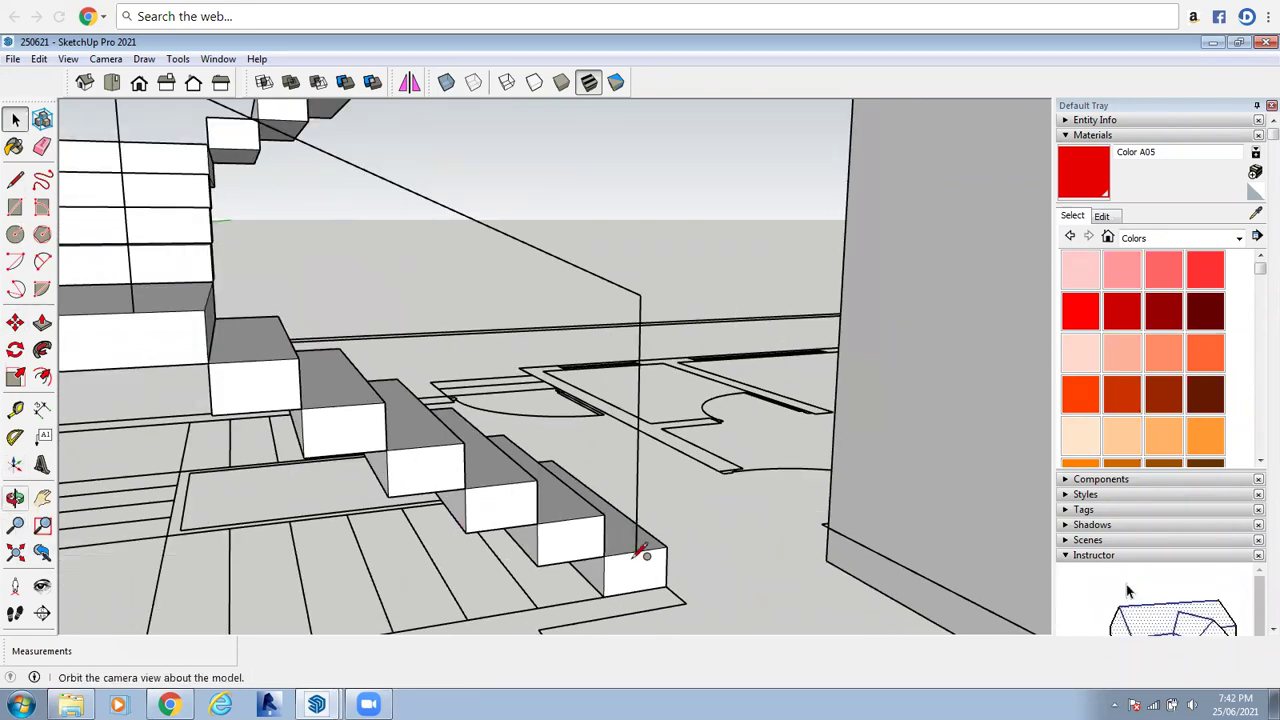
key(c)
scroll(620, 524, up, 5)
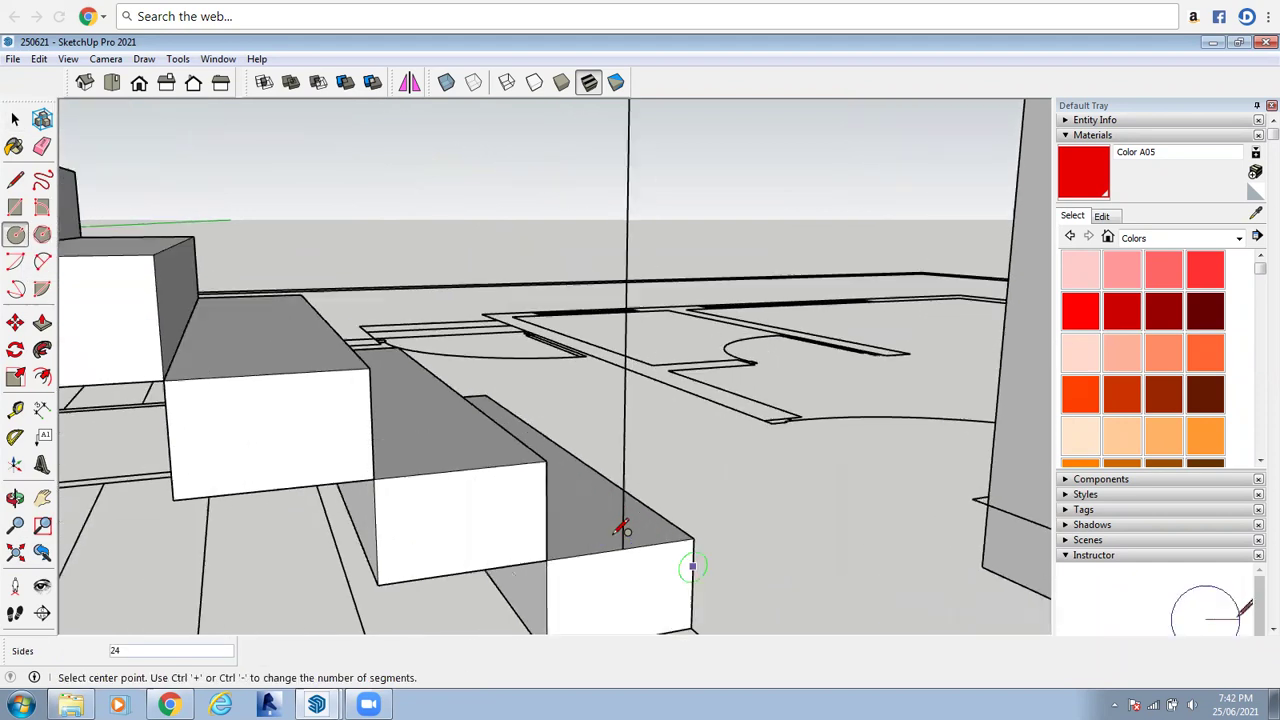
click(612, 530)
scroll(617, 524, up, 1)
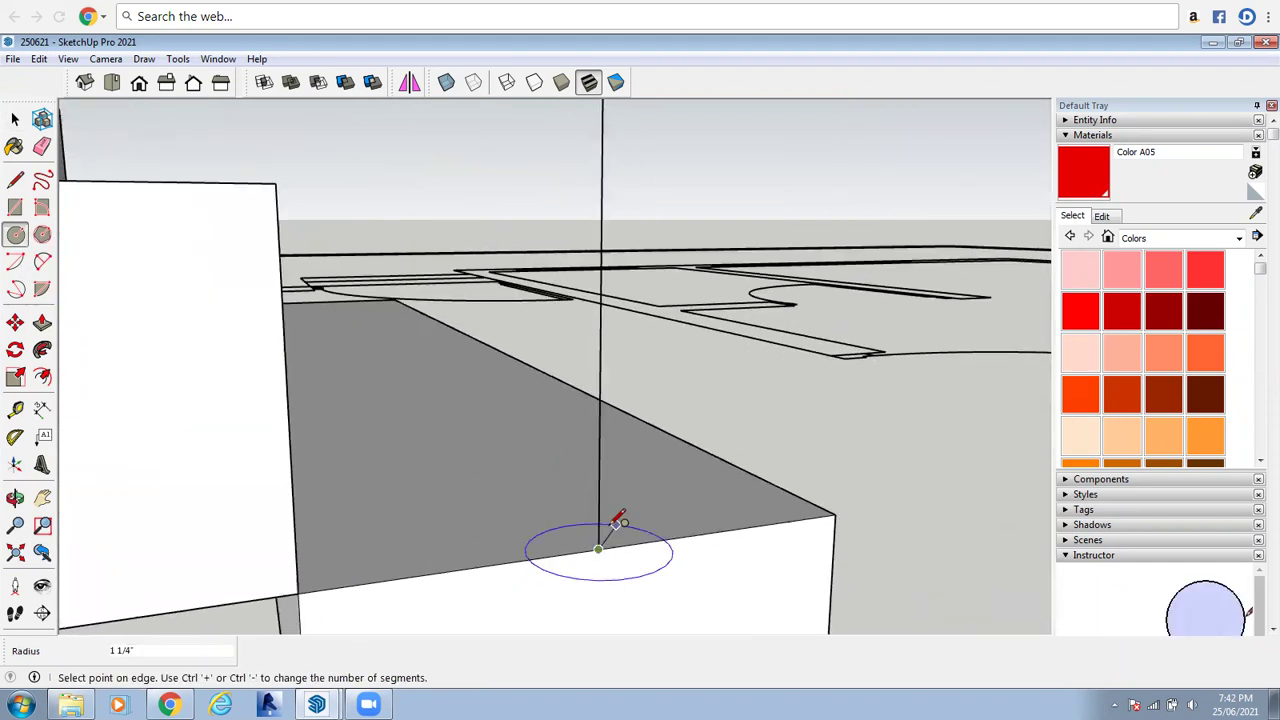
click(609, 527)
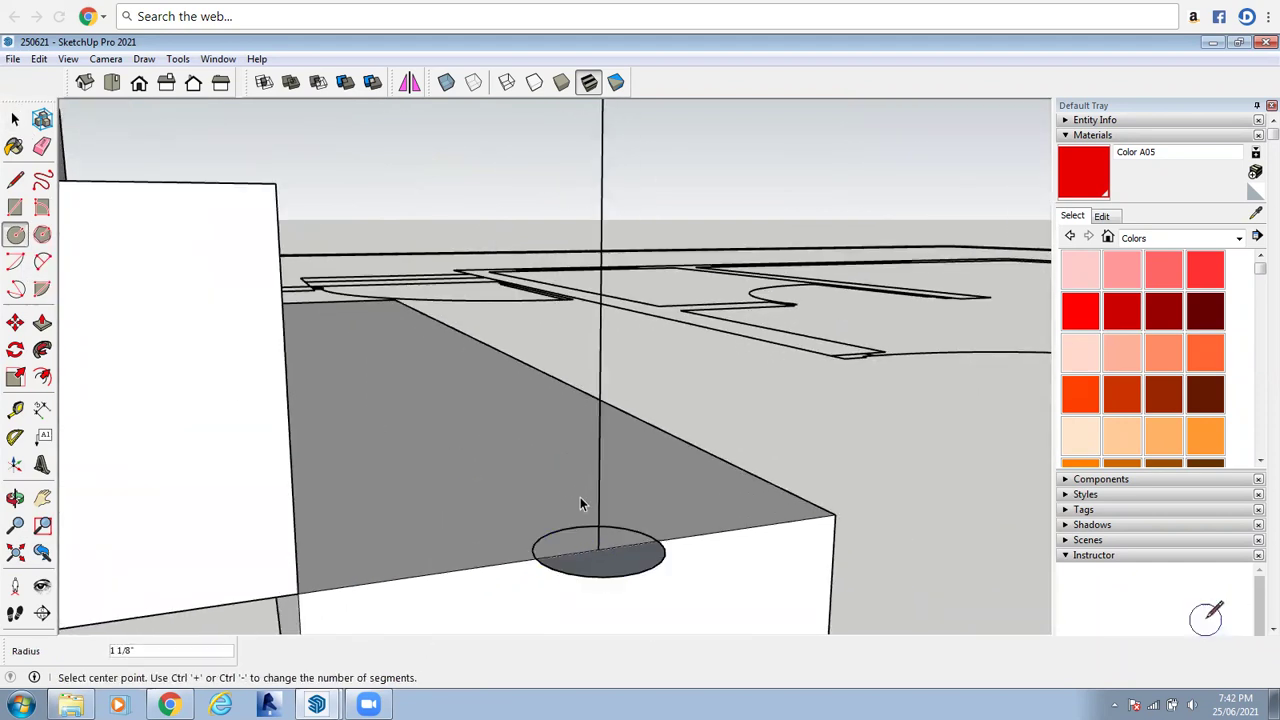
key(space)
click(585, 548)
scroll(586, 547, up, 2)
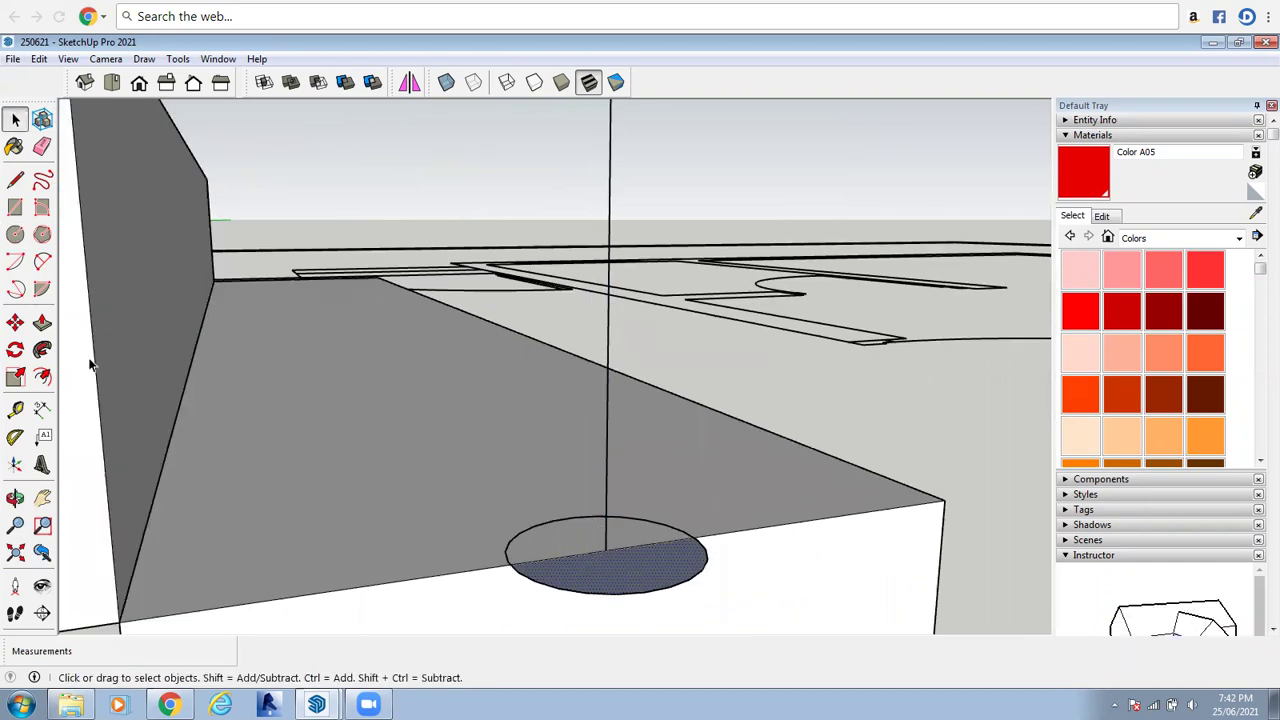
key(Delete)
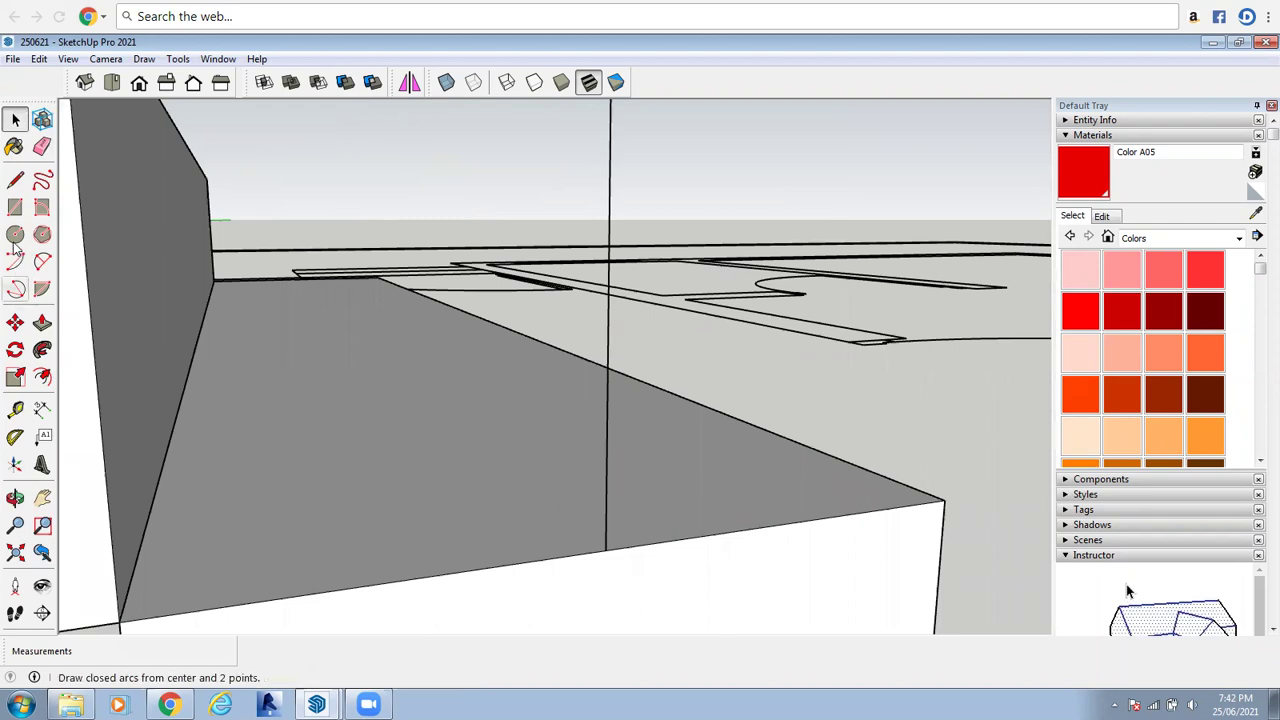
Draw a circle of about 5/8" radius centred on the post line, slightly above the lowest step's front edge
key(c)
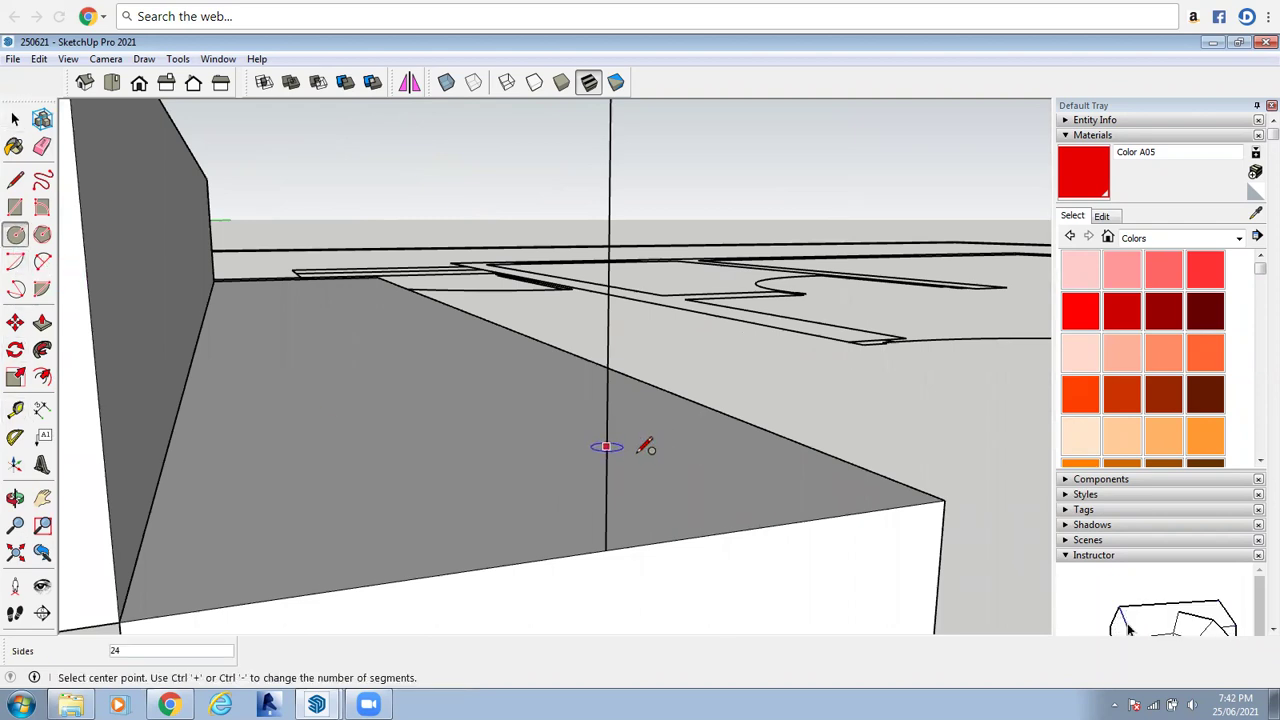
click(606, 447)
click(663, 450)
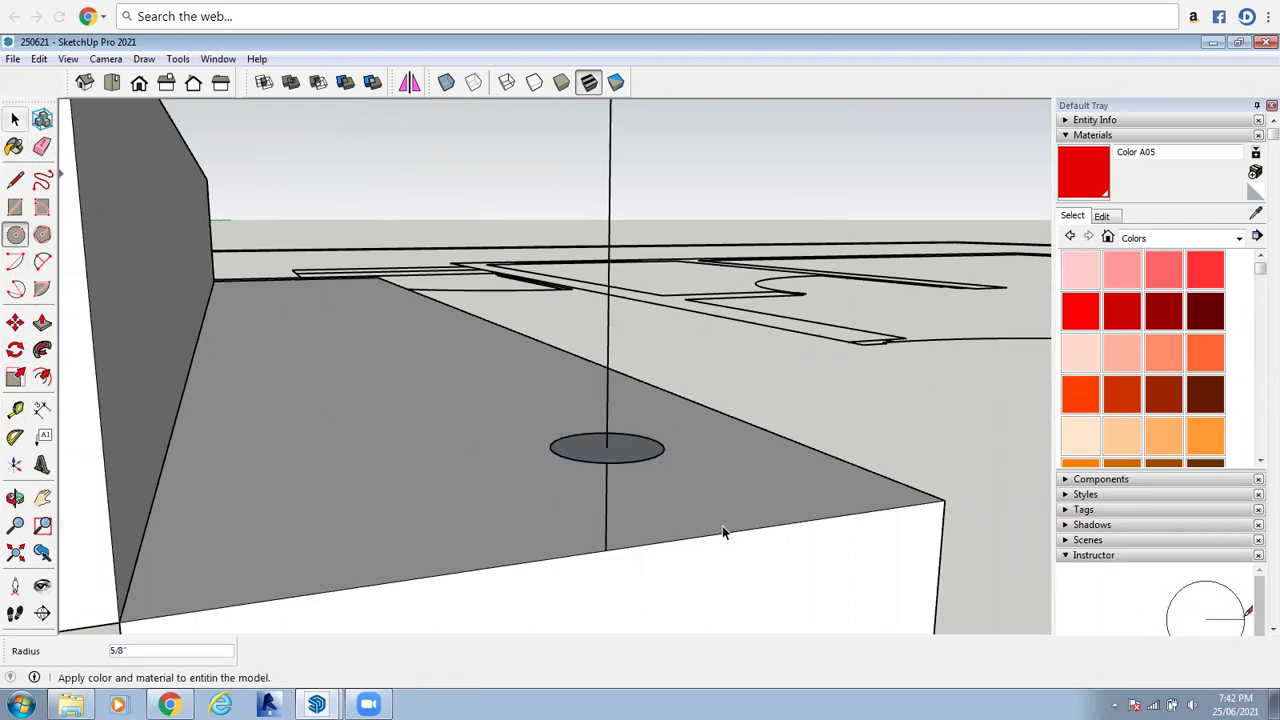
key(space)
Select the three handrail path lines and sweep the small circle along them with Follow Me
scroll(722, 525, down, 6)
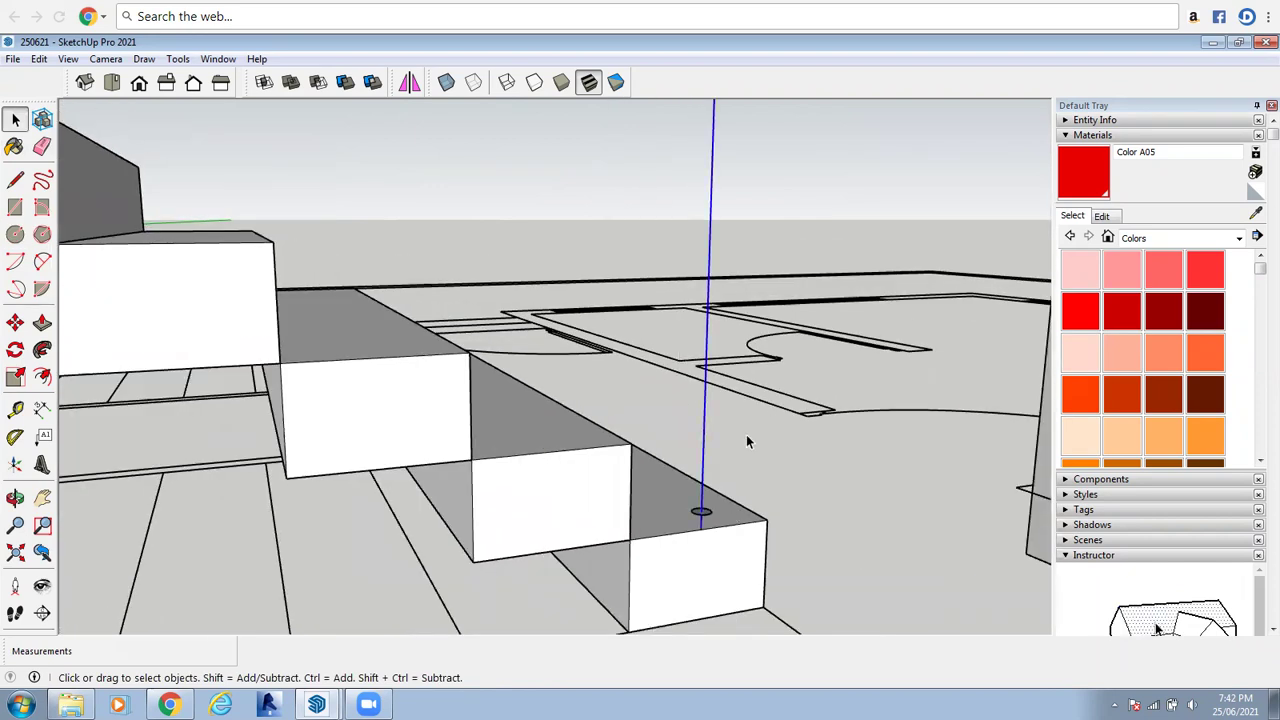
scroll(746, 441, down, 3)
scroll(457, 264, down, 5)
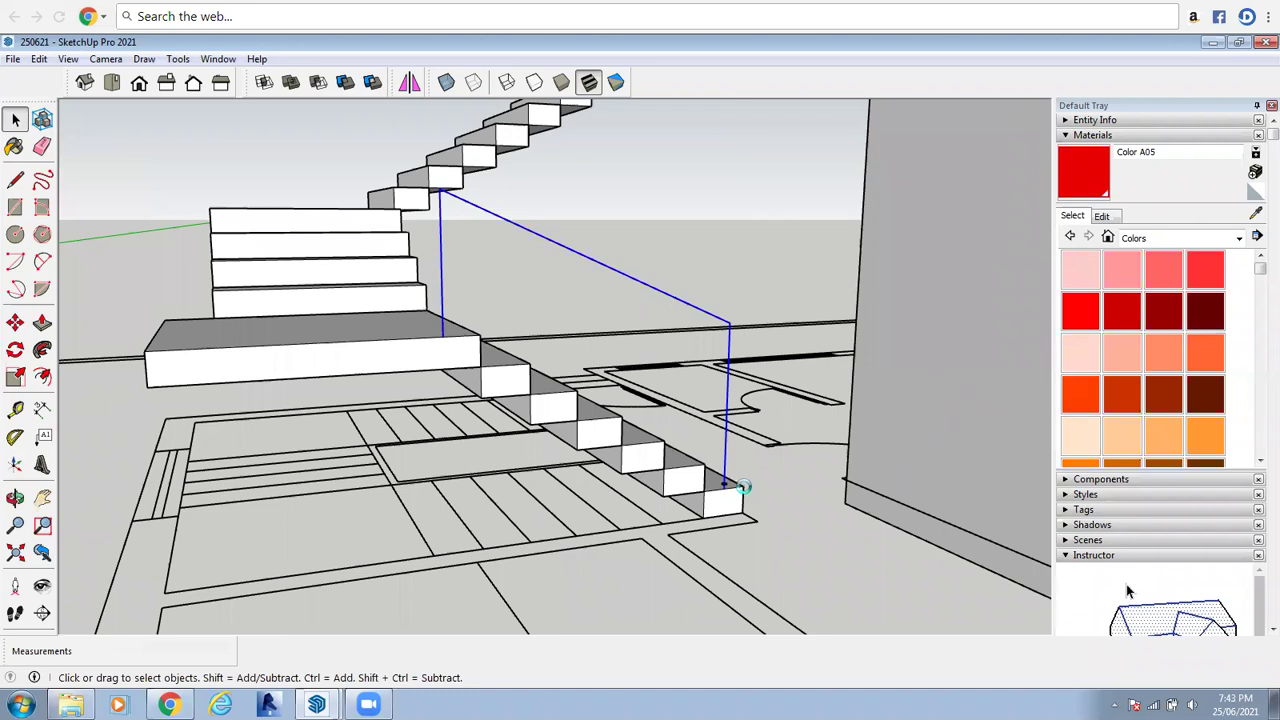
scroll(742, 462, up, 8)
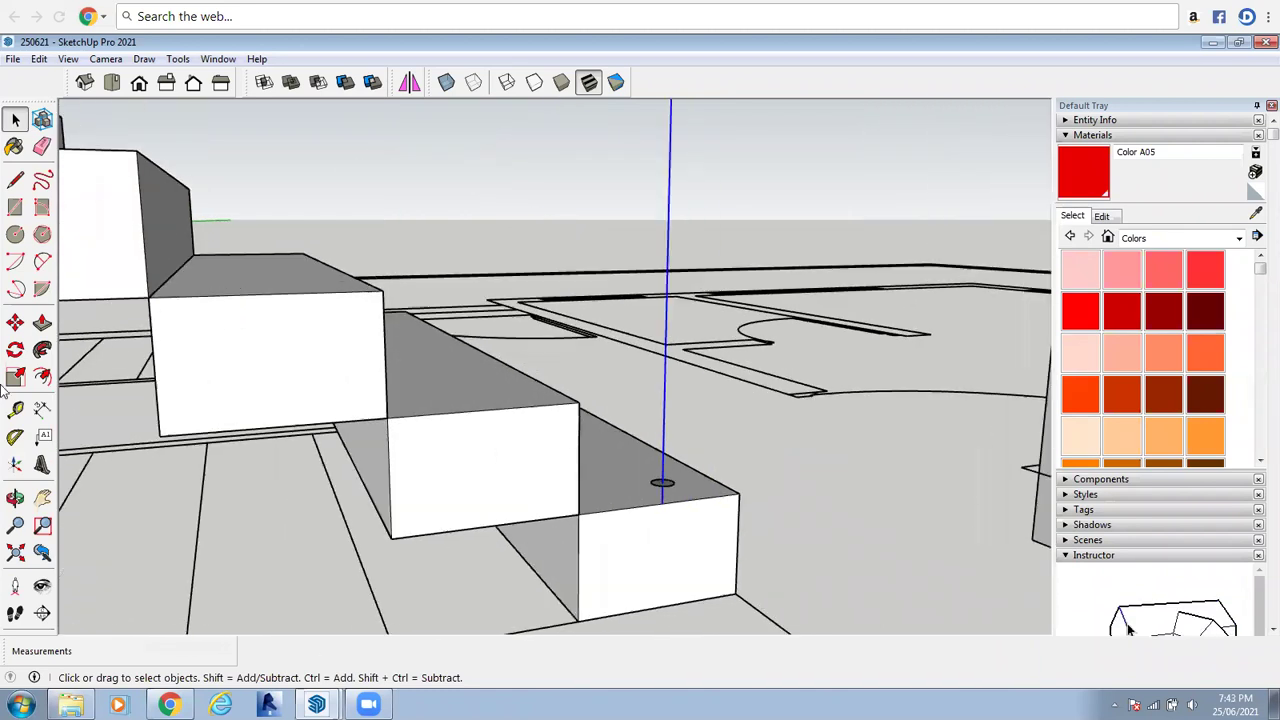
click(42, 349)
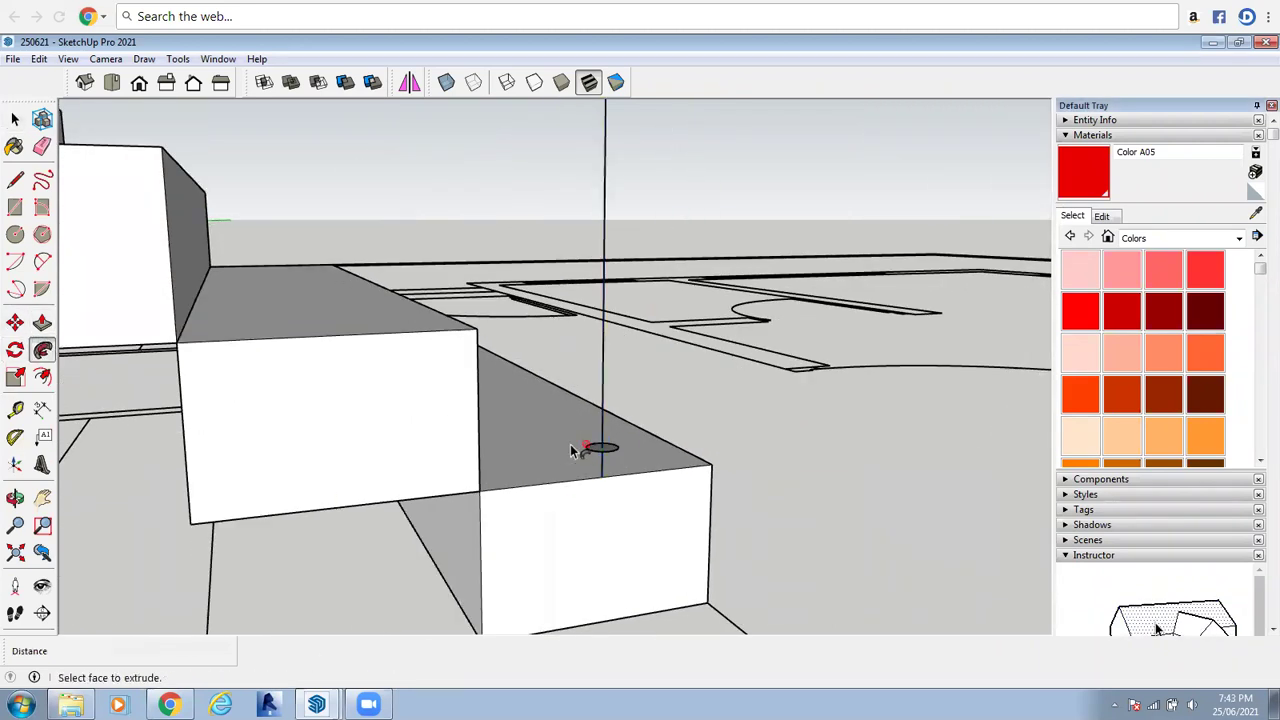
scroll(598, 458, up, 2)
click(596, 458)
scroll(650, 525, down, 6)
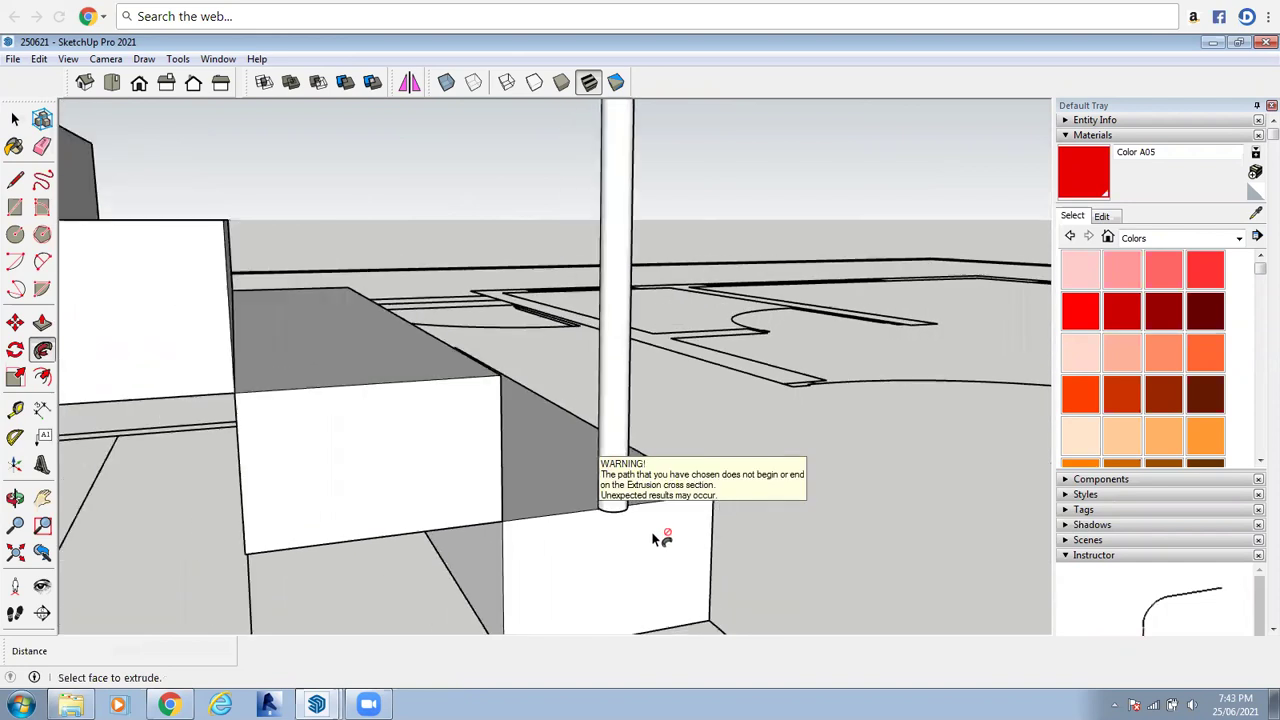
scroll(636, 520, down, 4)
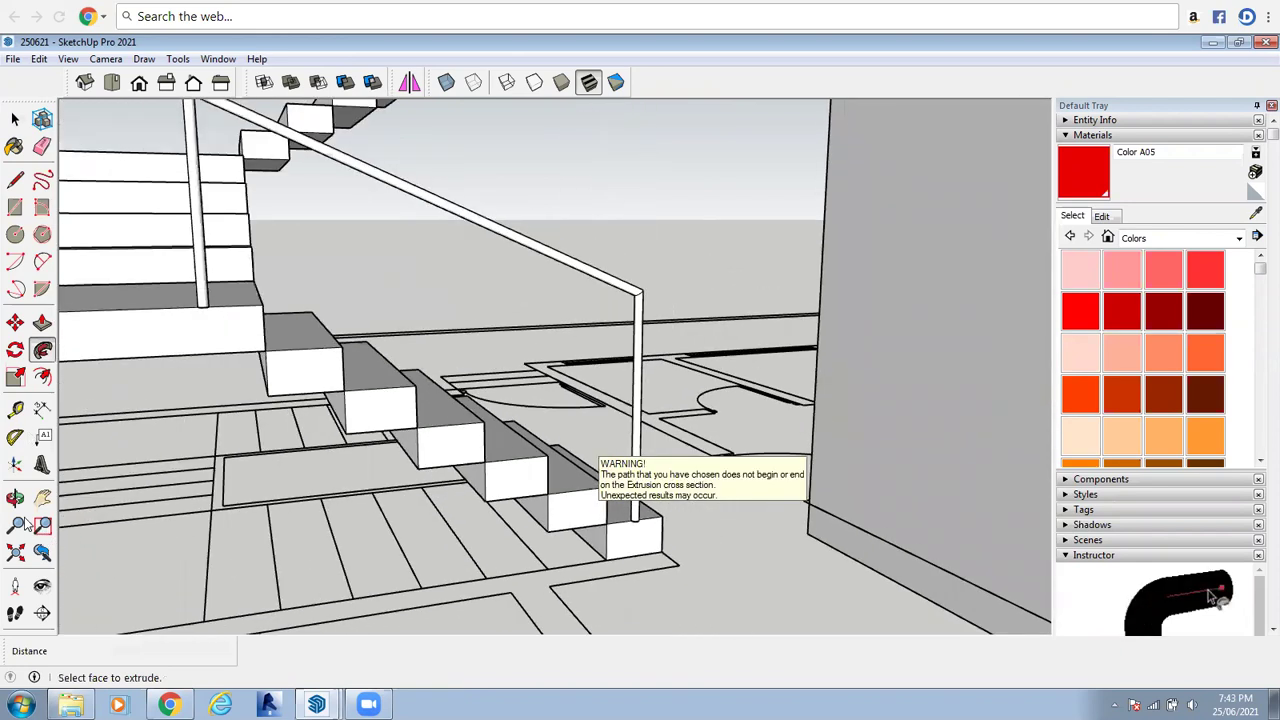
Examine the handrail and the staircase from the opposite side, close up and from farther away
click(16, 498)
drag(360, 480, 537, 381)
drag(543, 440, 558, 380)
scroll(558, 378, up, 4)
key(space)
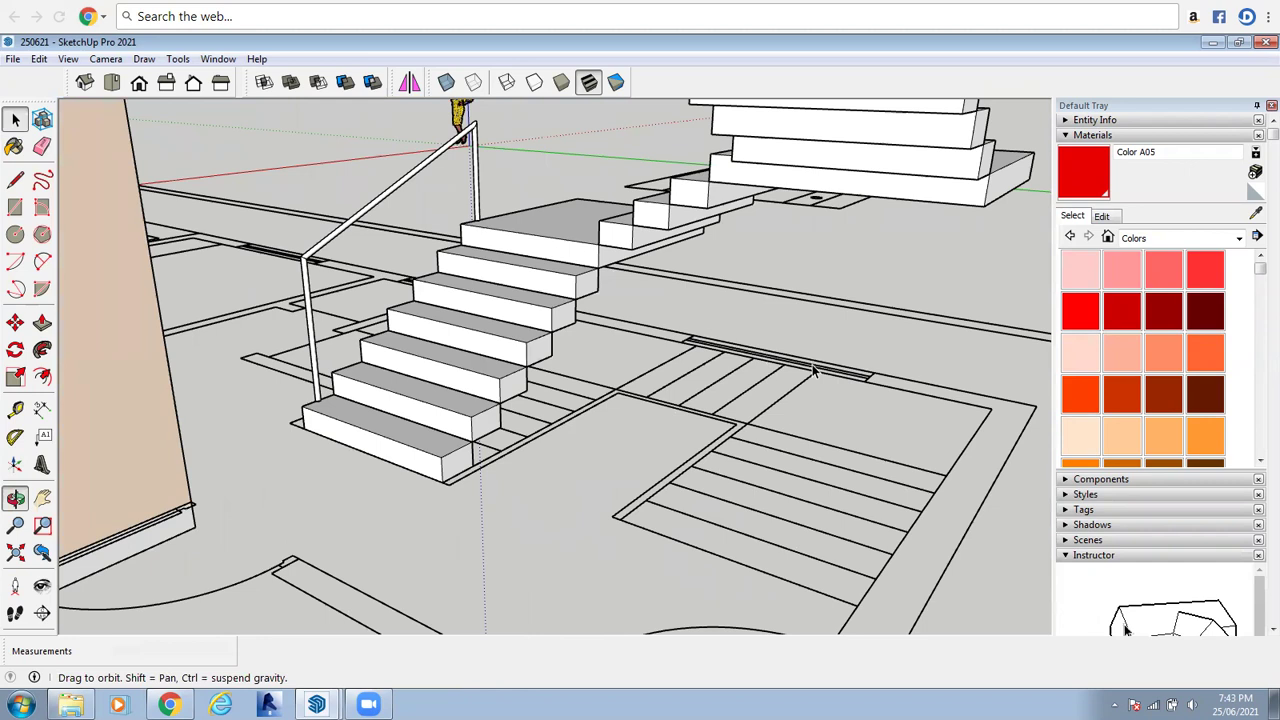
scroll(563, 355, down, 3)
scroll(540, 300, down, 3)
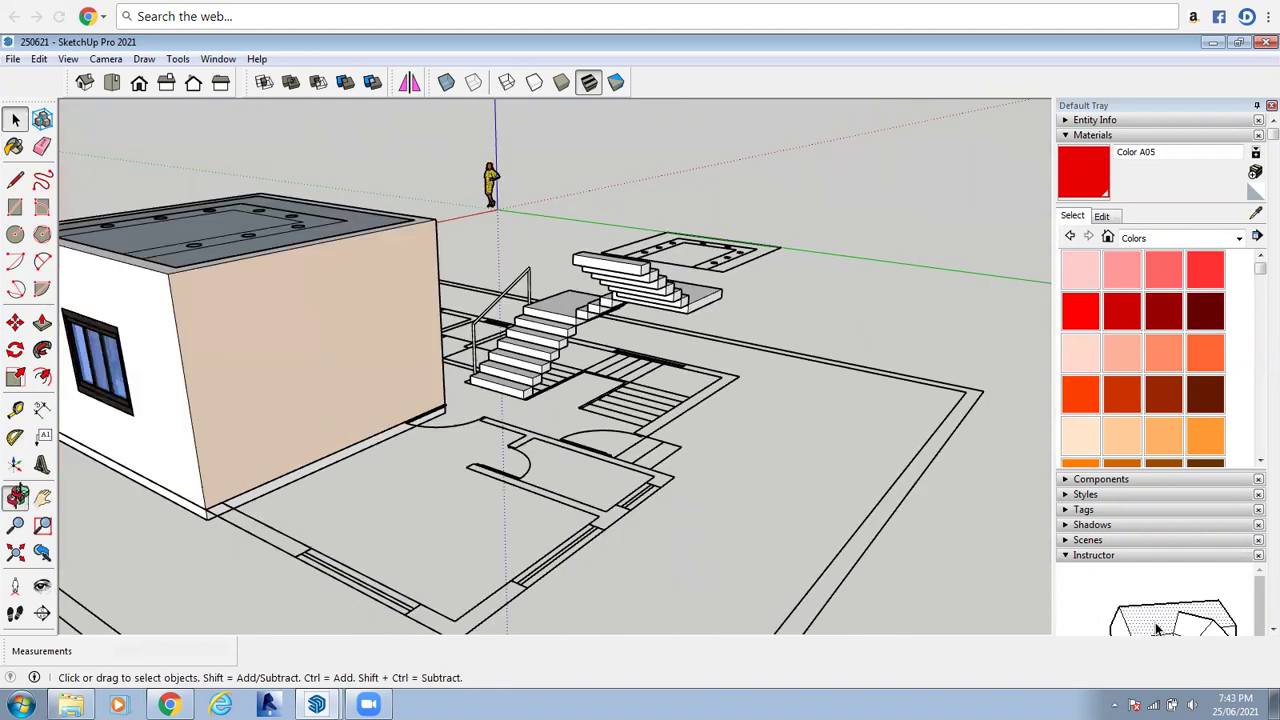
Open the room's base slab group, extrude its underside downward by 2' and leave the group
key(o)
drag(354, 320, 814, 449)
scroll(827, 466, up, 5)
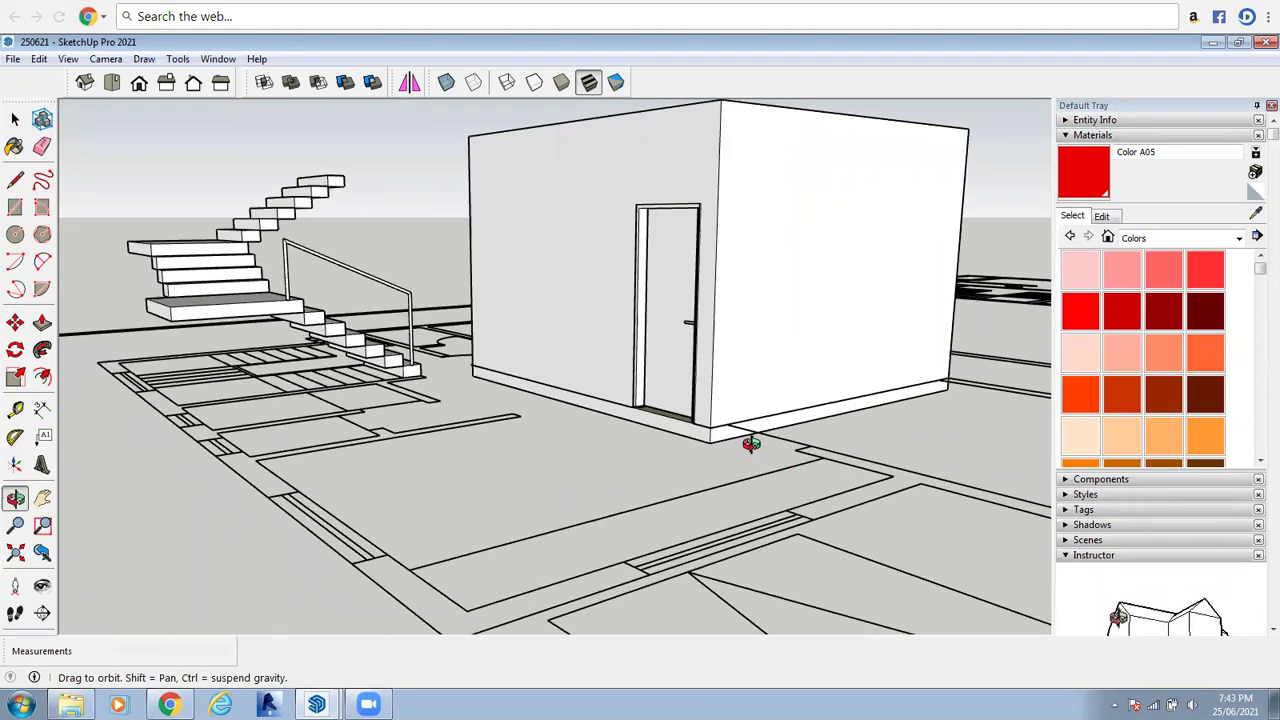
drag(675, 432, 609, 351)
key(space)
click(609, 351)
click(15, 499)
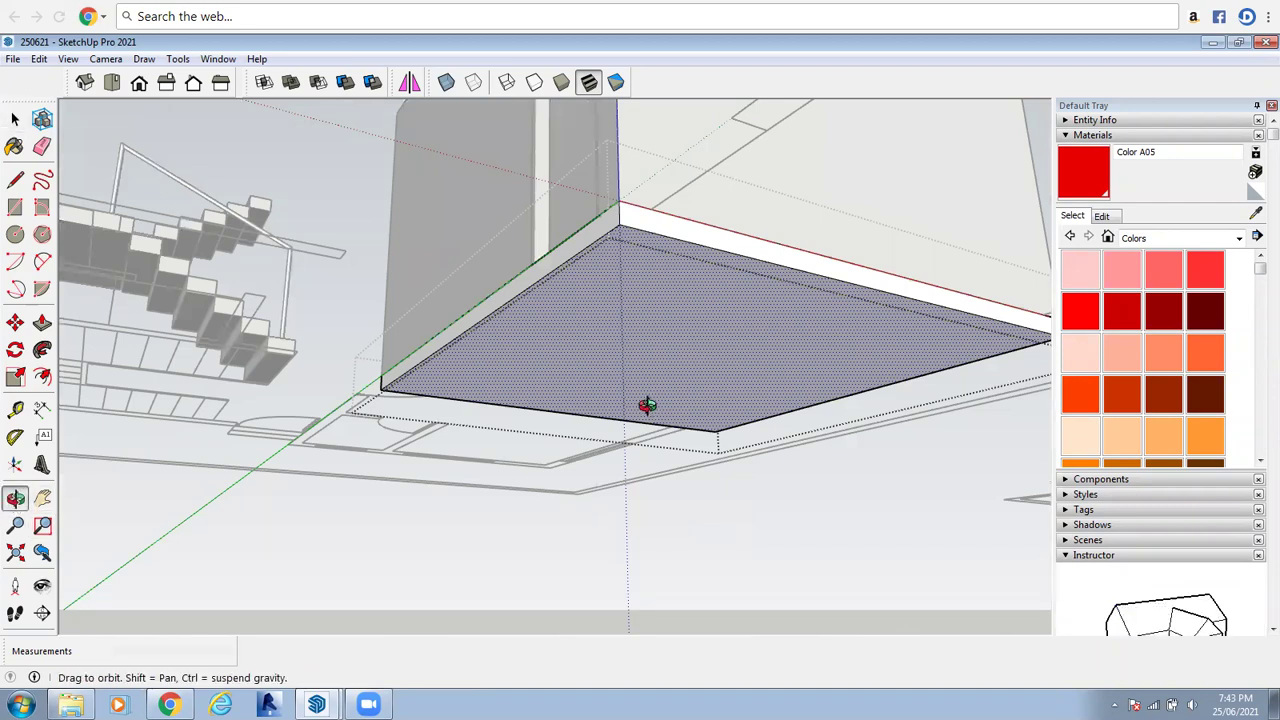
click(42, 322)
drag(636, 395, 643, 405)
text(2')
key(Return)
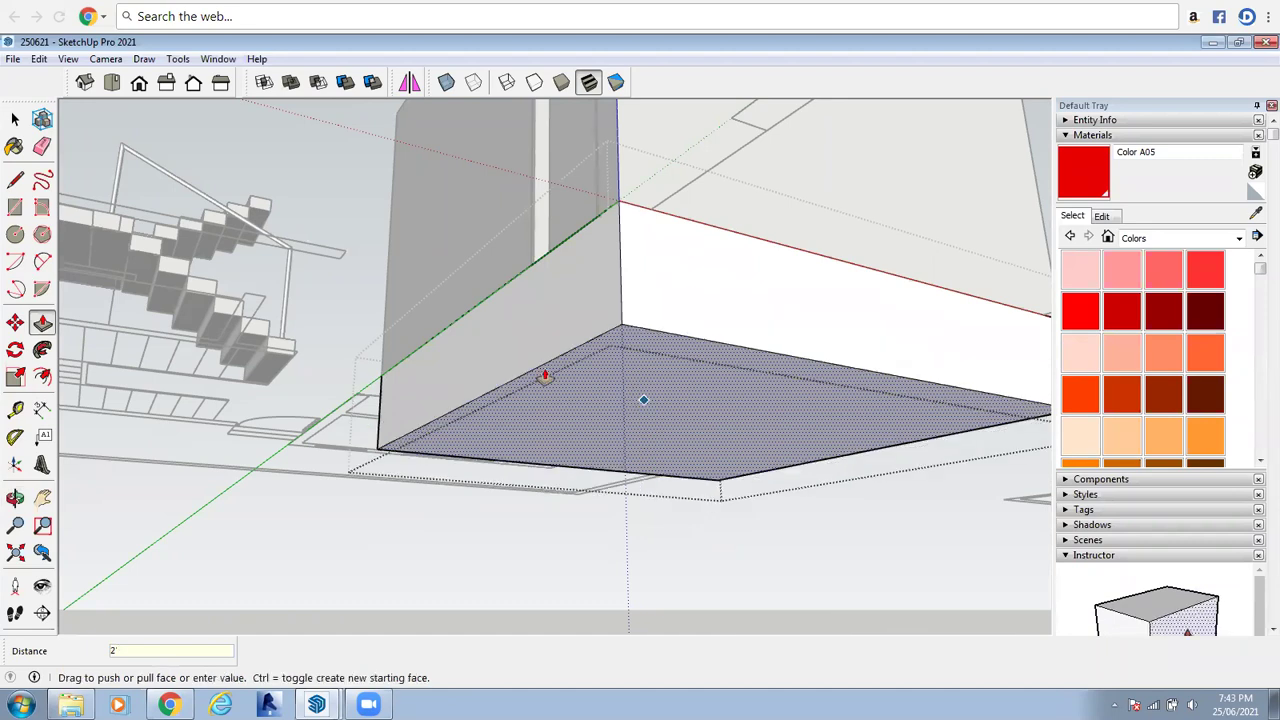
click(15, 119)
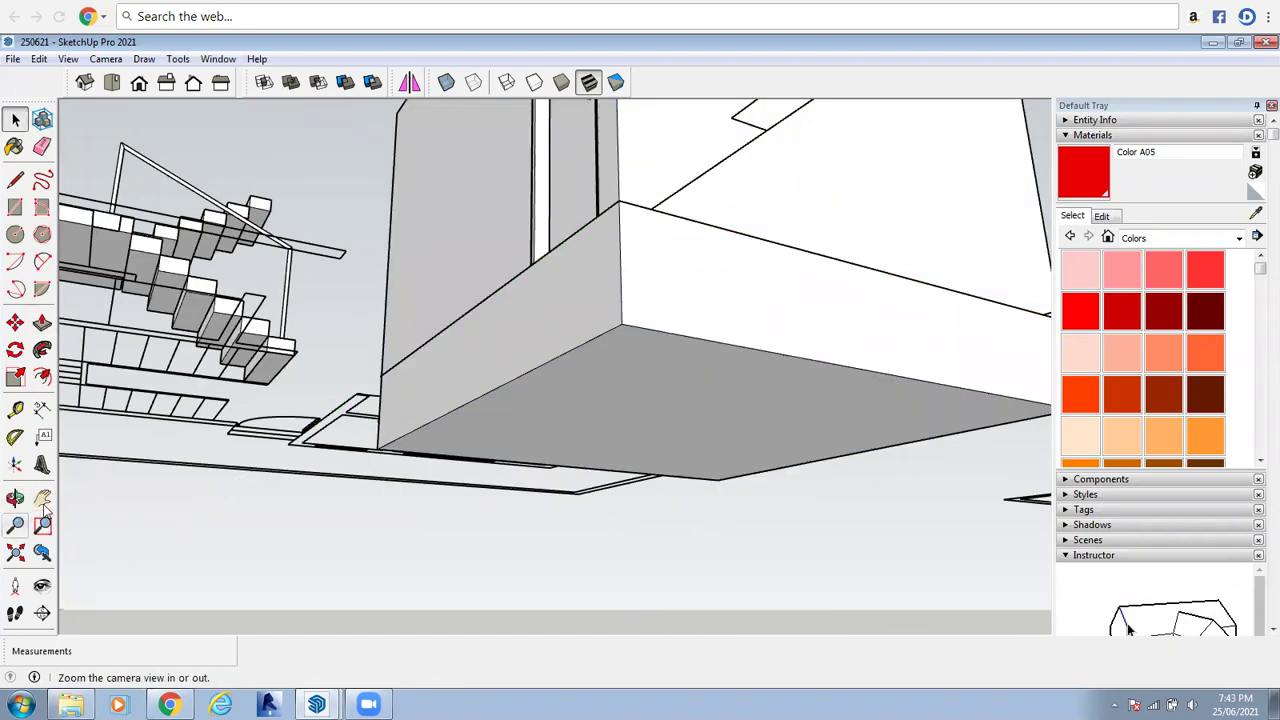
Open the base slab group and draw a line along its lower edge below the door, starting from the outer corner
click(15, 497)
drag(343, 634, 15, 450)
key(space)
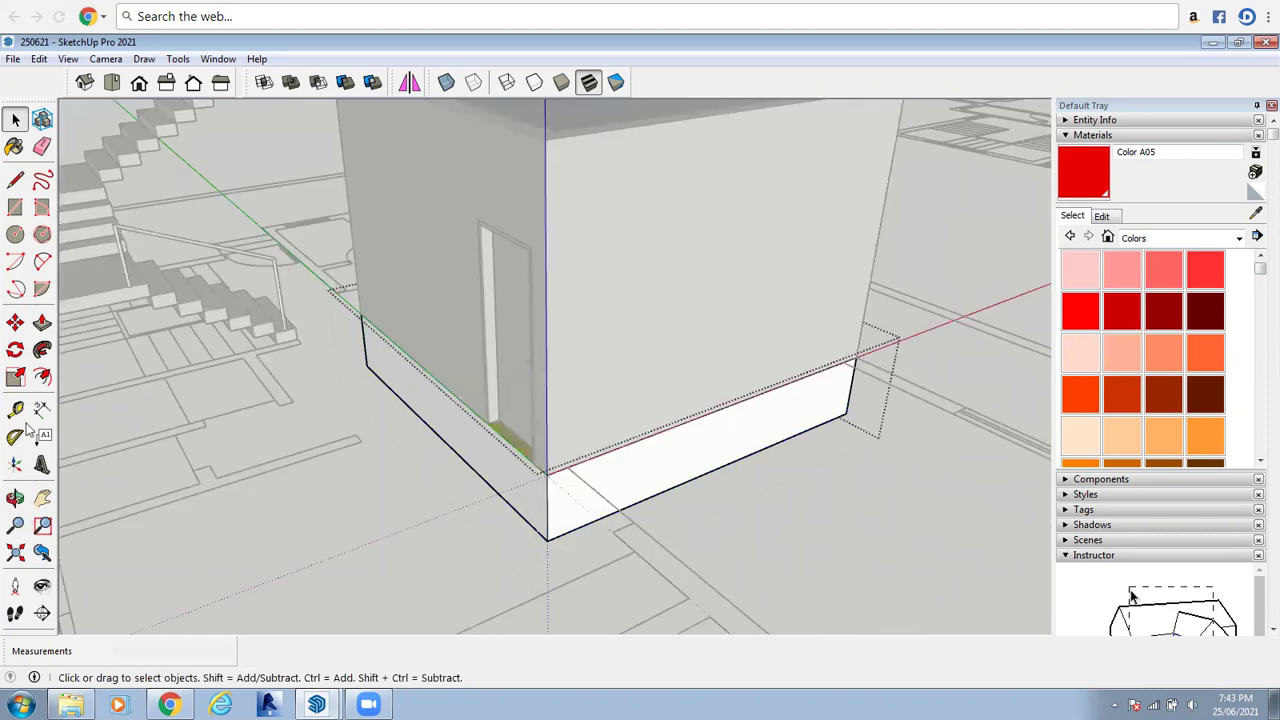
click(15, 179)
click(548, 549)
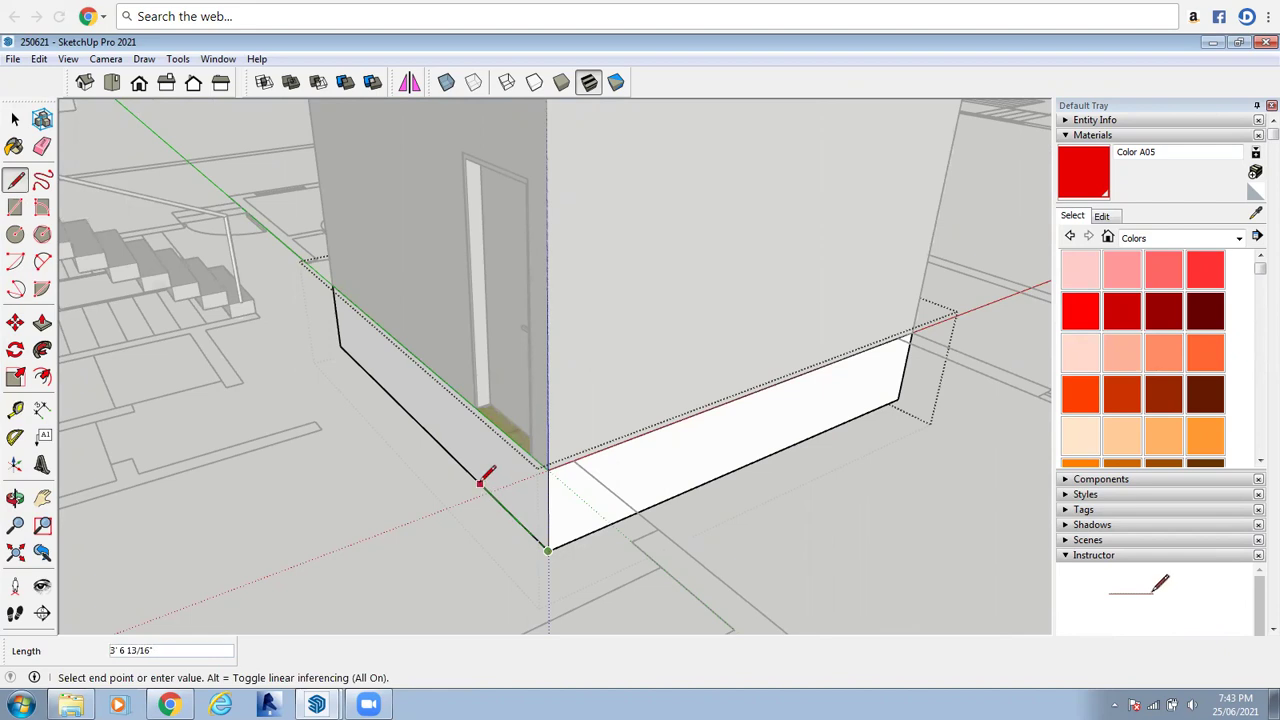
click(416, 418)
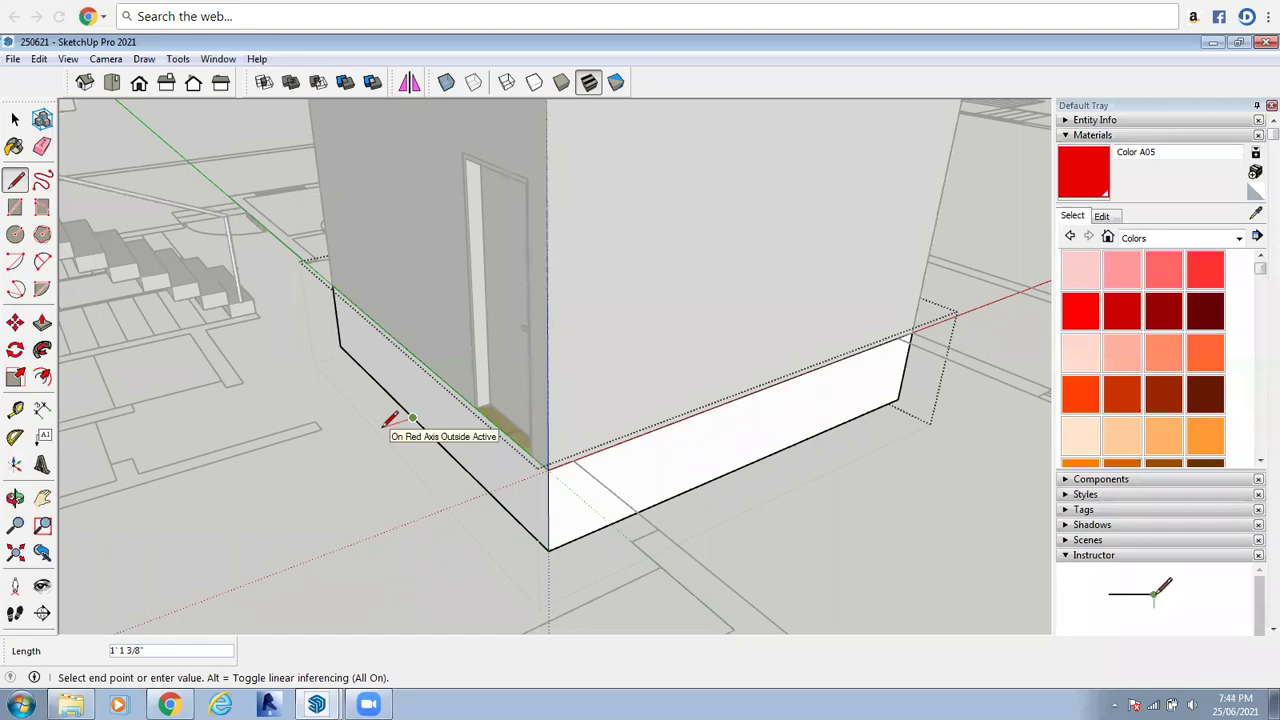
Draw a 10" line outward from the edge line's end and close the tread rectangle back at the slab's outer corner
key(o)
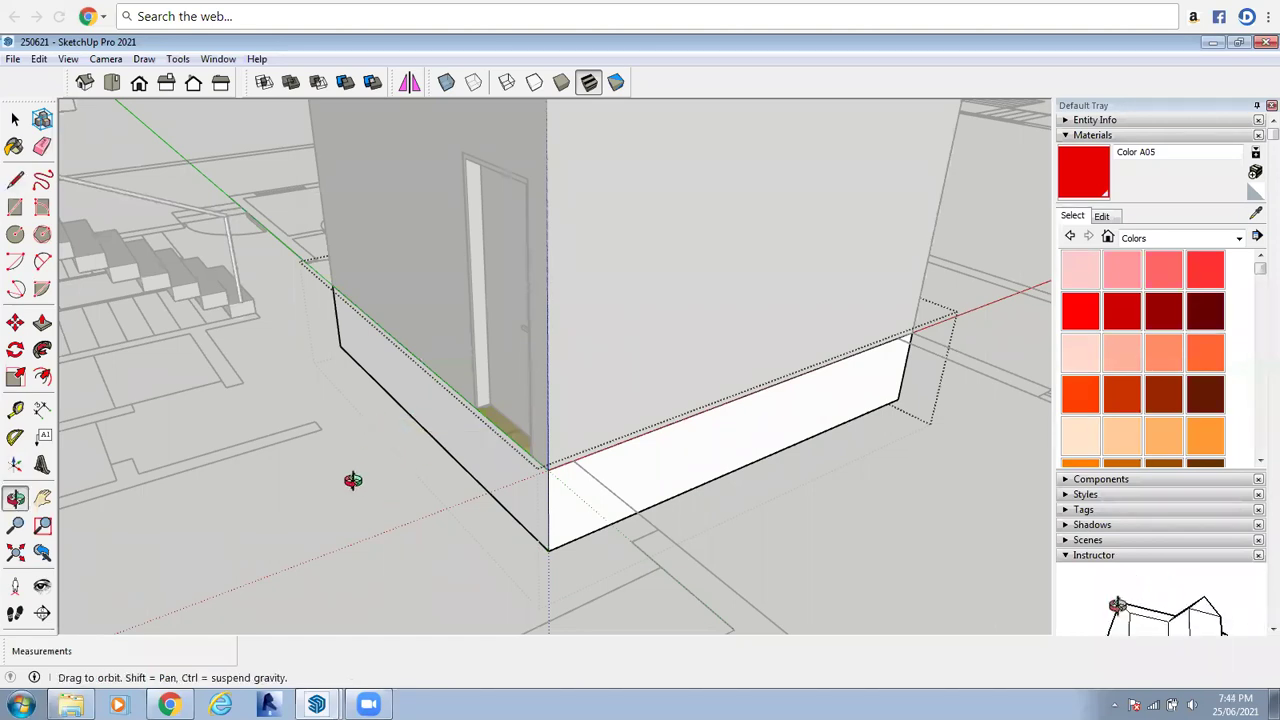
mouse_move(353, 480)
mouse_down()
mouse_move(391, 423)
mouse_move(380, 426)
mouse_up()
key(Escape)
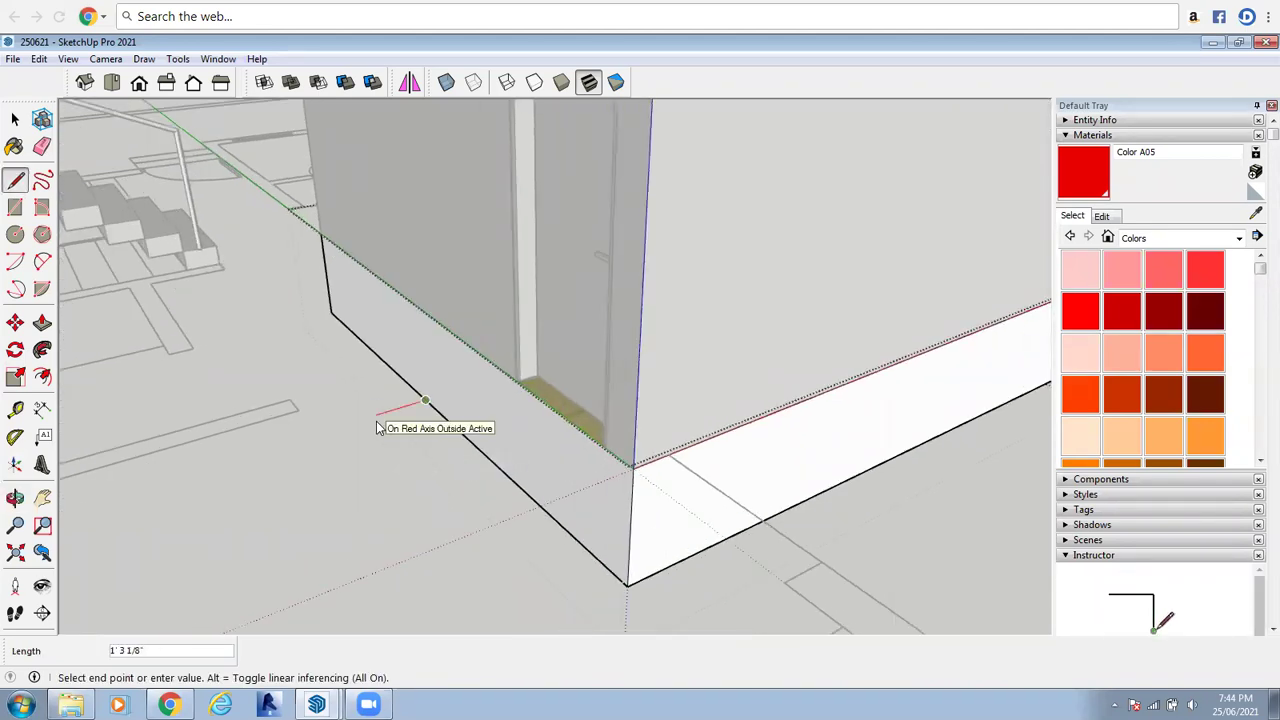
key(Return)
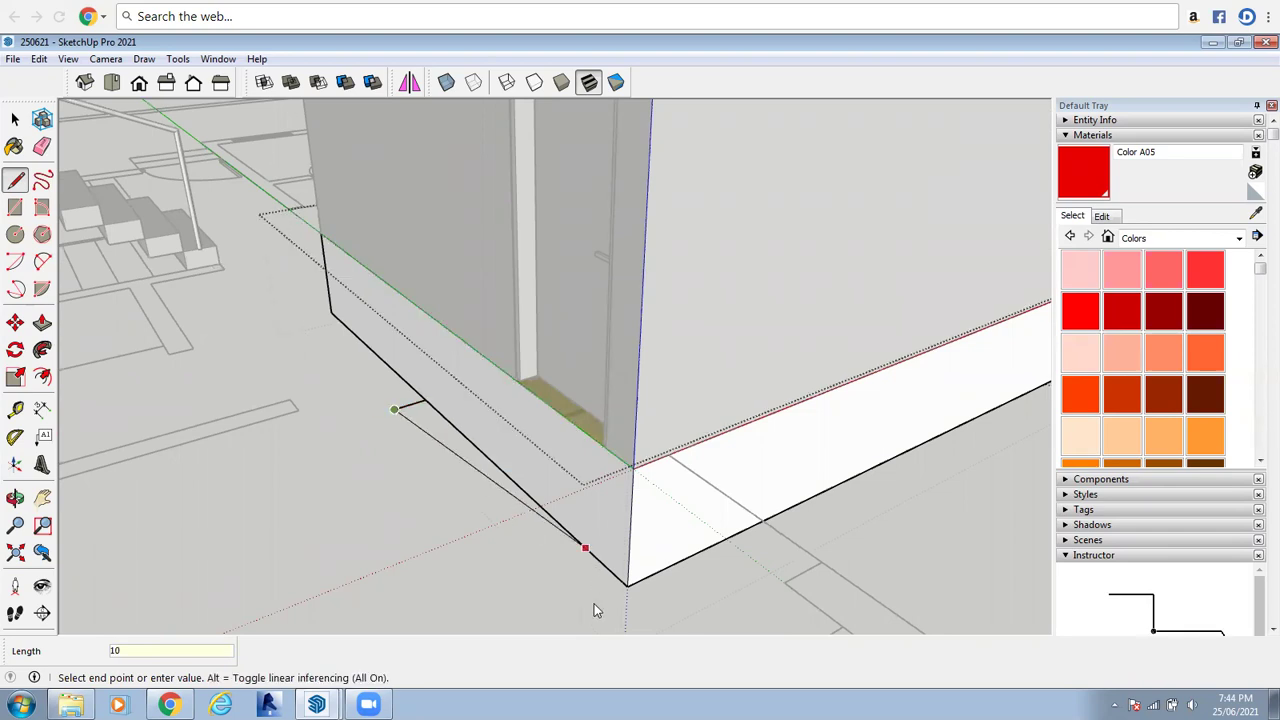
click(588, 604)
click(628, 586)
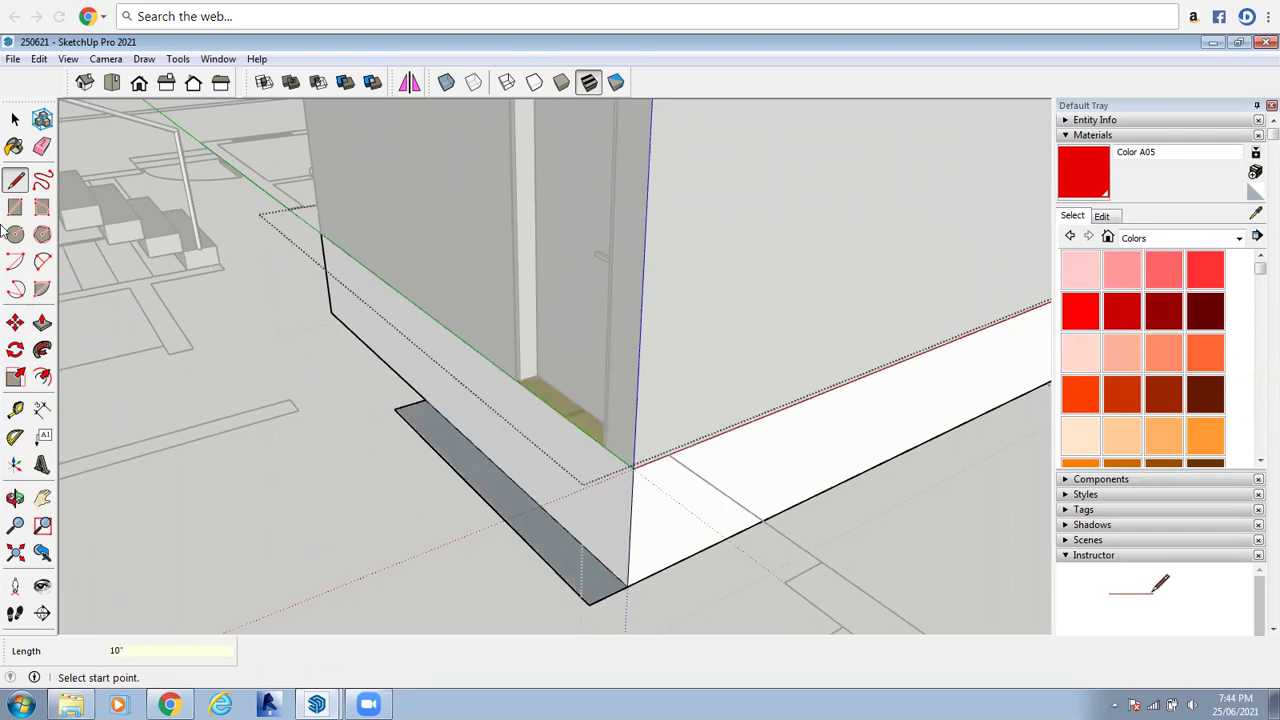
key(space)
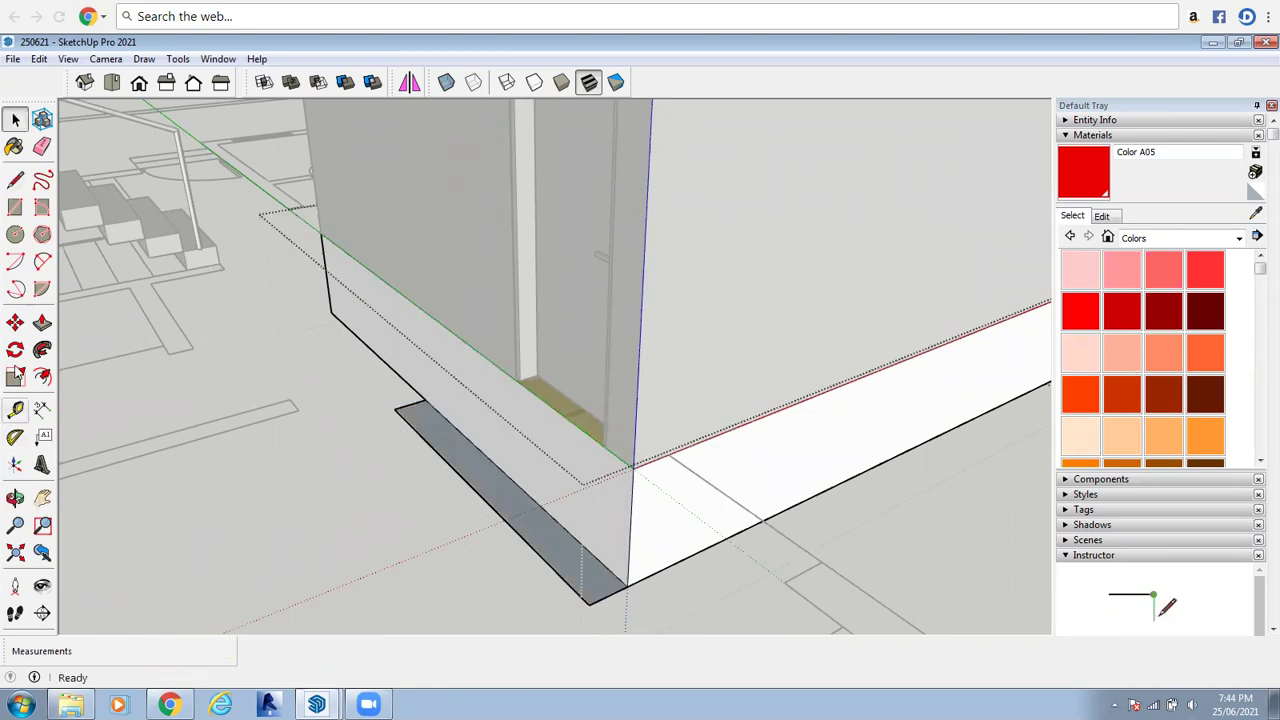
Group the tread rectangle beside the slab's lower edge, then extrude it upward by 6"
click(512, 500)
right_click(512, 500)
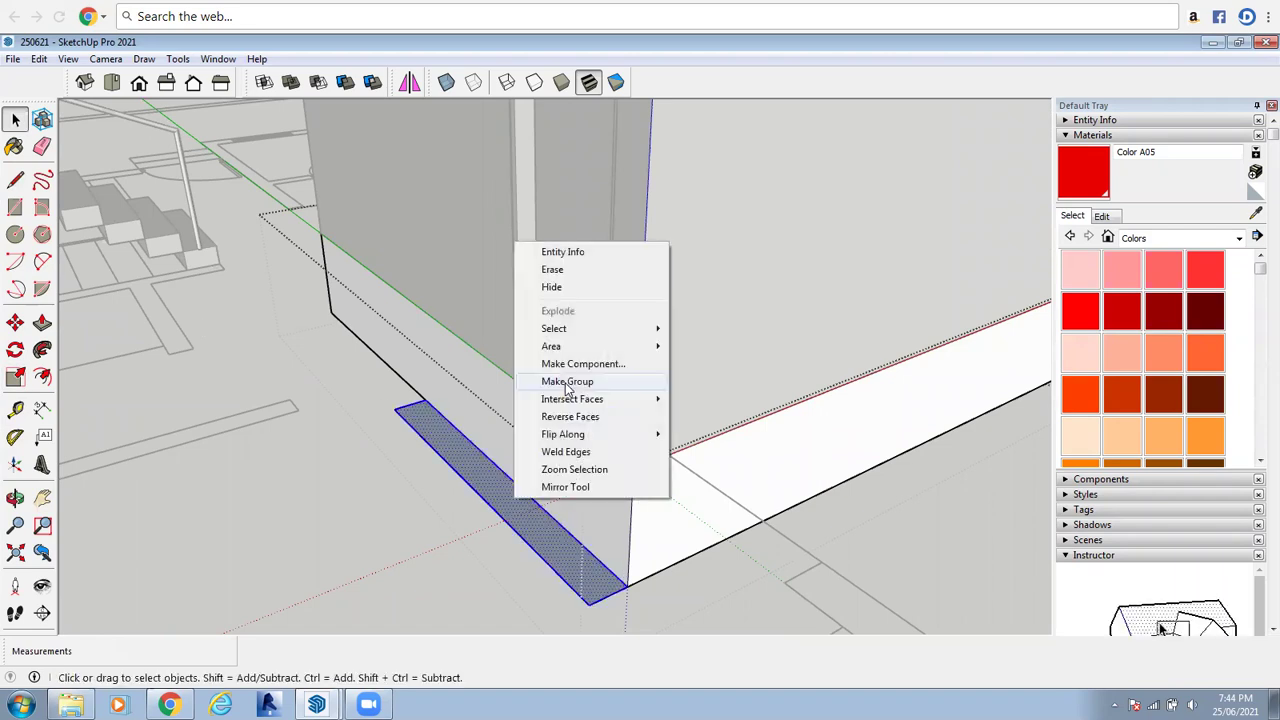
click(585, 383)
middle_drag(480, 474, 440, 478)
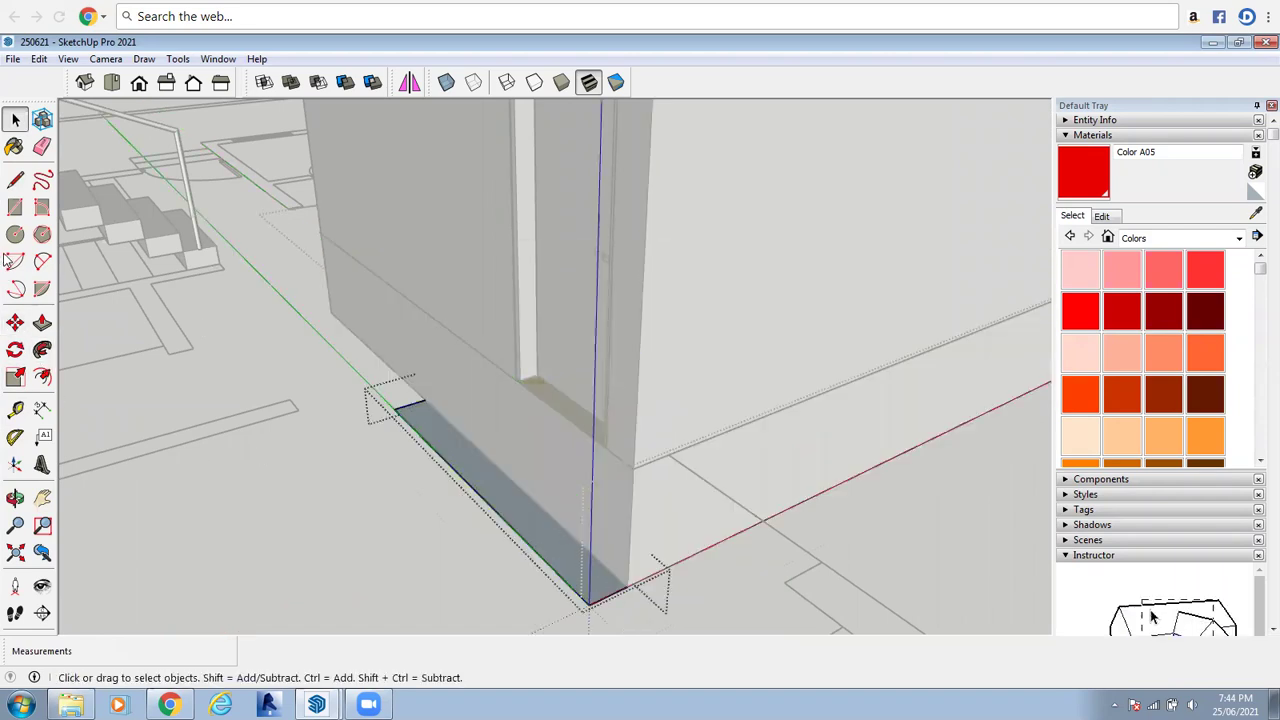
click(42, 322)
drag(431, 422, 428, 410)
text(6)
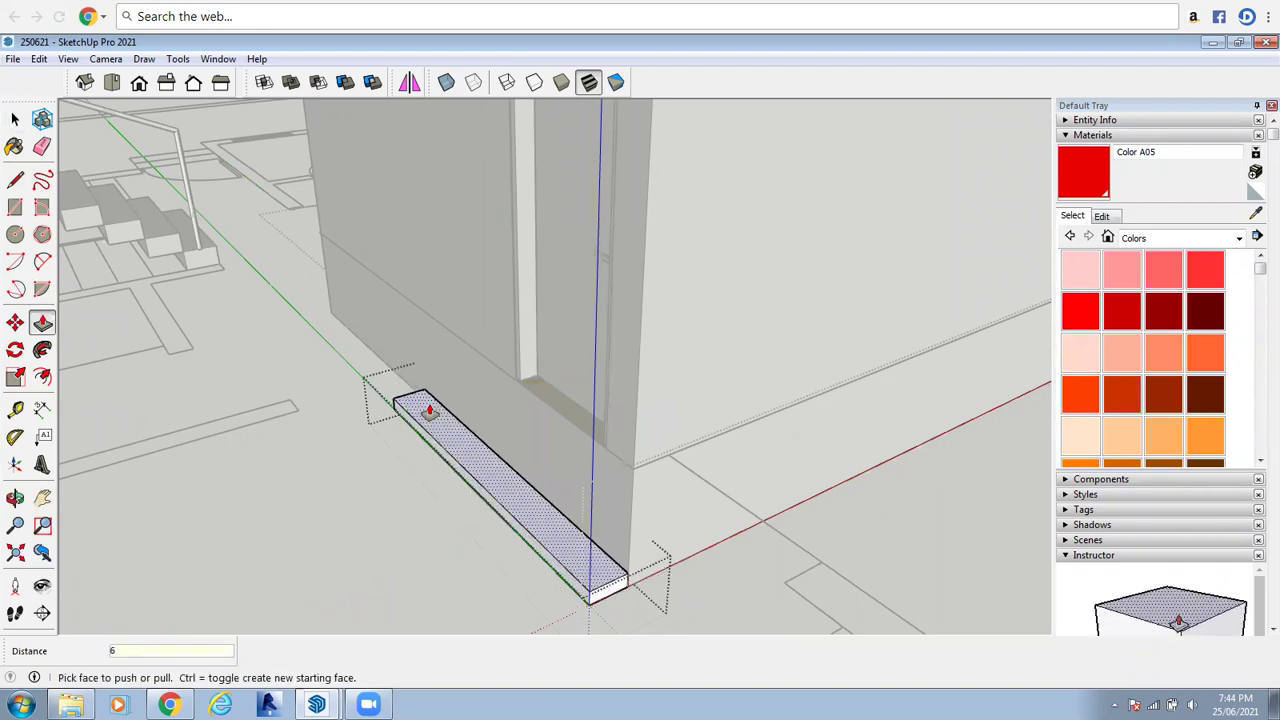
key(Return)
Move the step straight up inside the slab group until its upper inner corner meets the slab's top corner
click(15, 119)
middle_drag(330, 444, 546, 540)
double_click(546, 535)
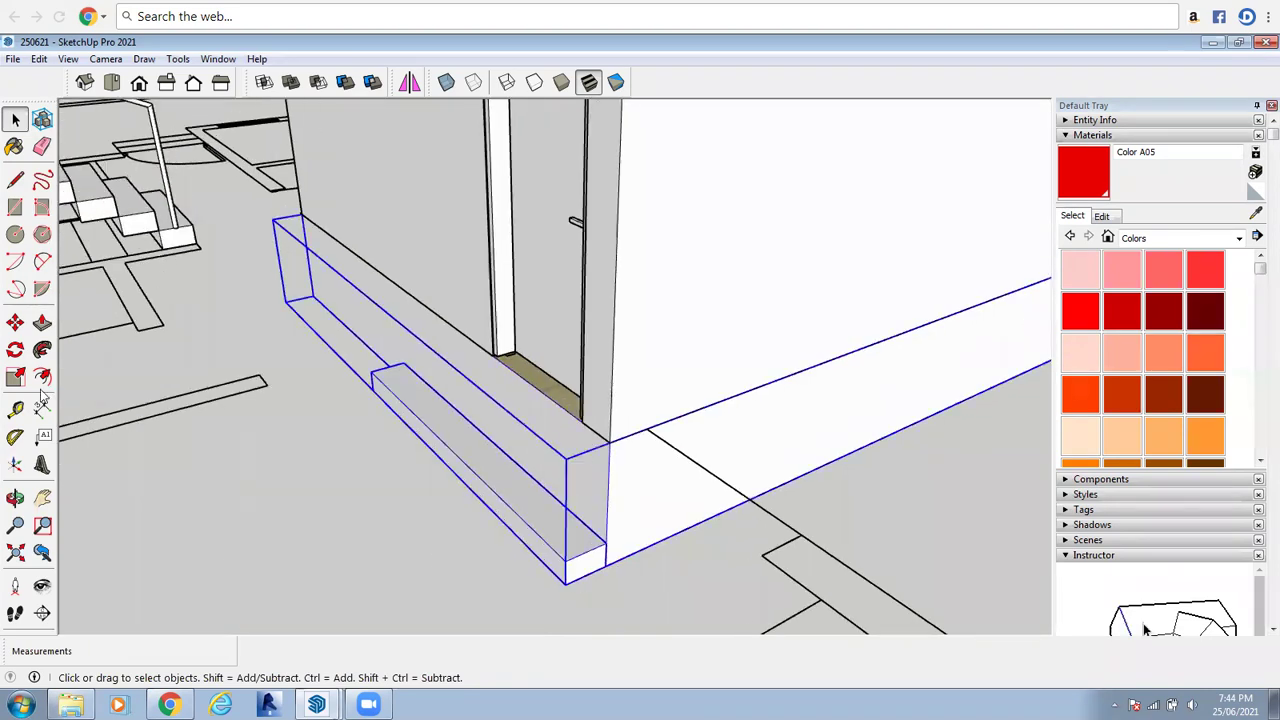
click(546, 535)
click(15, 322)
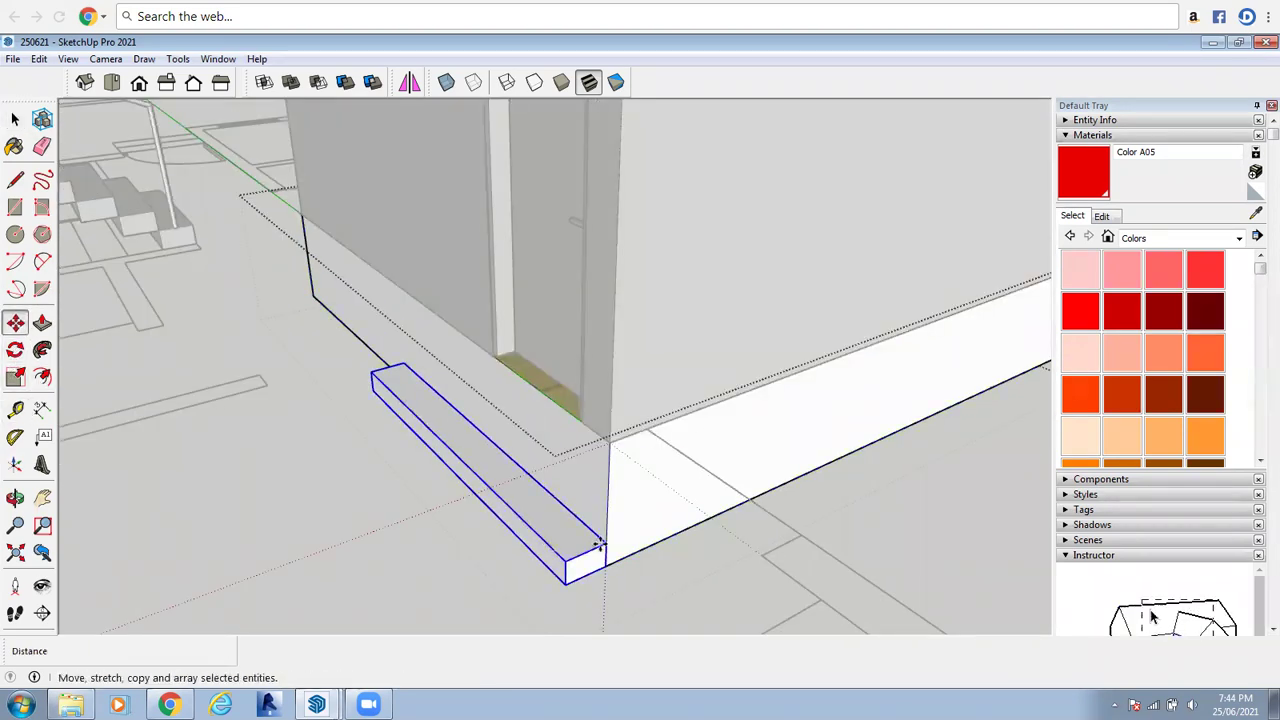
click(605, 553)
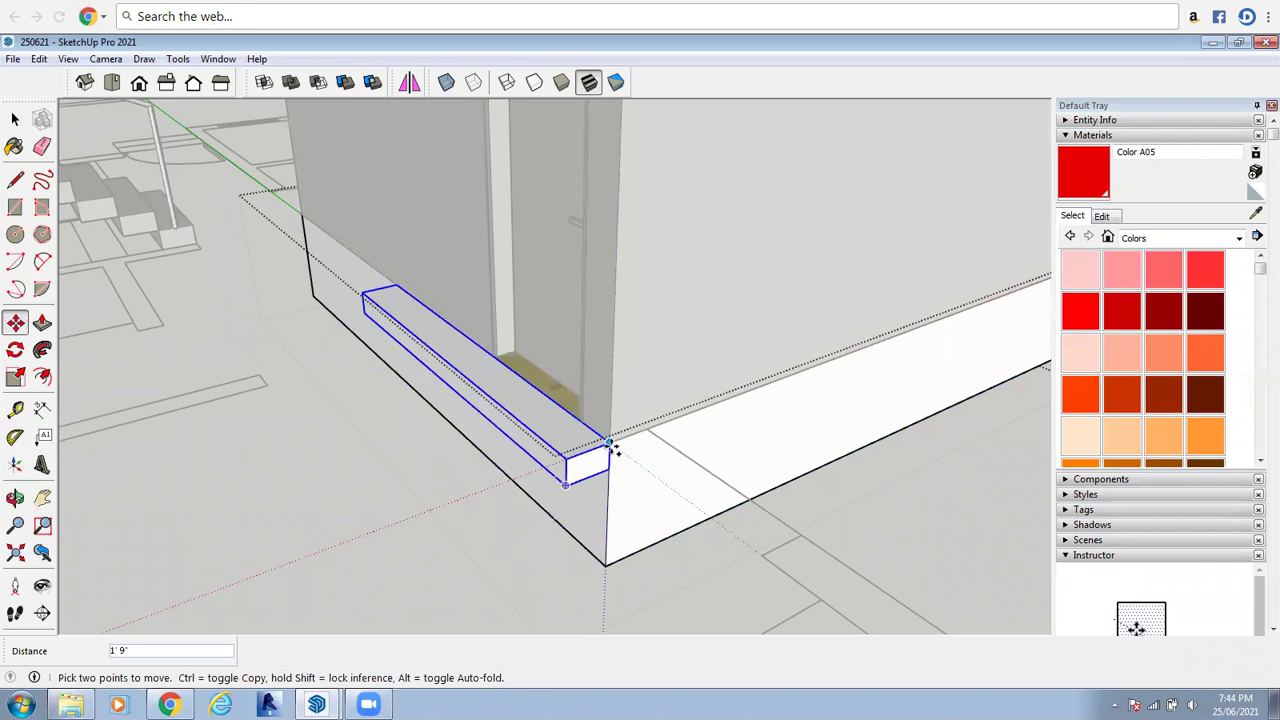
Copy the step twice downward and outward, placing each copy's upper inner corner at the lower outer corner of the step above
click(567, 488)
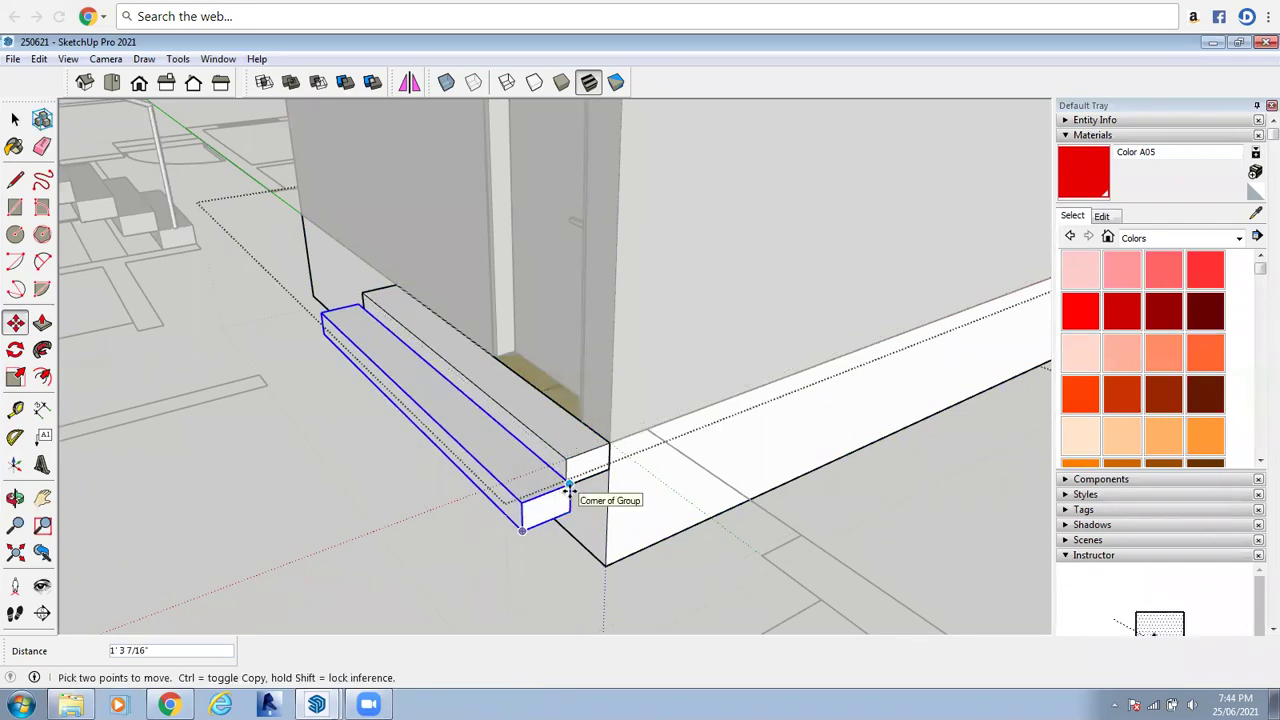
scroll(570, 480, up, 5)
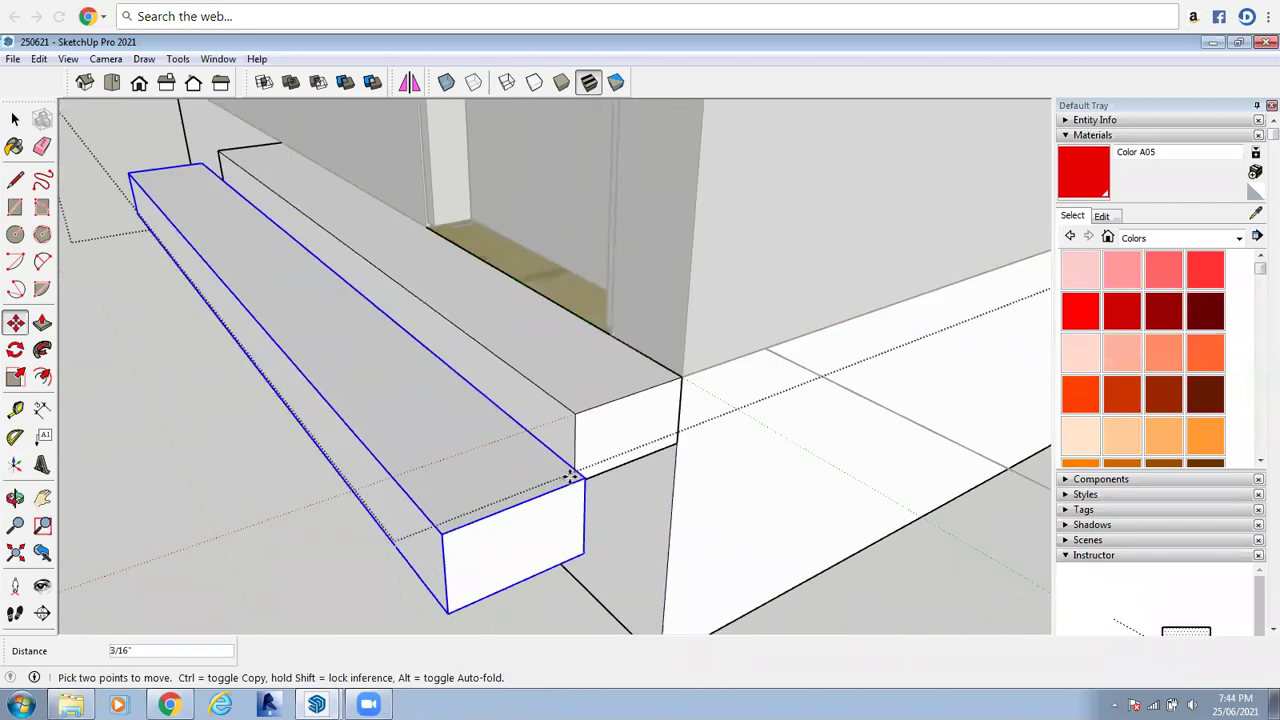
click(576, 487)
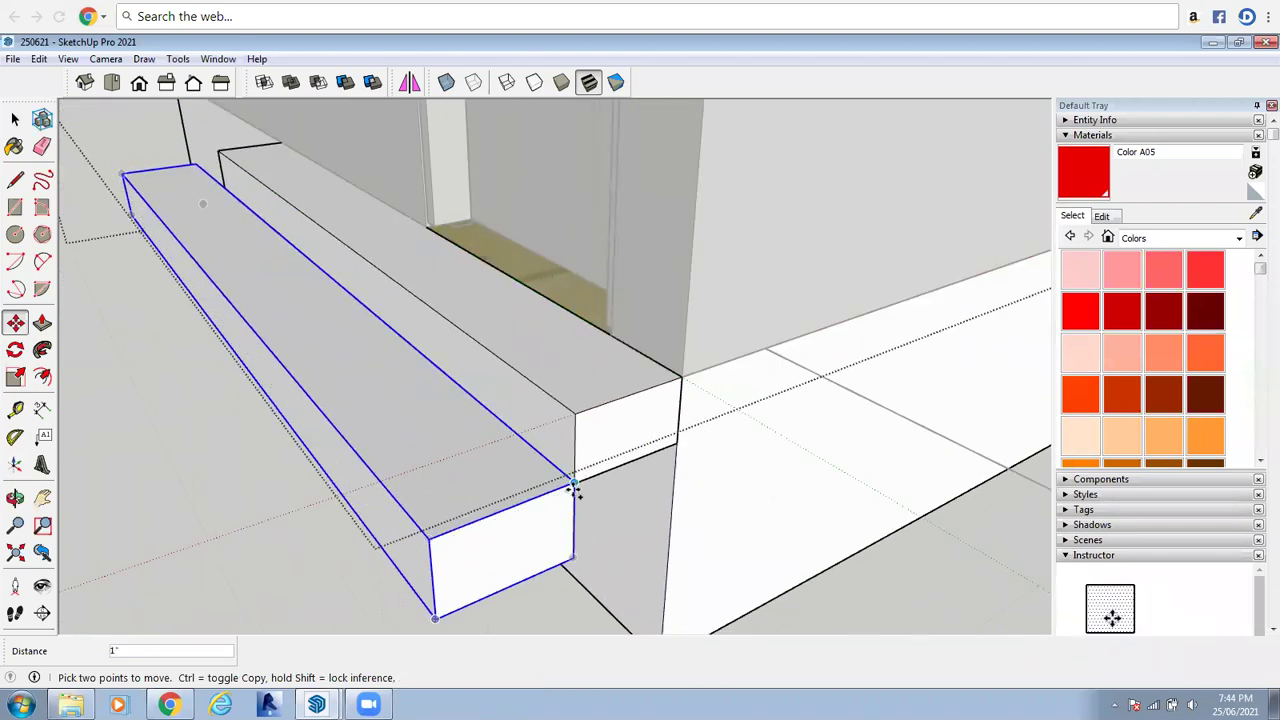
key(ctrl)
click(622, 416)
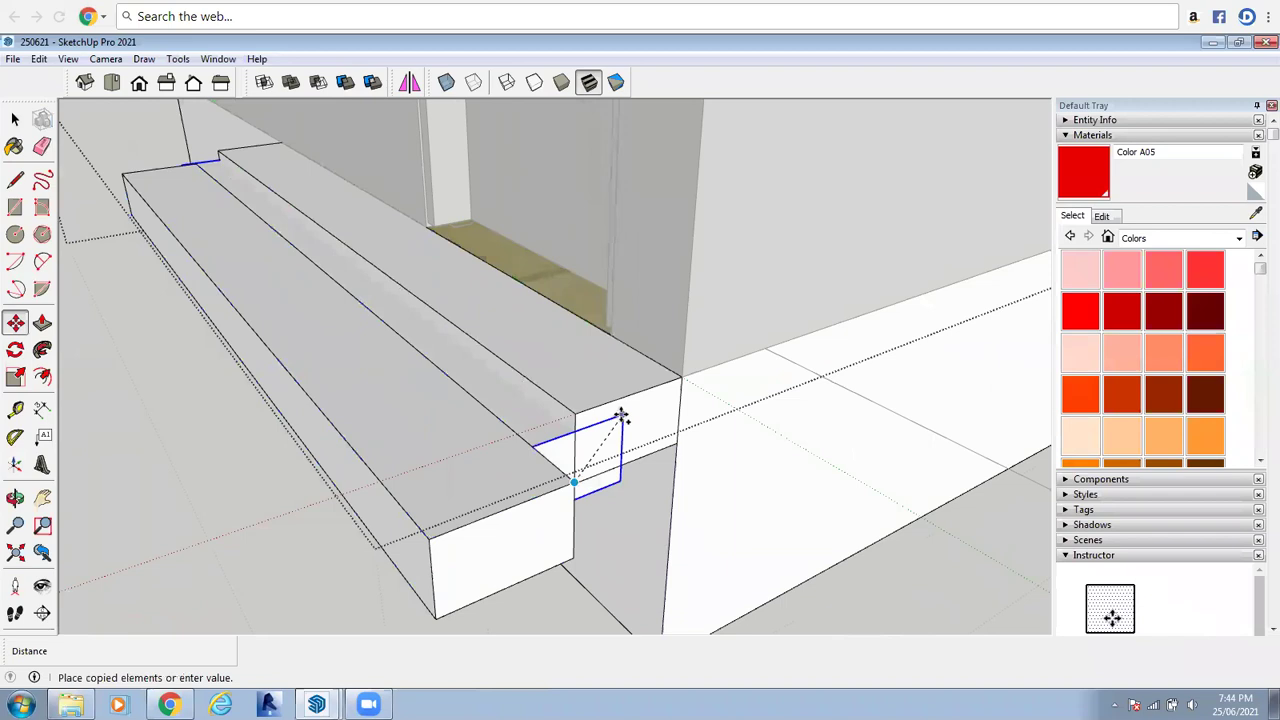
scroll(566, 474, down, 2)
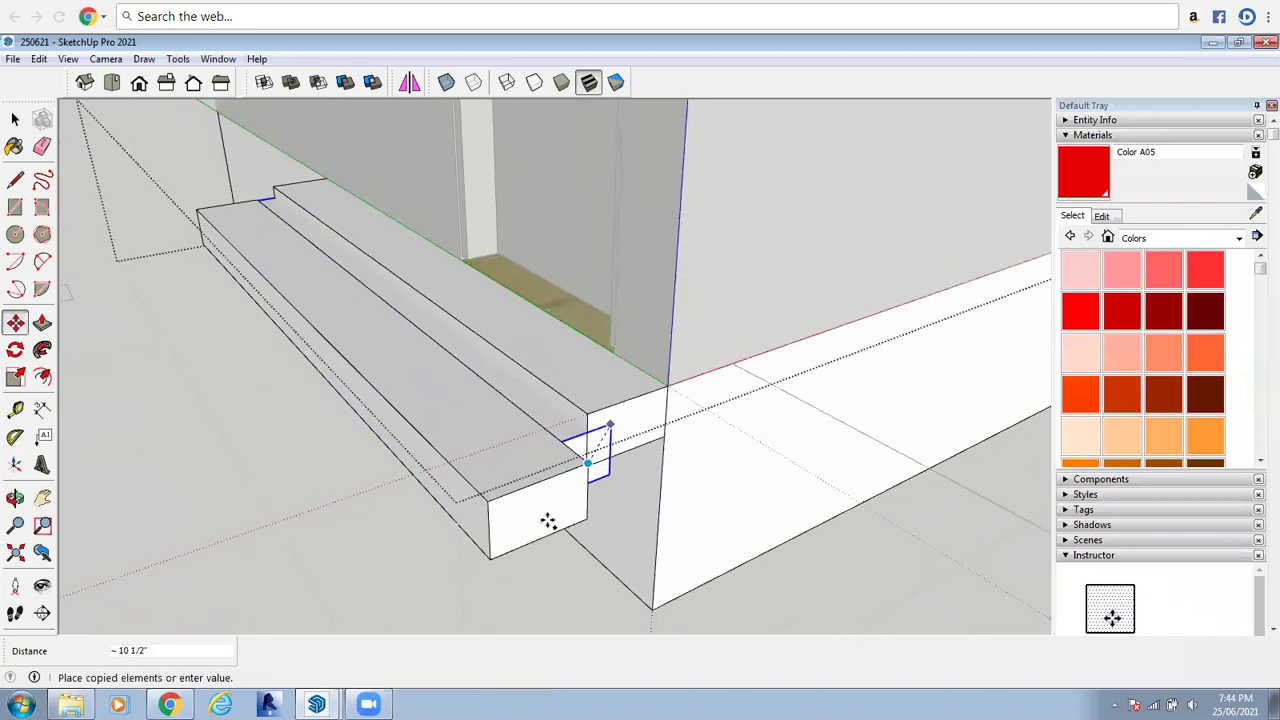
scroll(548, 521, down, 1)
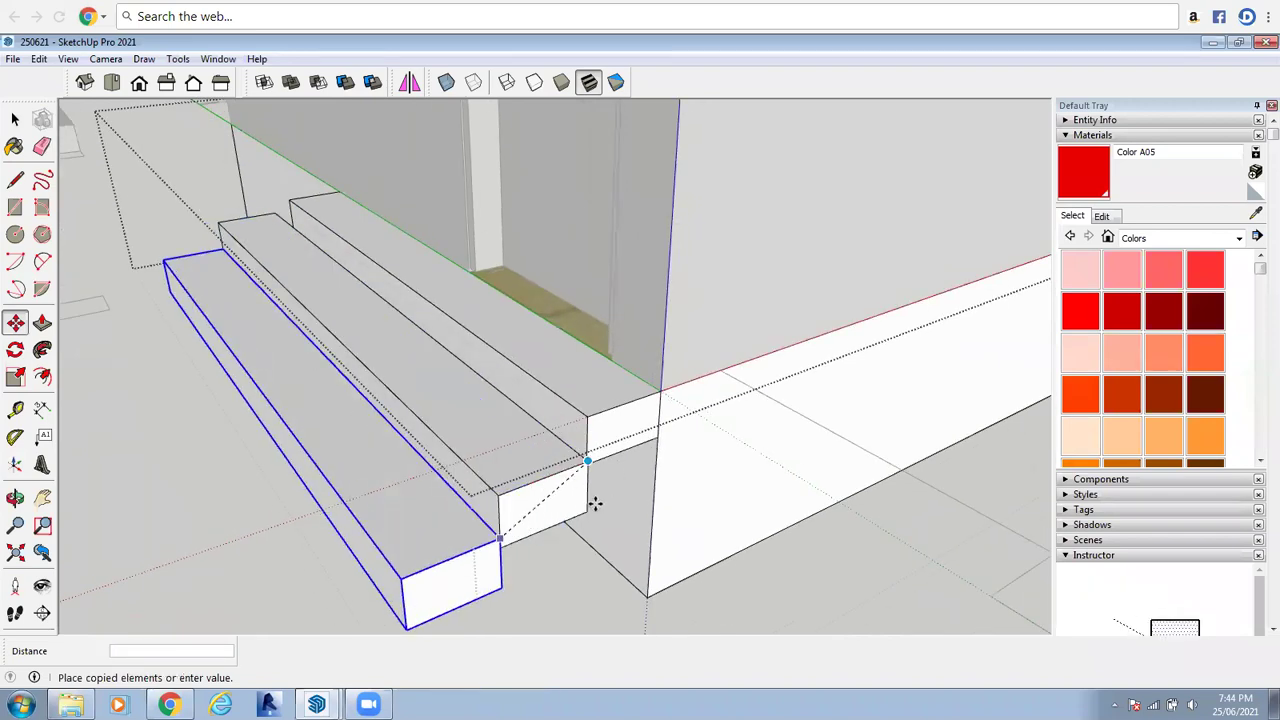
click(500, 539)
Draw a reference line along the ground from the slab's lower outer corner outward past the steps
scroll(384, 543, down, 2)
key(l)
click(600, 504)
scroll(509, 471, down, 3)
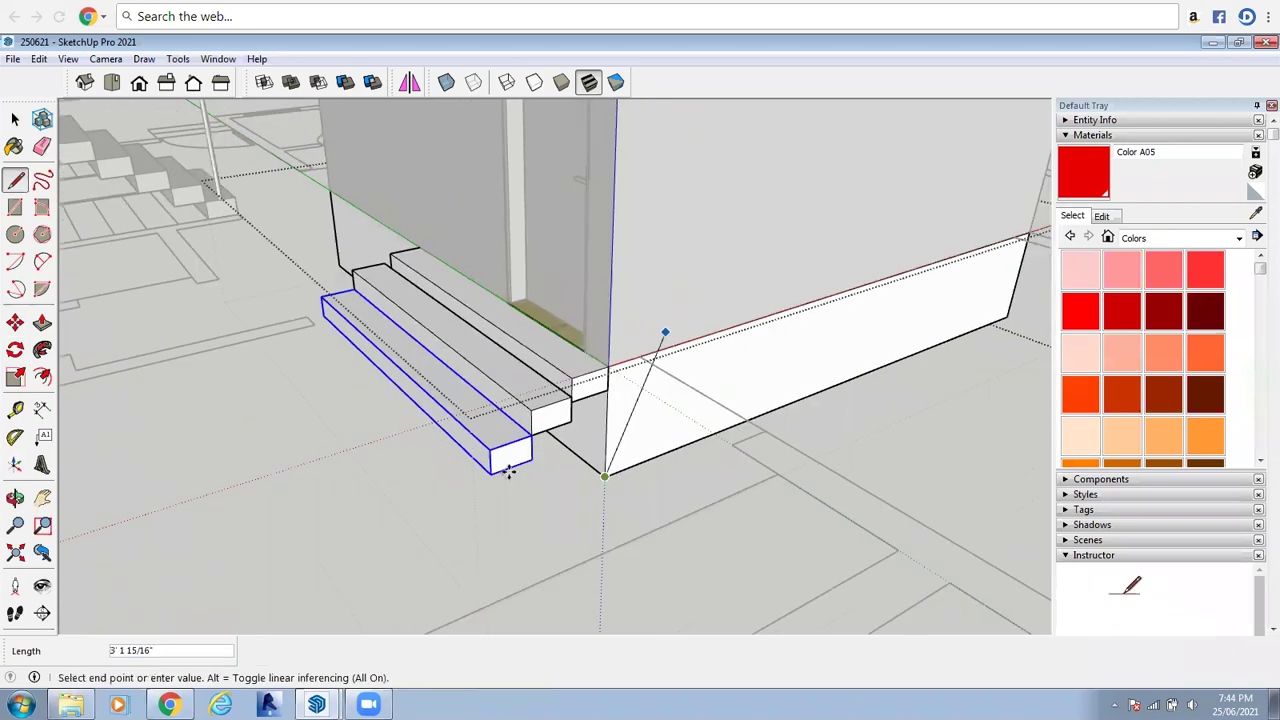
click(357, 549)
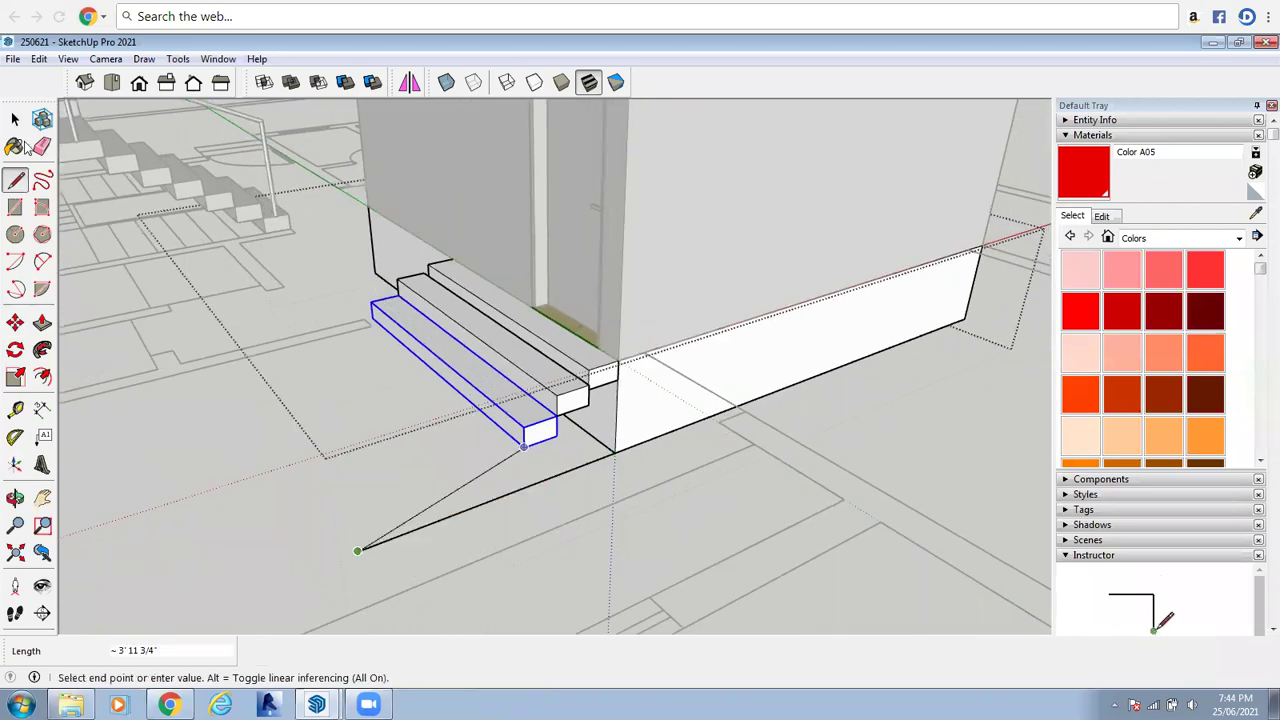
key(Escape)
Add two more copies of the lowest step, each one placed corner to corner below the previous step, down to ground level
key(space)
key(m)
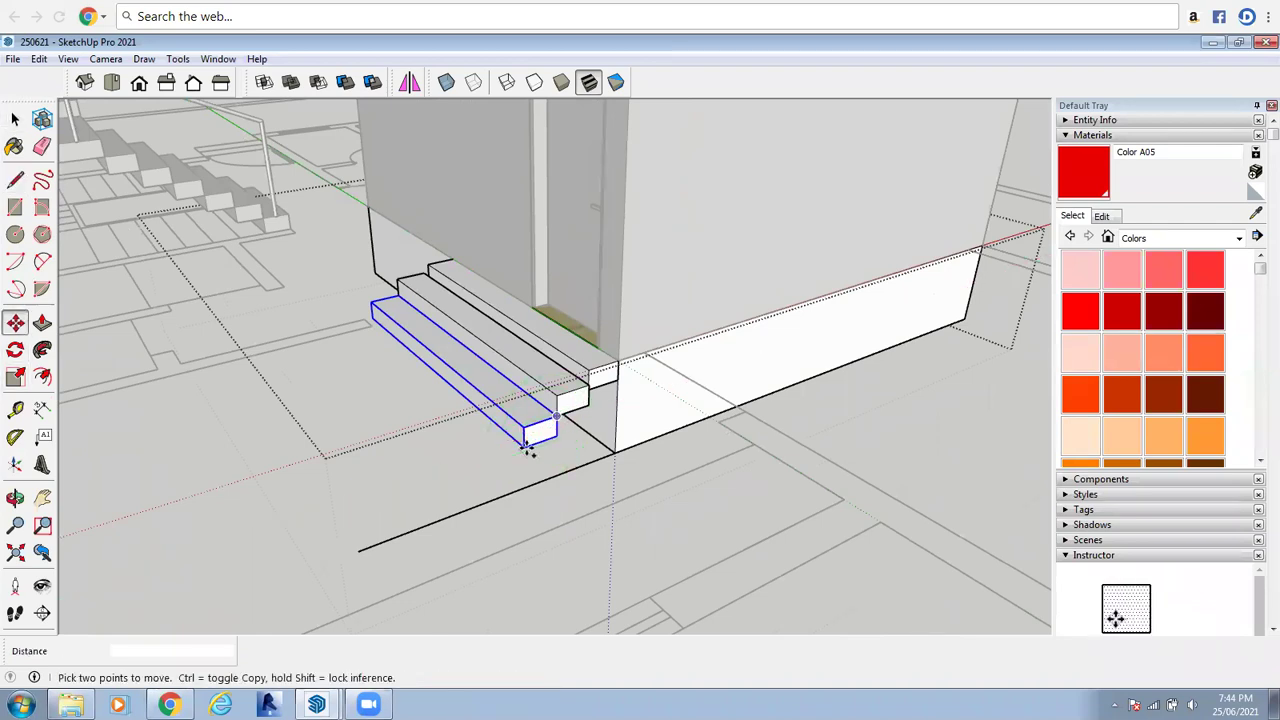
click(524, 447)
key(ctrl)
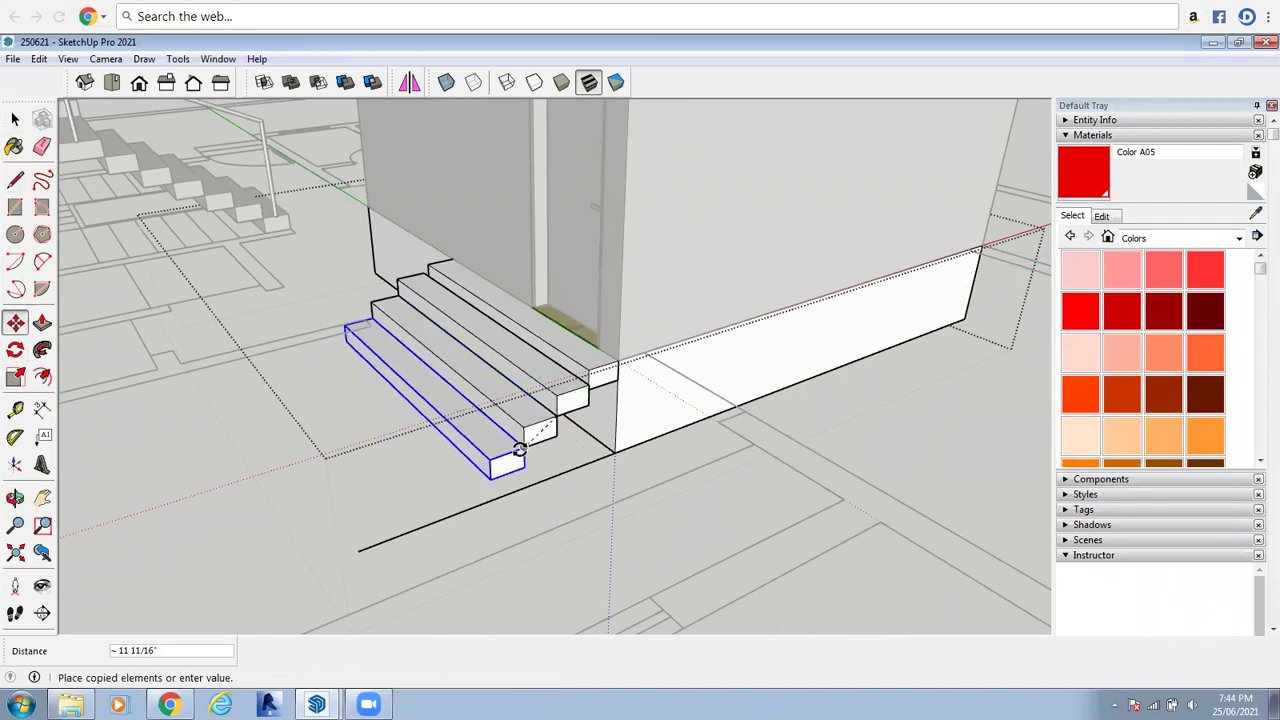
click(490, 482)
click(524, 447)
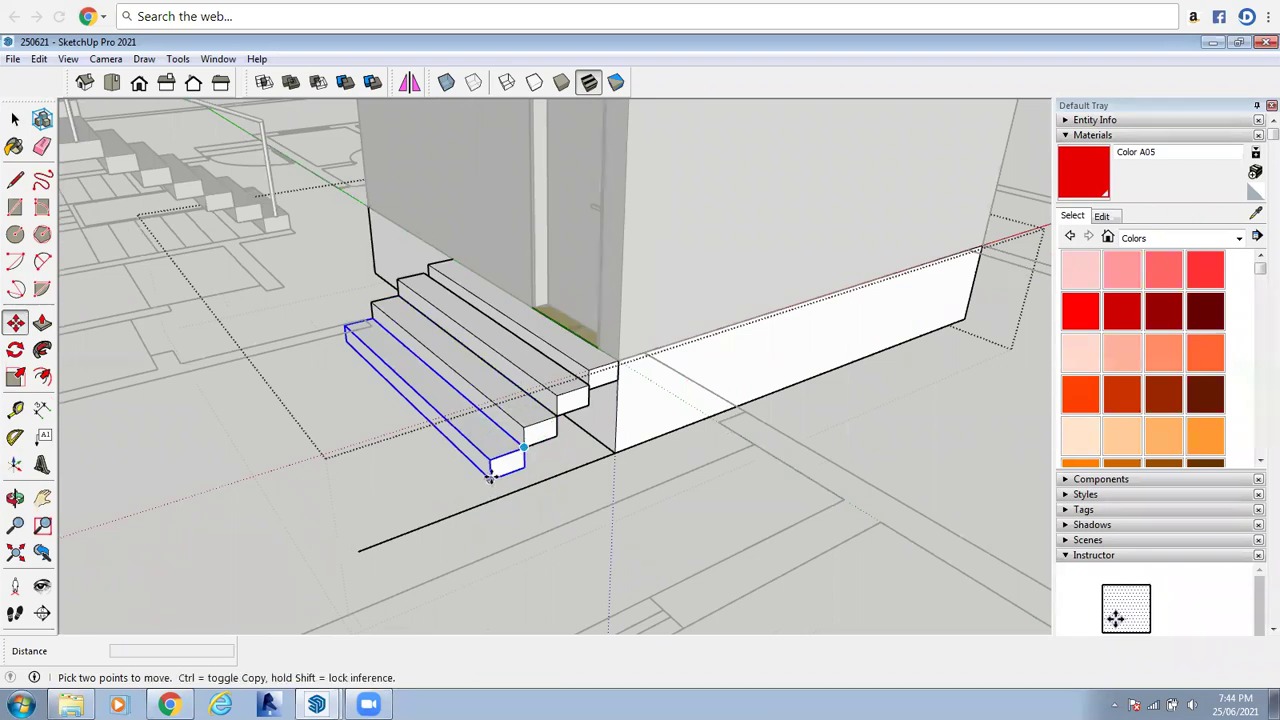
key(ctrl)
click(490, 480)
click(15, 120)
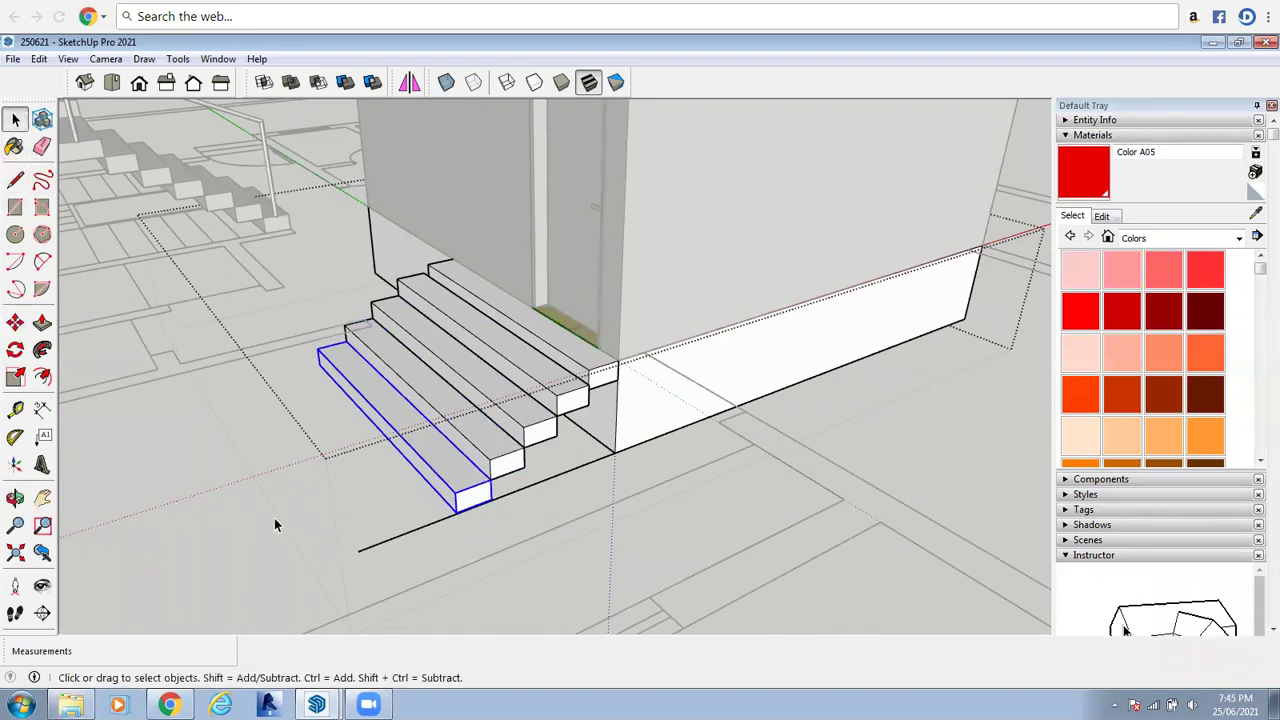
Reopen the base slab group and delete the reference line on the ground
click(626, 524)
click(546, 486)
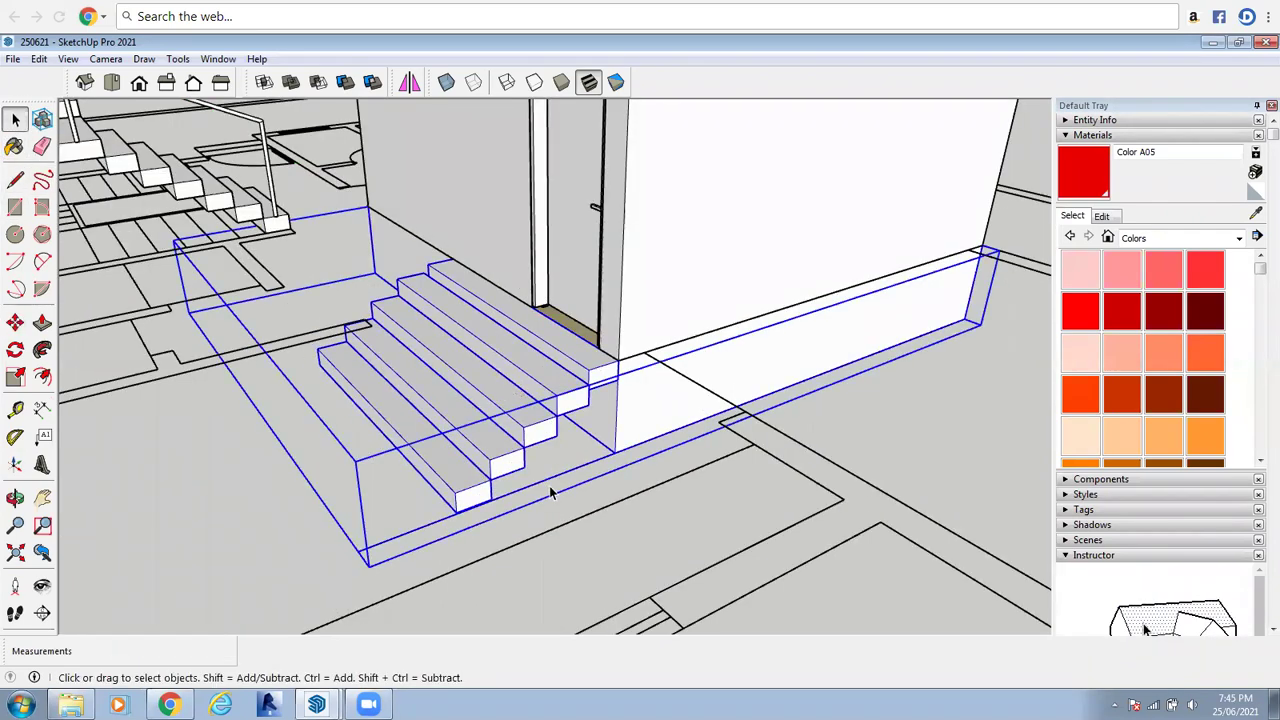
scroll(550, 487, up, 1)
double_click(552, 484)
click(552, 484)
scroll(549, 389, up, 1)
key(Delete)
Select the three middle steps and move them together so the uppermost one's inner corner meets the top step's lower outer corner
scroll(645, 297, up, 2)
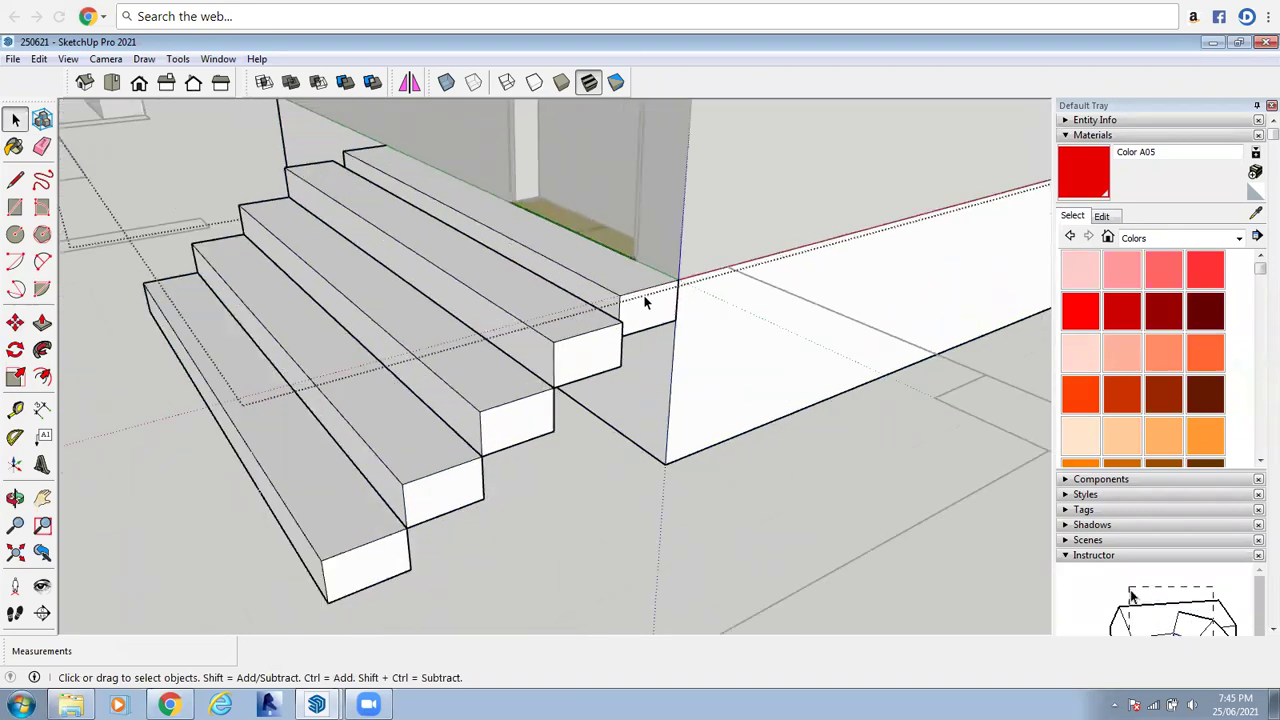
click(645, 302)
scroll(600, 330, up, 1)
click(564, 398)
ctrl+click(466, 498)
ctrl+click(346, 532)
click(15, 322)
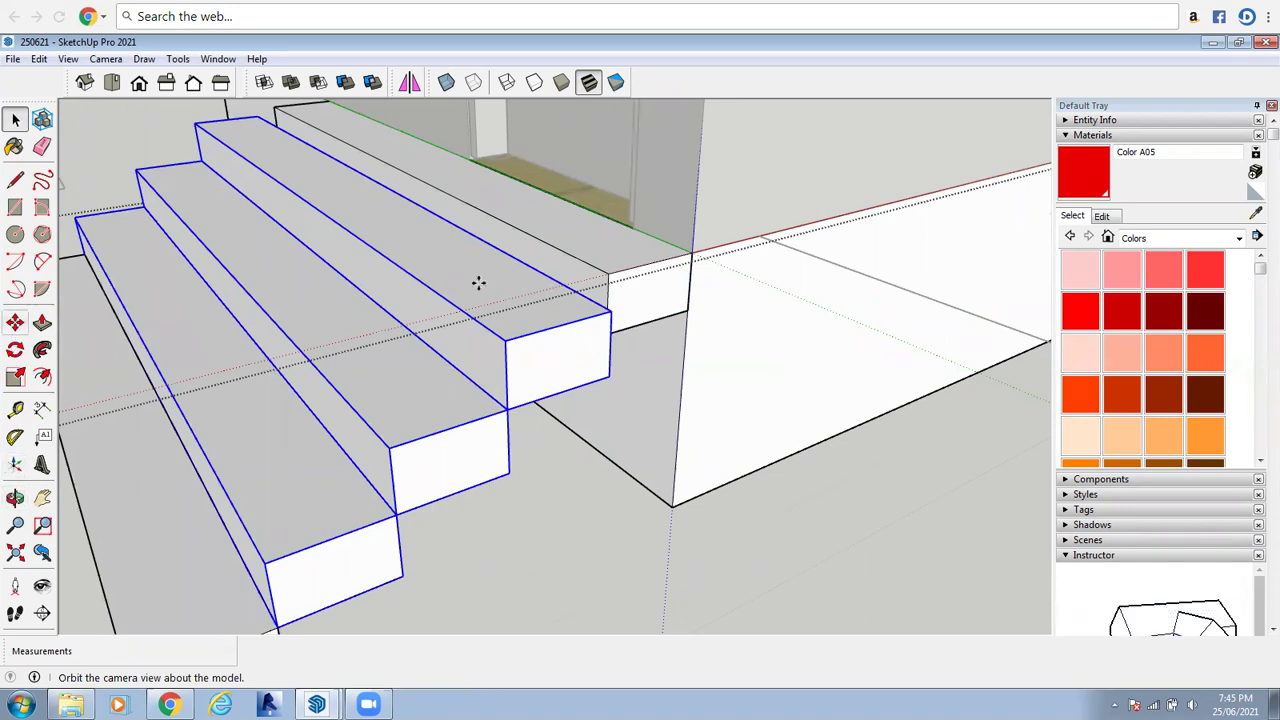
scroll(871, 423, up, 3)
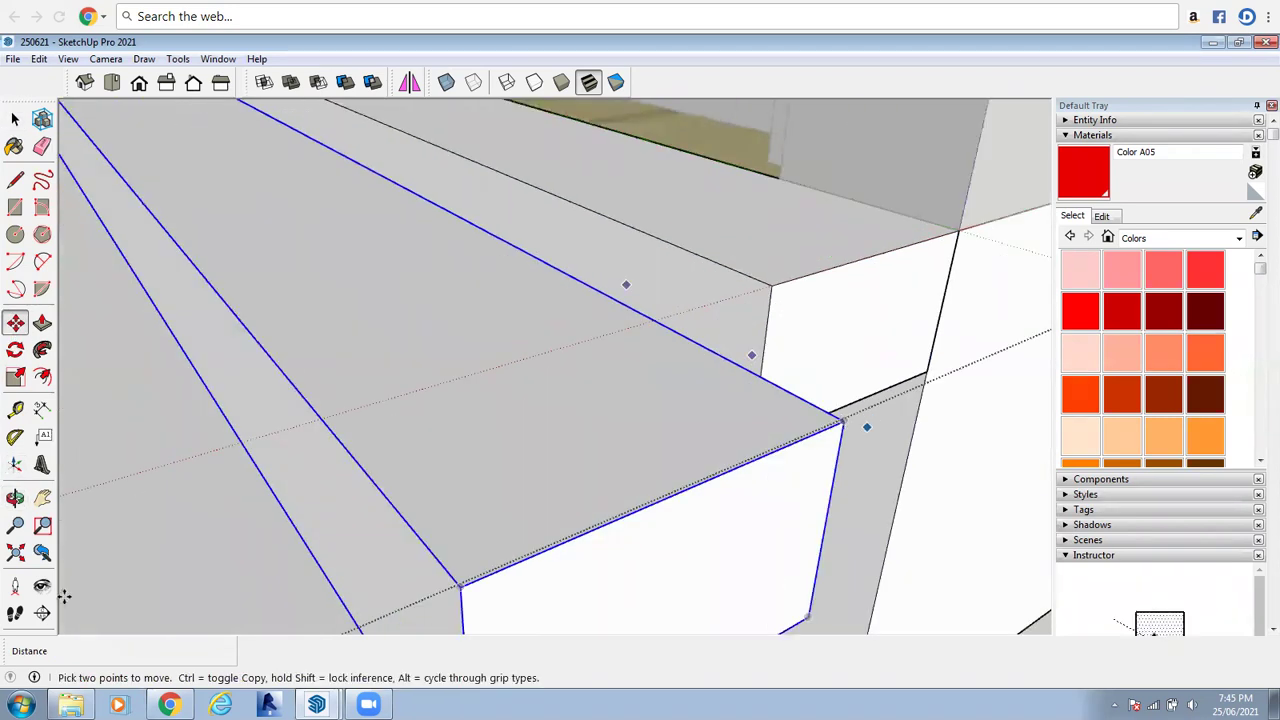
click(15, 497)
drag(562, 608, 551, 431)
scroll(562, 440, down, 3)
right_click(551, 431)
click(636, 442)
scroll(262, 220, down, 3)
scroll(271, 163, down, 2)
Move the bottom step so its upper inner corner meets the lower outer corner of the step above it
click(16, 119)
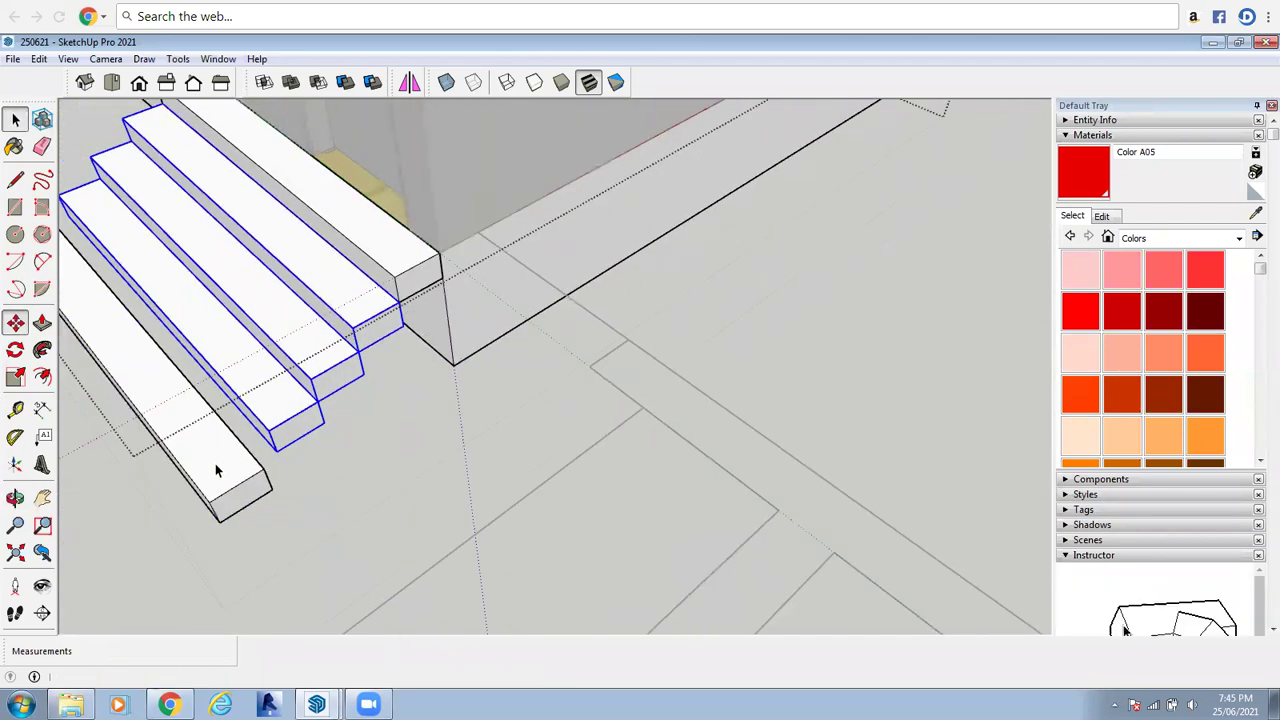
click(150, 388)
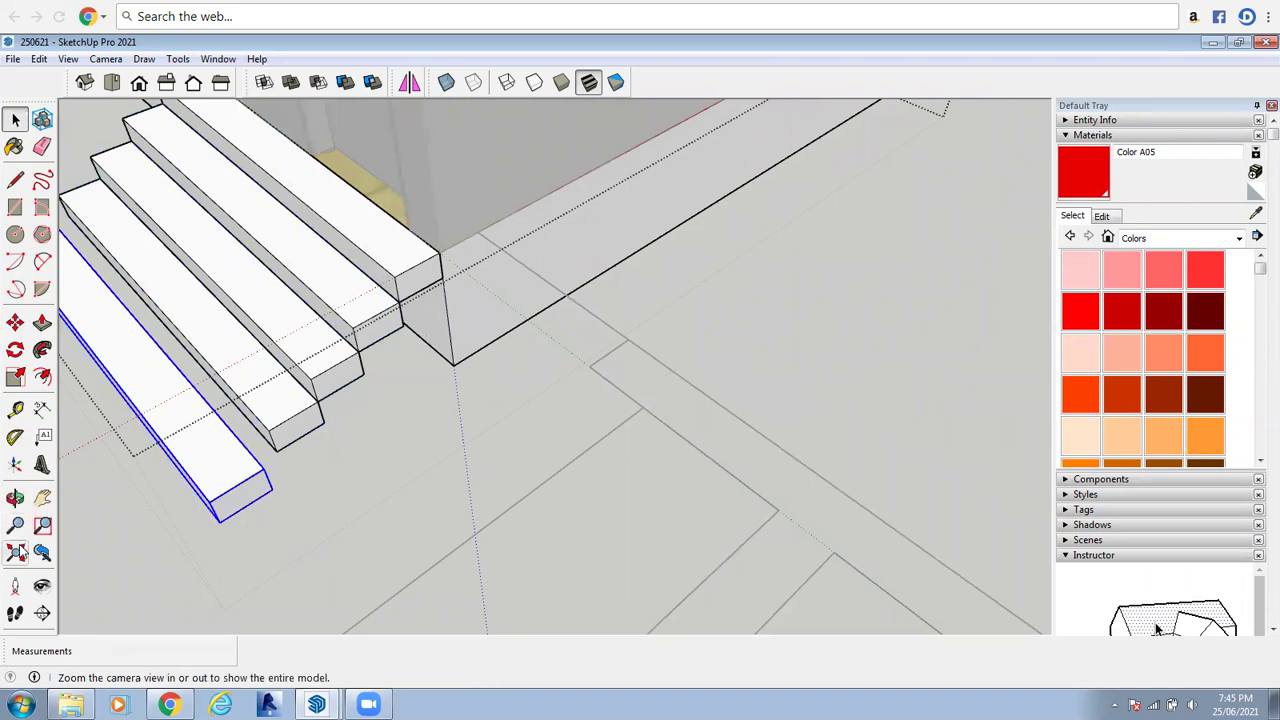
click(15, 322)
scroll(330, 543, up, 2)
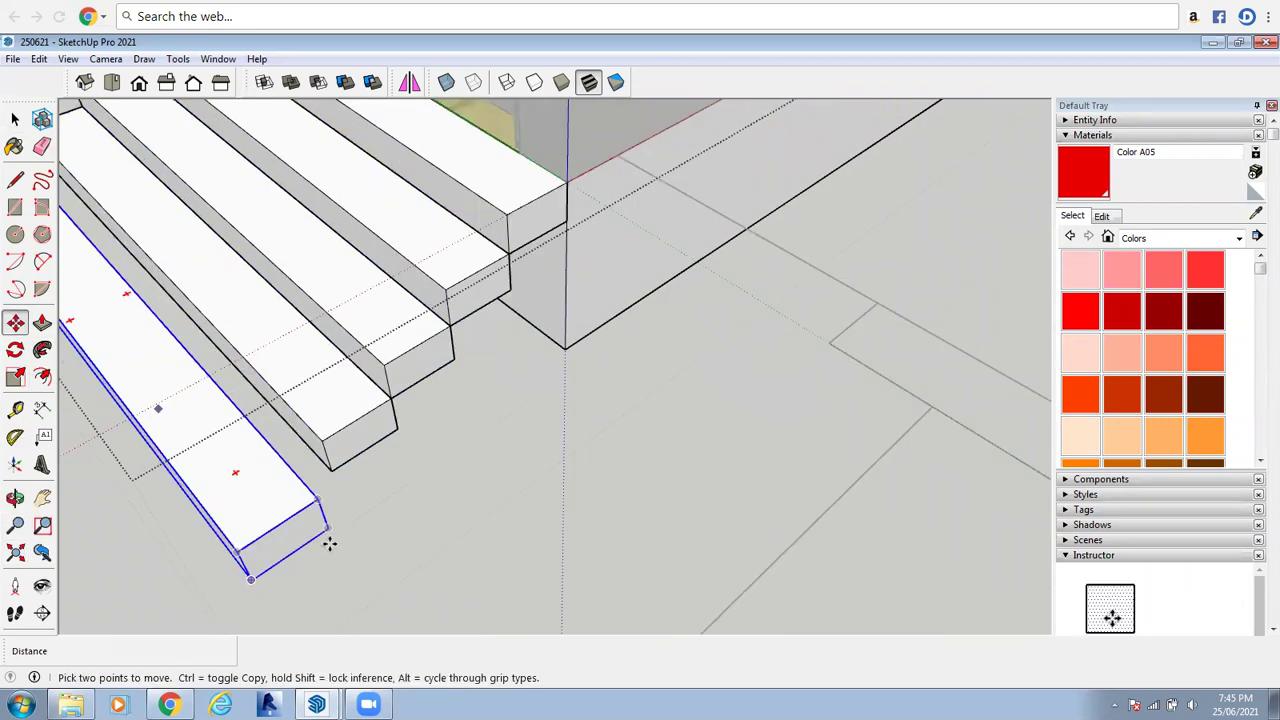
scroll(325, 507, up, 1)
click(324, 507)
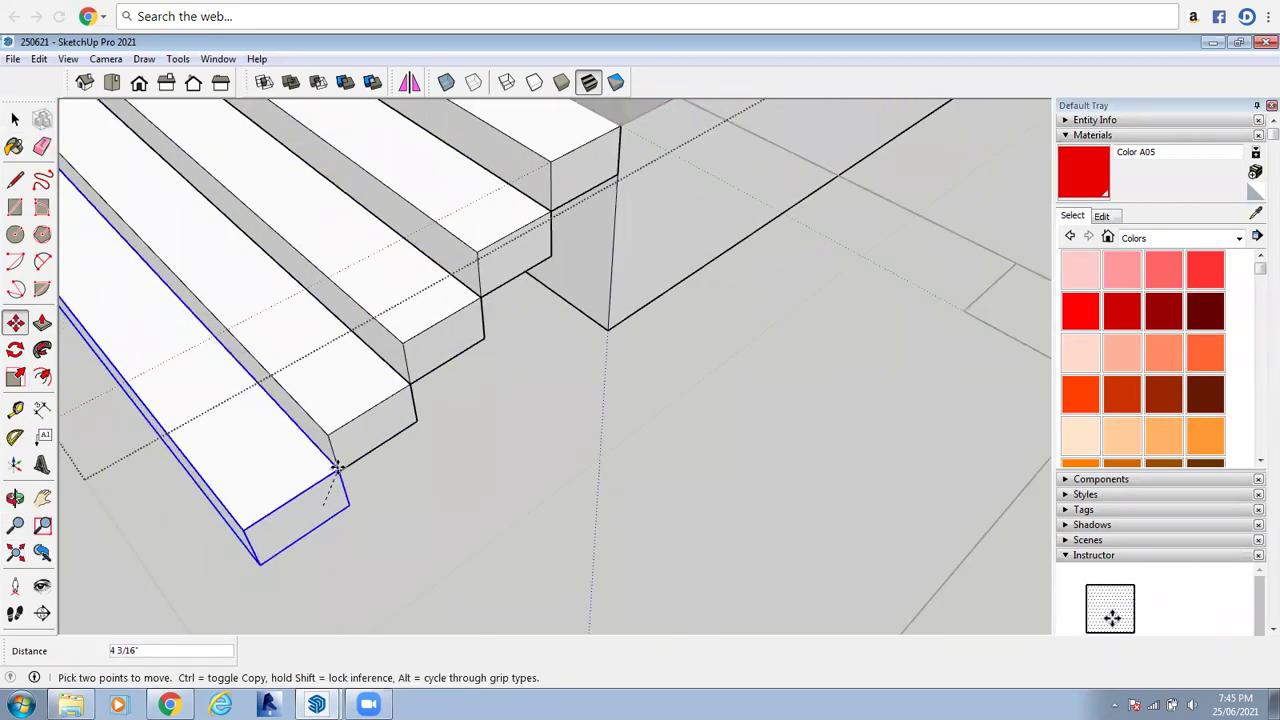
scroll(330, 500, up, 3)
middle_drag(282, 518, 741, 387)
right_click(746, 390)
click(775, 398)
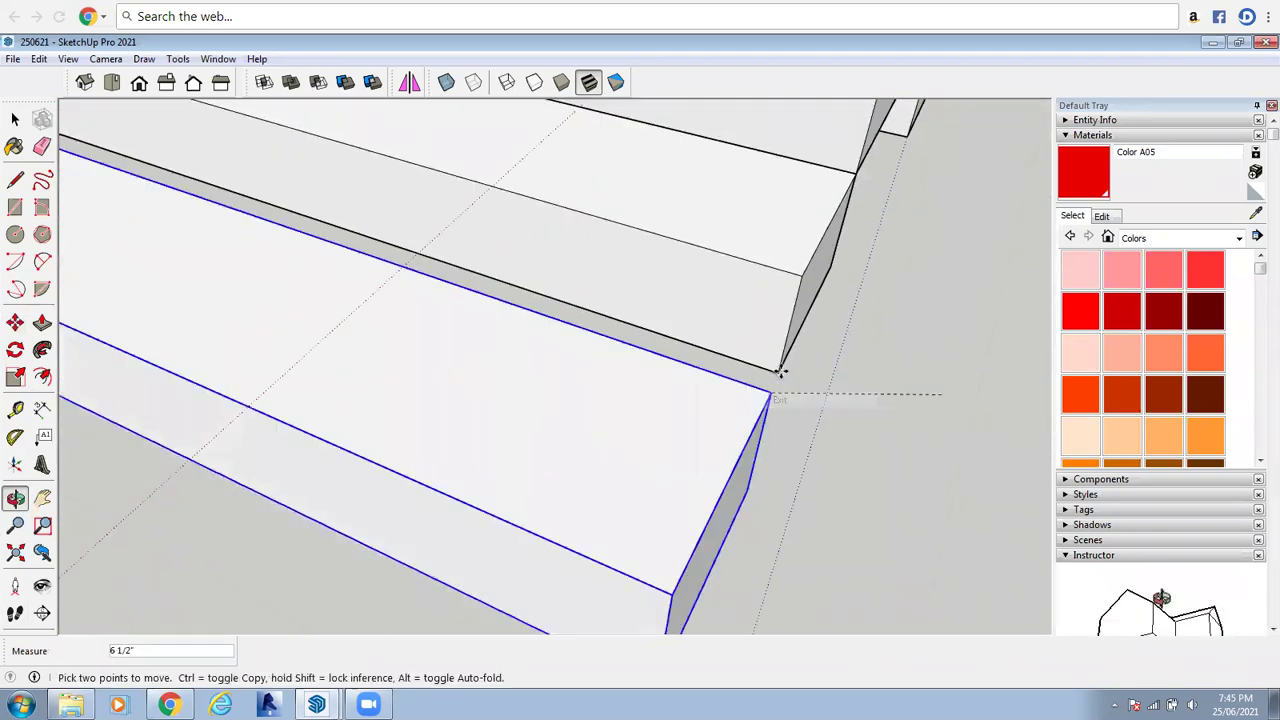
scroll(775, 370, up, 2)
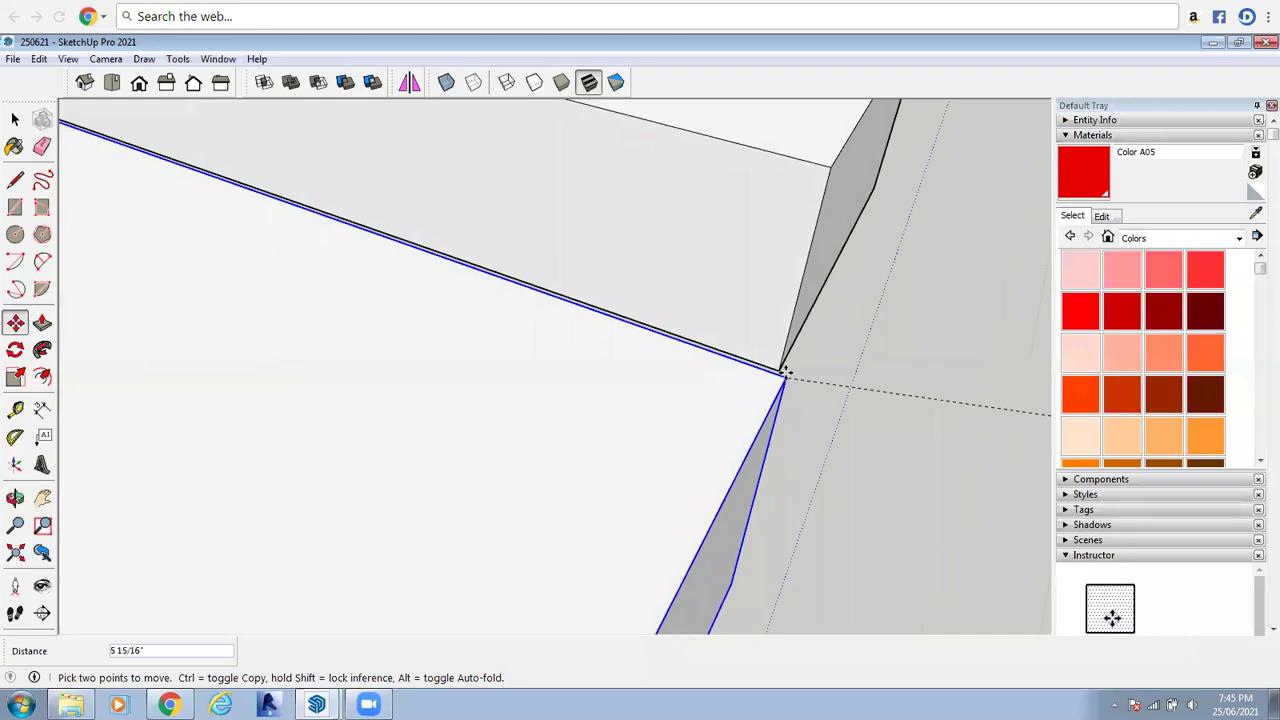
click(771, 372)
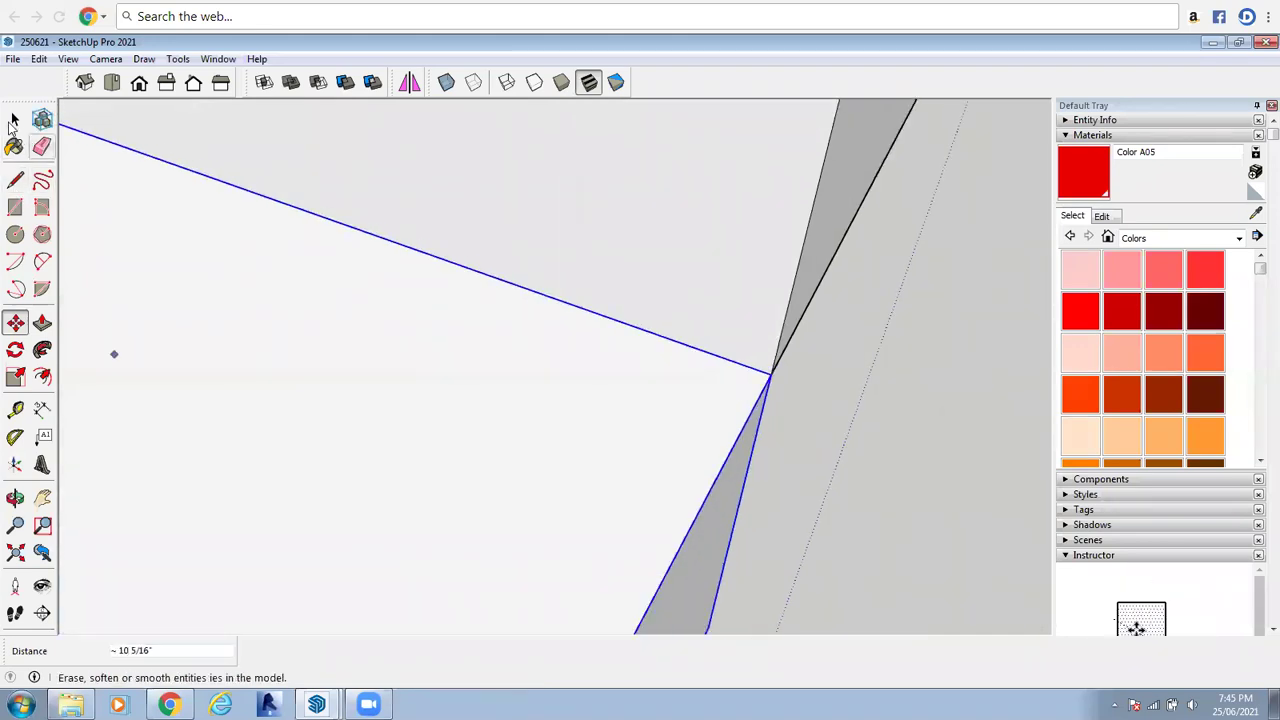
click(15, 119)
Open the top entrance step and extrude its underside 2' downward to the ground
middle_drag(258, 267, 365, 340)
scroll(634, 384, down, 4)
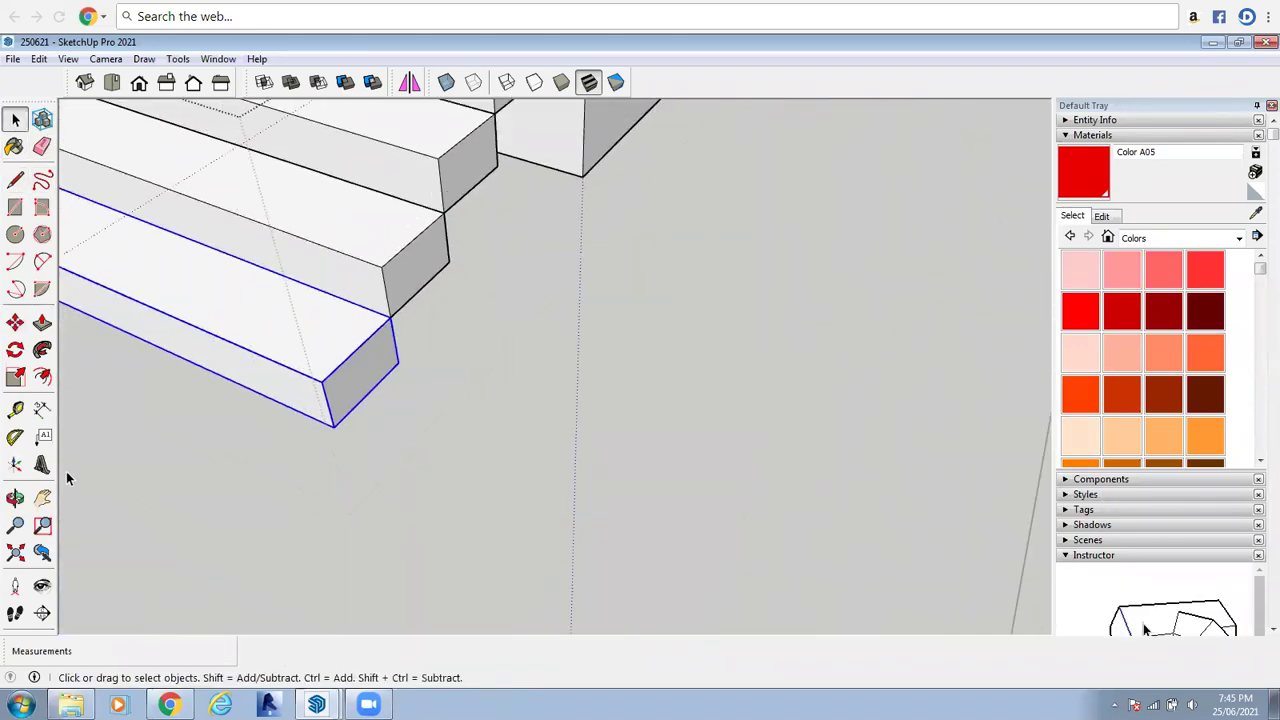
click(68, 477)
click(15, 498)
drag(303, 440, 775, 274)
right_click(775, 274)
click(795, 286)
scroll(818, 222, up, 3)
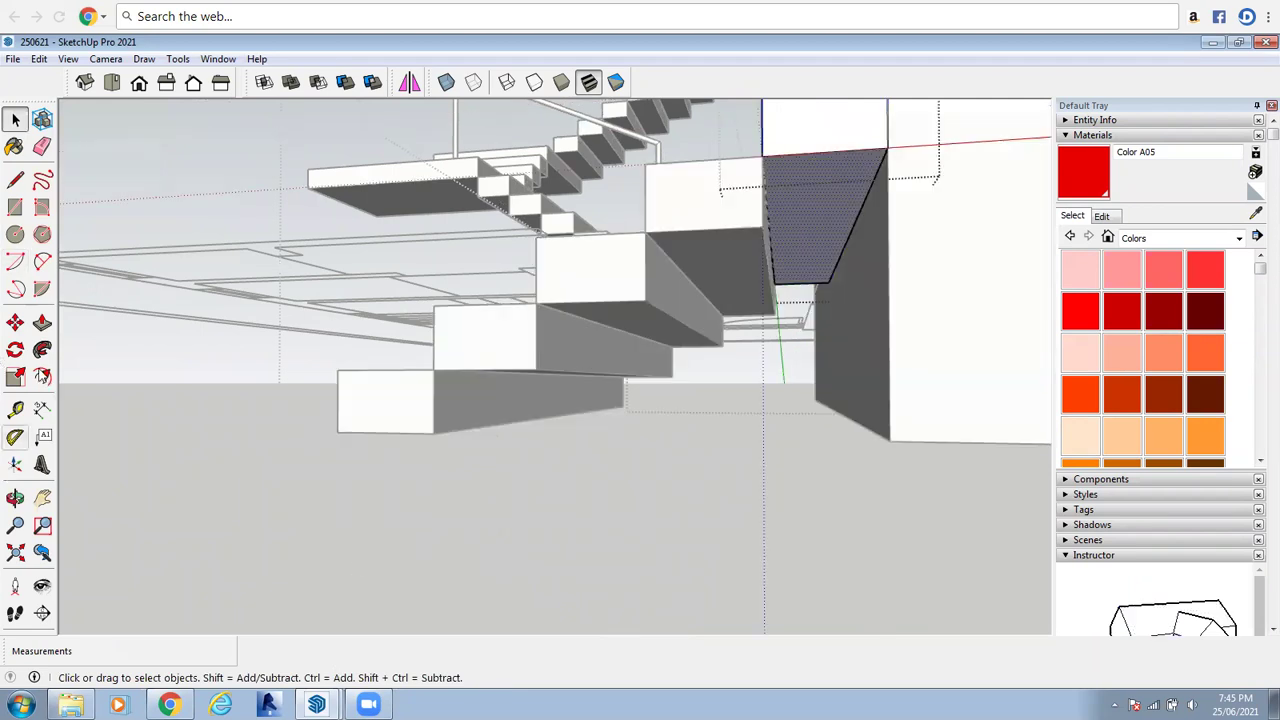
click(42, 322)
drag(850, 381, 871, 434)
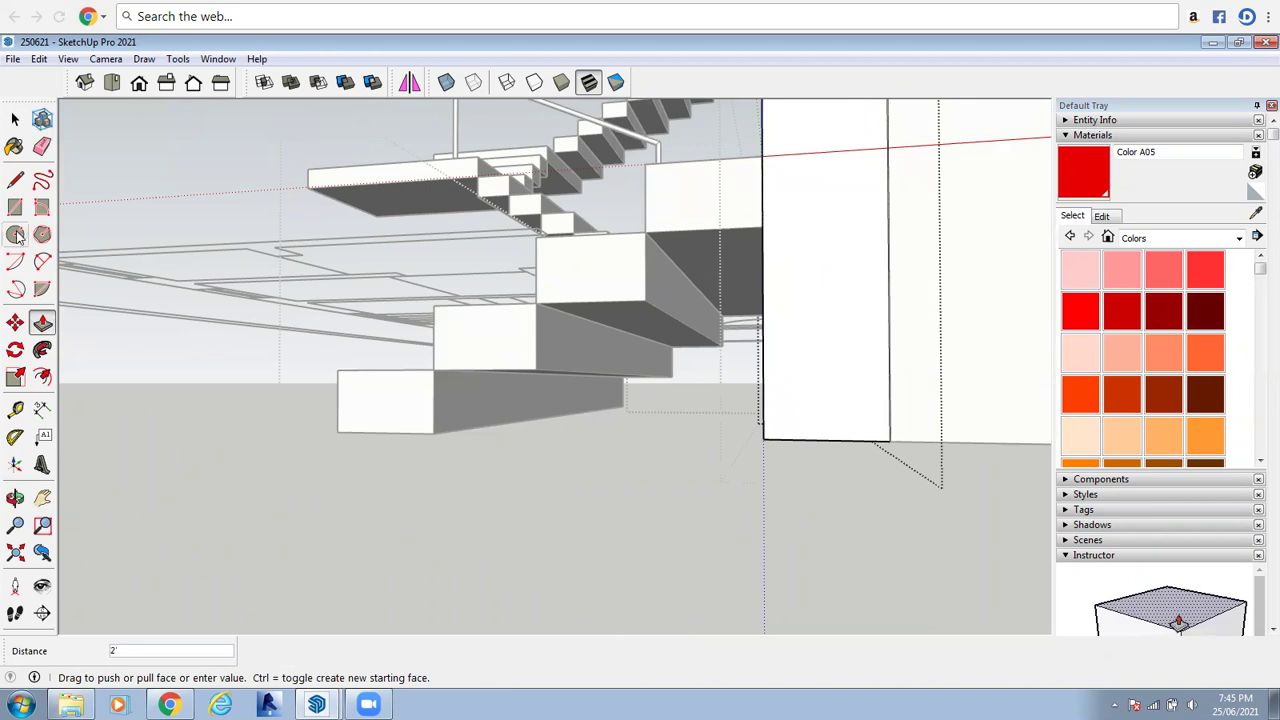
Open the second entrance step from the top and extrude its underside down to ground level
click(15, 119)
click(479, 398)
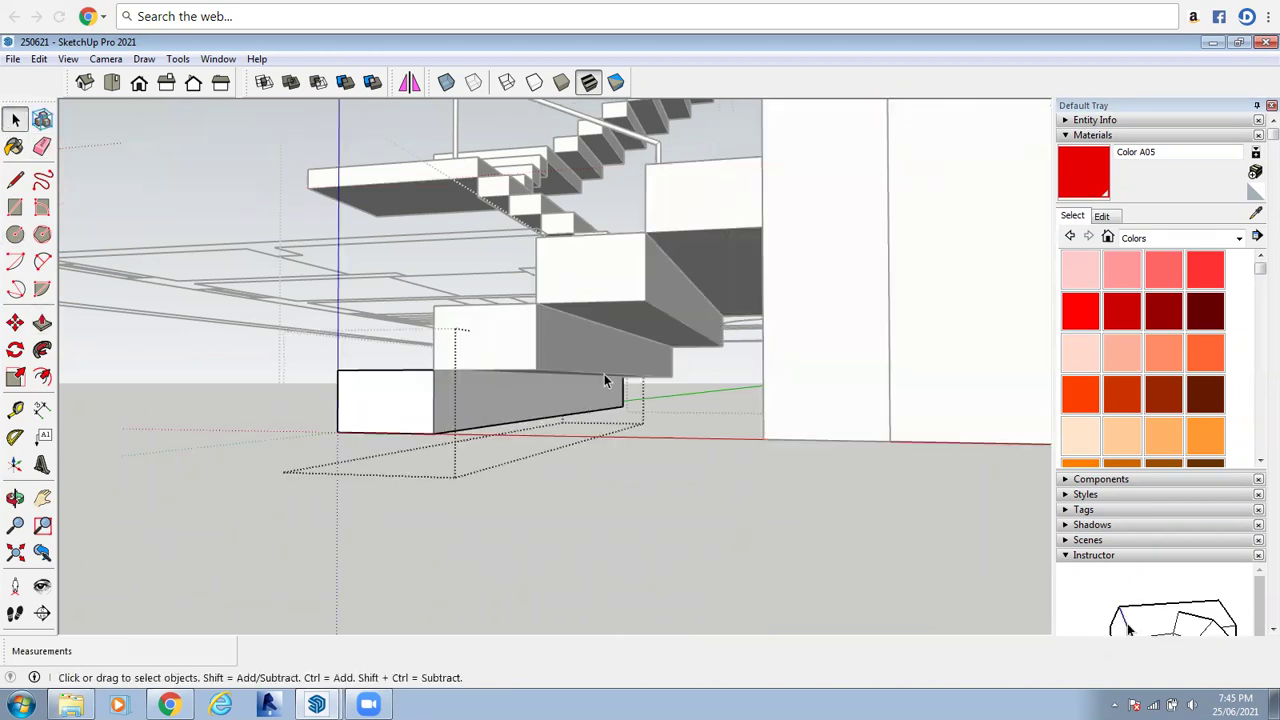
double_click(725, 255)
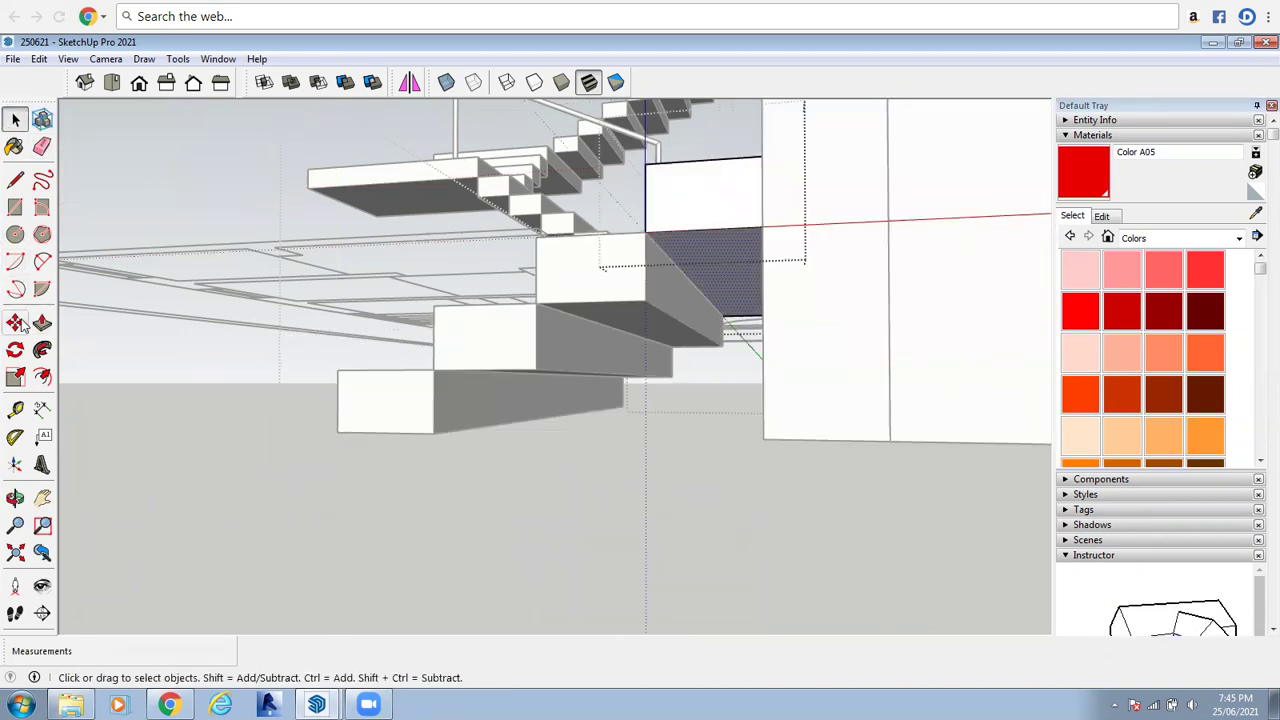
click(42, 322)
click(745, 268)
click(763, 440)
key(space)
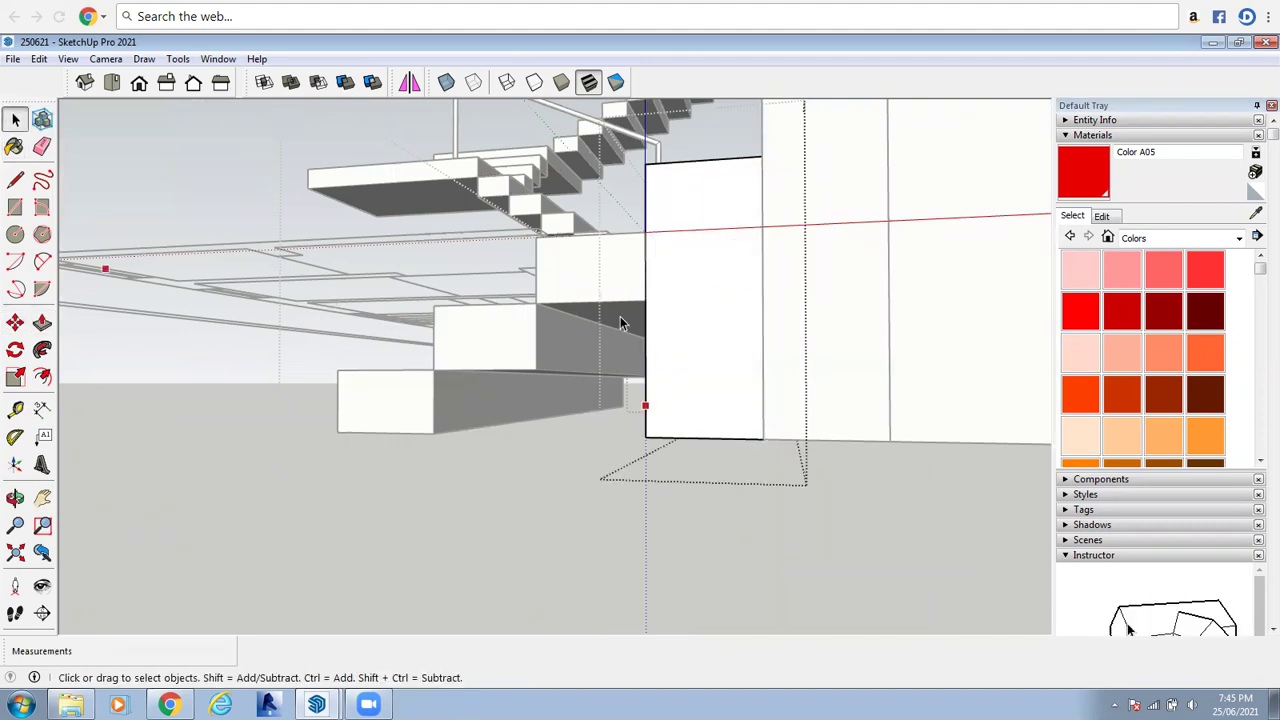
Open the third entrance step from the top and extrude its underside 1' down to the ground
double_click(614, 320)
click(42, 322)
click(614, 328)
click(645, 437)
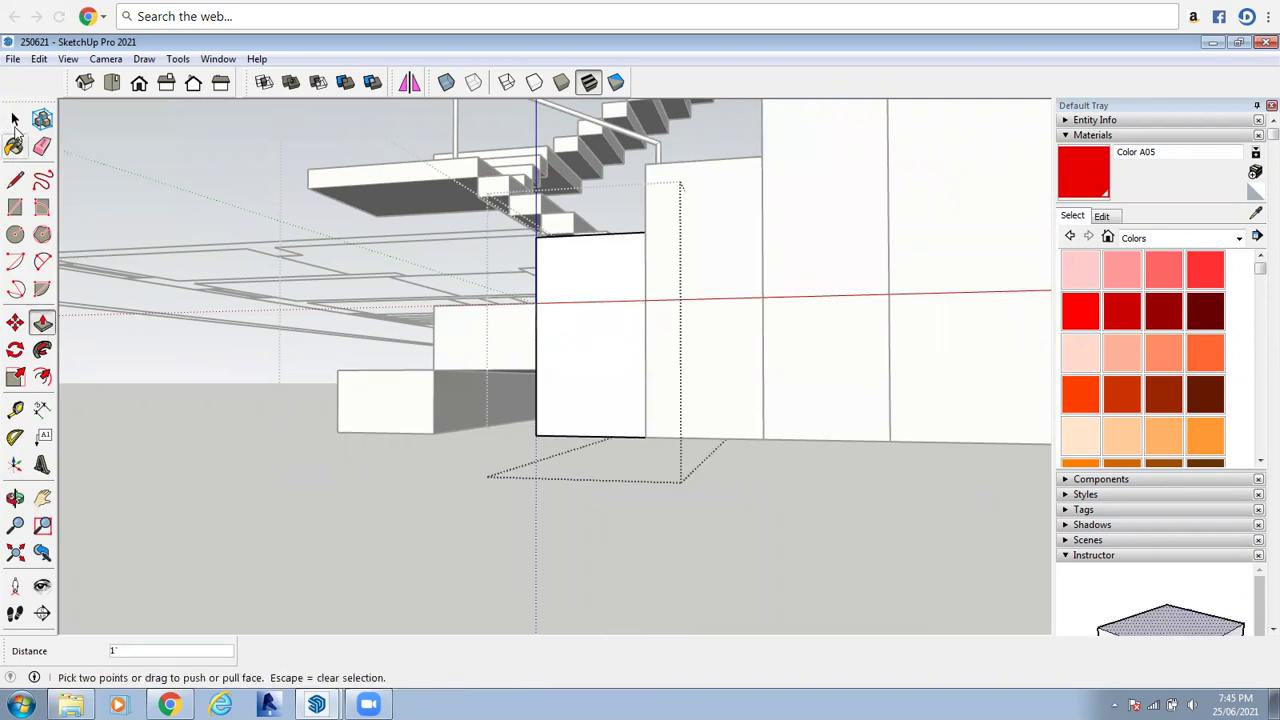
click(15, 119)
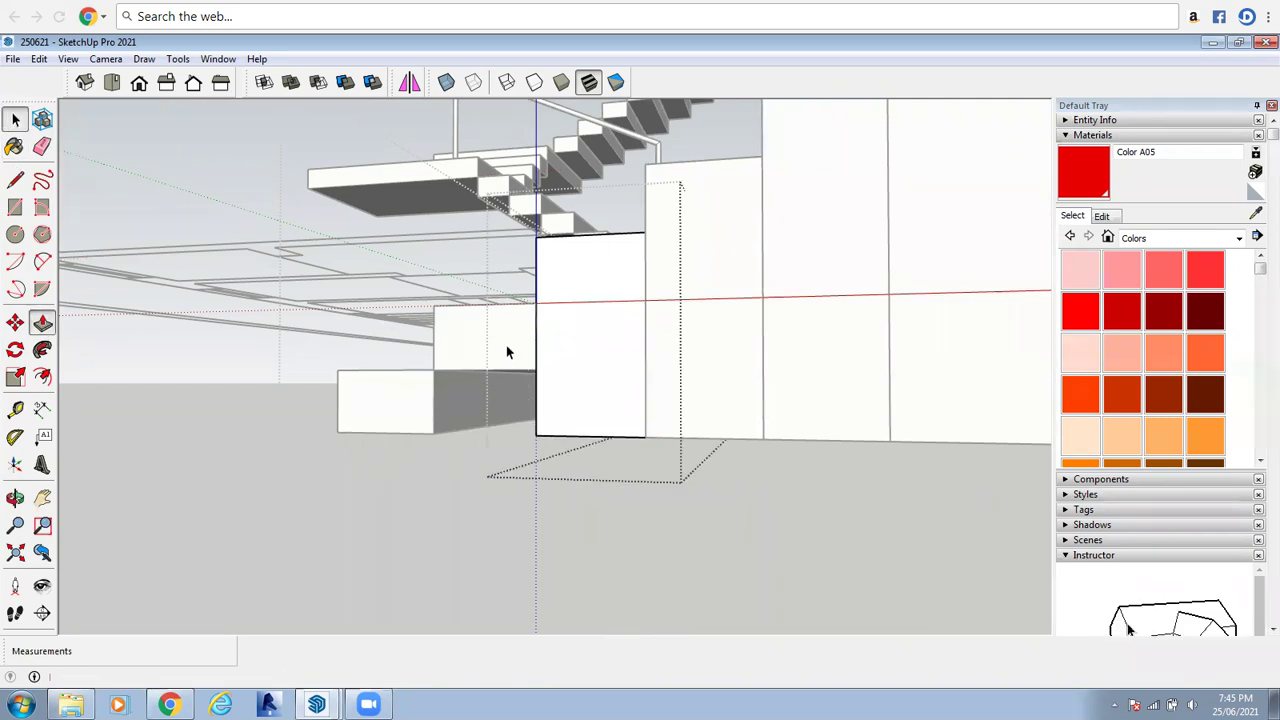
Extrude the underside of the fourth entrance step from the top down to ground level
scroll(506, 348, up, 3)
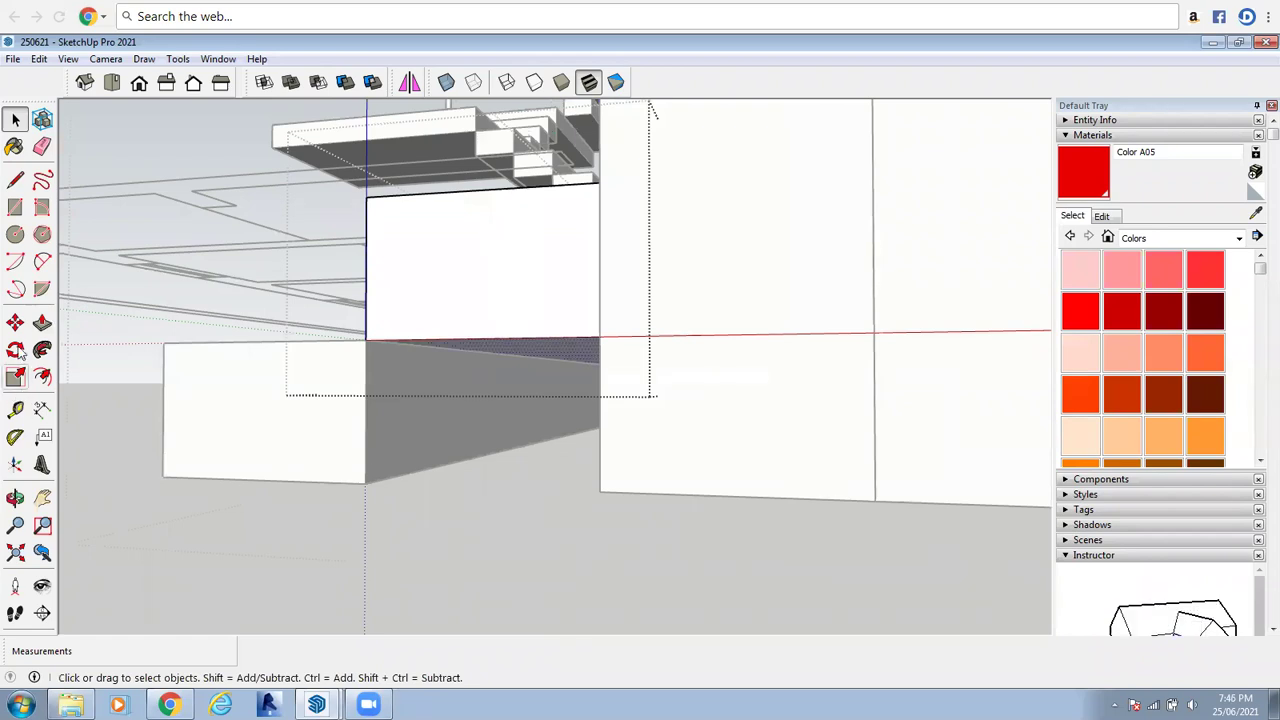
click(42, 321)
drag(563, 362, 480, 546)
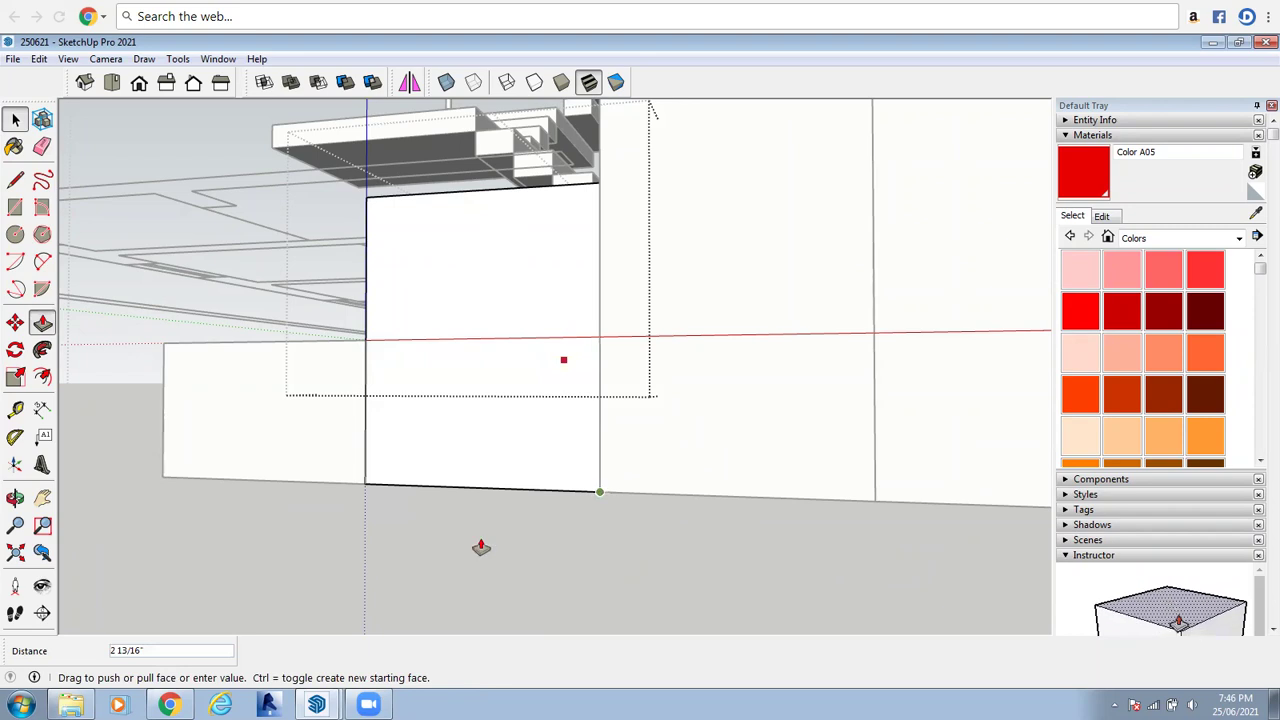
click(15, 119)
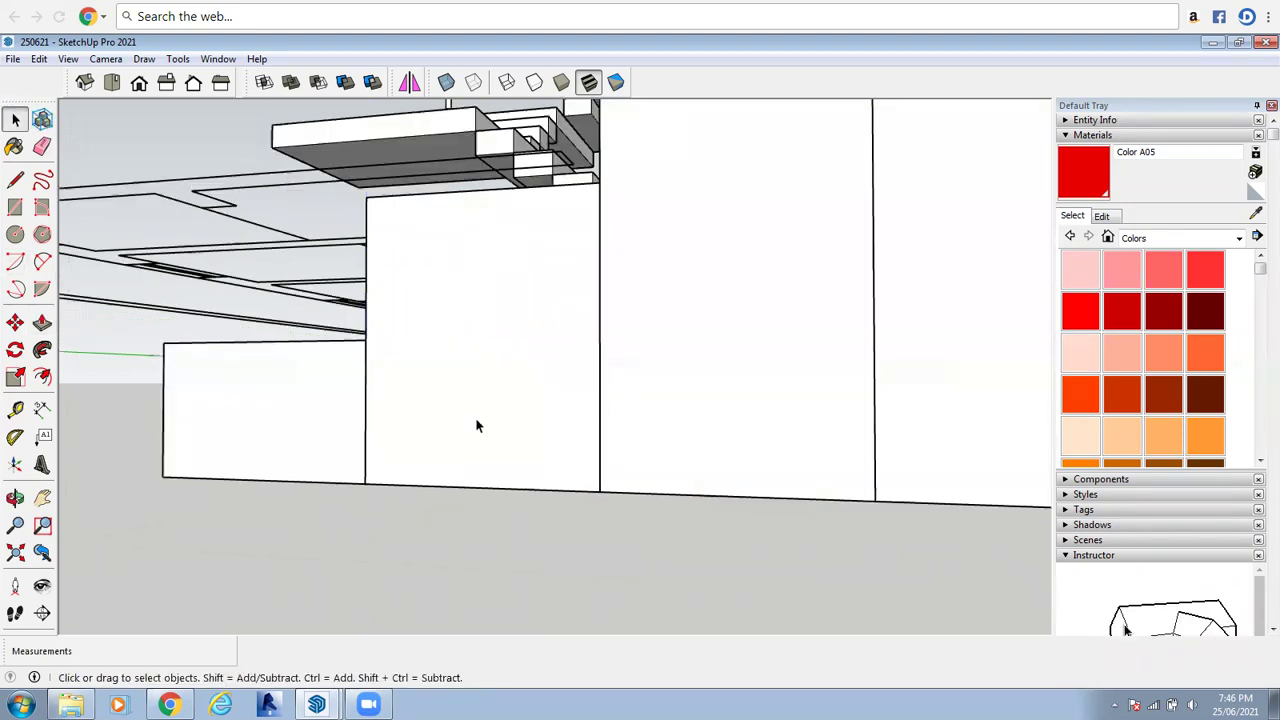
double_click(367, 432)
double_click(366, 432)
click(320, 550)
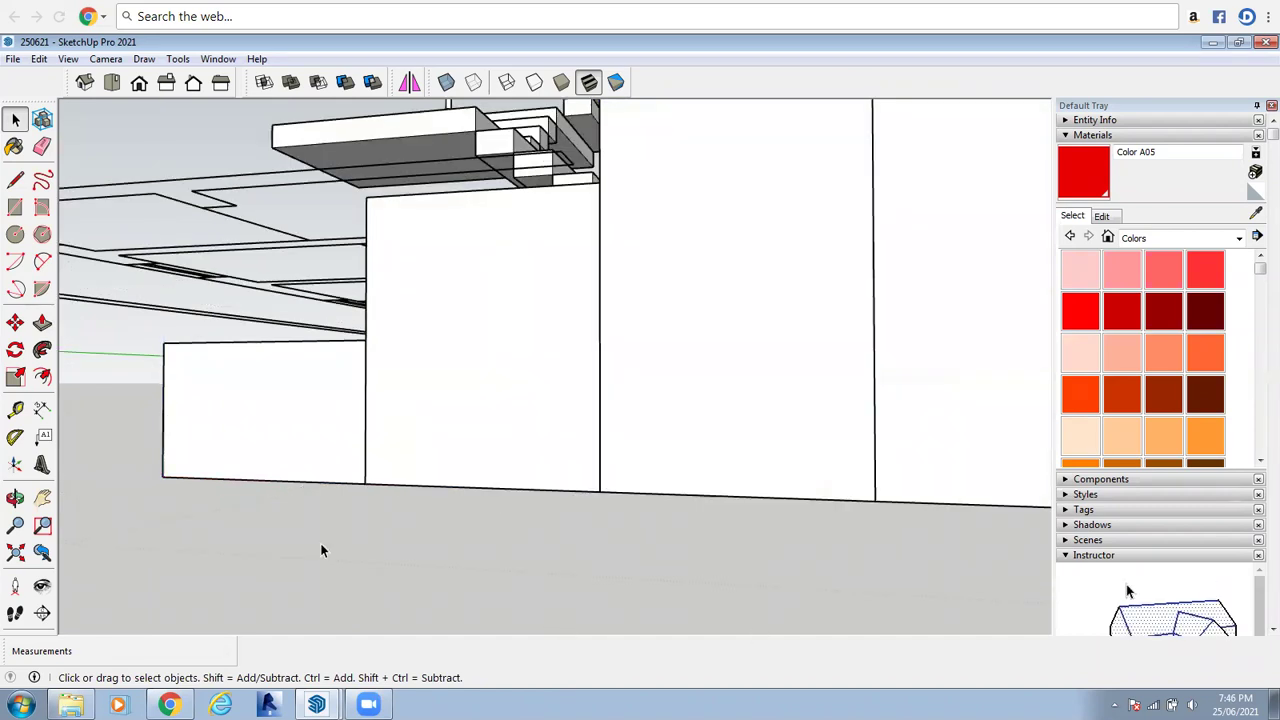
Explode the five entrance steps together and regroup their geometry as one single group
scroll(430, 494, down, 6)
click(15, 498)
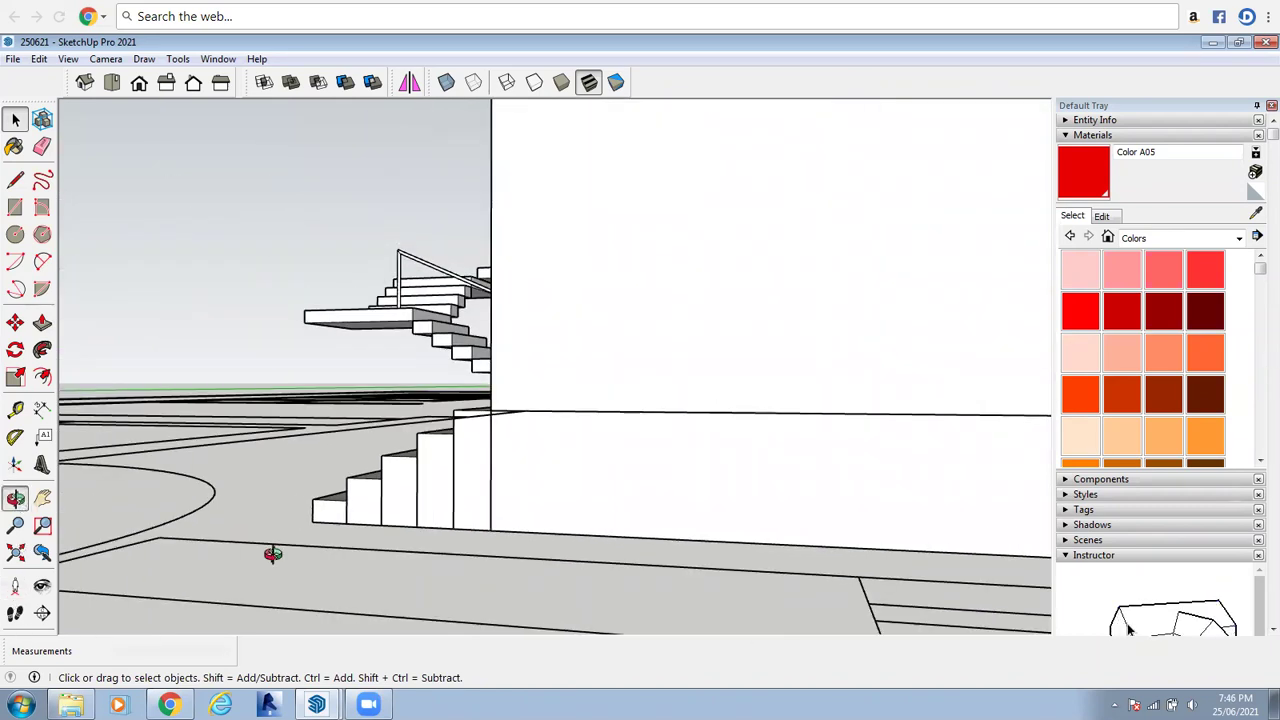
drag(532, 521, 713, 503)
scroll(731, 594, down, 2)
scroll(713, 503, up, 5)
key(space)
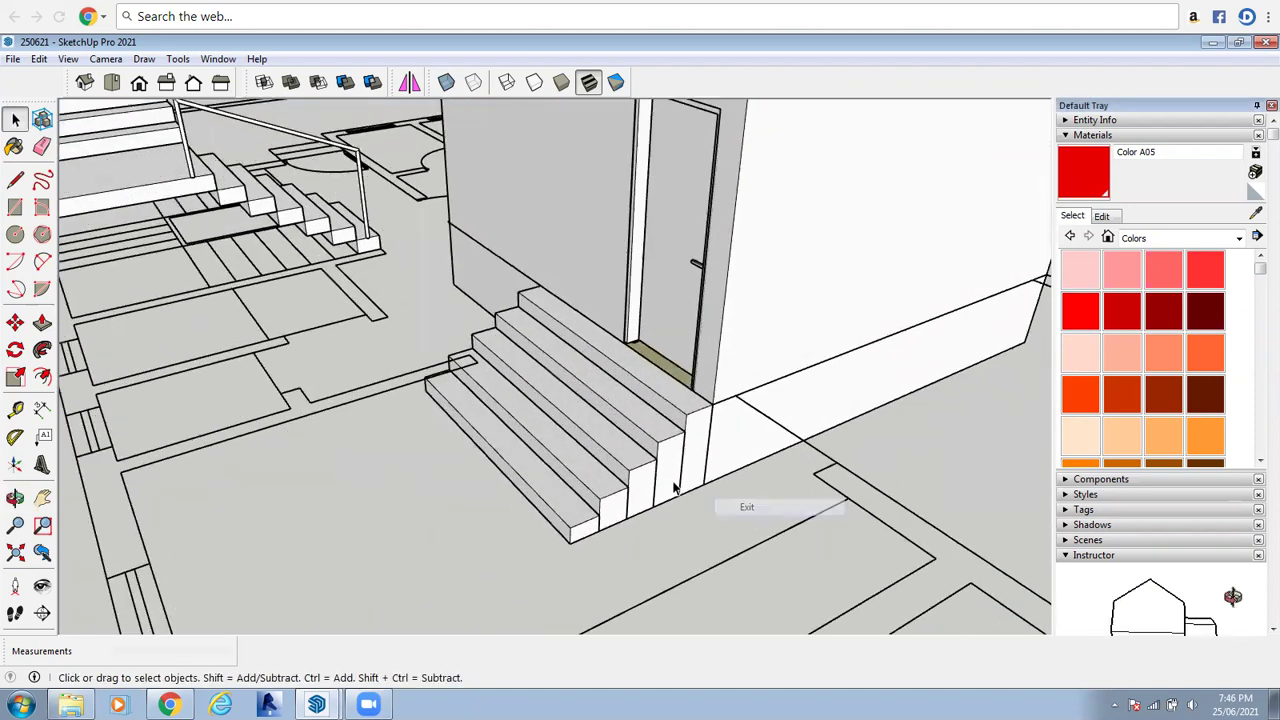
click(680, 466)
double_click(697, 472)
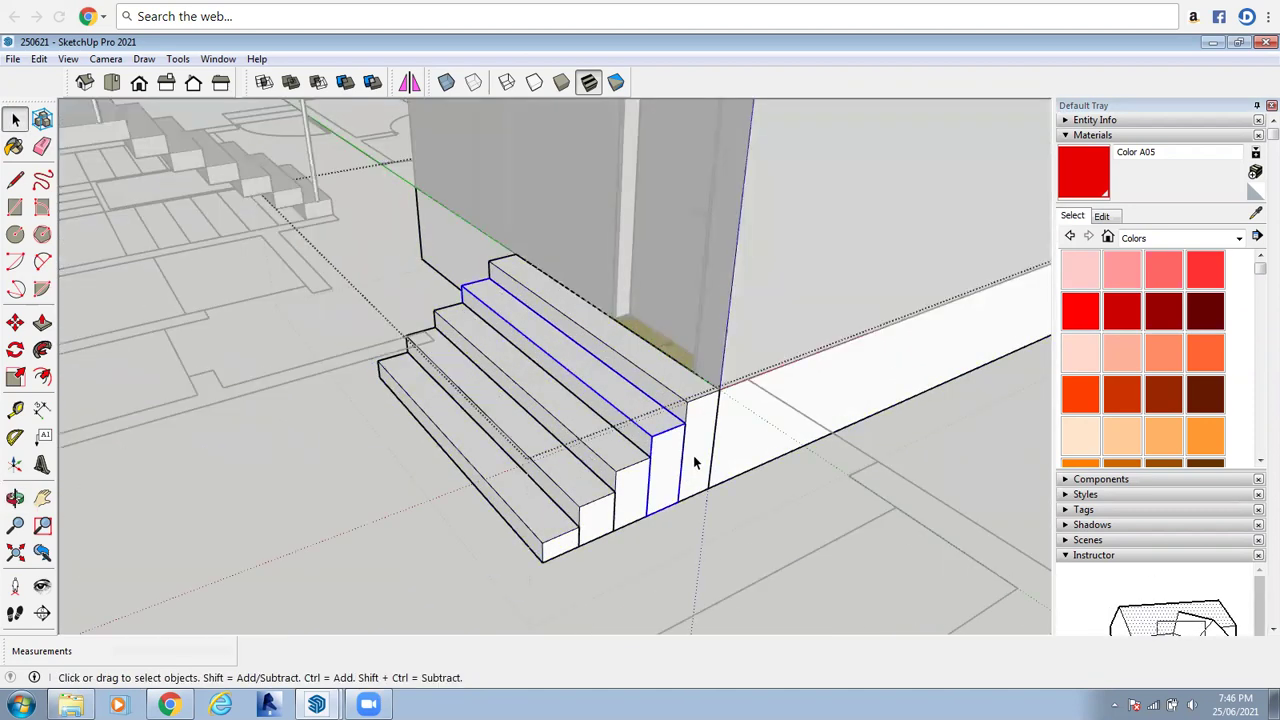
ctrl+click(625, 518)
ctrl+click(600, 535)
ctrl+click(560, 552)
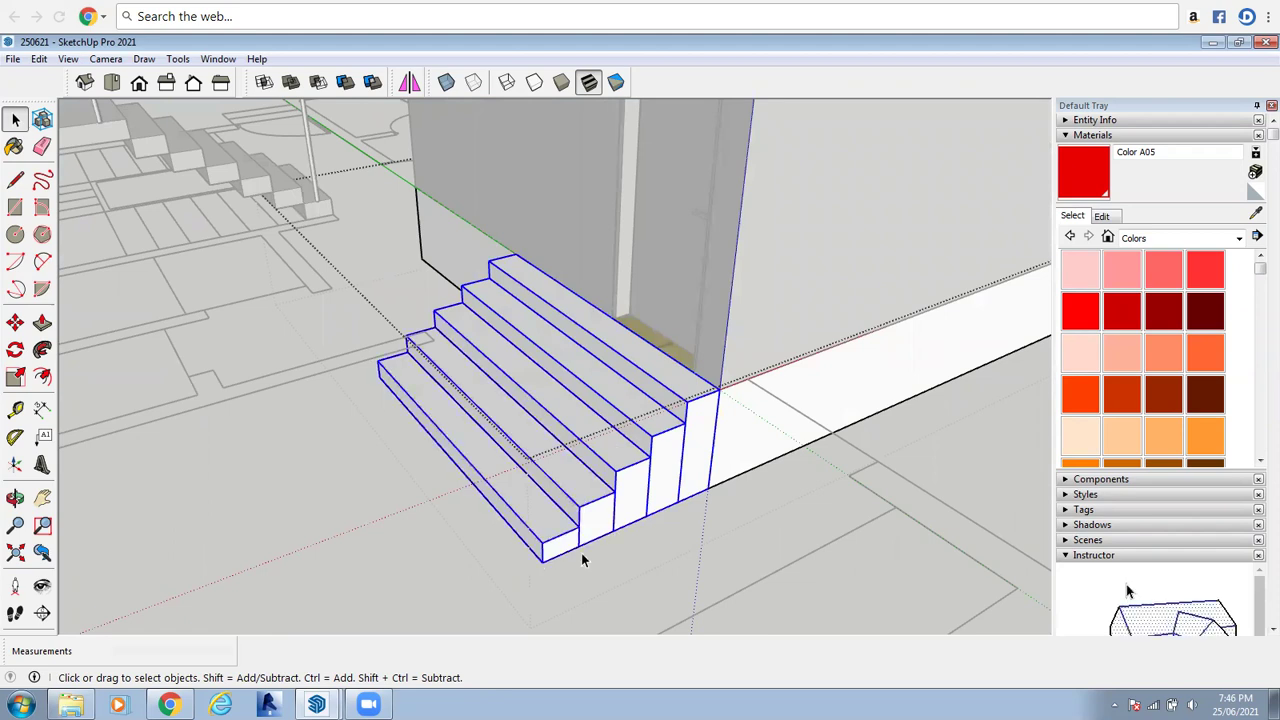
right_click(580, 533)
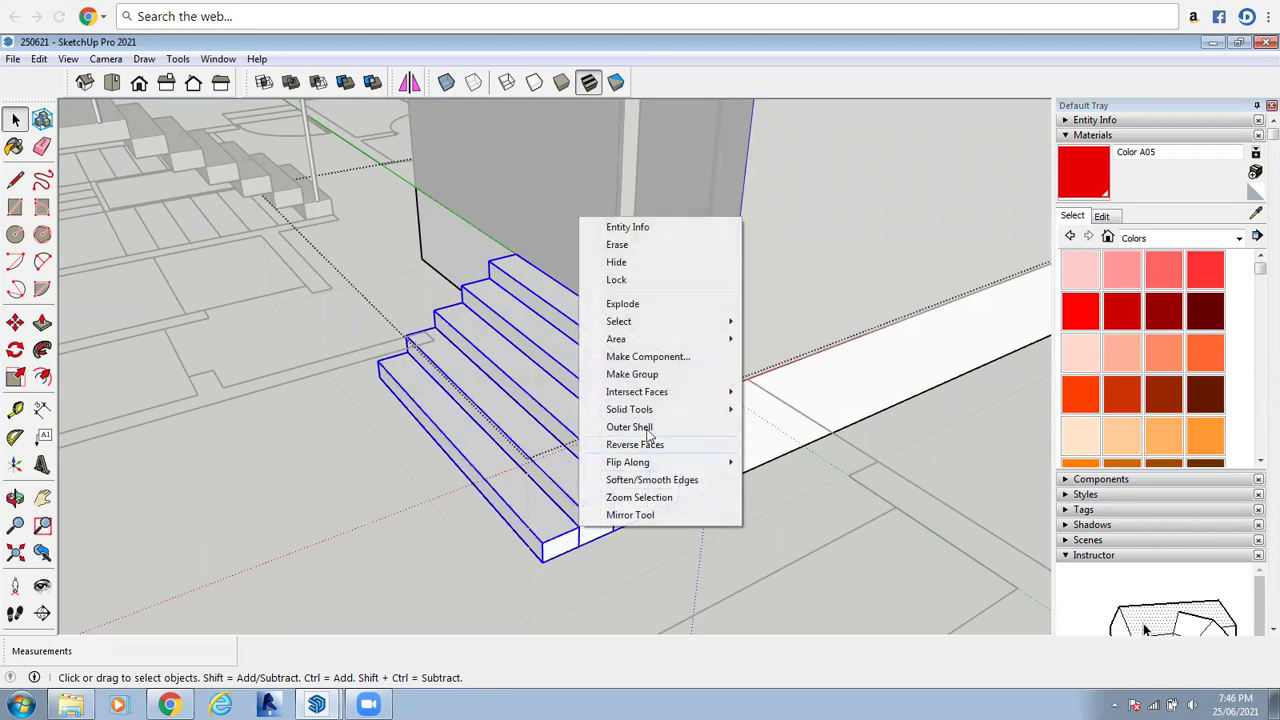
click(625, 303)
right_click(619, 404)
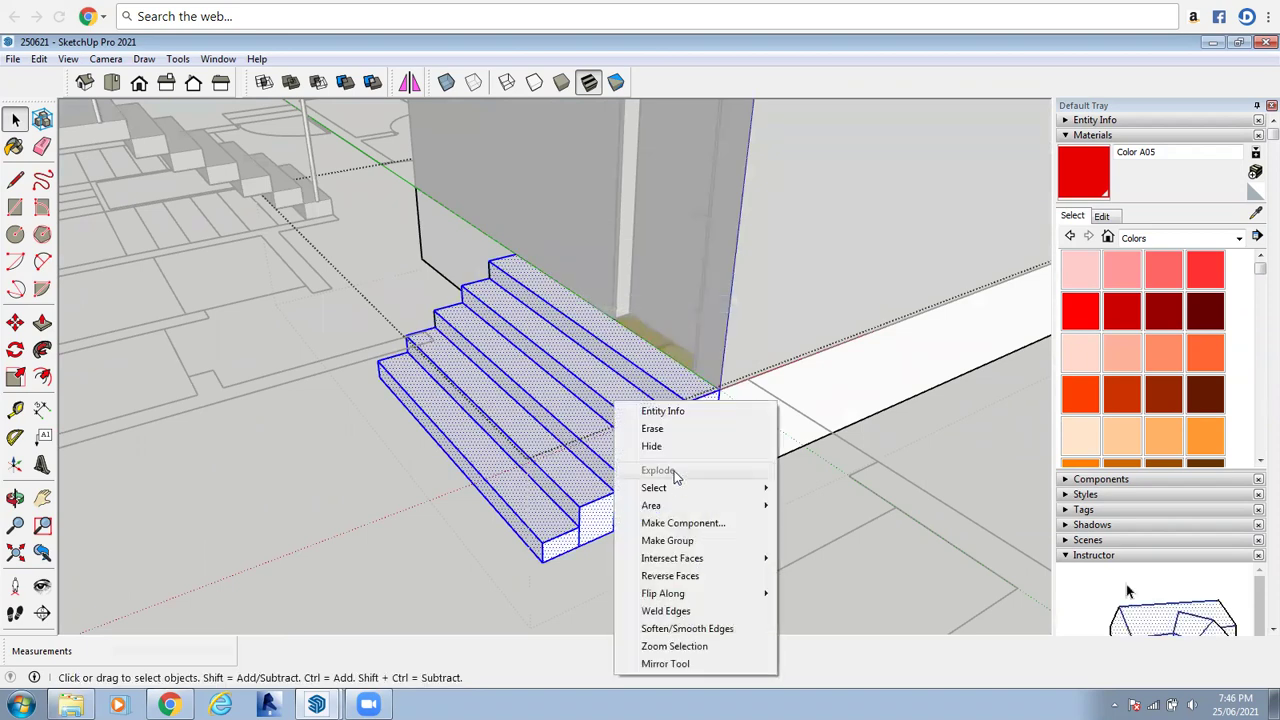
click(667, 541)
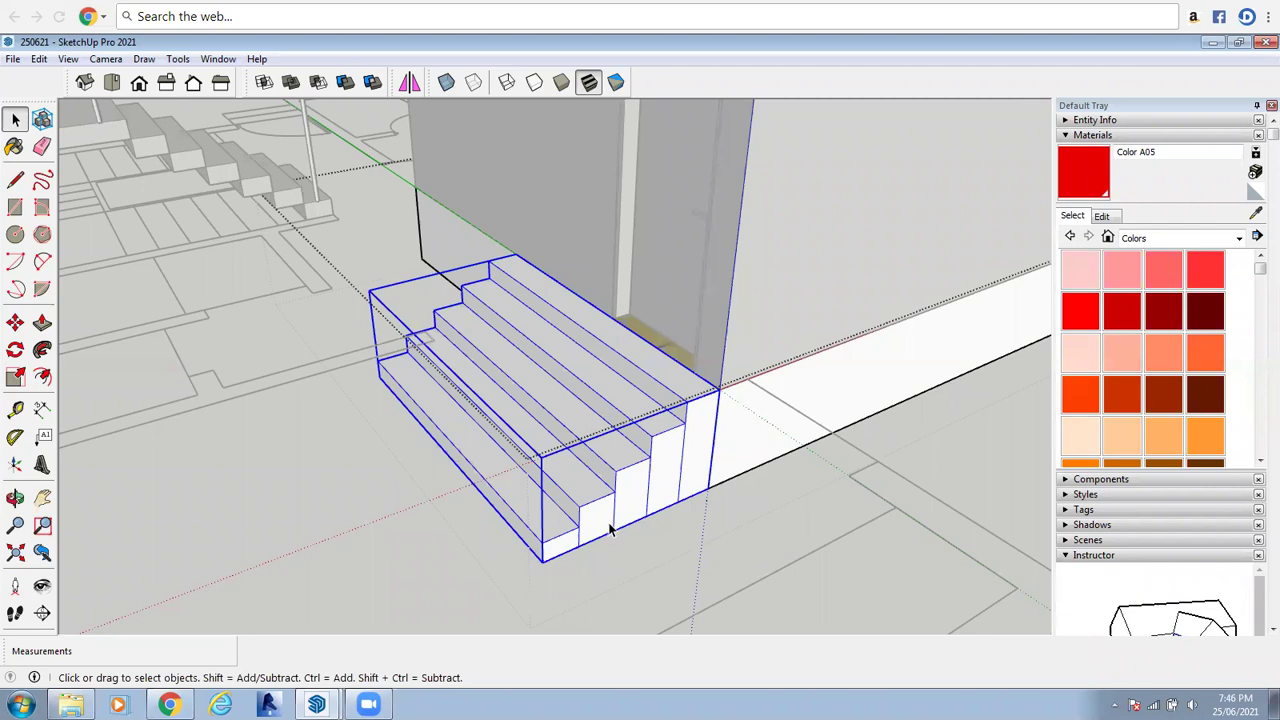
Delete the vertical dividing edges on the side face of the grouped entrance steps to leave one continuous stepped face
double_click(612, 530)
click(616, 512)
key(Delete)
click(657, 490)
key(Delete)
click(703, 477)
click(701, 480)
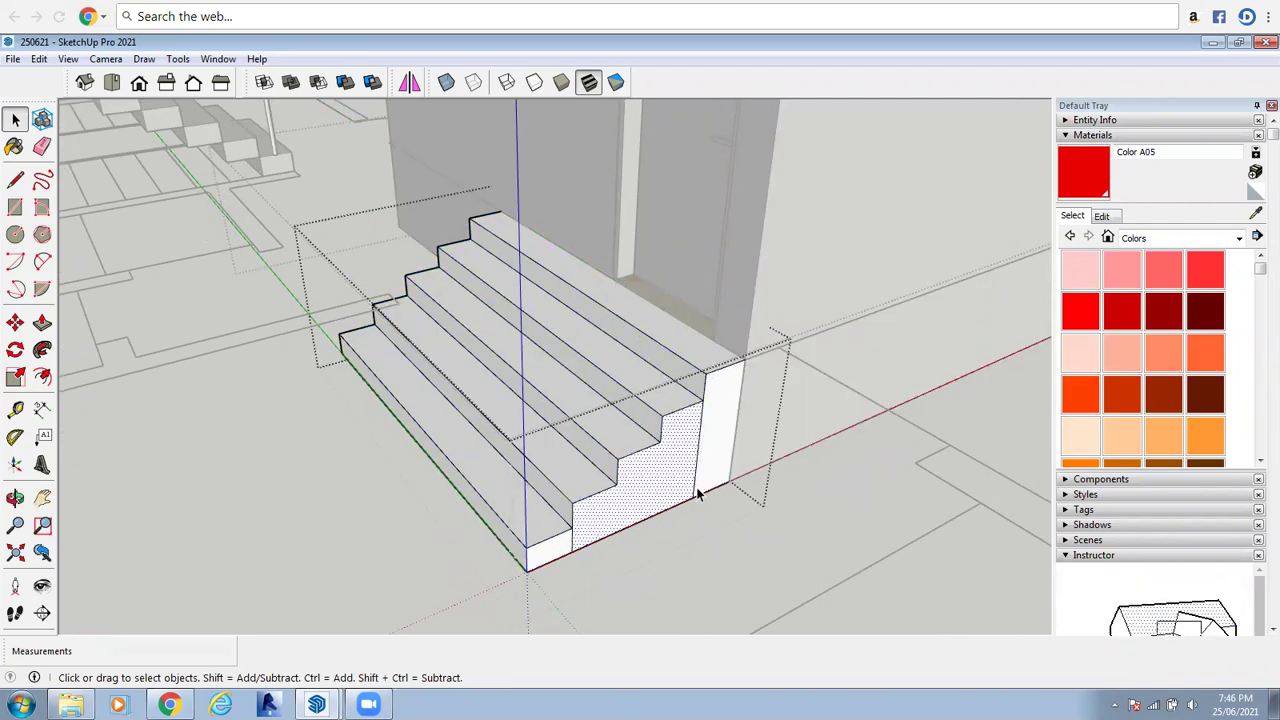
key(Delete)
click(573, 545)
key(Delete)
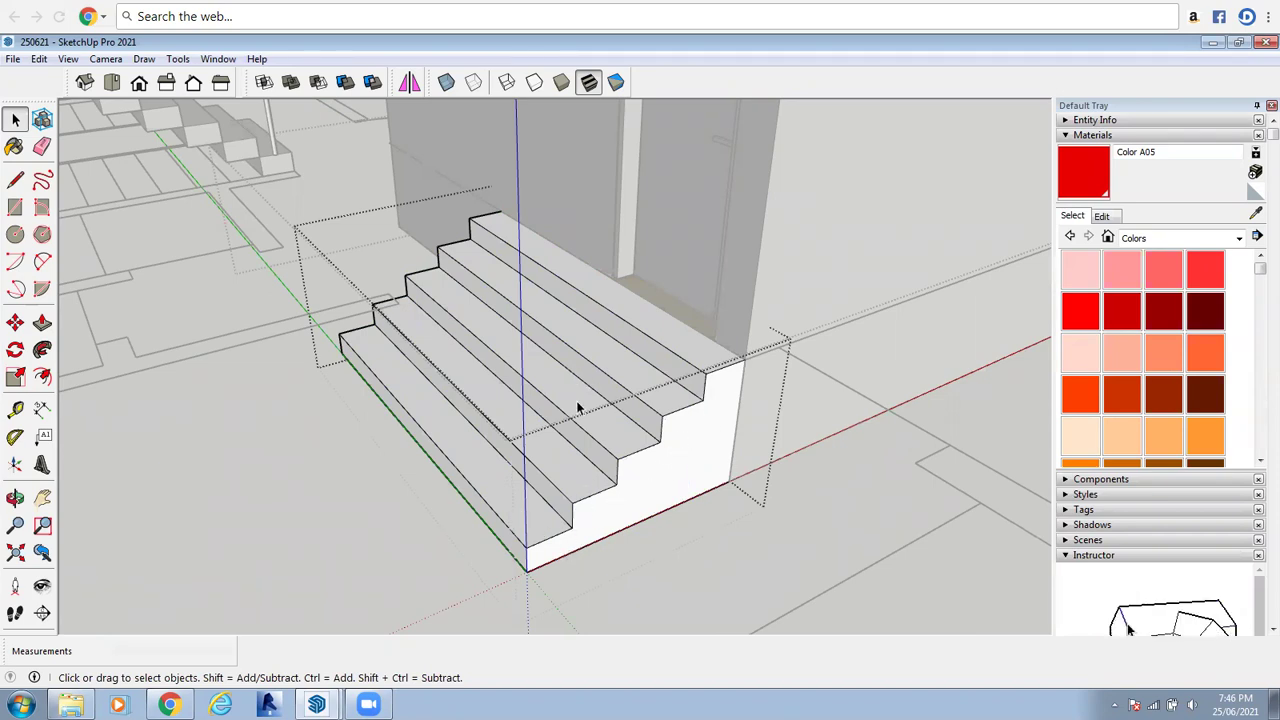
scroll(576, 400, down, 2)
click(623, 545)
Examine the finished entrance steps, the raised room and the three-flight staircase from several sides
click(98, 519)
middle_drag(98, 520, 470, 380)
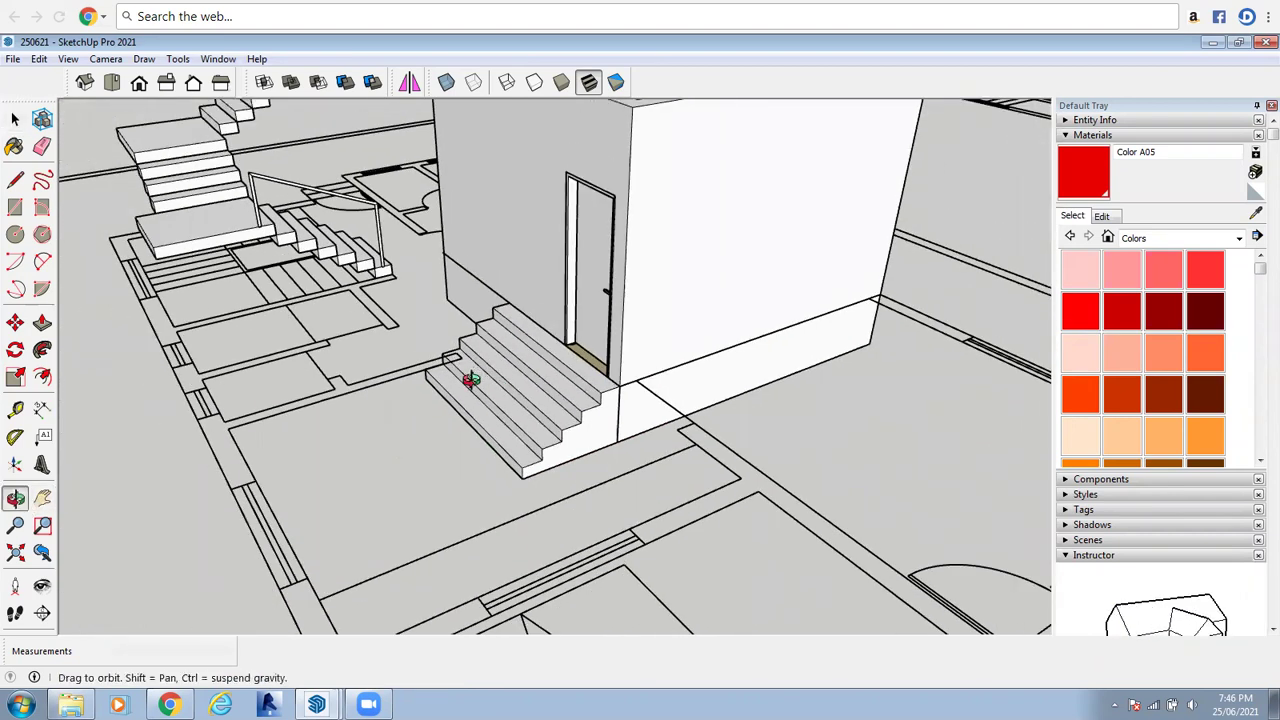
scroll(686, 400, down, 5)
middle_drag(686, 400, 406, 394)
scroll(610, 517, up, 3)
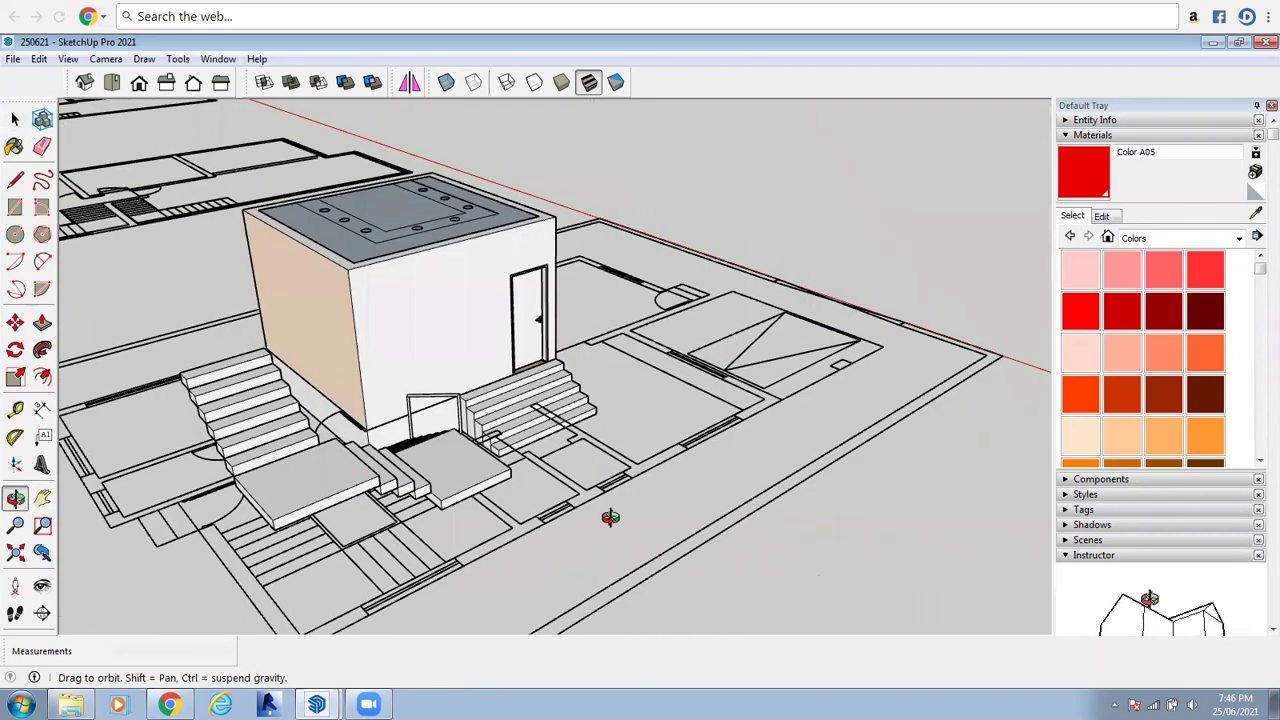
scroll(443, 320, down, 3)
middle_drag(443, 320, 452, 366)
scroll(606, 471, down, 3)
scroll(452, 366, up, 3)
scroll(514, 403, up, 4)
scroll(568, 411, down, 3)
middle_drag(680, 328, 492, 441)
scroll(492, 441, up, 2)
scroll(703, 284, down, 3)
middle_drag(703, 284, 717, 457)
scroll(759, 384, up, 3)
scroll(759, 384, down, 2)
scroll(725, 470, up, 3)
scroll(726, 471, up, 3)
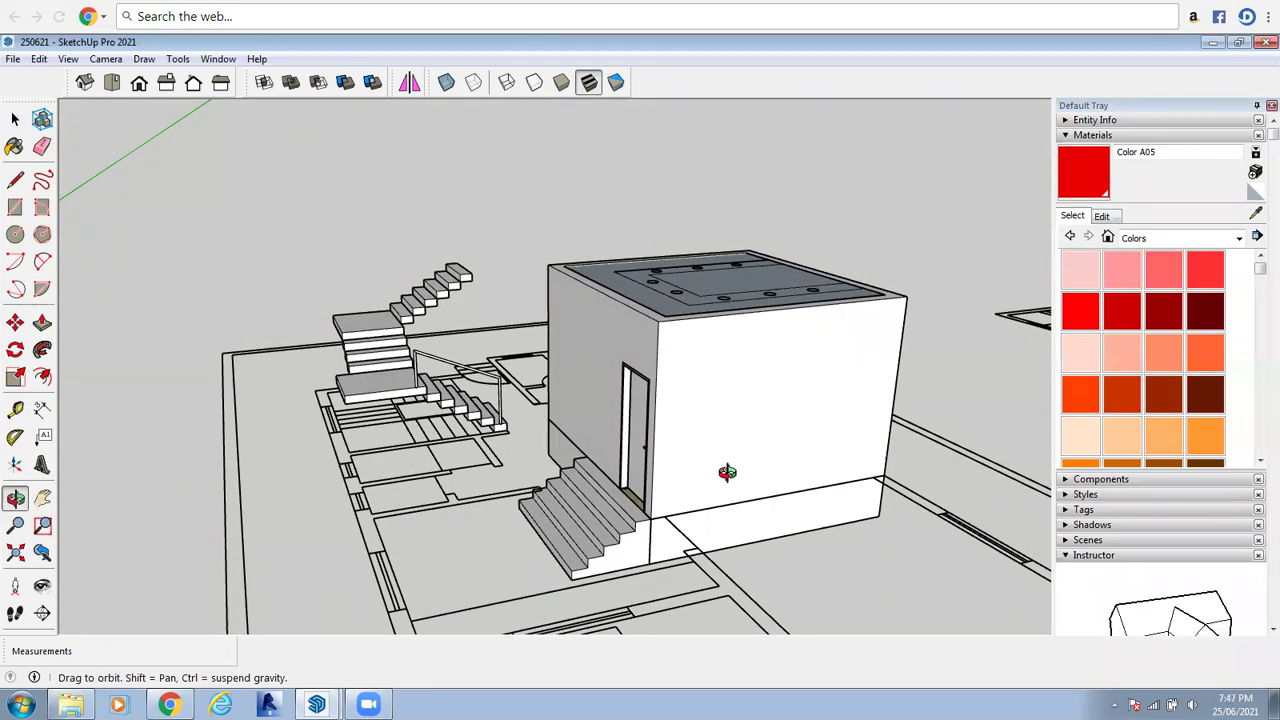
middle_drag(934, 486, 748, 392)
right_click(748, 392)
click(750, 393)
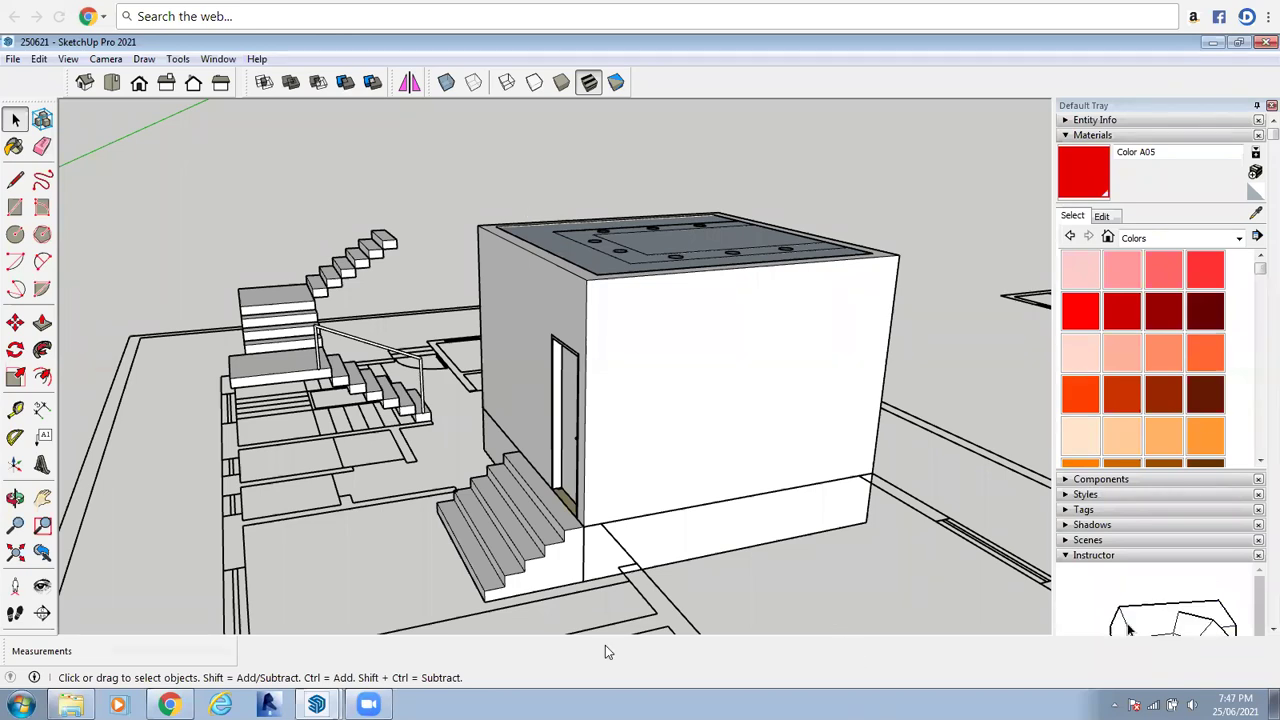
scroll(490, 525, up, 3)
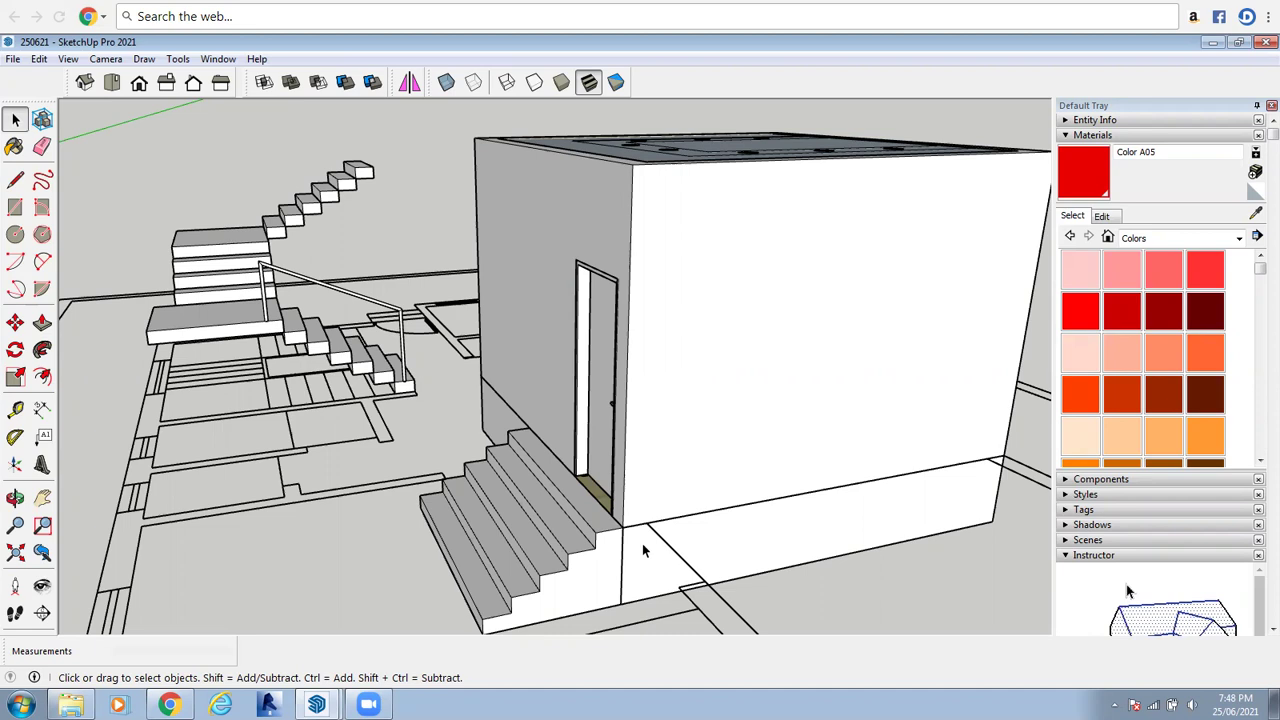
scroll(642, 543, down, 1)
scroll(634, 489, down, 1)
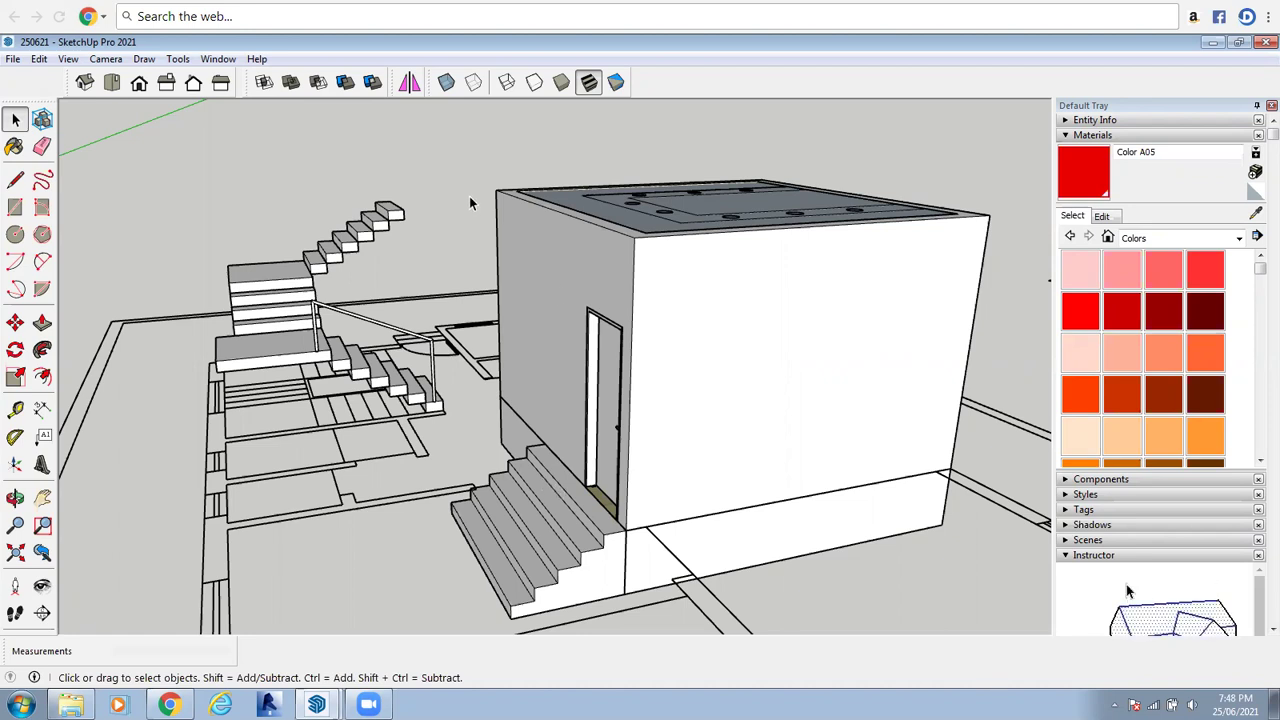
click(612, 400)
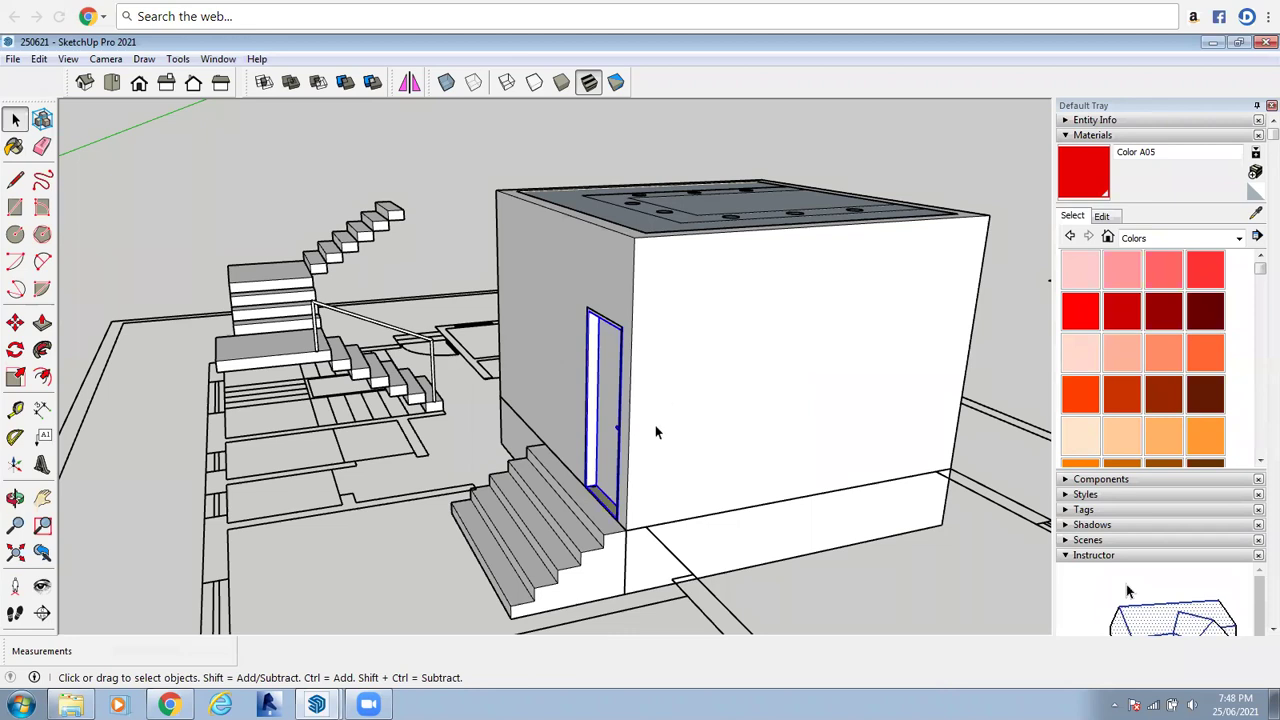
scroll(545, 452, down, 1)
scroll(25, 491, down, 2)
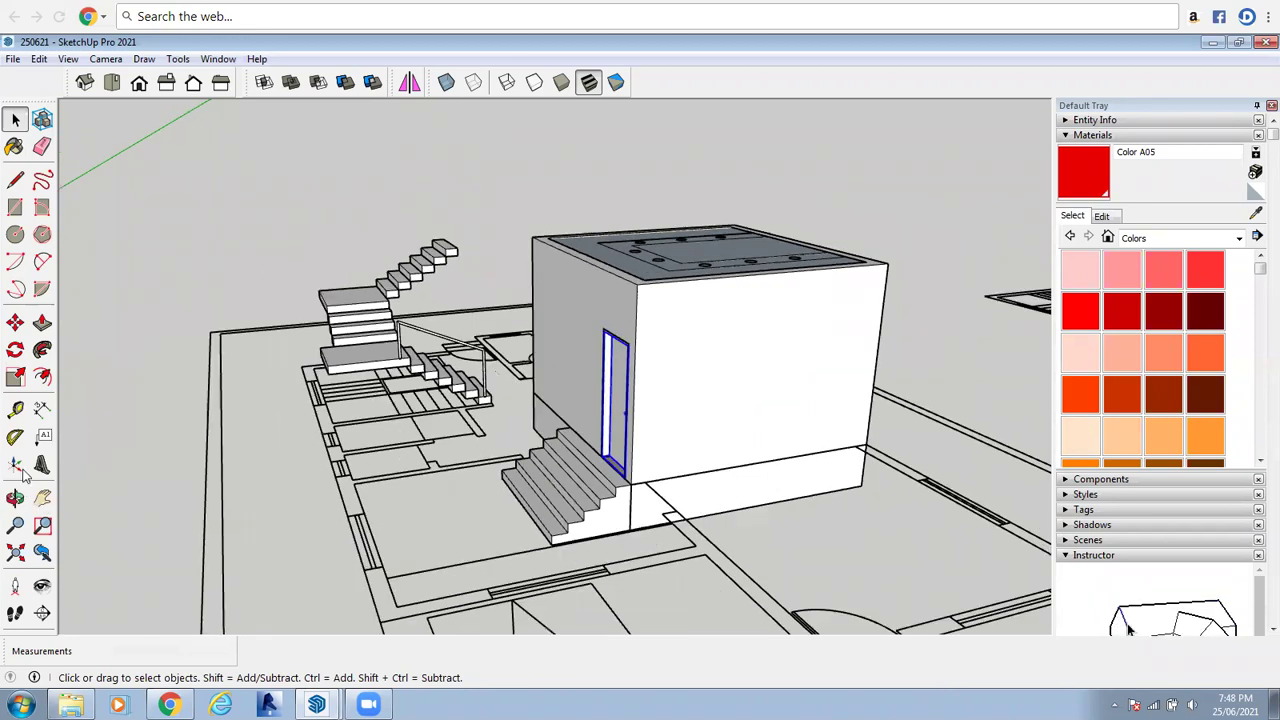
scroll(22, 480, up, 1)
middle_drag(590, 478, 613, 471)
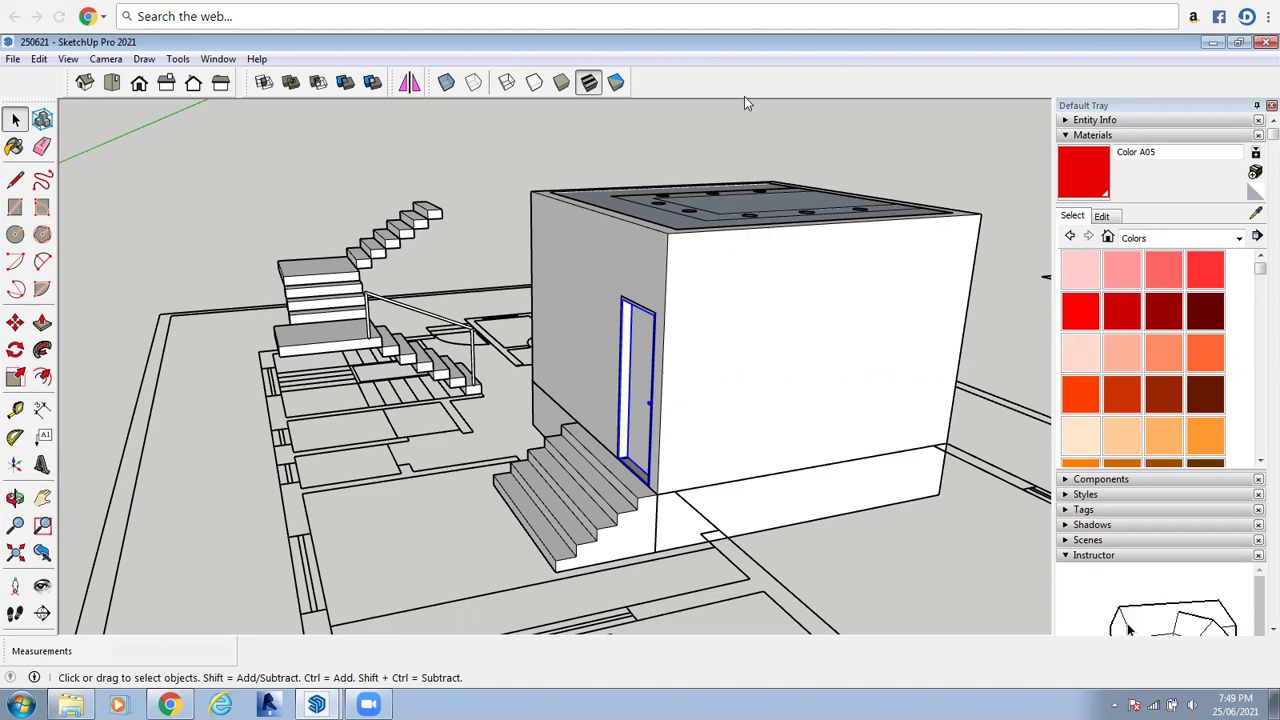
click(831, 152)
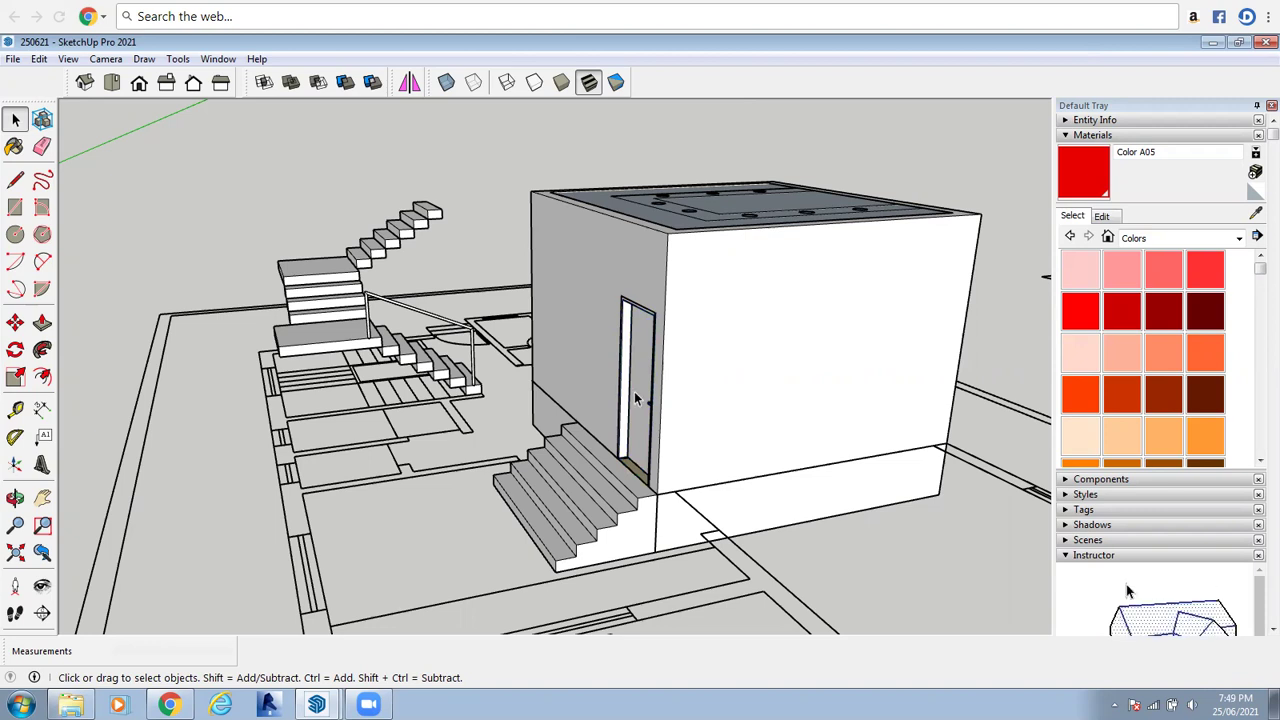
Copy the room's door and place the copy about 17' 3" away, beyond the staircase side of the room
scroll(640, 520, up, 4)
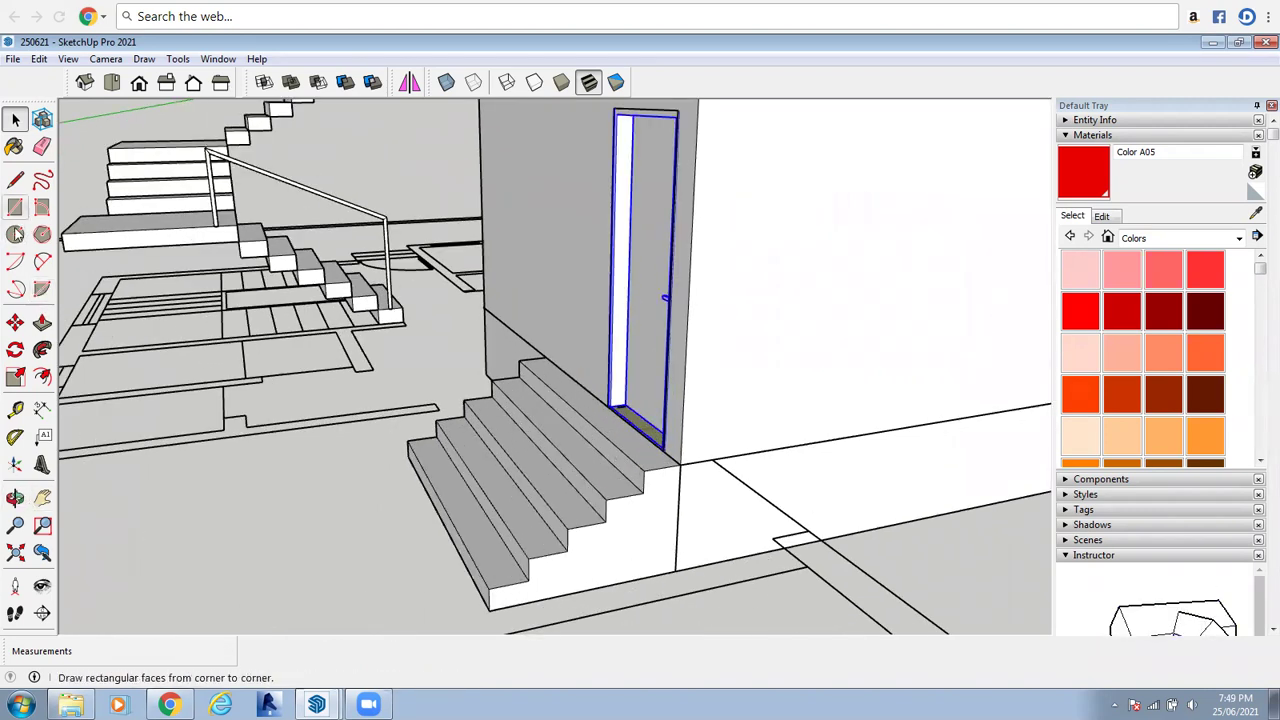
click(15, 322)
click(615, 403)
key(ctrl)
scroll(677, 343, up, 3)
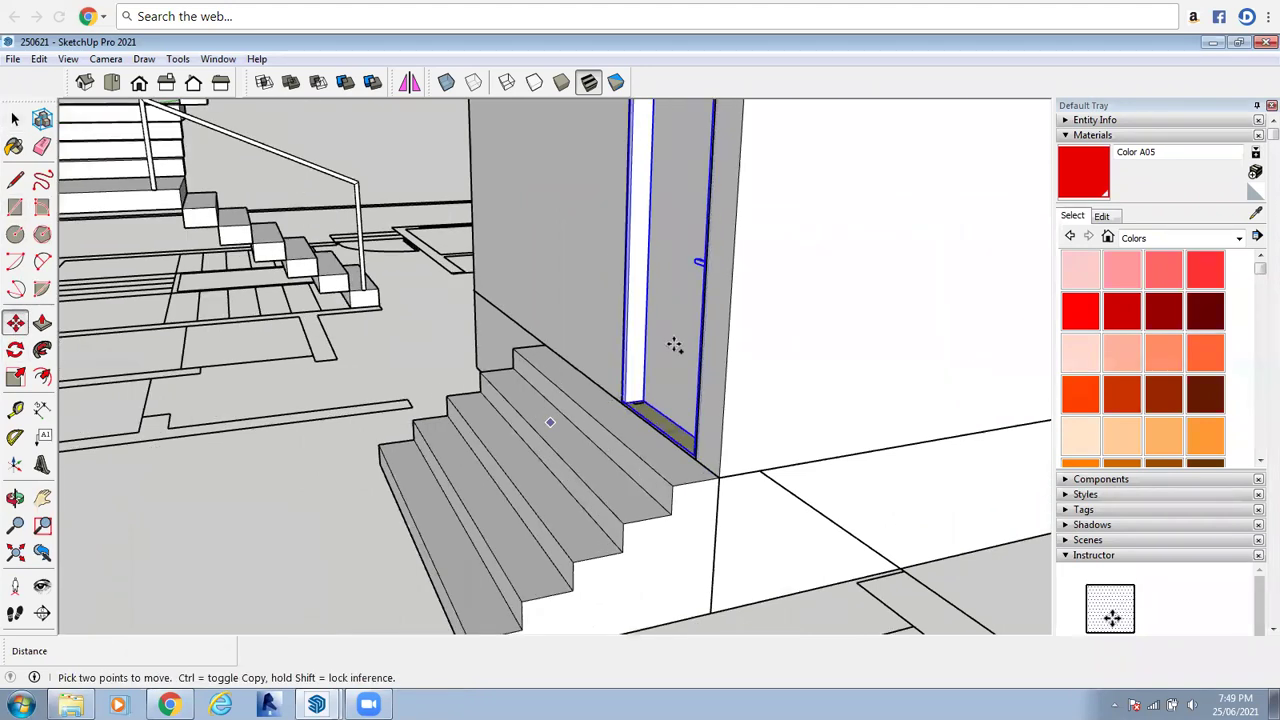
scroll(545, 373, up, 2)
scroll(545, 373, down, 3)
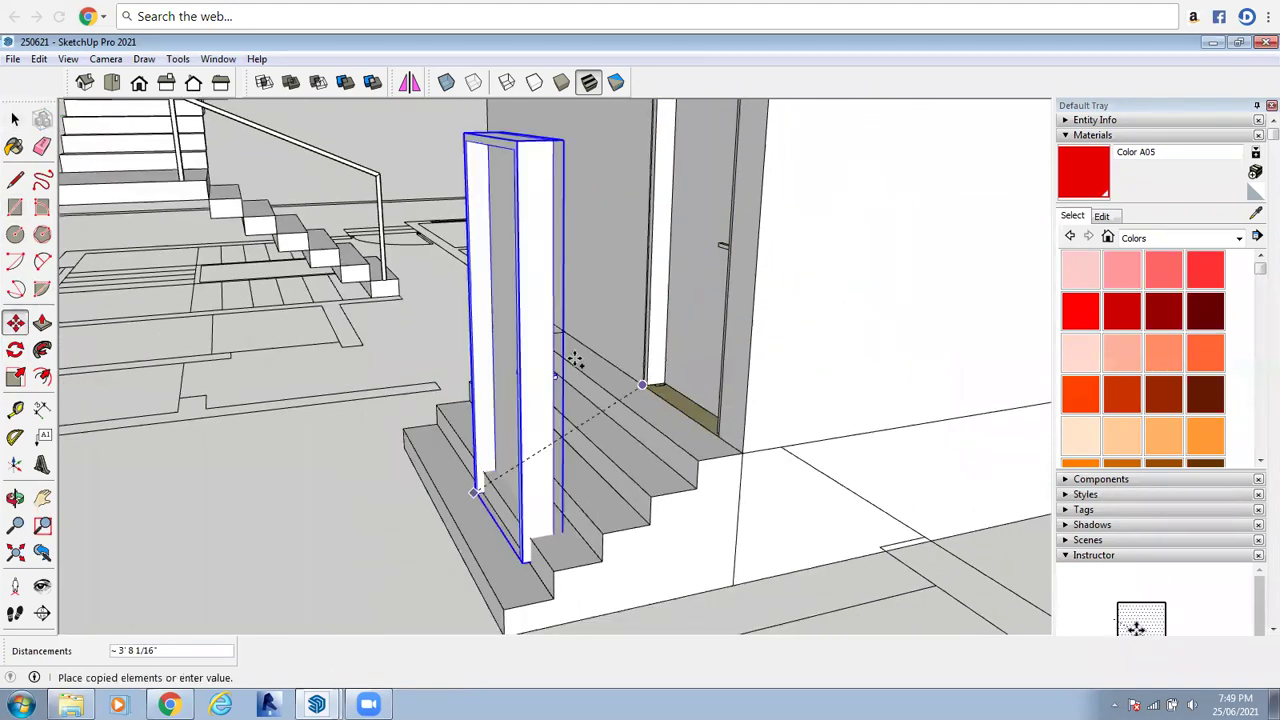
scroll(205, 430, down, 6)
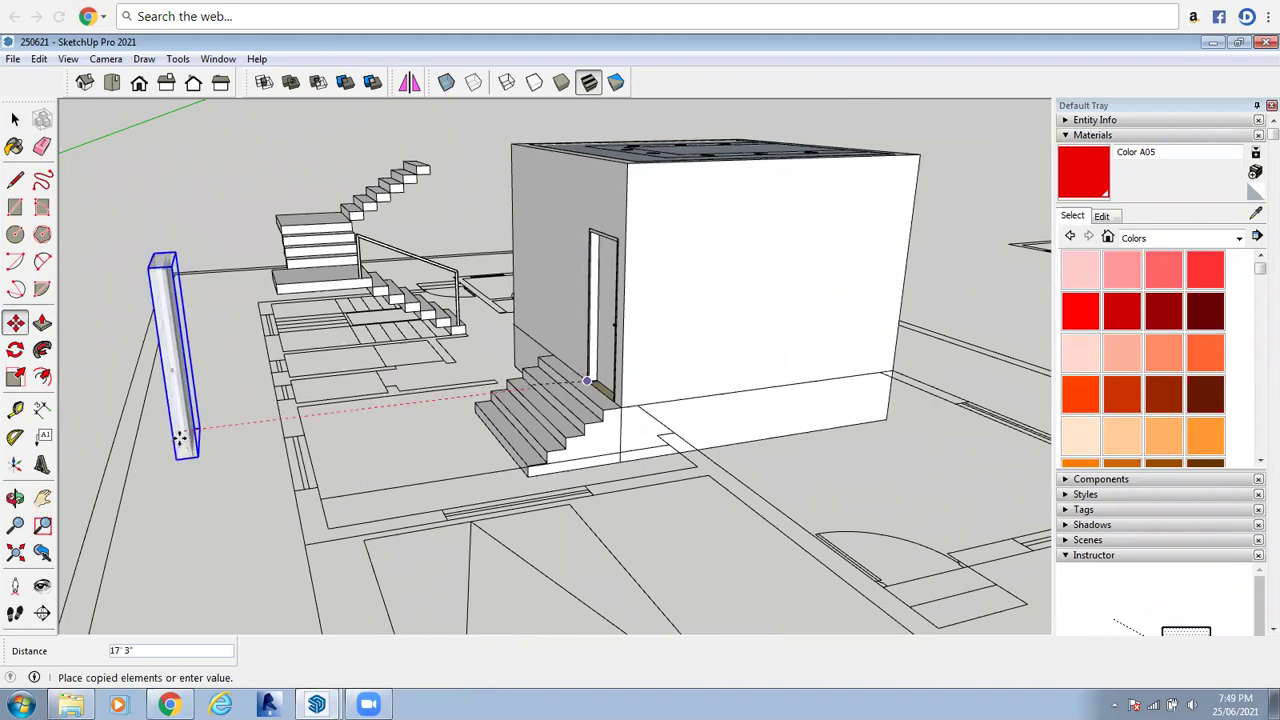
click(186, 444)
key(space)
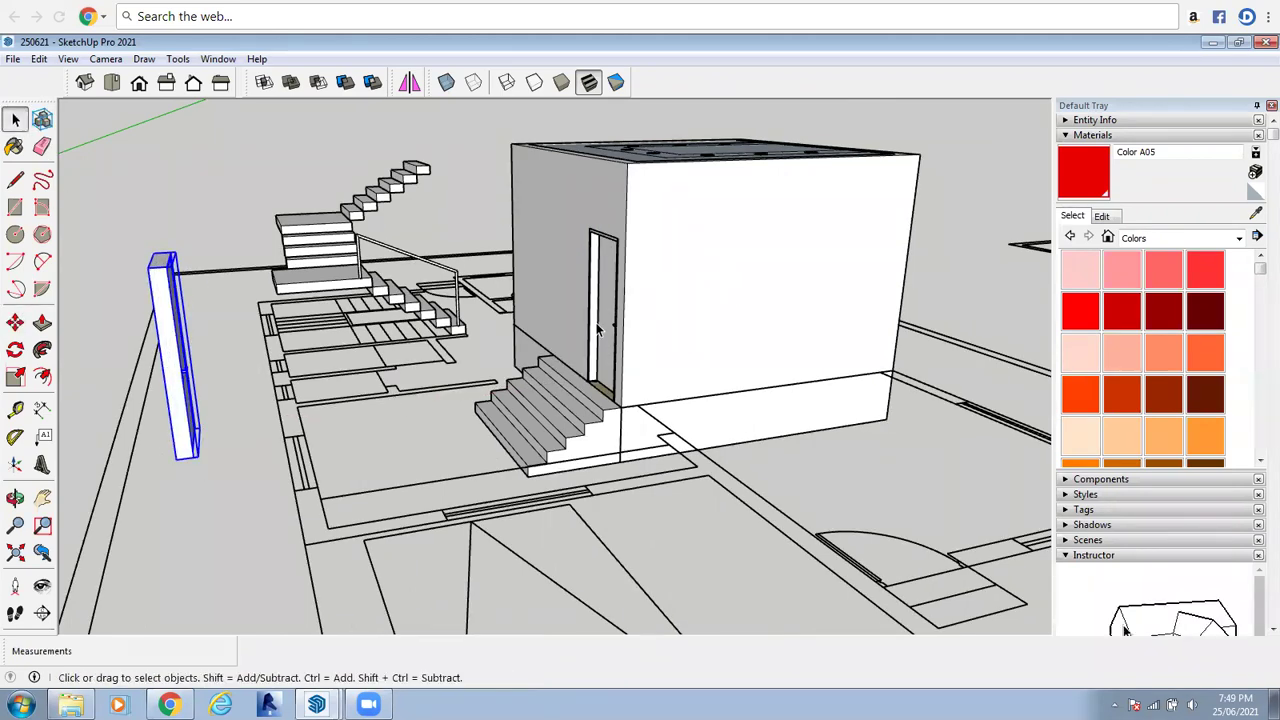
Delete the original door from the room's wall to leave an empty opening above the entrance steps
middle_drag(520, 350, 570, 345)
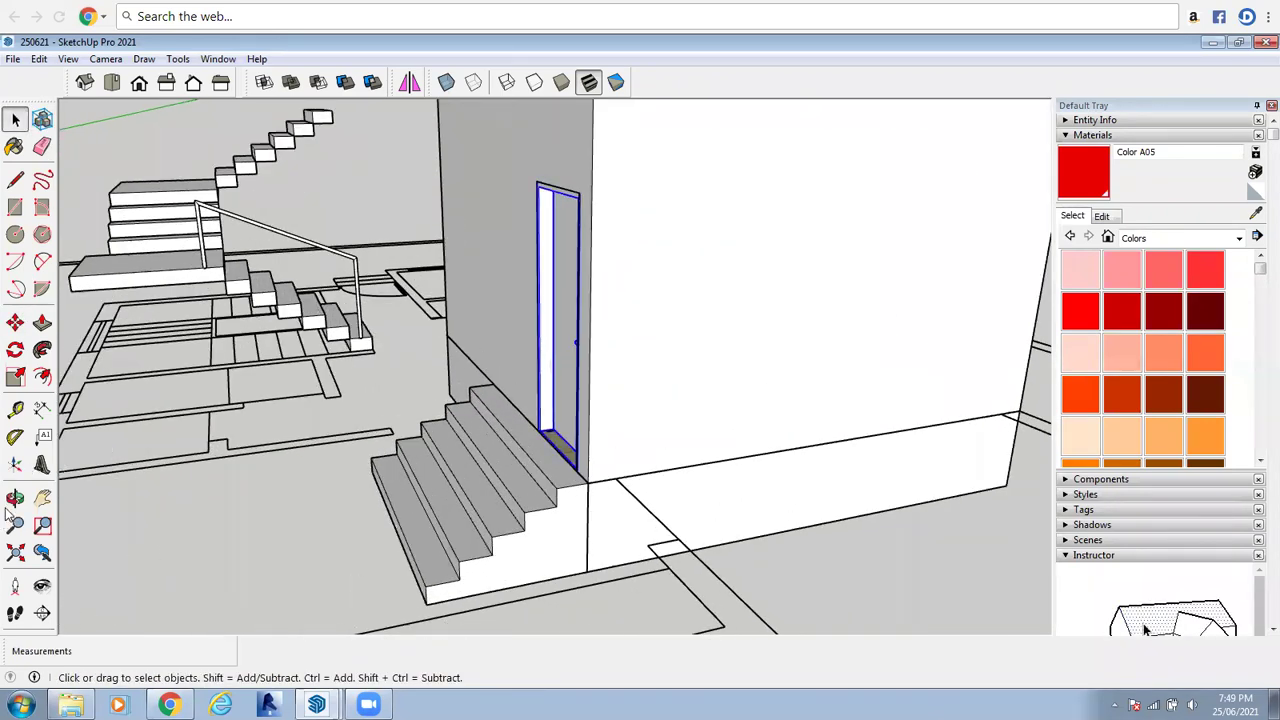
click(15, 497)
drag(674, 455, 35, 232)
scroll(910, 259, up, 2)
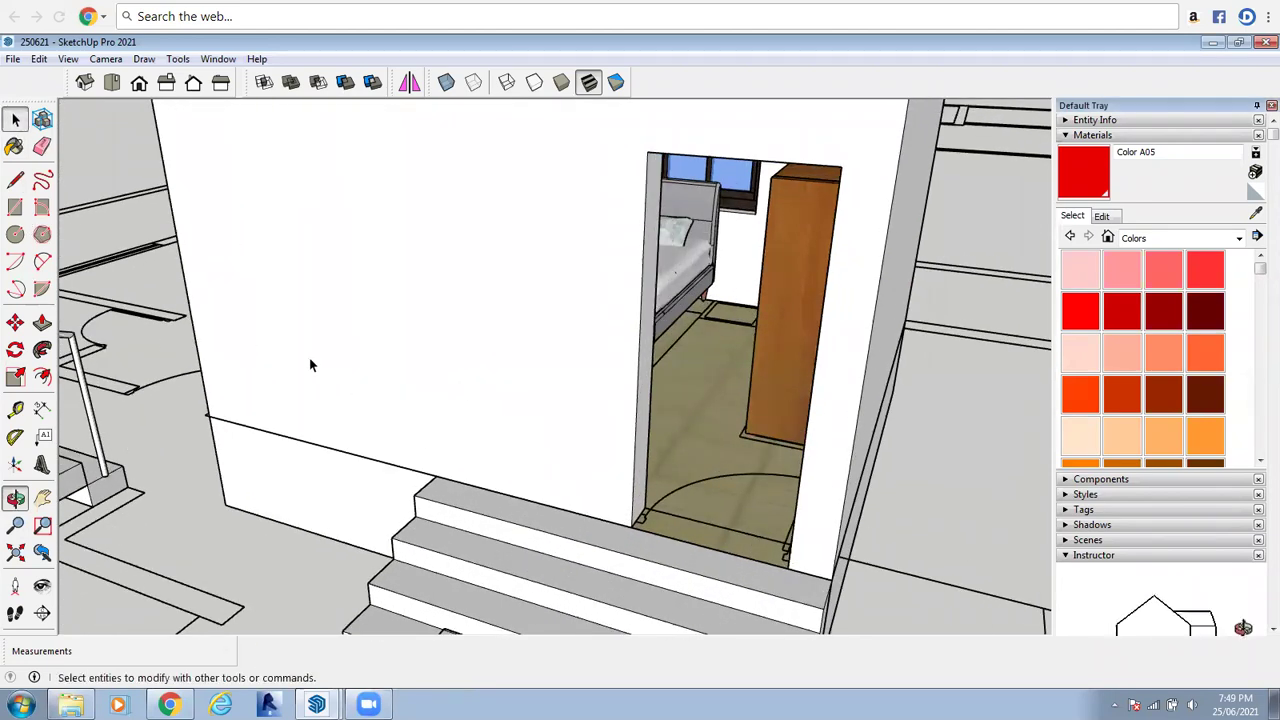
click(15, 118)
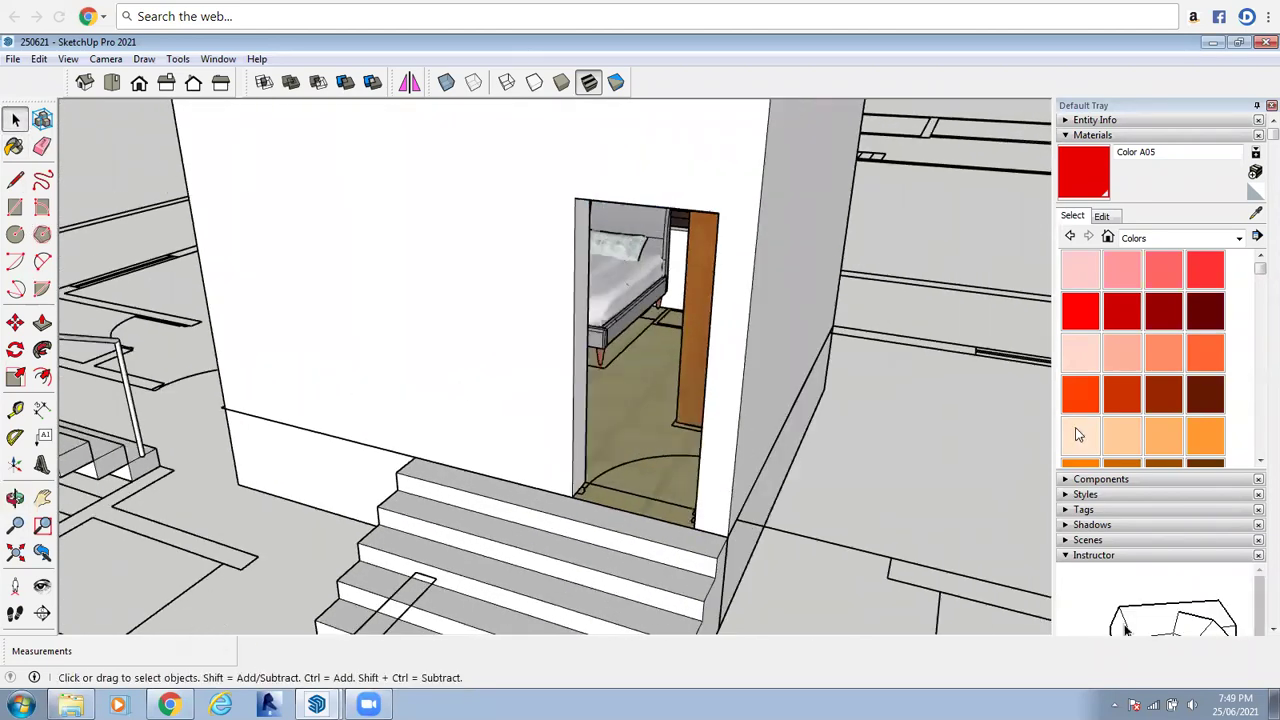
click(15, 206)
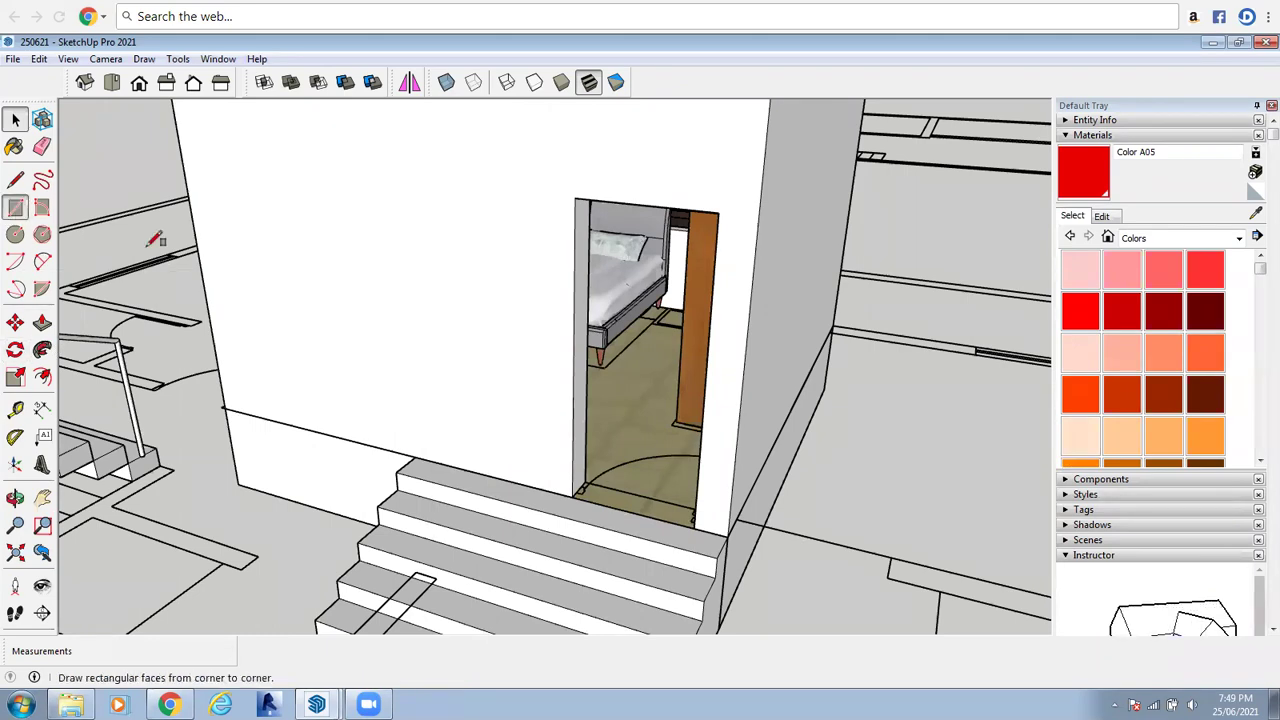
click(575, 196)
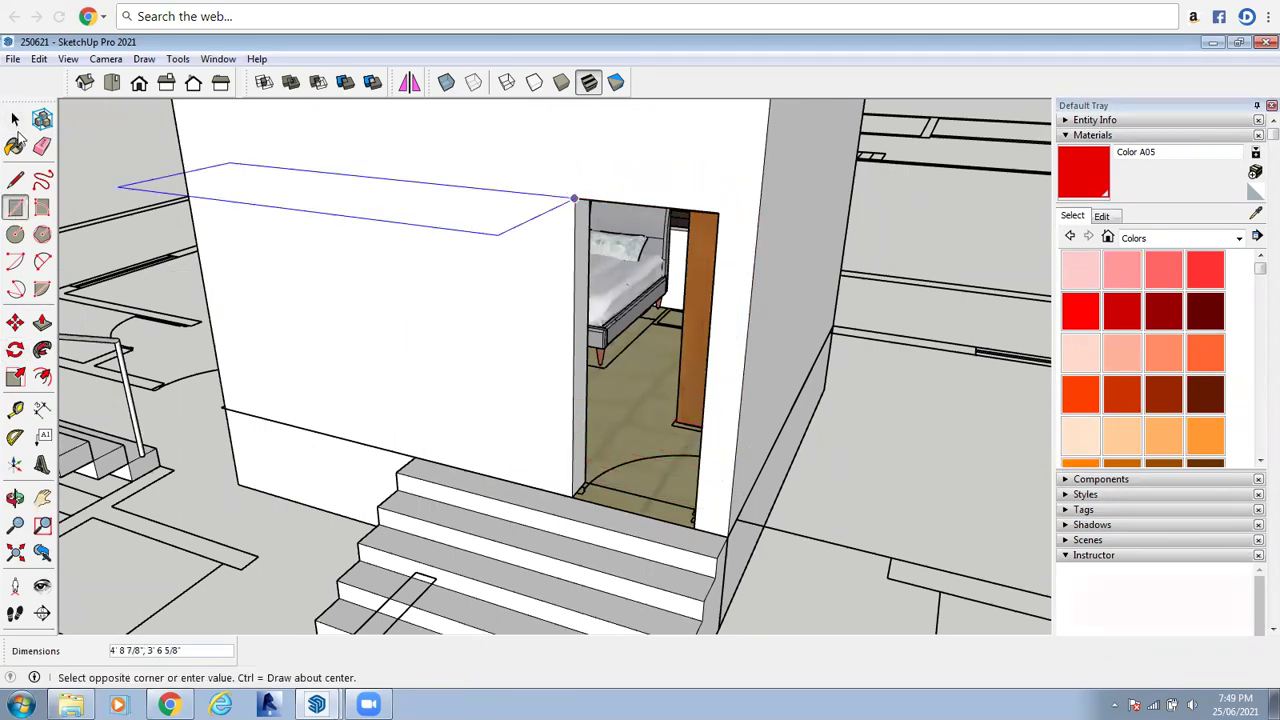
key(Escape)
key(space)
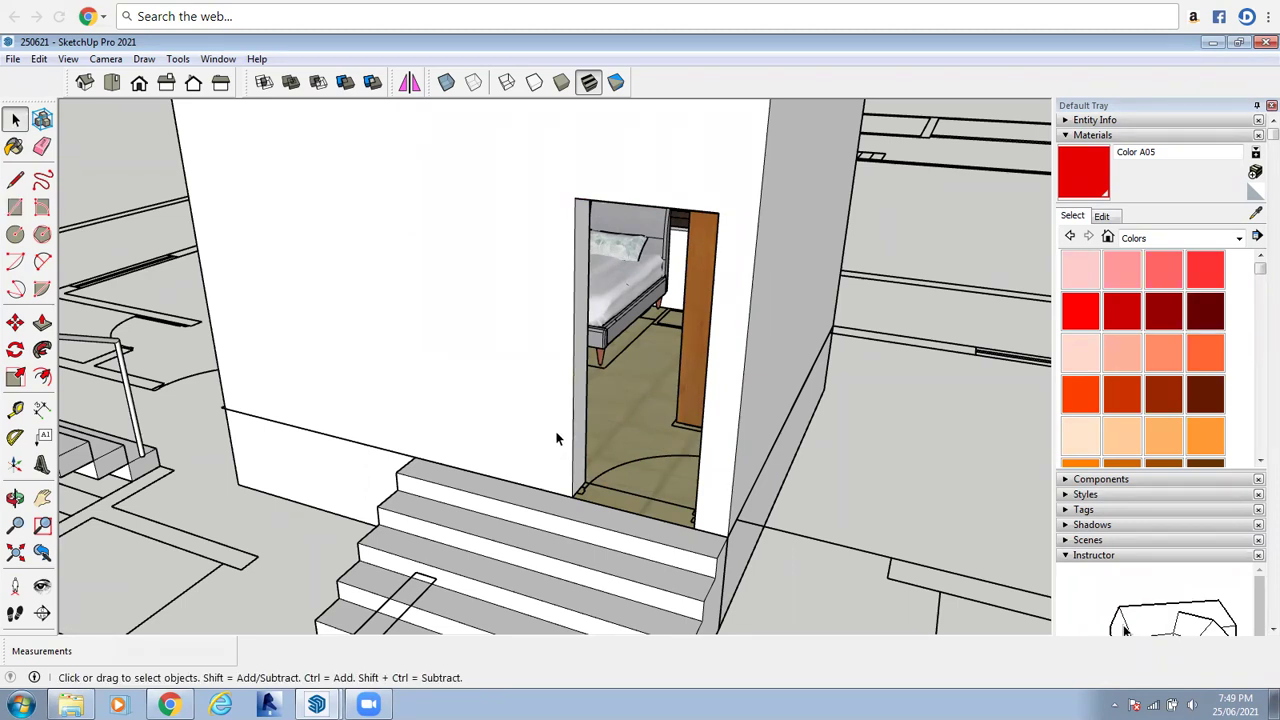
click(557, 438)
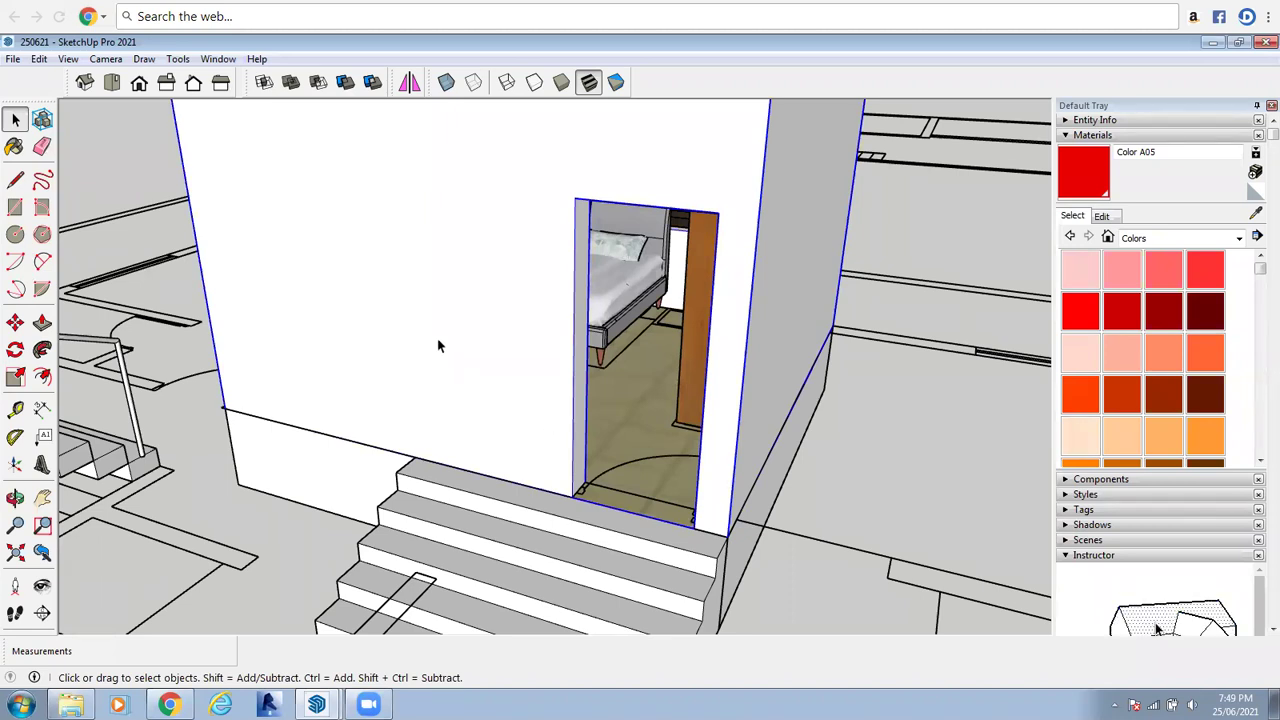
scroll(437, 345, down, 3)
middle_drag(497, 377, 740, 392)
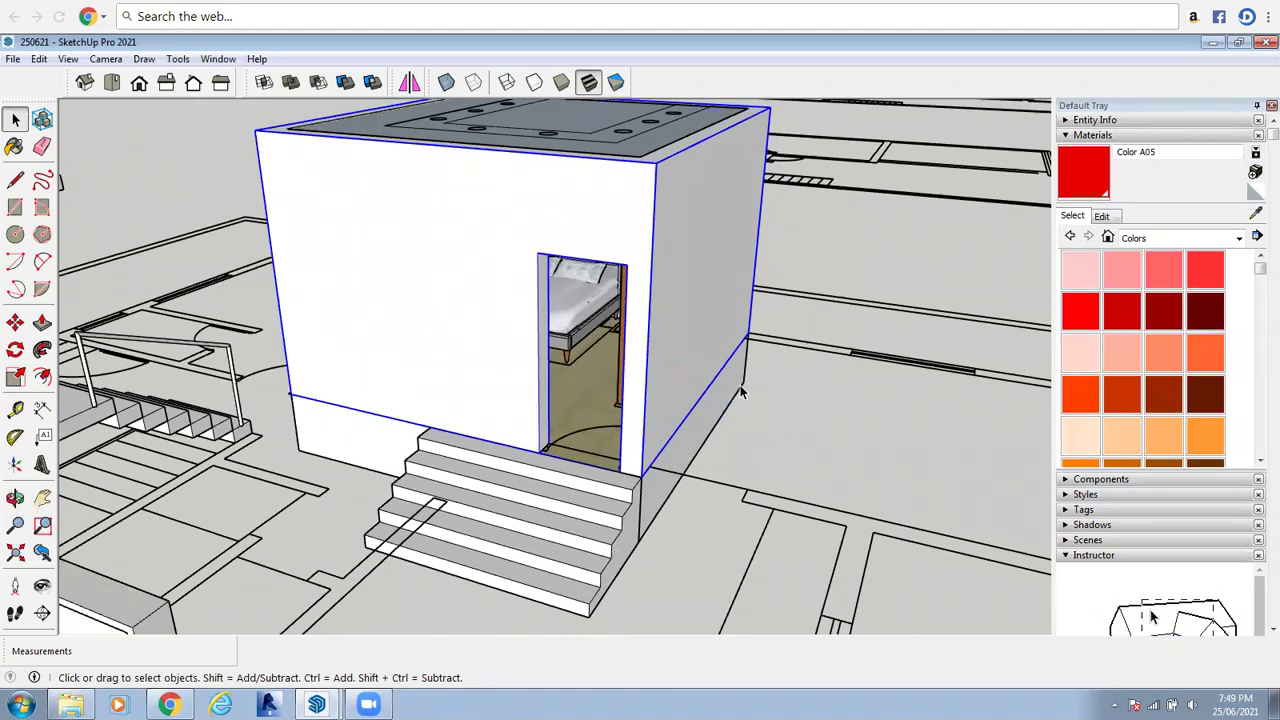
click(913, 476)
click(703, 340)
double_click(572, 285)
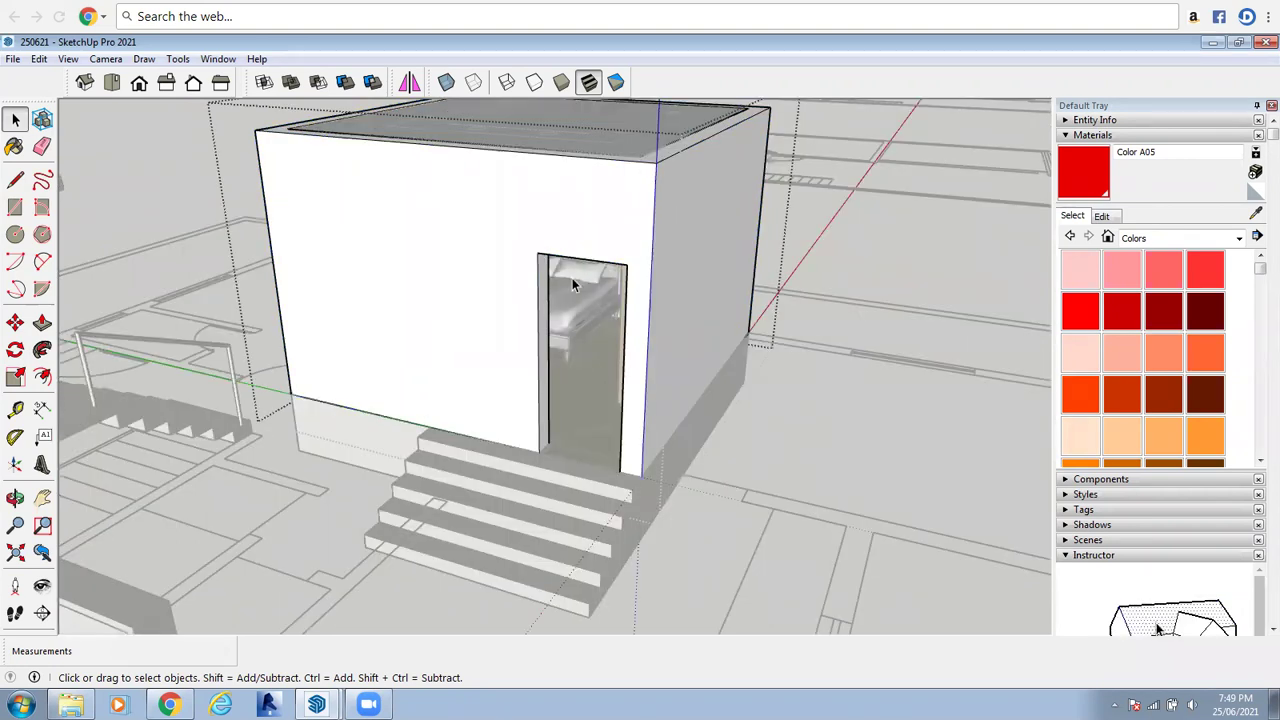
click(823, 433)
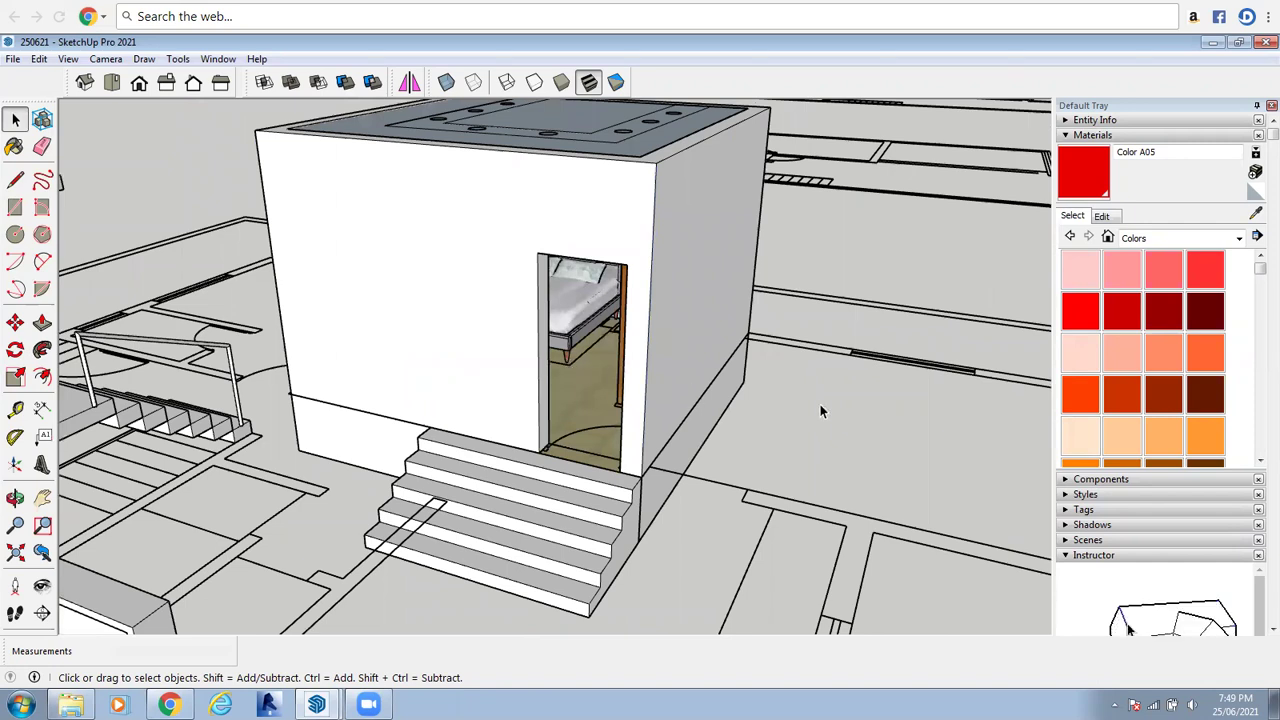
click(628, 244)
scroll(628, 244, up, 2)
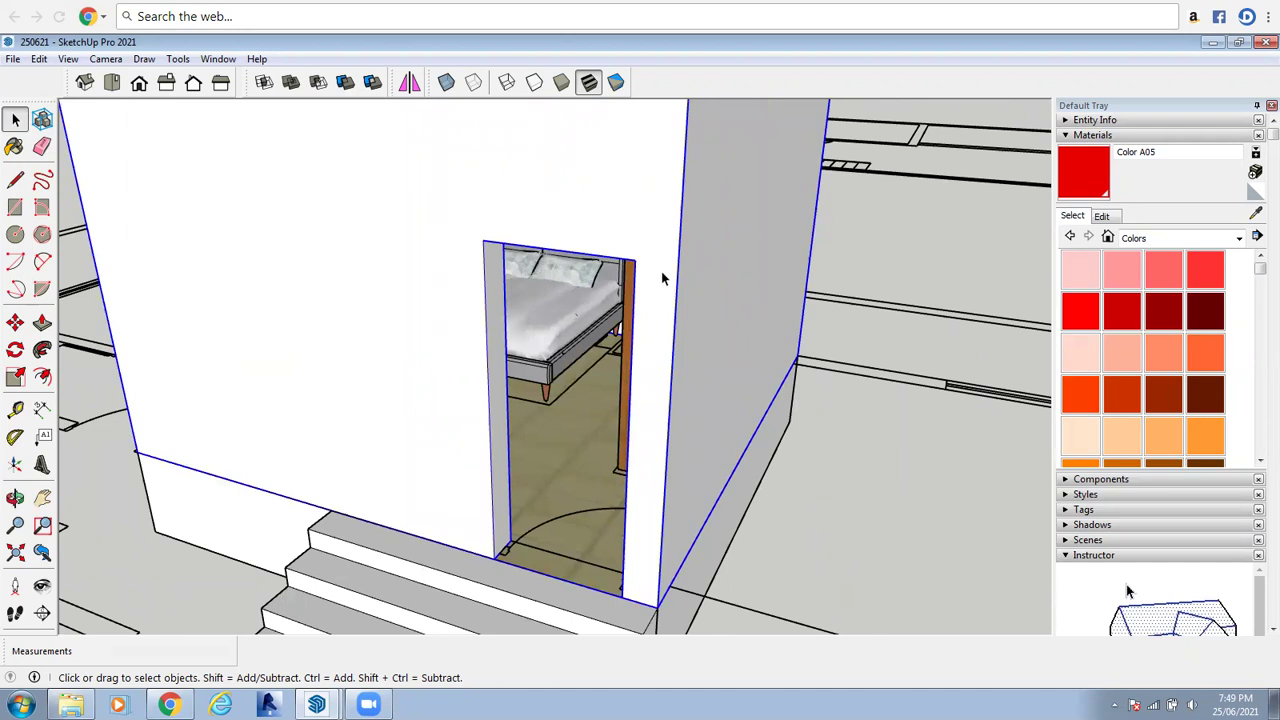
Draw a rectangle 7' by about 2' 11 3/16" that fills the empty door opening above the entrance steps
click(861, 508)
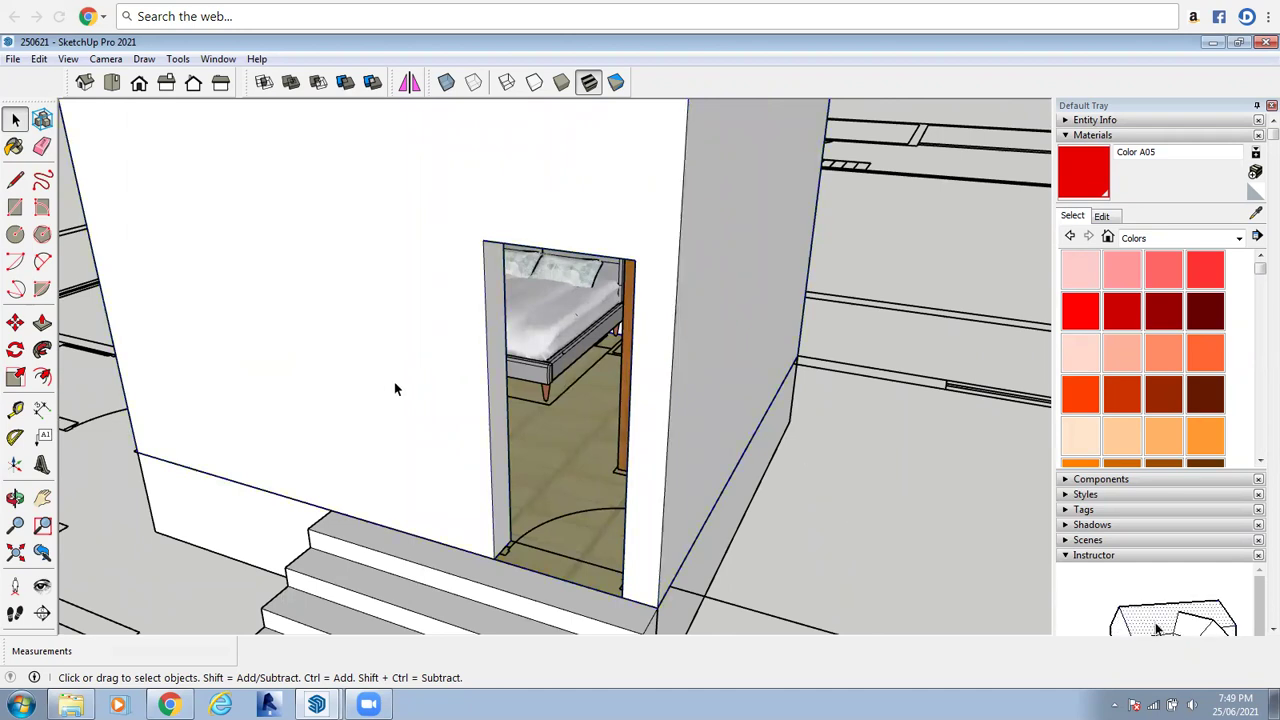
click(16, 208)
click(483, 240)
click(624, 597)
click(16, 119)
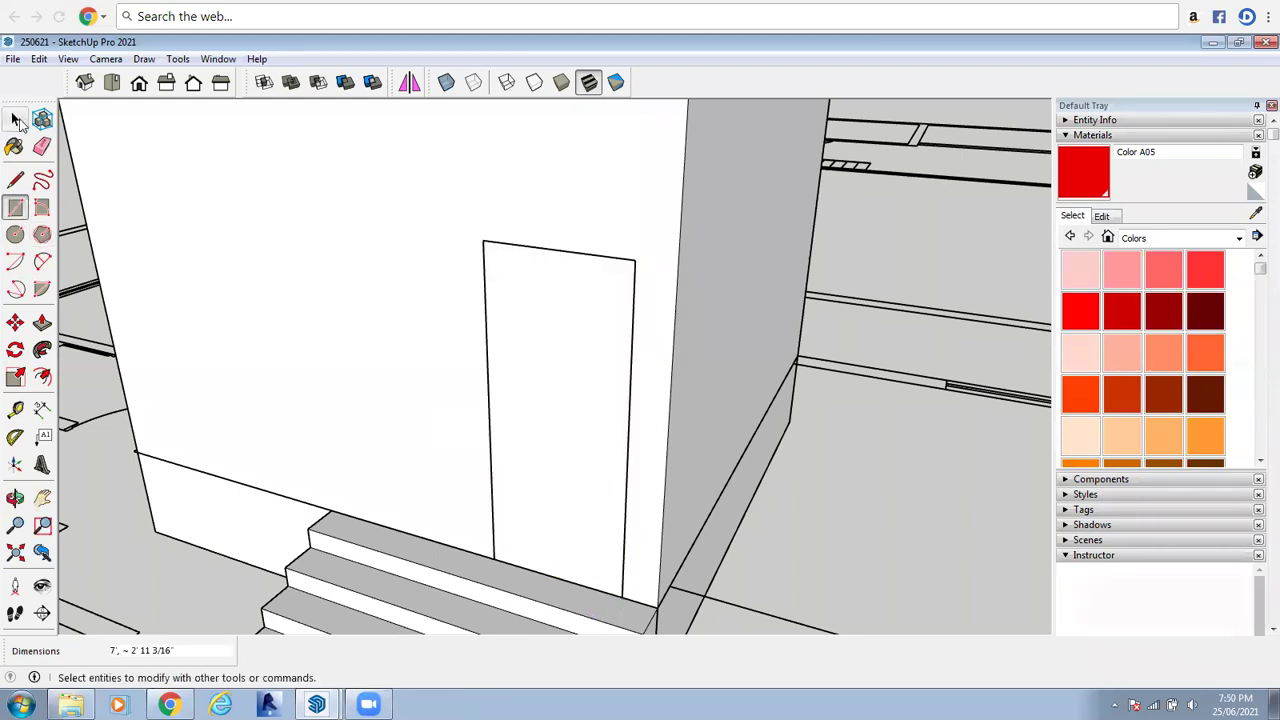
Group the new door rectangle's face together with its edges
scroll(466, 457, down, 3)
click(560, 405)
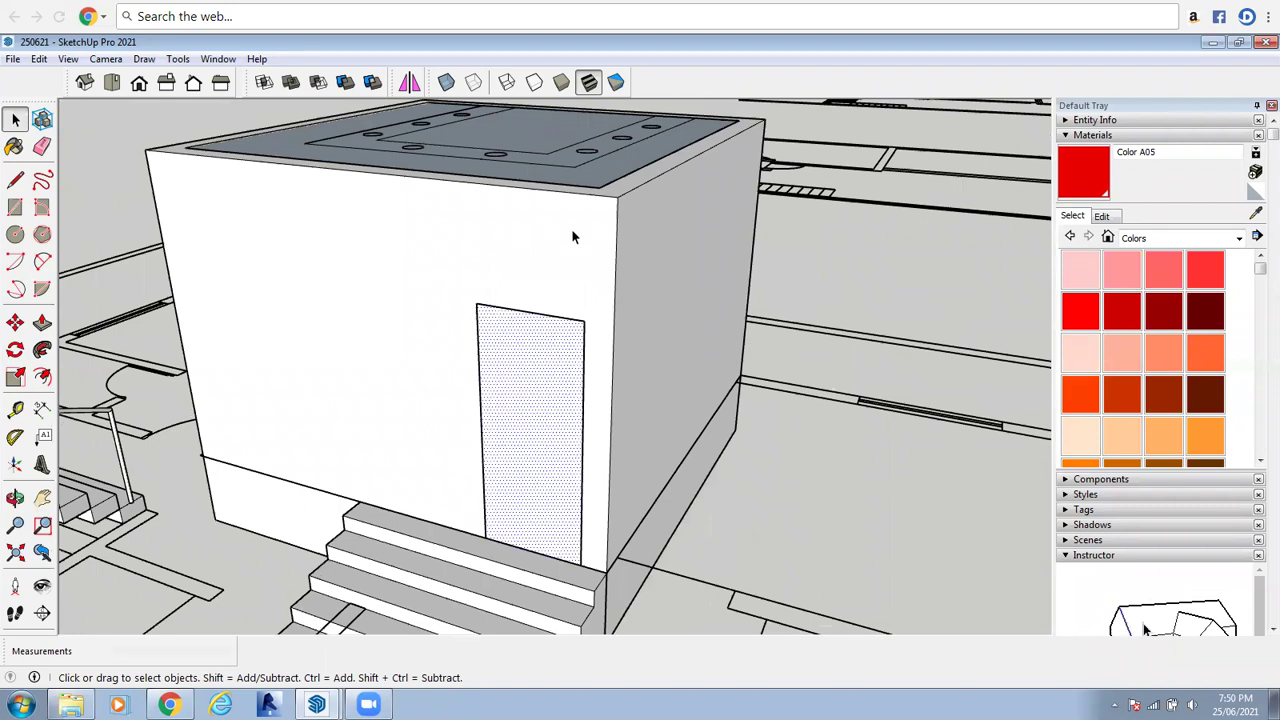
scroll(571, 228, up, 2)
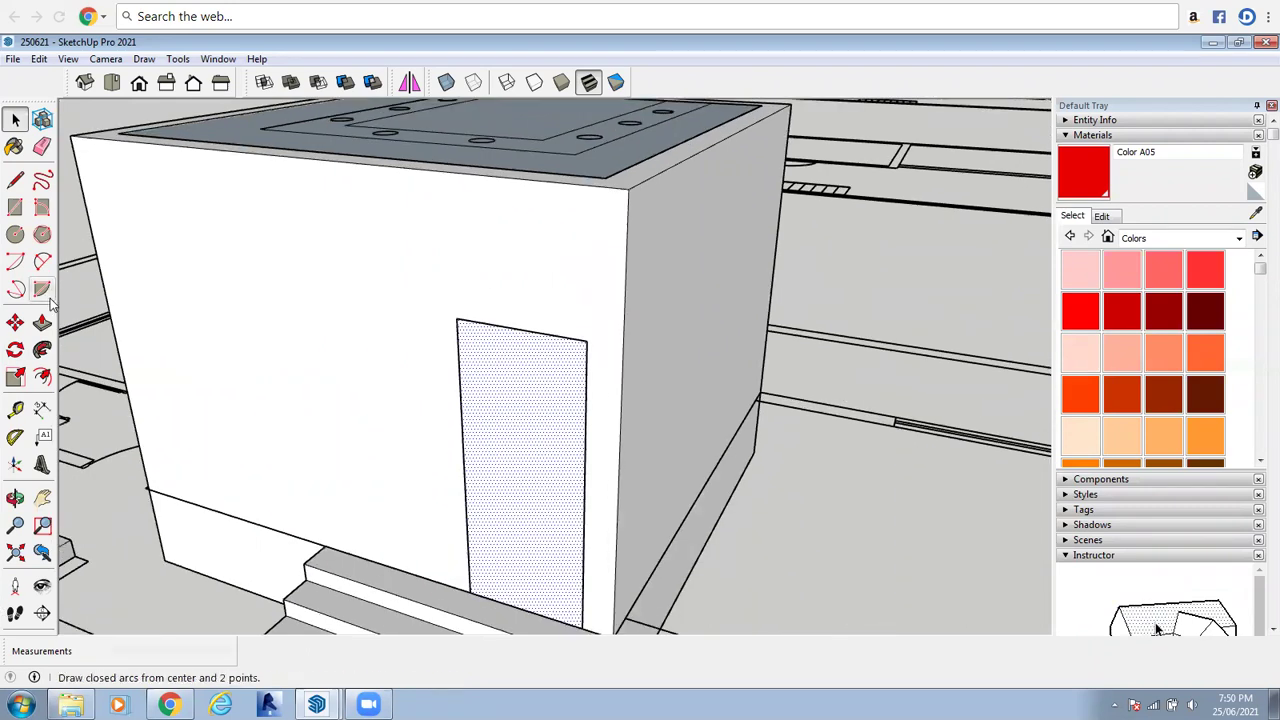
right_click(546, 410)
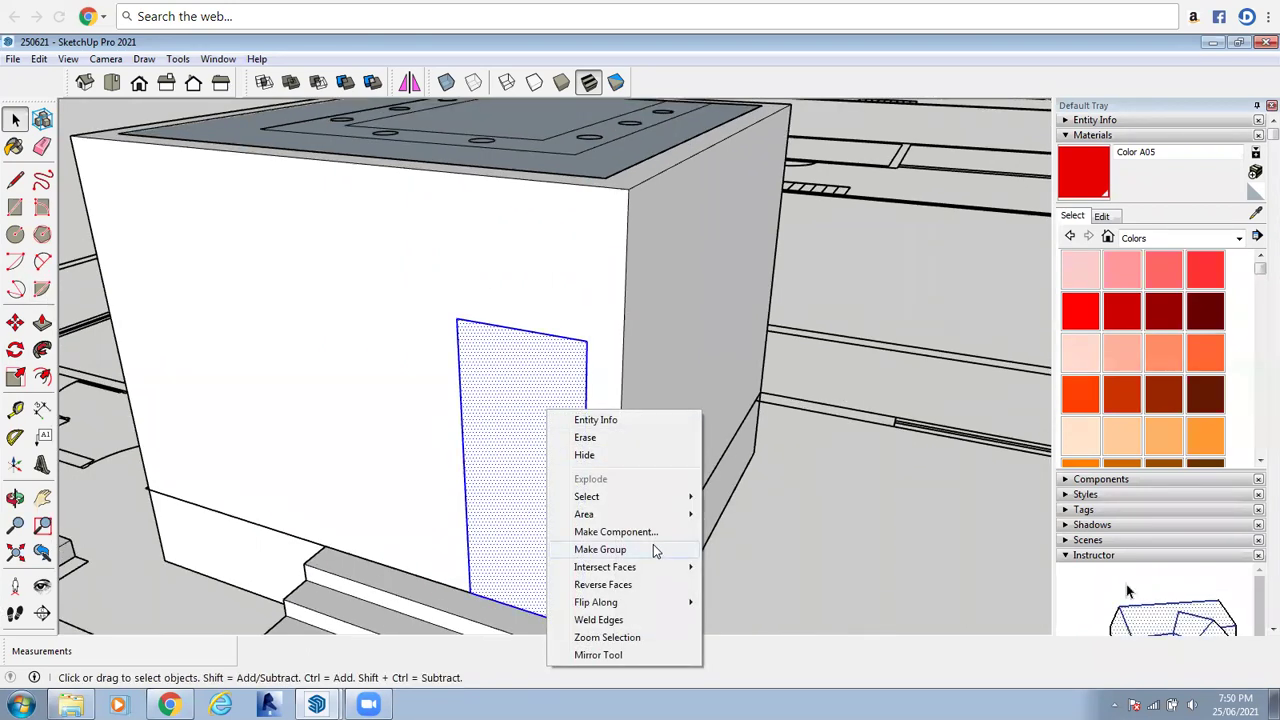
click(653, 549)
double_click(551, 457)
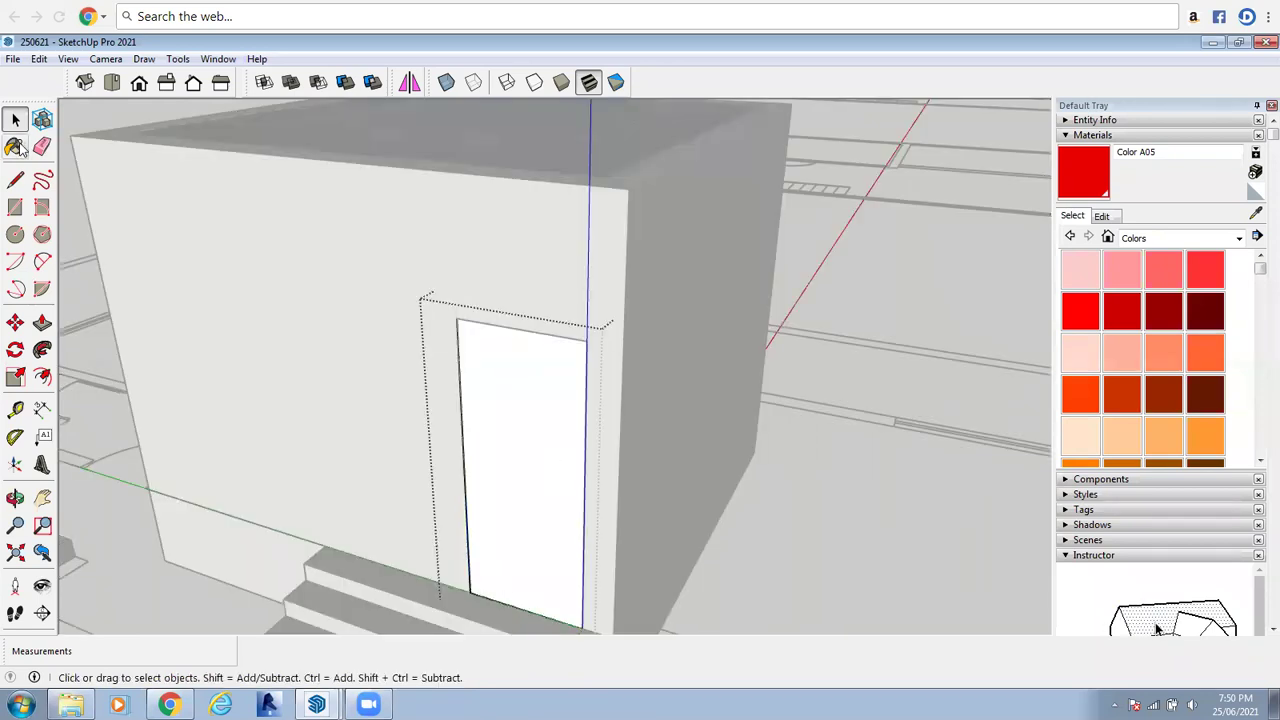
click(807, 535)
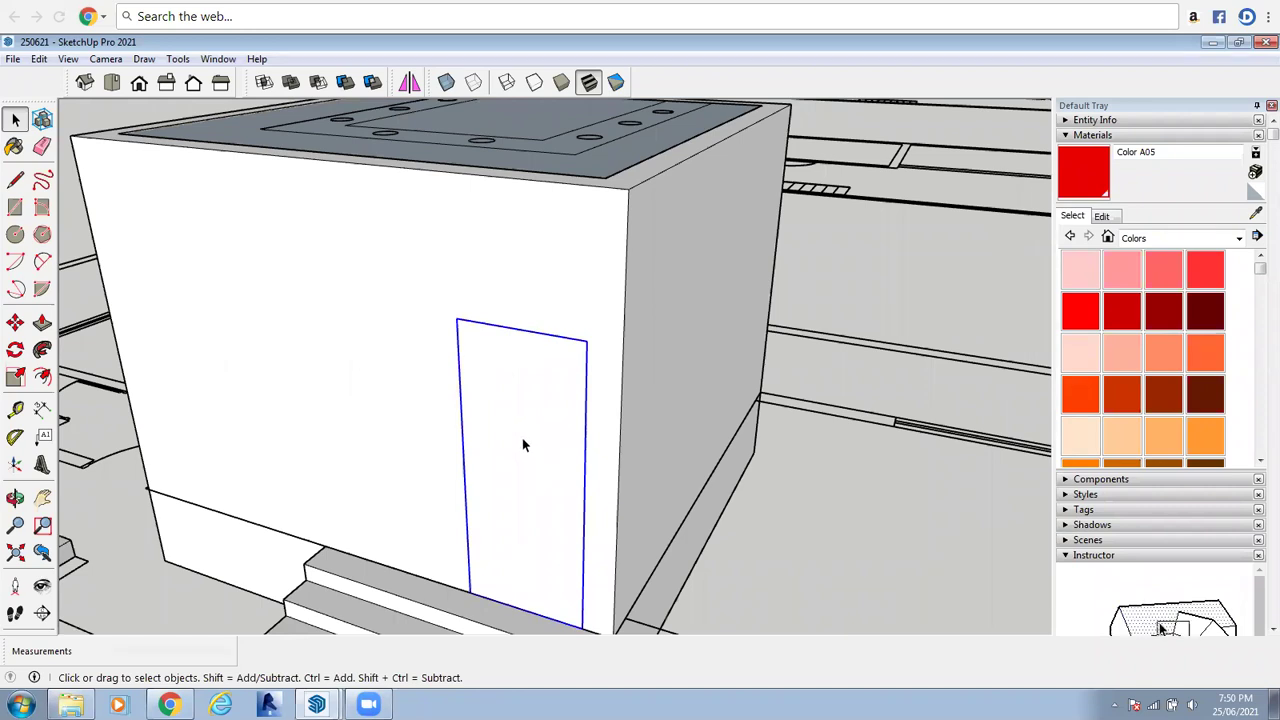
Extrude the grouped door rectangle with Push/Pull through the wall thickness to the room's inner wall edge
scroll(522, 445, down, 2)
scroll(522, 443, up, 2)
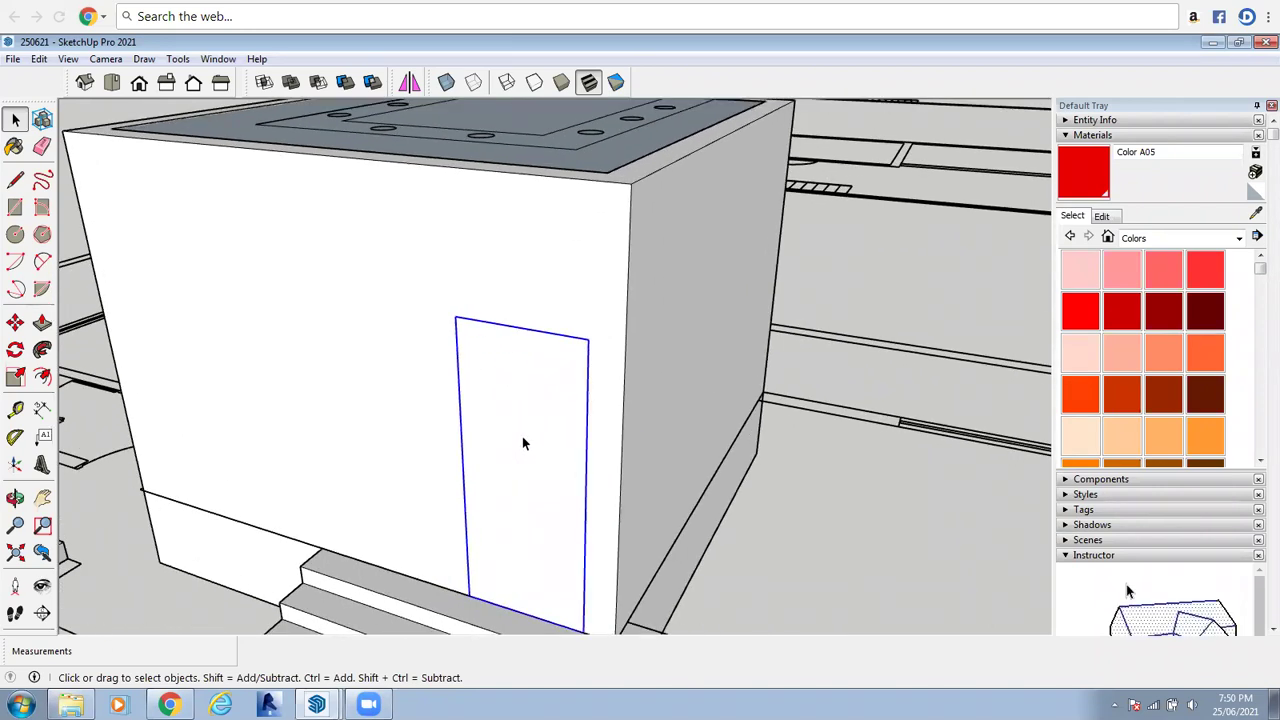
double_click(526, 431)
scroll(600, 360, up, 2)
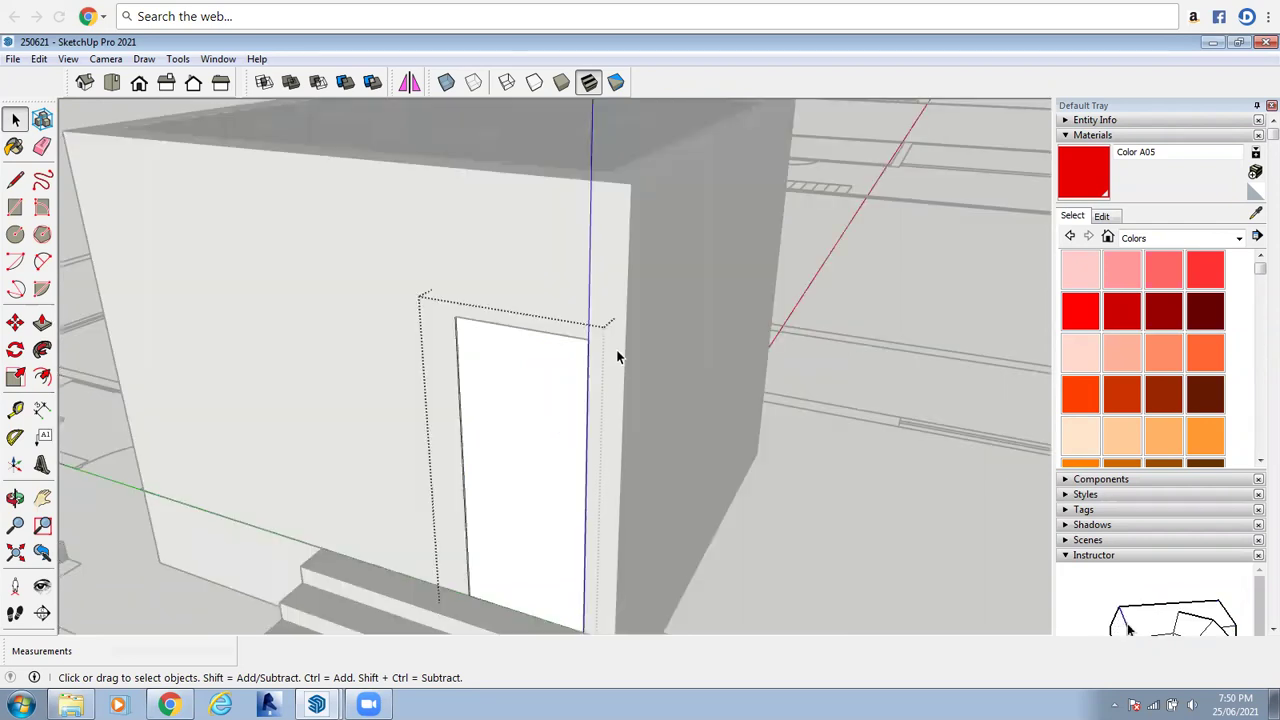
click(42, 322)
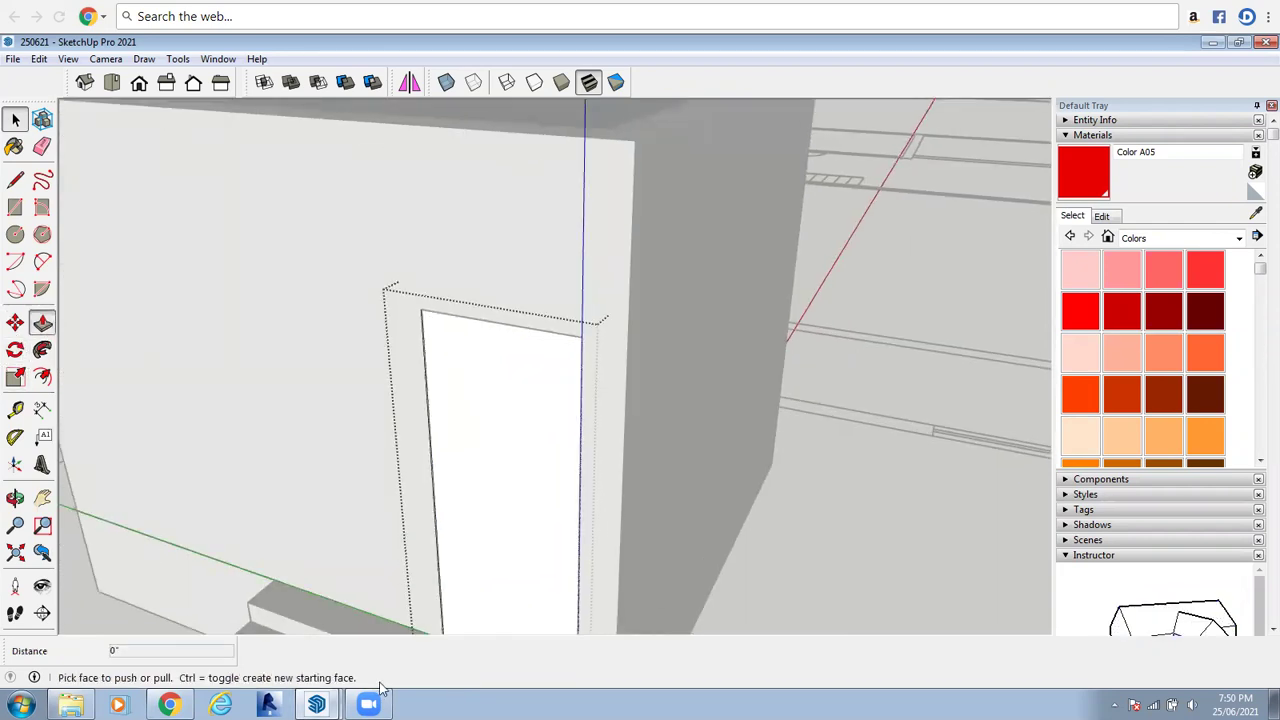
scroll(448, 500, down, 3)
click(425, 388)
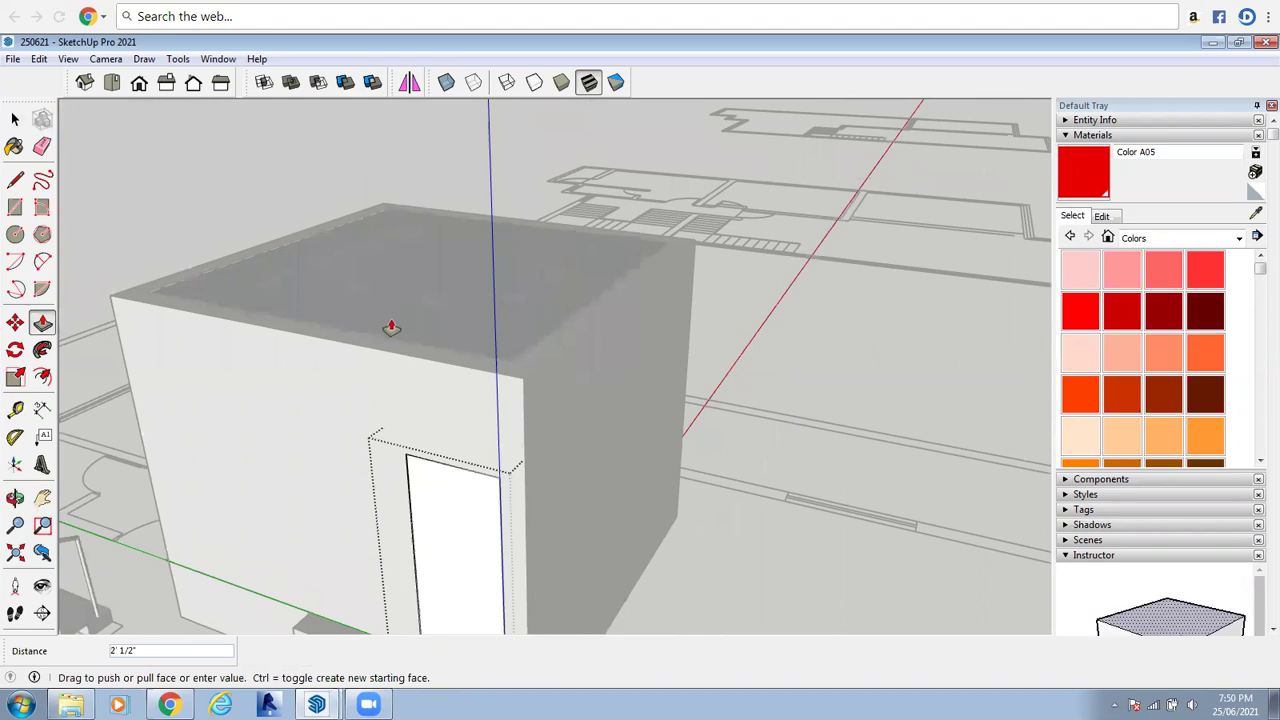
click(386, 343)
Leave the door group and hide the room's ceiling group to open up the interior
click(15, 119)
click(717, 543)
click(420, 287)
right_click(419, 284)
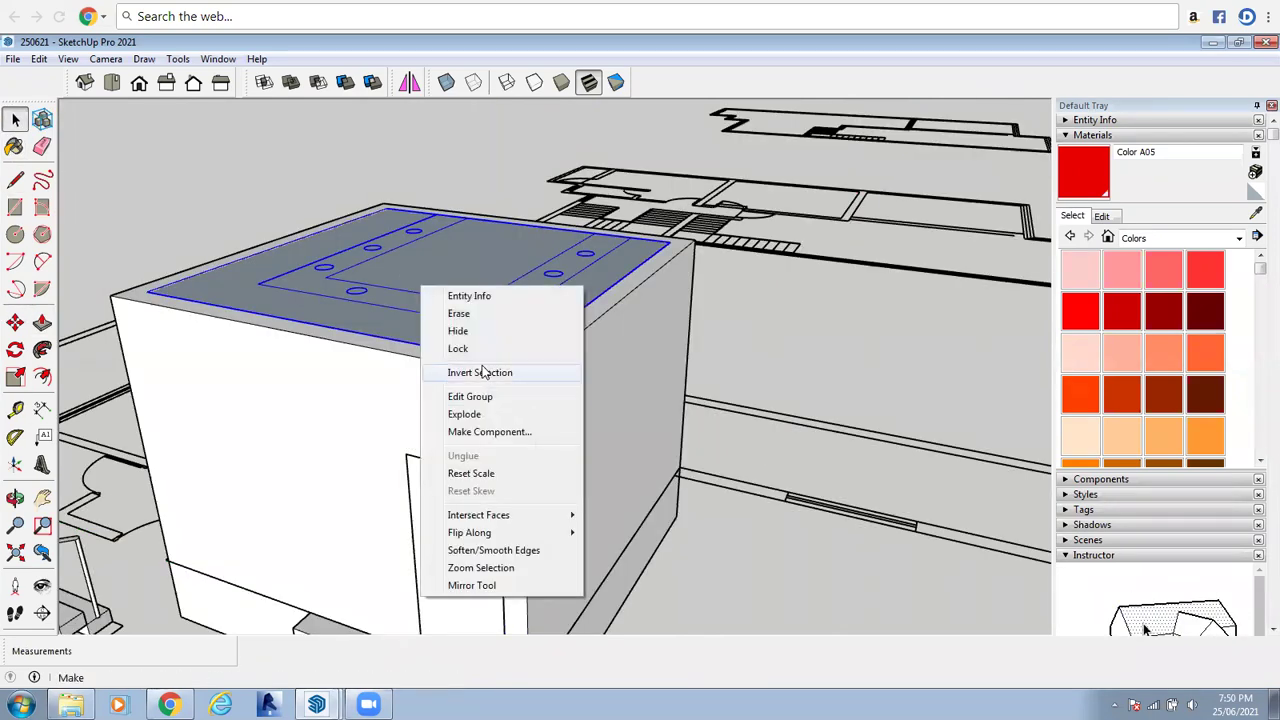
click(468, 329)
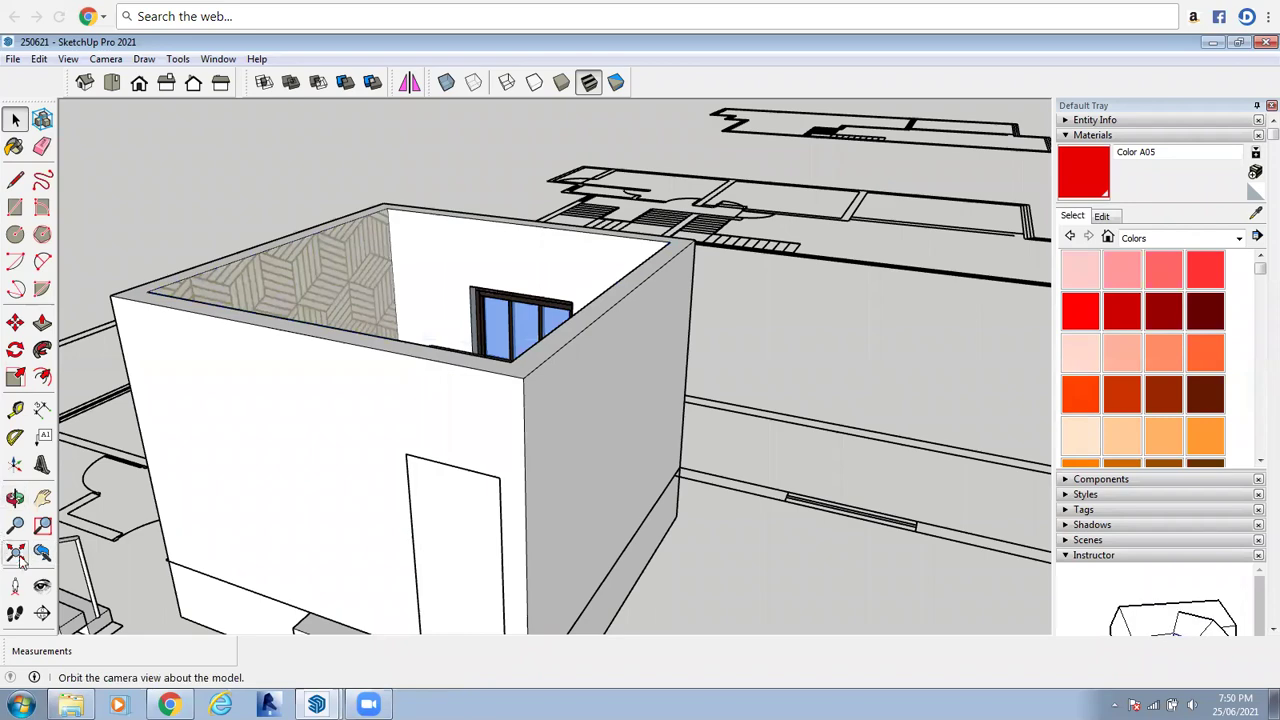
Offset the outline of the door block's inner face inward to form a narrow frame border
click(15, 497)
drag(246, 551, 314, 277)
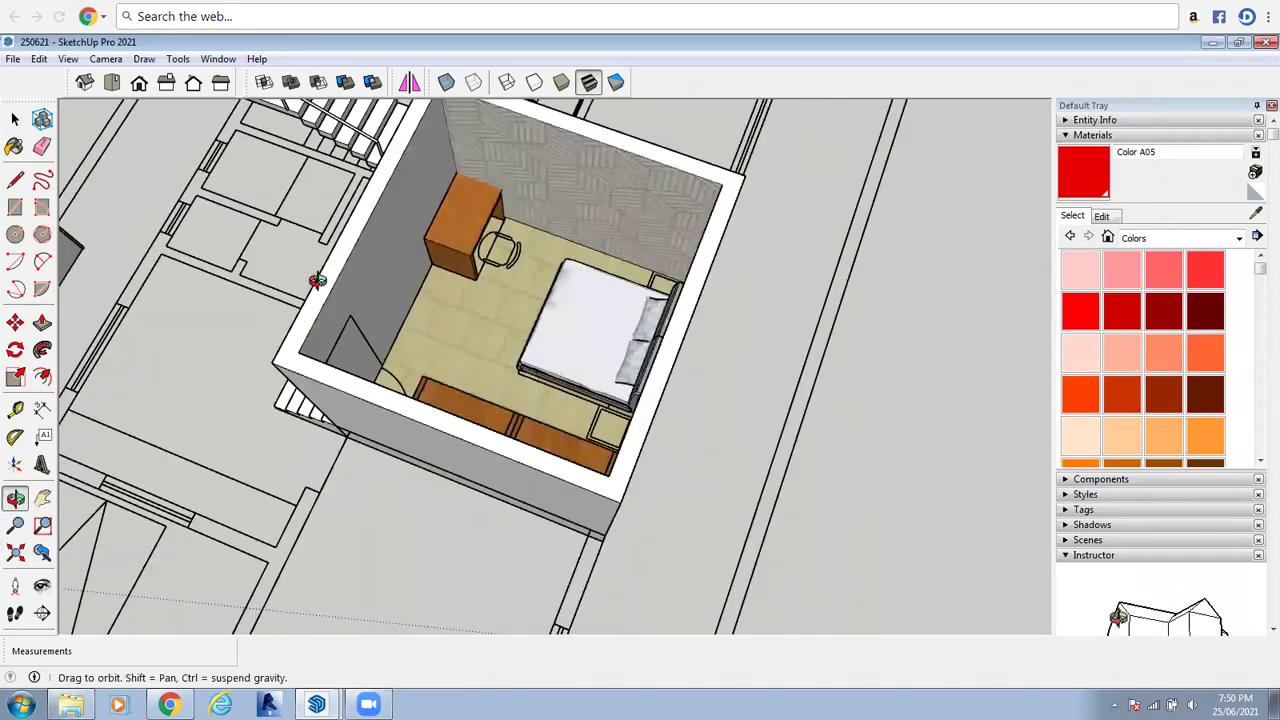
scroll(322, 312, up, 5)
scroll(322, 312, up, 5)
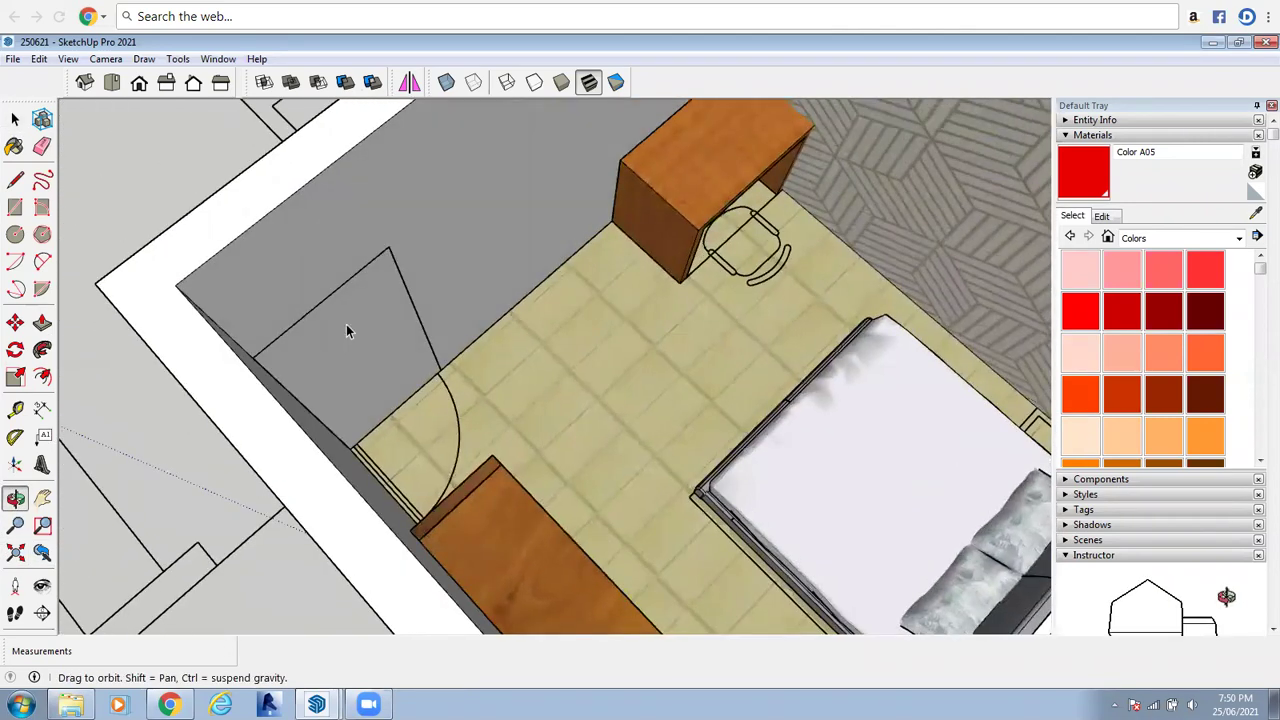
right_click(330, 320)
click(360, 326)
click(360, 305)
scroll(344, 288, up, 3)
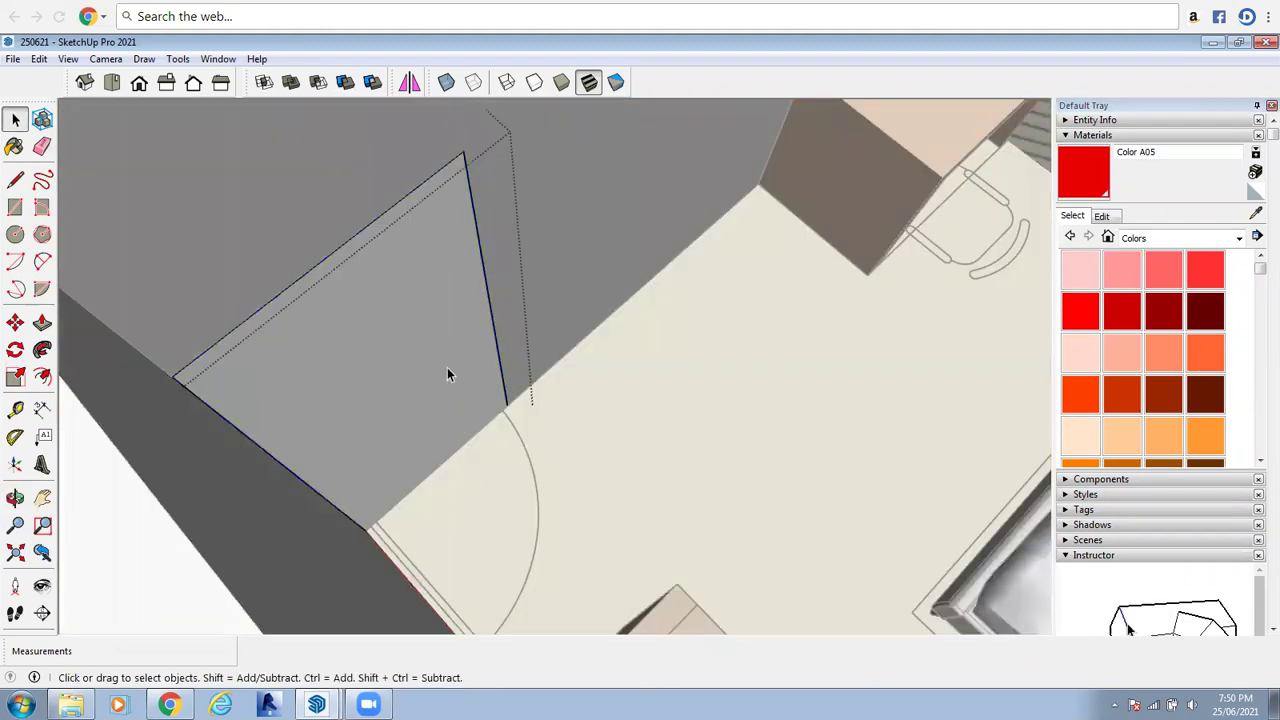
click(380, 406)
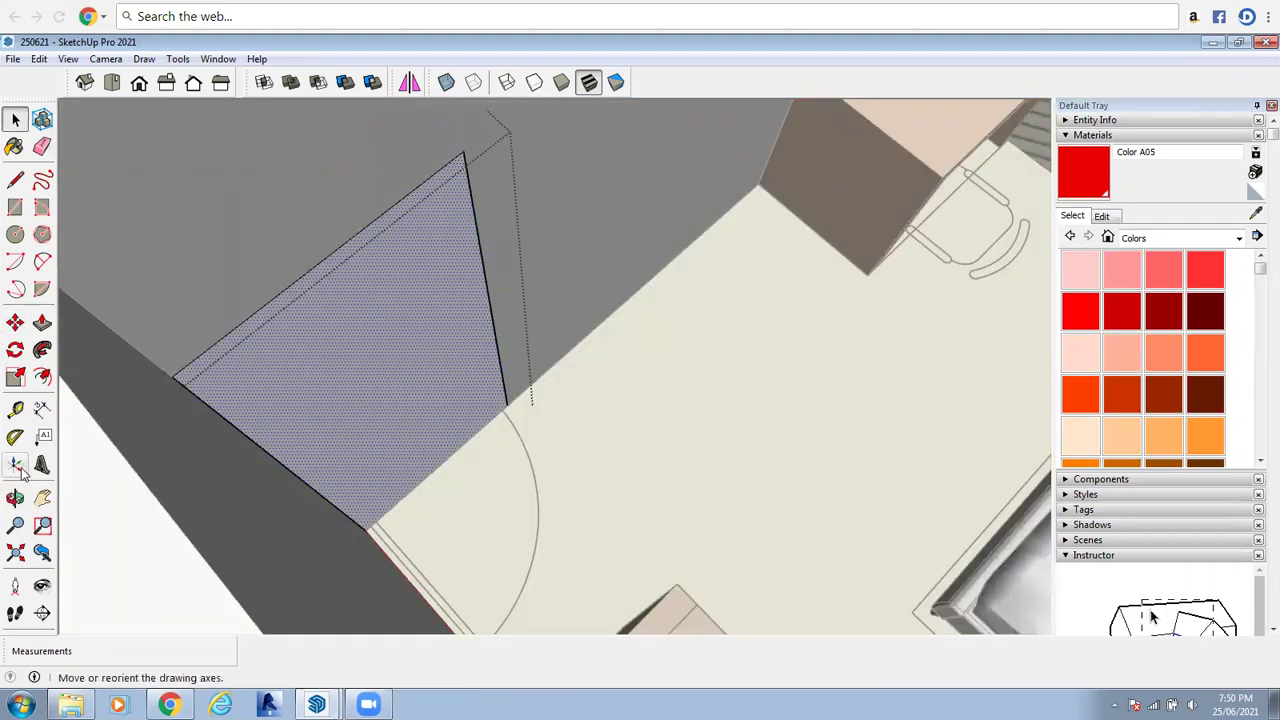
click(45, 377)
click(311, 291)
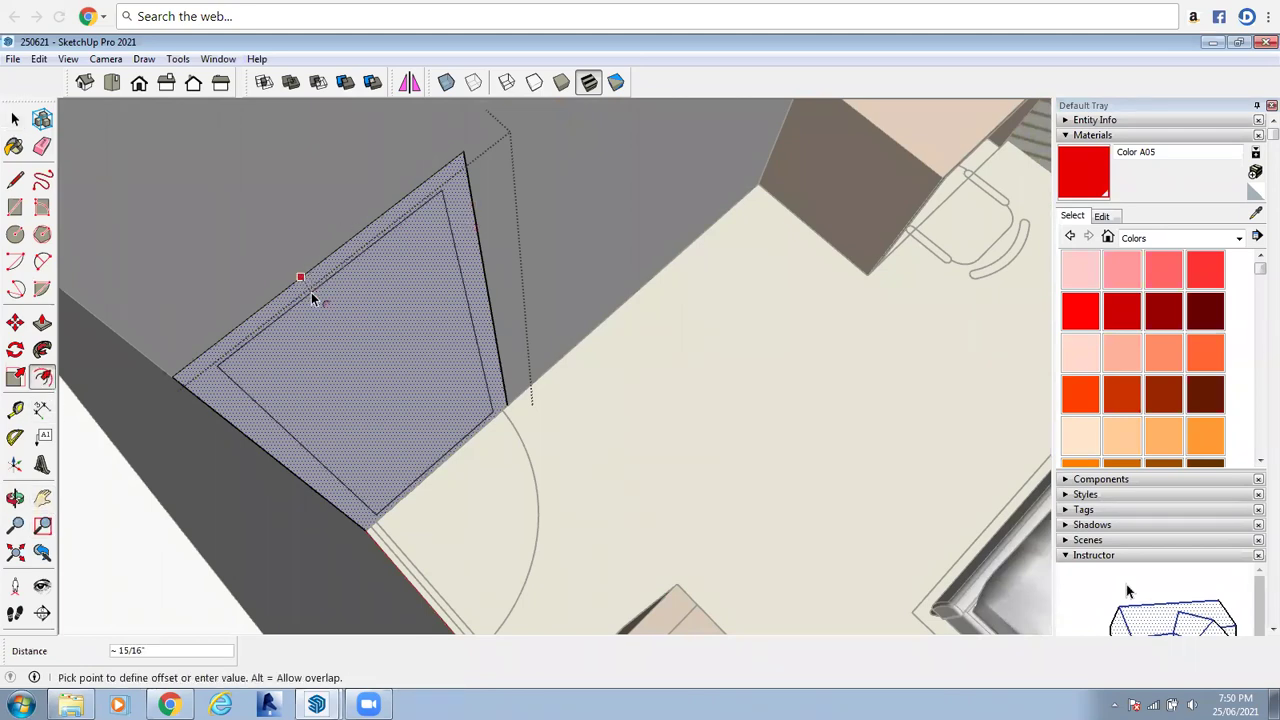
click(348, 364)
Draw two short lines extending the frame's inner vertical edges down to the bottom edge of the door face
scroll(480, 466, up, 5)
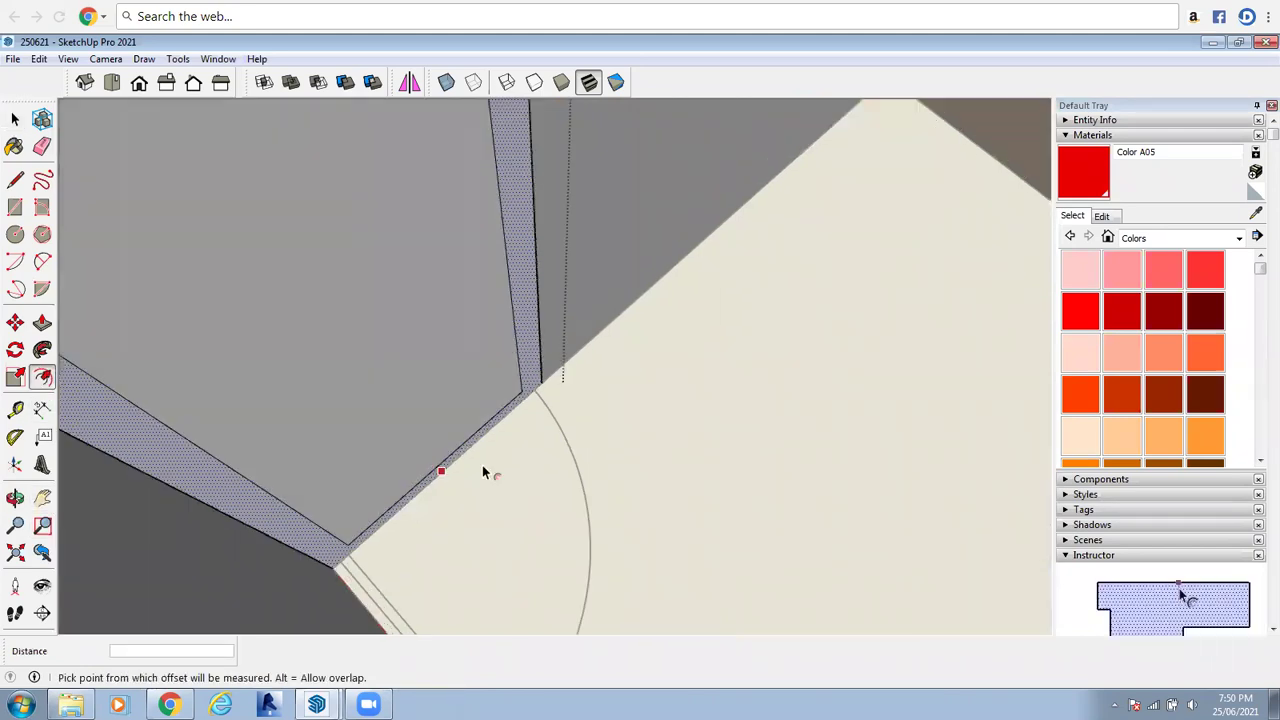
click(15, 119)
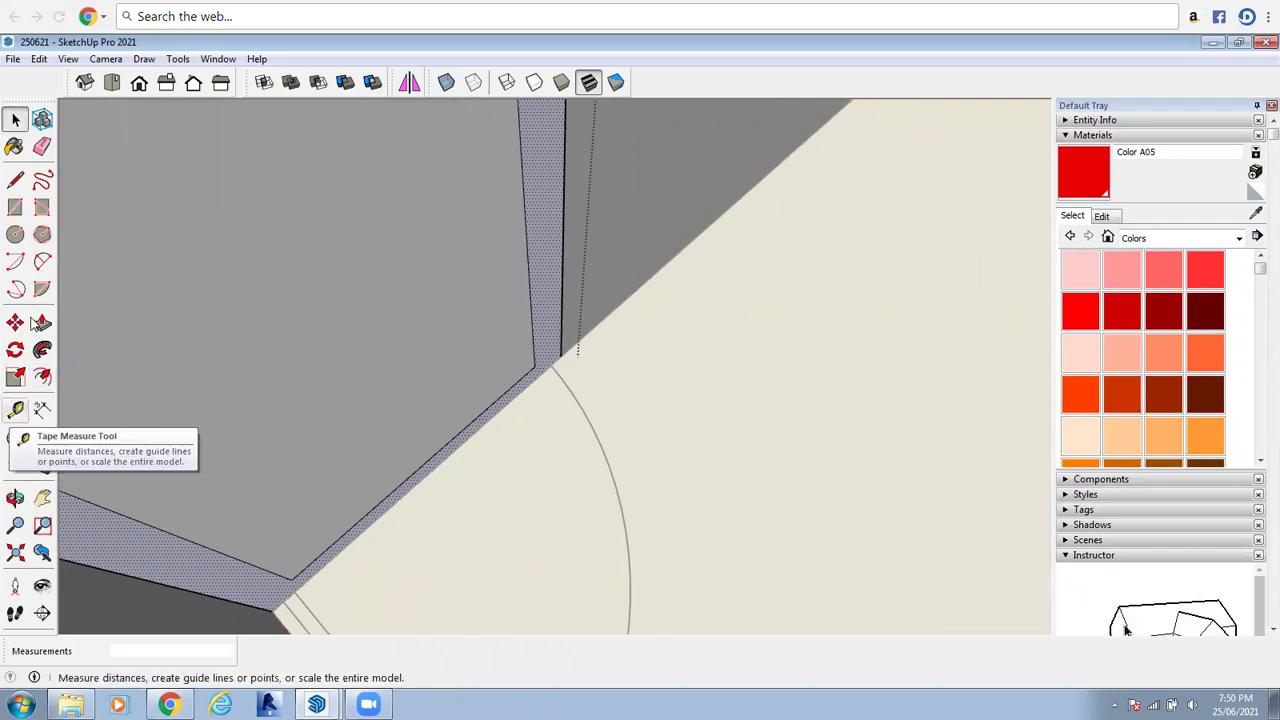
click(15, 181)
click(534, 368)
click(535, 380)
scroll(268, 502, up, 2)
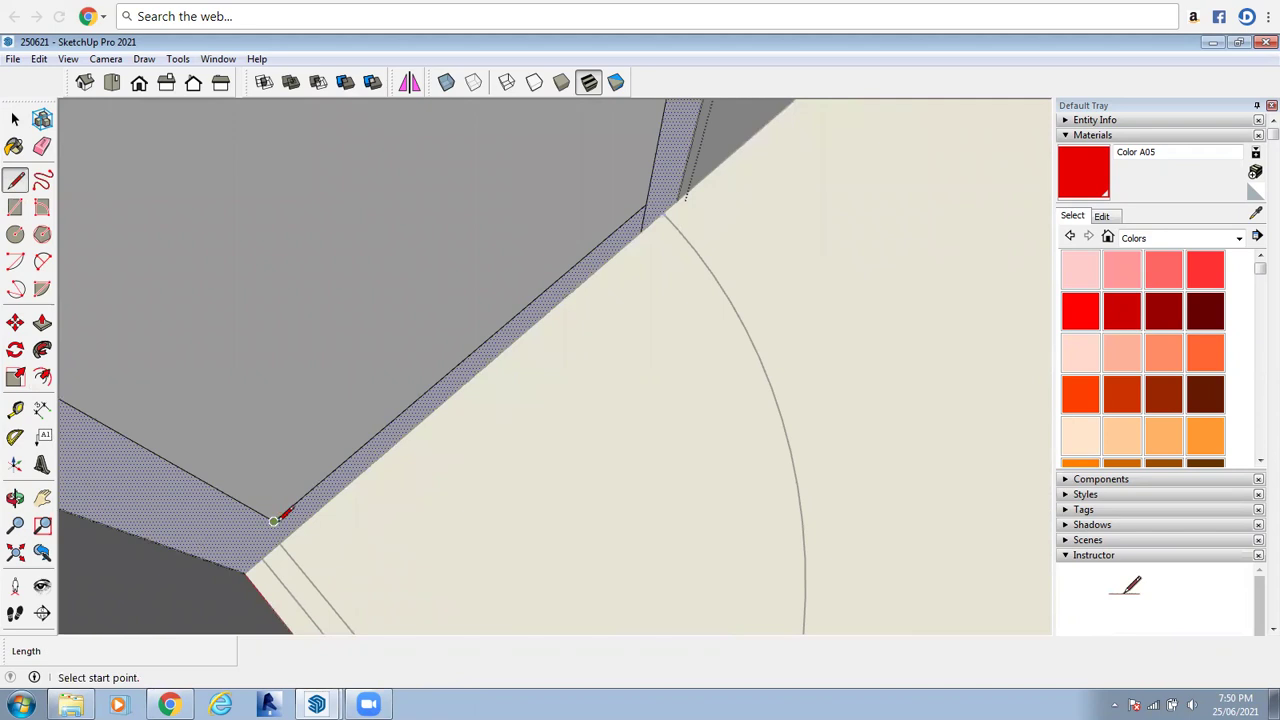
click(273, 521)
click(291, 522)
Delete the offset's bottom horizontal edge so the door frame is open at the floor
click(15, 119)
click(396, 416)
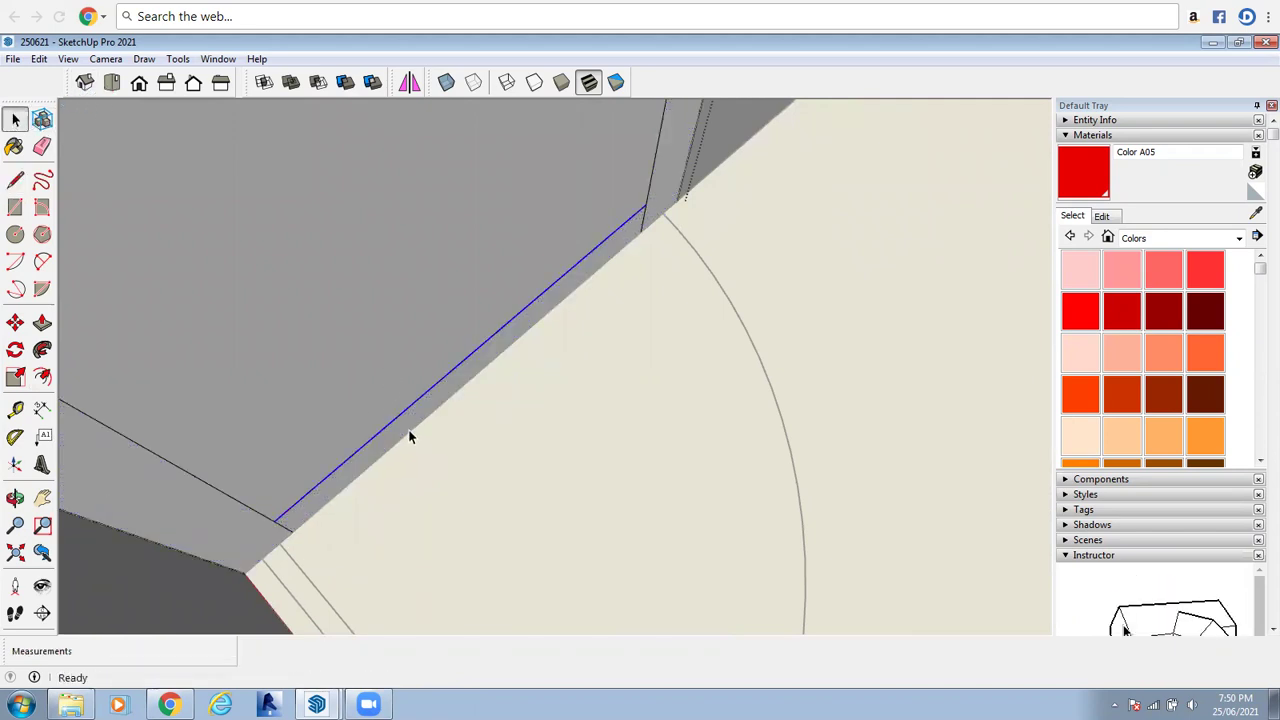
key(Delete)
scroll(631, 468, down, 5)
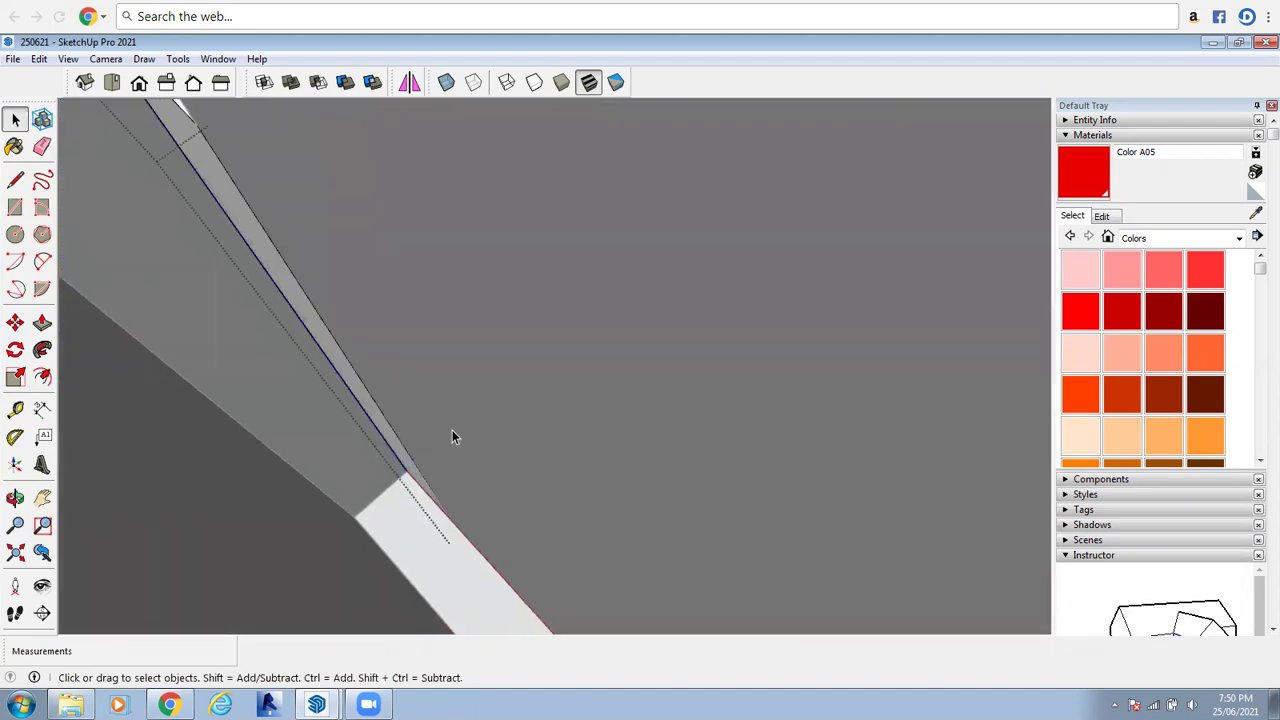
Push the door face inside the frame 9" through the block to leave only a hollow door frame
click(15, 497)
mouse_move(517, 431)
mouse_down()
mouse_move(871, 293)
mouse_move(689, 343)
mouse_move(703, 374)
mouse_move(603, 366)
mouse_move(656, 432)
mouse_move(542, 289)
mouse_up()
right_click(542, 289)
click(580, 298)
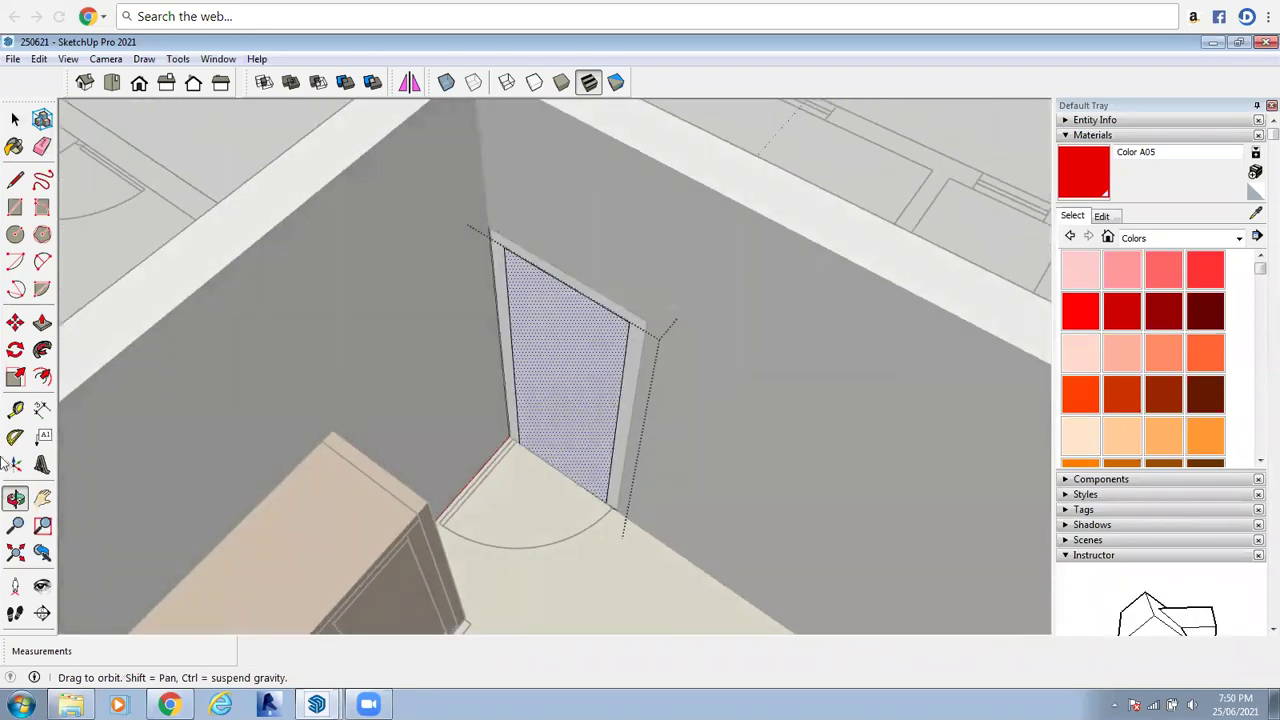
click(42, 322)
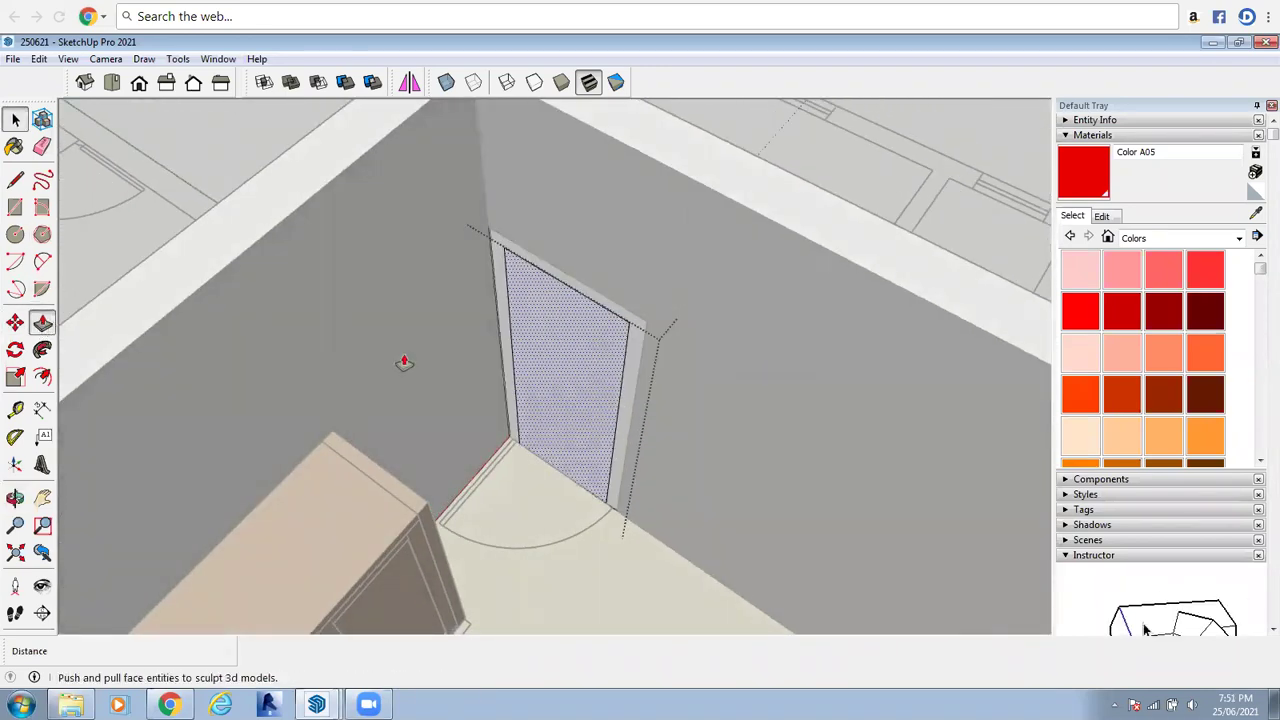
click(572, 350)
click(731, 158)
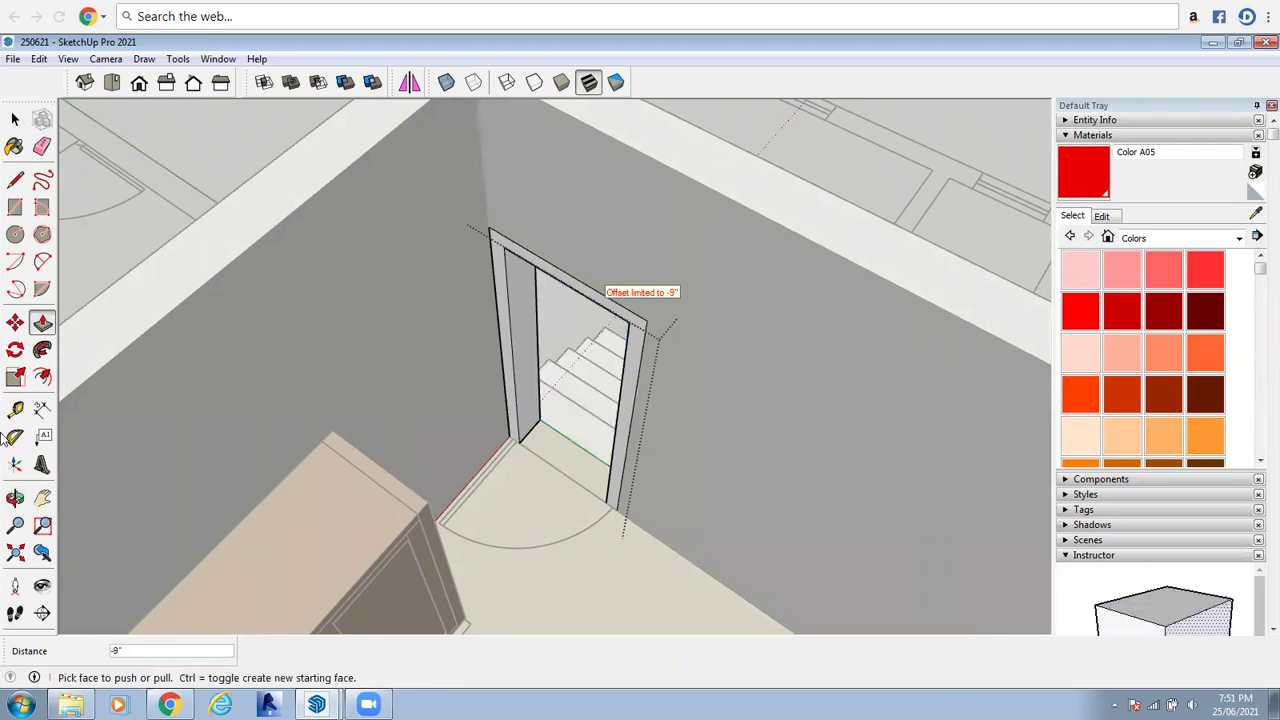
Try deleting the wall around the door opening to check that the door frame is separate, and undo the deletion
click(15, 119)
scroll(658, 393, down, 2)
middle_drag(239, 315, 594, 406)
click(585, 400)
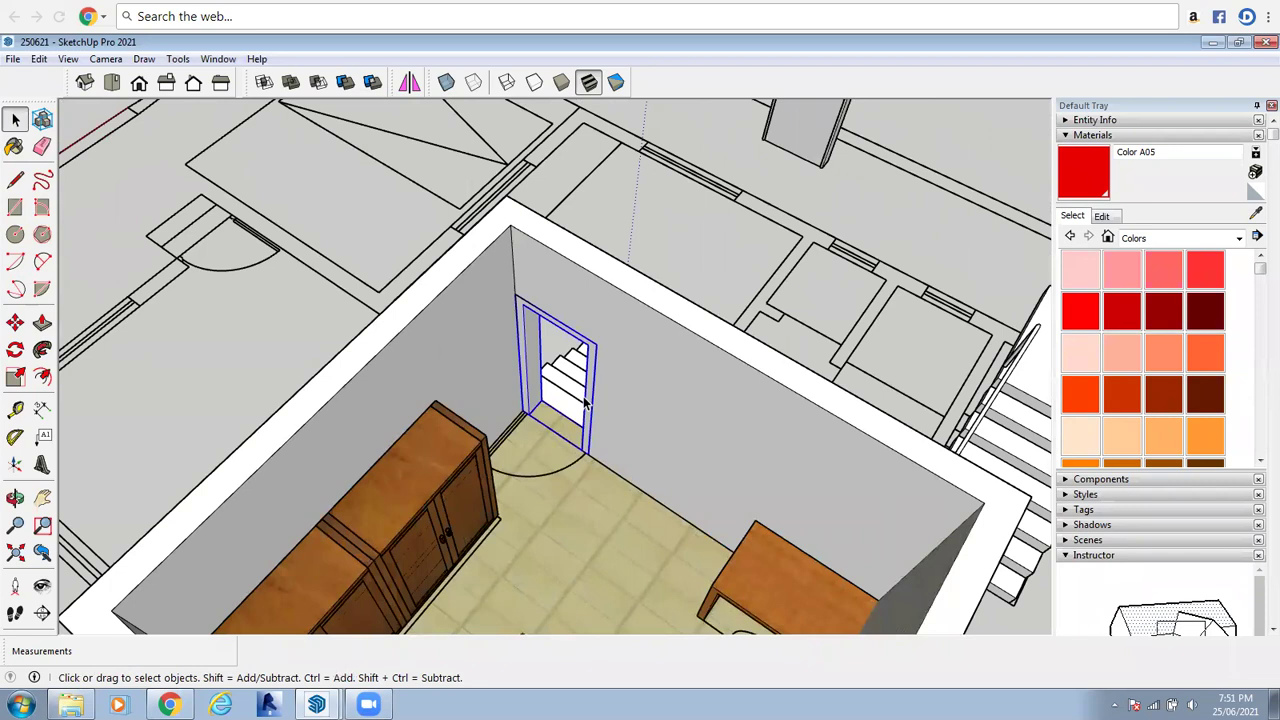
scroll(585, 400, up, 2)
click(704, 350)
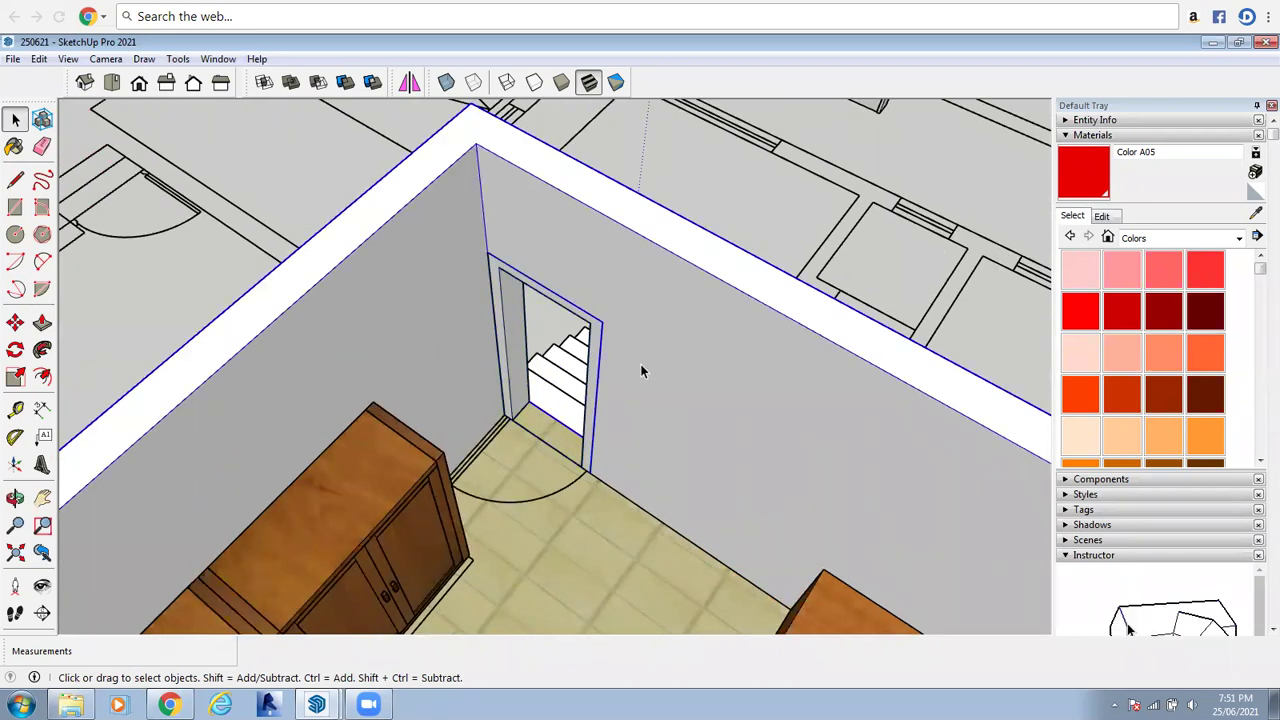
key(Delete)
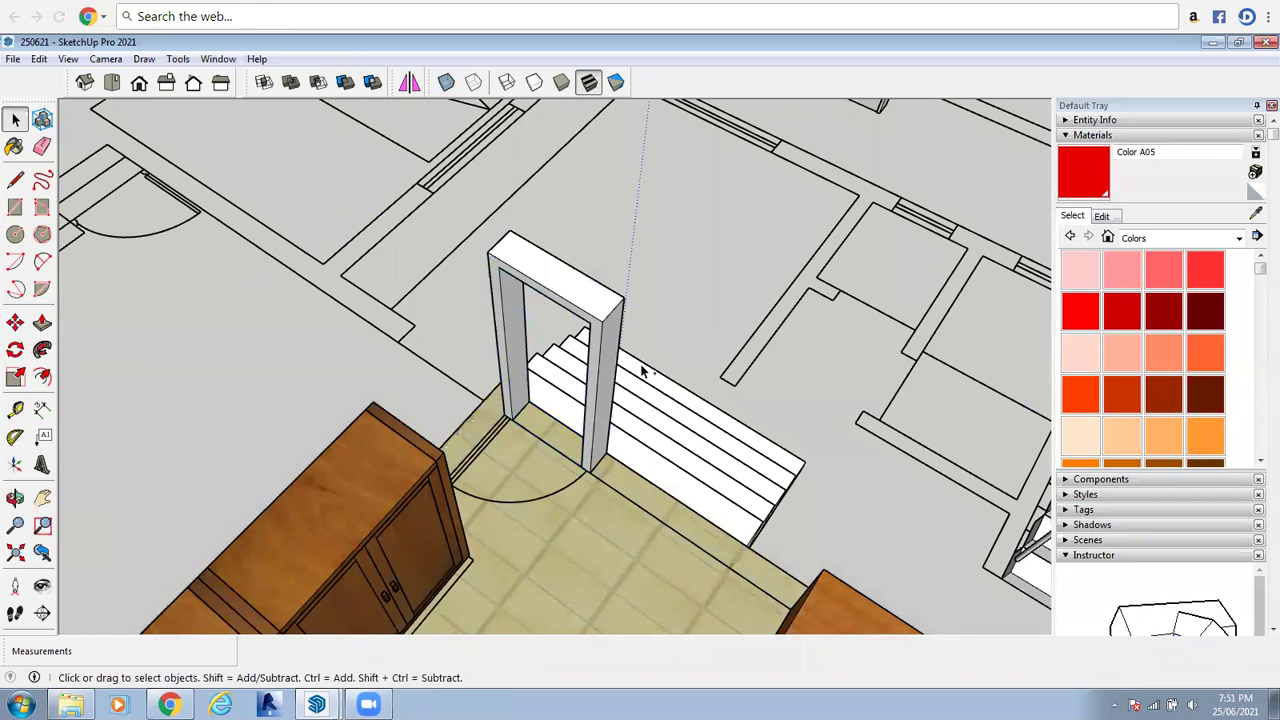
key(ctrl+z)
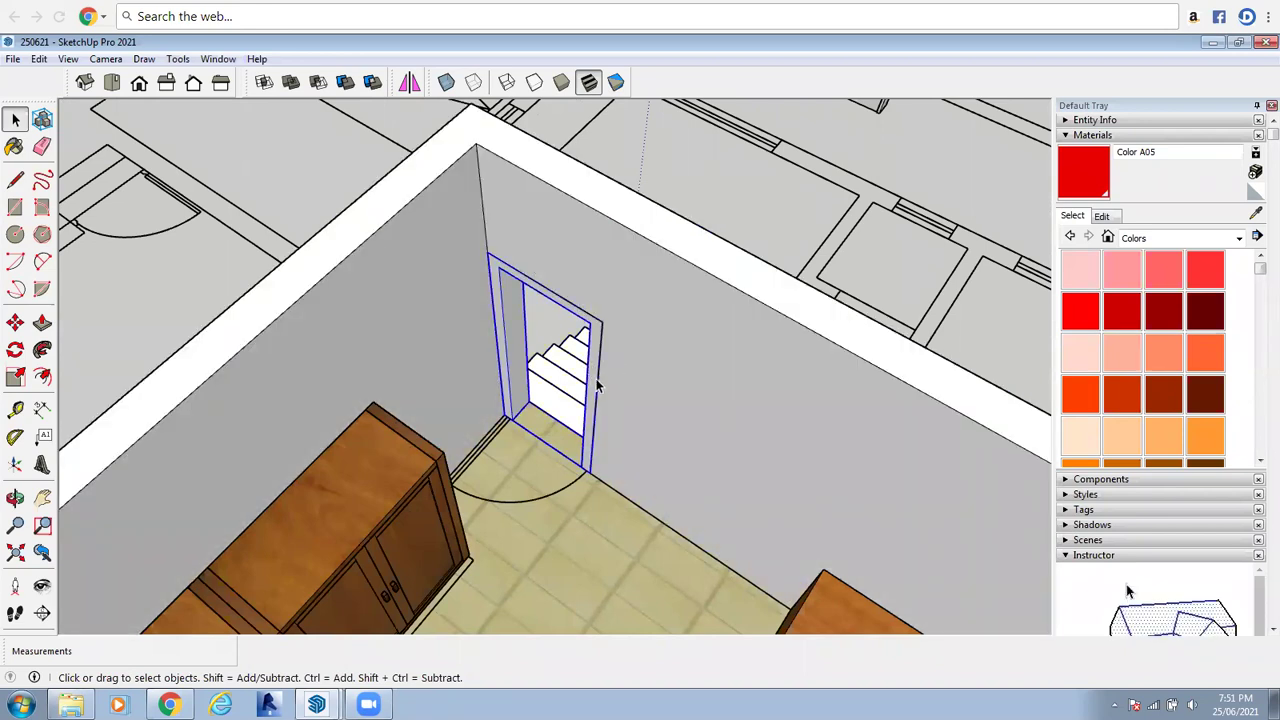
scroll(599, 388, up, 3)
key(ctrl+z)
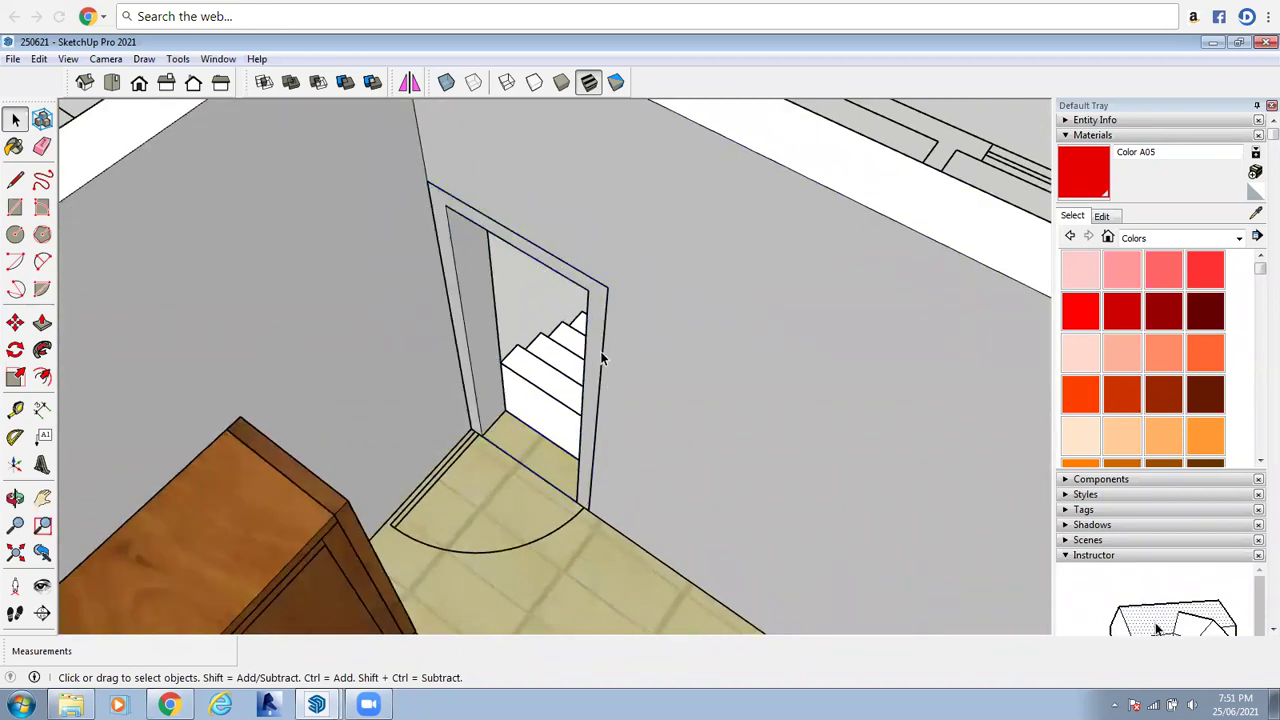
scroll(600, 355, up, 1)
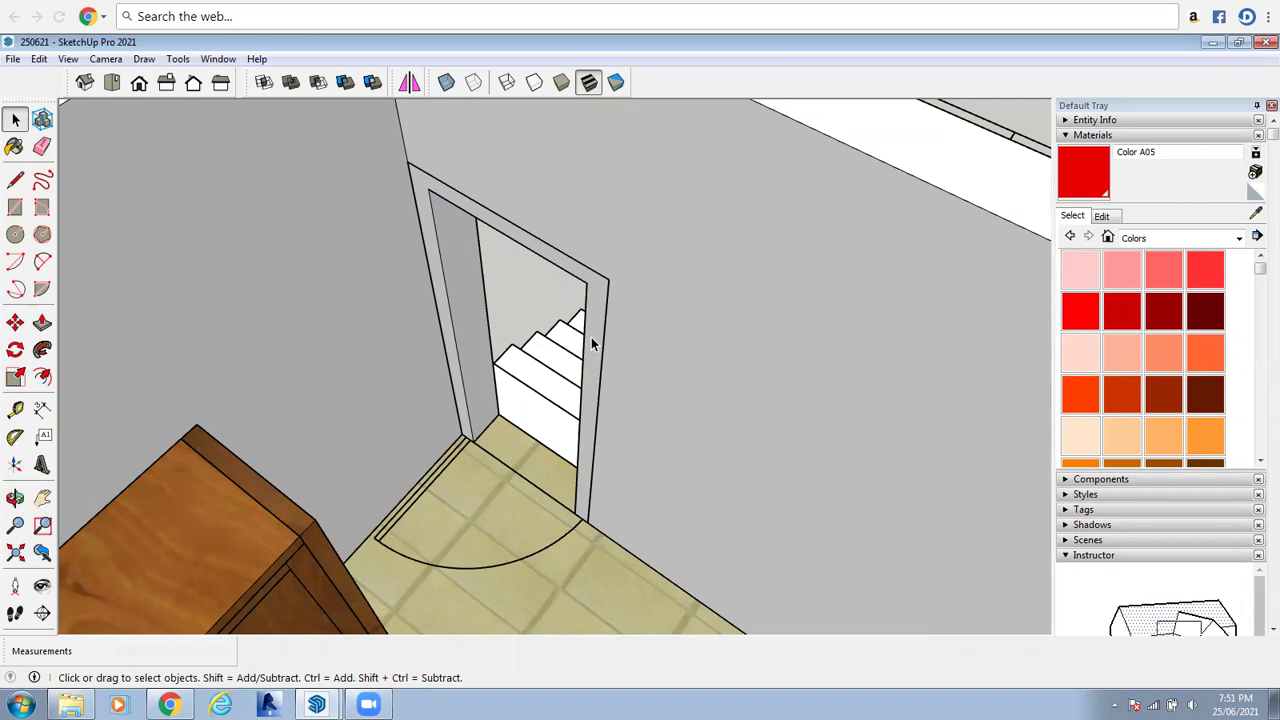
Inside the door frame group, draw a rectangle about 6' 8 5/8" by 2' 4 7/16" filling the frame's opening
double_click(588, 338)
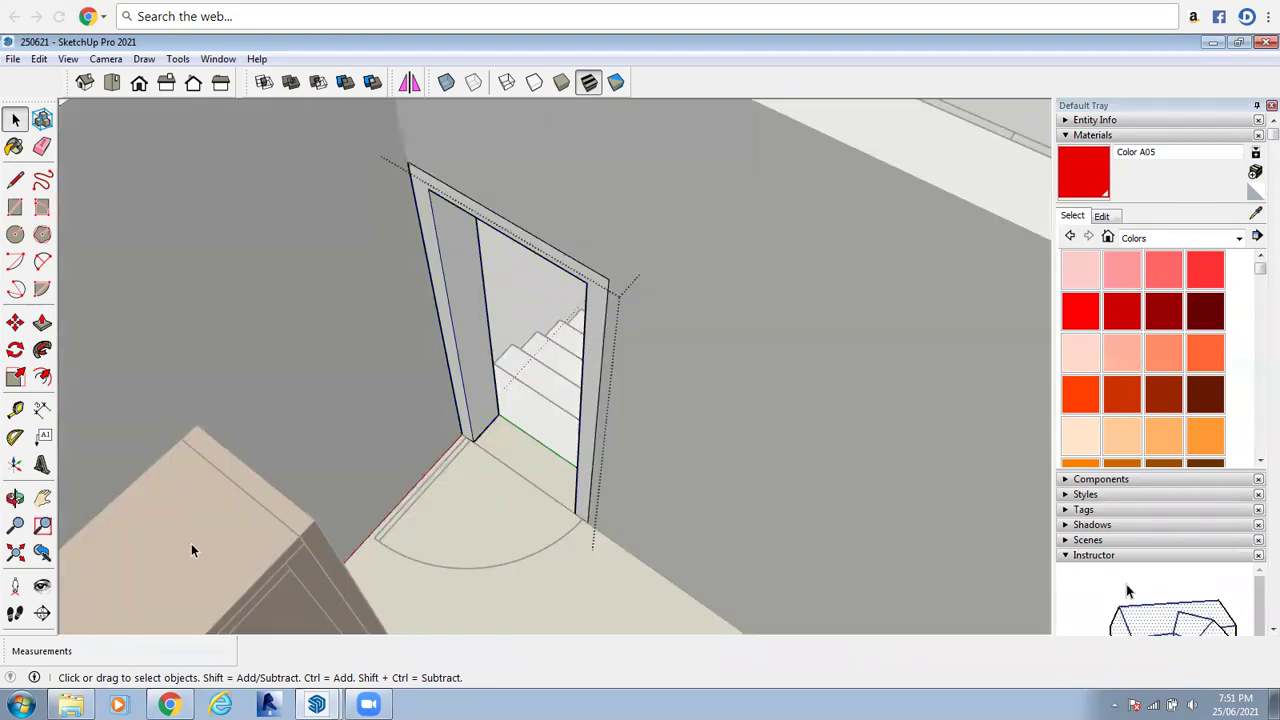
click(15, 498)
drag(503, 491, 609, 299)
key(space)
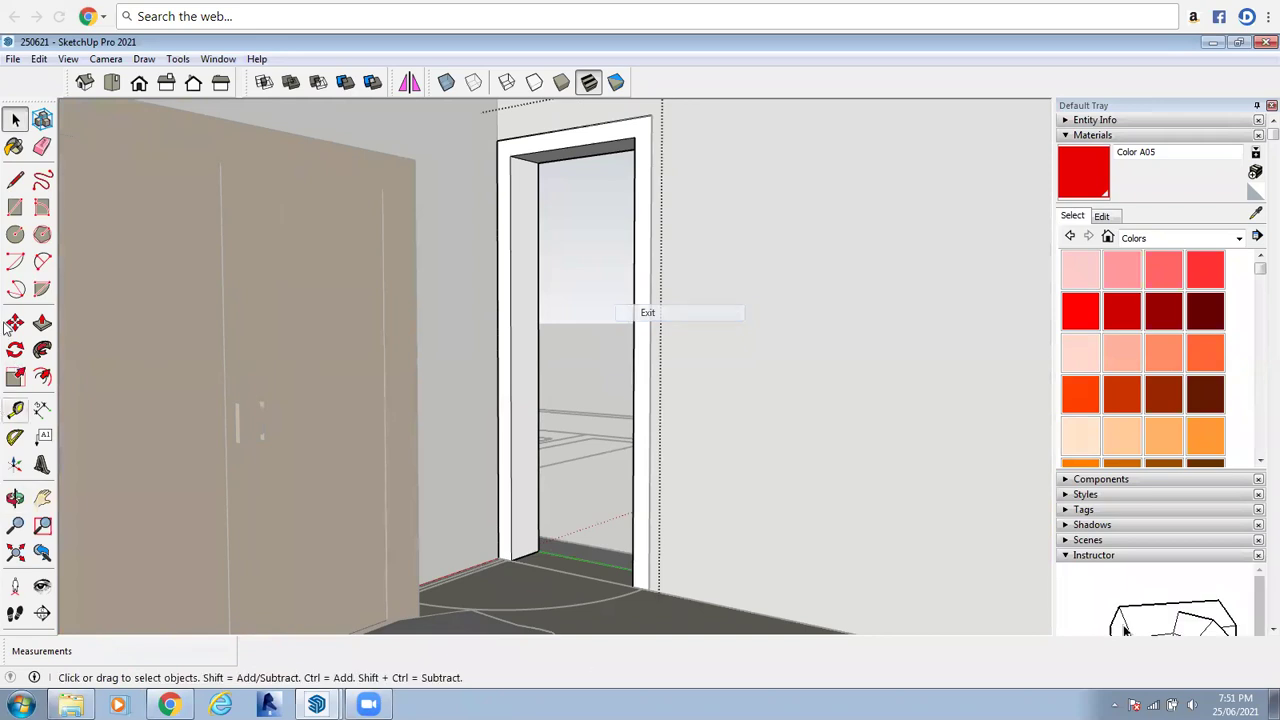
click(15, 206)
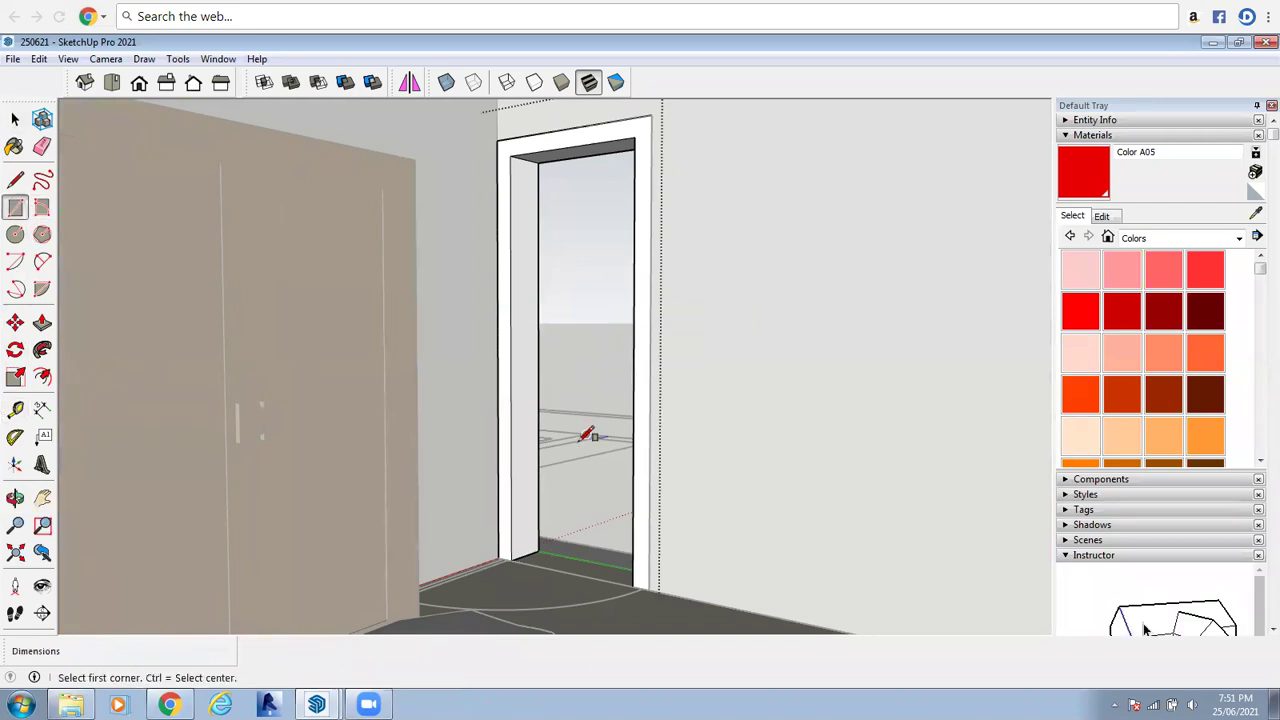
click(512, 560)
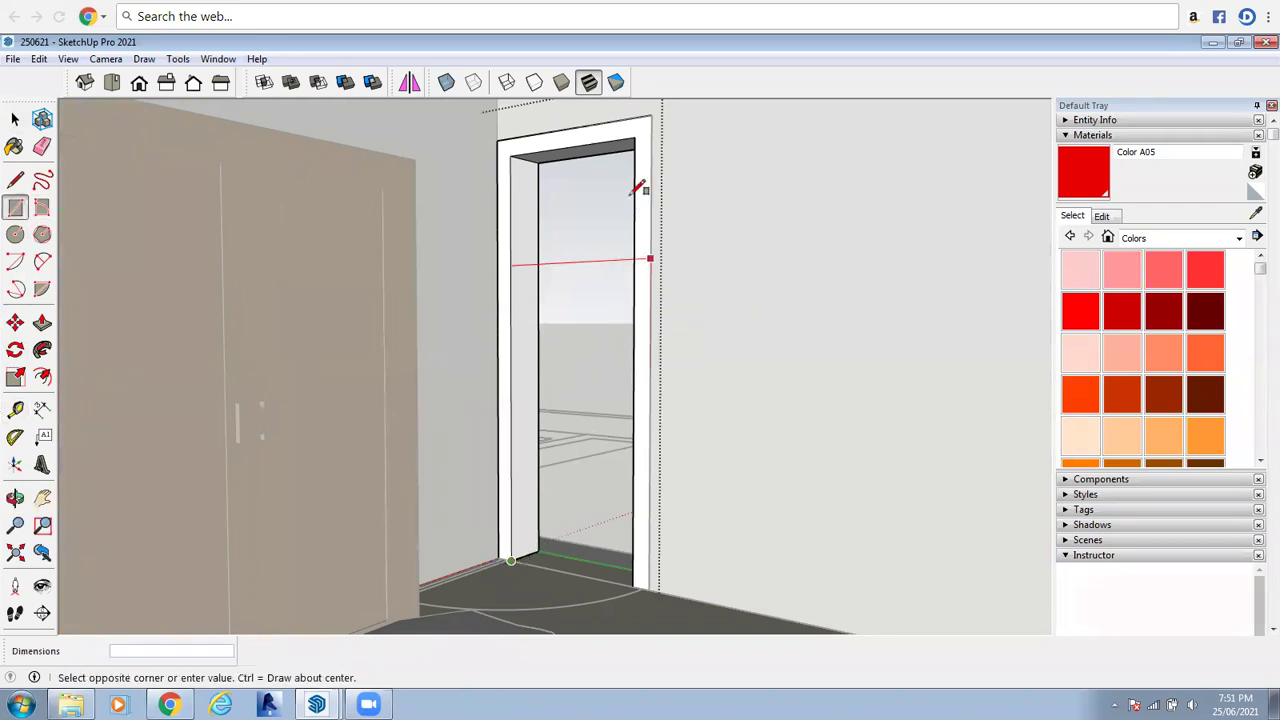
click(634, 141)
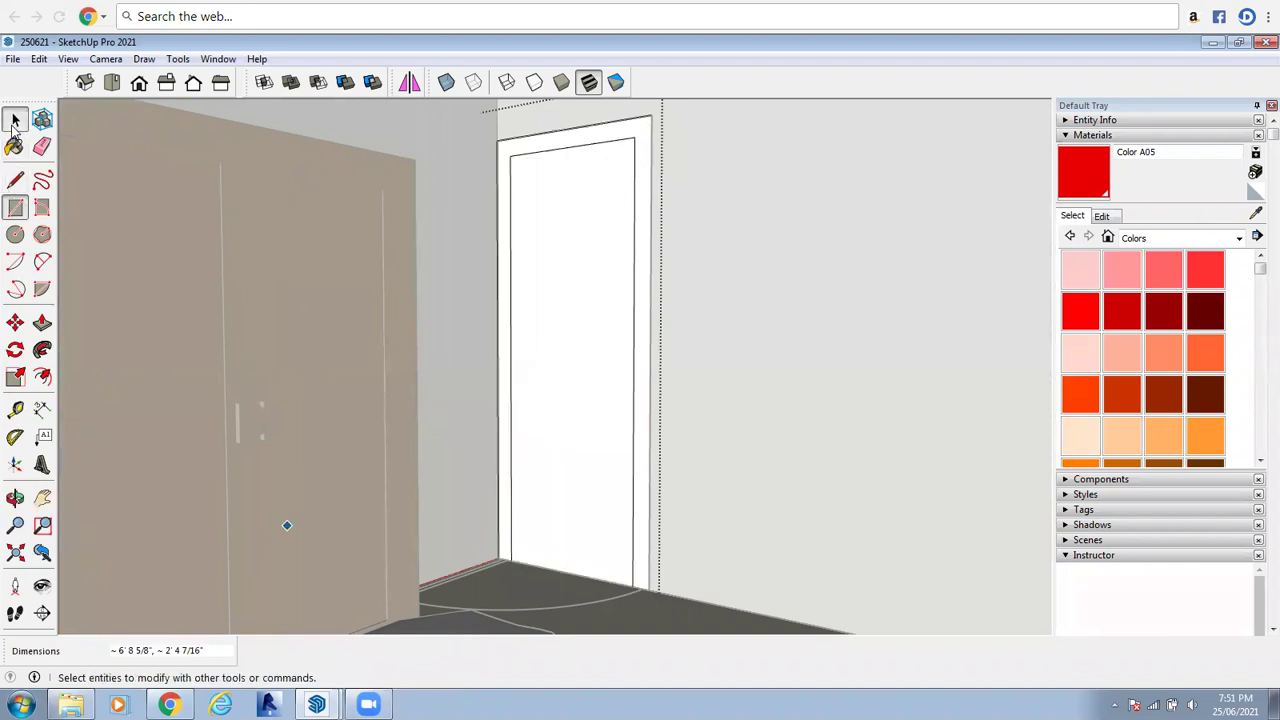
Make the rectangle's face and edges a separate door panel group inside the frame group
click(15, 119)
click(604, 260)
double_click(592, 251)
right_click(591, 250)
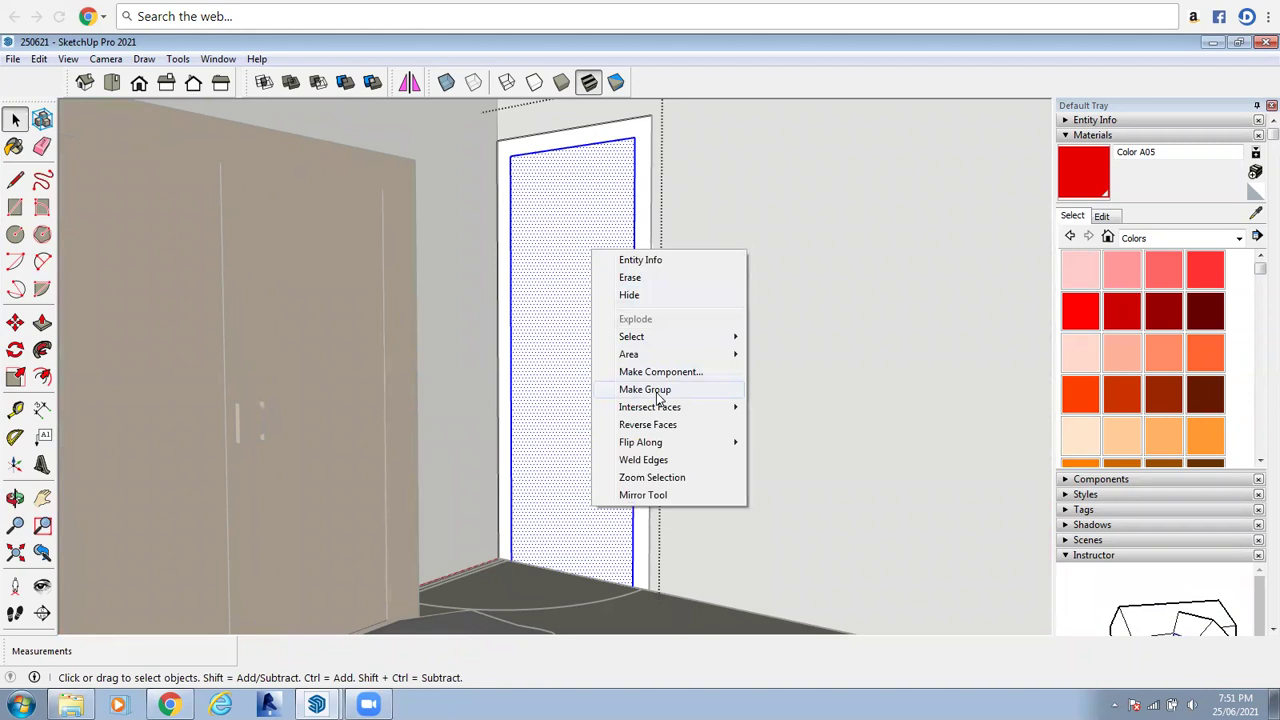
click(656, 390)
Bring the whole model back into view and examine the door panel and frame from outside the room
scroll(604, 388, down, 2)
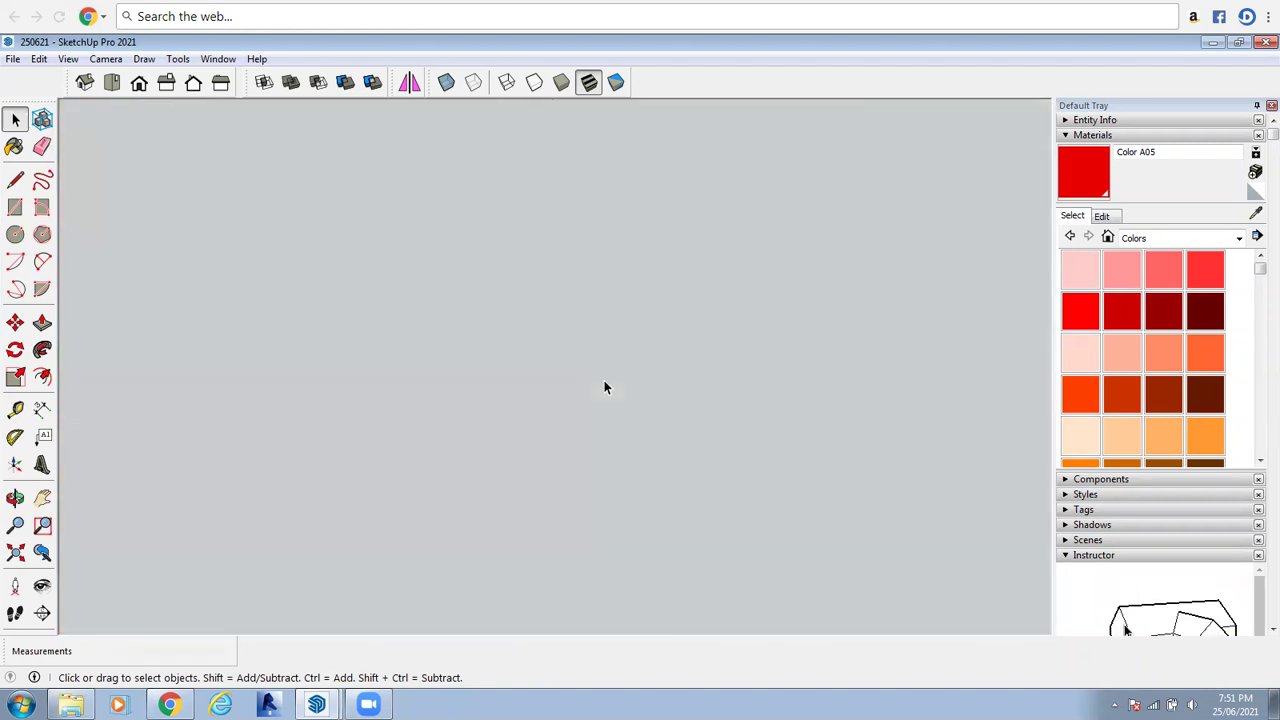
click(15, 498)
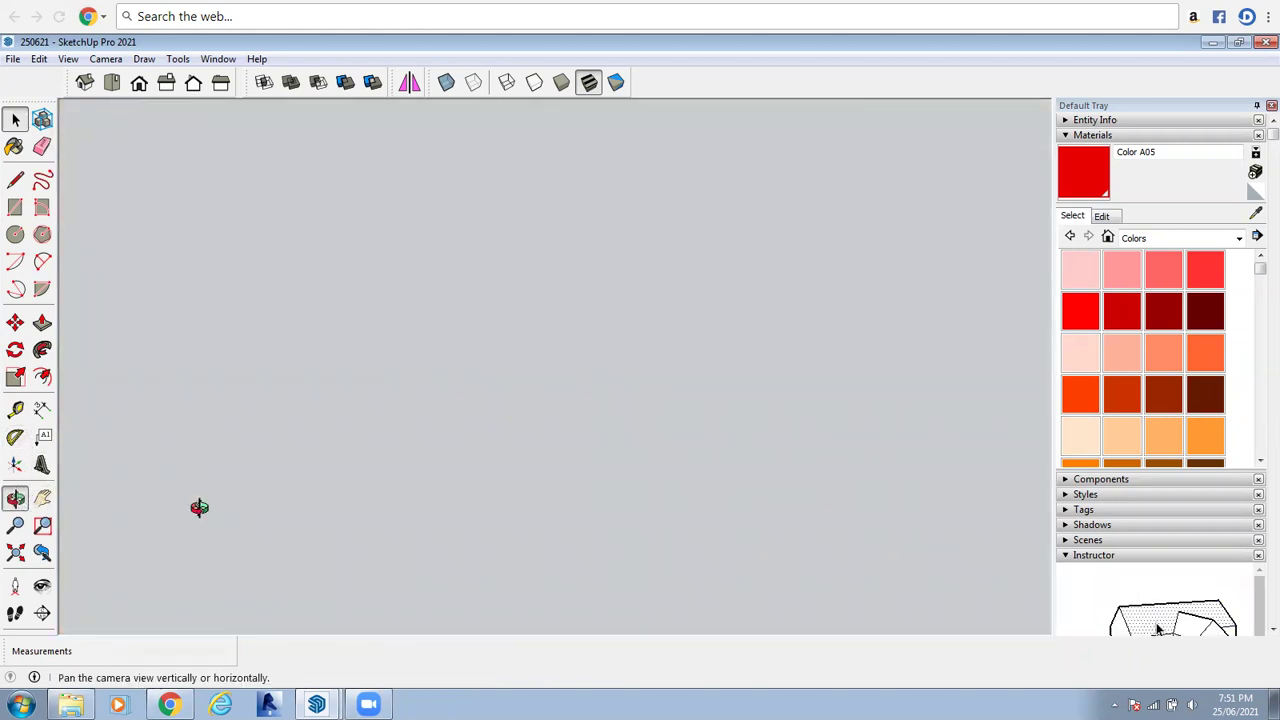
click(15, 554)
scroll(394, 501, down, 2)
scroll(846, 281, up, 1)
drag(826, 349, 826, 320)
scroll(826, 314, up, 3)
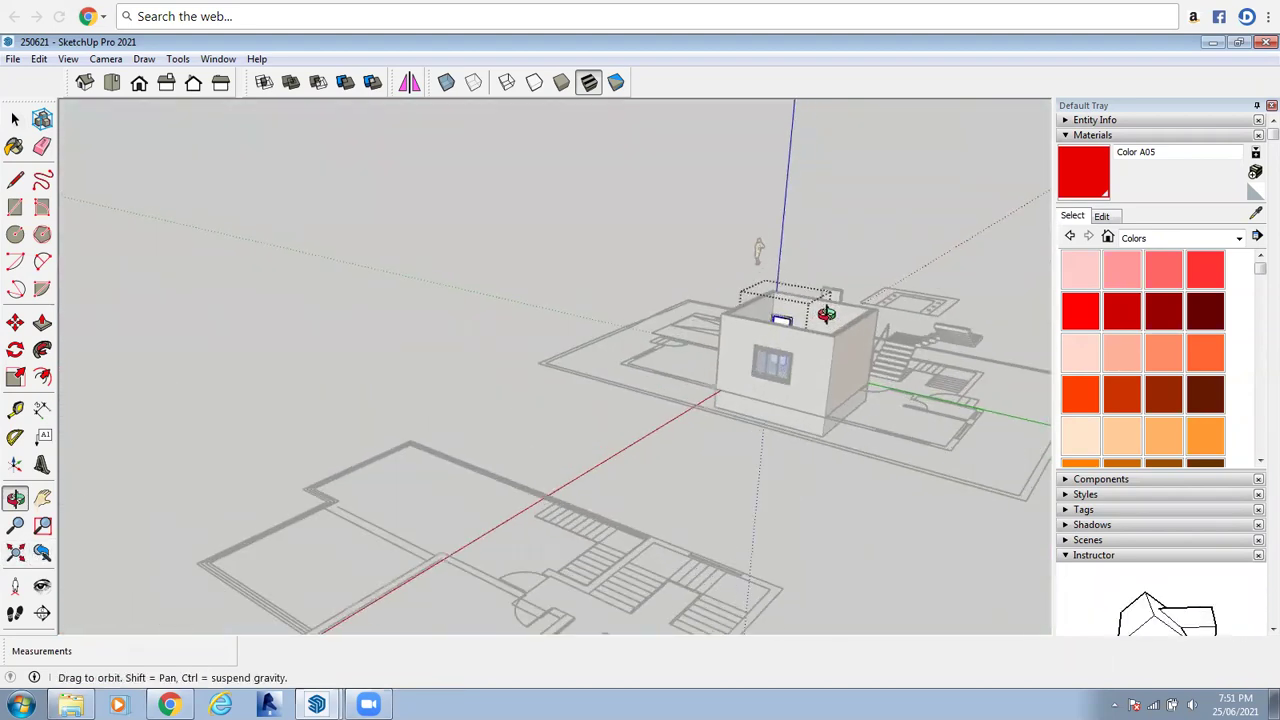
scroll(822, 283, up, 8)
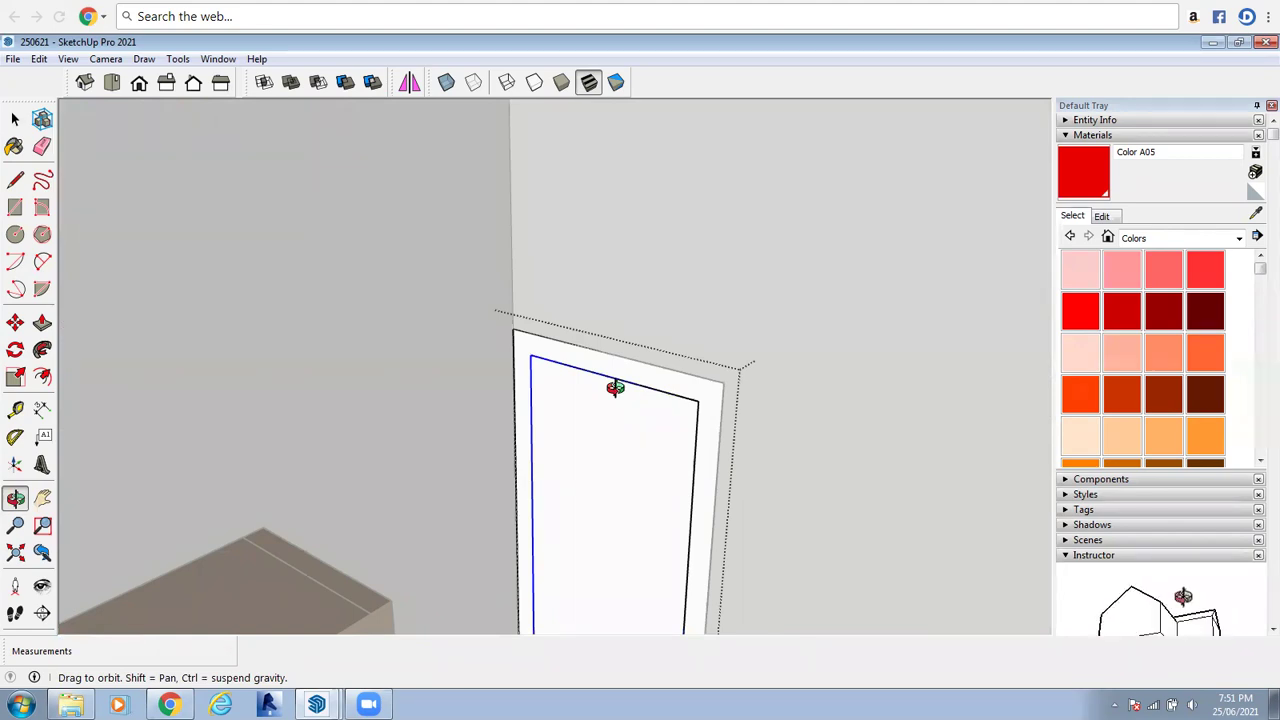
scroll(654, 351, down, 5)
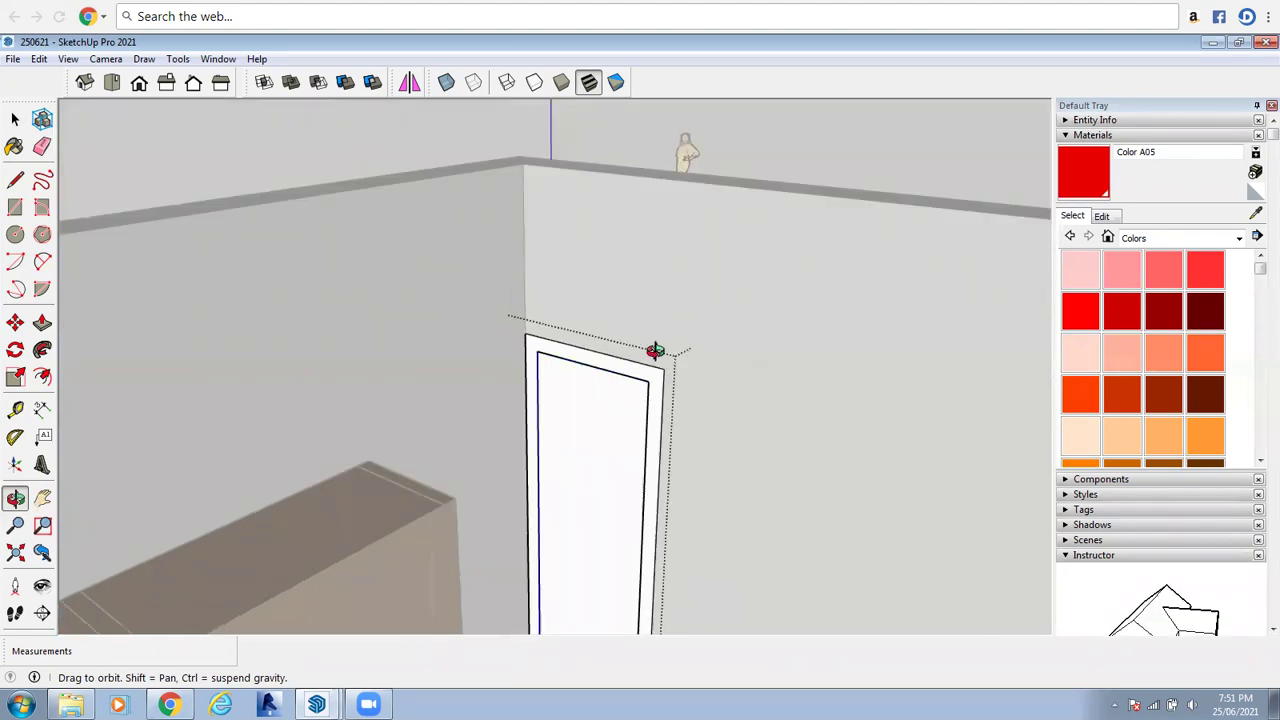
drag(719, 310, 613, 447)
scroll(613, 447, up, 4)
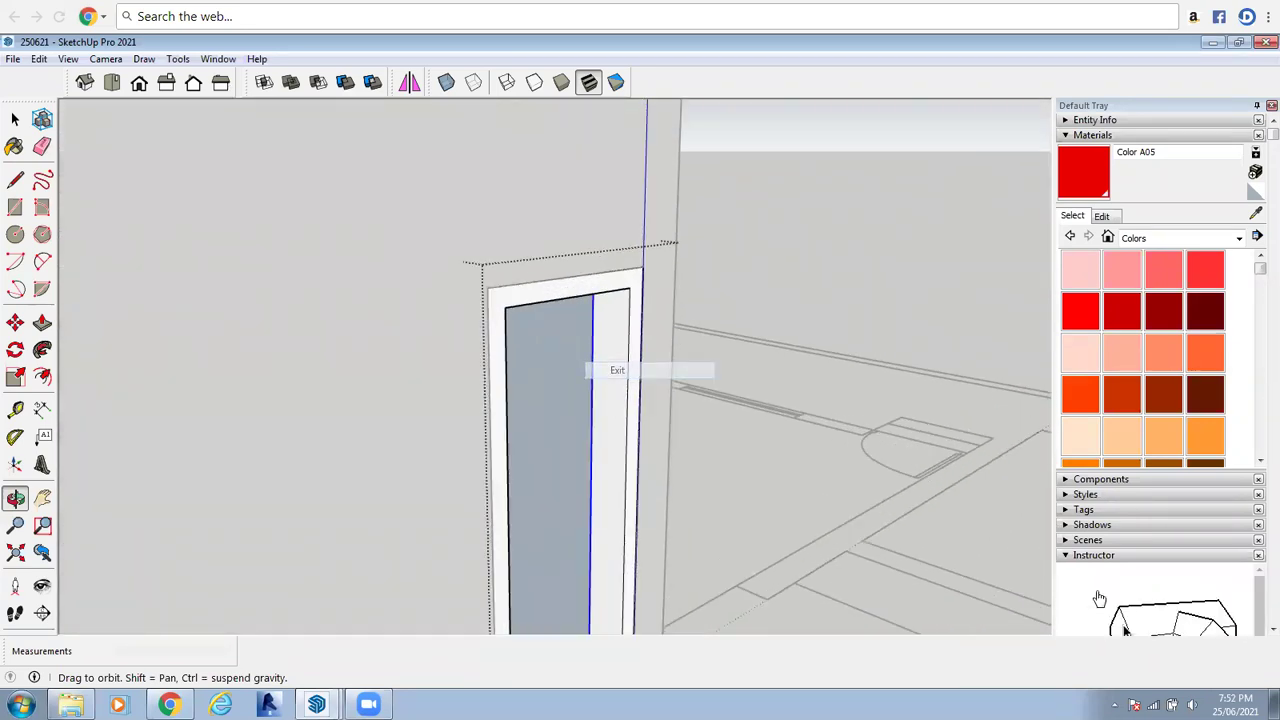
key(space)
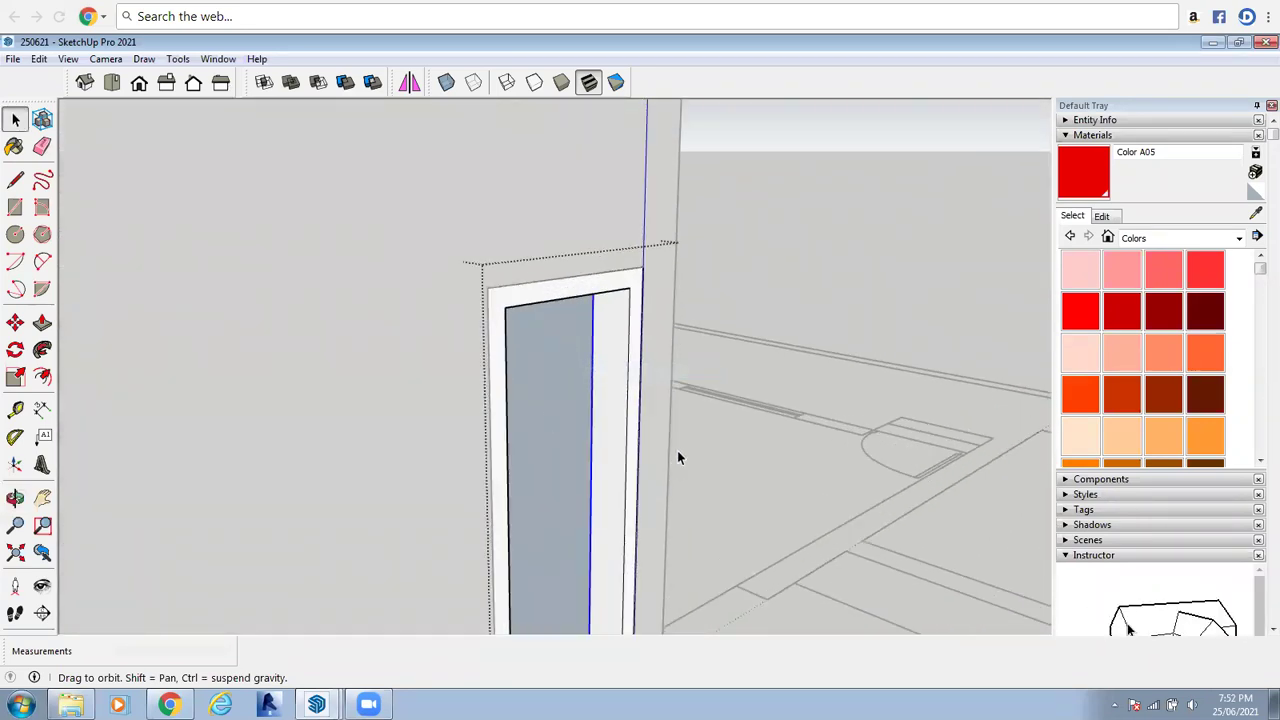
Try deleting the wall and the door frame group one at a time, undoing each deletion
click(785, 235)
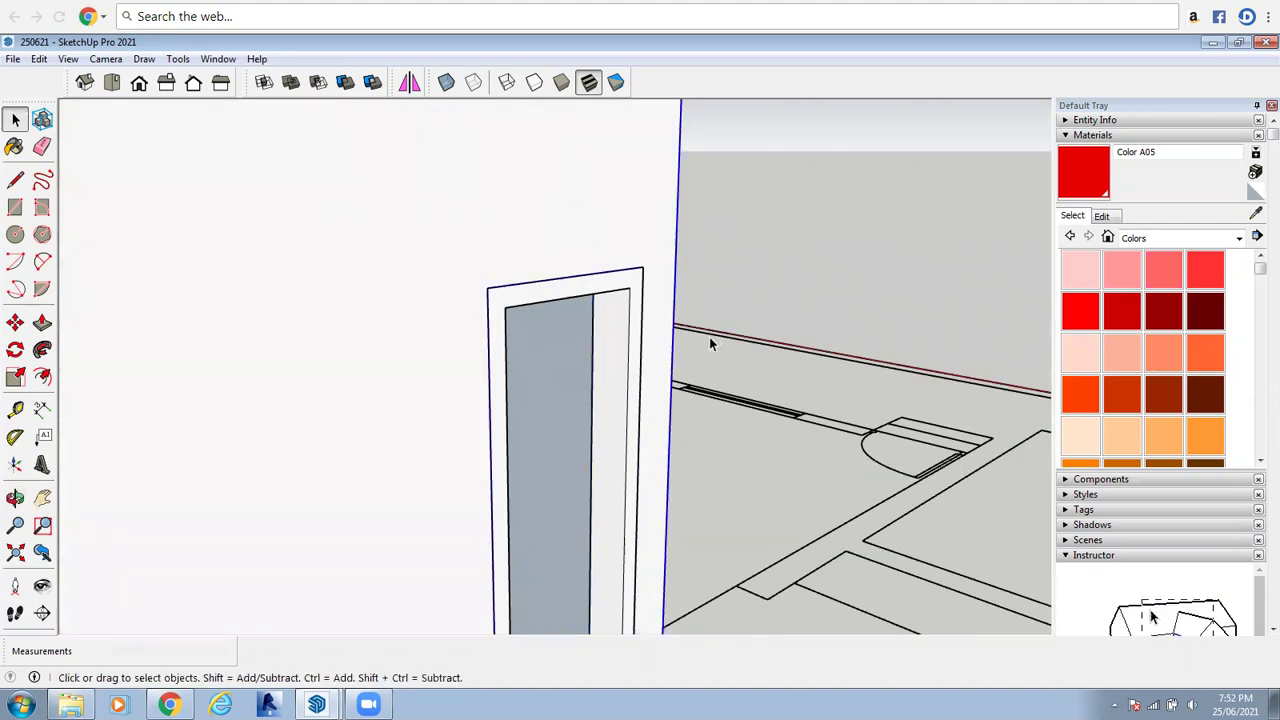
key(Delete)
key(ctrl+z)
click(642, 332)
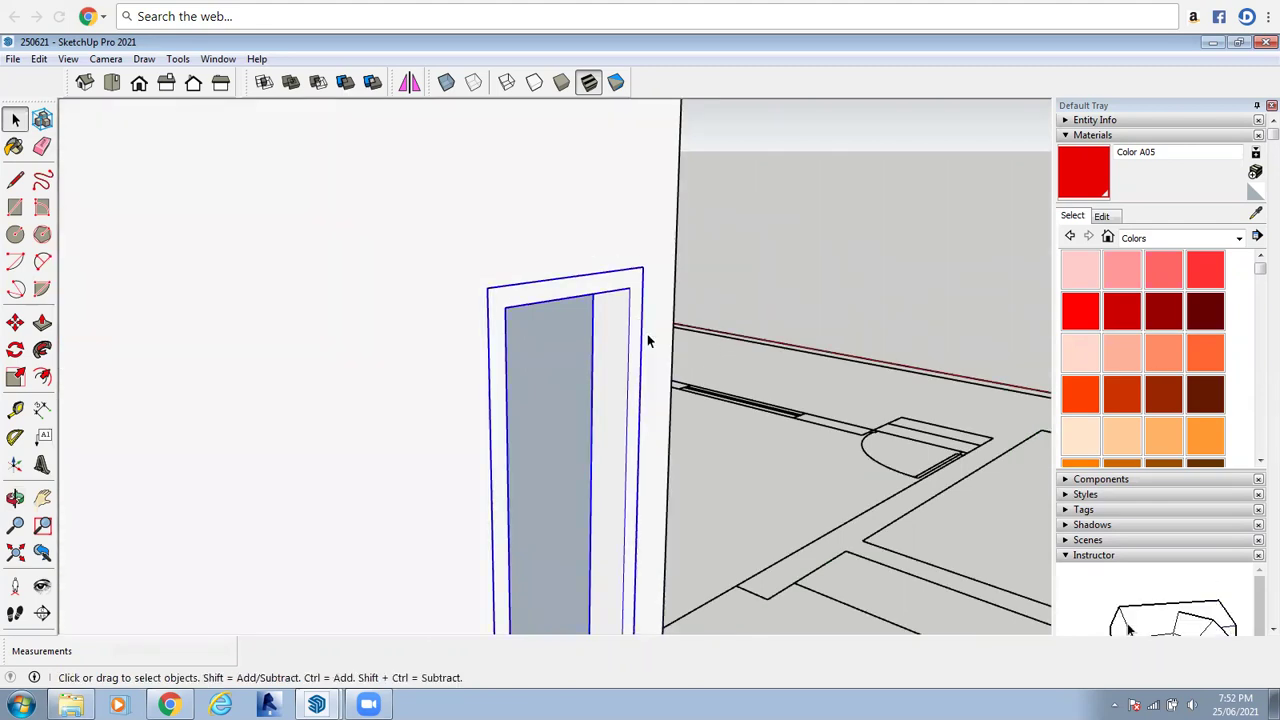
key(Delete)
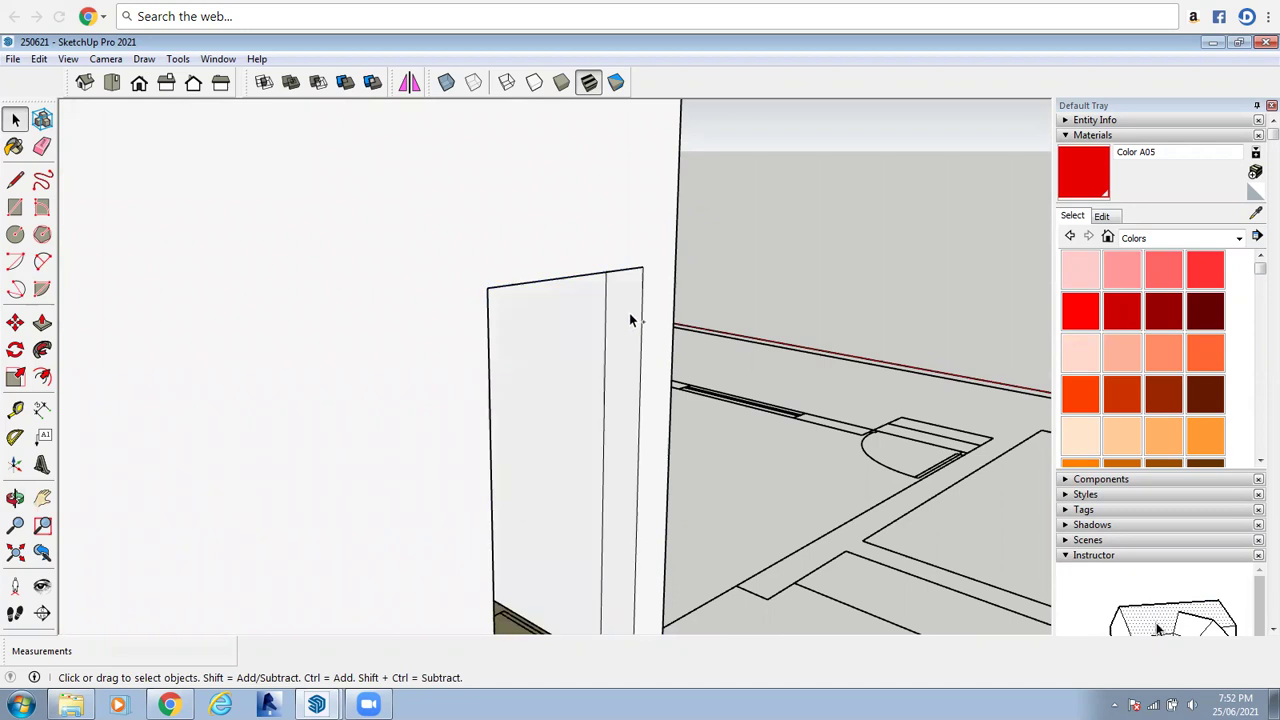
key(ctrl+z)
Open the door panel group inside the frame, Push/Pull its face to a thickness of about 1 15/16", and close the groups
double_click(589, 366)
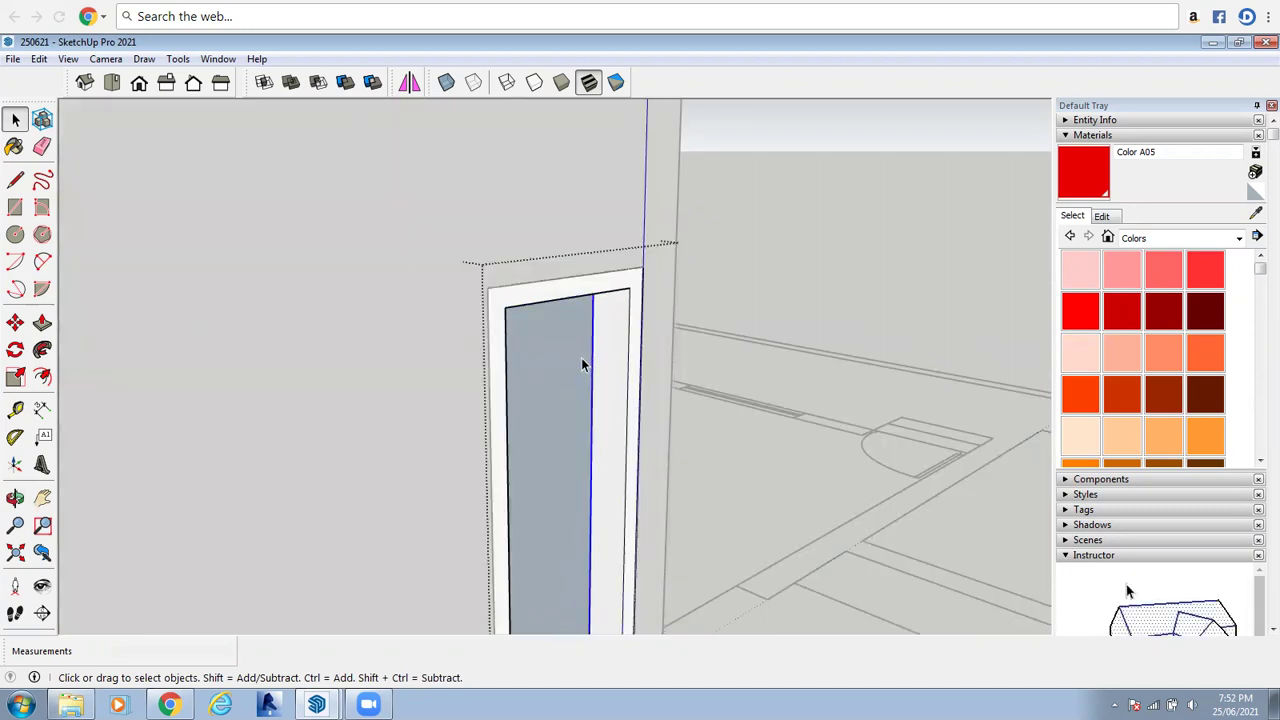
scroll(583, 358, up, 2)
scroll(600, 380, down, 1)
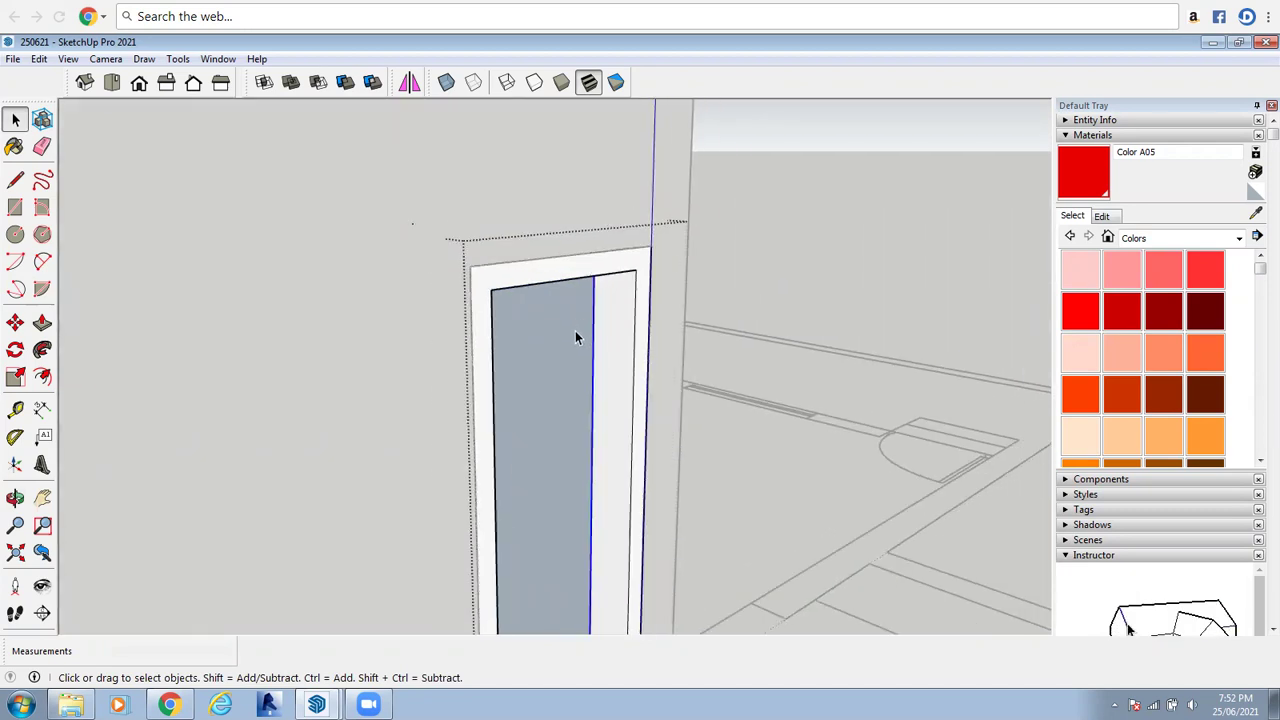
click(576, 342)
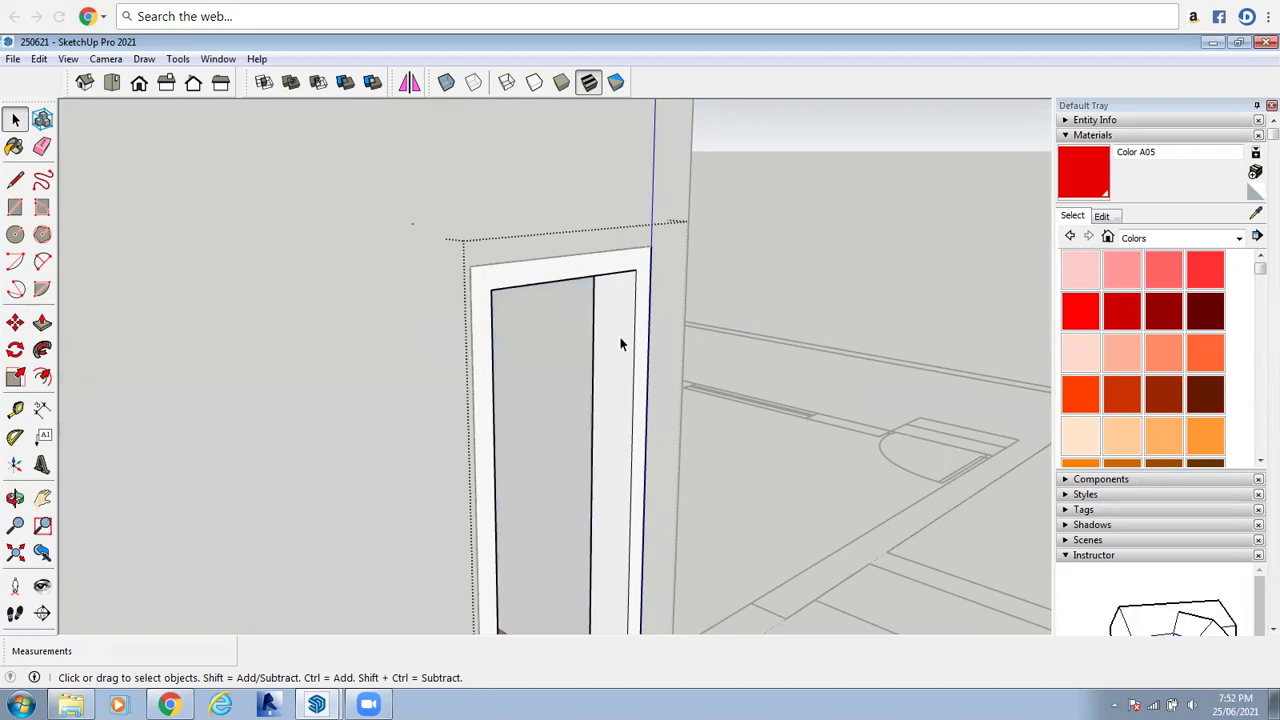
key(ctrl+z)
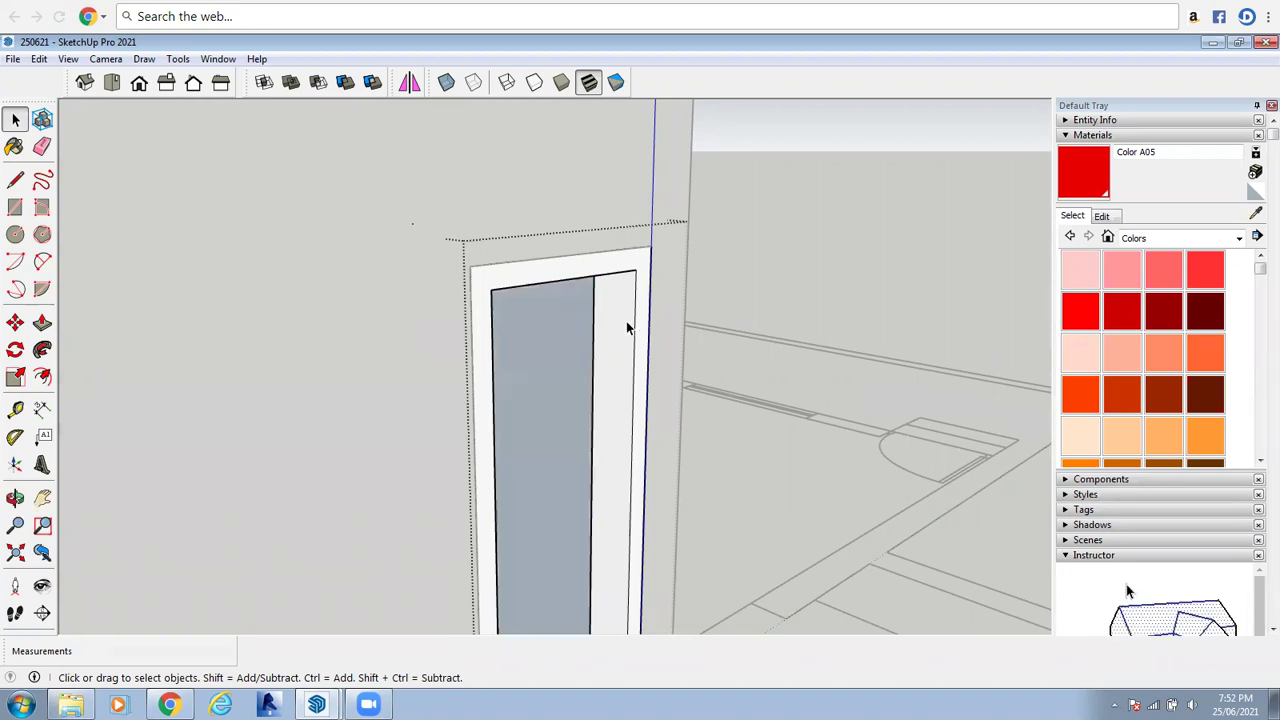
scroll(560, 400, up, 5)
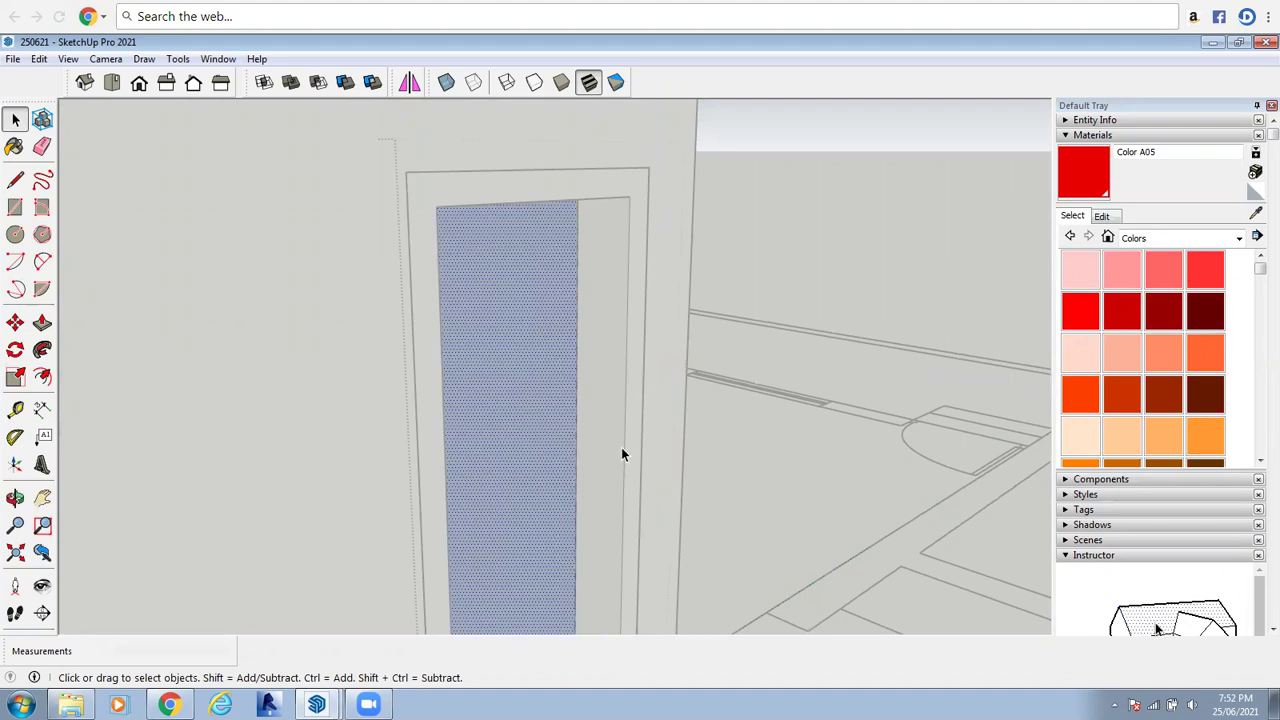
click(42, 322)
scroll(569, 366, up, 2)
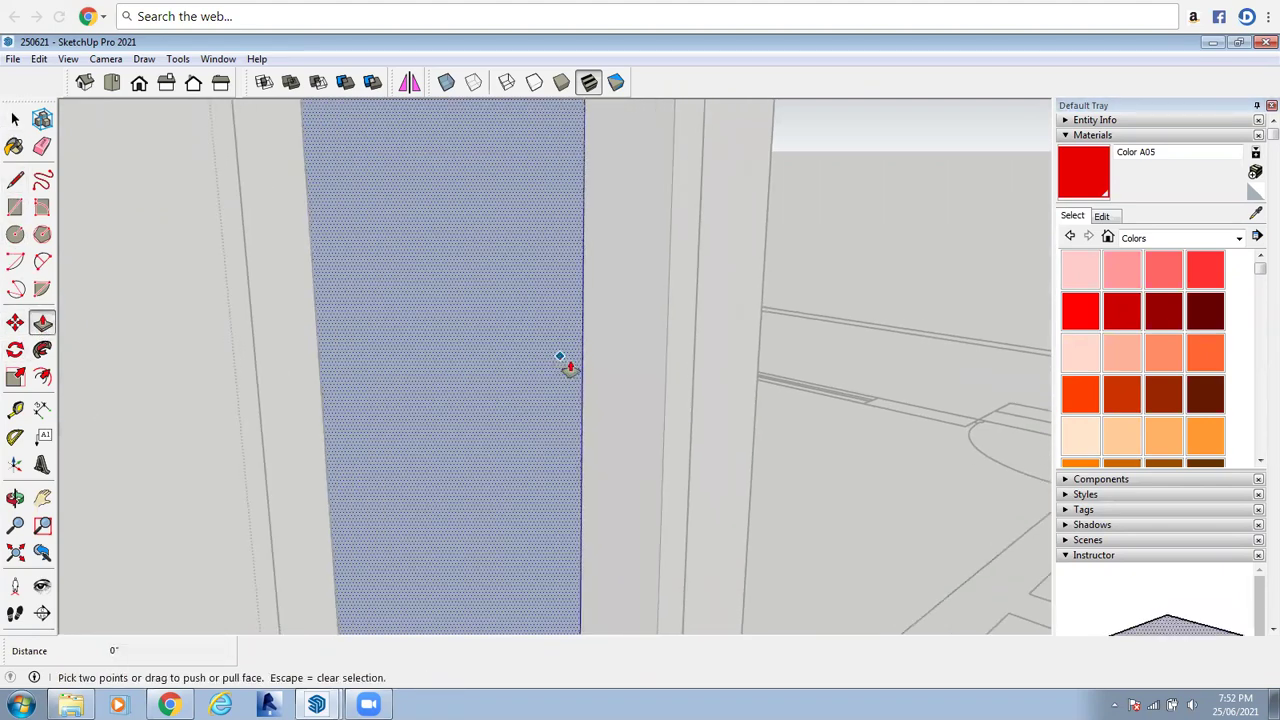
click(569, 366)
click(15, 119)
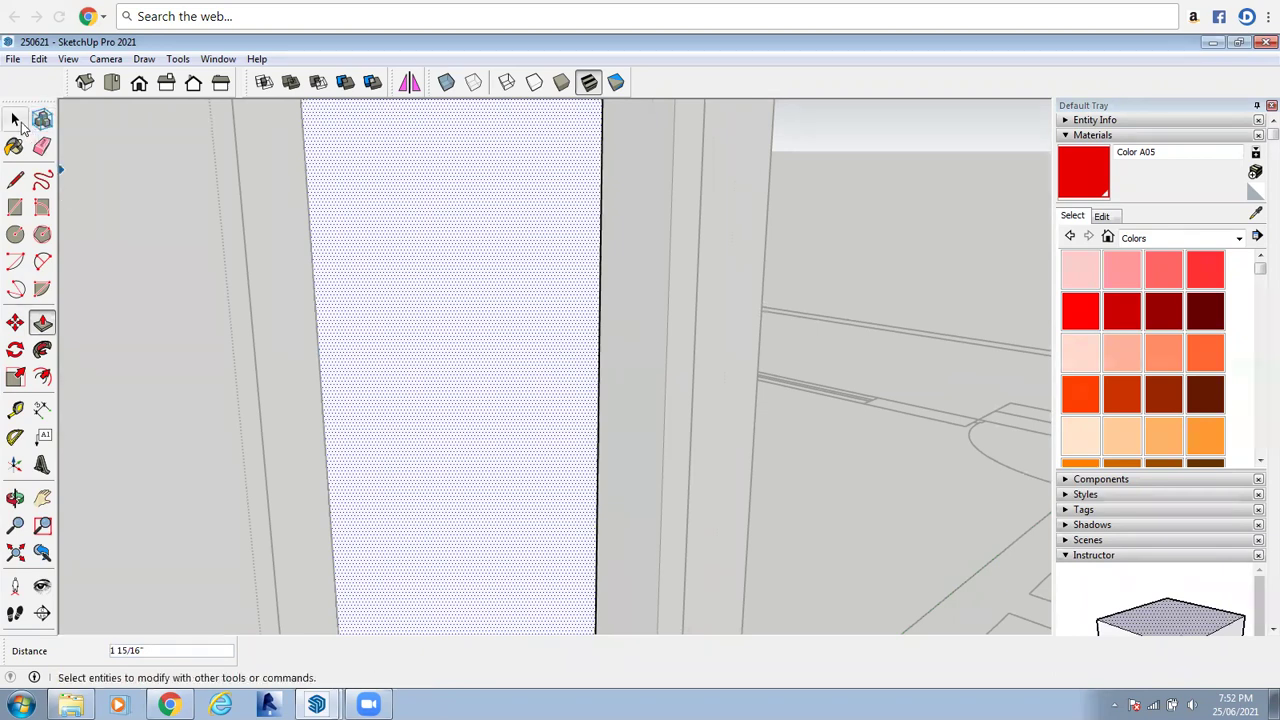
click(887, 286)
Open the door frame group and move the door panel about 4 13/16" toward the outer side of the frame
double_click(574, 473)
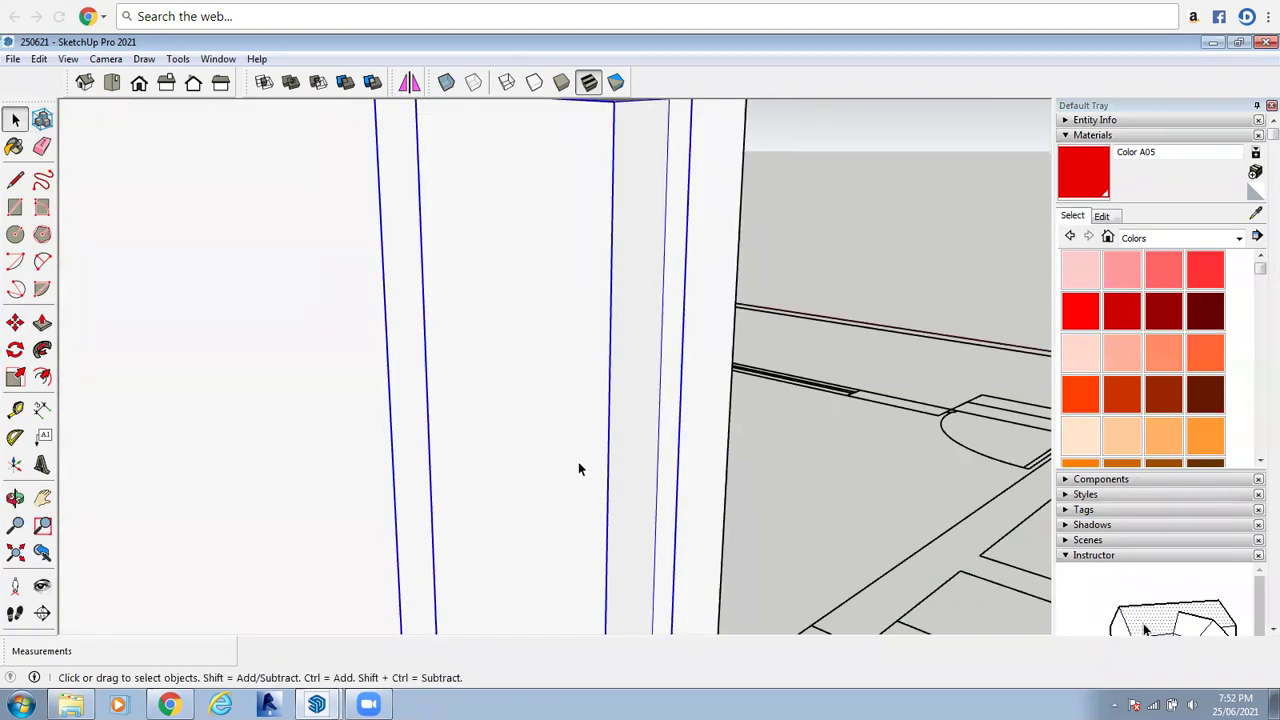
double_click(614, 470)
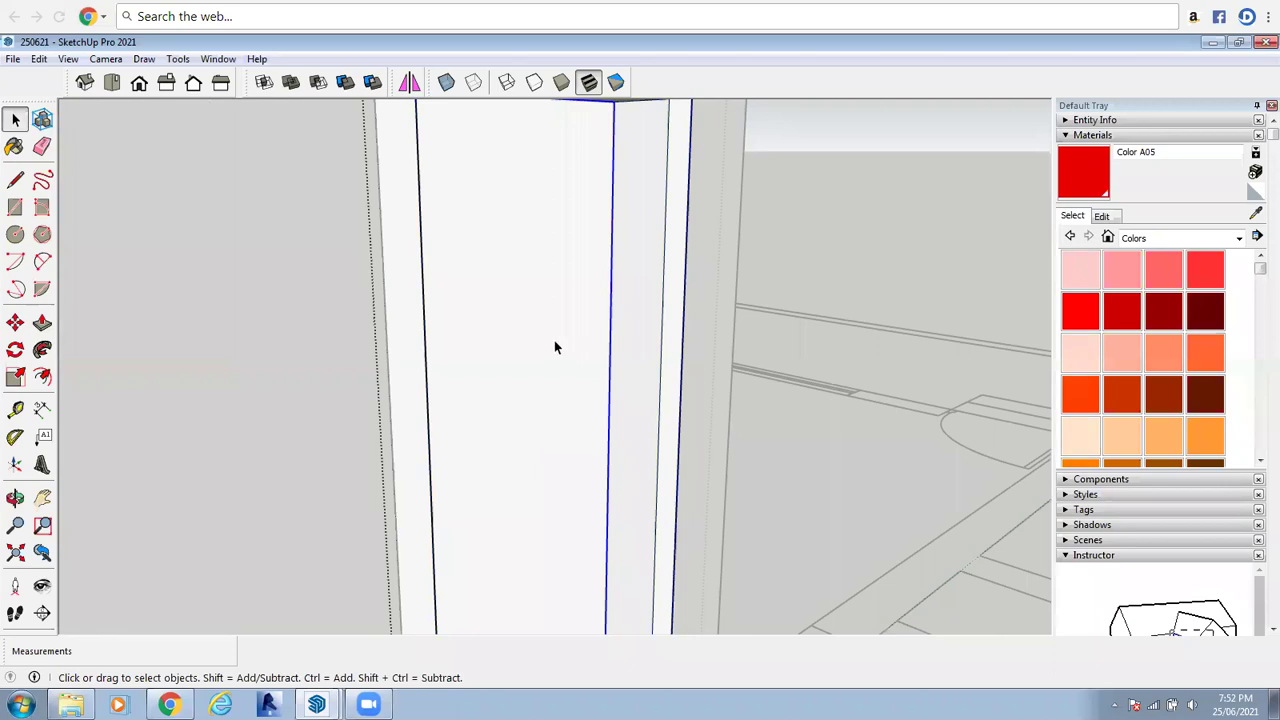
scroll(553, 343, down, 3)
scroll(565, 533, up, 3)
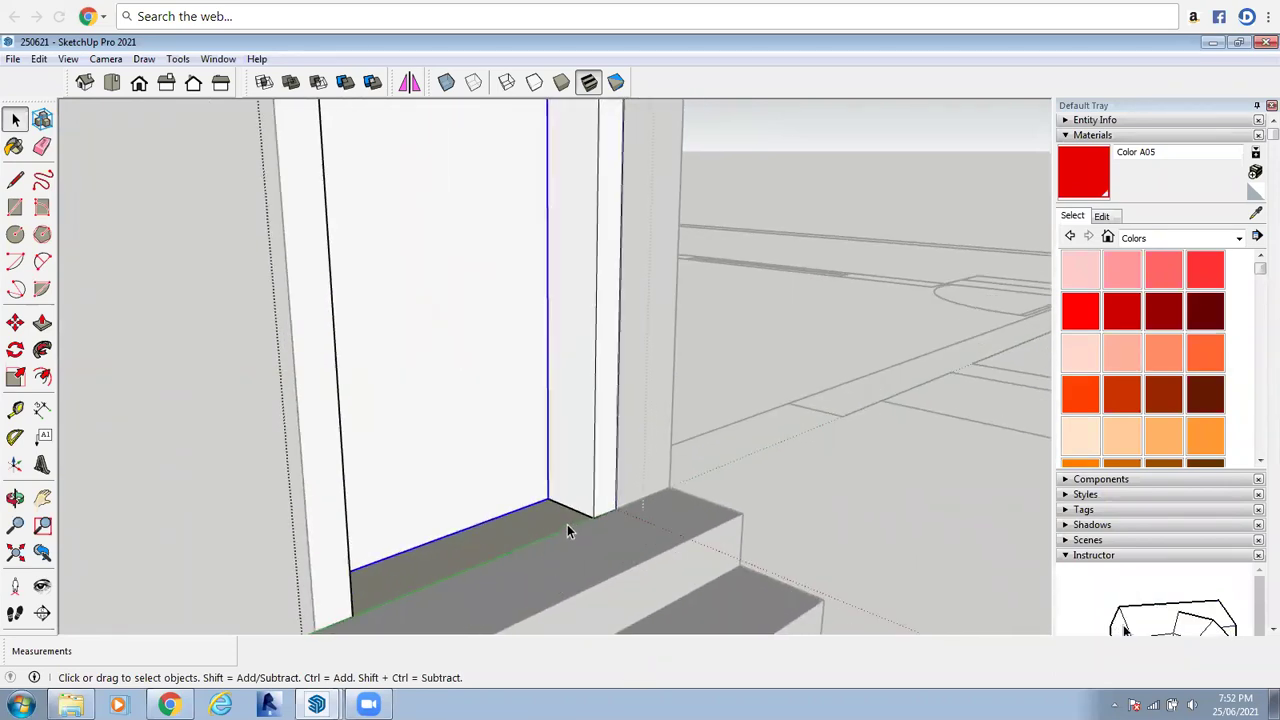
scroll(567, 530, up, 2)
click(596, 484)
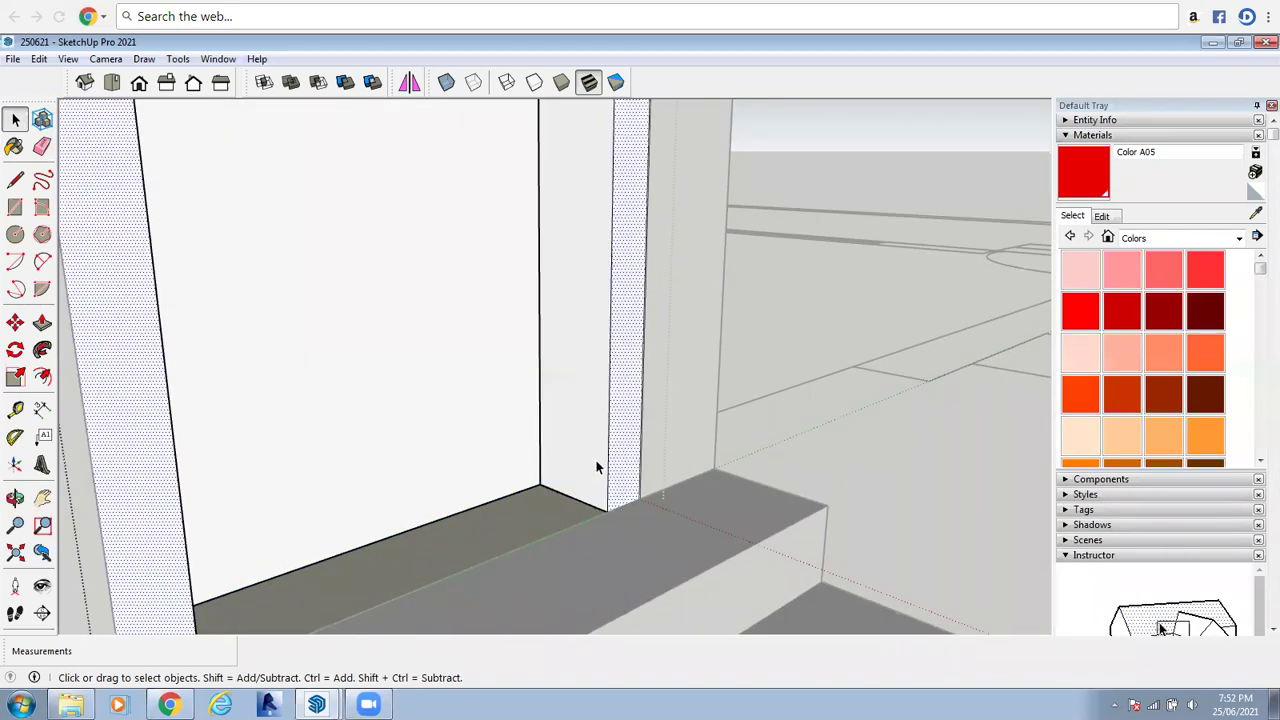
key(ctrl+z)
key(ctrl+y)
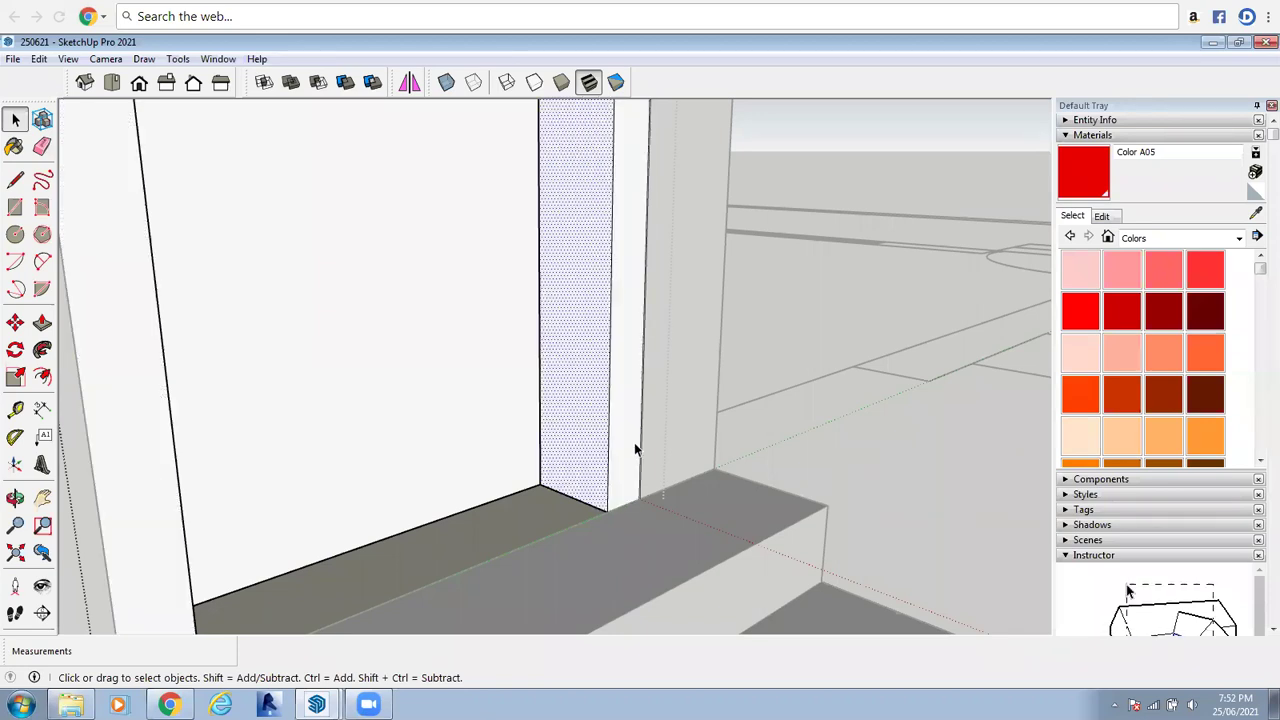
key(ctrl+z)
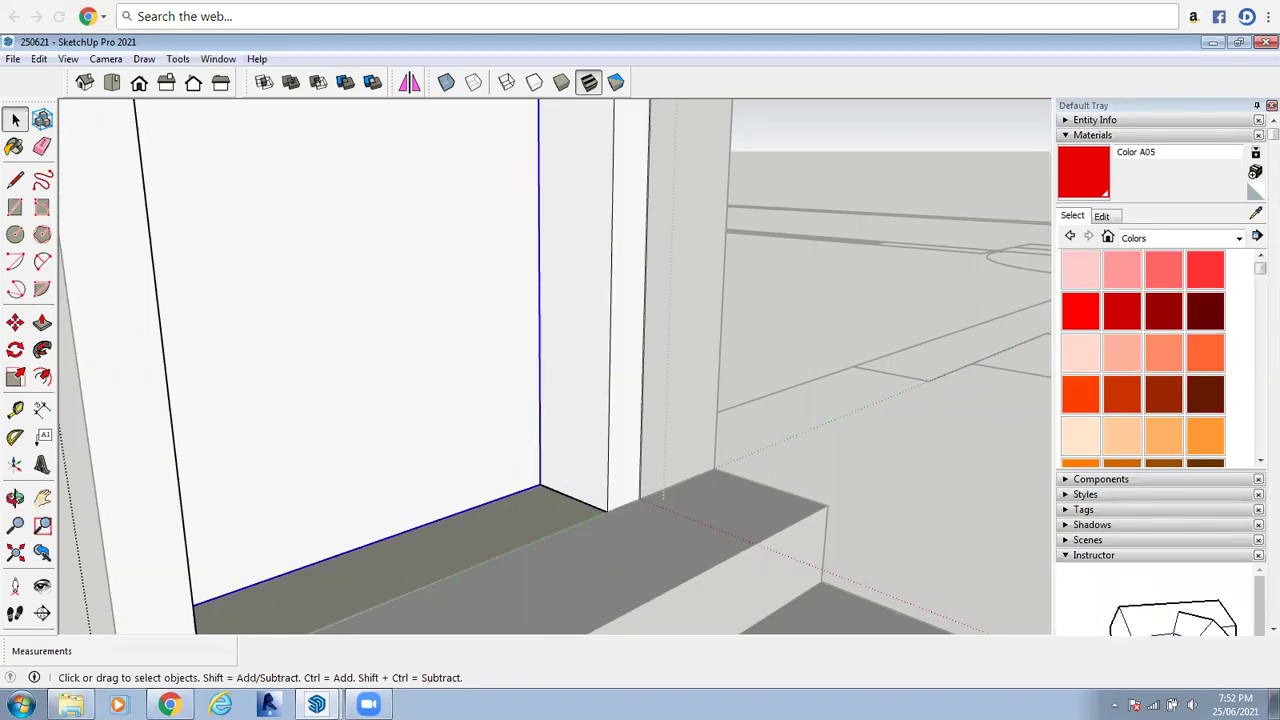
click(15, 322)
scroll(545, 486, up, 2)
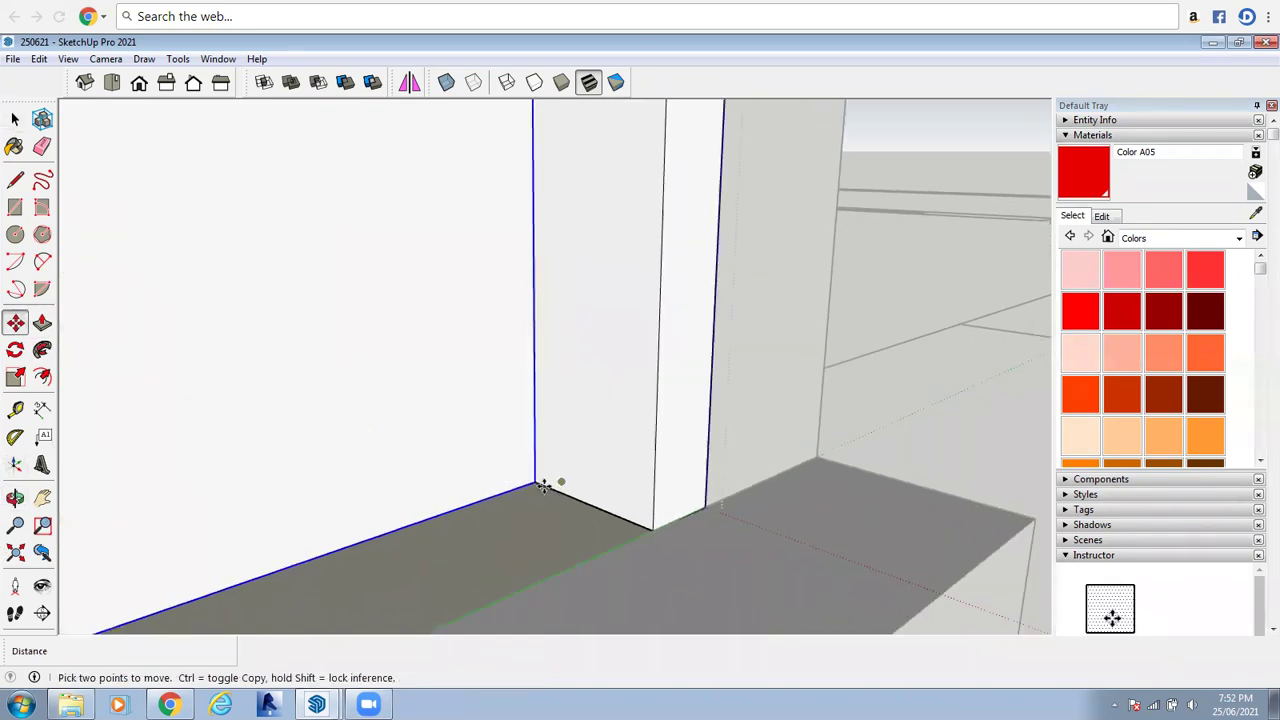
click(536, 486)
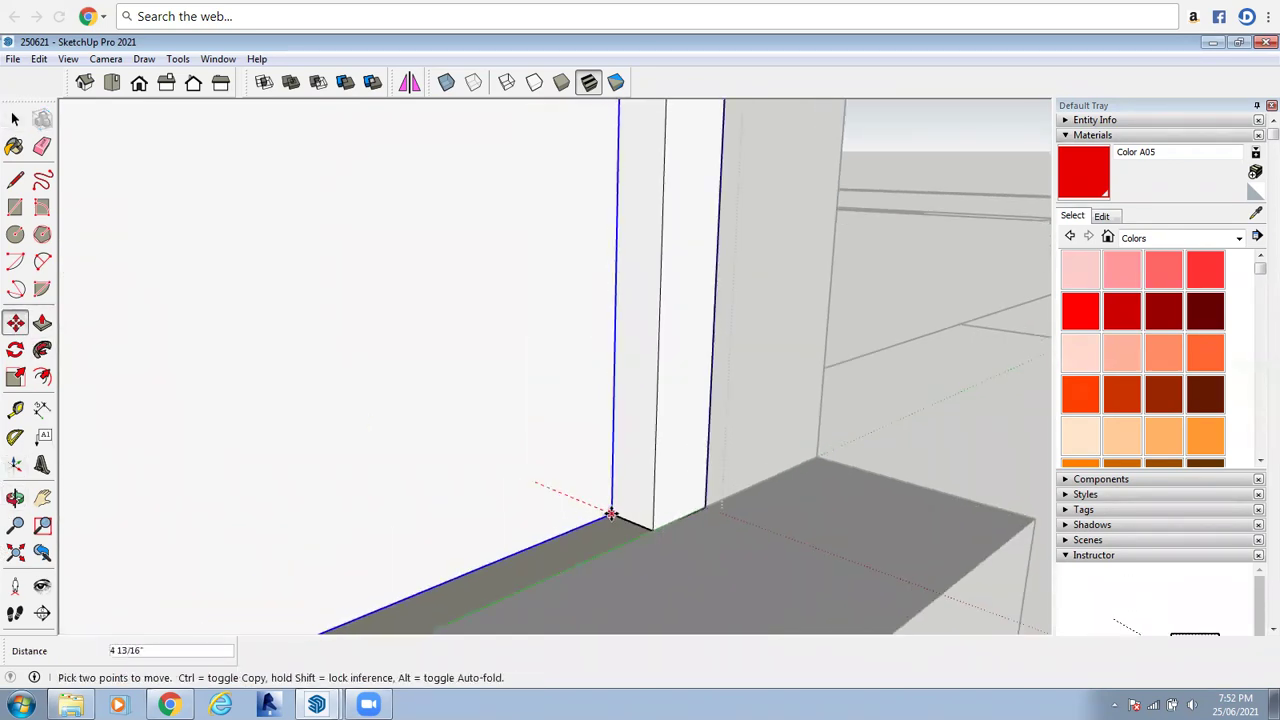
middle_drag(620, 522, 543, 623)
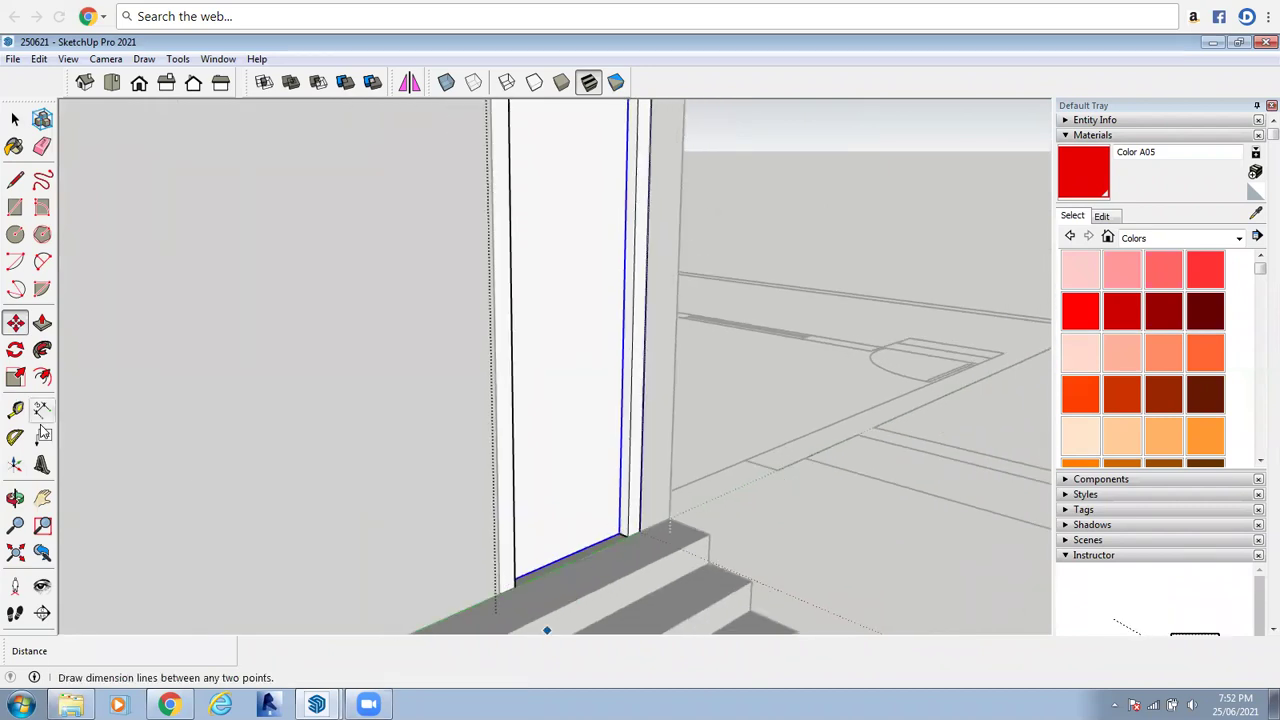
Open the door panel group from outside the room and select its outer face
click(15, 498)
drag(597, 440, 229, 349)
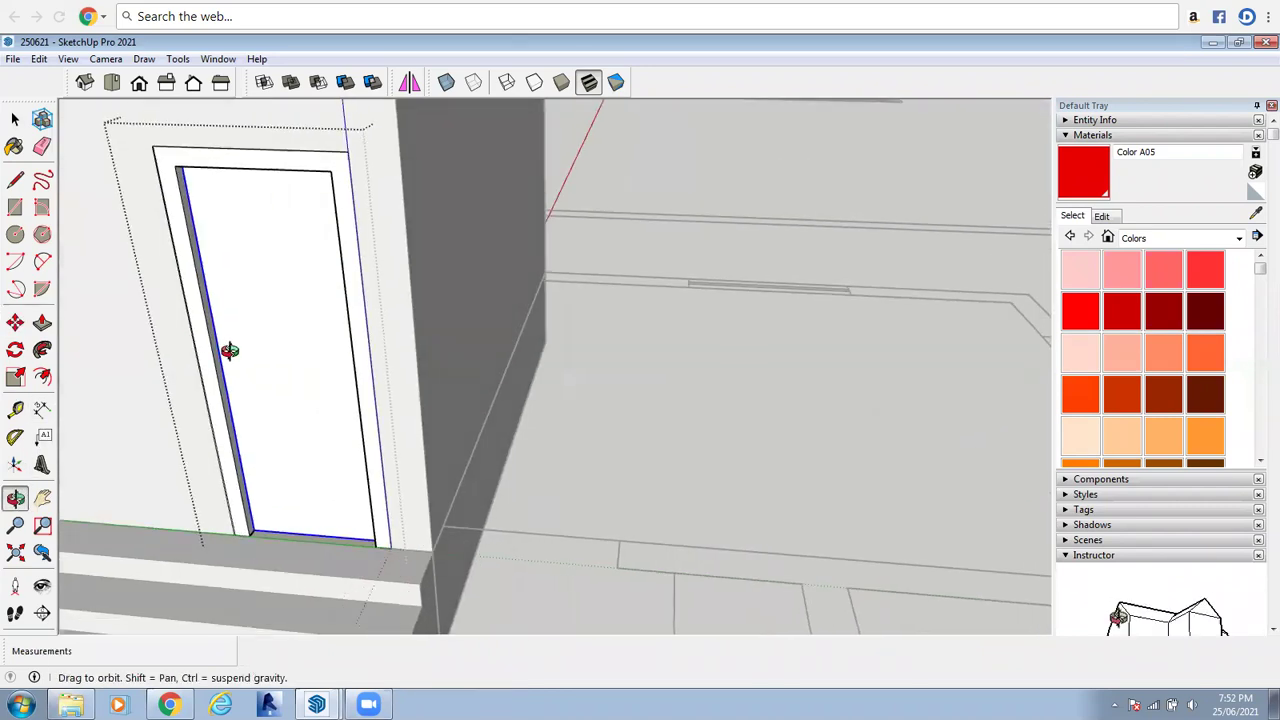
drag(236, 421, 150, 234)
key(space)
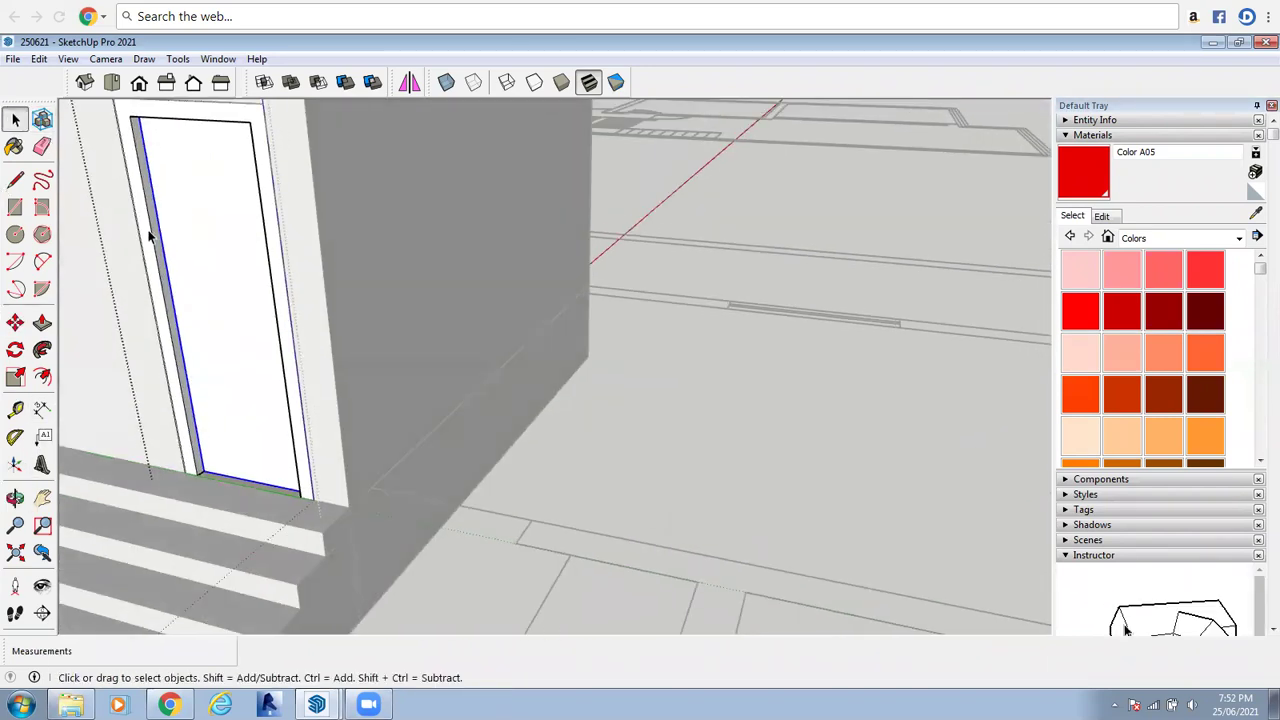
middle_drag(150, 234, 174, 240)
scroll(190, 246, up, 2)
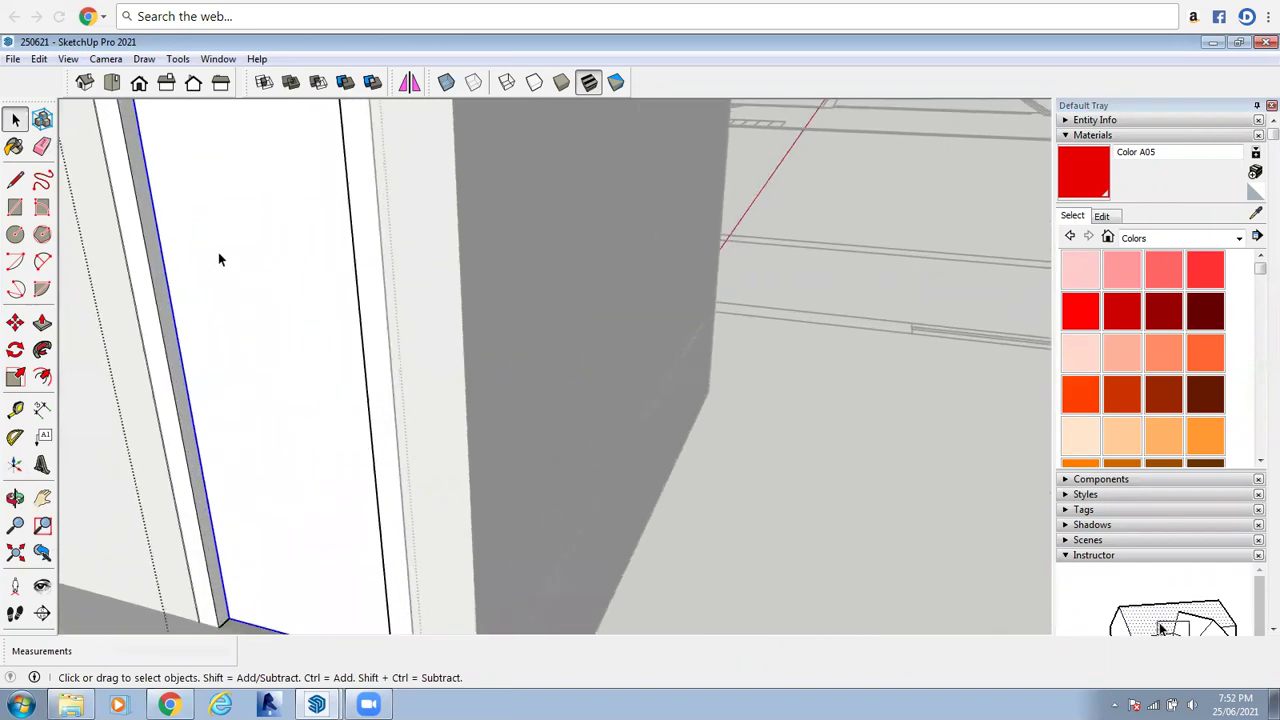
click(219, 268)
scroll(189, 327, up, 1)
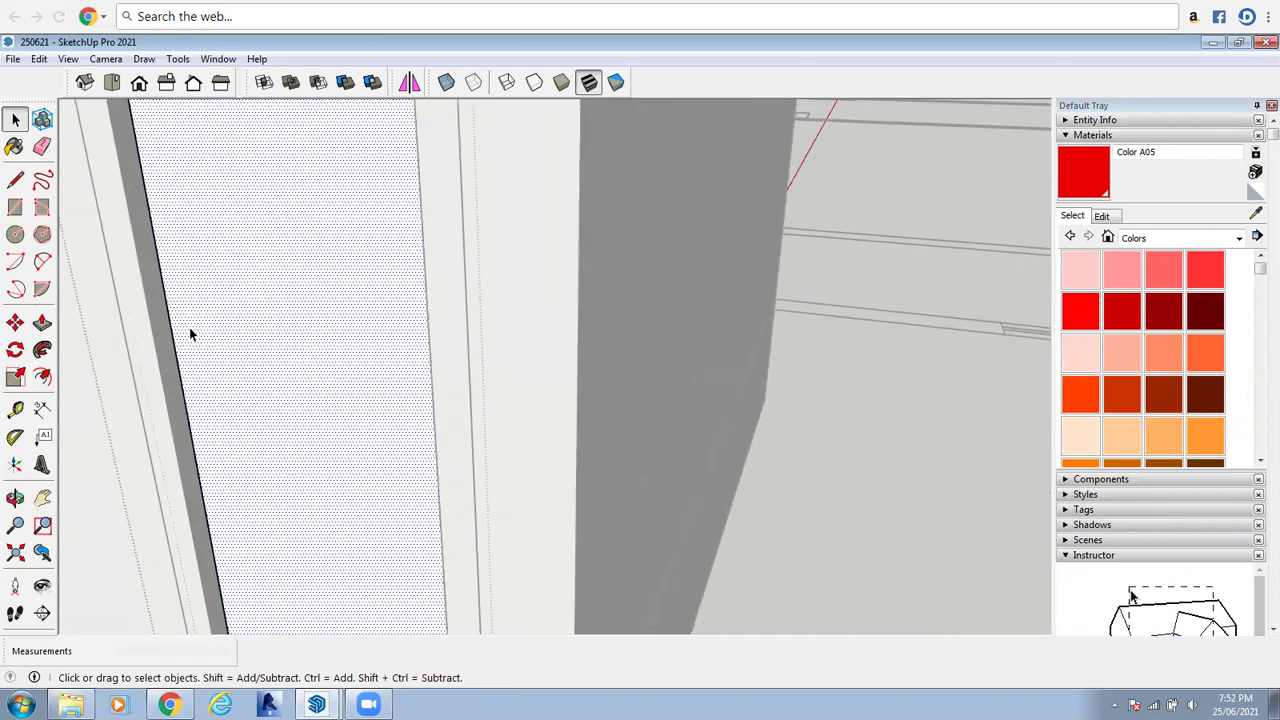
Try placing a horizontal guide by eye across the door panel, offset from its bottom edge
scroll(80, 317, down, 1)
click(15, 408)
scroll(177, 217, down, 2)
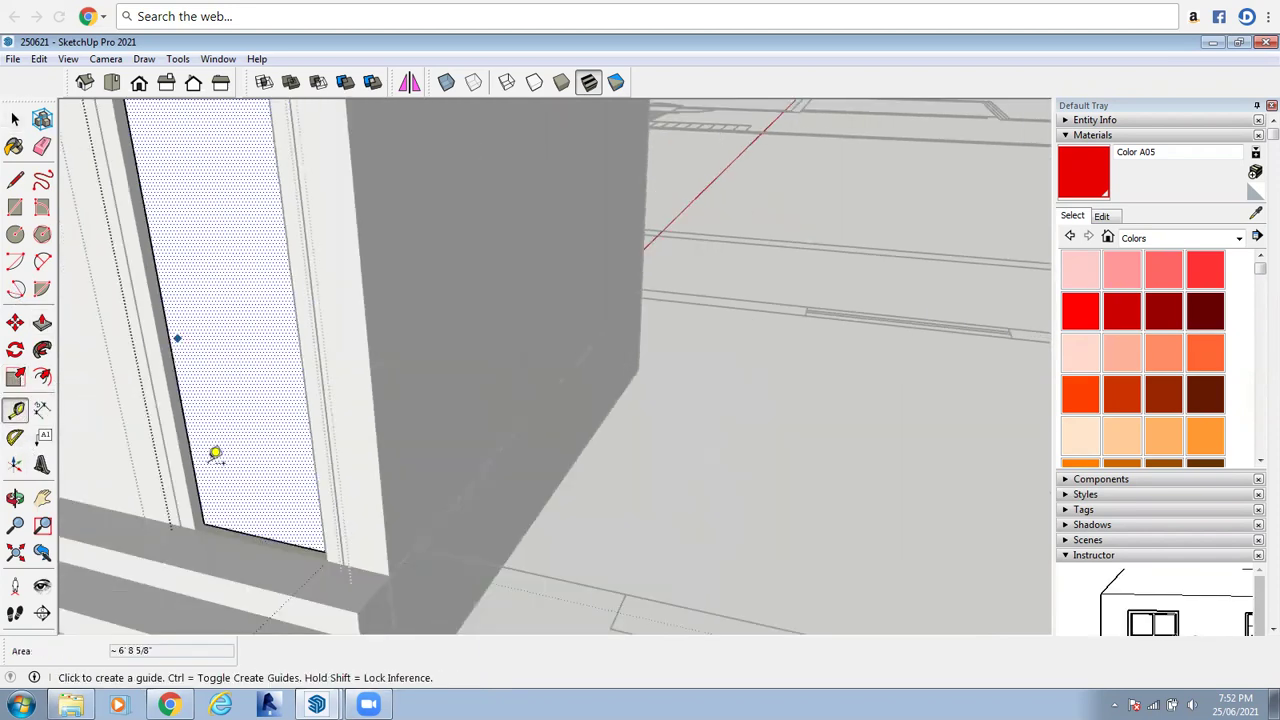
click(212, 524)
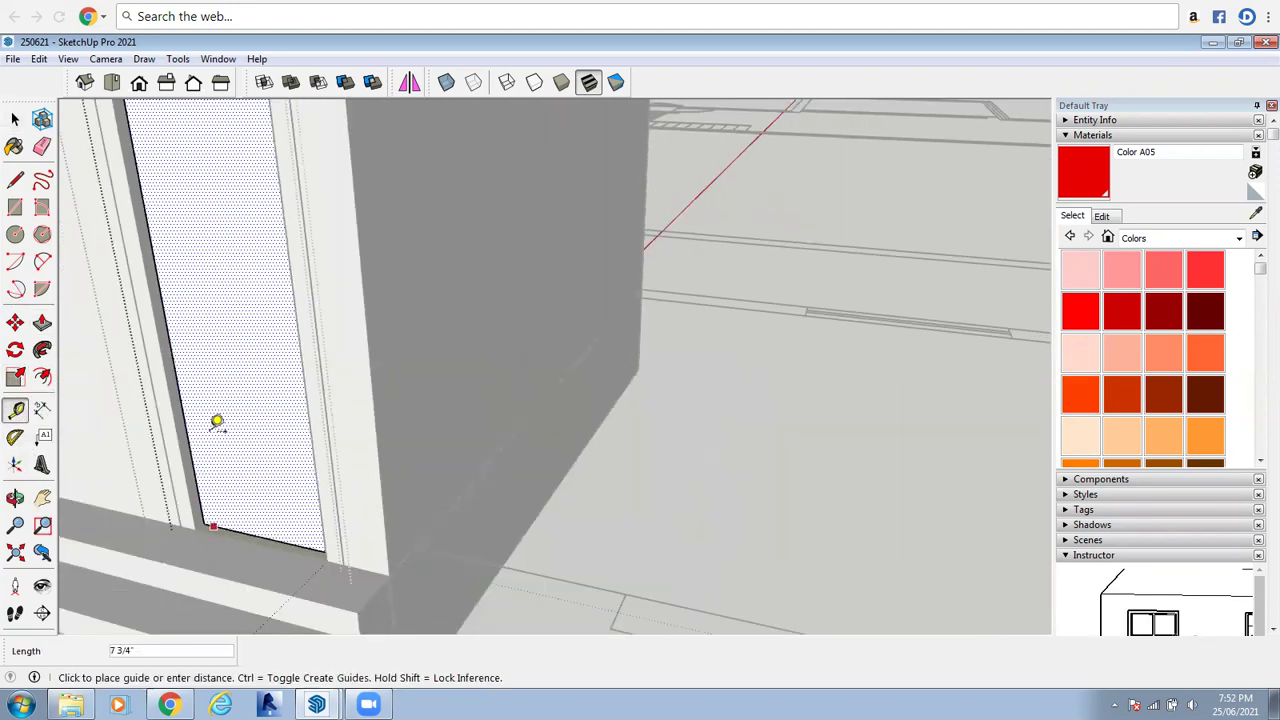
click(244, 376)
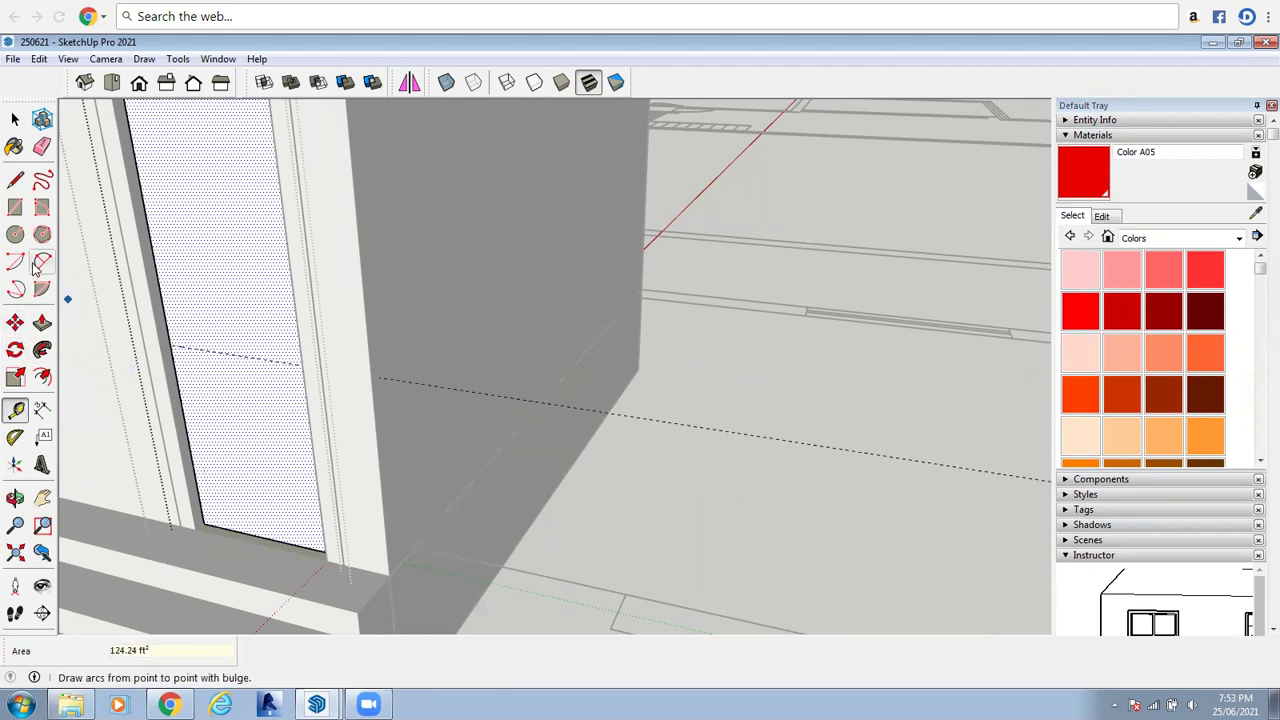
click(174, 421)
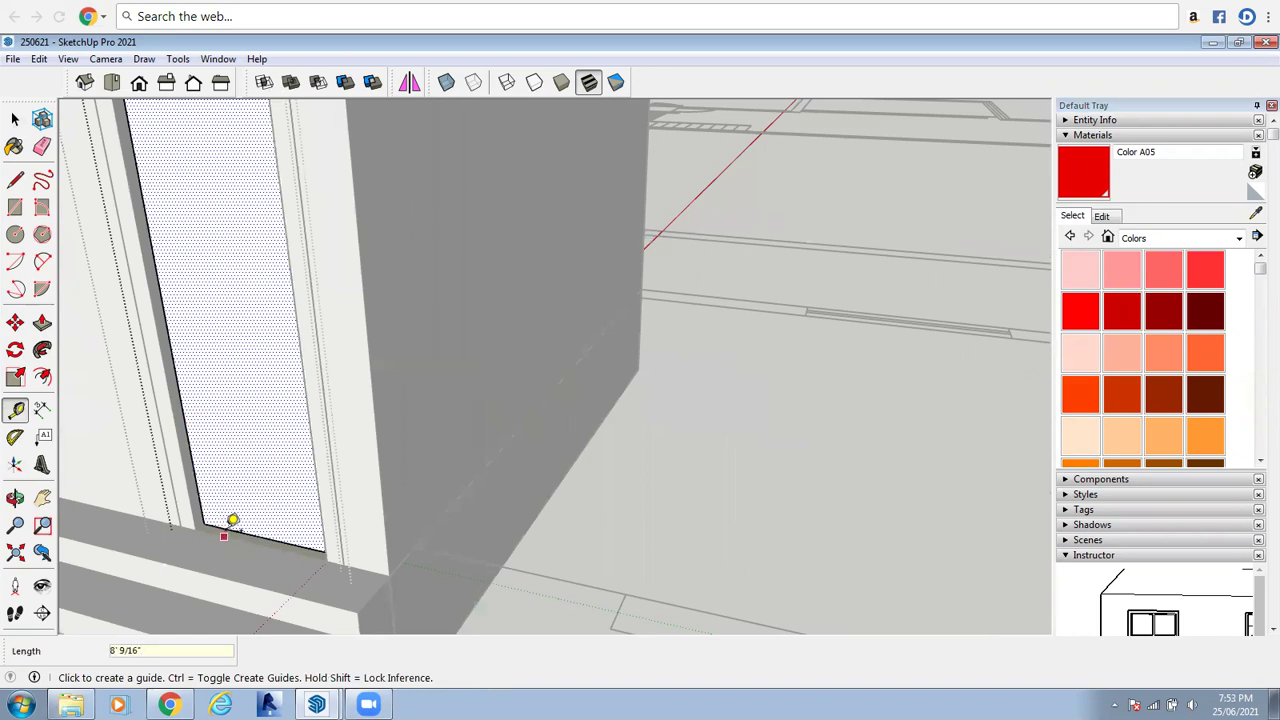
Try placing a horizontal guide 5' above the door panel's bottom edge
click(225, 520)
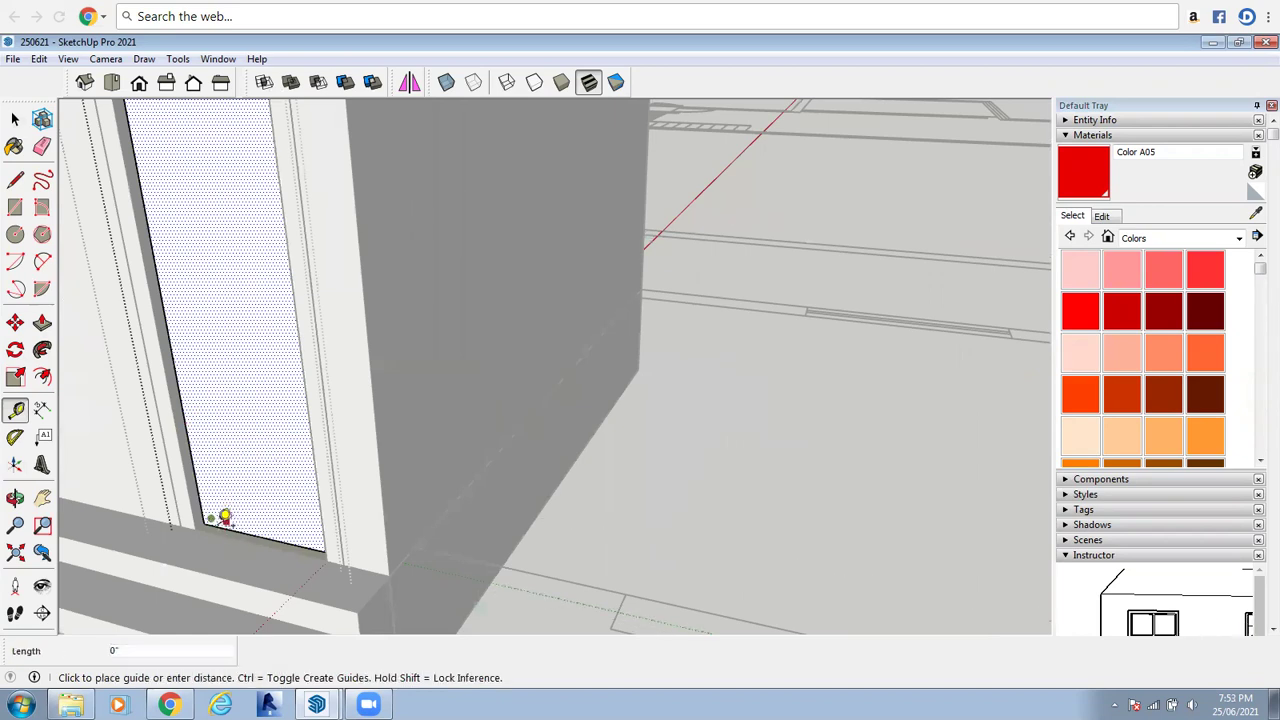
click(214, 517)
scroll(214, 517, up, 2)
click(212, 518)
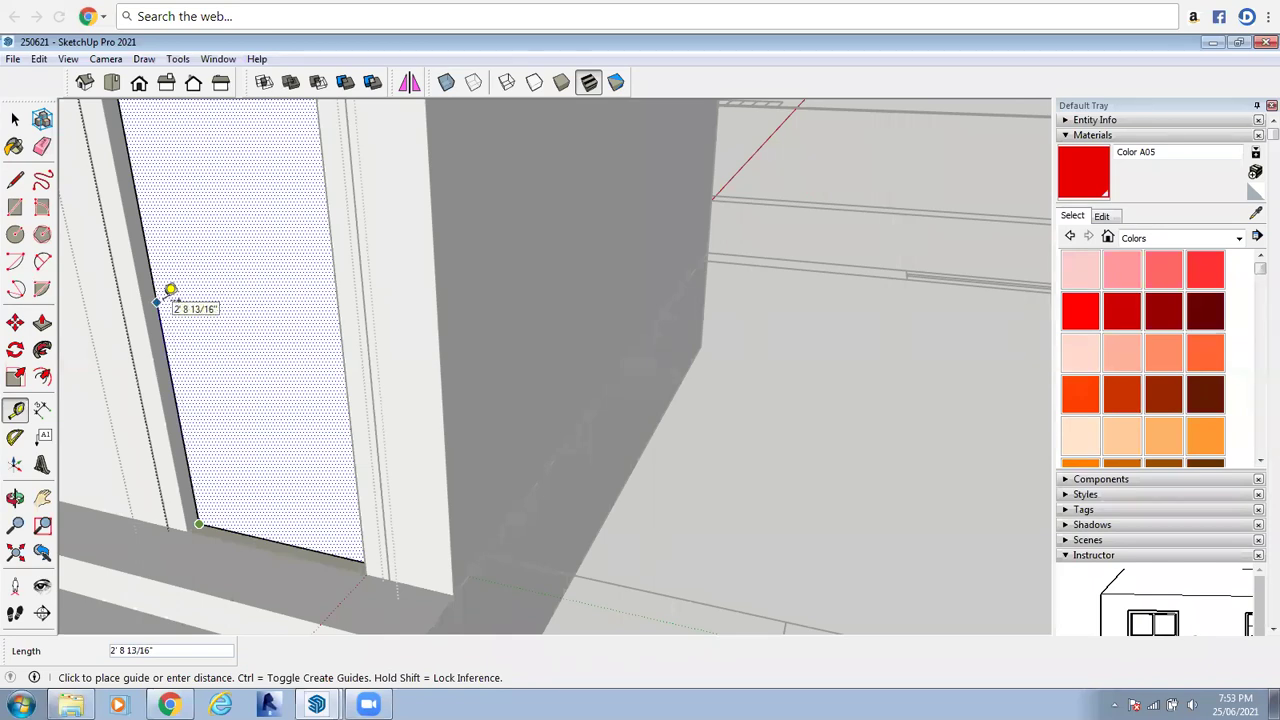
text(5')
key(Return)
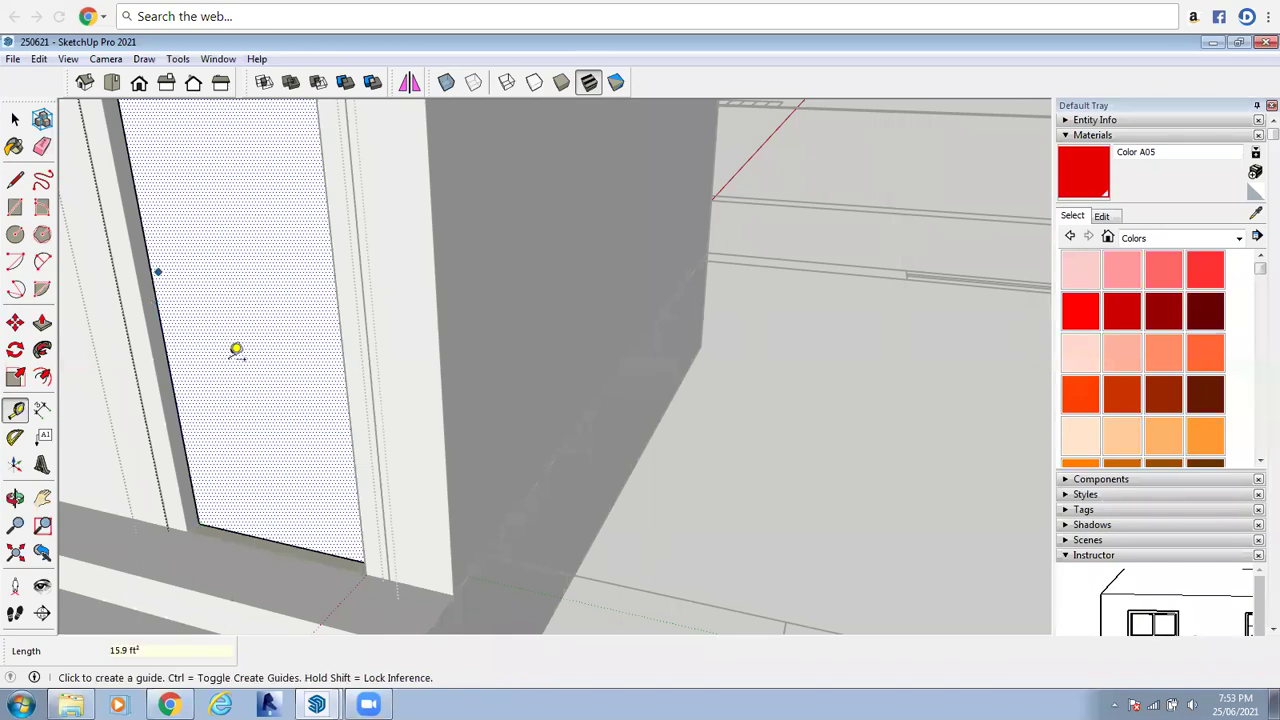
scroll(271, 494, down, 2)
click(270, 498)
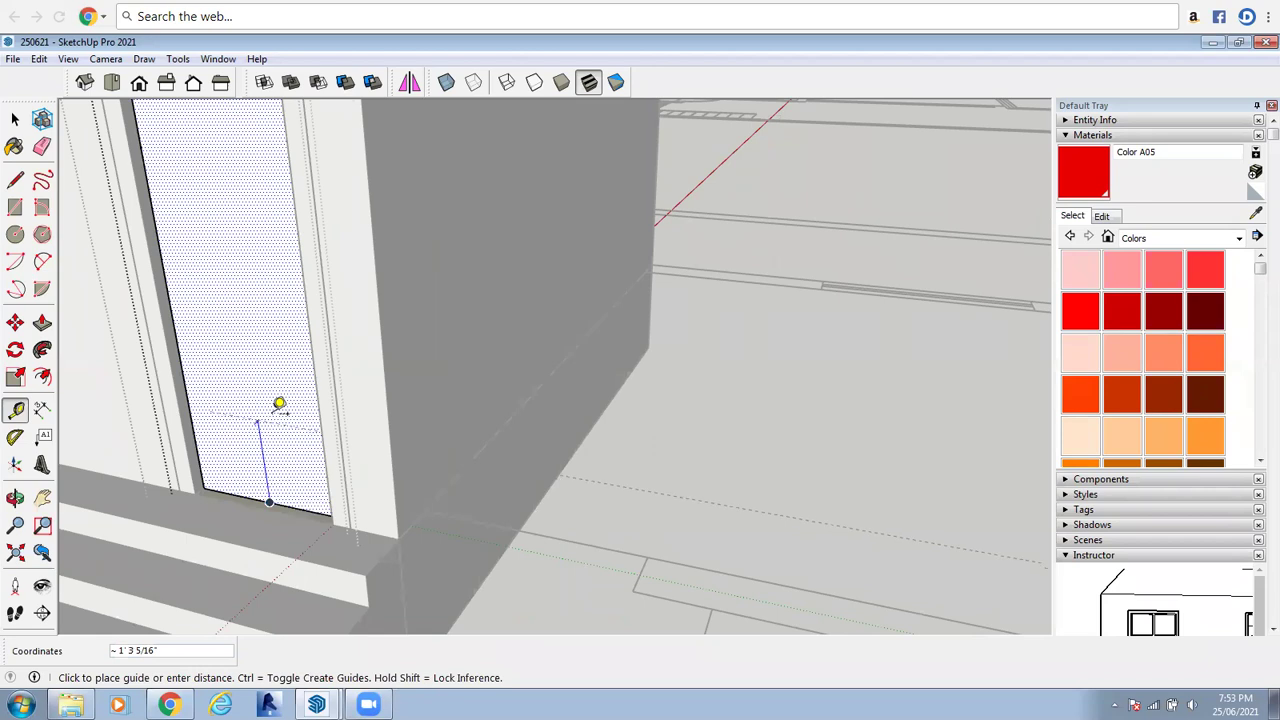
click(279, 404)
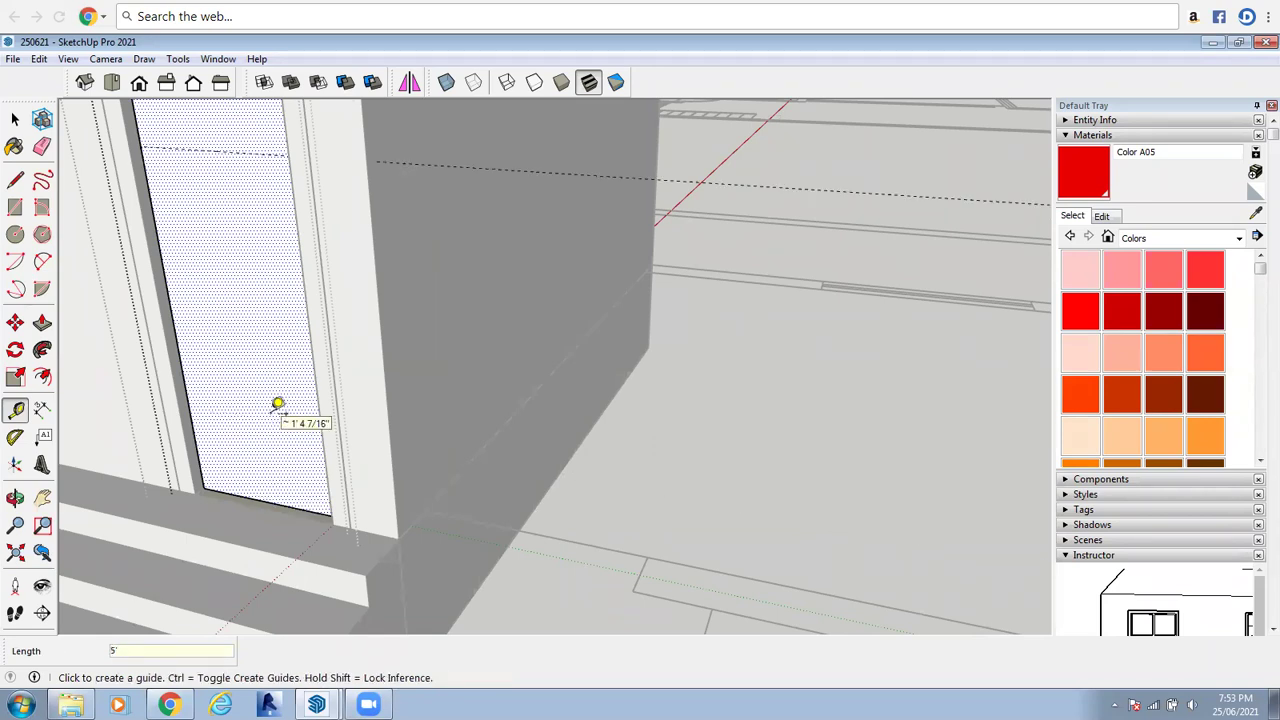
Place a horizontal guide 4' above the door panel's bottom edge
scroll(300, 443, down, 3)
scroll(220, 290, up, 1)
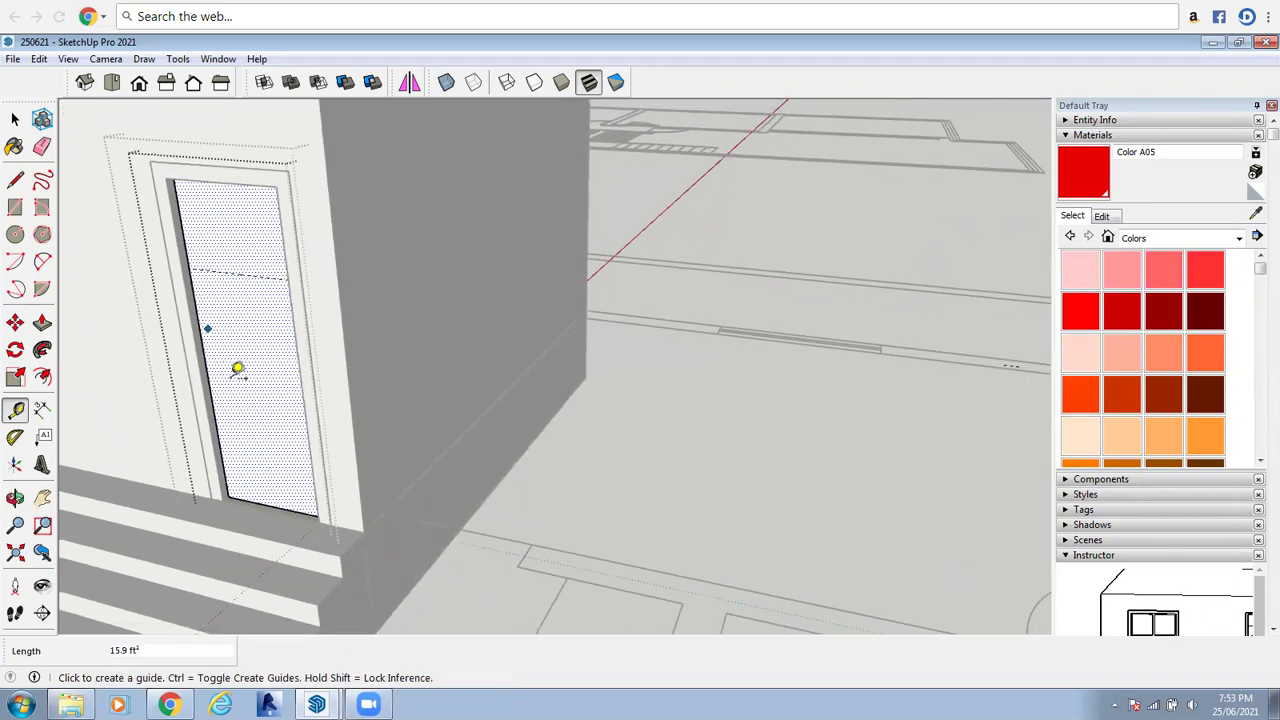
scroll(263, 494, up, 1)
click(260, 500)
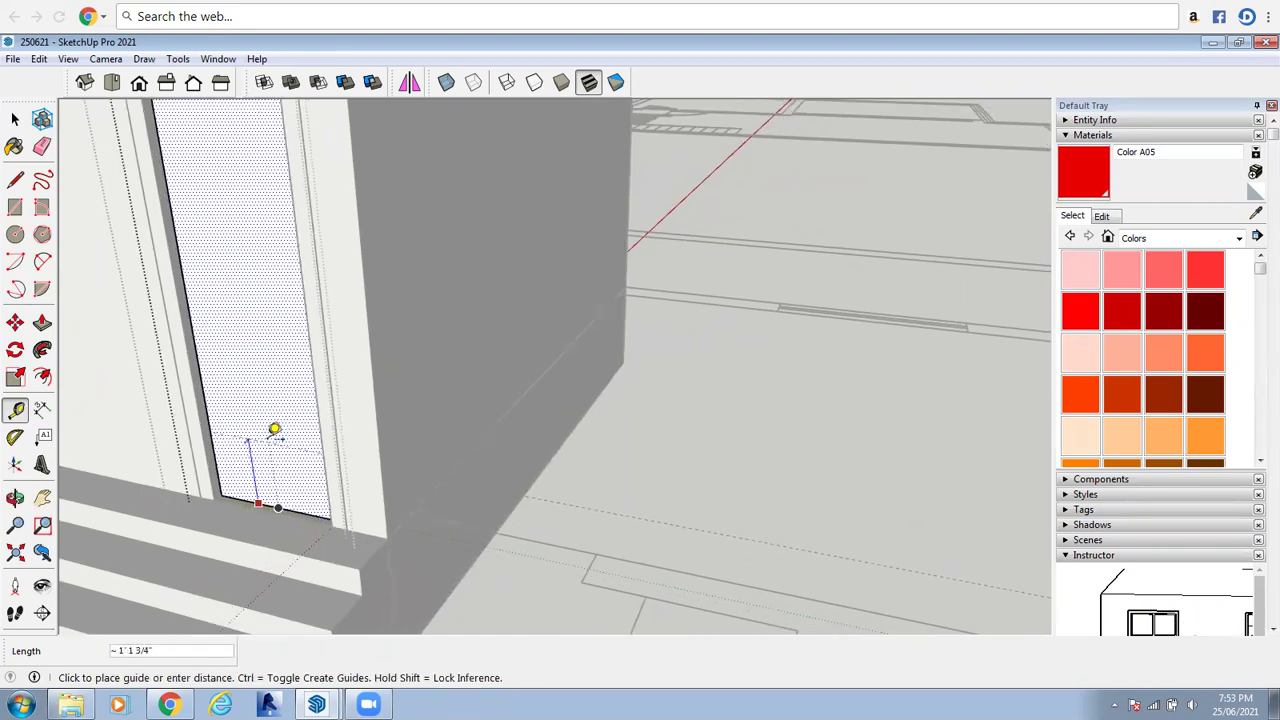
text(4')
key(Return)
Draw a handle rectangle about 2 1/2" wide and 4 1/16" high on the guide near the panel's side edge, and delete the guide
click(15, 206)
scroll(245, 272, up, 2)
scroll(240, 272, up, 2)
click(214, 277)
click(239, 219)
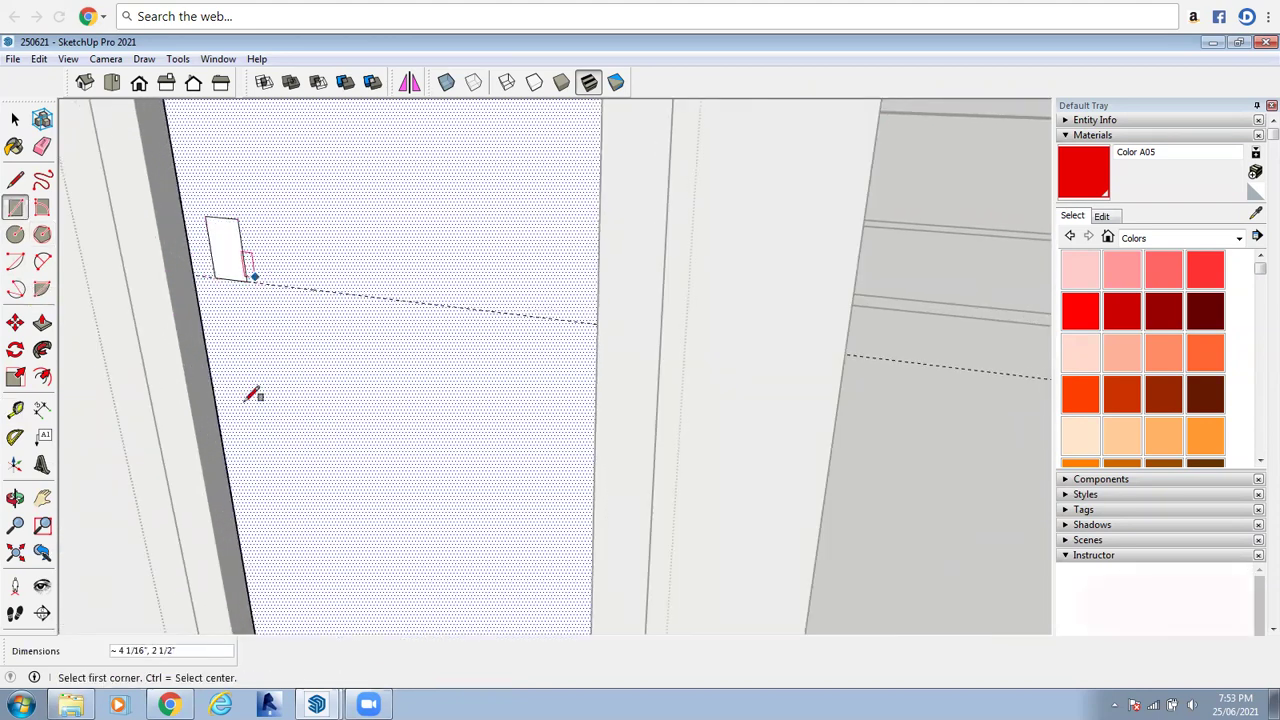
key(space)
click(267, 286)
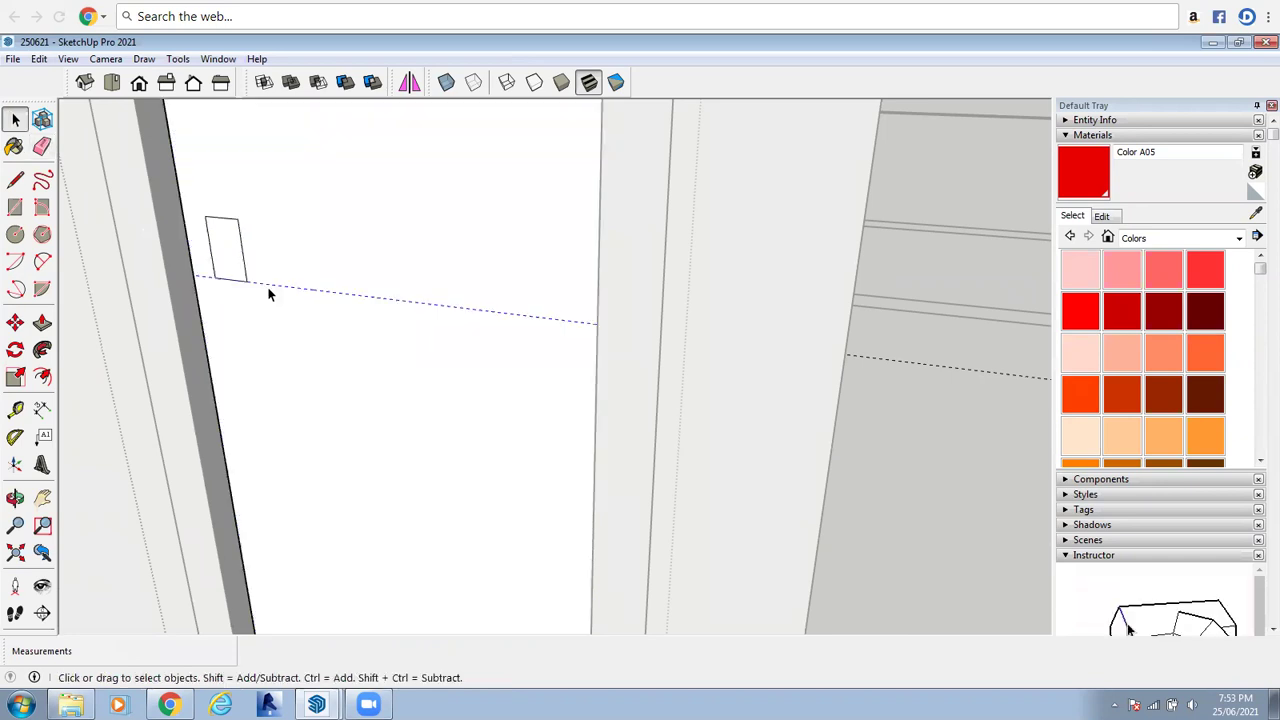
click(214, 206)
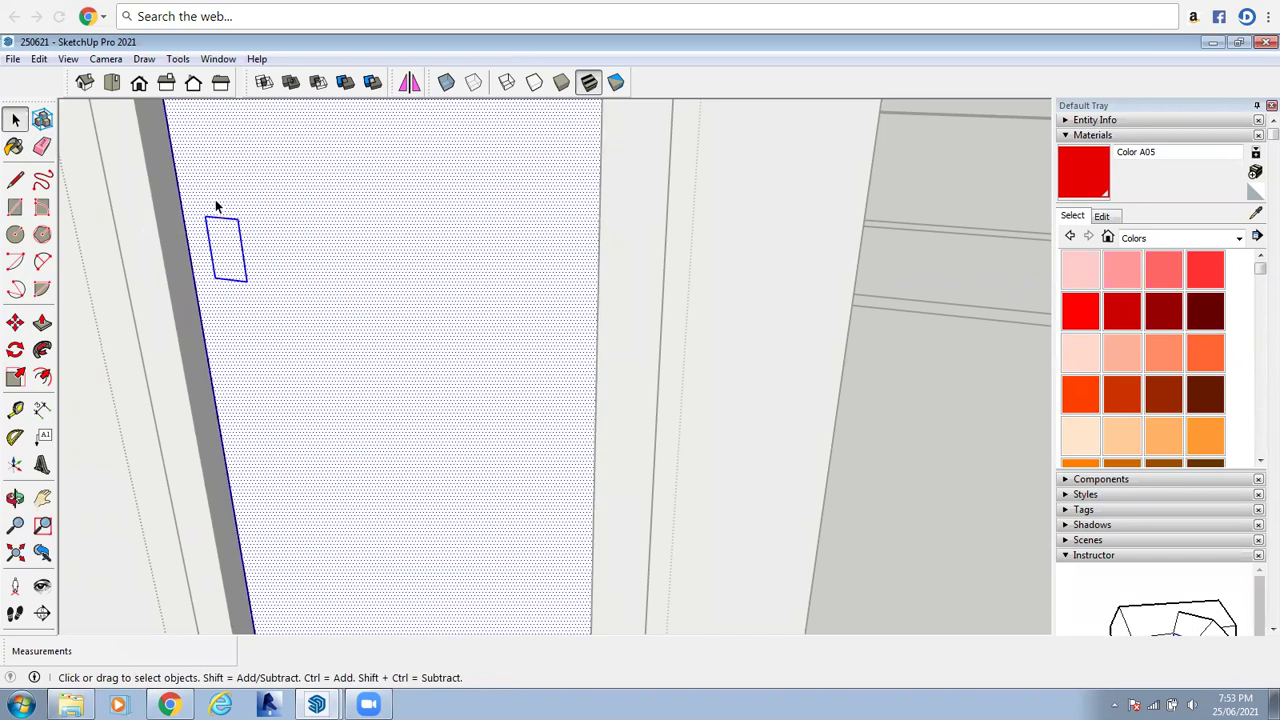
Push/Pull the small handle rectangle outward from the door panel by about 15/16"
scroll(214, 206, up, 2)
click(229, 257)
key(p)
click(233, 294)
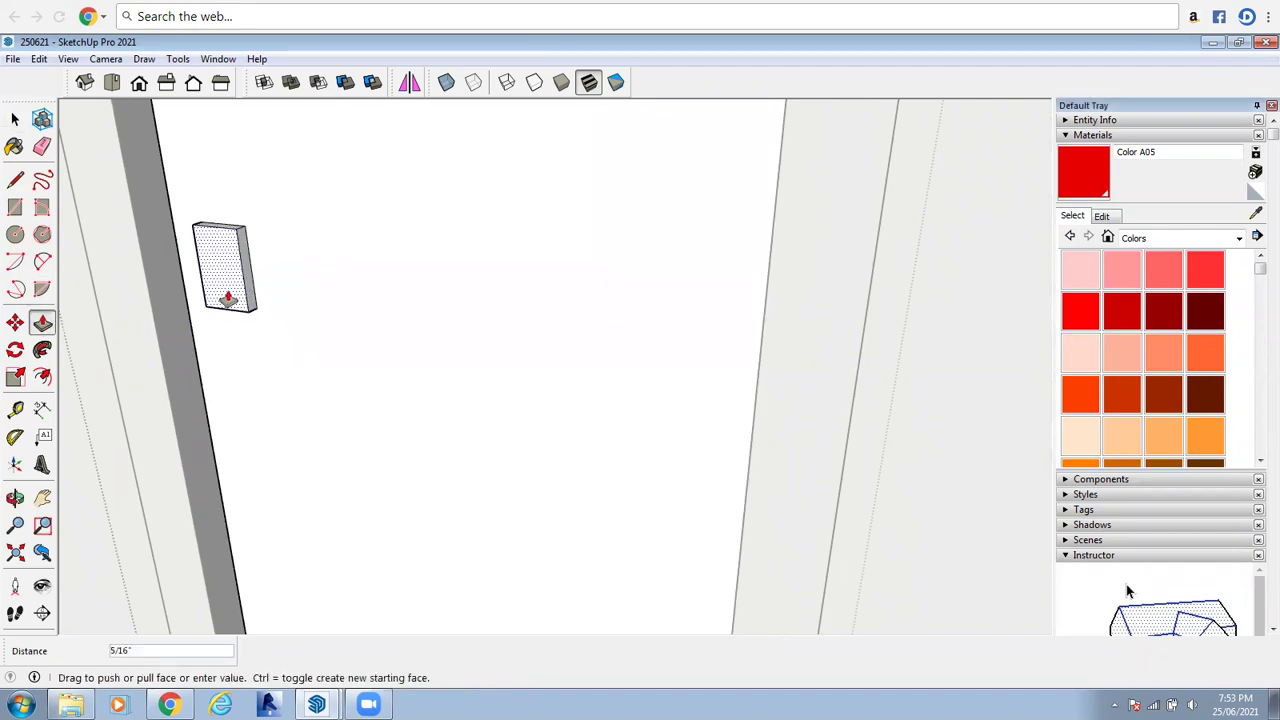
click(225, 302)
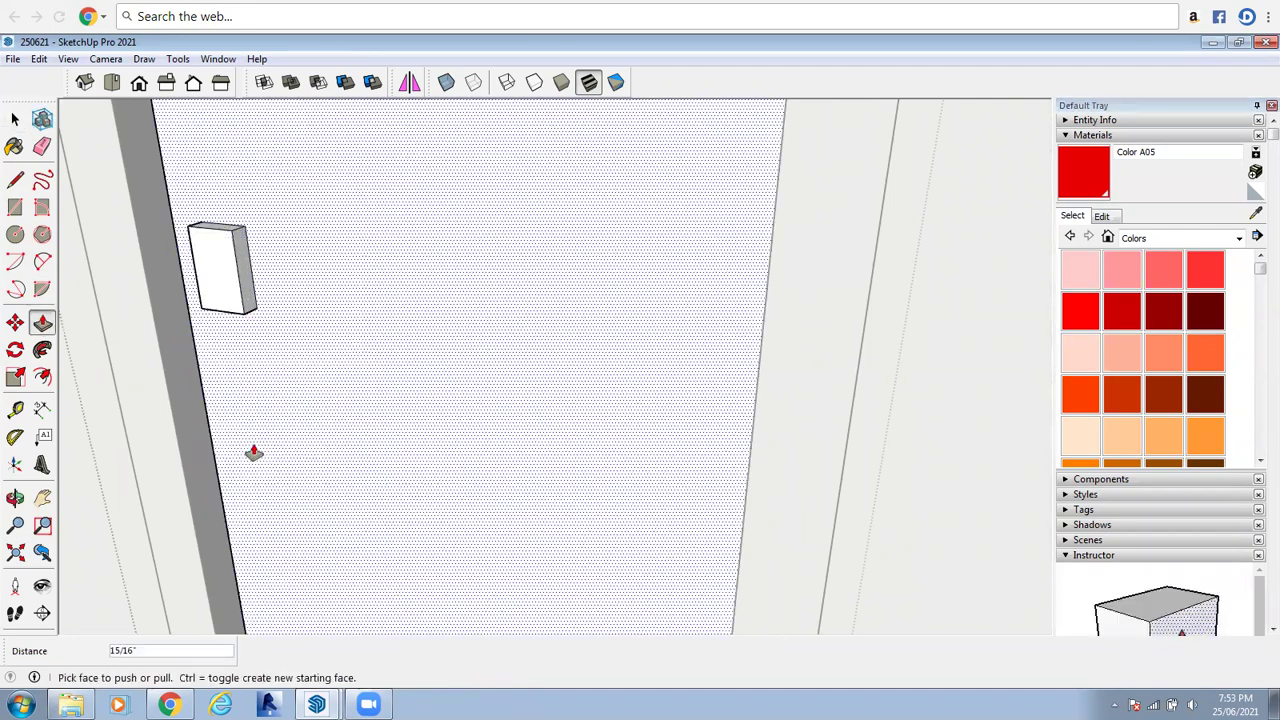
Pull the handle block's front face farther out to a total depth of about 1 5/16"
click(15, 119)
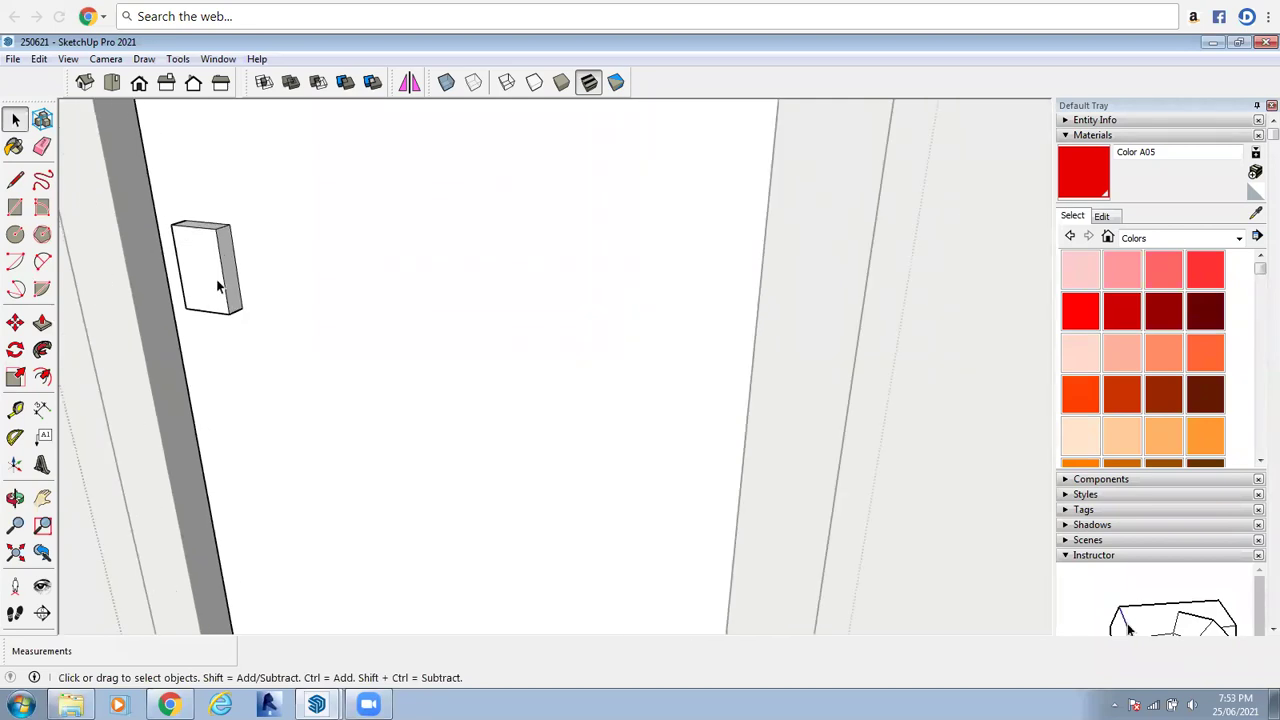
scroll(226, 273, up, 3)
click(189, 266)
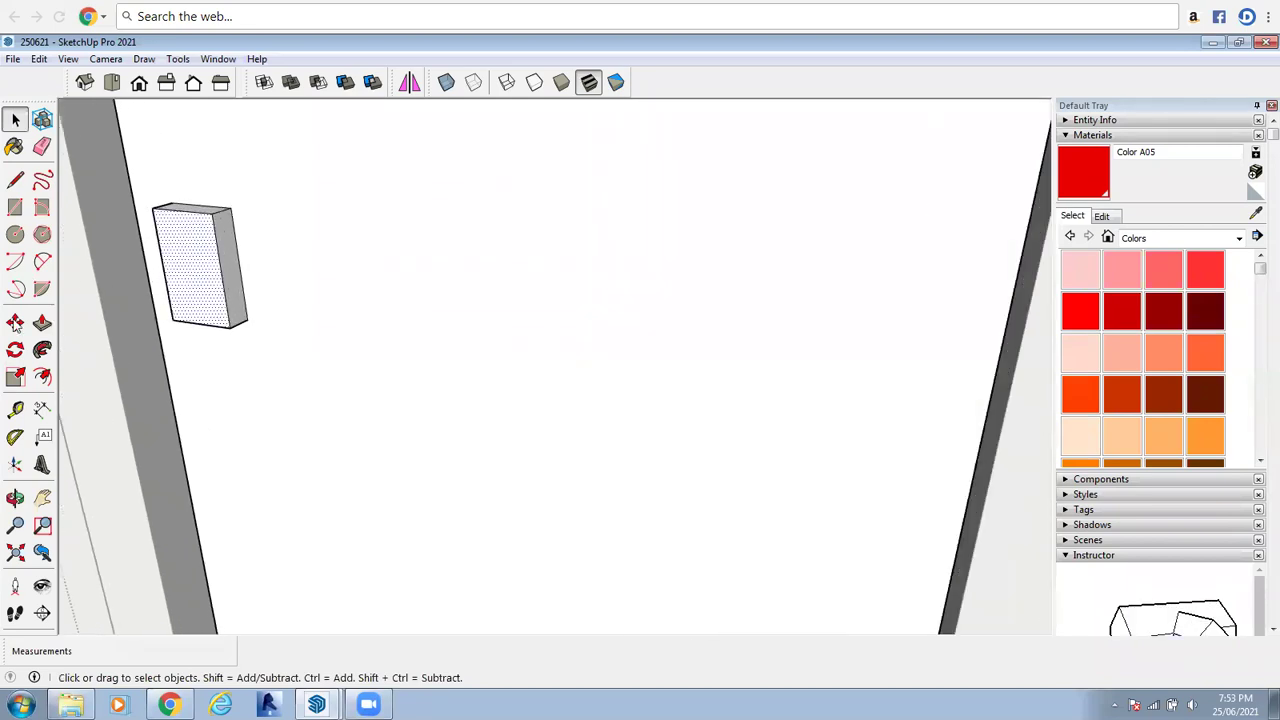
click(42, 322)
click(185, 280)
click(177, 284)
Draw a rectangle about 1 1/8" by 1 5/16" across the middle of the handle block's side face
click(15, 119)
scroll(228, 274, up, 1)
click(228, 278)
scroll(205, 300, up, 3)
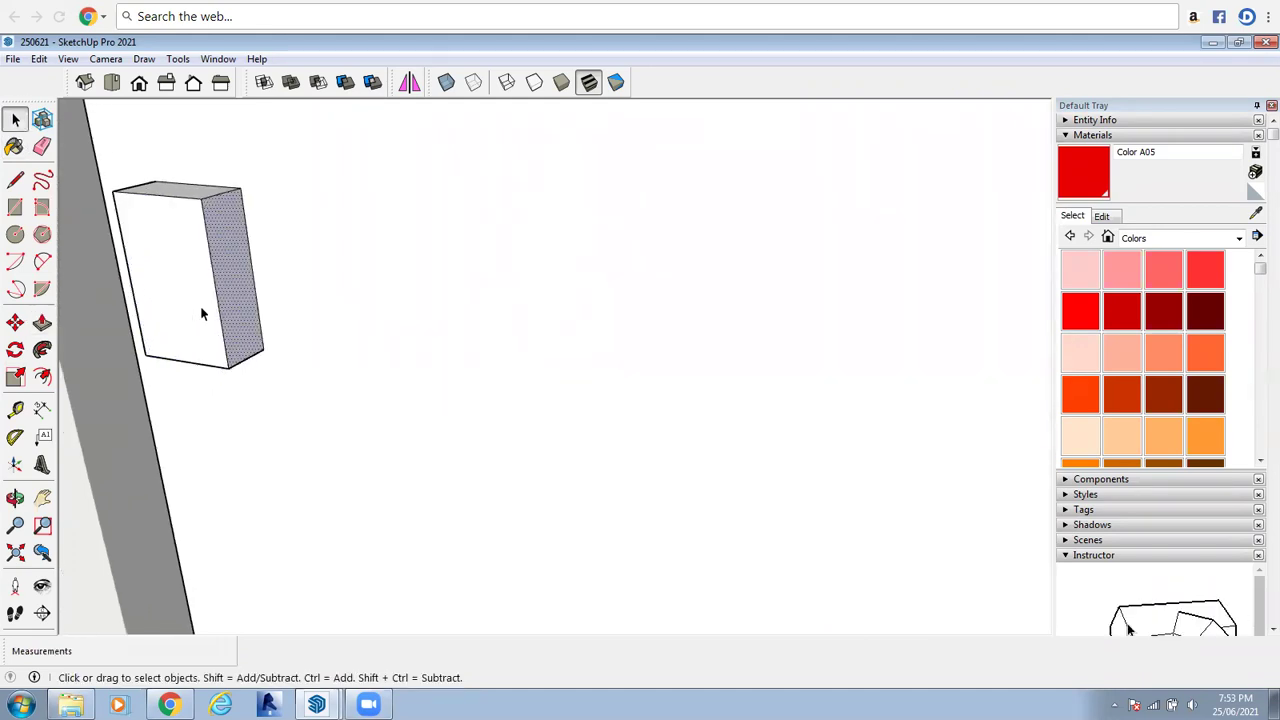
click(15, 206)
click(188, 243)
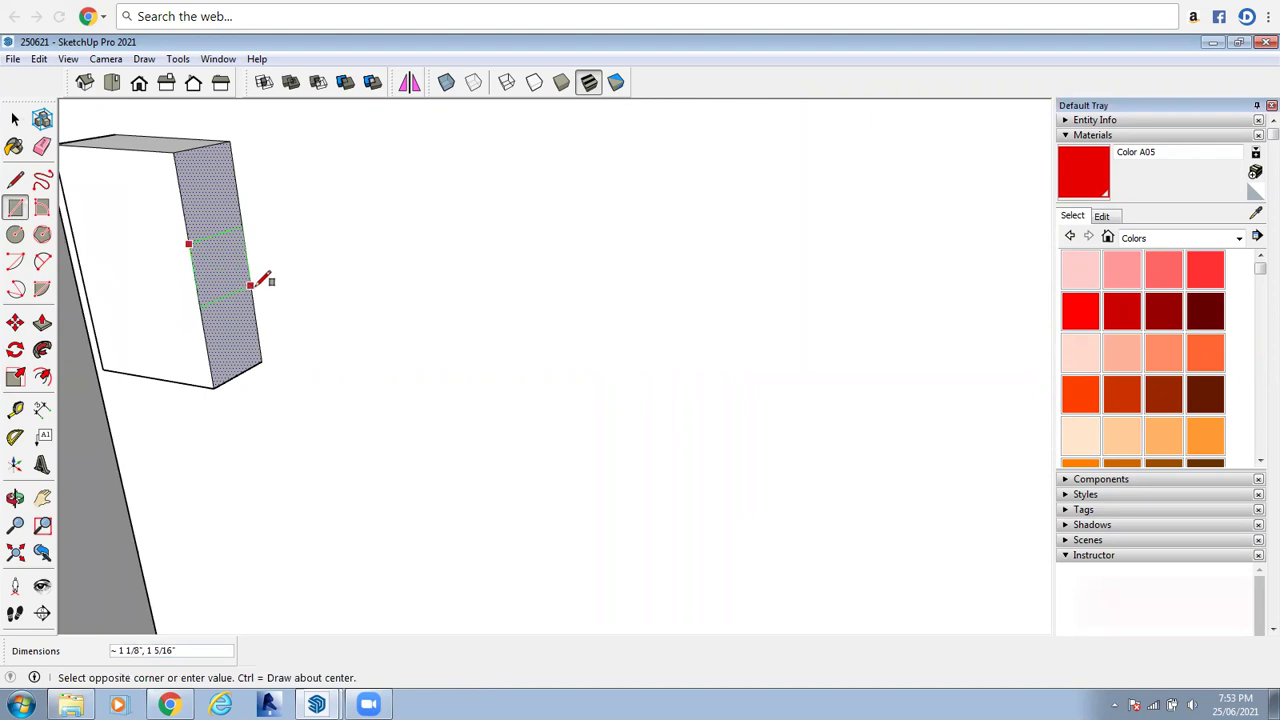
click(251, 291)
Push/Pull the middle rectangle on the handle block's side face outward by 4 1/8" to form the lever
click(15, 118)
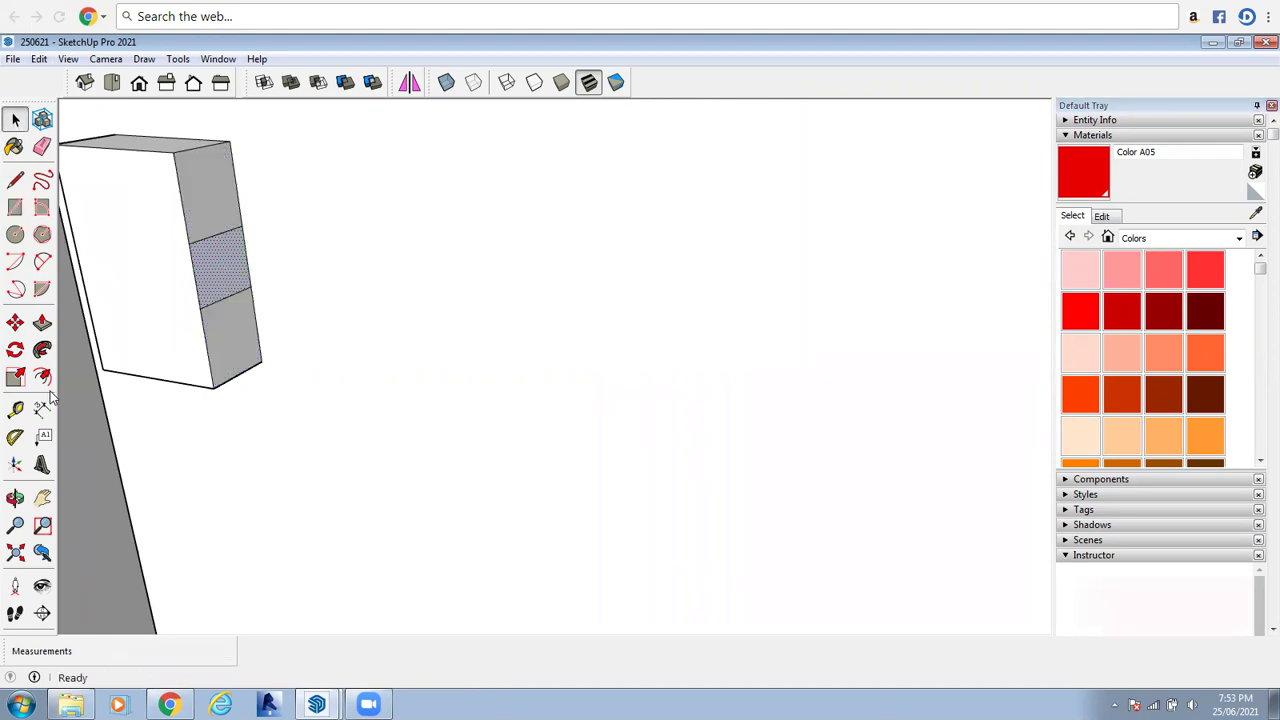
click(42, 322)
click(236, 276)
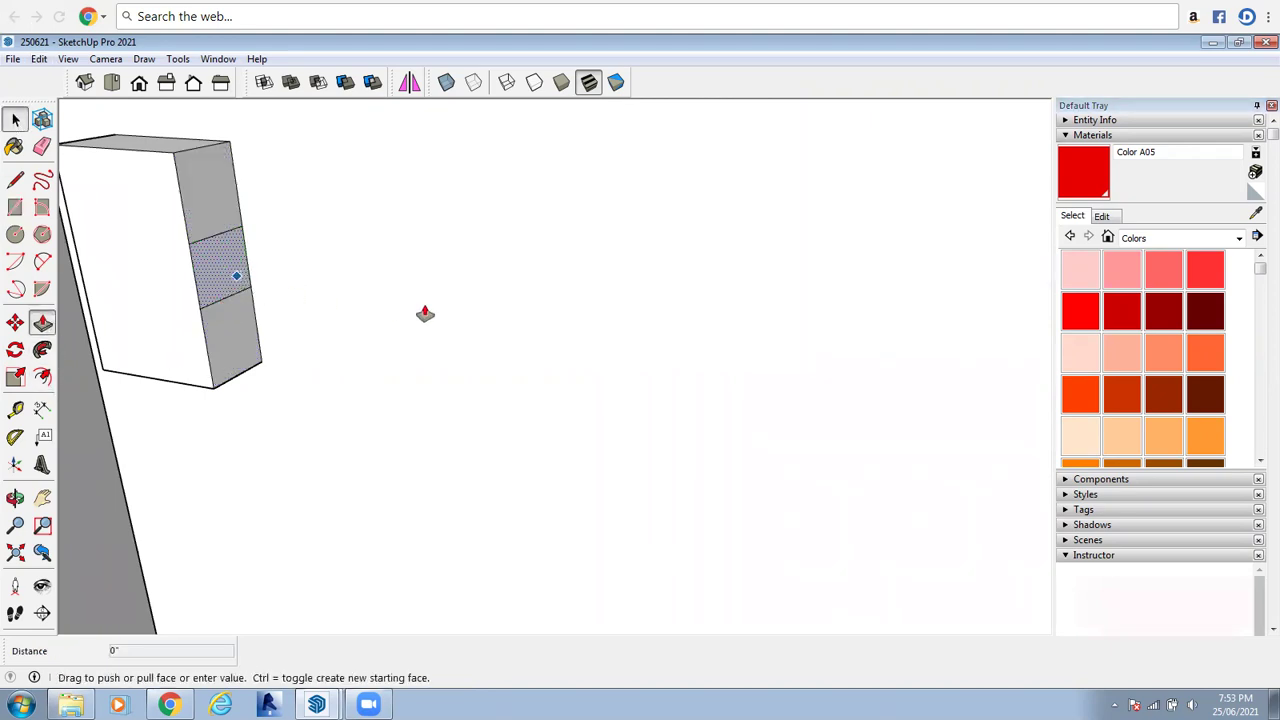
click(440, 329)
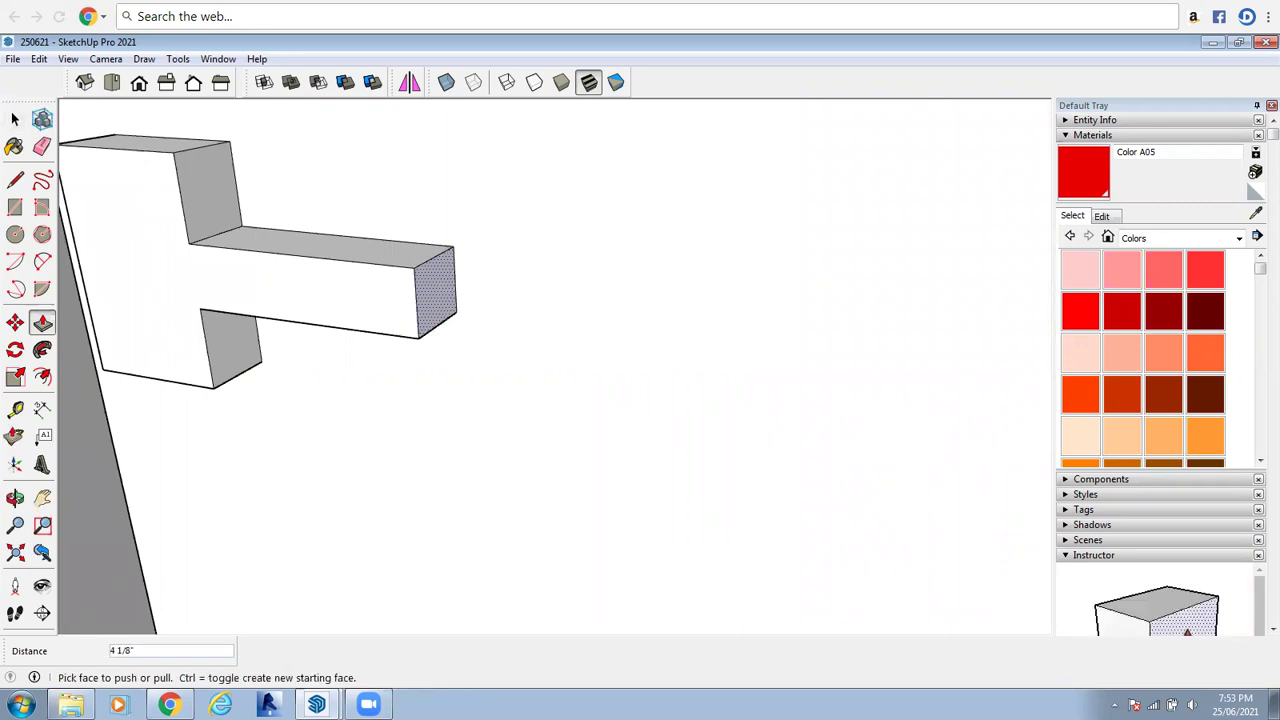
key(space)
scroll(346, 277, down, 5)
scroll(420, 252, down, 10)
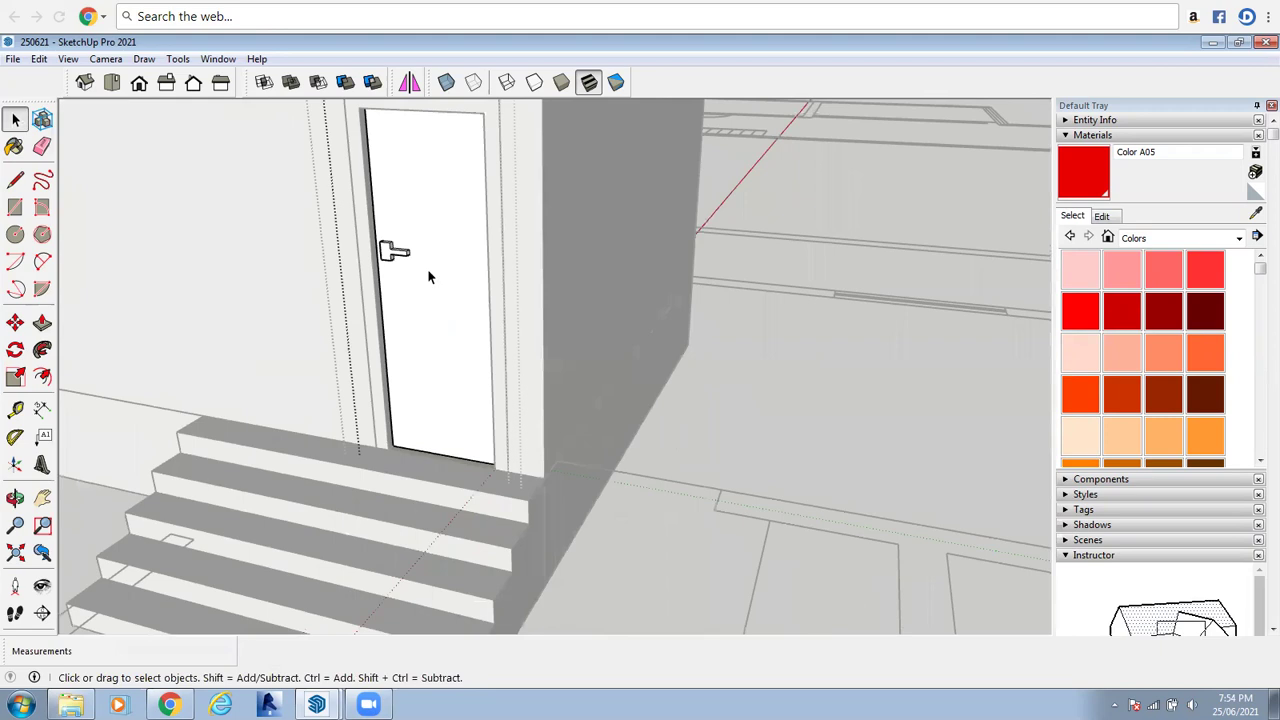
scroll(428, 277, down, 6)
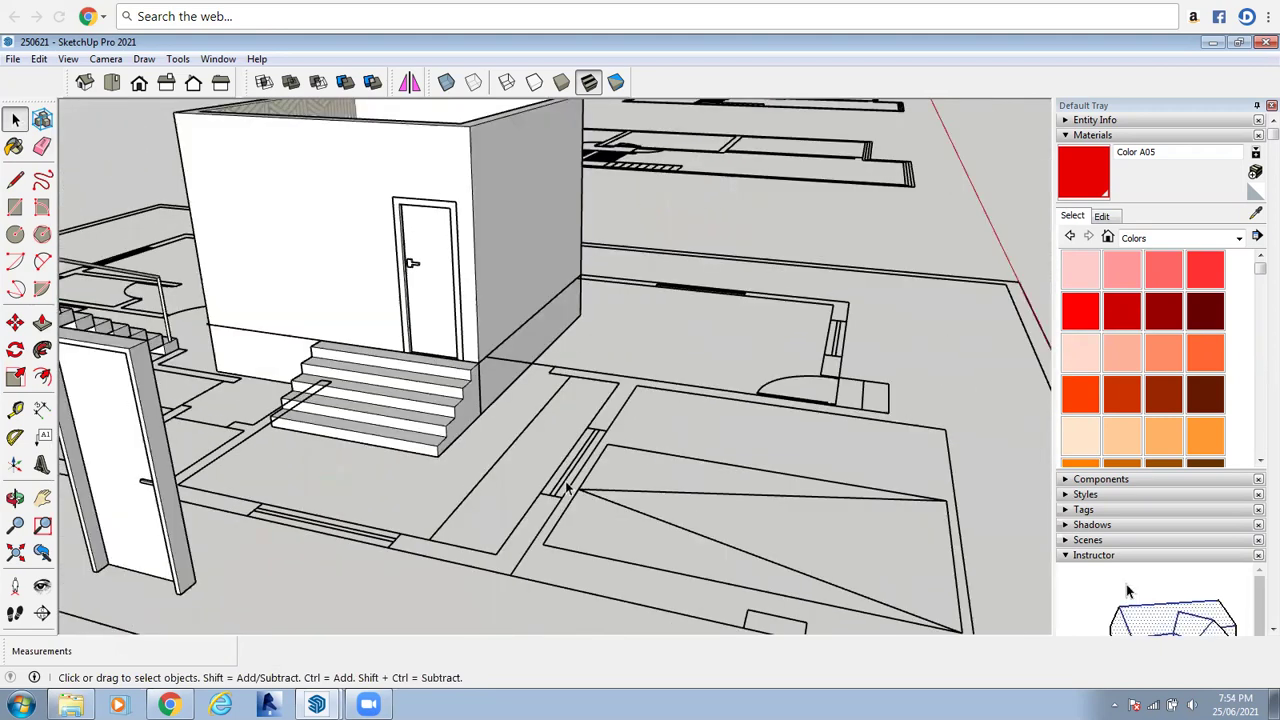
scroll(481, 262, up, 3)
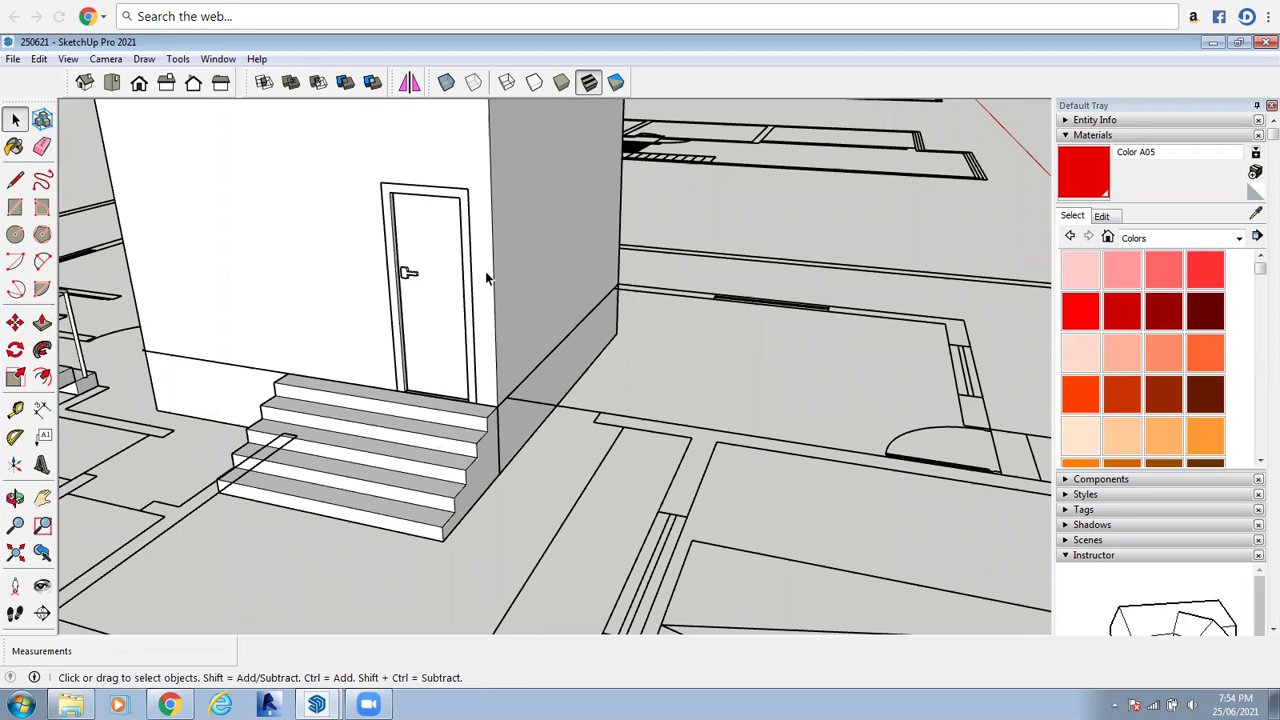
click(15, 497)
mouse_move(383, 380)
mouse_down()
mouse_move(253, 443)
mouse_move(373, 383)
mouse_up()
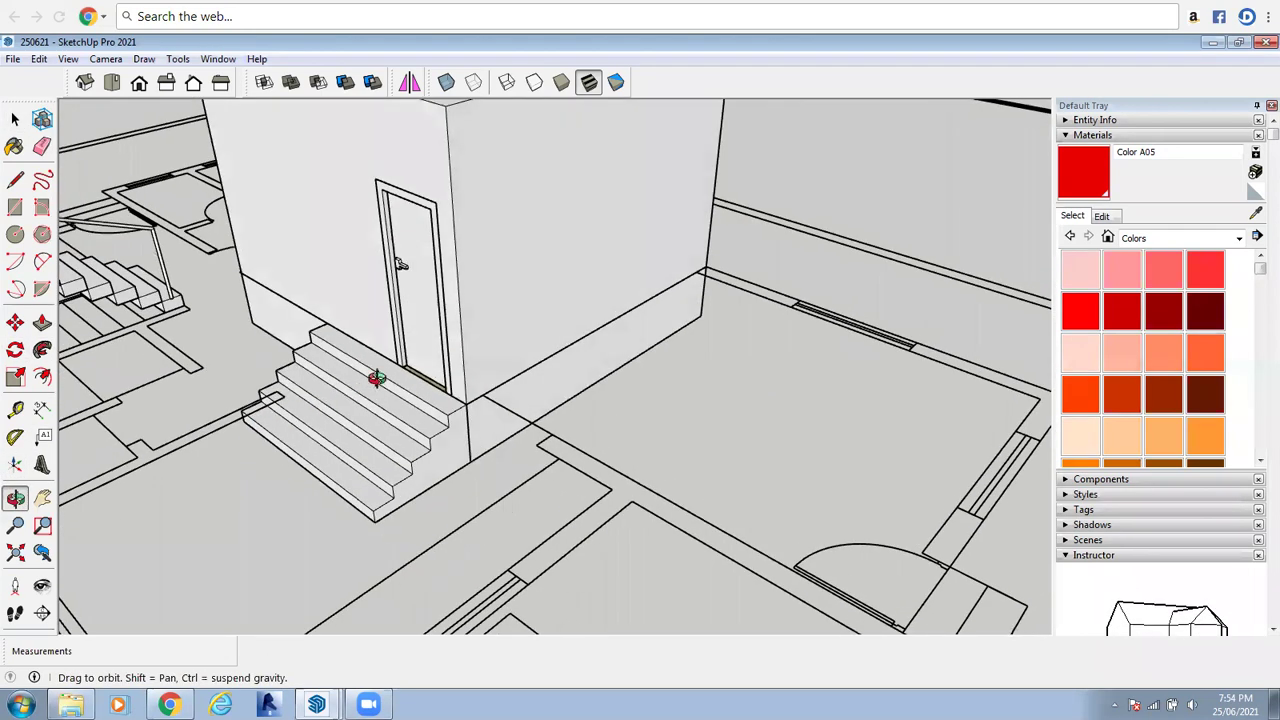
scroll(400, 320, up, 3)
right_click(423, 308)
click(430, 316)
click(450, 291)
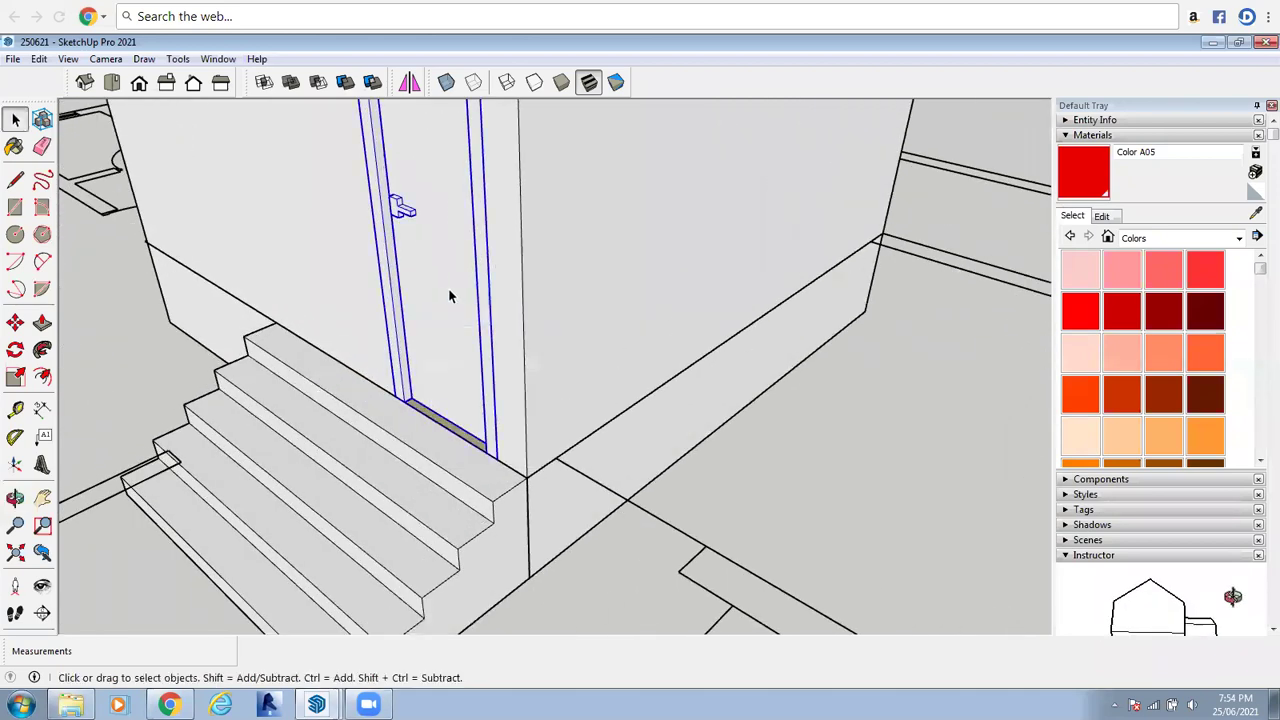
double_click(450, 296)
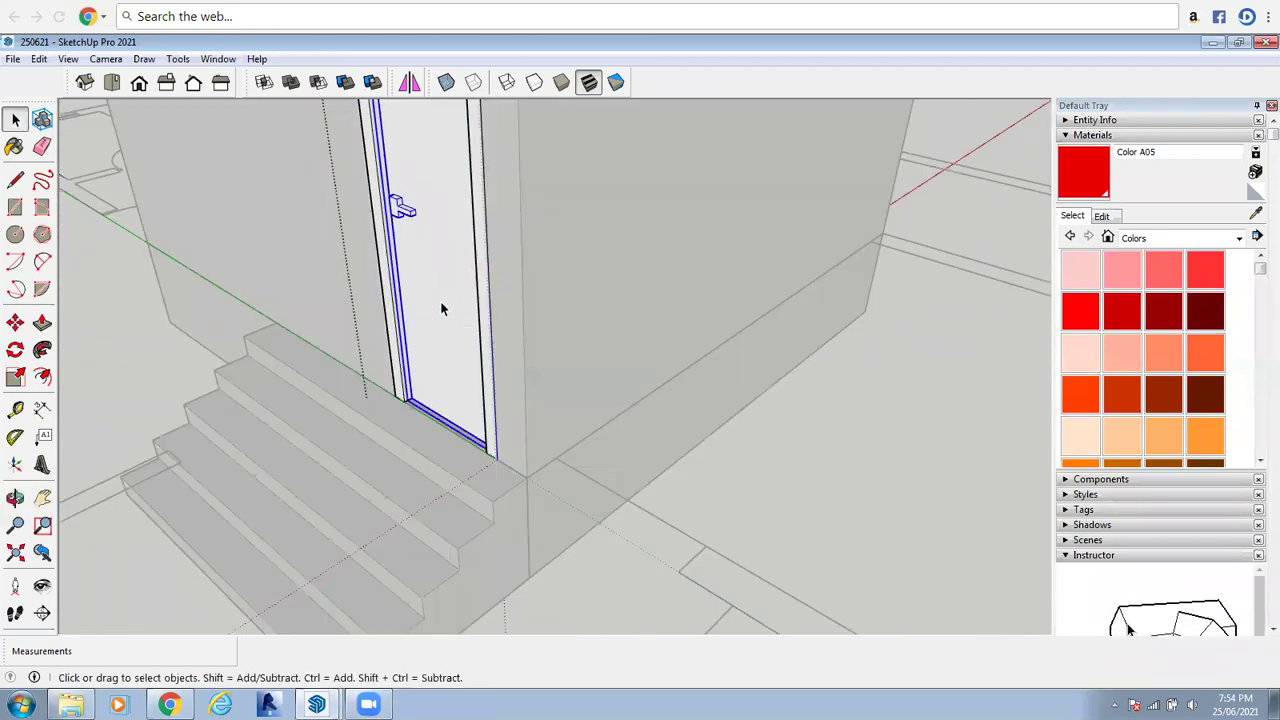
click(1239, 238)
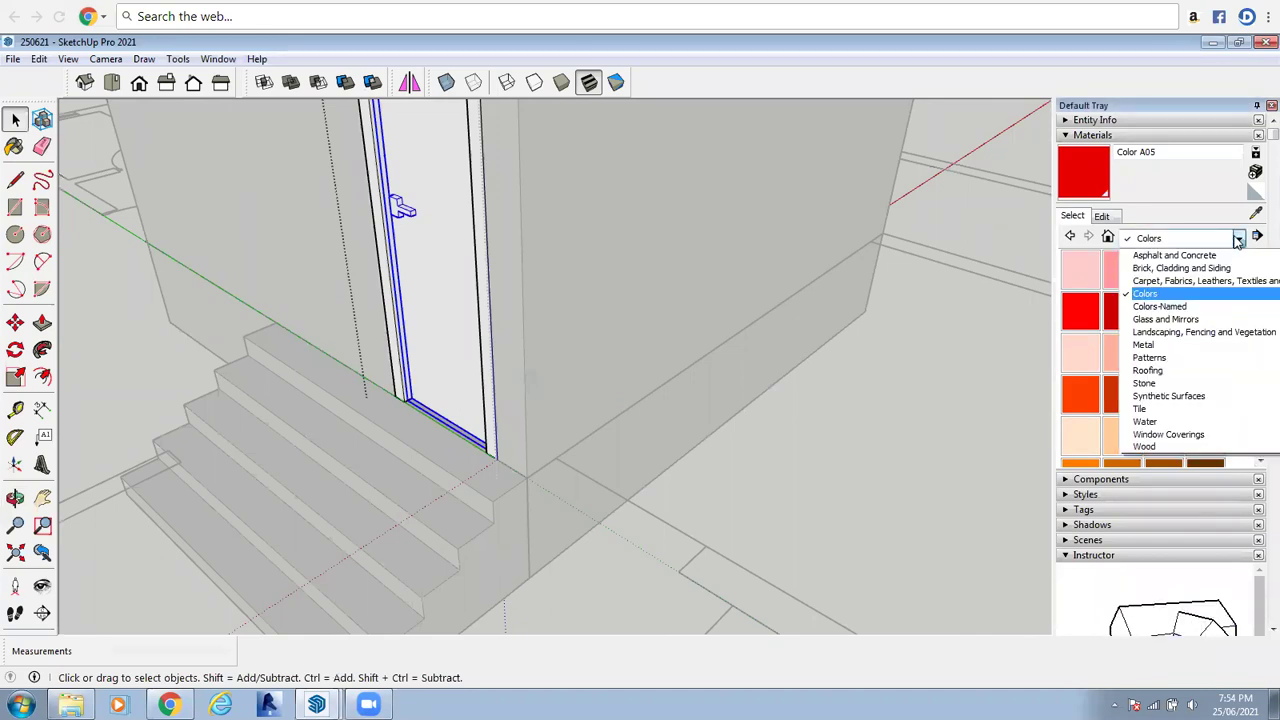
click(989, 226)
click(993, 236)
scroll(360, 350, up, 3)
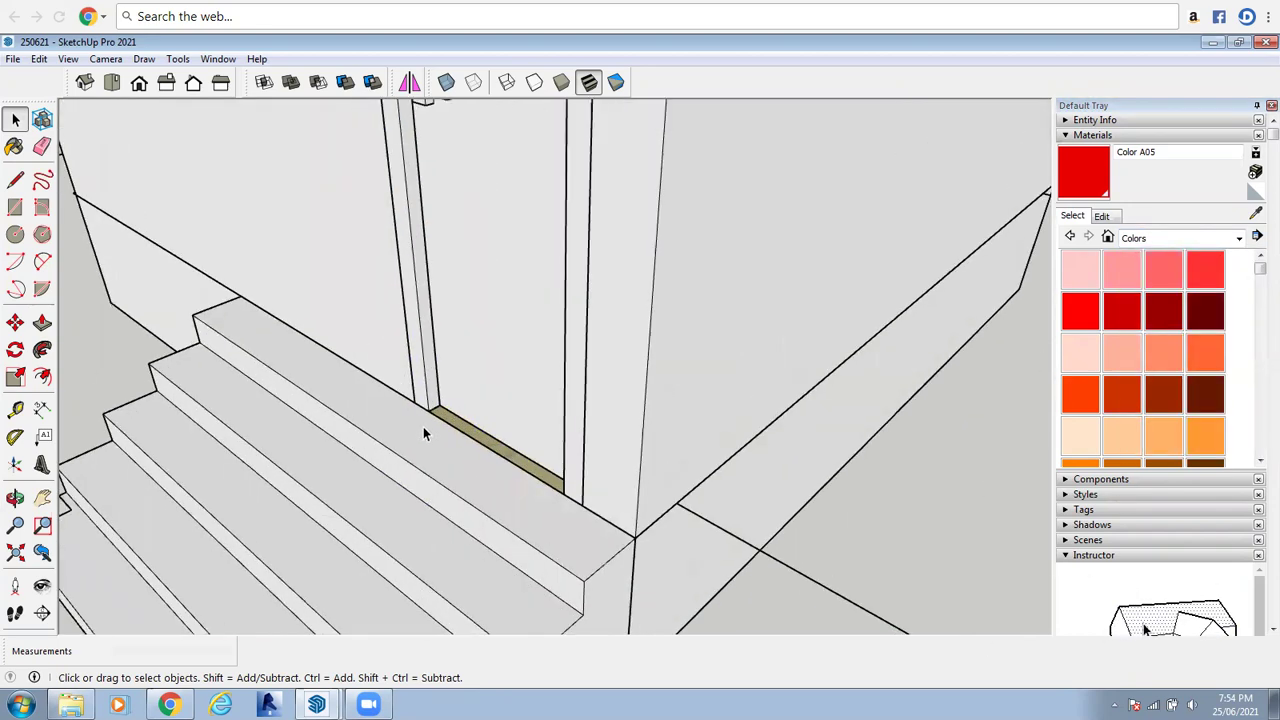
scroll(424, 432, down, 3)
Switch to the Untitled house model and open its group to examine the roof over the side wing
click(317, 704)
click(298, 643)
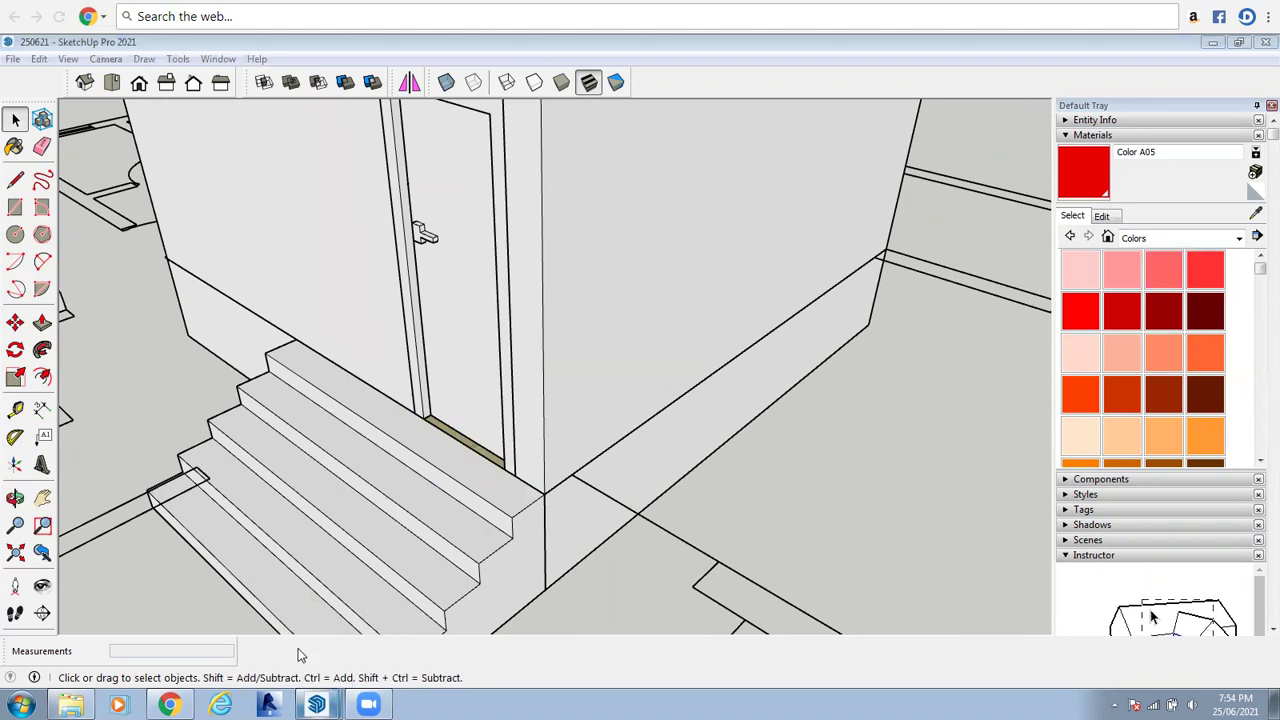
scroll(486, 420, up, 3)
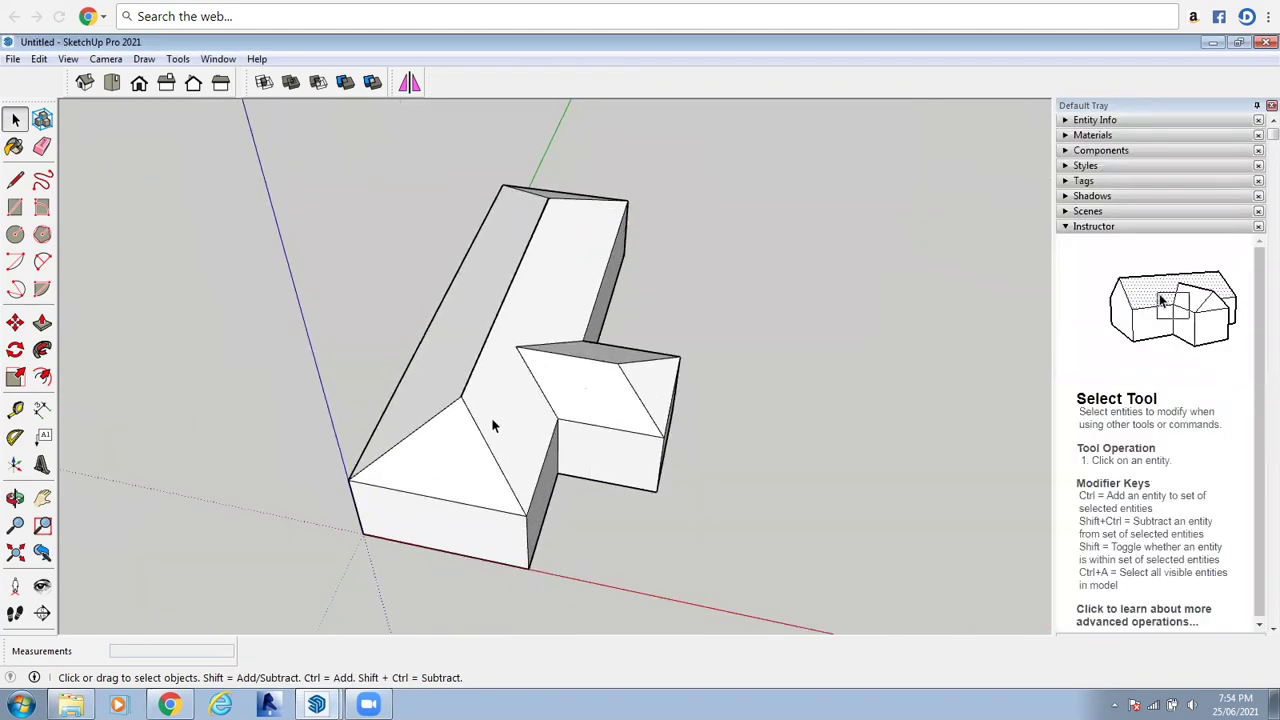
scroll(491, 417, up, 3)
double_click(503, 402)
scroll(466, 510, up, 4)
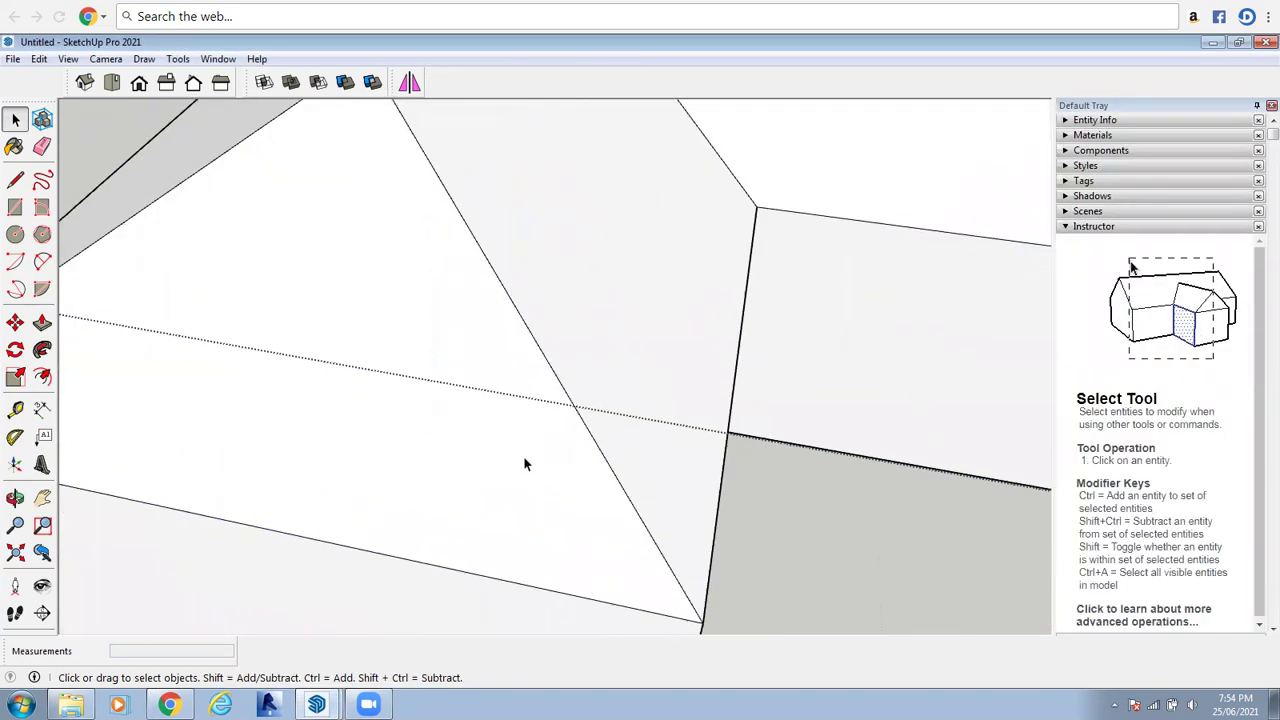
scroll(523, 463, down, 2)
click(15, 497)
drag(443, 406, 557, 267)
scroll(565, 330, up, 3)
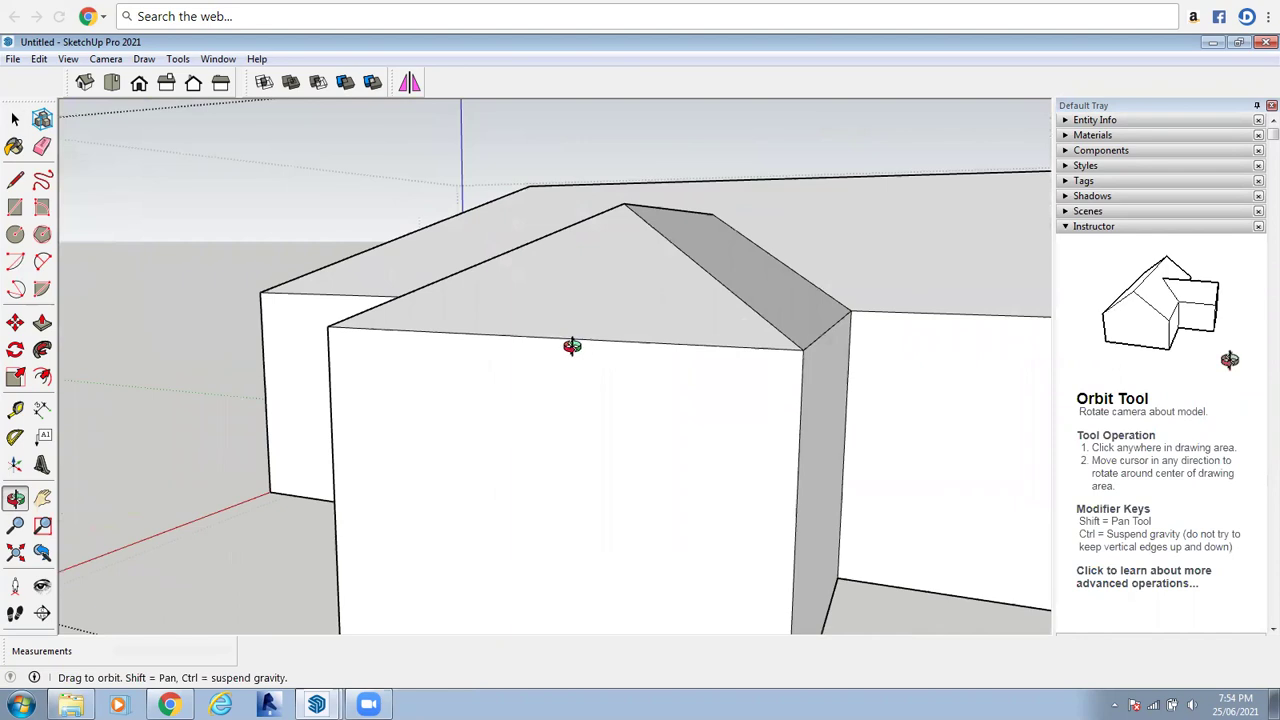
right_click(574, 289)
click(604, 300)
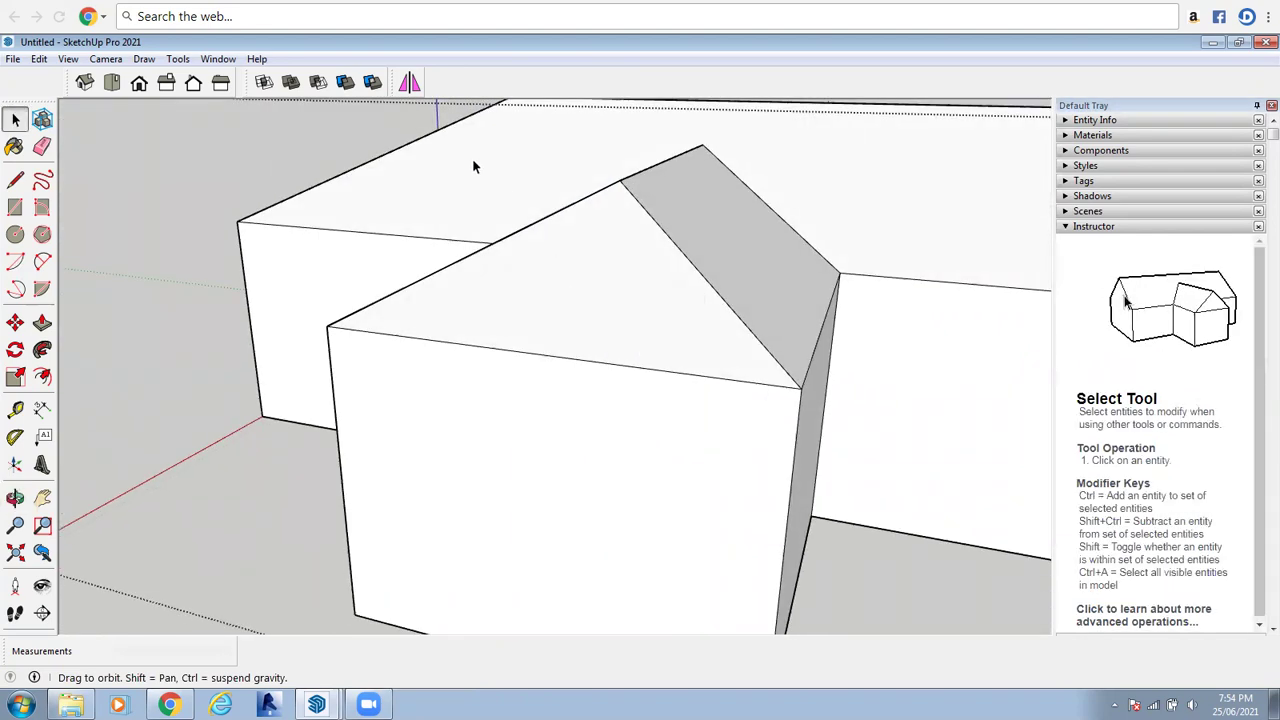
Delete the main roof's slope face on the side wing's side and undo the deletion
click(421, 152)
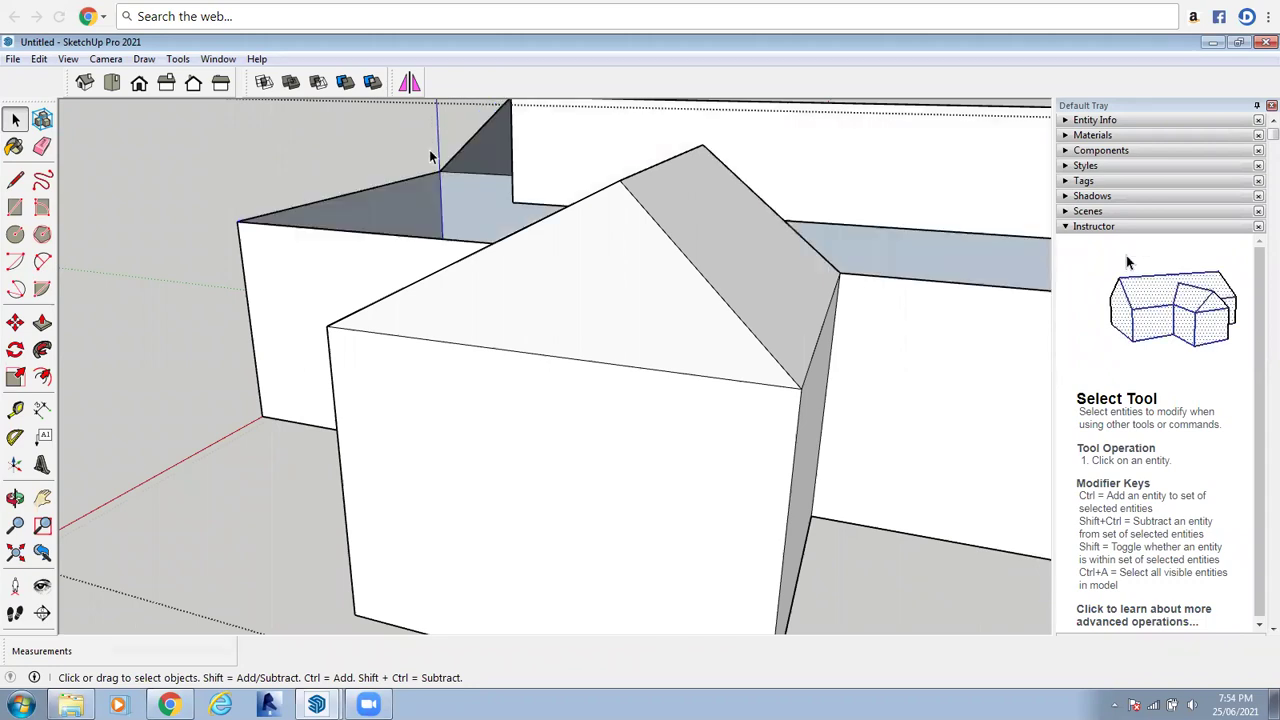
key(ctrl+z)
scroll(586, 635, down, 3)
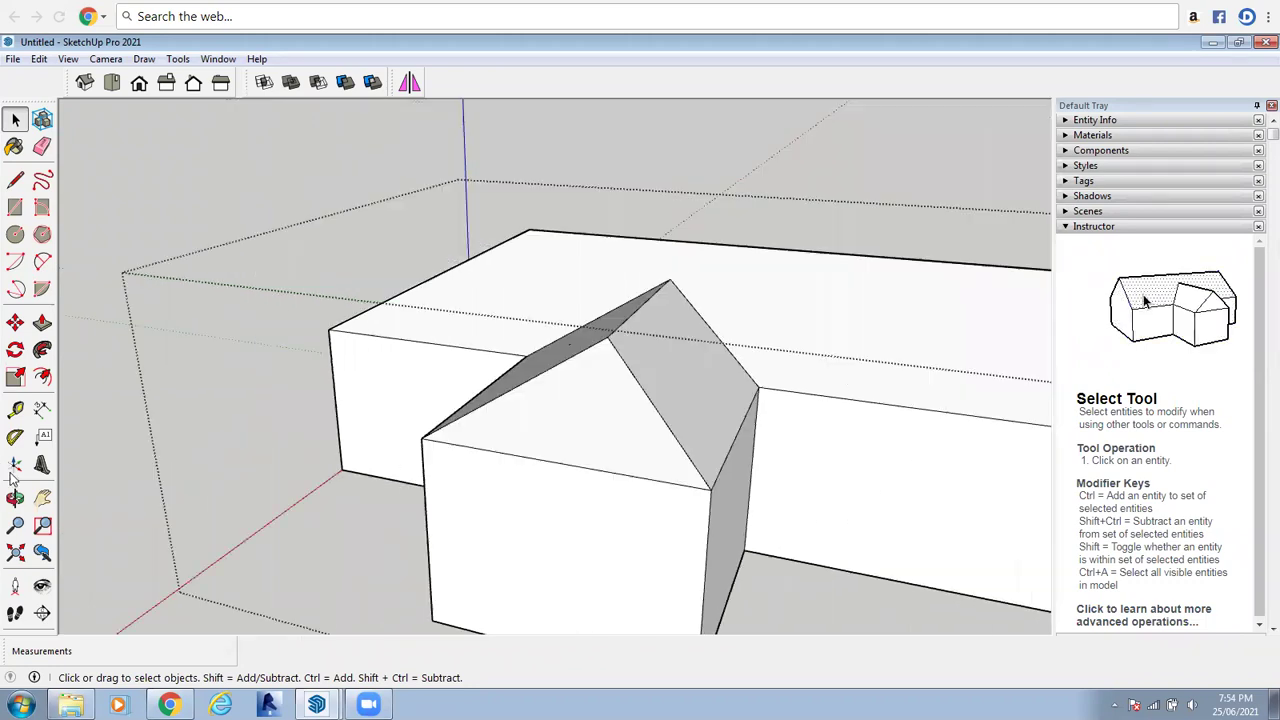
Delete the gray triangular hip face at the end of the main roof
click(15, 497)
drag(343, 491, 510, 466)
right_click(510, 466)
click(525, 467)
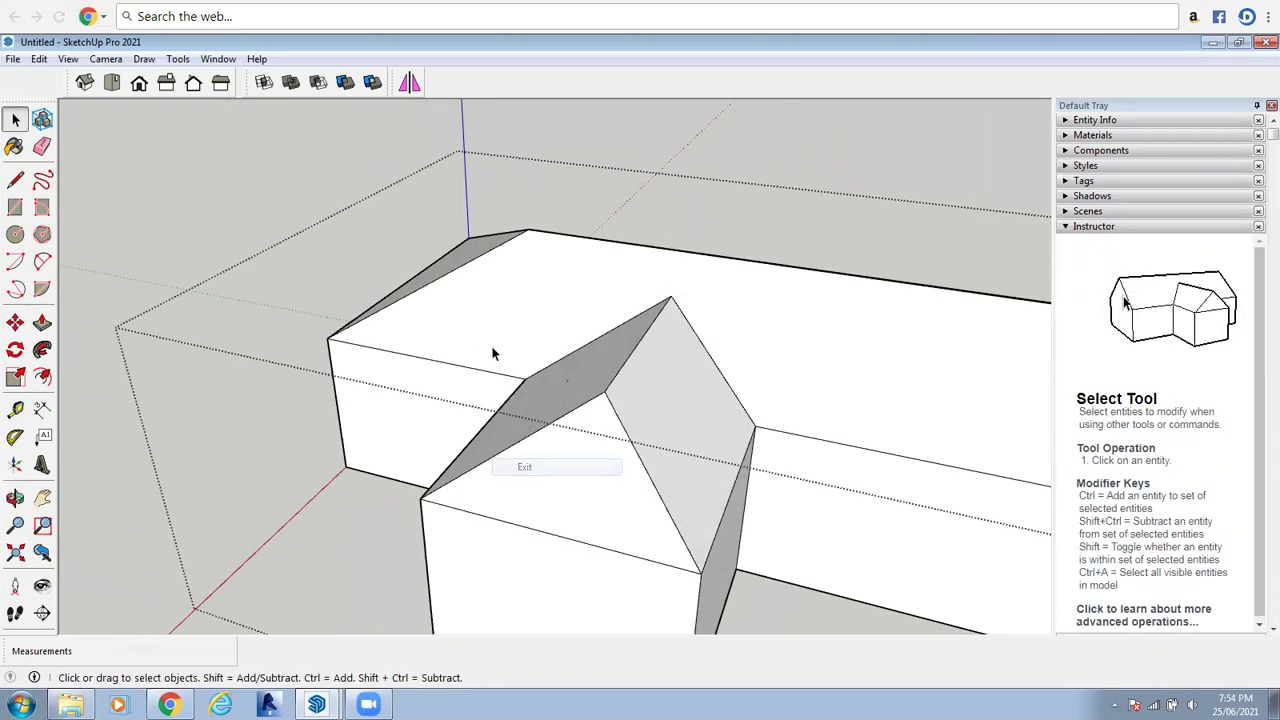
scroll(475, 290, up, 2)
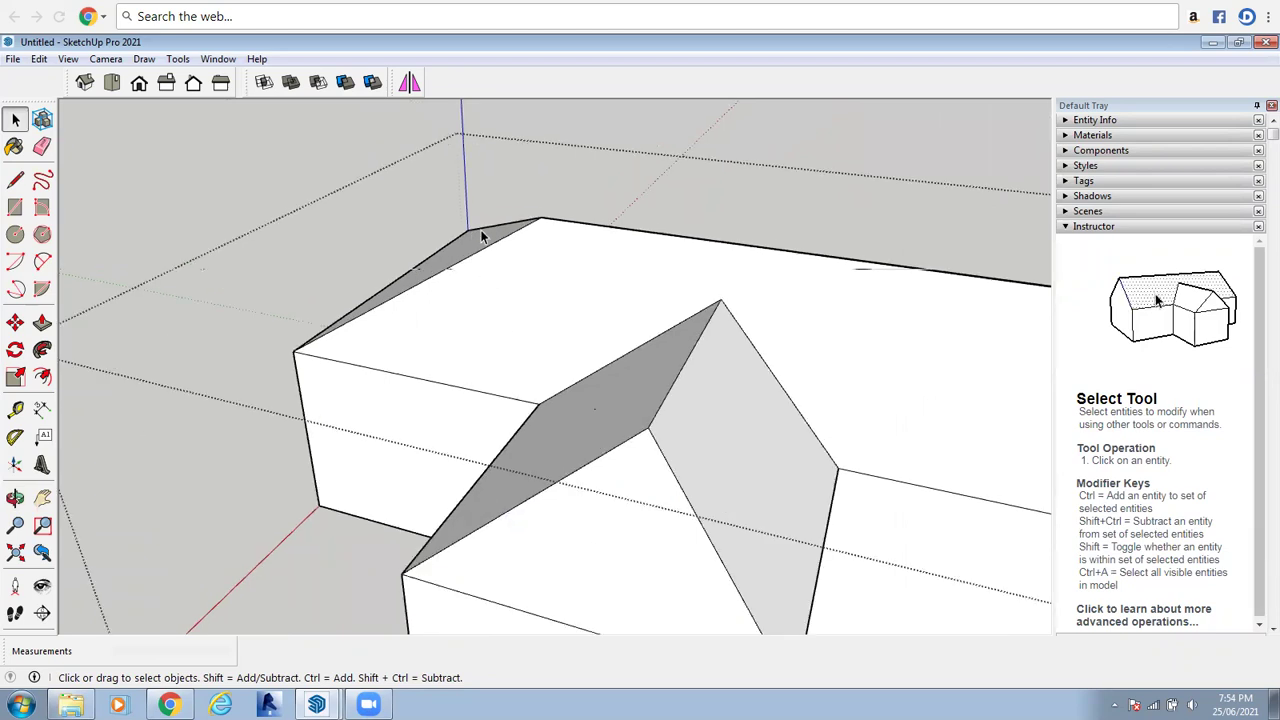
key(Delete)
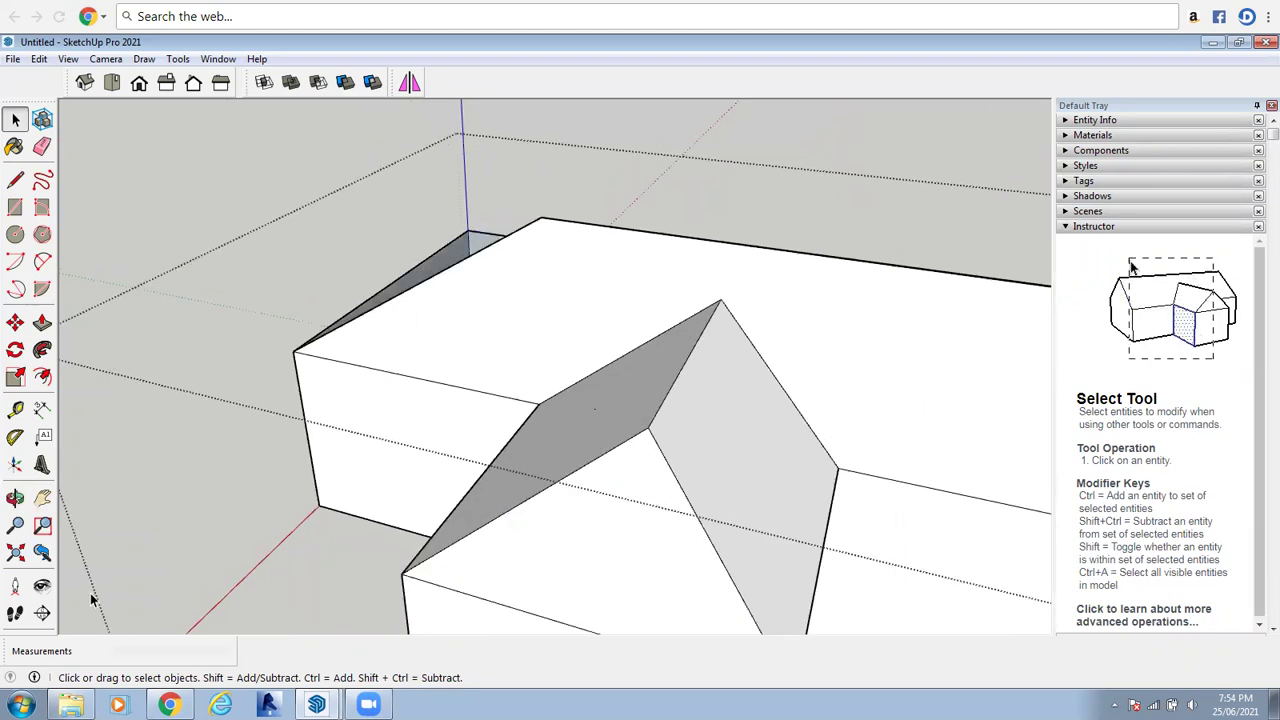
Examine the opened house from the front and from above the rear, and close its group
click(15, 497)
drag(523, 531, 702, 484)
drag(540, 221, 575, 330)
drag(796, 392, 817, 408)
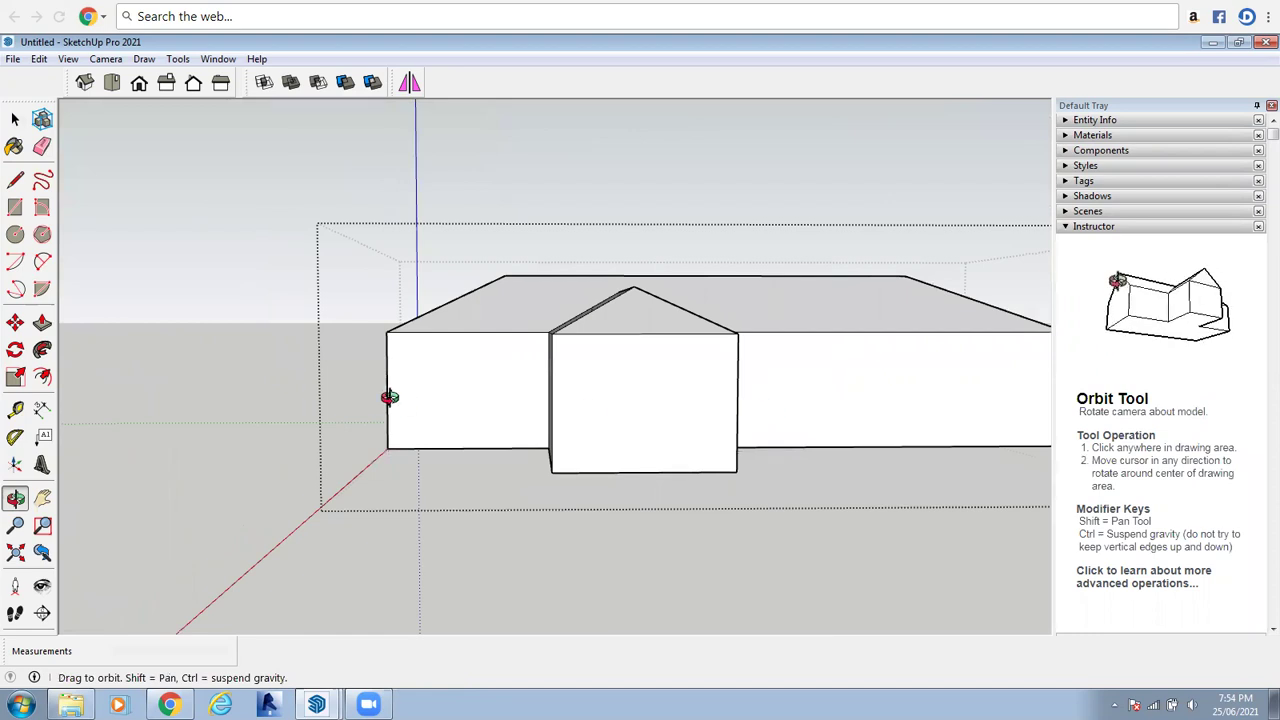
drag(385, 359, 719, 376)
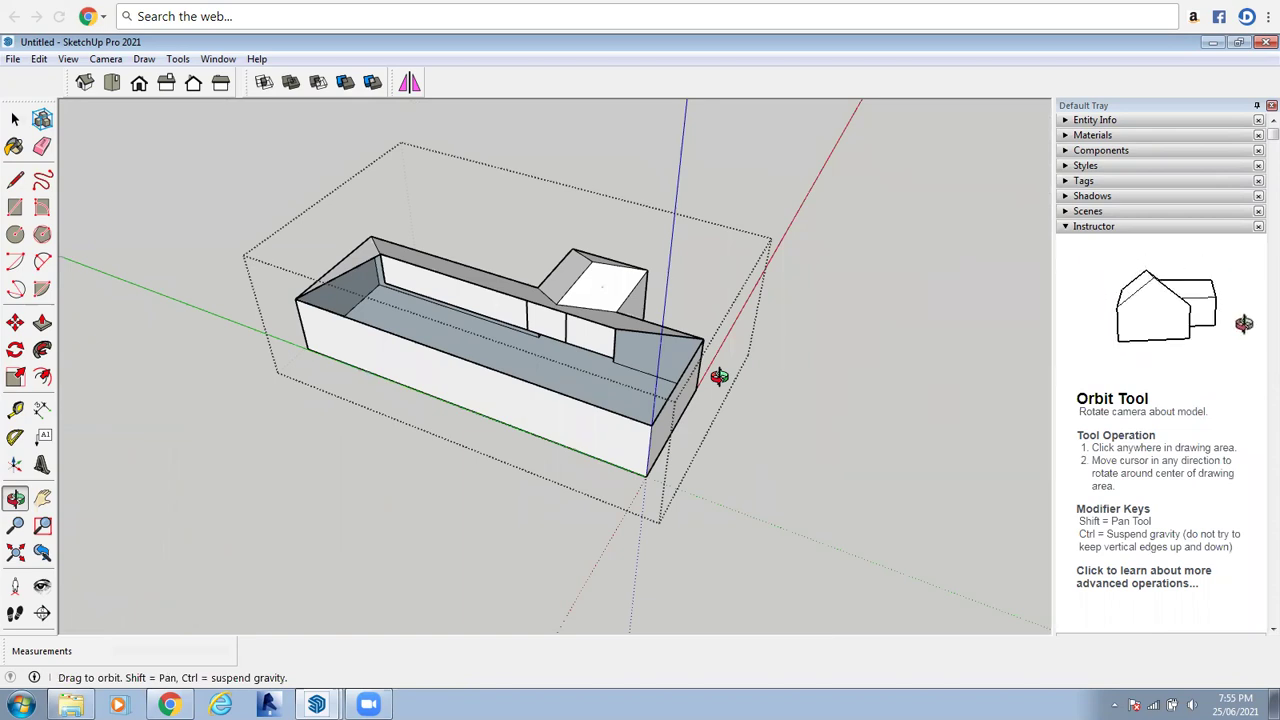
right_click(730, 385)
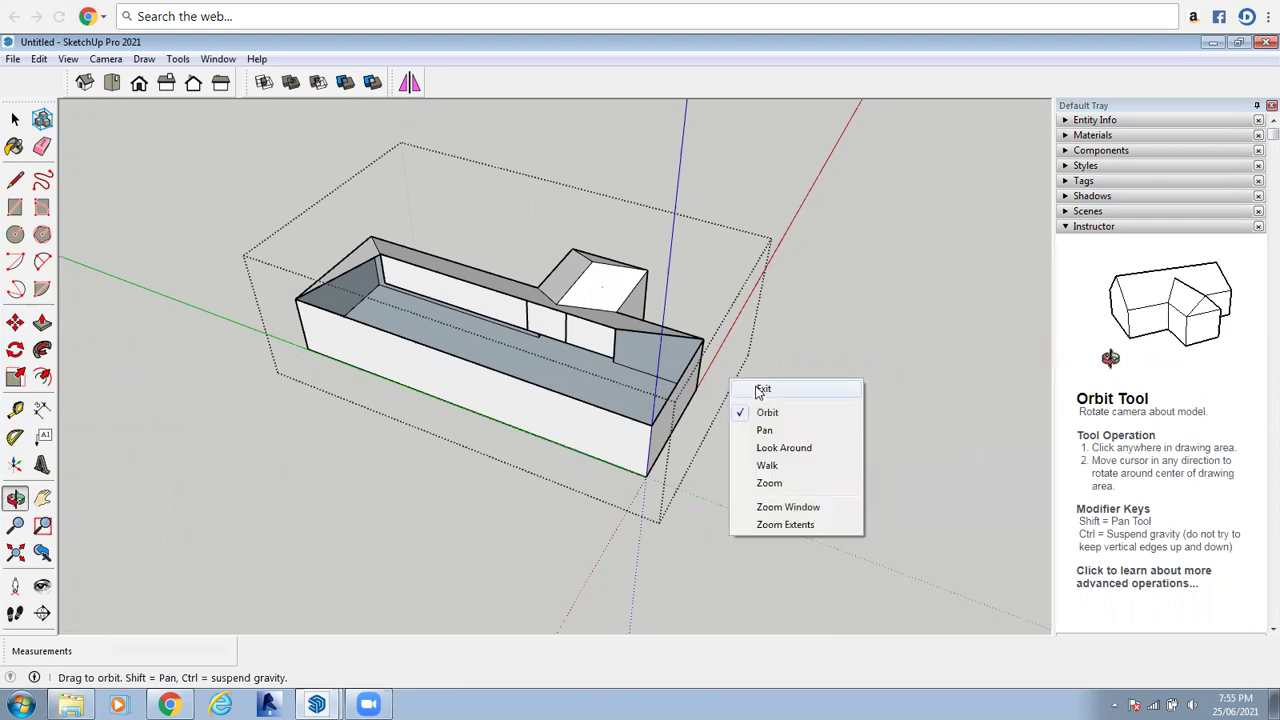
click(757, 391)
click(805, 400)
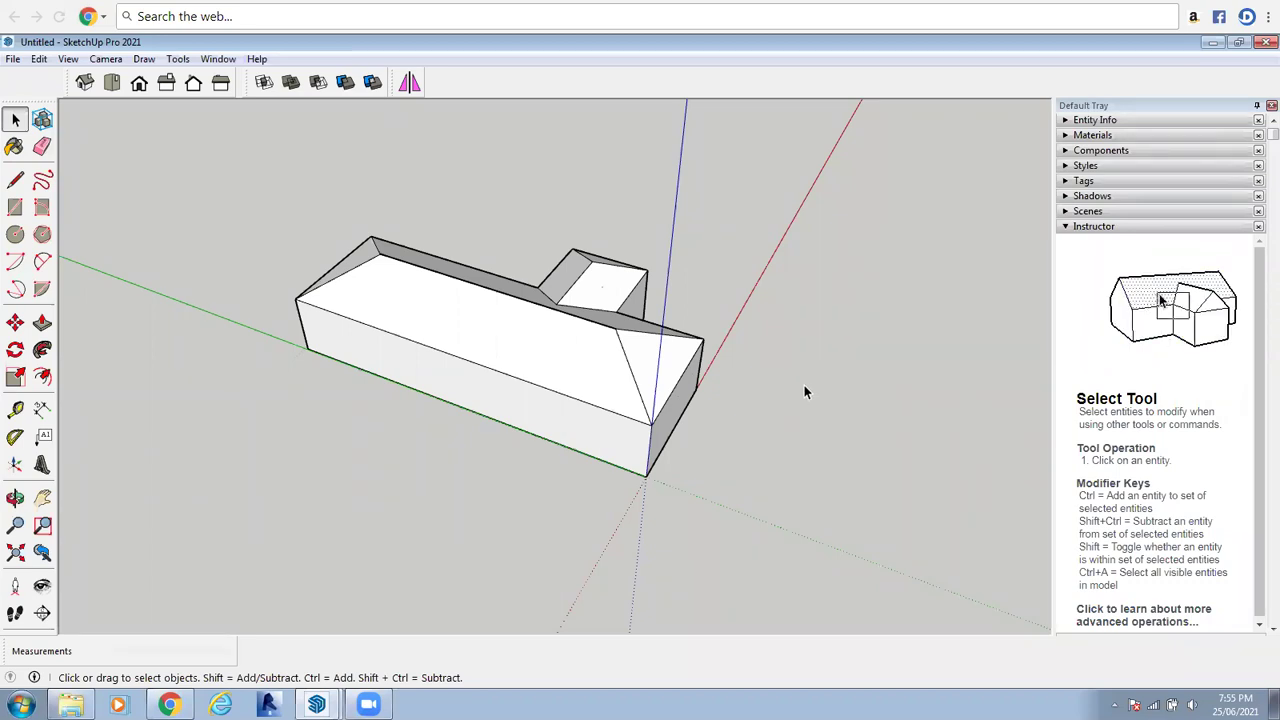
click(688, 408)
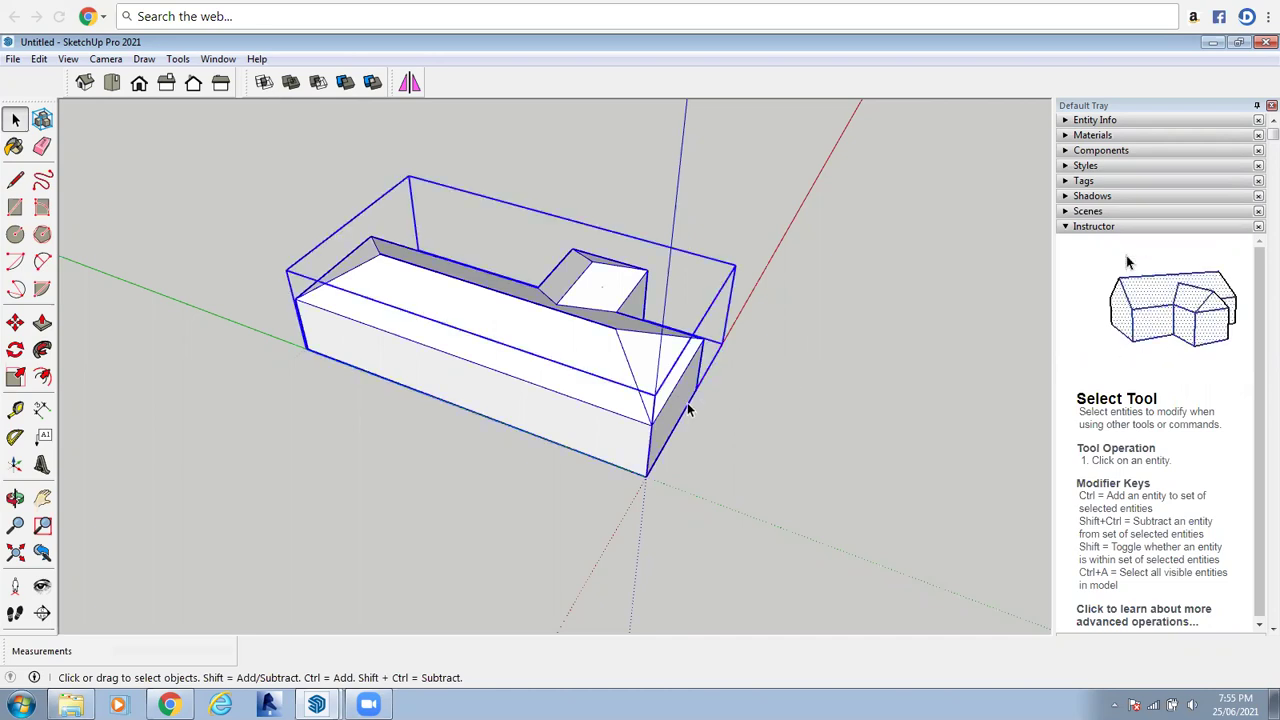
click(766, 390)
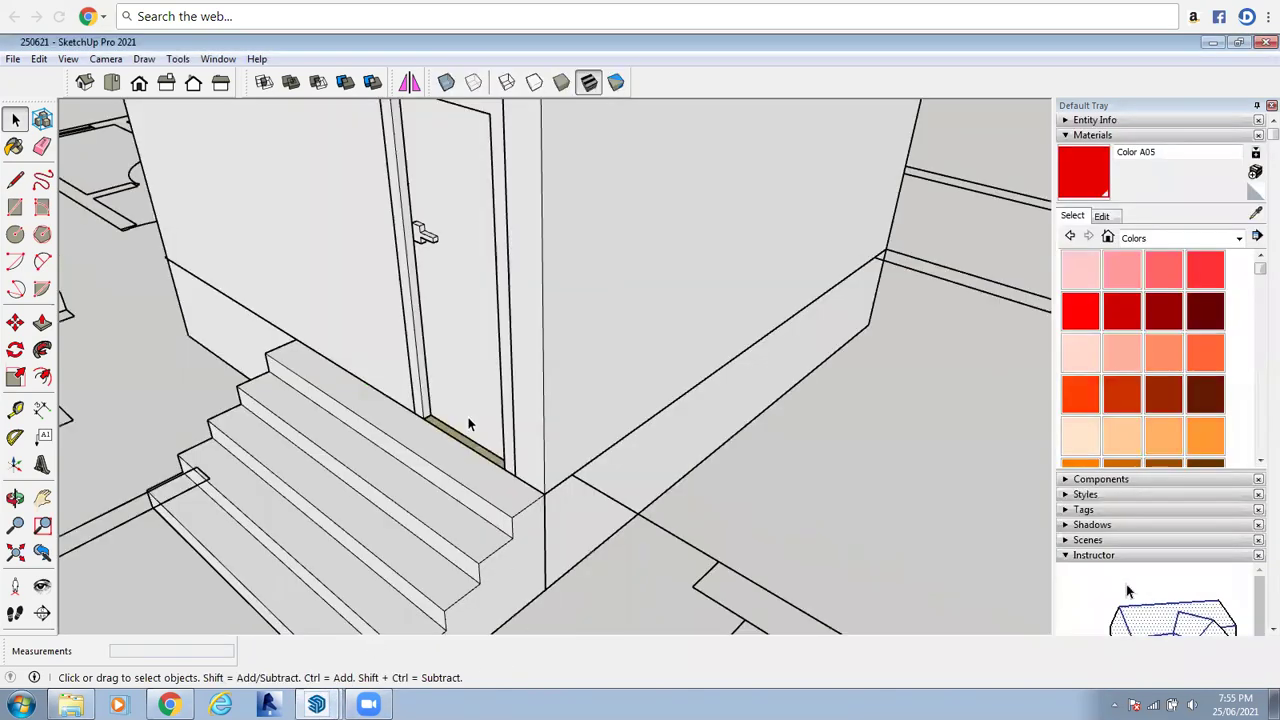
Open the entrance door group in the 250621 model and paint the door panel with Wood Bamboo
scroll(469, 419, down, 5)
scroll(476, 374, up, 2)
click(476, 372)
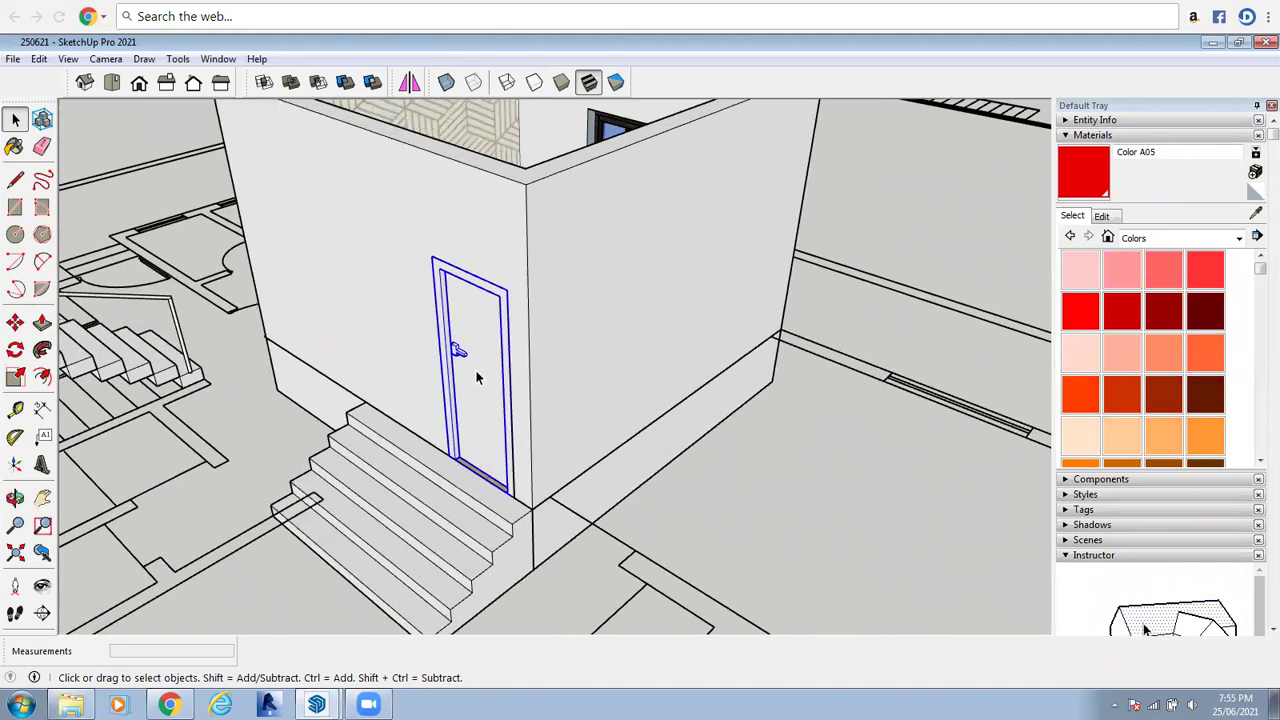
double_click(476, 374)
click(1239, 238)
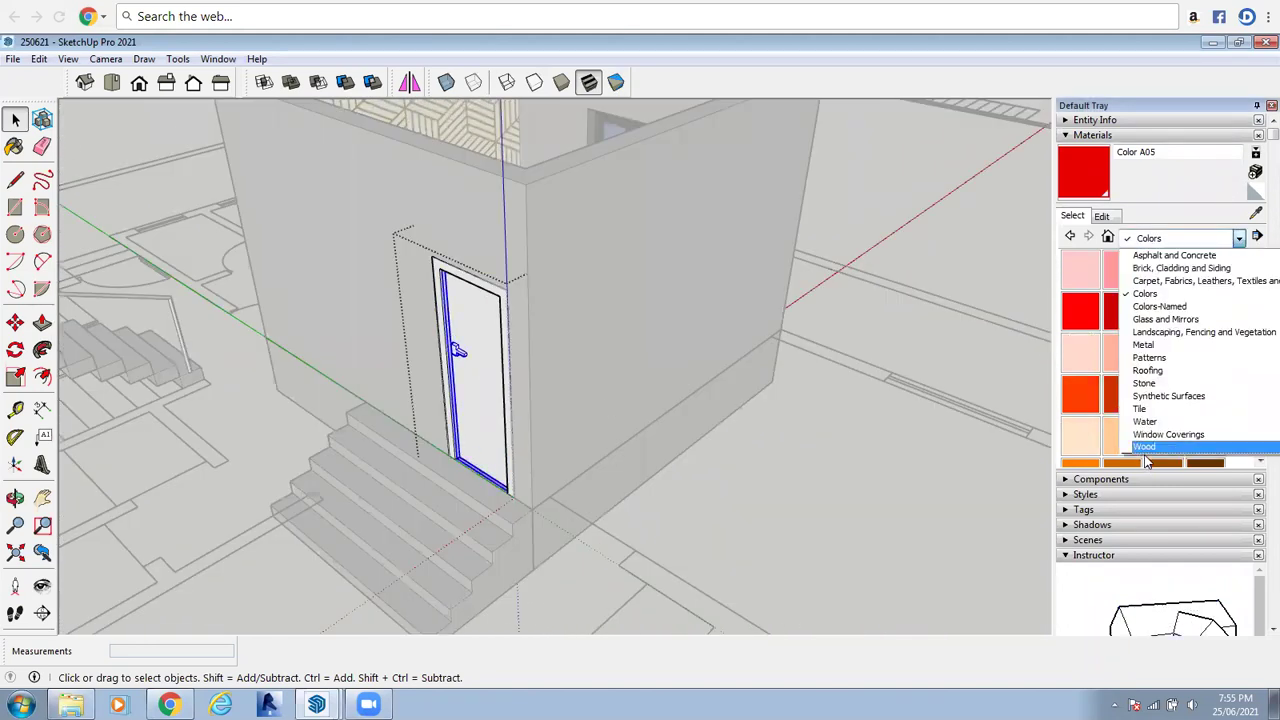
click(1145, 447)
click(1080, 272)
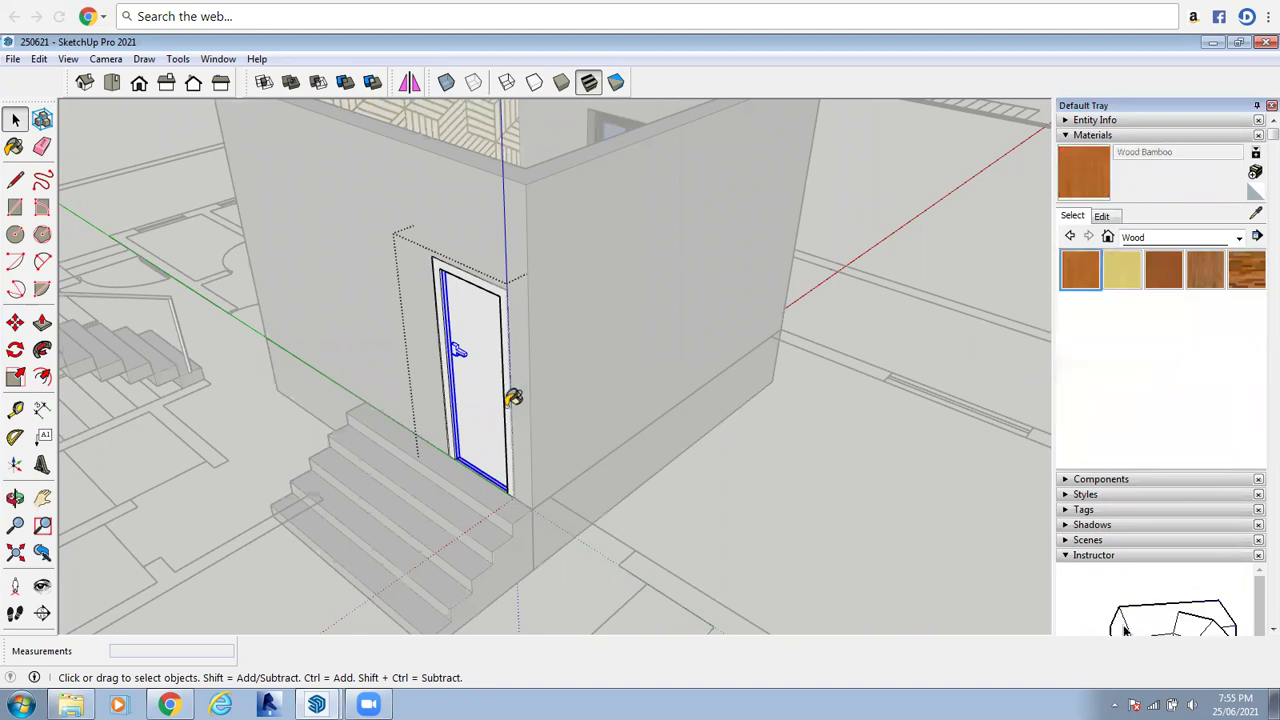
click(480, 374)
Paint the door frame and its inner side faces with Wood Bamboo, and close the door group
scroll(432, 250, up, 2)
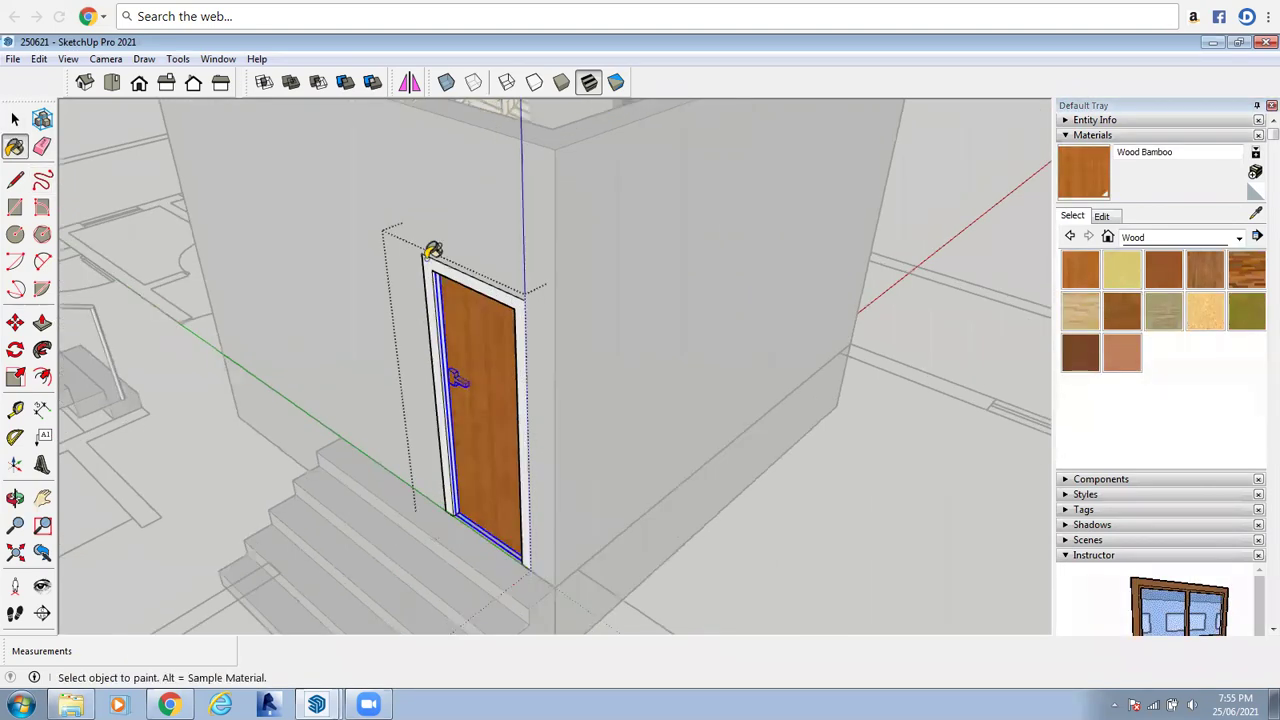
scroll(432, 250, up, 2)
scroll(445, 345, up, 3)
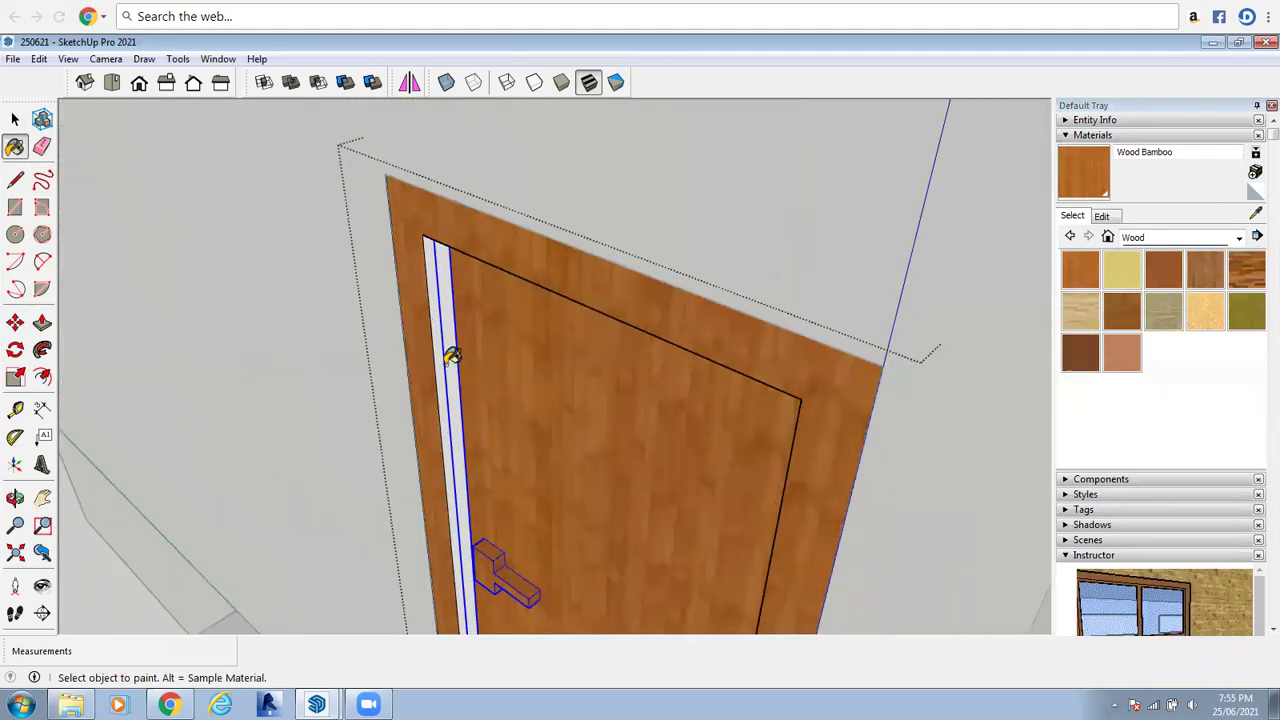
scroll(452, 356, up, 3)
key(space)
scroll(466, 229, down, 5)
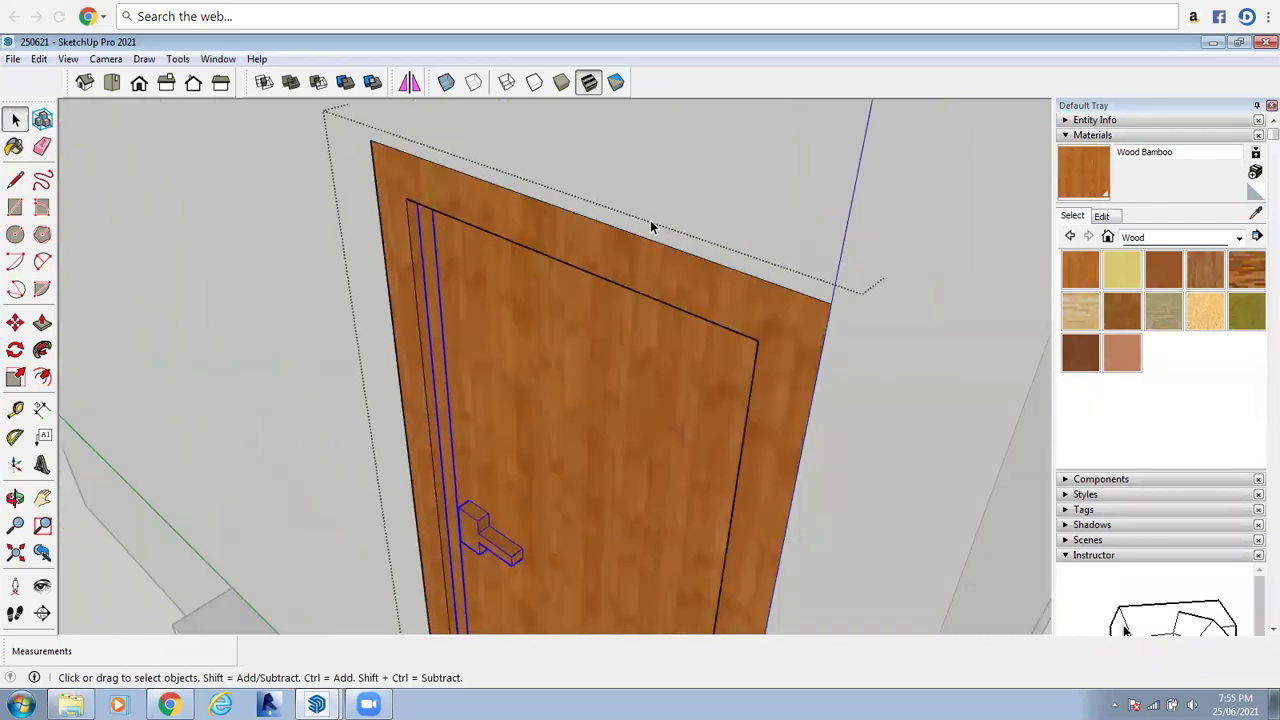
scroll(650, 227, down, 10)
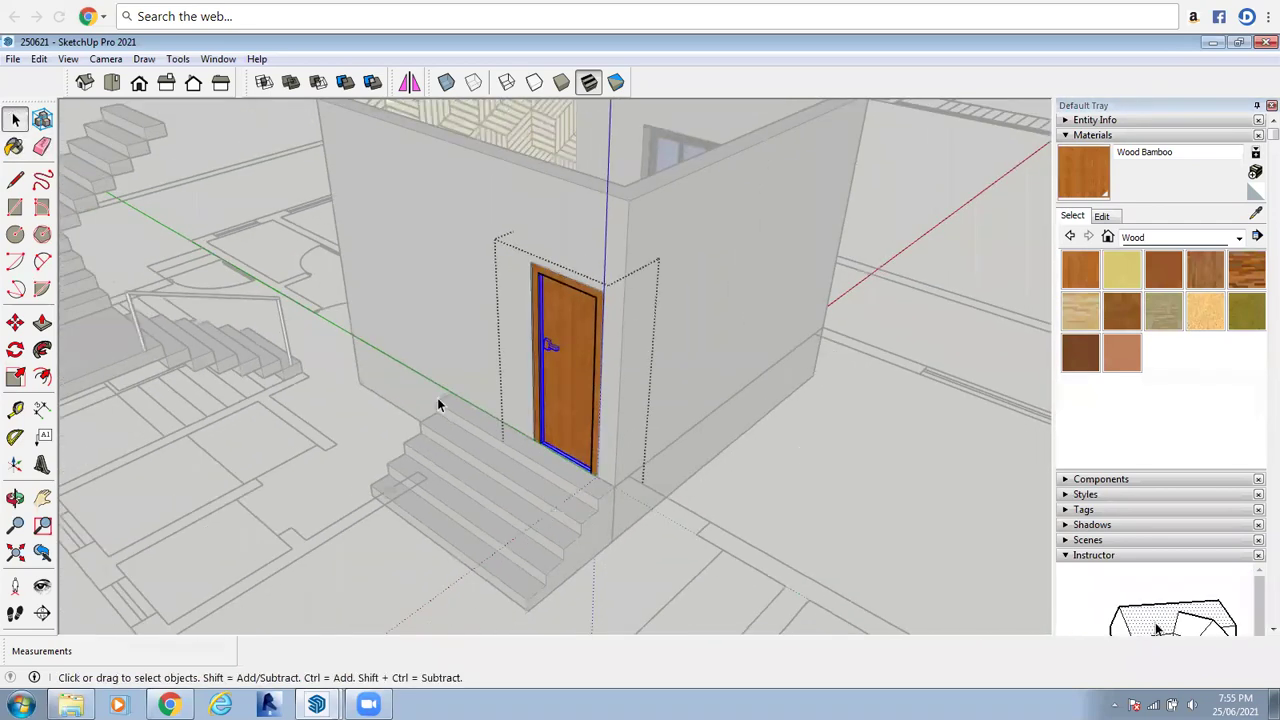
click(341, 356)
scroll(341, 356, down, 5)
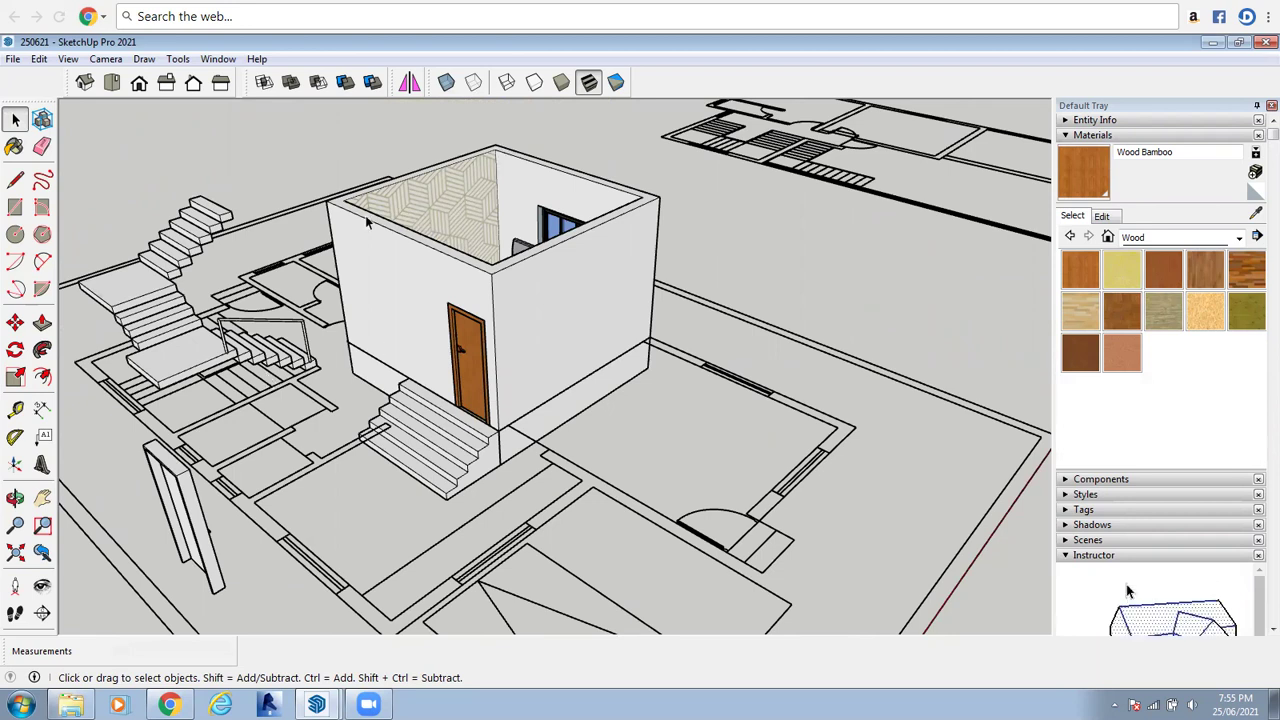
Examine the raised room with its painted door and entrance steps from the front, from above over the floor plans, and from the side
scroll(365, 215, up, 2)
click(15, 497)
drag(400, 427, 400, 380)
drag(366, 291, 578, 278)
scroll(634, 257, down, 4)
right_click(641, 264)
click(665, 275)
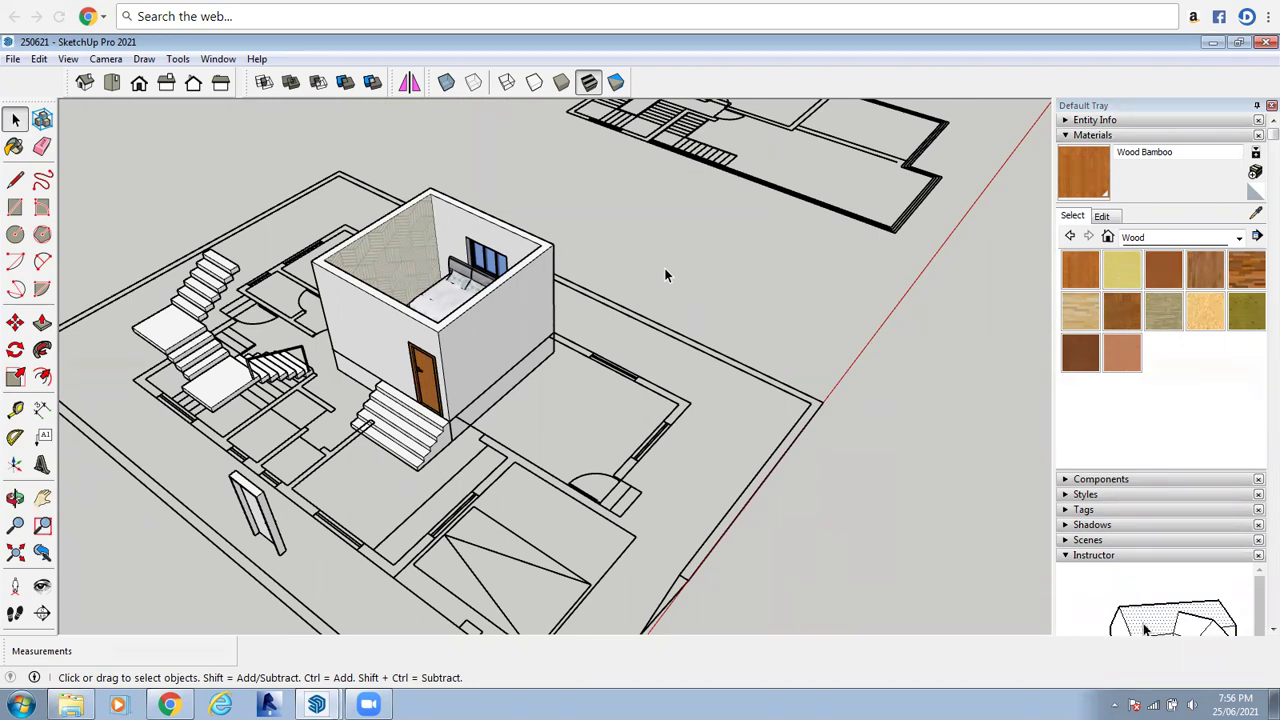
scroll(602, 343, down, 8)
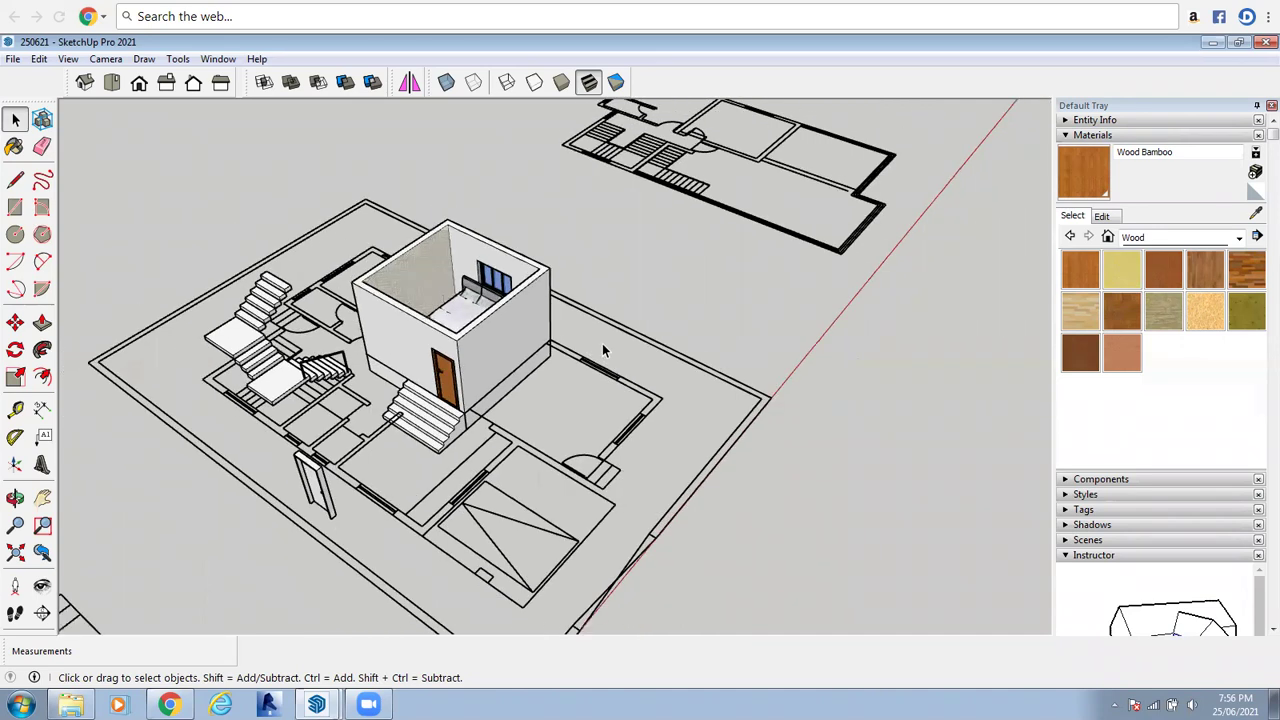
click(15, 497)
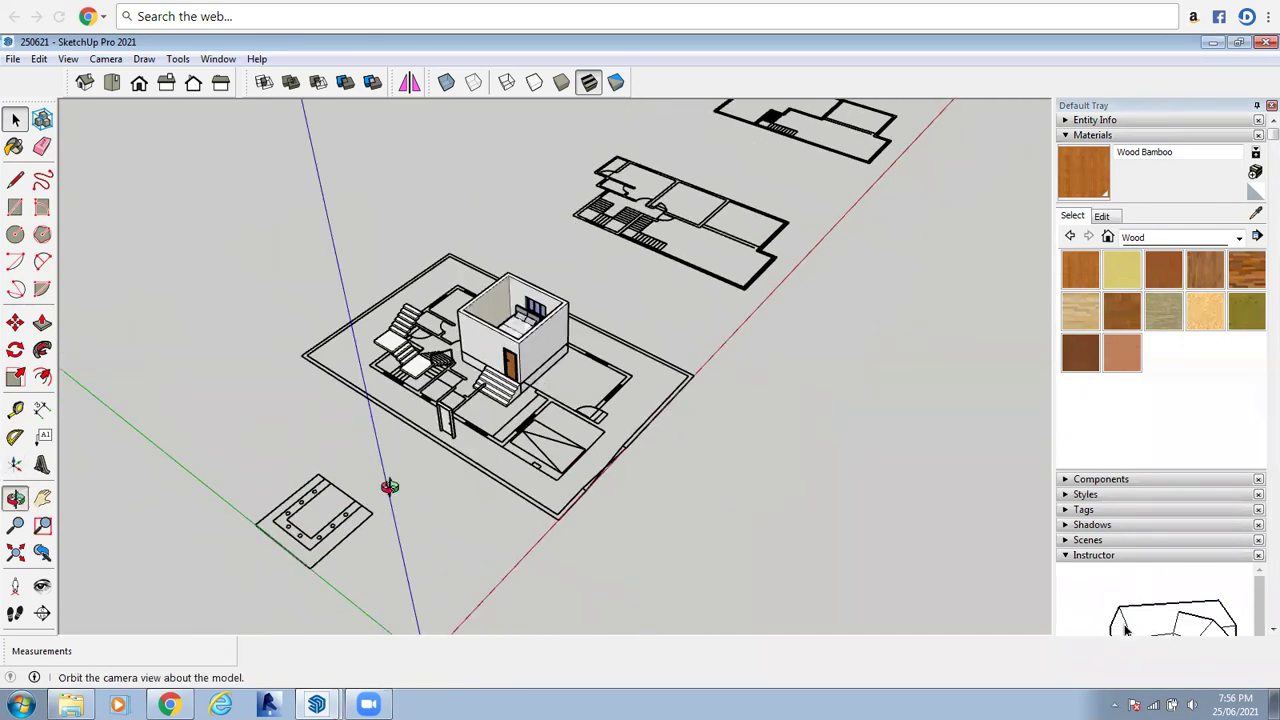
drag(409, 449, 311, 620)
drag(519, 302, 529, 280)
scroll(620, 283, up, 6)
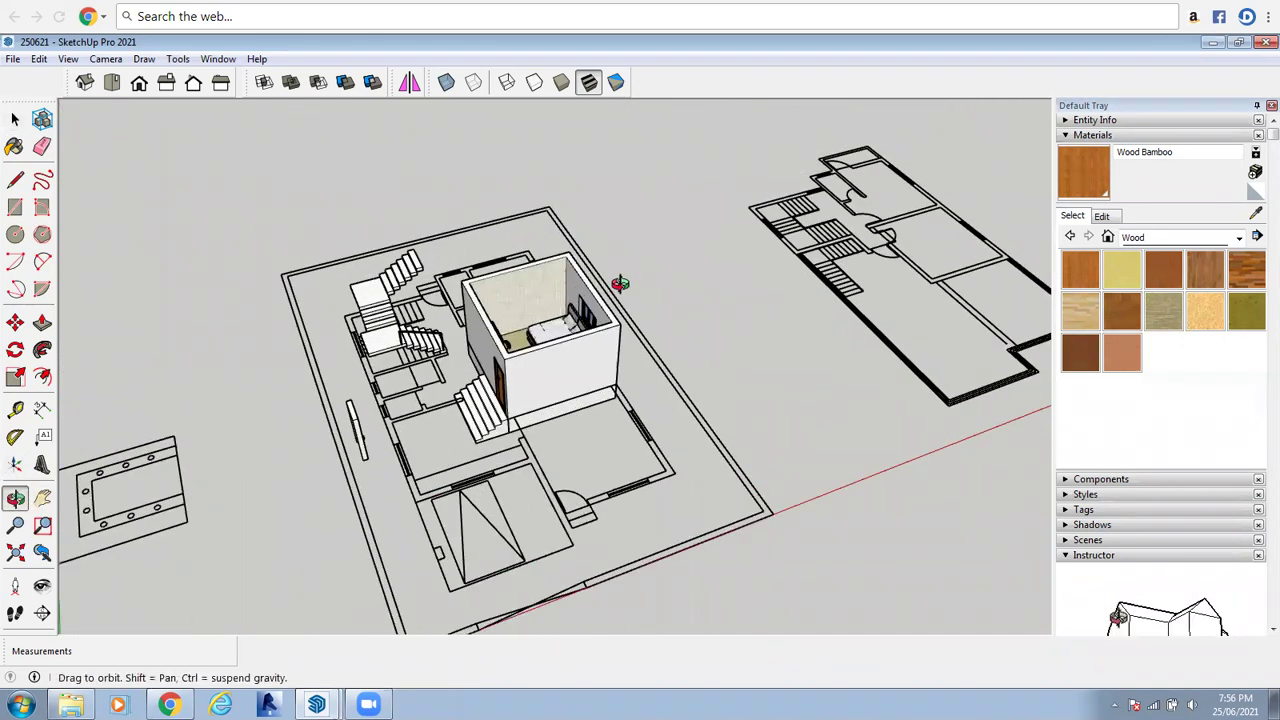
drag(409, 362, 450, 380)
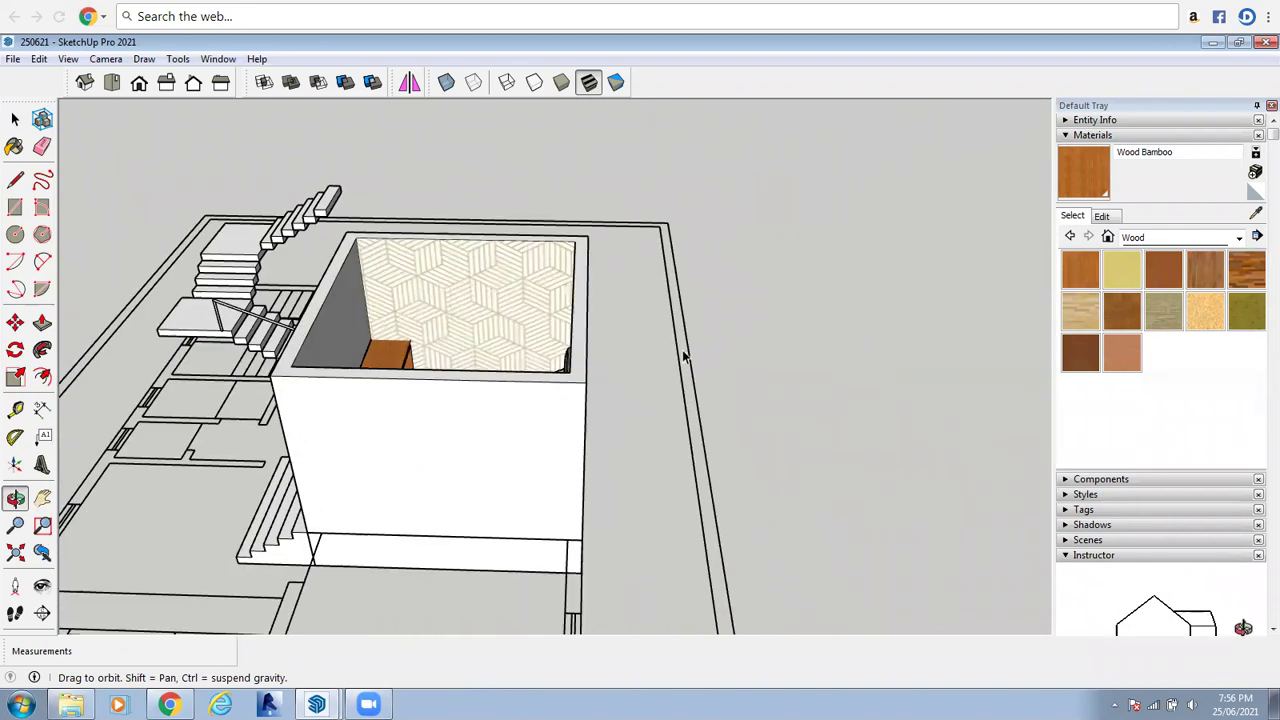
key(space)
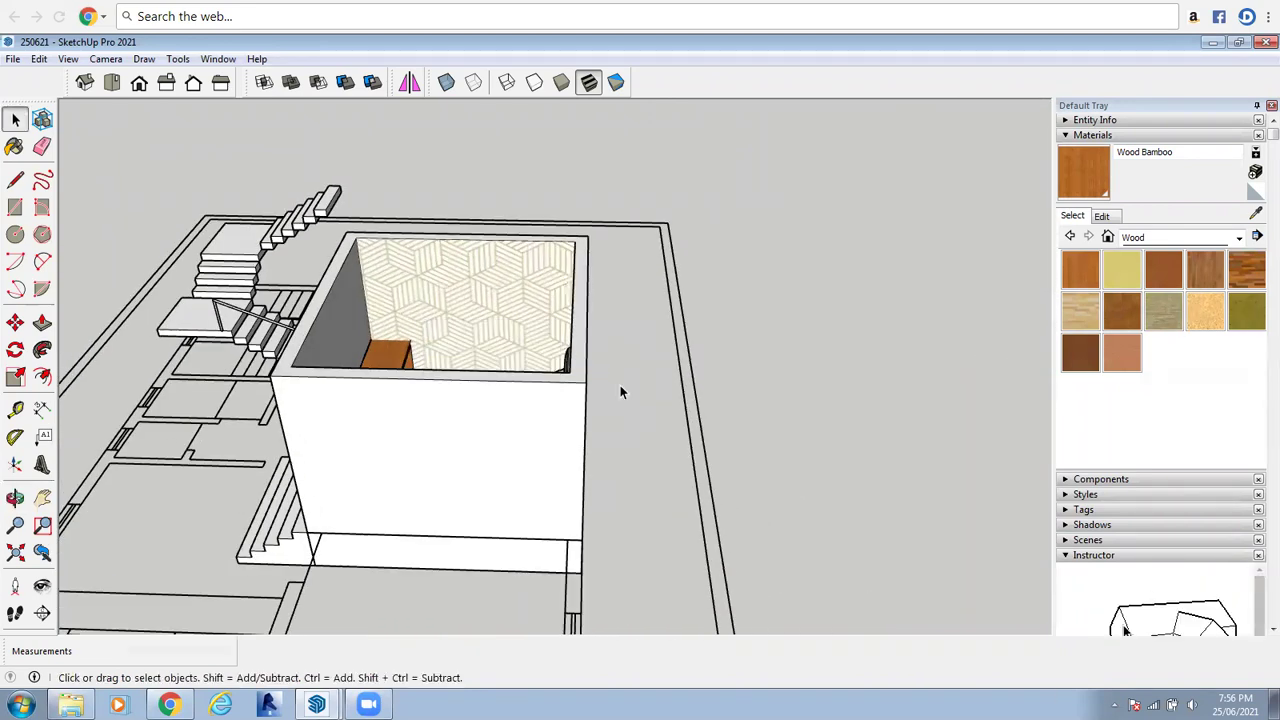